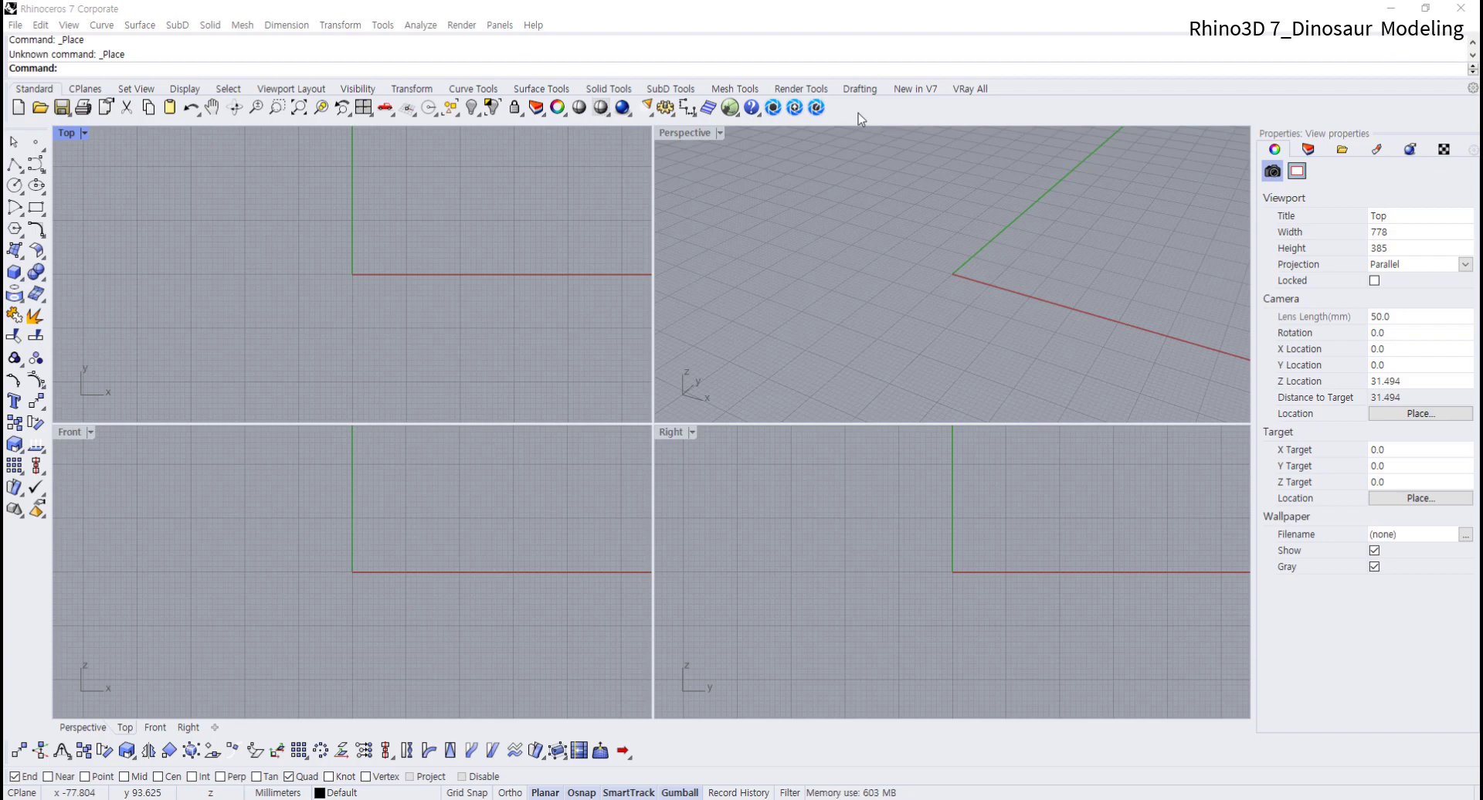
# Show the Background Bitmap toolbar and place it over the upper part of the Perspective viewport
pyautogui.rightClick(850, 110)
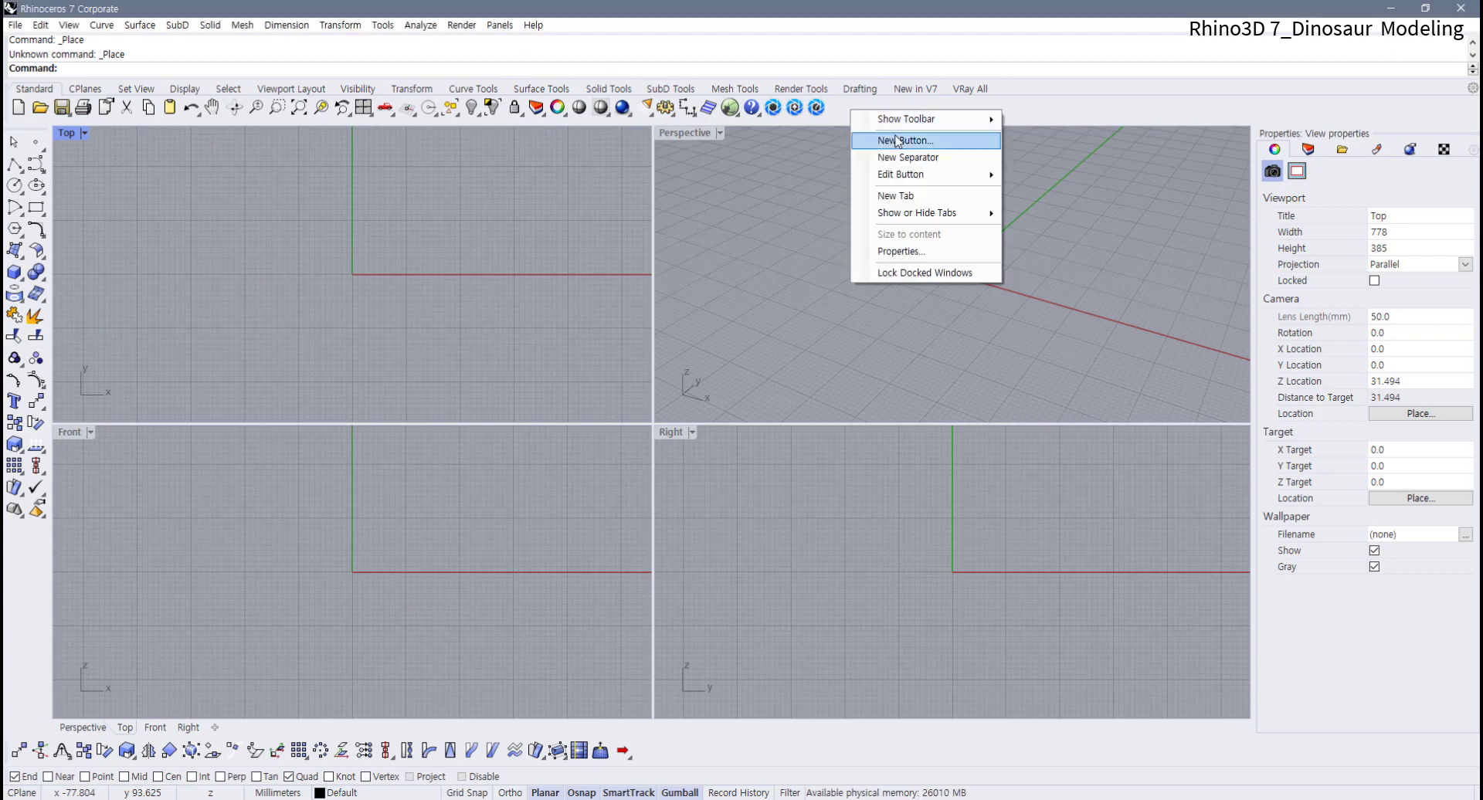
pyautogui.moveTo(913, 130)
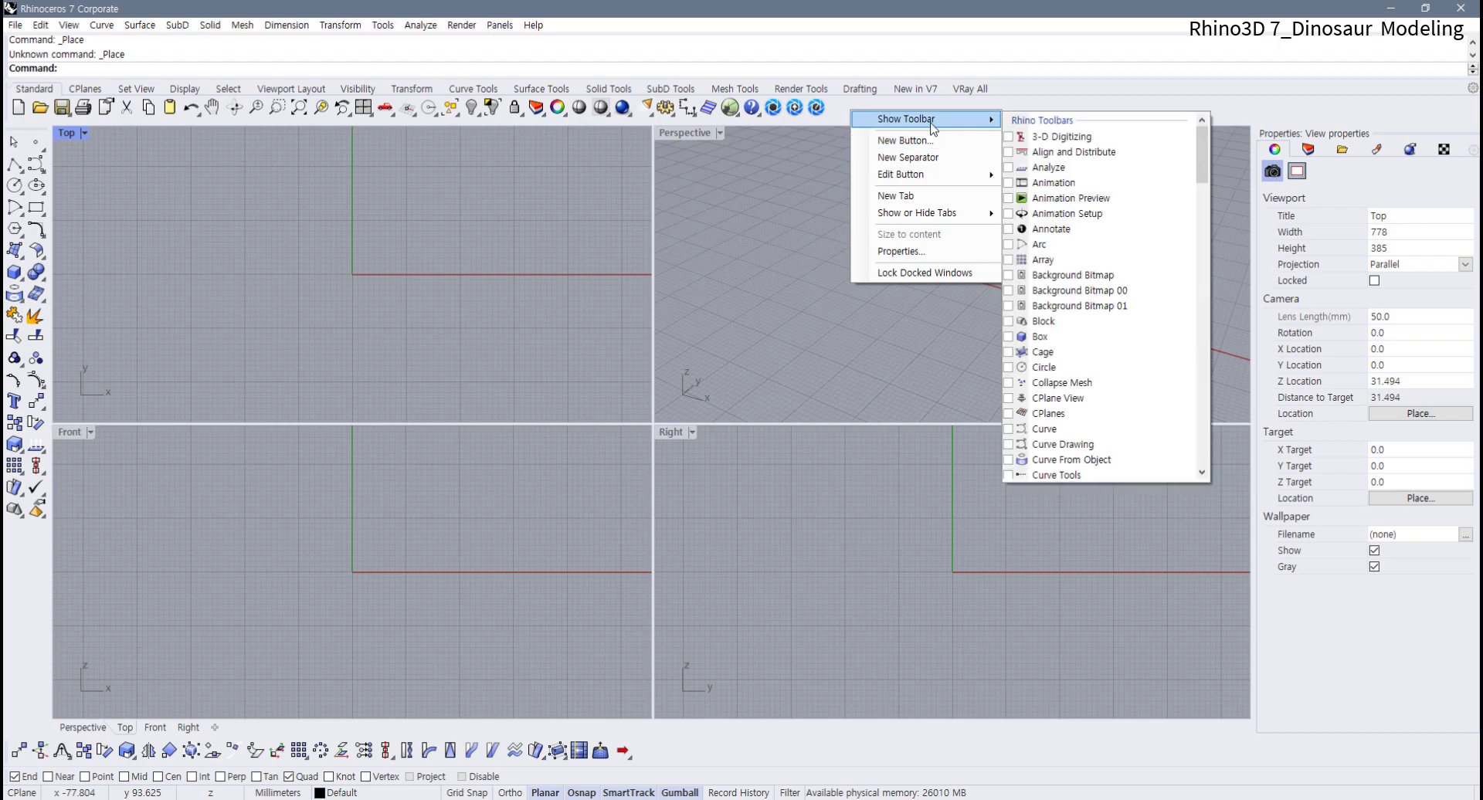
pyautogui.click(1009, 275)
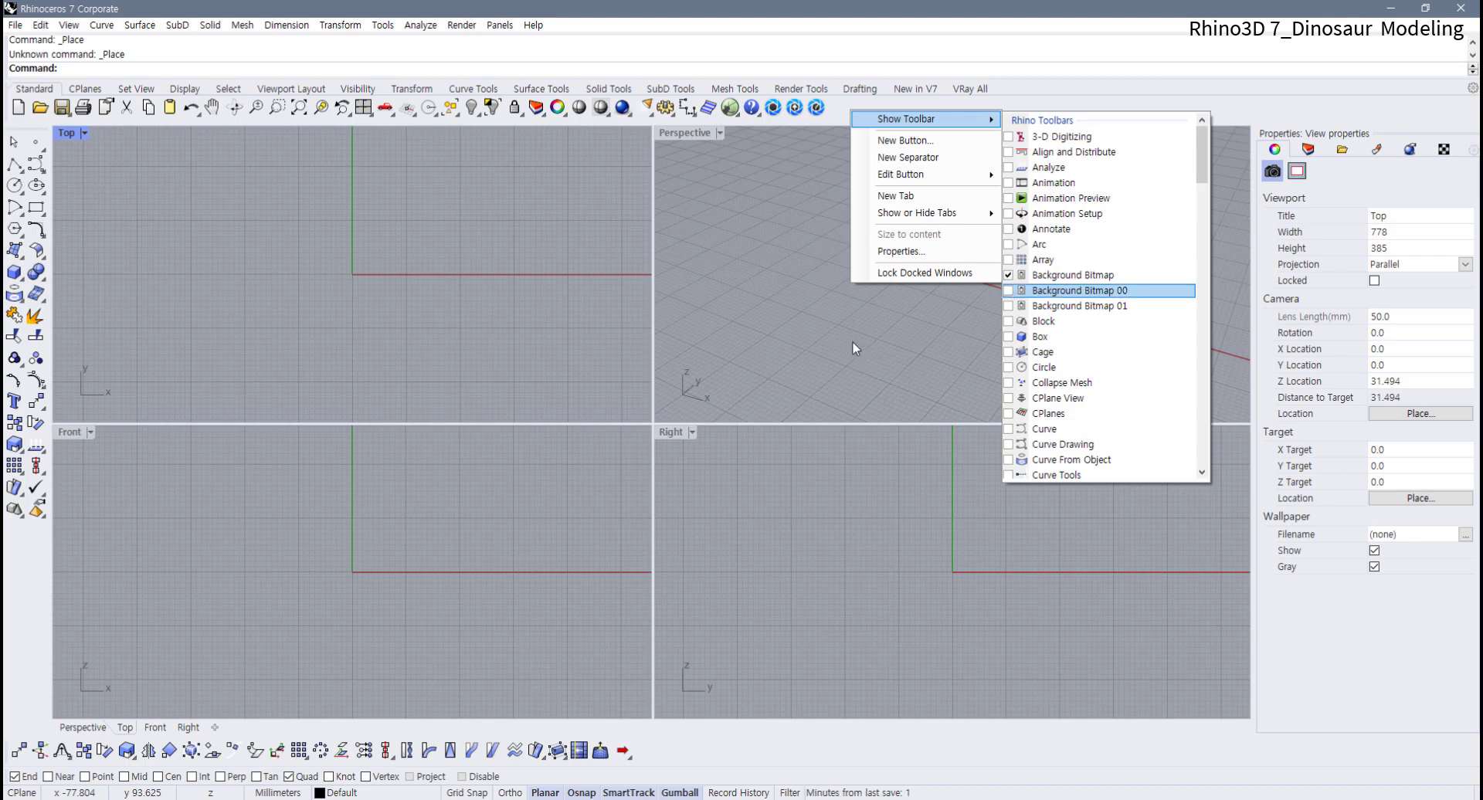
pyautogui.click(871, 350)
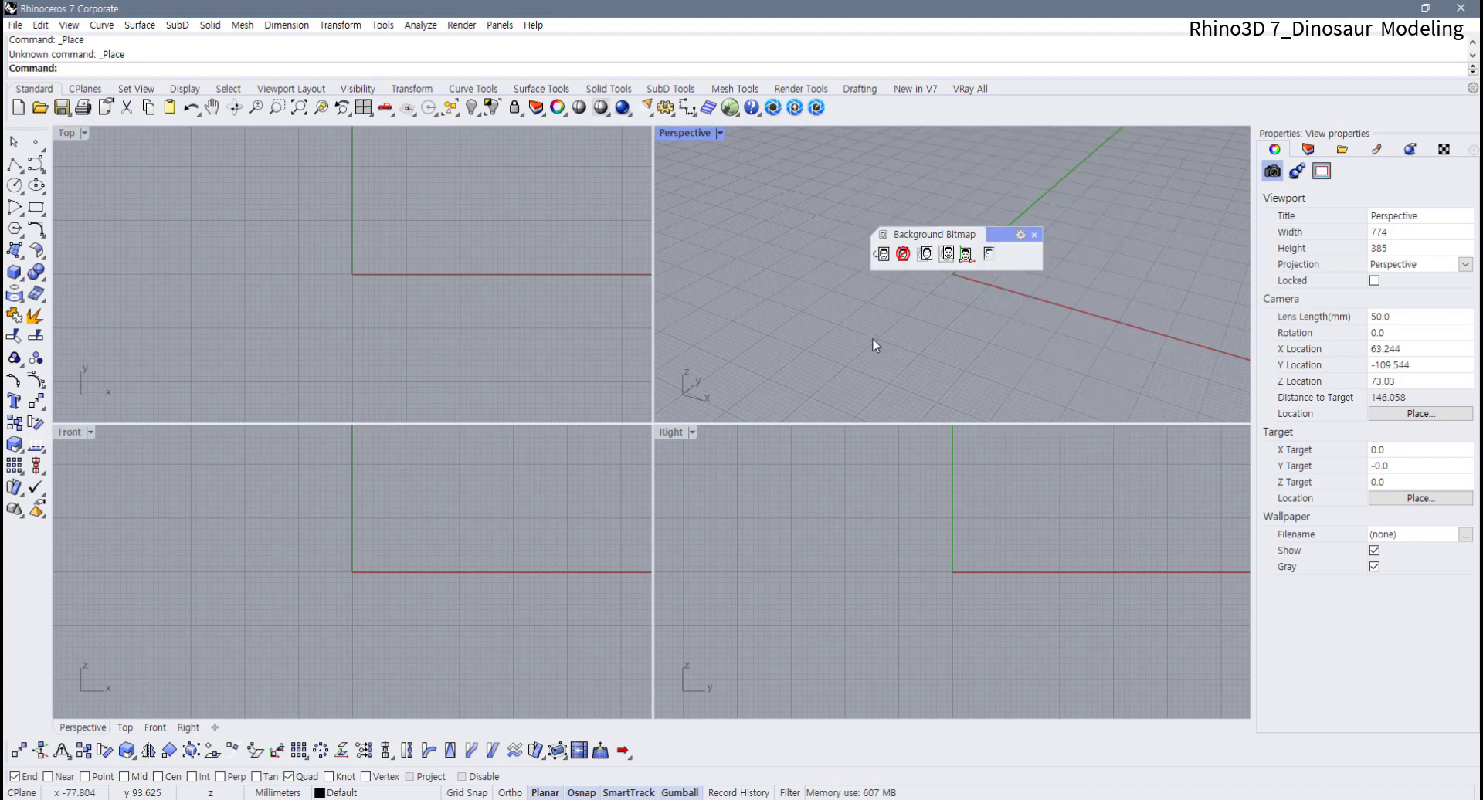
pyautogui.moveTo(969, 238); pyautogui.dragTo(789, 199)
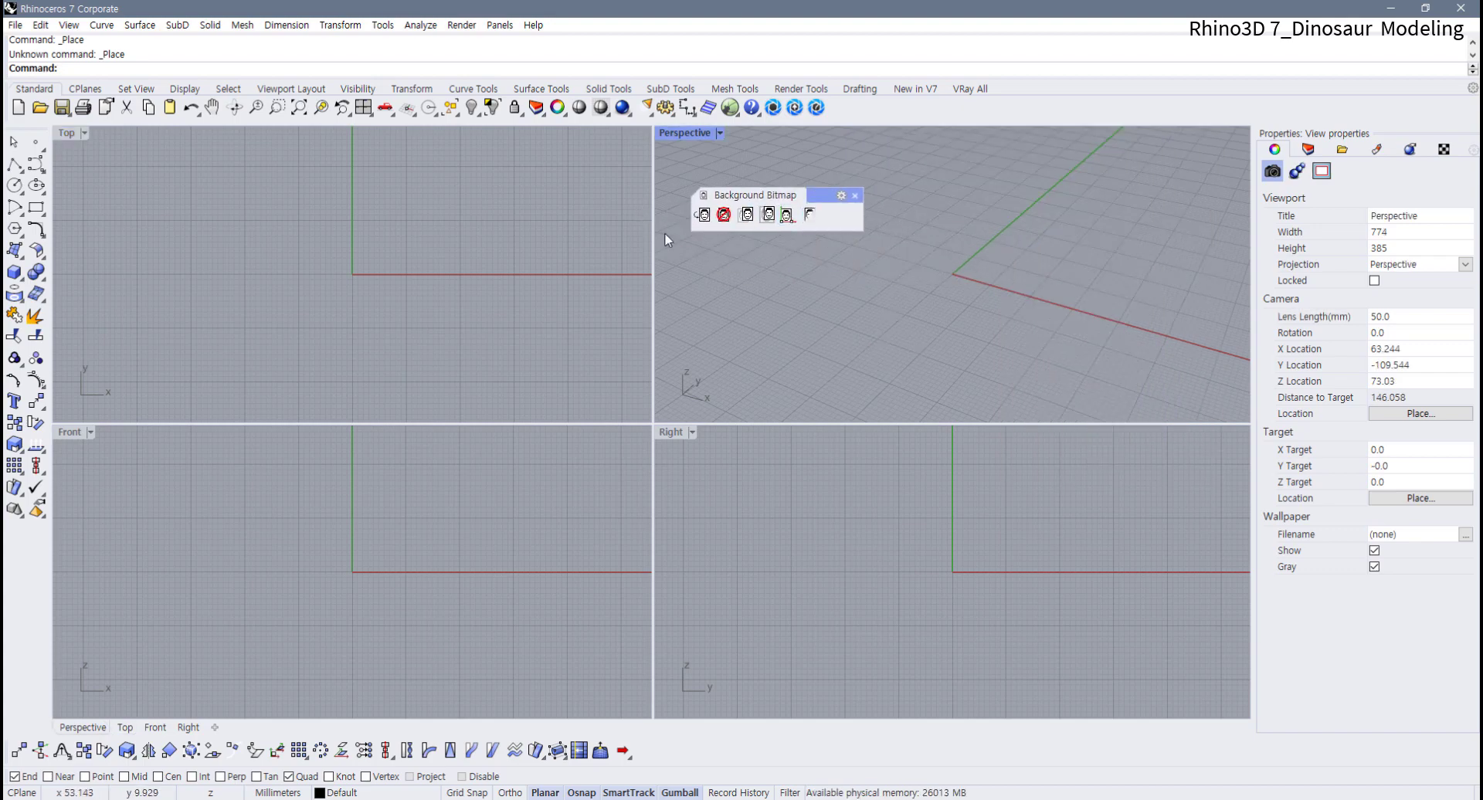
# Load the dinosaur picture 04.공룡.jpg as a background bitmap
pyautogui.click(703, 216)
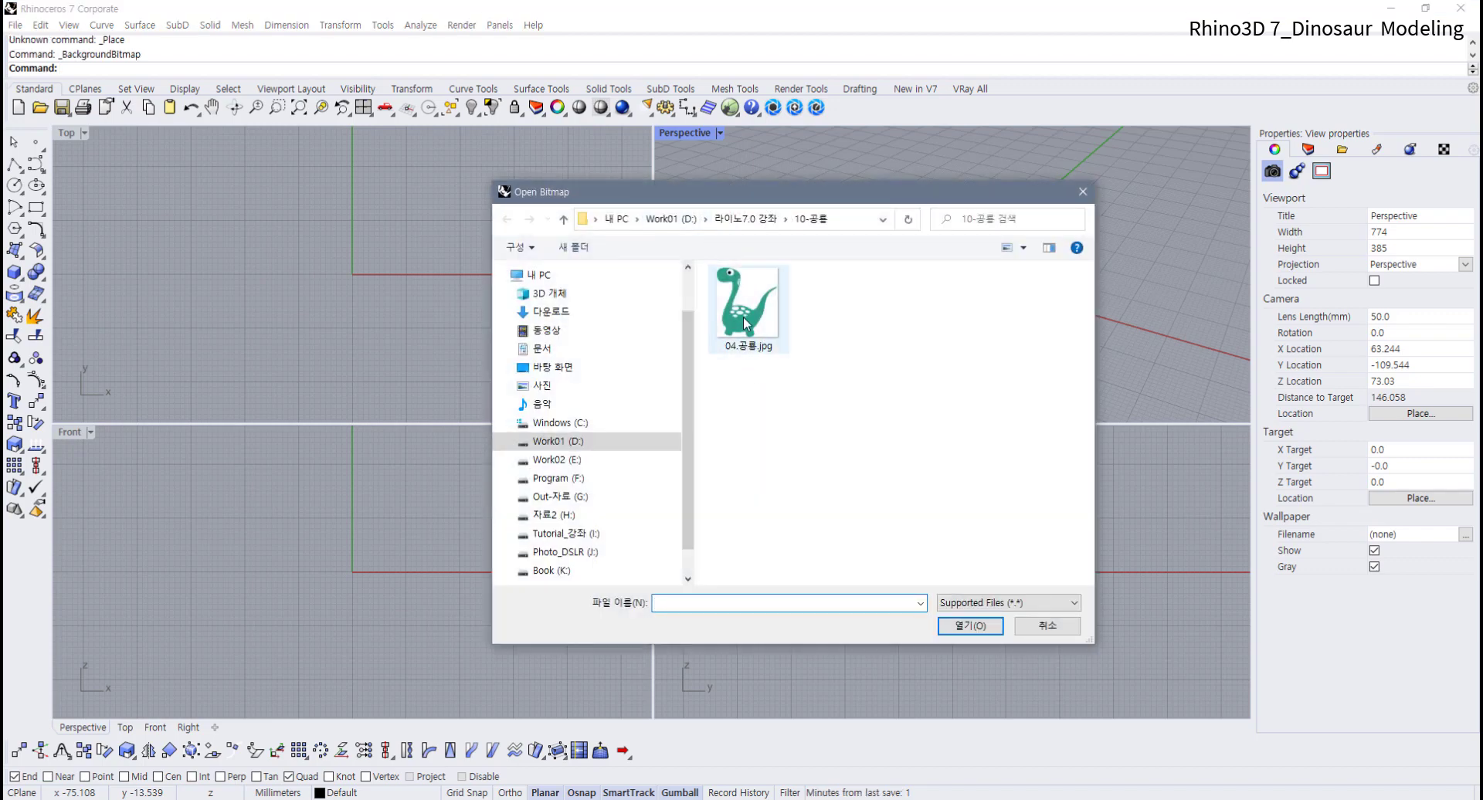
pyautogui.click(746, 322)
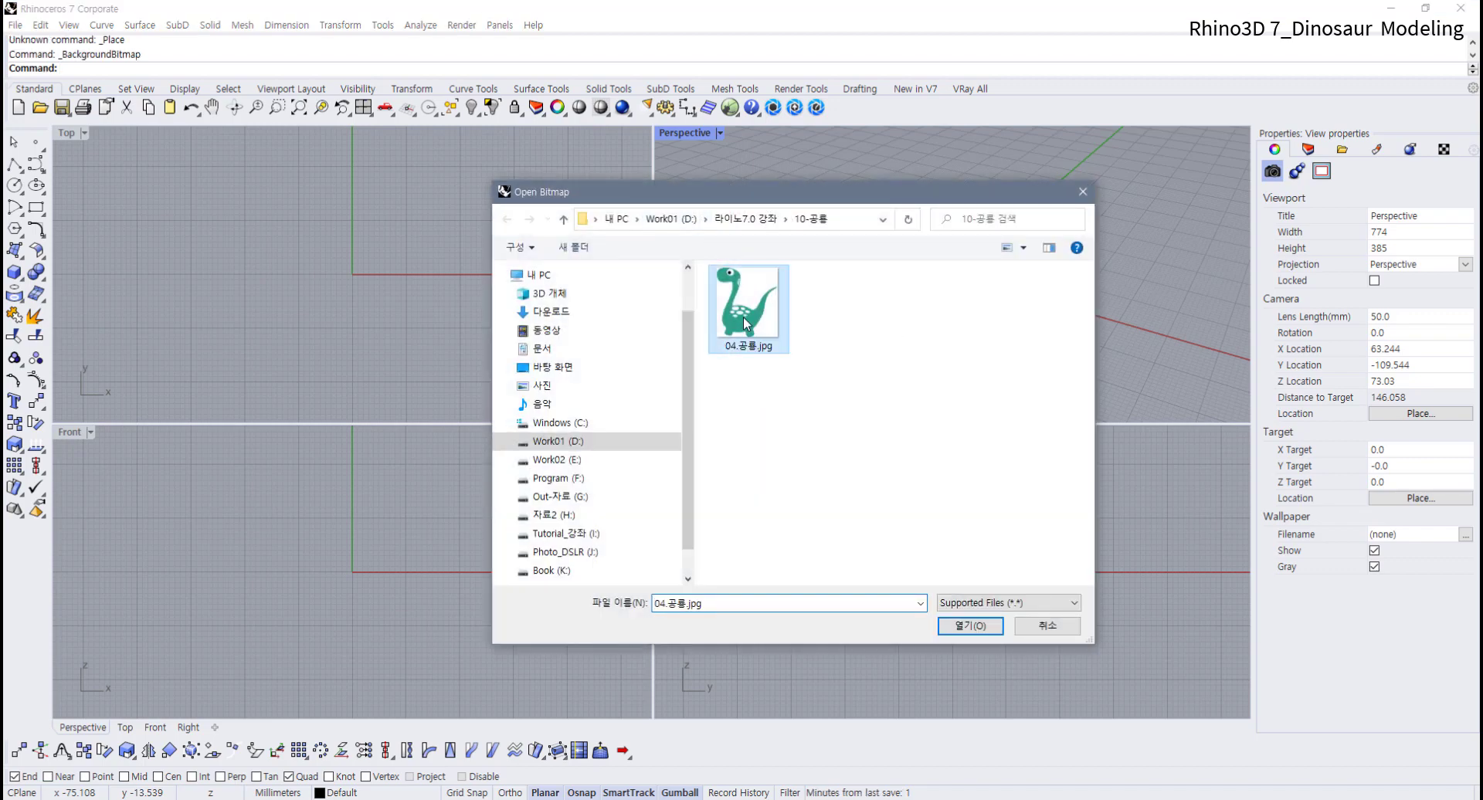
pyautogui.click(971, 628)
# Place the dinosaur bitmap in the Right viewport with its first corner at the origin (0) and a length of 100
pyautogui.moveTo(870, 578); pyautogui.dragTo(819, 606, button='right')
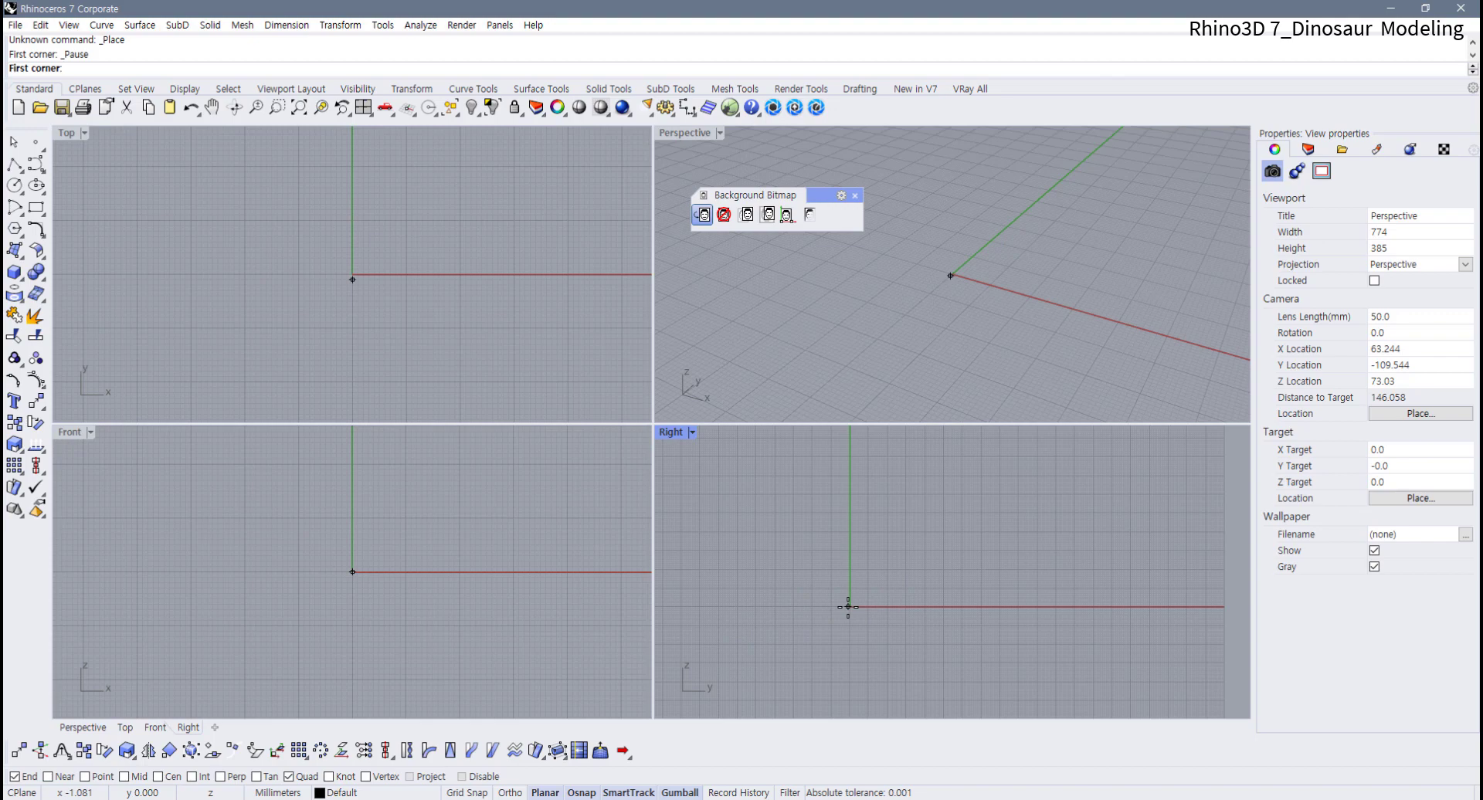
pyautogui.write('0')
pyautogui.press('Return')
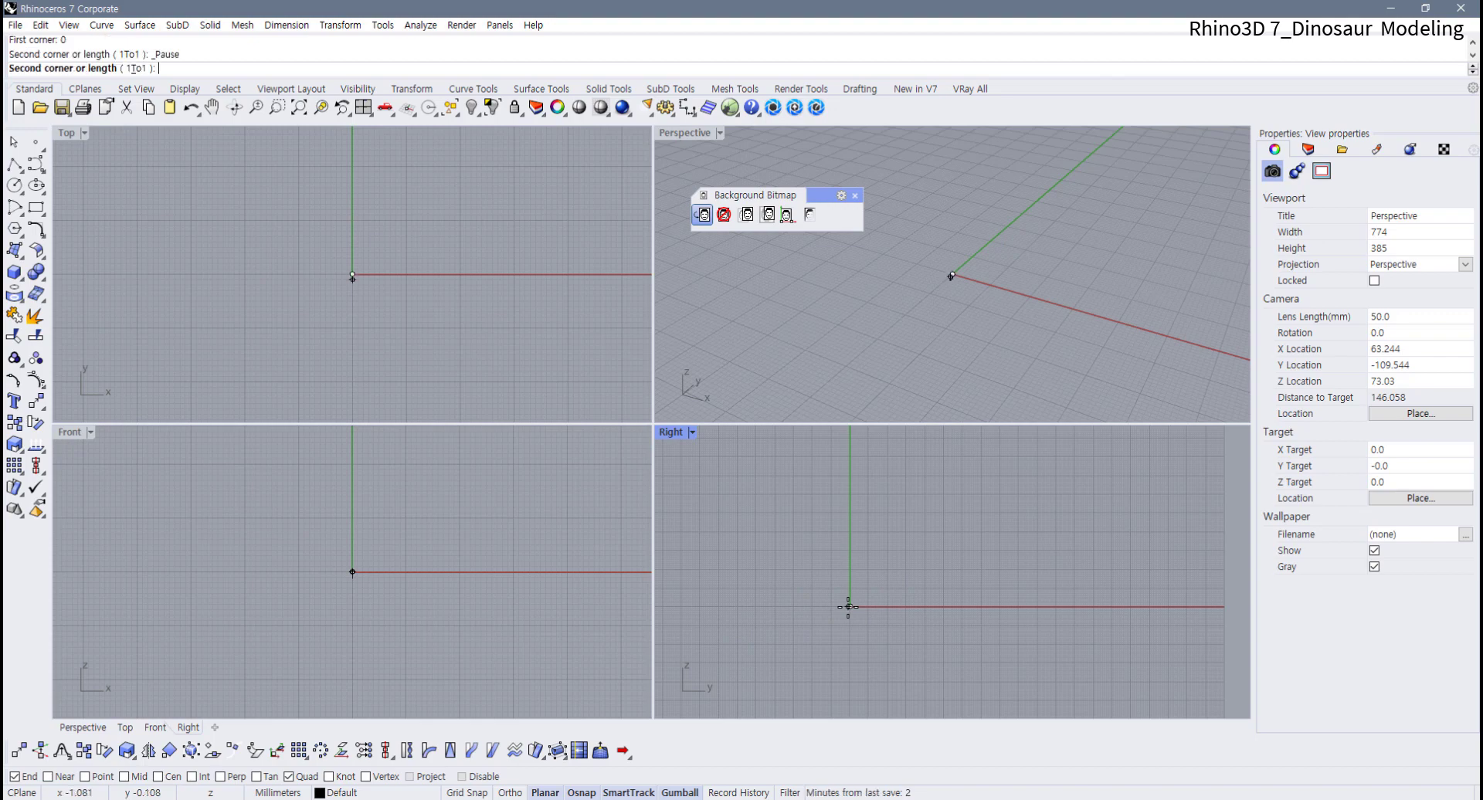
pyautogui.moveTo(986, 525); pyautogui.dragTo(897, 646, button='right')
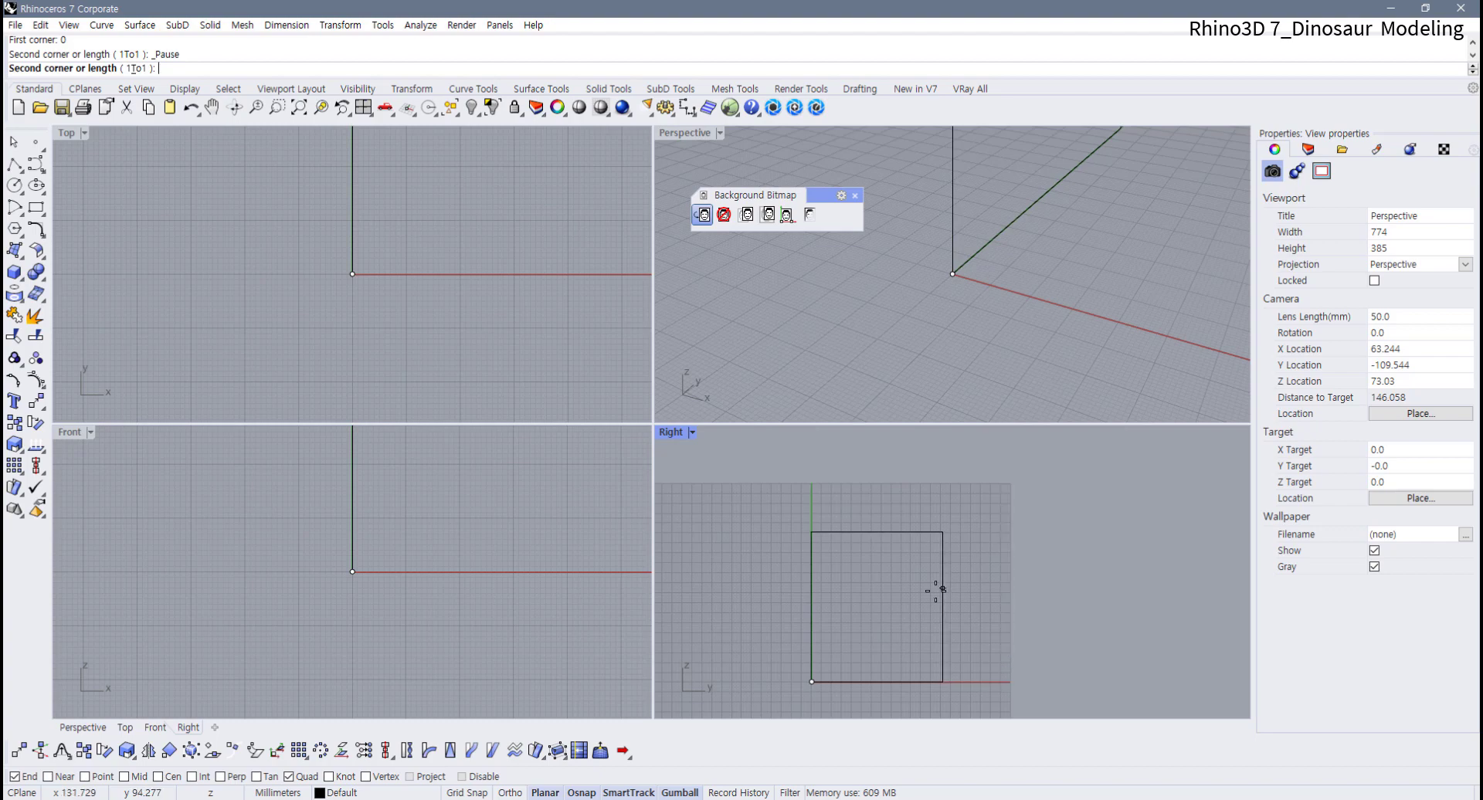
pyautogui.scroll(2, 932, 593)
pyautogui.moveTo(931, 594); pyautogui.dragTo(947, 571, button='right')
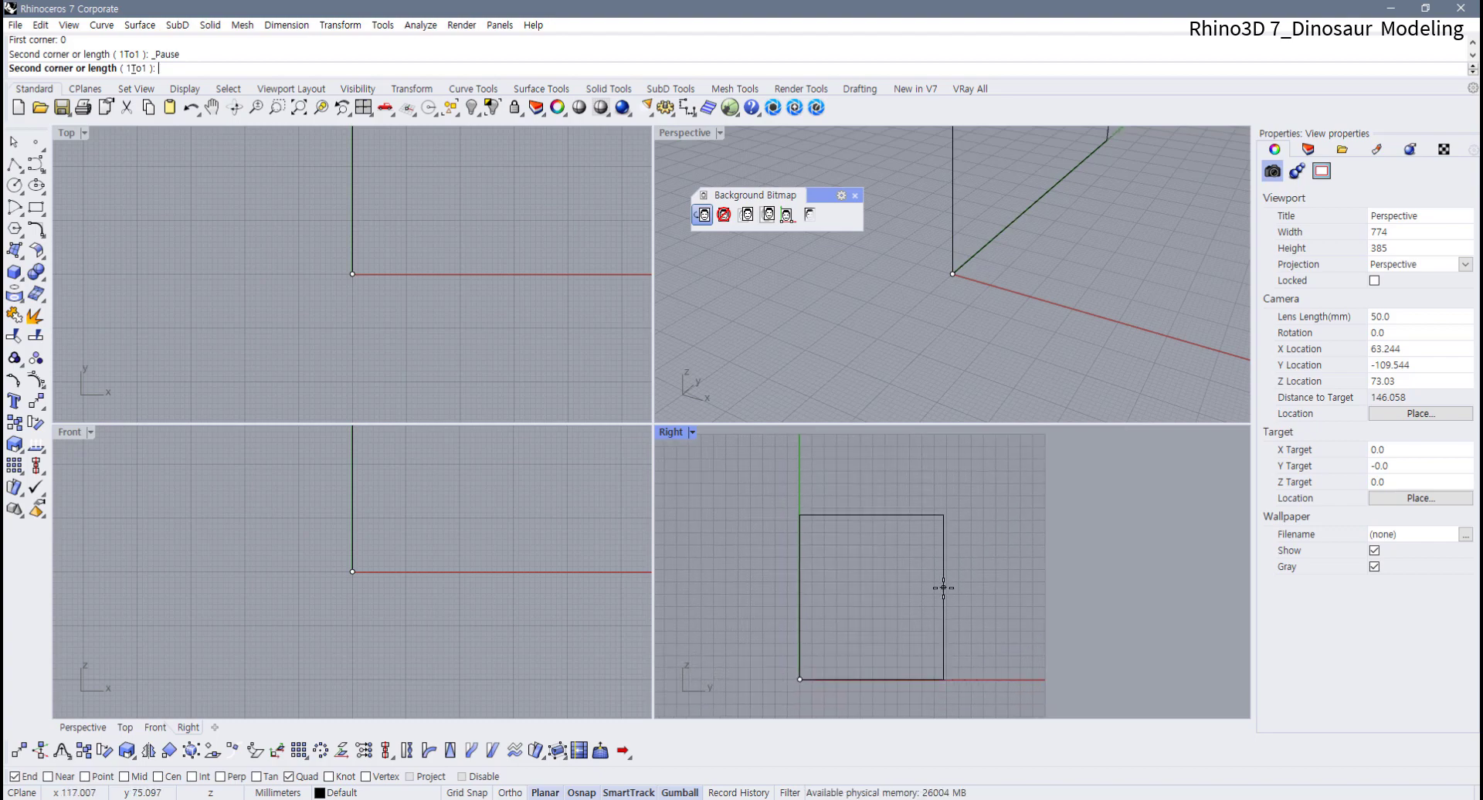
pyautogui.scroll(2, 943, 588)
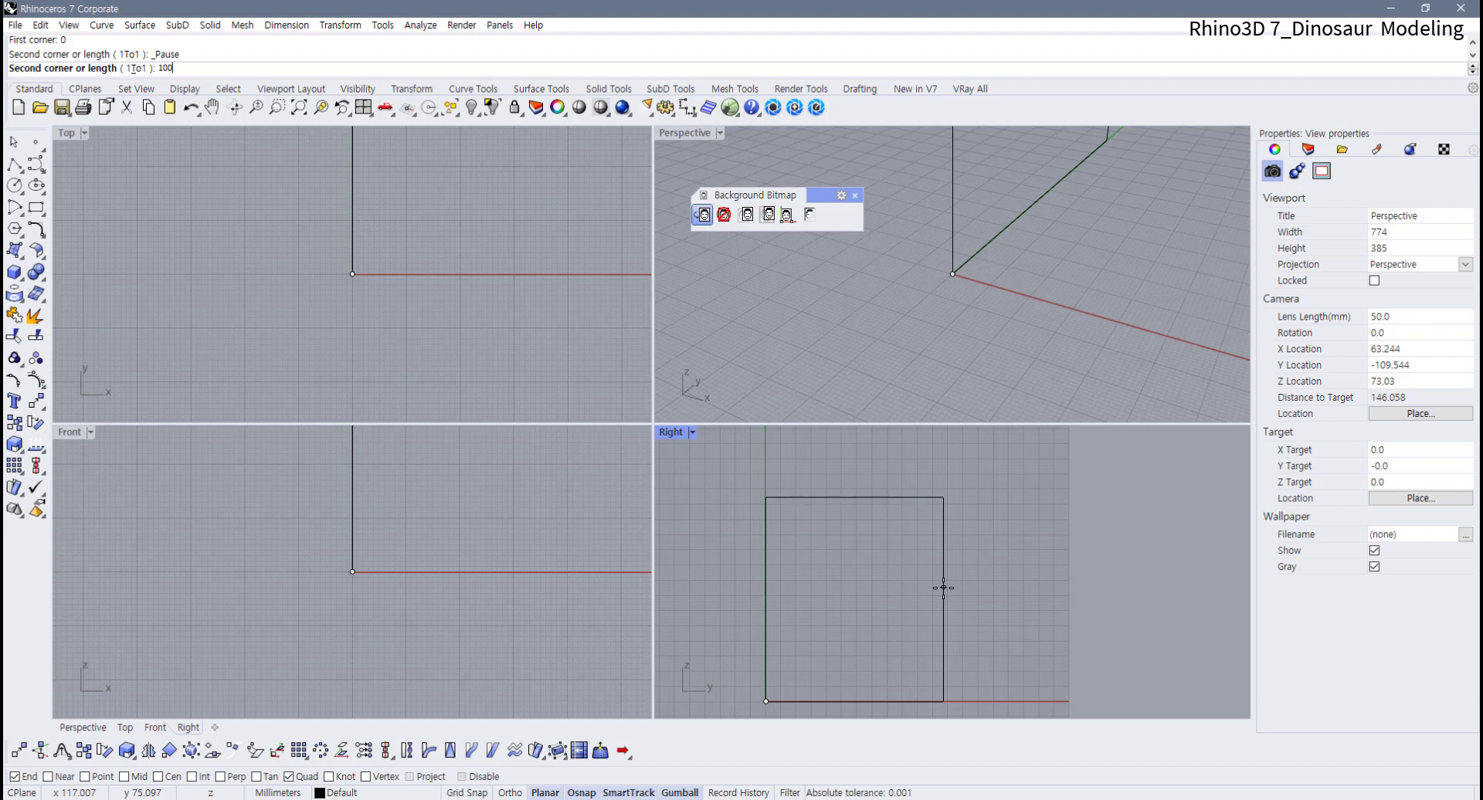
pyautogui.press('Return')
pyautogui.scroll(3, 943, 587)
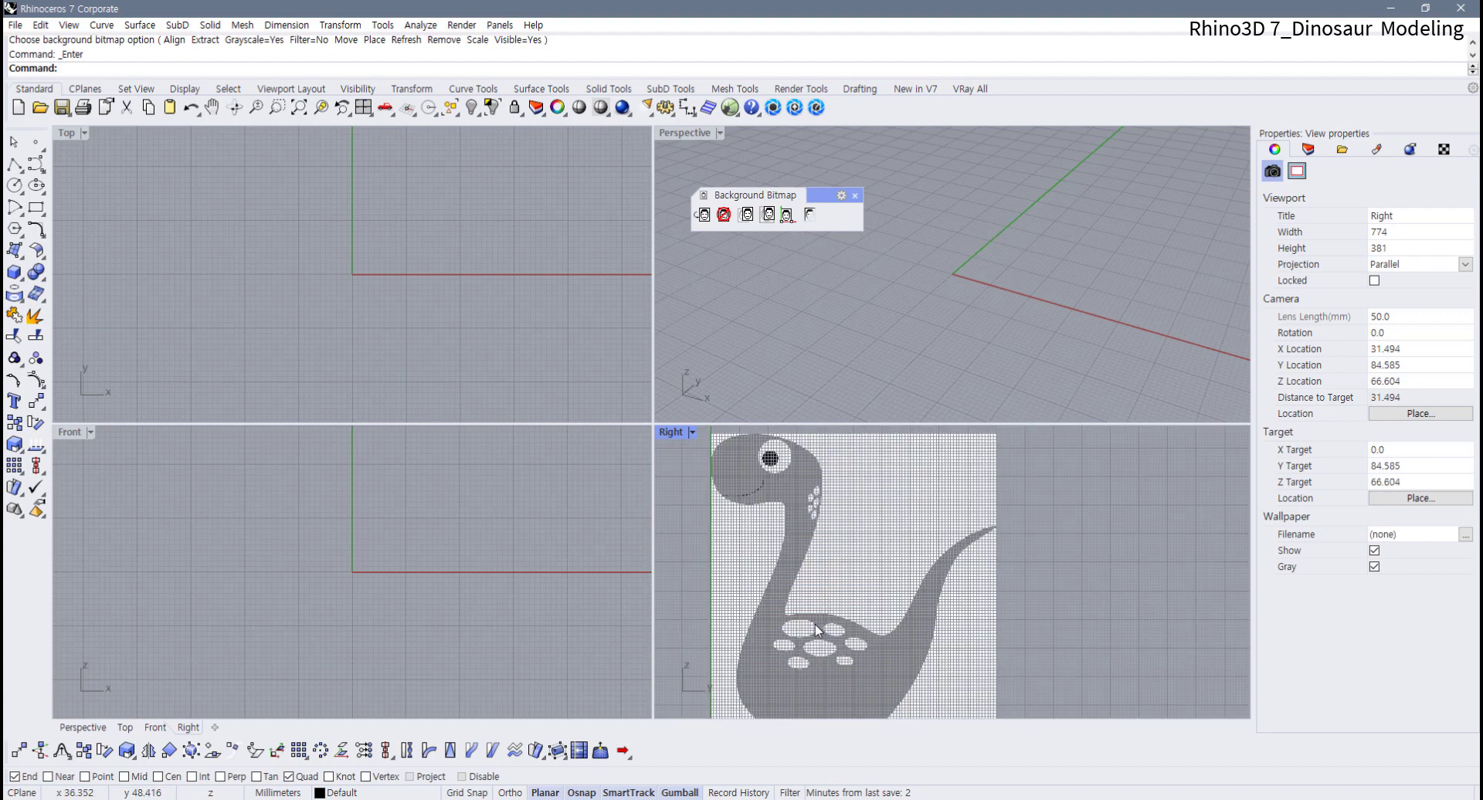
pyautogui.rightClick(832, 591)
pyautogui.rightClick(858, 546)
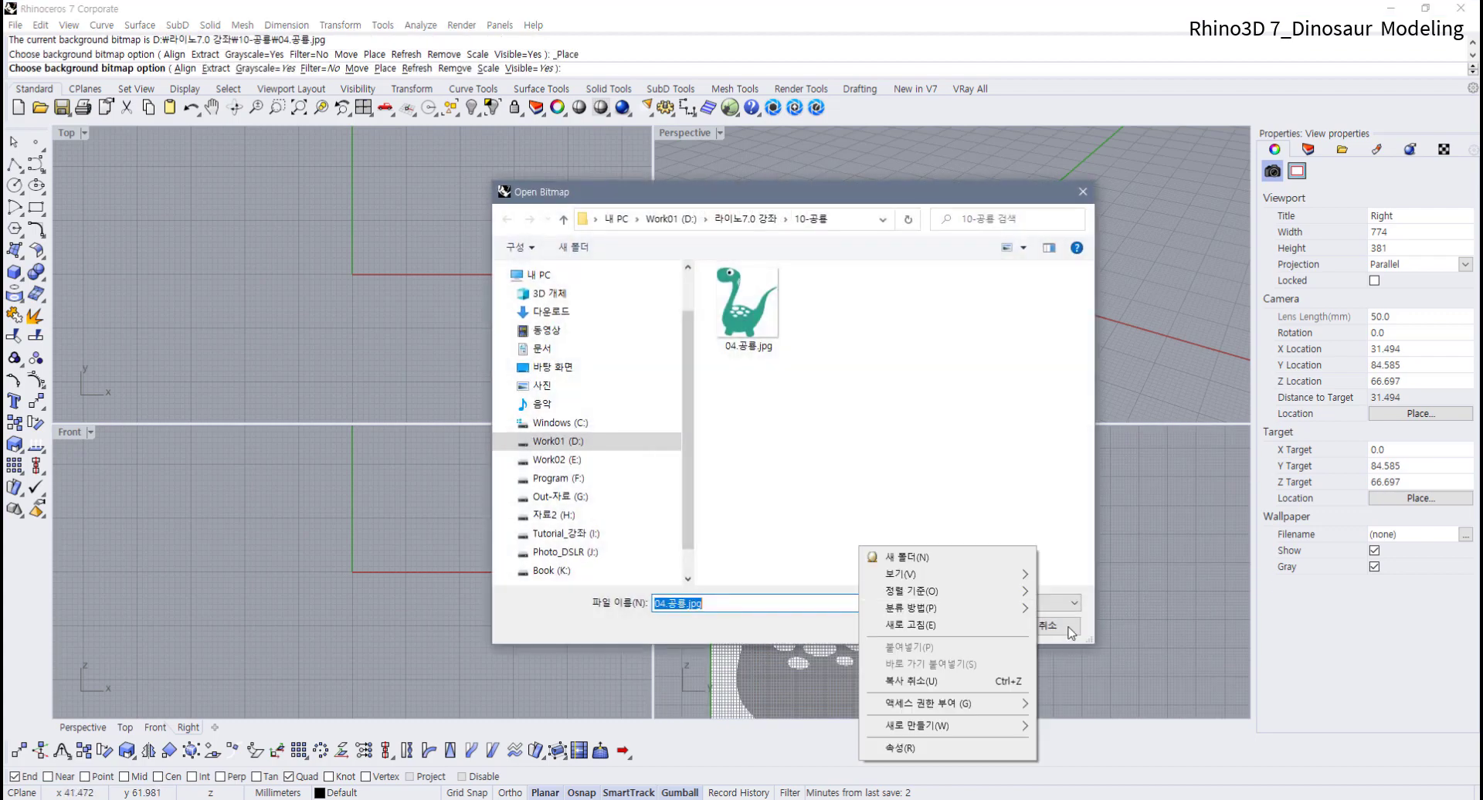
pyautogui.click(1067, 627)
# Maximize the Right viewport, end the running background bitmap command and inspect the placed dinosaur image
pyautogui.doubleClick(665, 435)
pyautogui.scroll(-6, 609, 508)
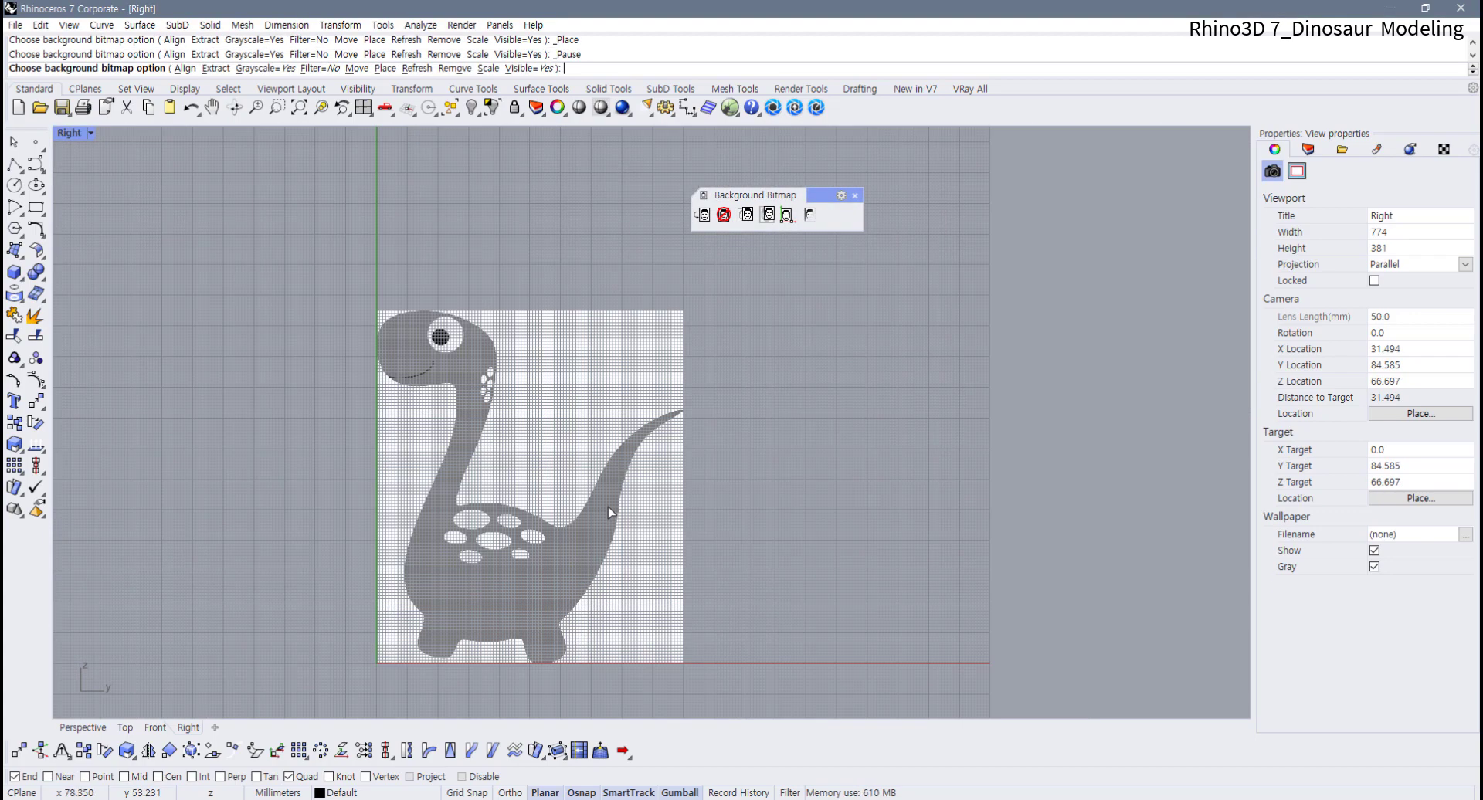
pyautogui.moveTo(608, 507); pyautogui.dragTo(665, 473, button='right')
pyautogui.rightClick(666, 473)
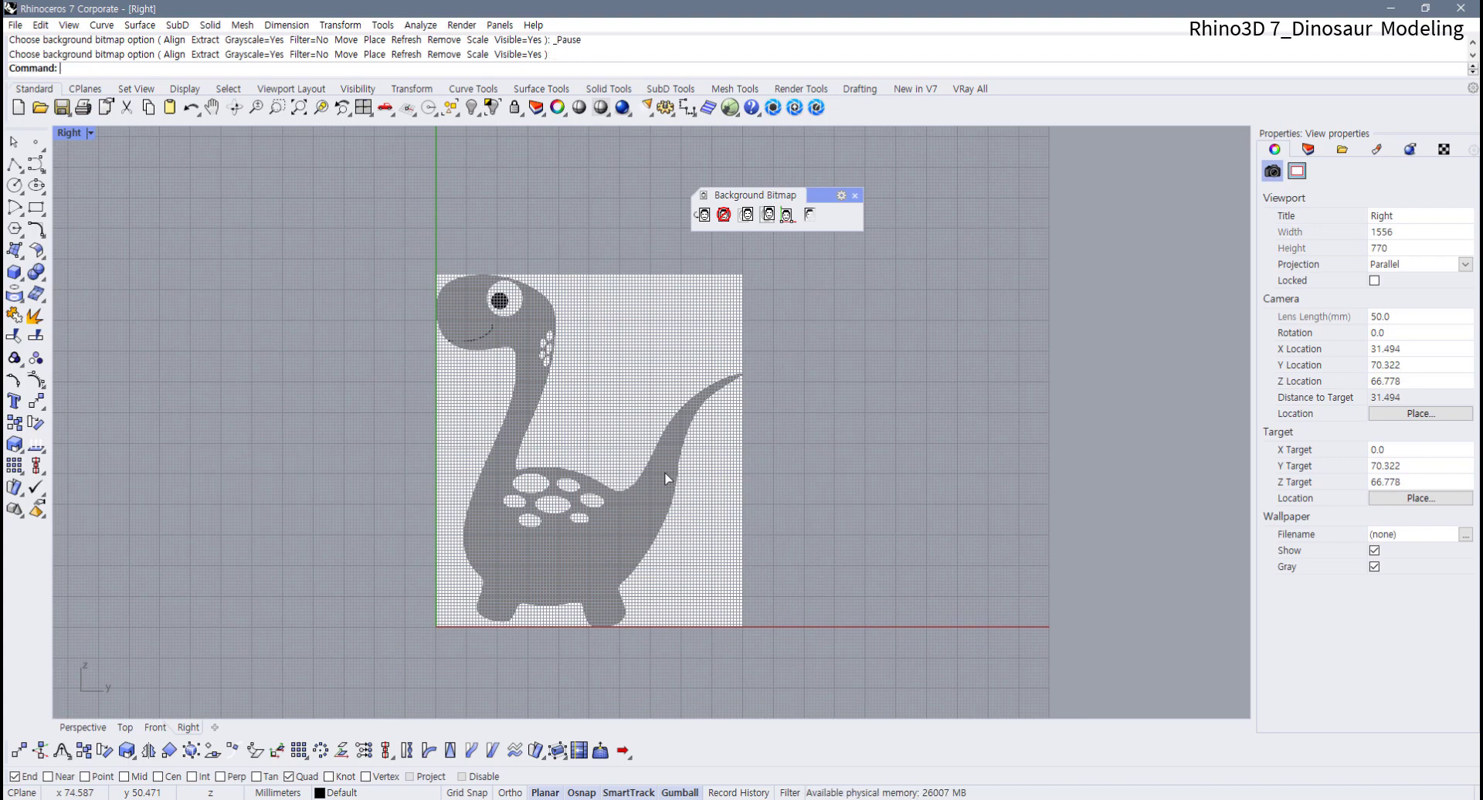
pyautogui.scroll(1, 548, 384)
pyautogui.scroll(2, 474, 313)
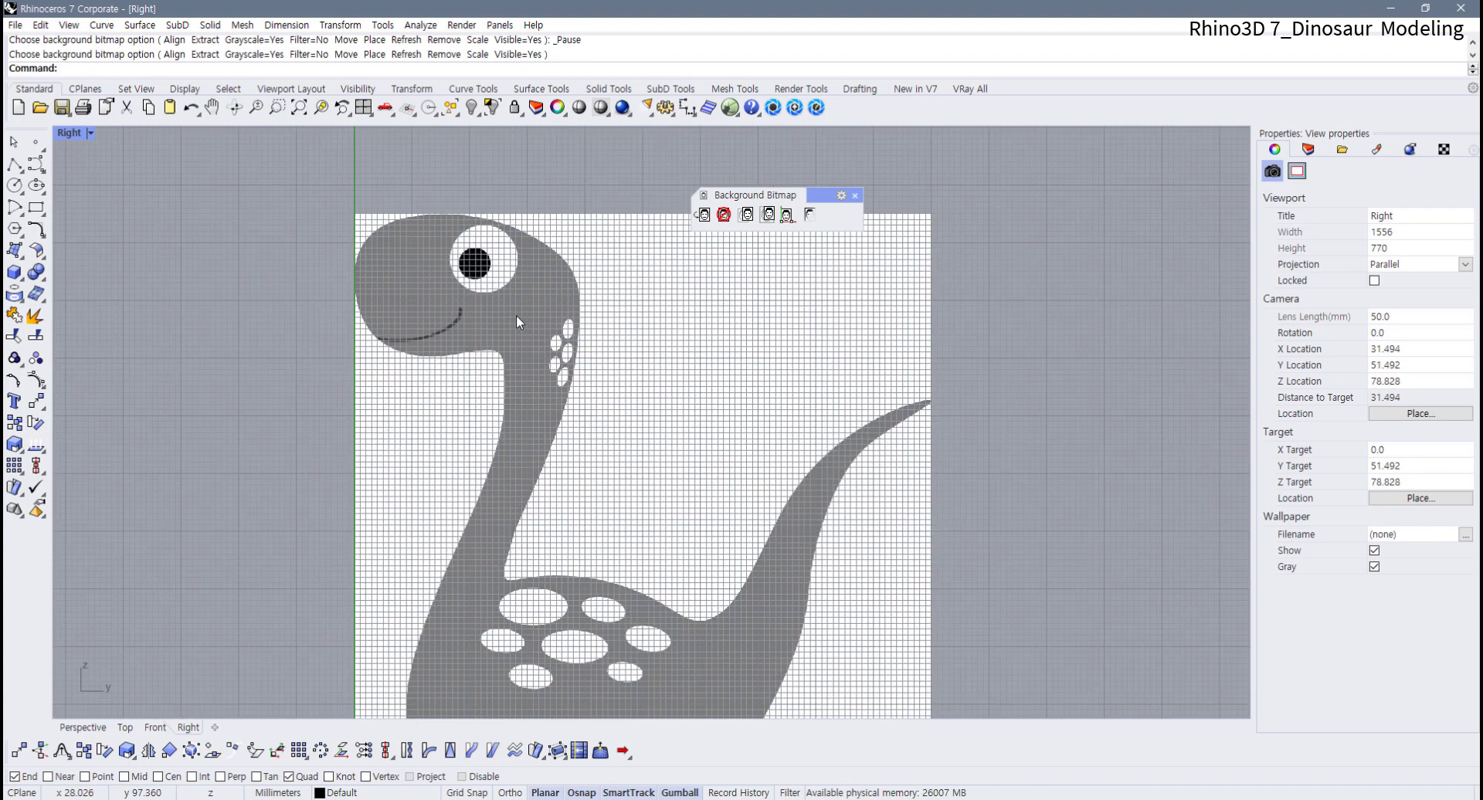
pyautogui.scroll(-1, 505, 379)
pyautogui.scroll(-2, 505, 378)
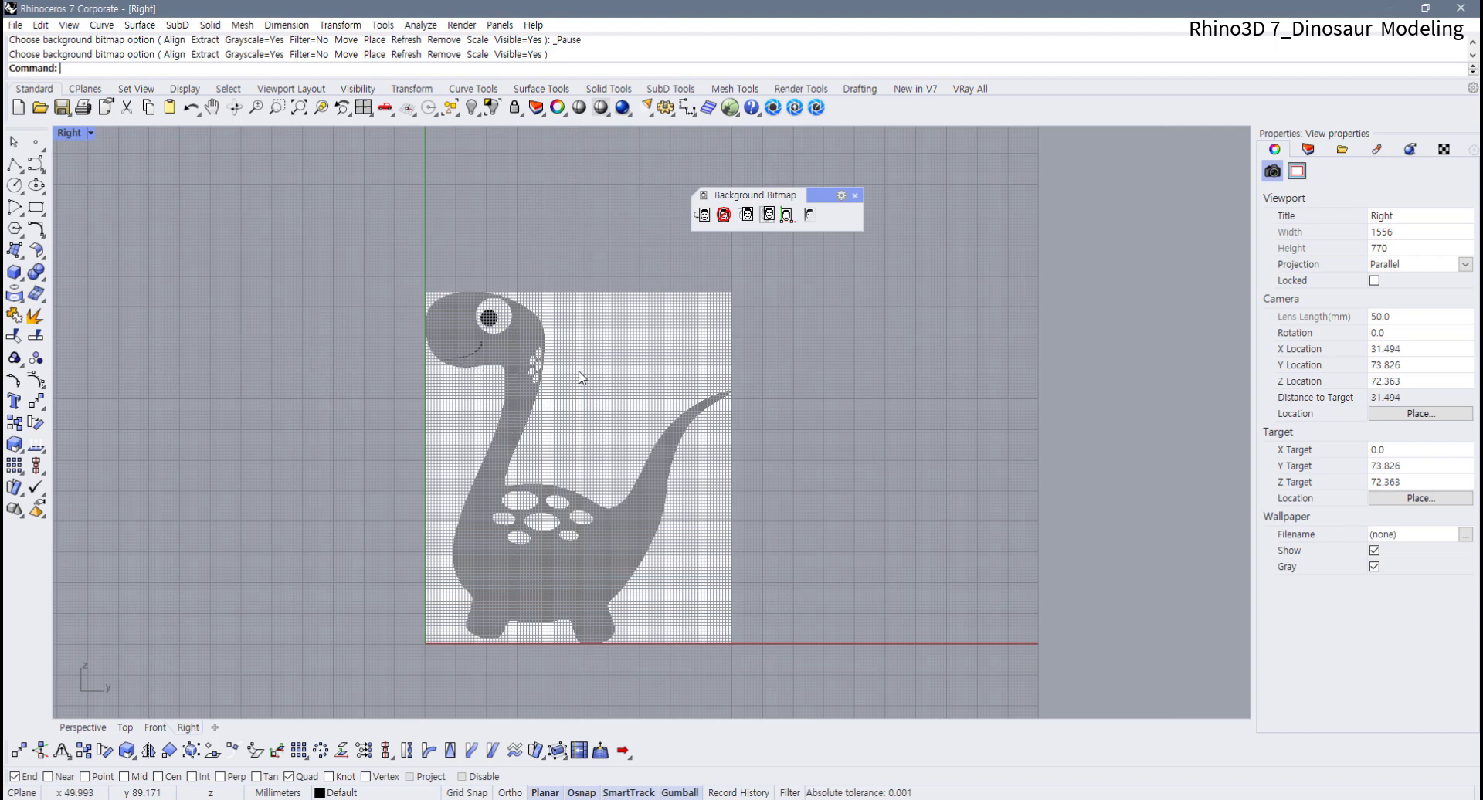
# Toggle the Right viewport's grid off and on, and move the Background Bitmap toolbar clear of the image
pyautogui.press('F7')
pyautogui.press('F7')
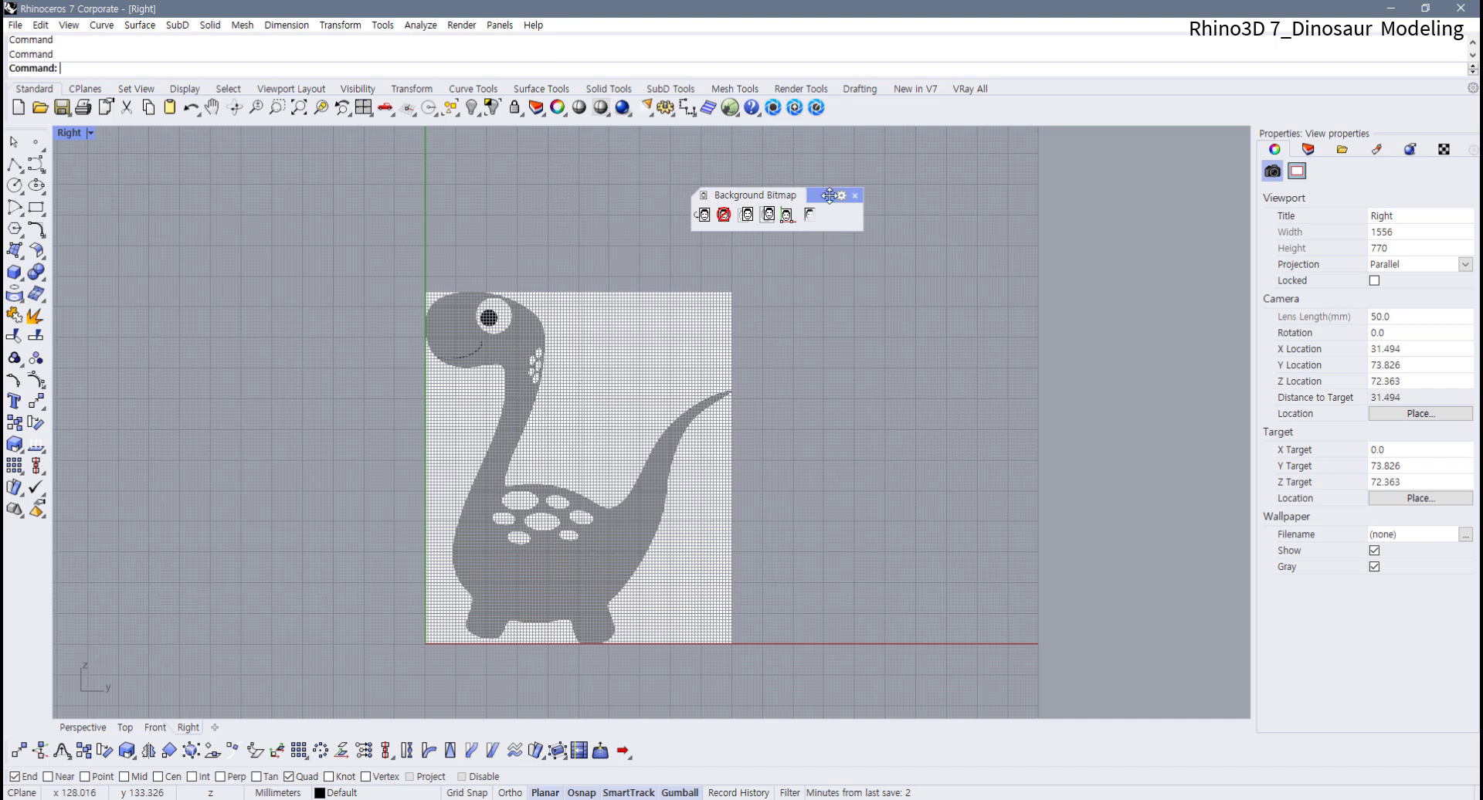
pyautogui.moveTo(819, 195); pyautogui.dragTo(1019, 190)
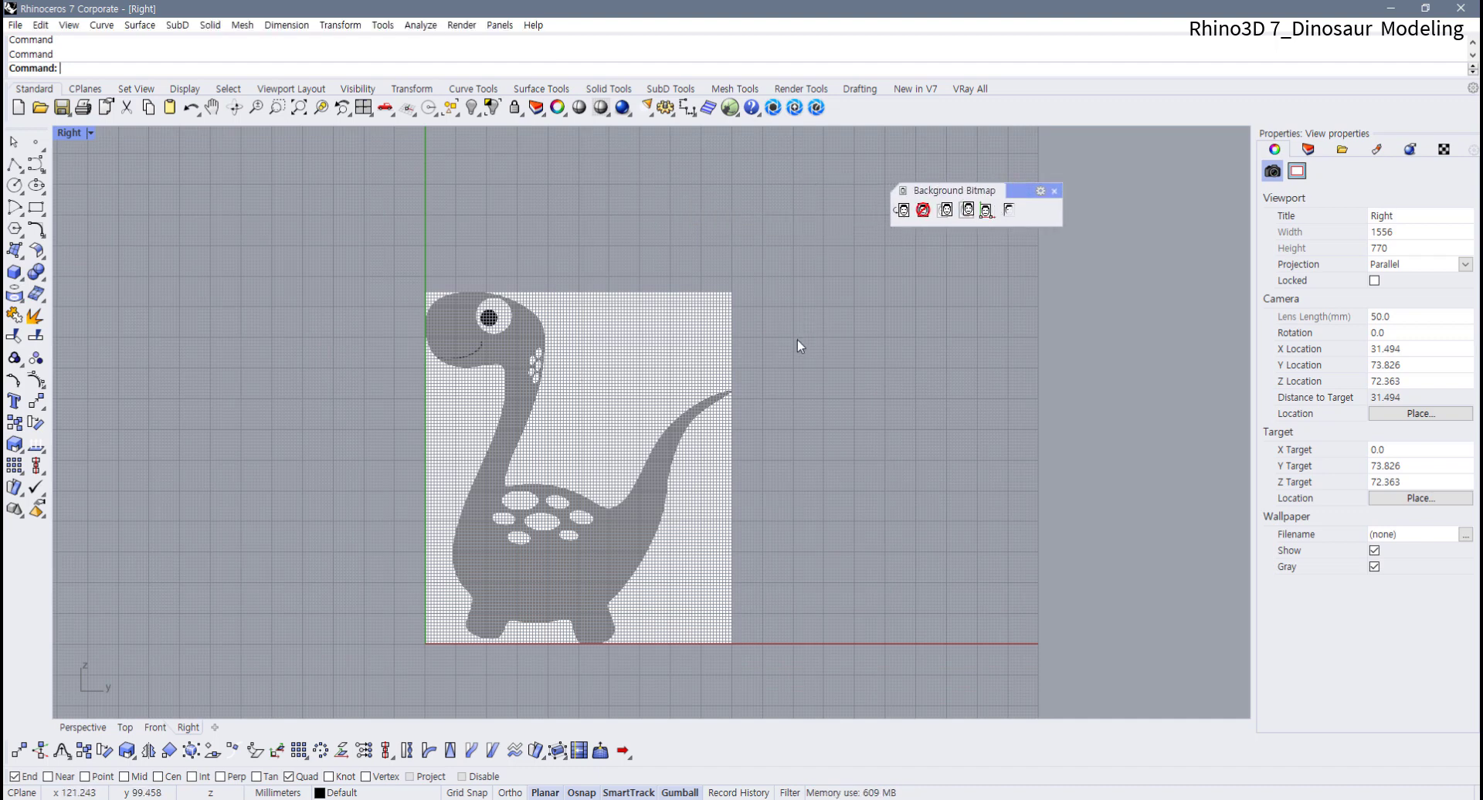
pyautogui.scroll(-3, 798, 340)
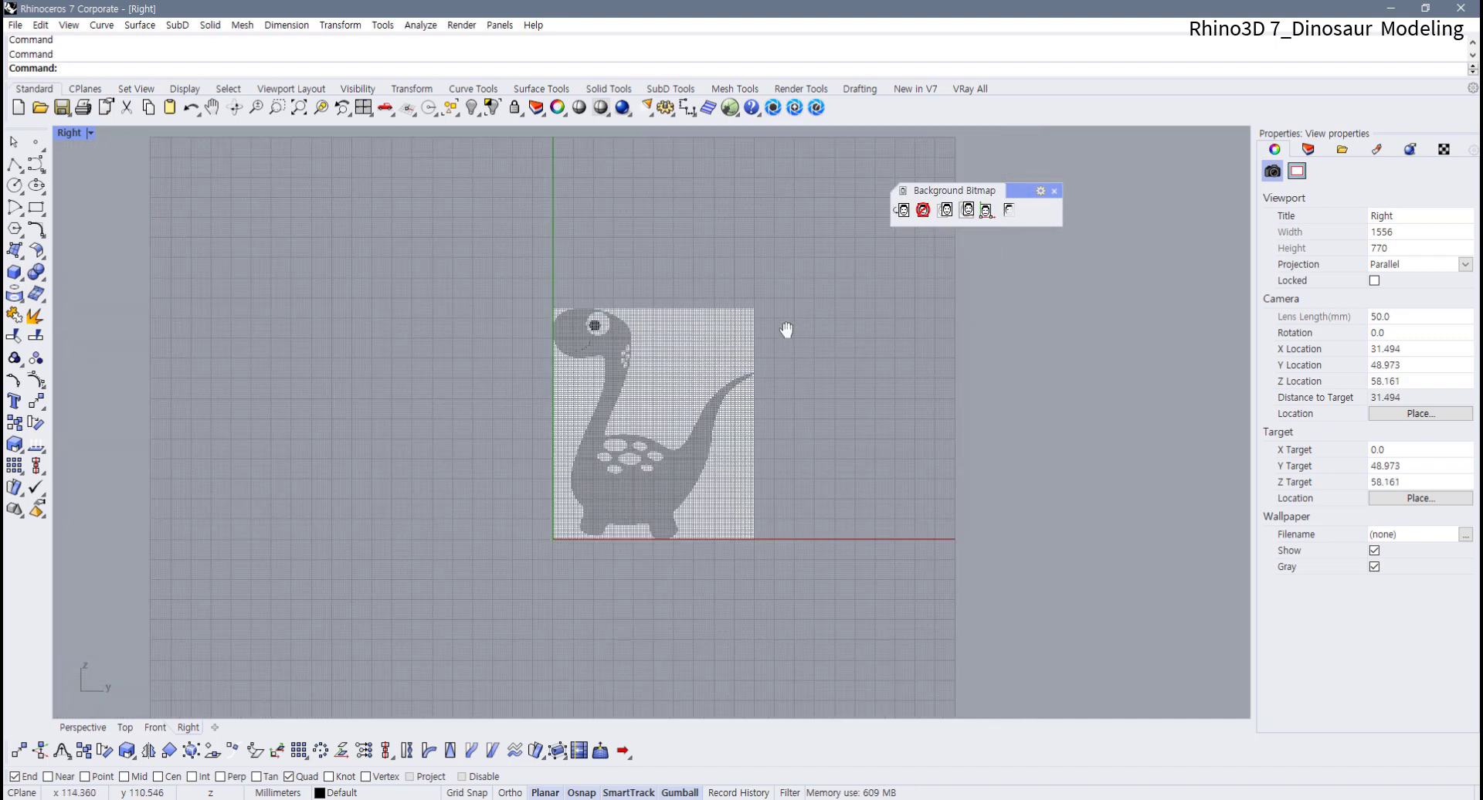
pyautogui.moveTo(791, 327); pyautogui.dragTo(663, 366, button='right')
pyautogui.press('F7')
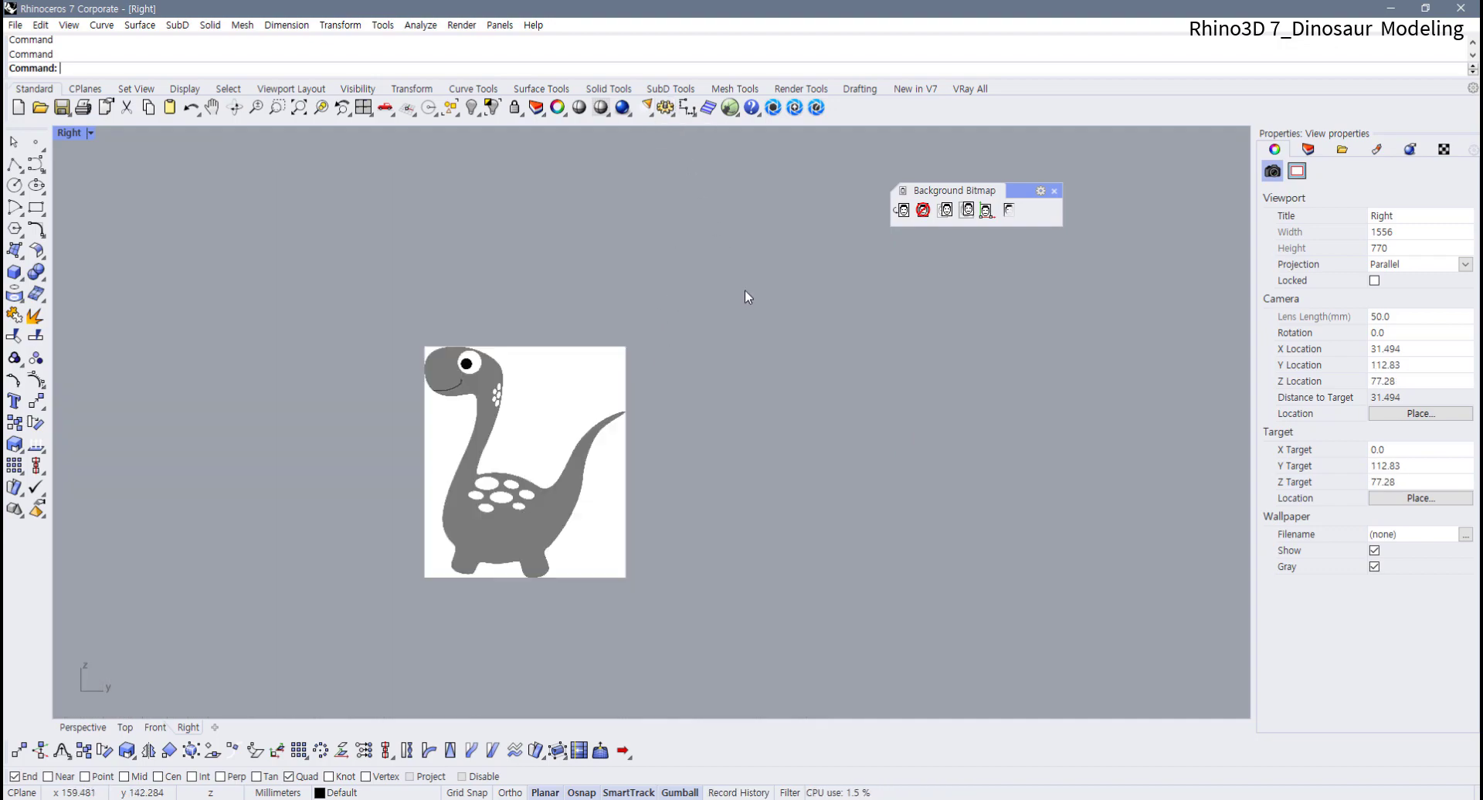
pyautogui.press('F7')
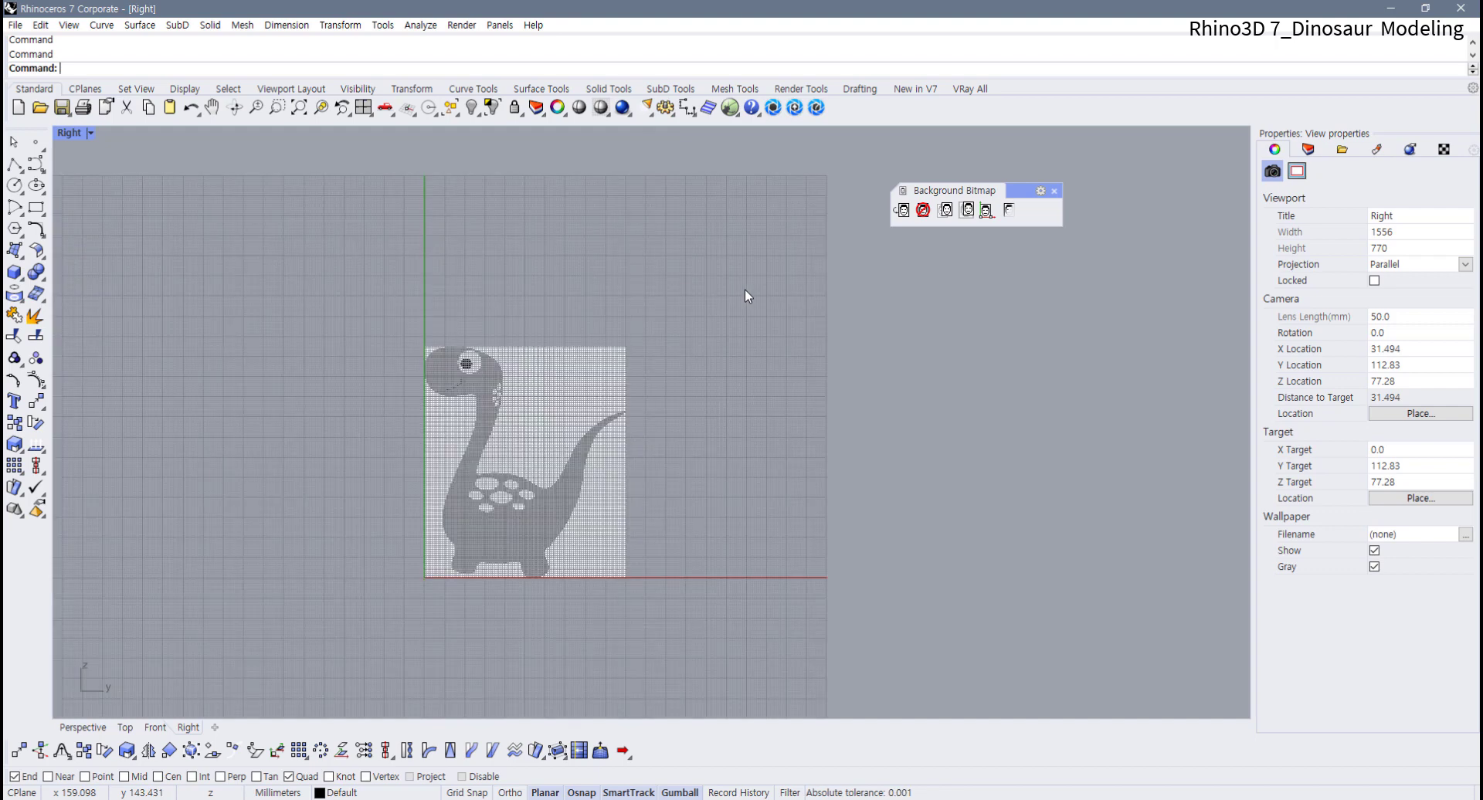
# Set the grid line count to 100 for all viewports in the document's grid properties
pyautogui.click(665, 108)
pyautogui.moveTo(2, 157); pyautogui.dragTo(635, 157)
pyautogui.scroll(1, 262, 255)
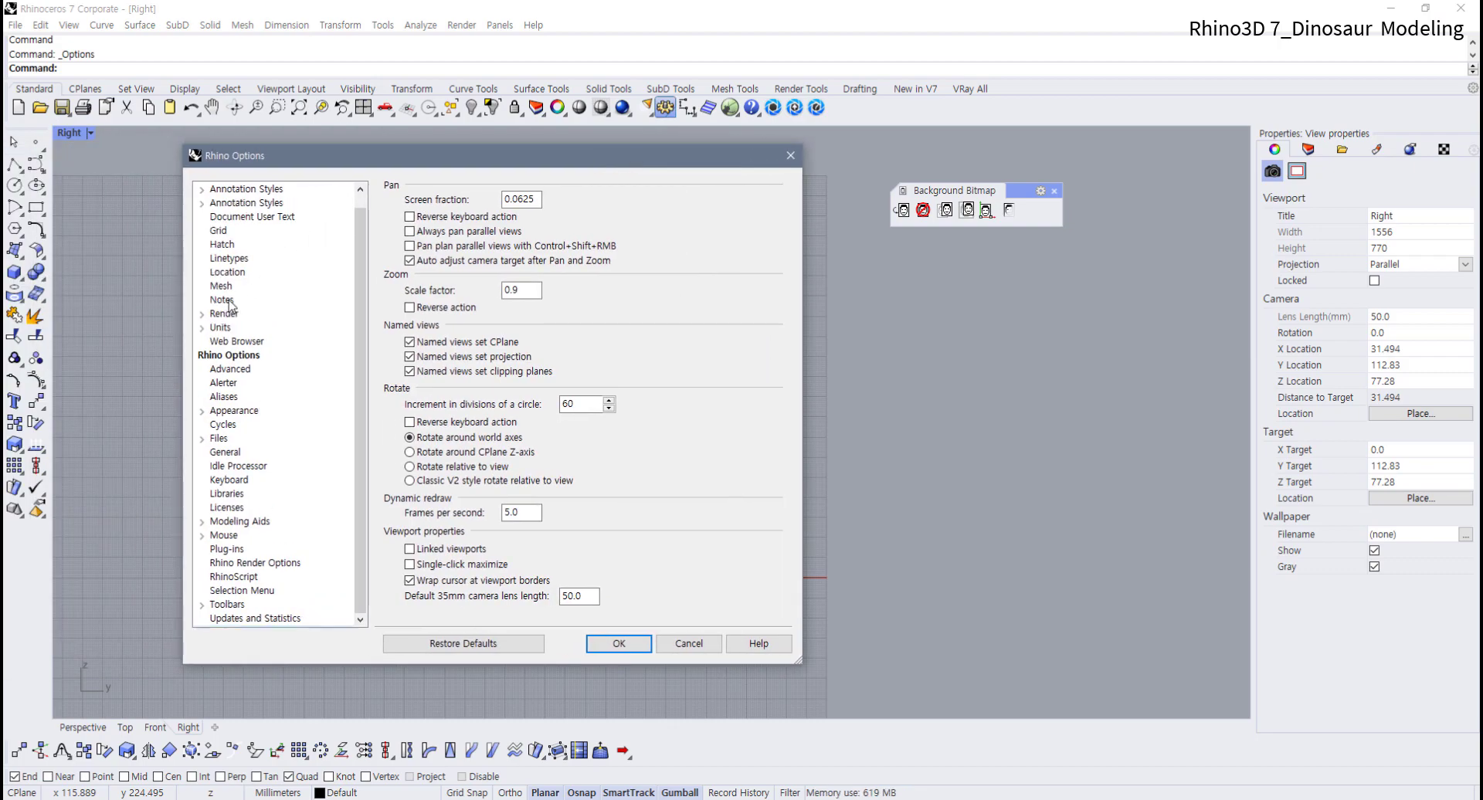
pyautogui.click(221, 232)
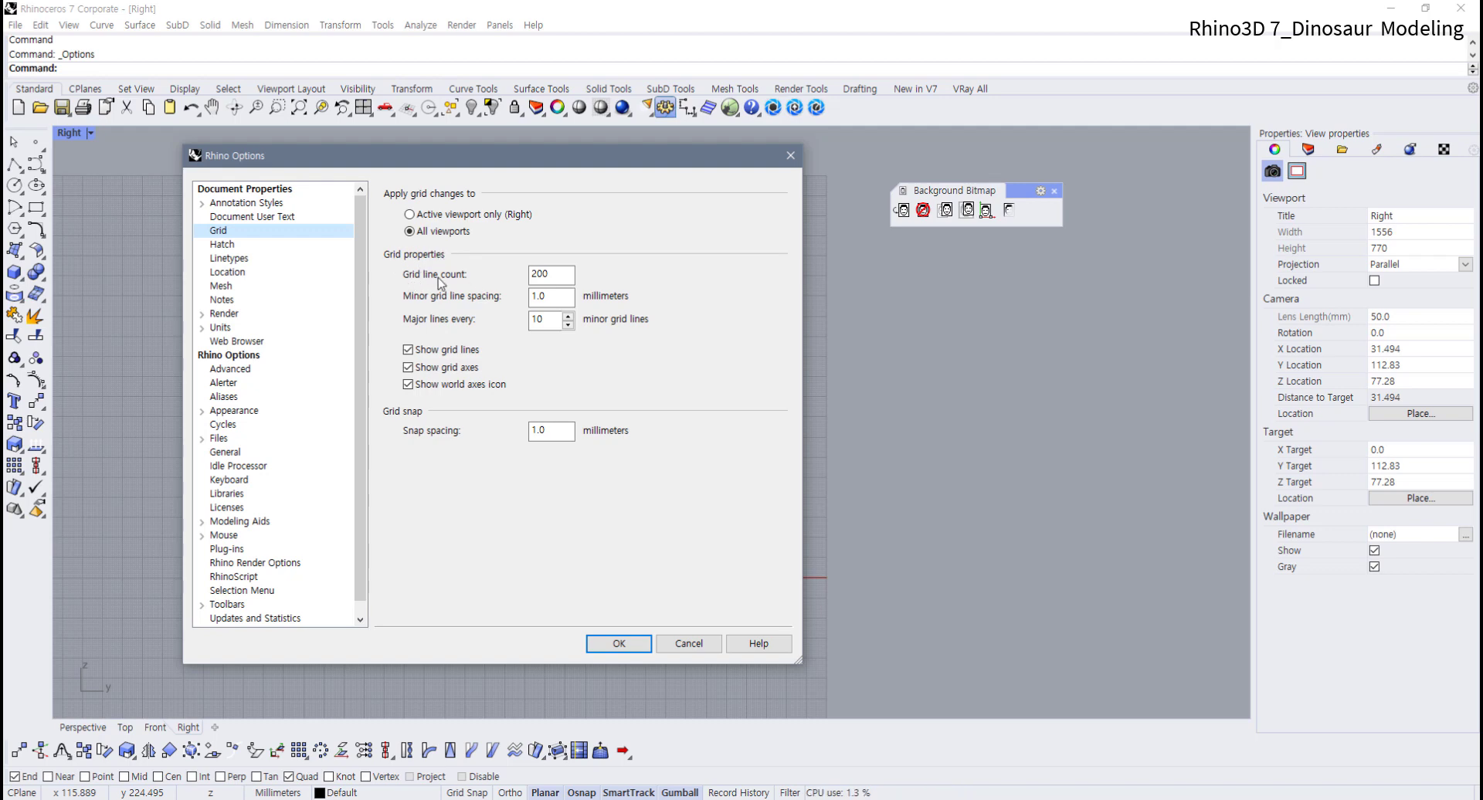
pyautogui.doubleClick(504, 279)
pyautogui.write('100')
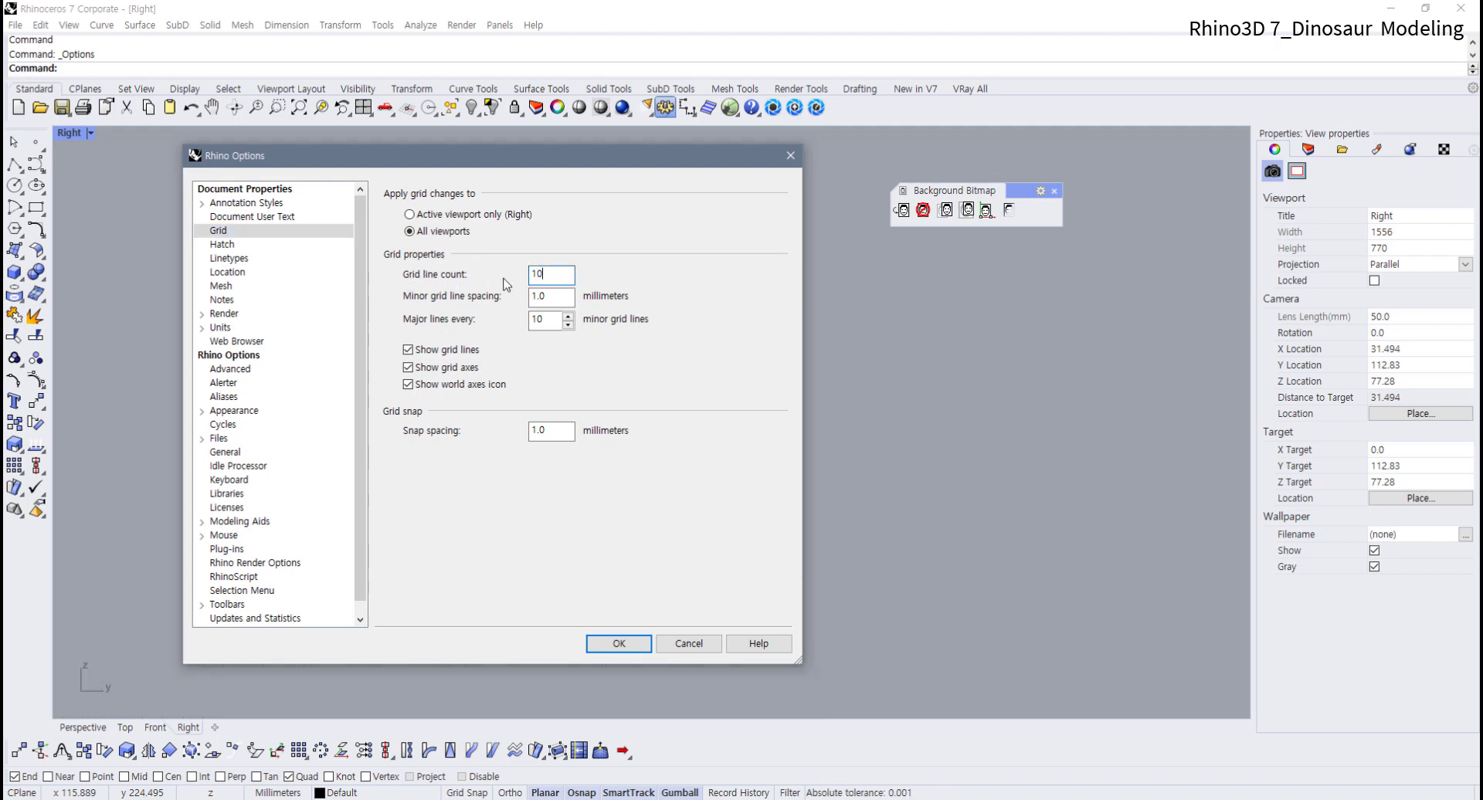
pyautogui.click(615, 645)
pyautogui.scroll(3, 473, 506)
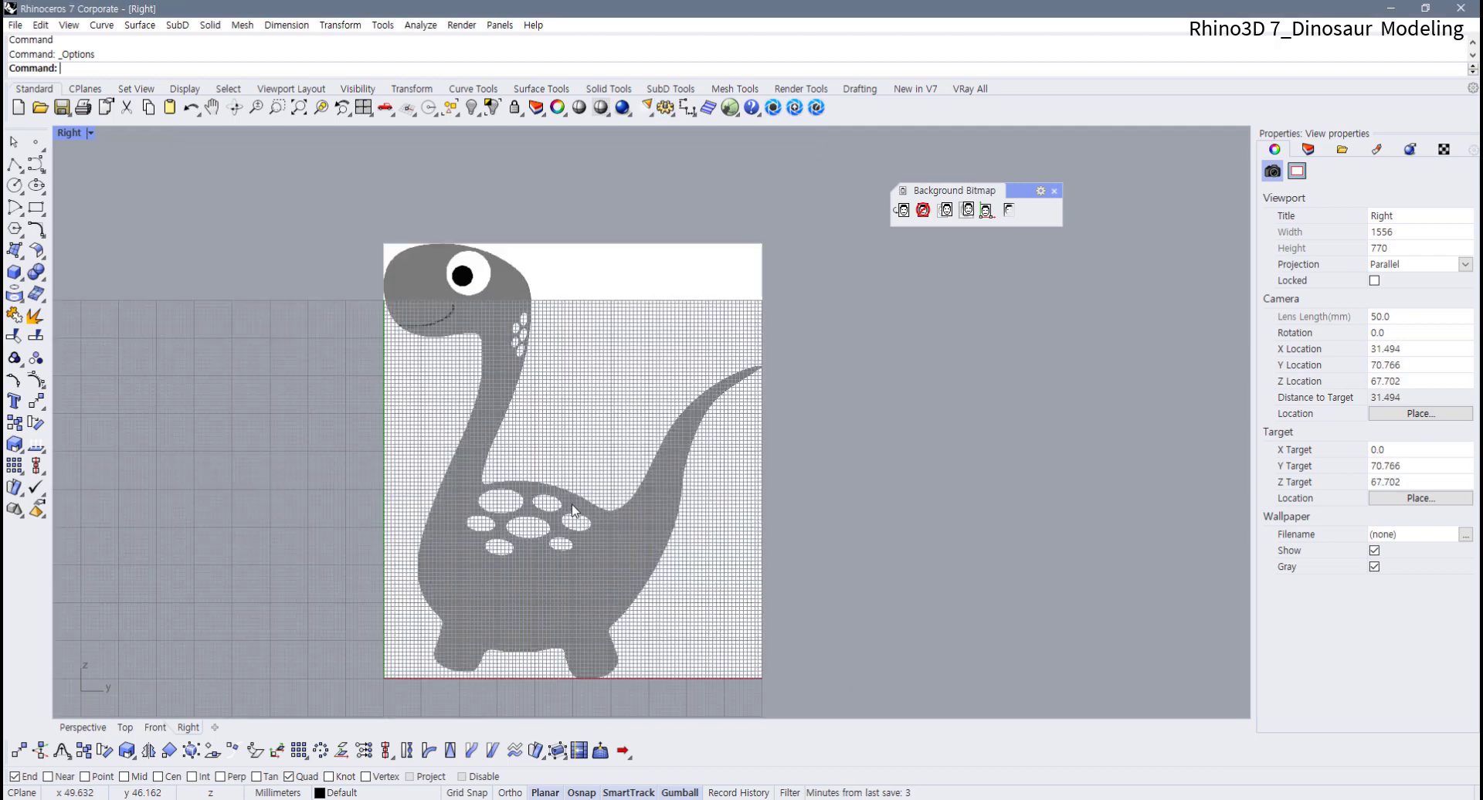
pyautogui.scroll(-2, 573, 513)
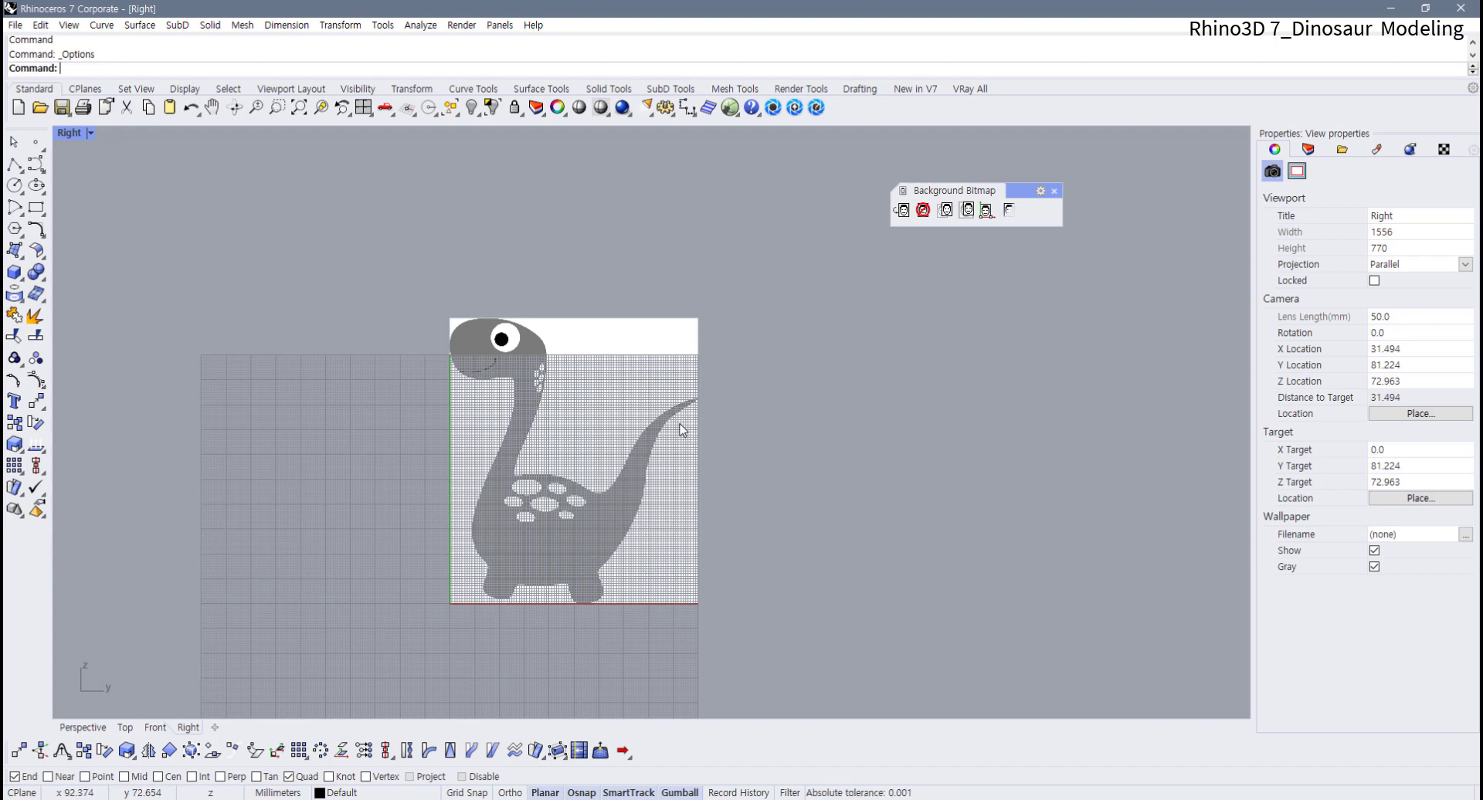
# Turn off SmartTrack, leaving Planar, Osnap and Gumball enabled
pyautogui.click(629, 793)
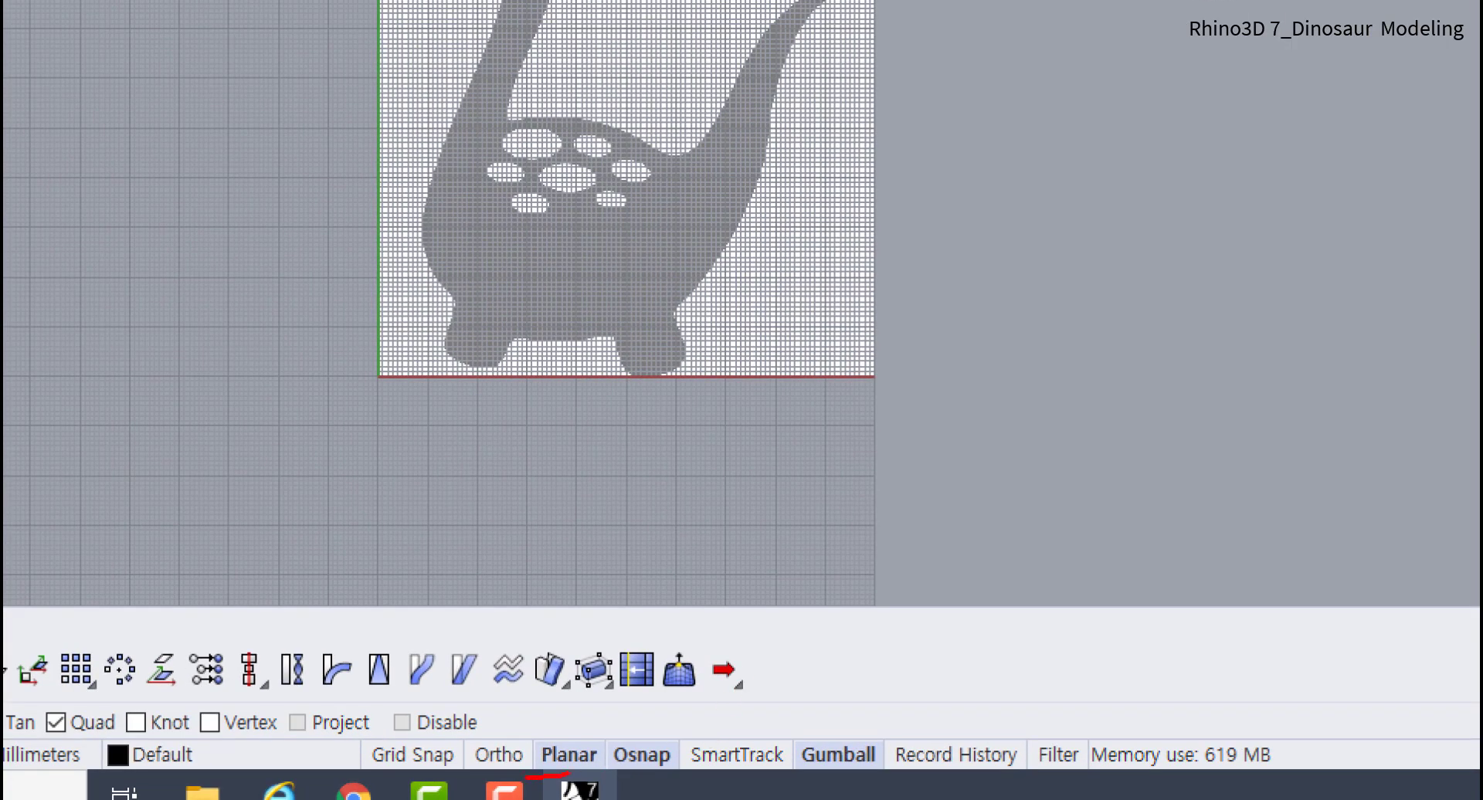
pyautogui.moveTo(527, 778)
pyautogui.mouseDown()
pyautogui.moveTo(604, 748)
pyautogui.moveTo(580, 778)
pyautogui.mouseUp()
pyautogui.press('Escape')
# Hide the grid in the Right viewport to leave the dinosaur image unobstructed for tracing
pyautogui.moveTo(464, 559); pyautogui.dragTo(400, 613, button='right')
pyautogui.scroll(6, 453, 494)
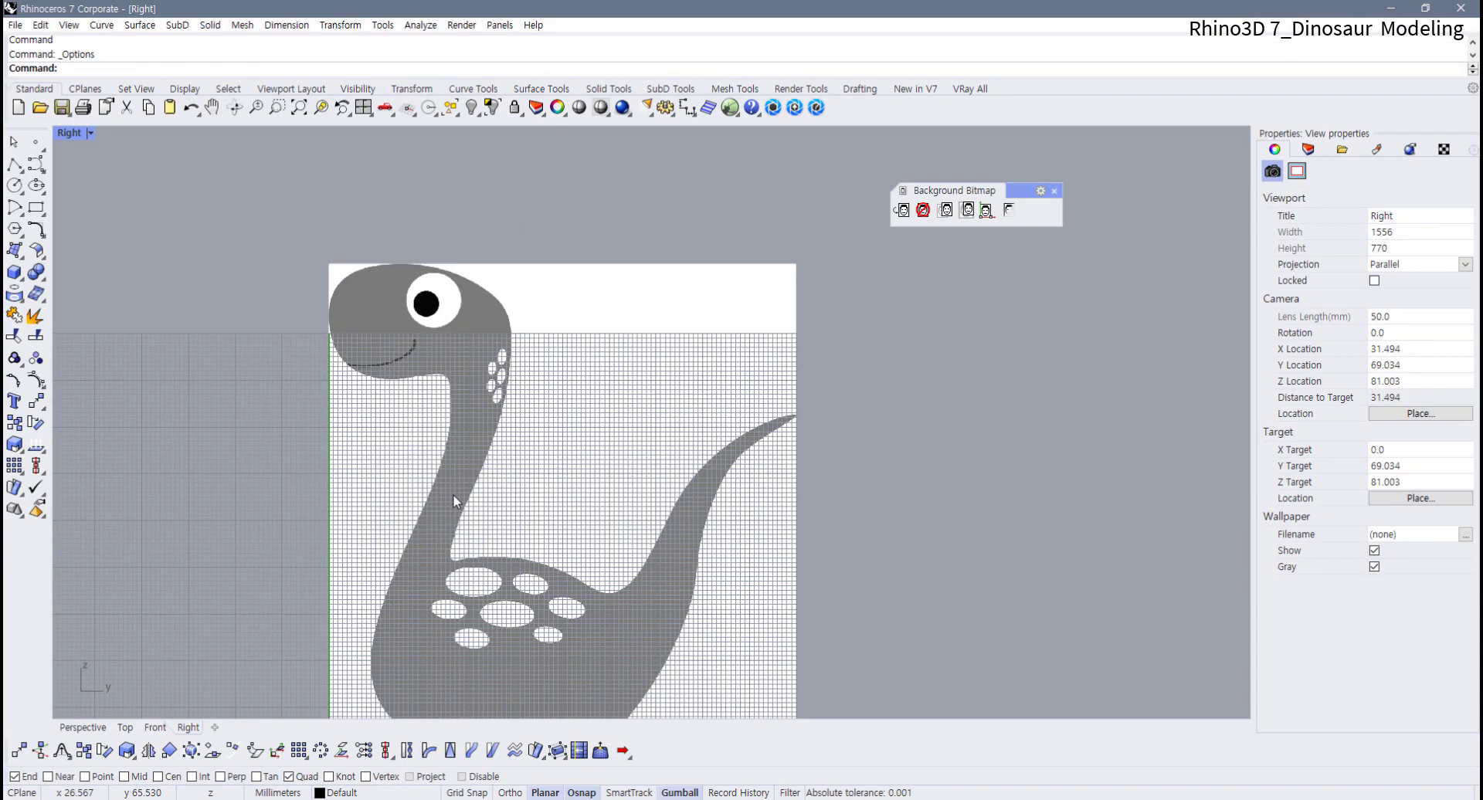
pyautogui.press('F7')
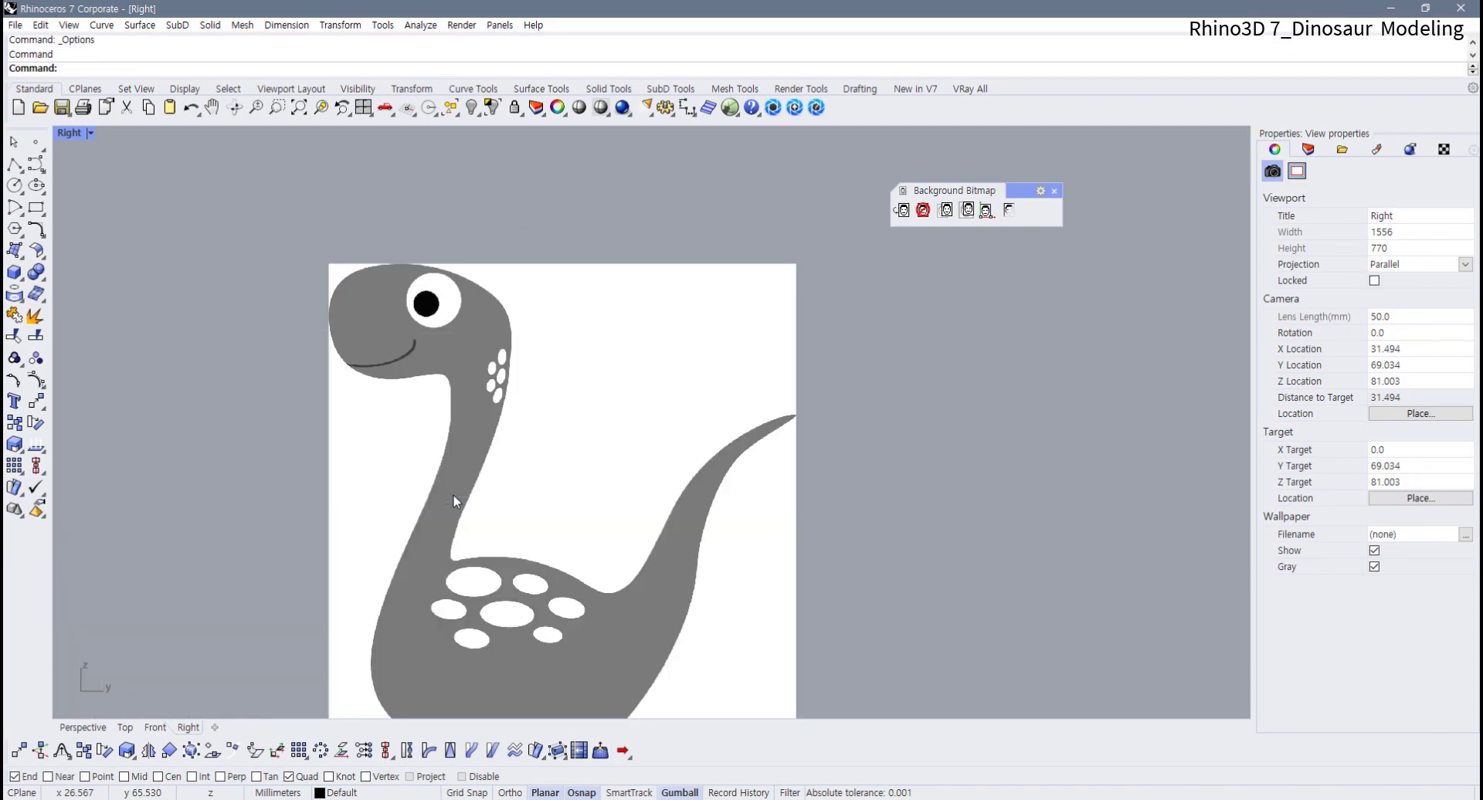
pyautogui.scroll(-2, 453, 495)
pyautogui.moveTo(452, 501); pyautogui.dragTo(457, 446, button='right')
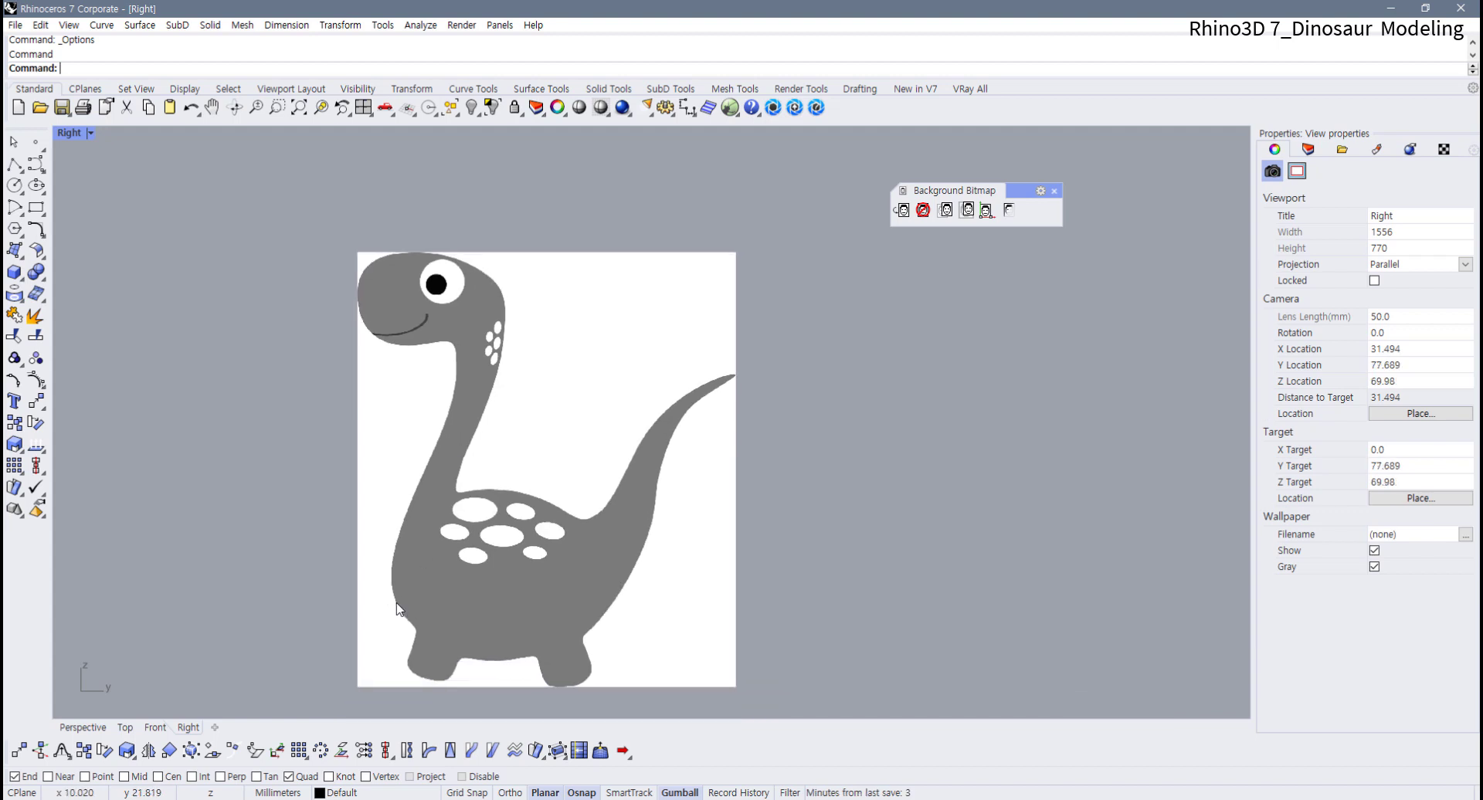
pyautogui.click(548, 90)
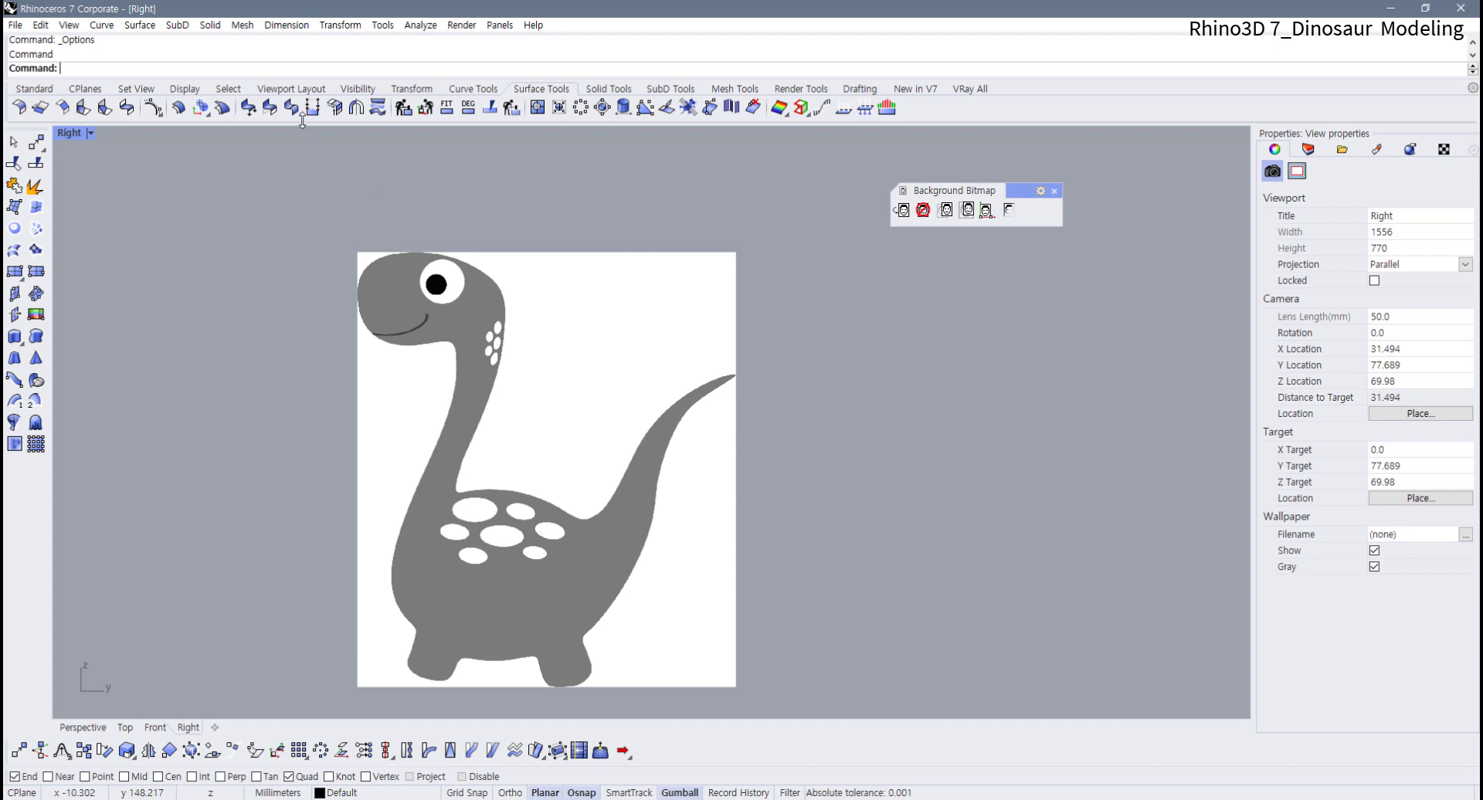
pyautogui.click(45, 91)
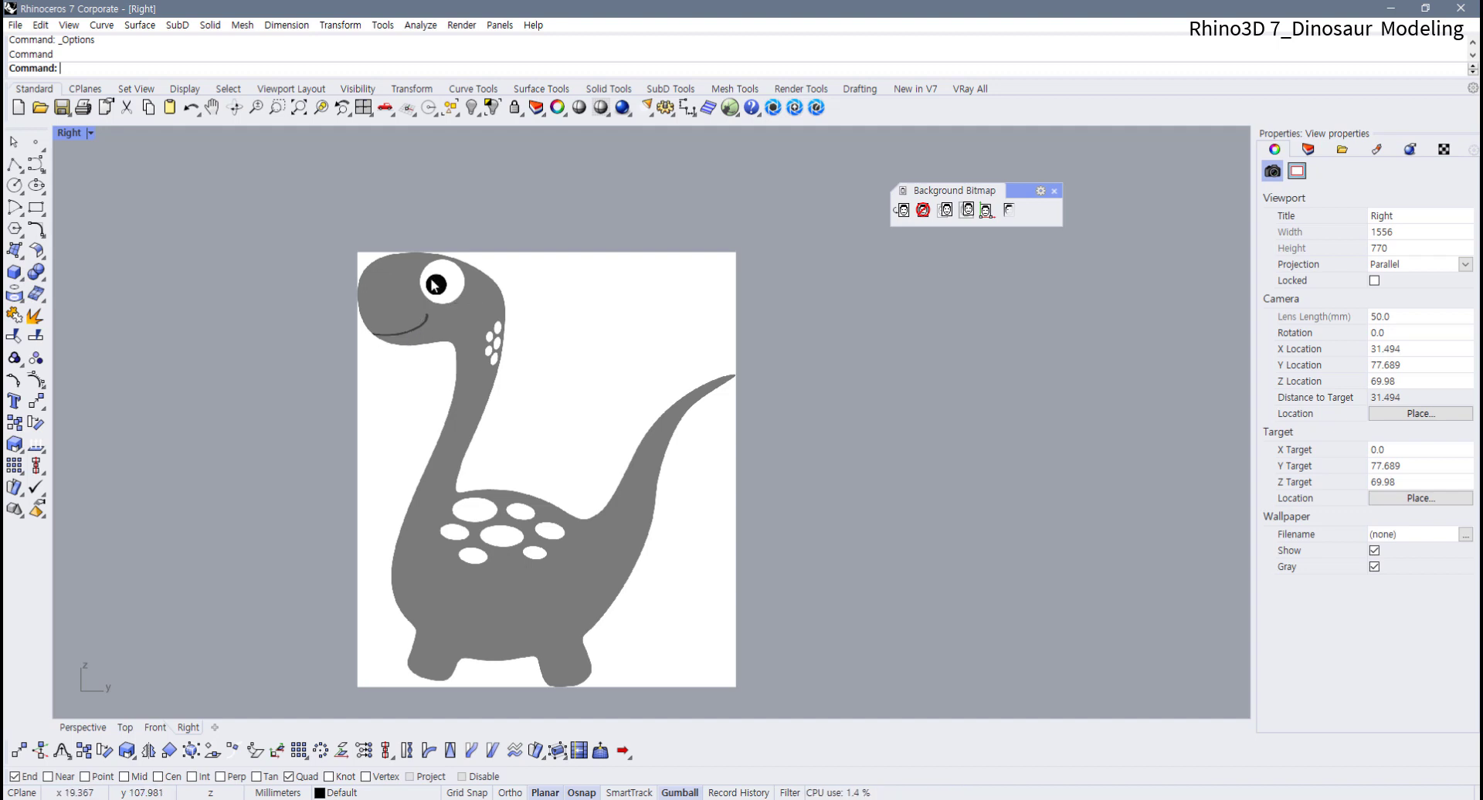
pyautogui.click(36, 165)
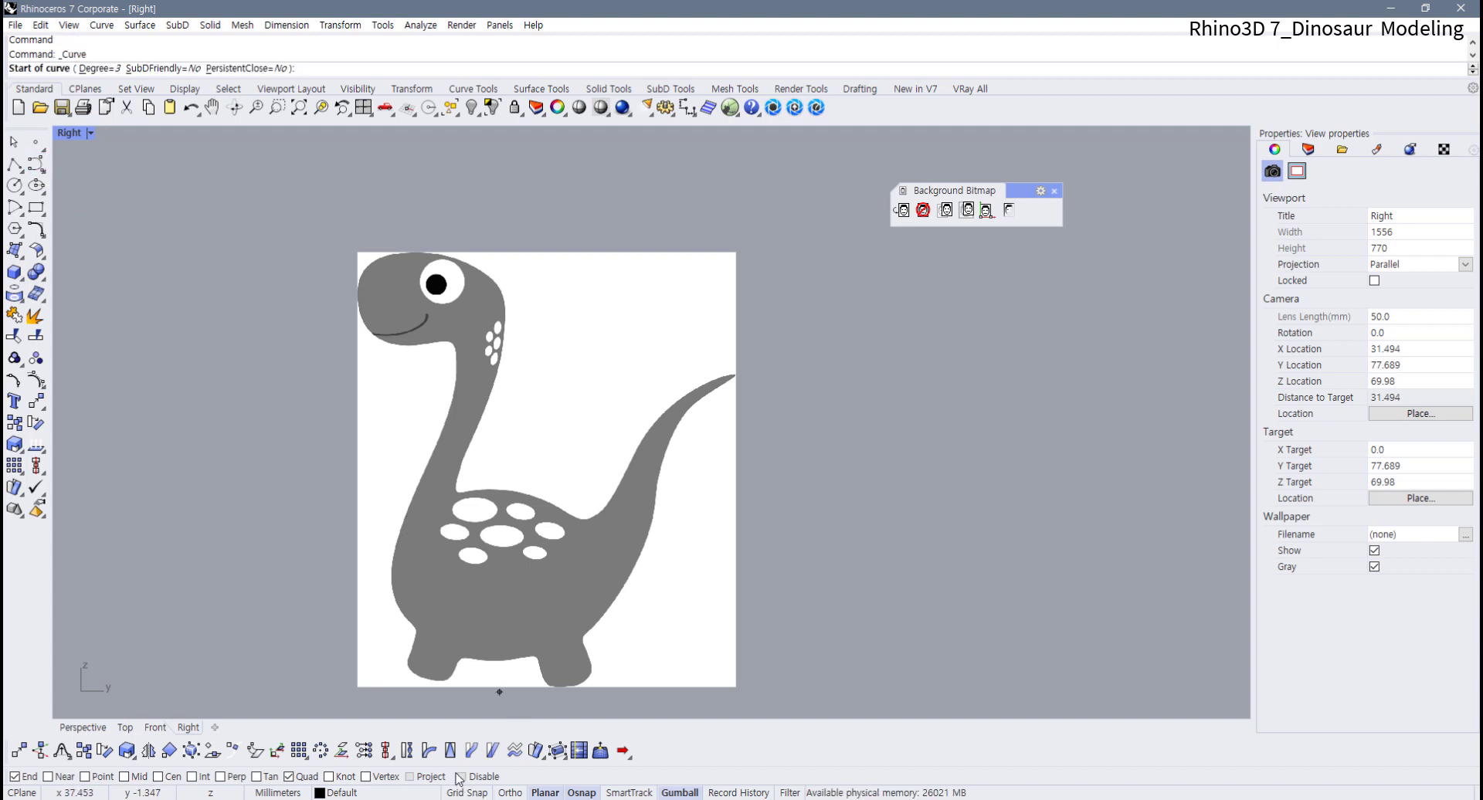
pyautogui.scroll(7, 460, 339)
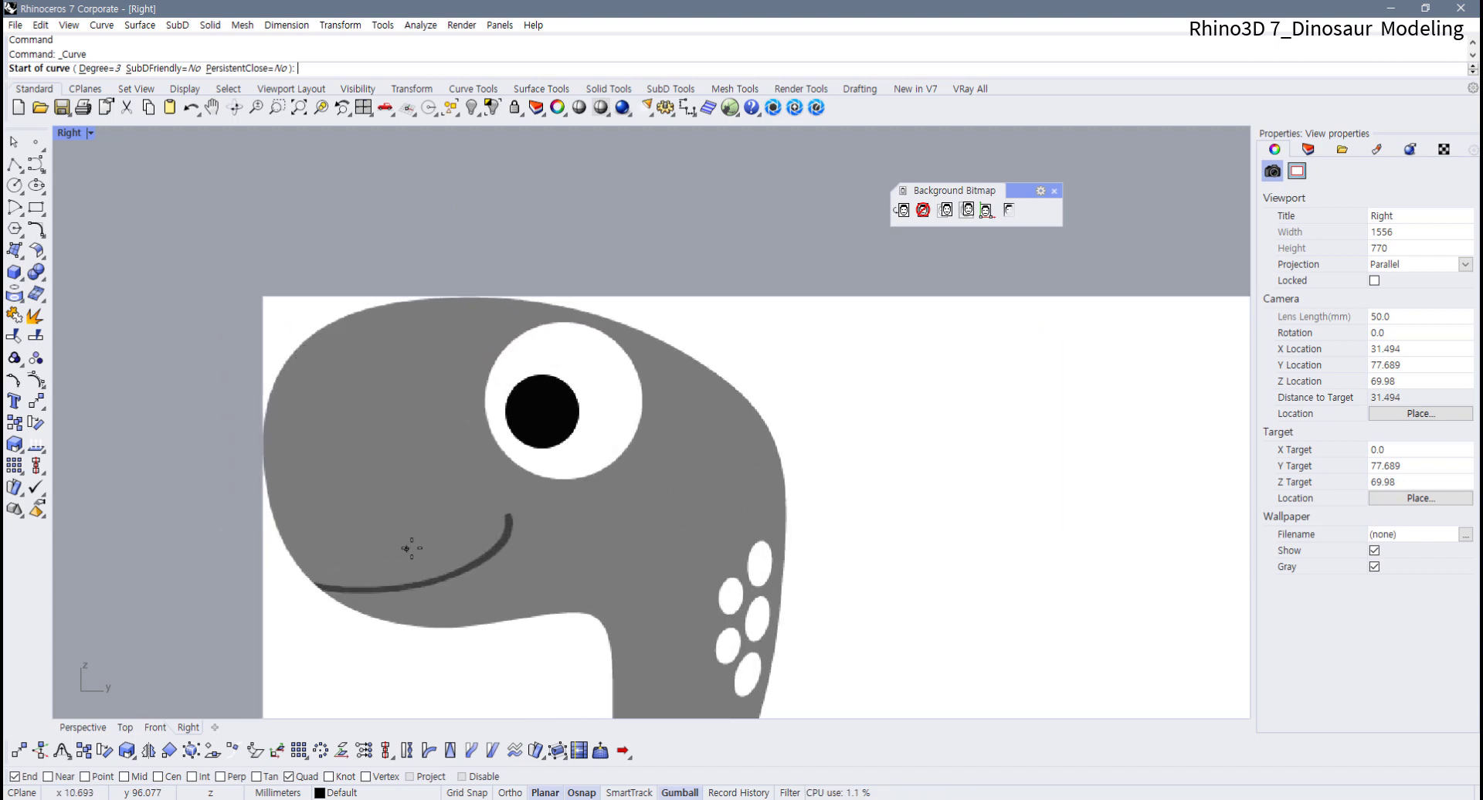
pyautogui.moveTo(458, 472); pyautogui.dragTo(529, 431, button='right')
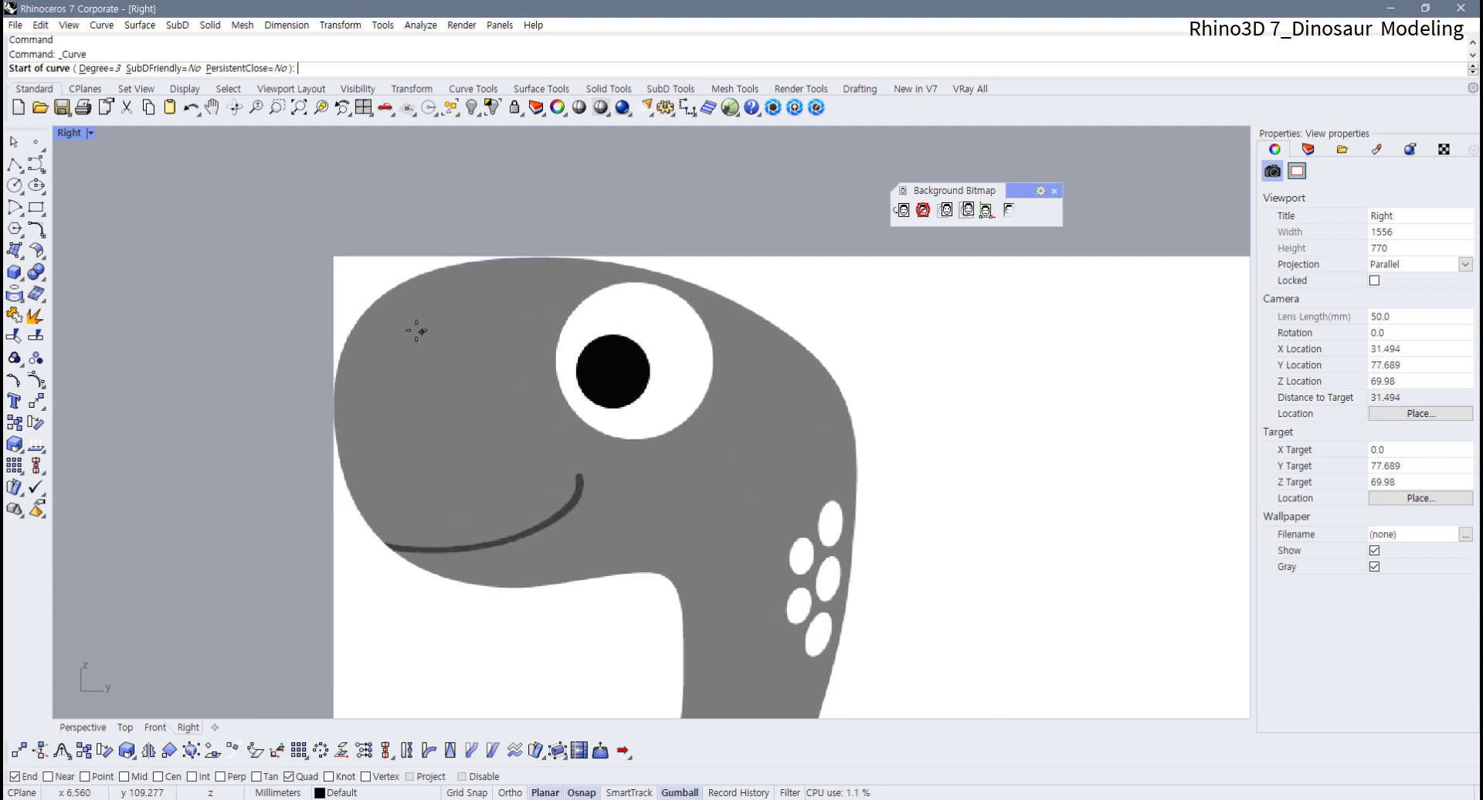
pyautogui.click(403, 283)
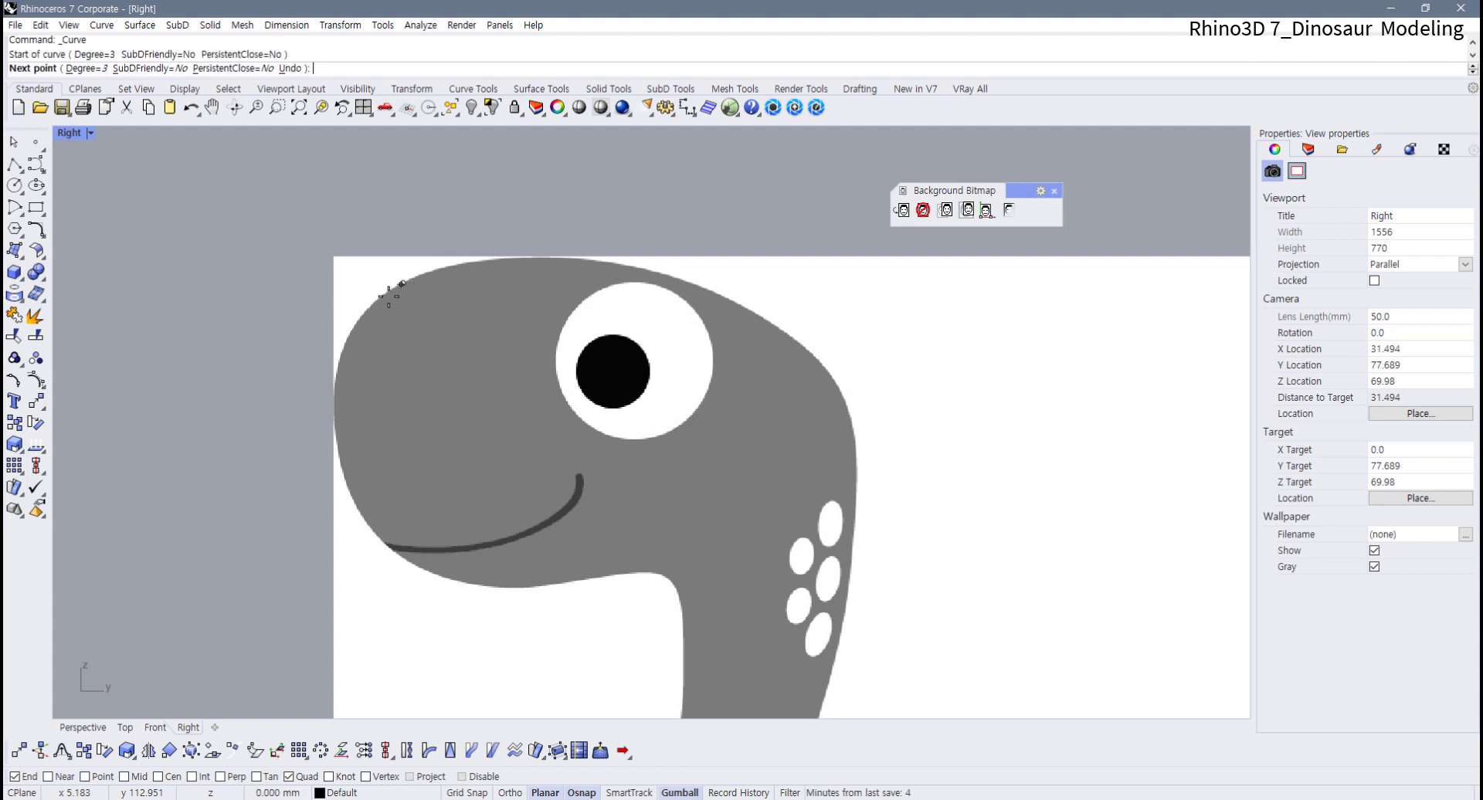
pyautogui.click(338, 453)
pyautogui.click(451, 584)
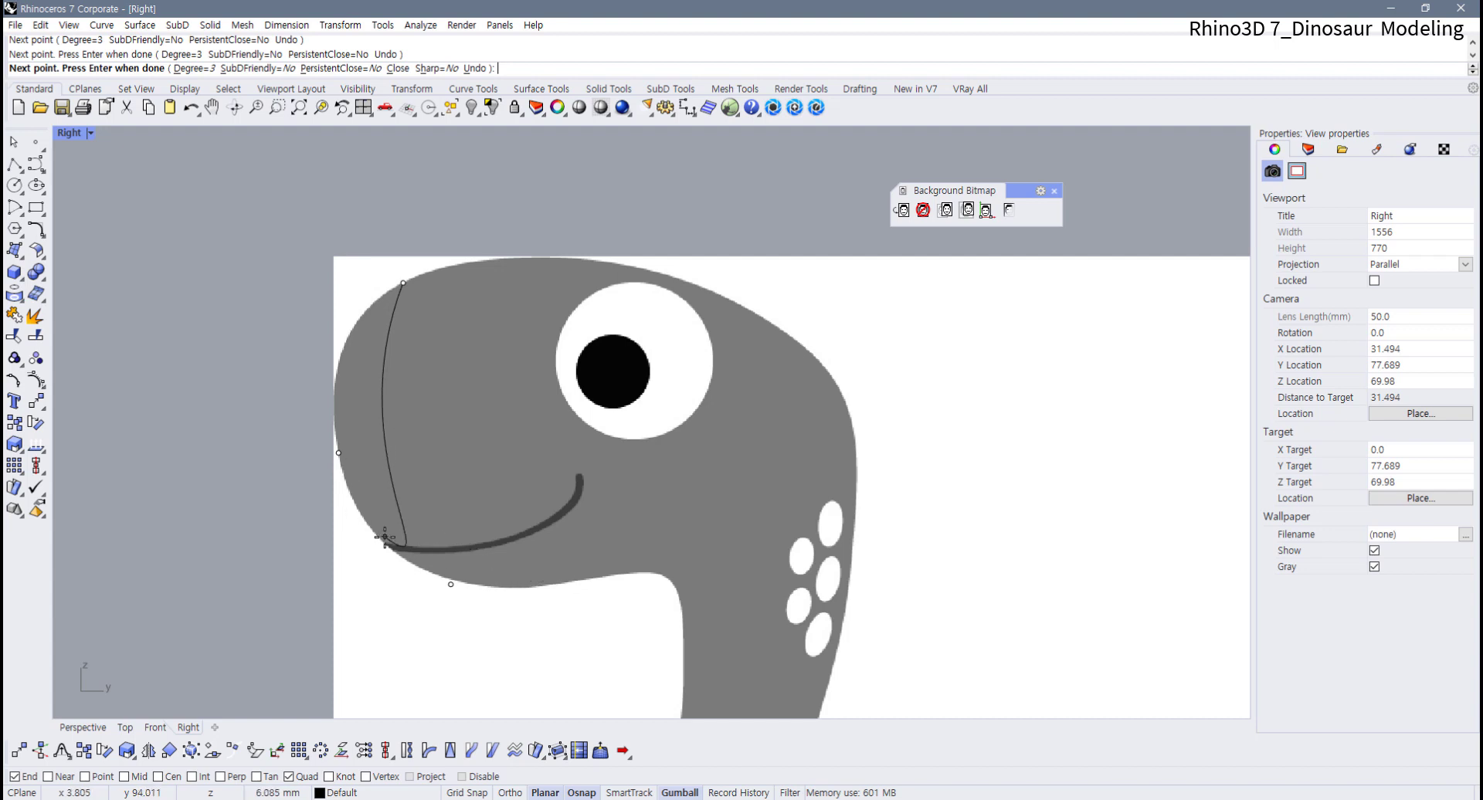
pyautogui.press('Escape')
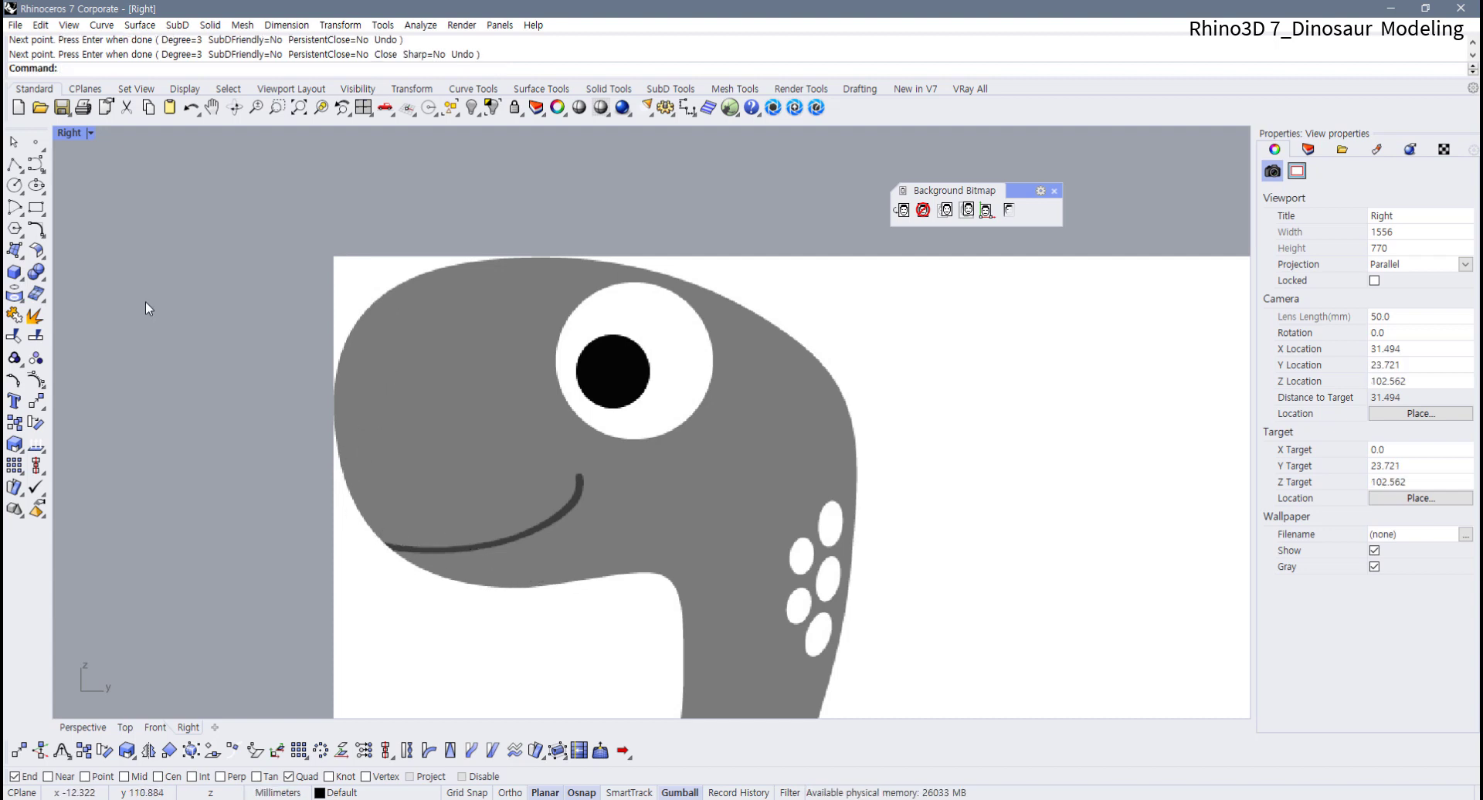
# Start a degree 3 control-point curve at the top of the head and trace around the snout, under the chin and past the throat corner
pyautogui.press('Return')
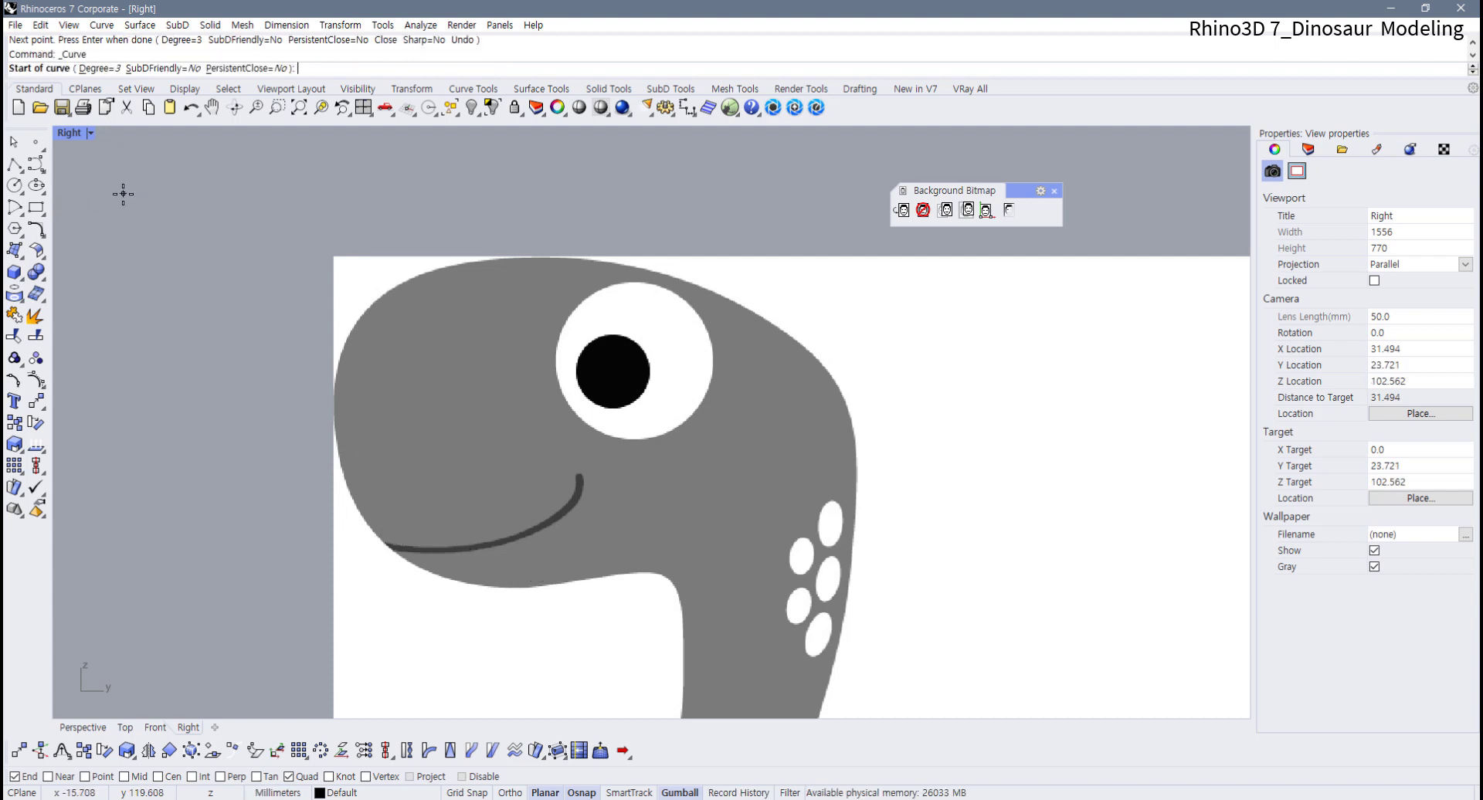
pyautogui.click(466, 261)
pyautogui.click(359, 314)
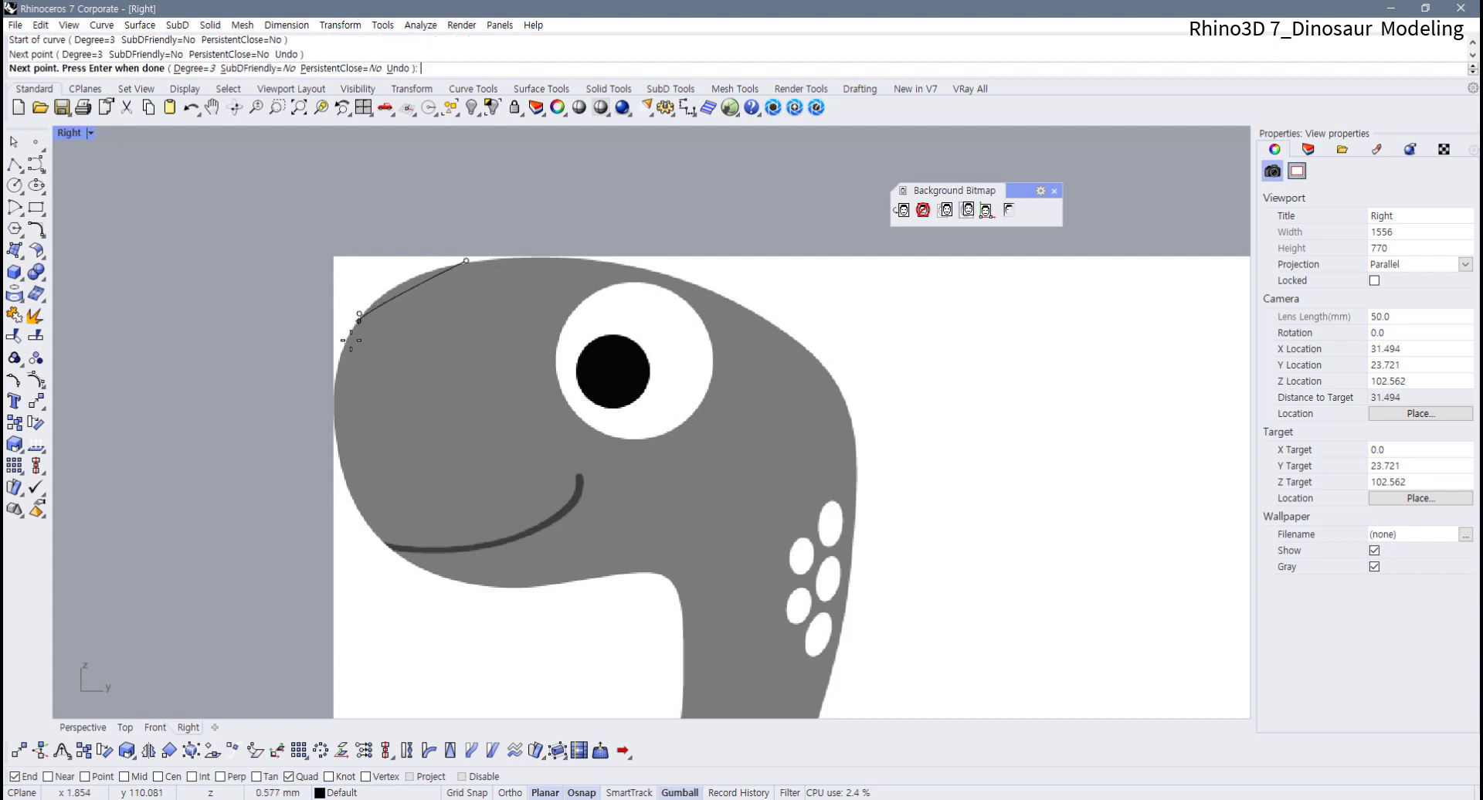
pyautogui.click(333, 459)
pyautogui.click(428, 585)
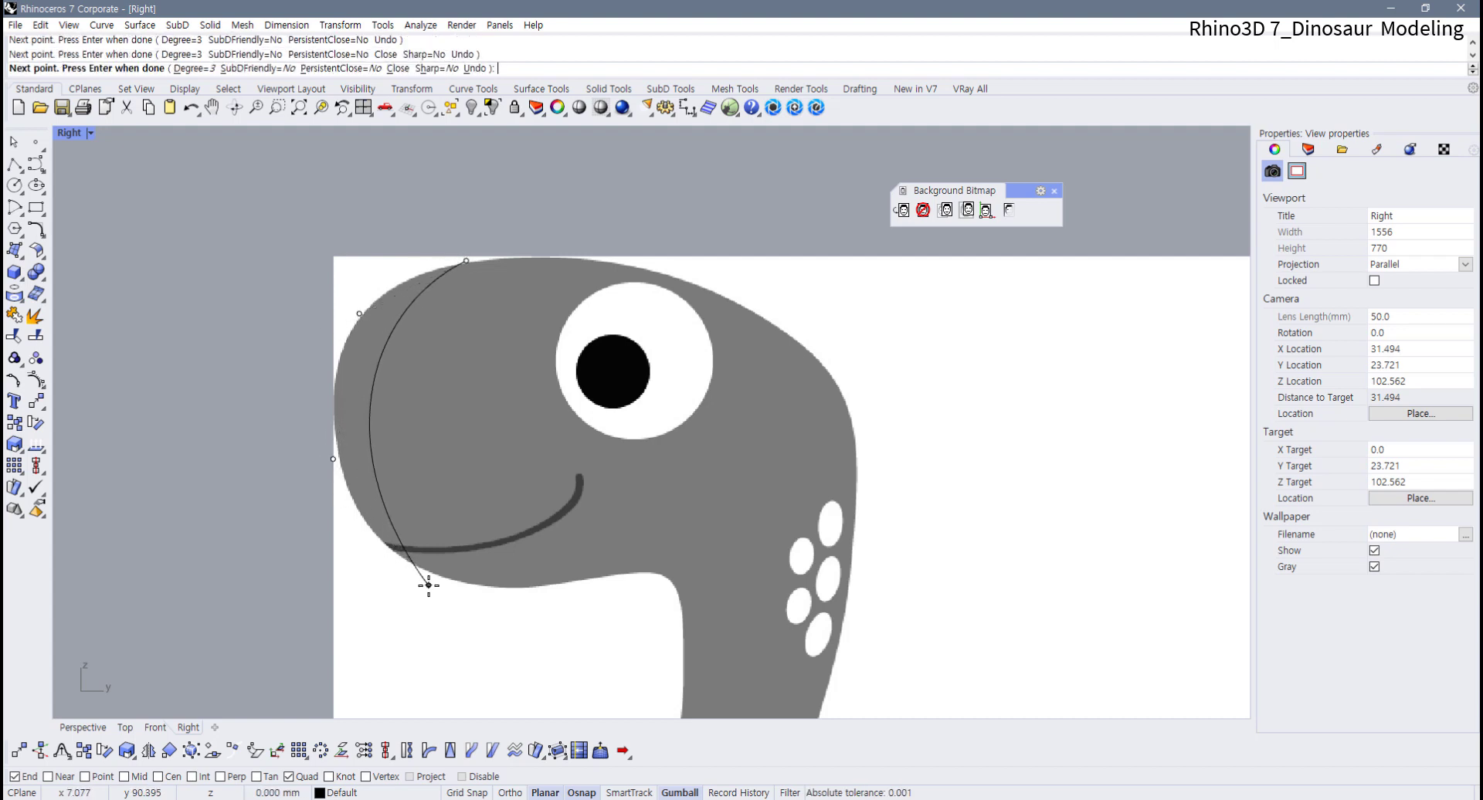
pyautogui.click(555, 585)
pyautogui.click(659, 562)
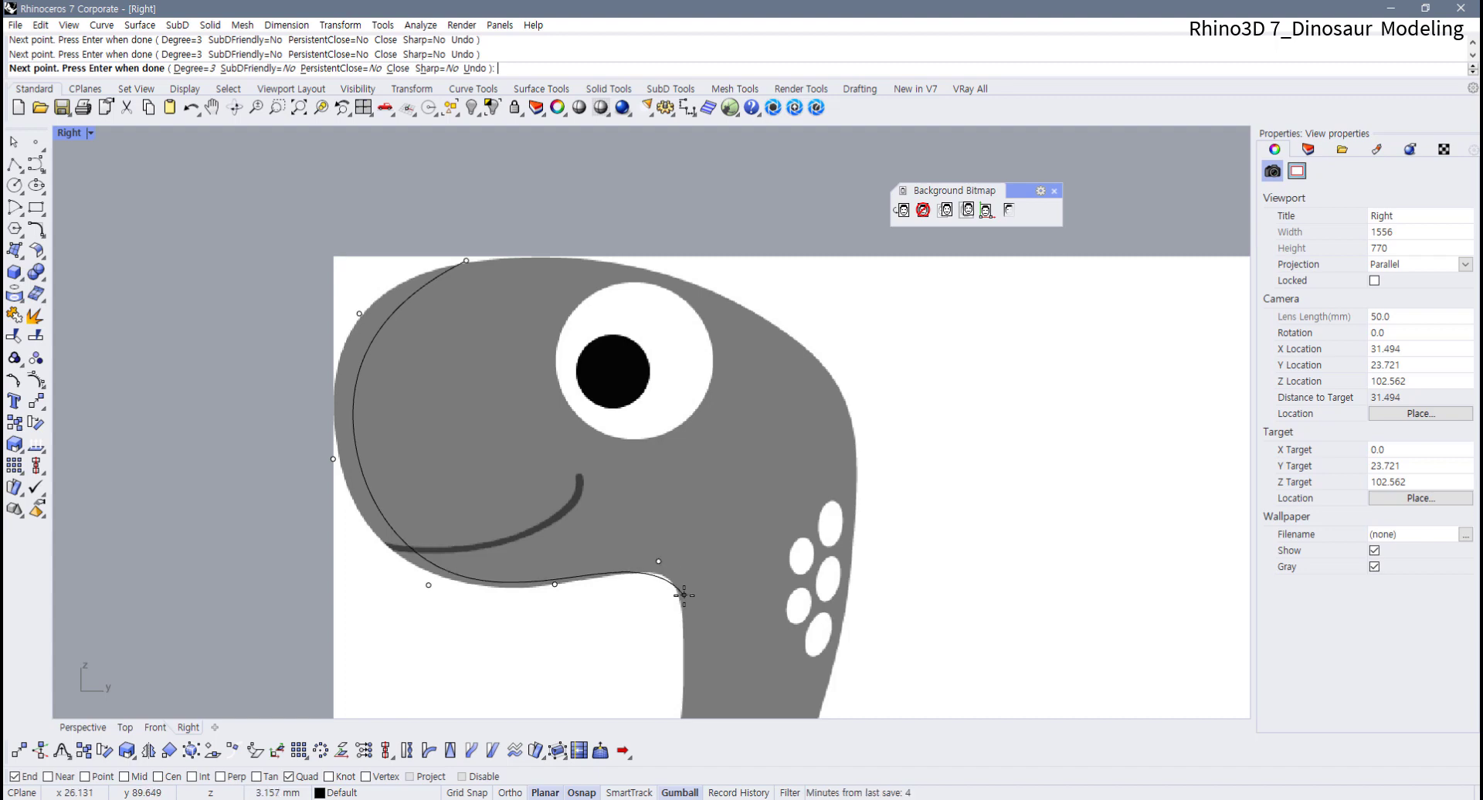
pyautogui.click(680, 588)
pyautogui.click(682, 622)
pyautogui.scroll(5, 676, 610)
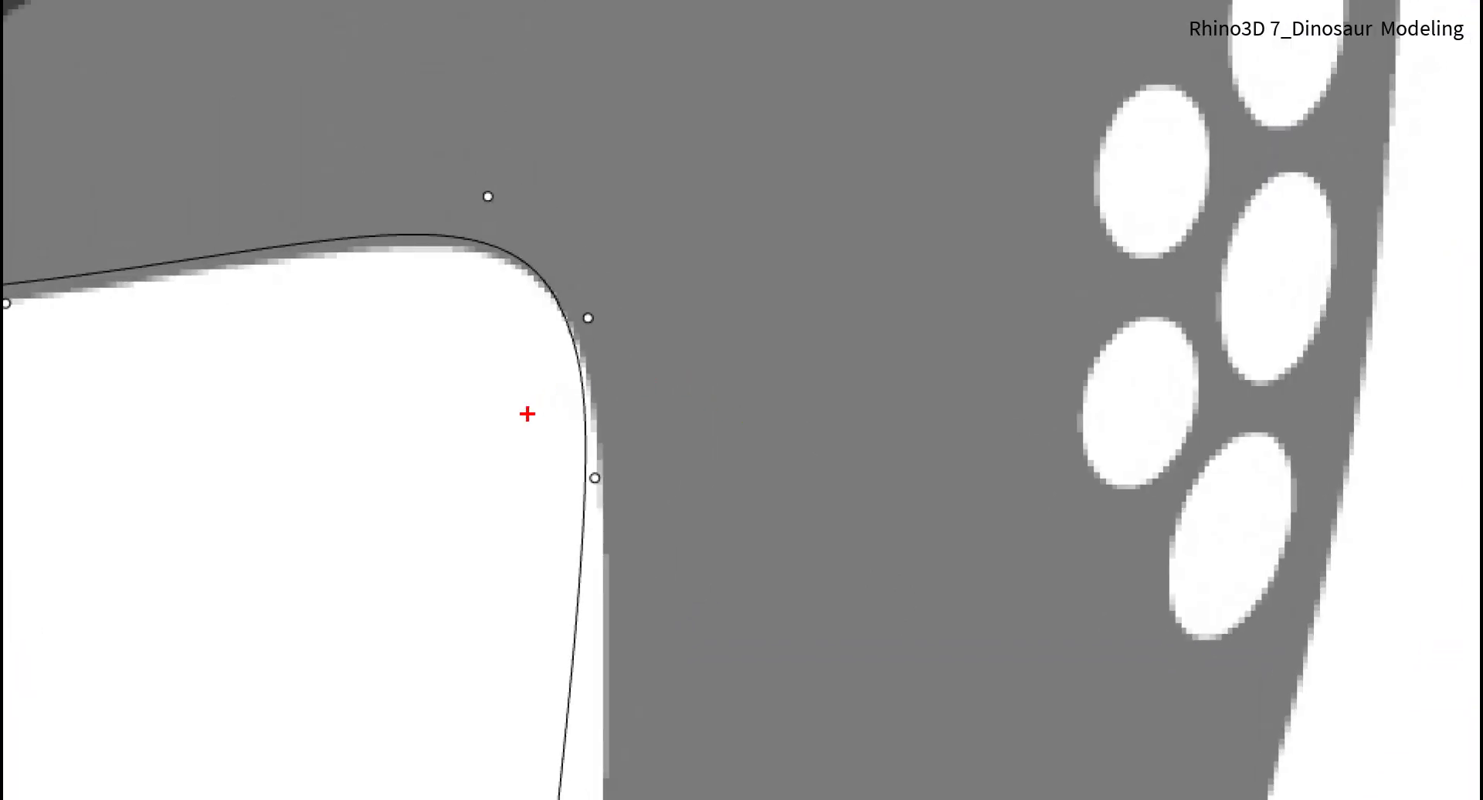
pyautogui.moveTo(479, 448)
pyautogui.mouseDown()
pyautogui.moveTo(340, 320)
pyautogui.moveTo(596, 126)
pyautogui.moveTo(559, 564)
pyautogui.mouseUp()
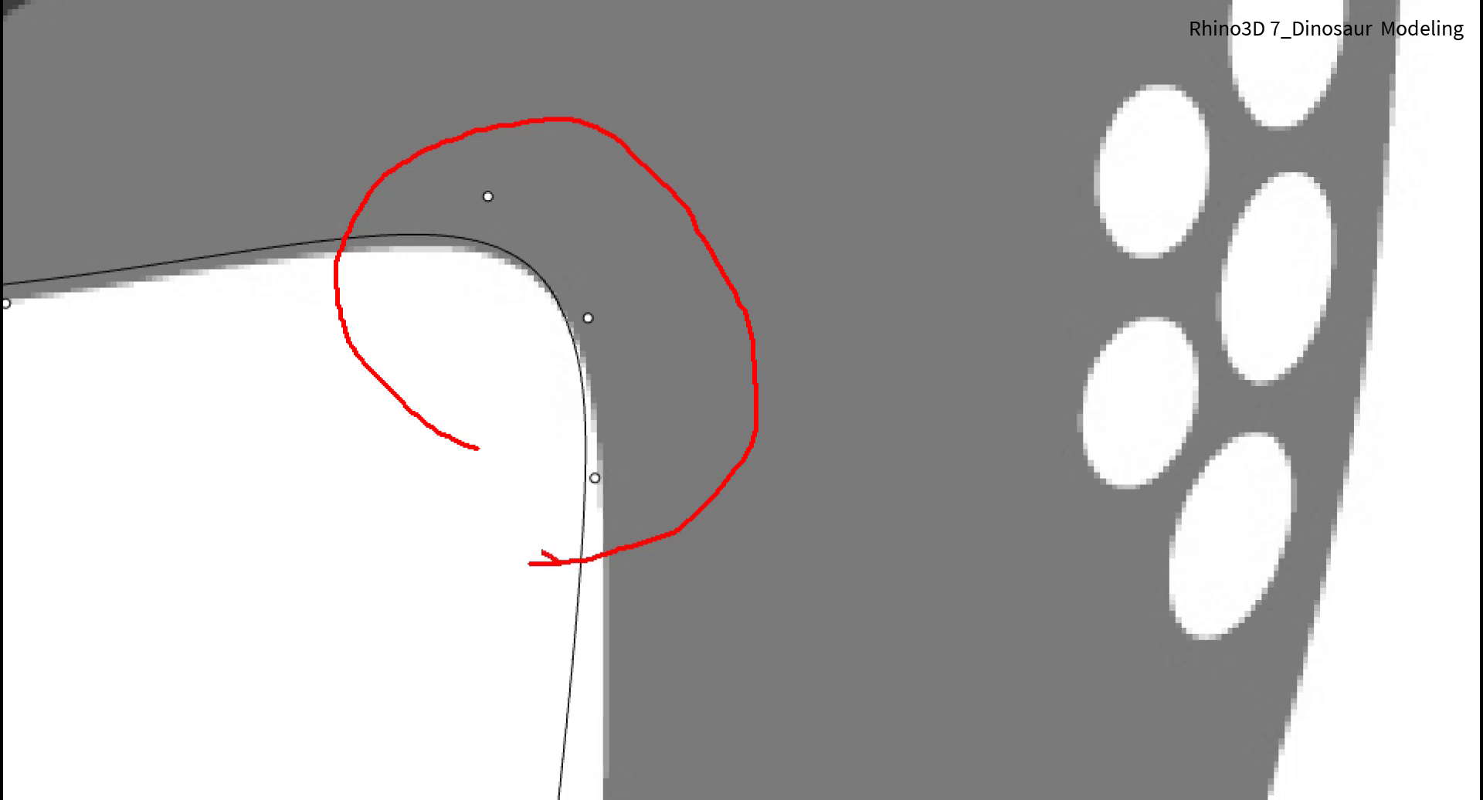
pyautogui.moveTo(557, 563)
pyautogui.mouseDown()
pyautogui.moveTo(637, 146)
pyautogui.moveTo(559, 638)
pyautogui.mouseUp()
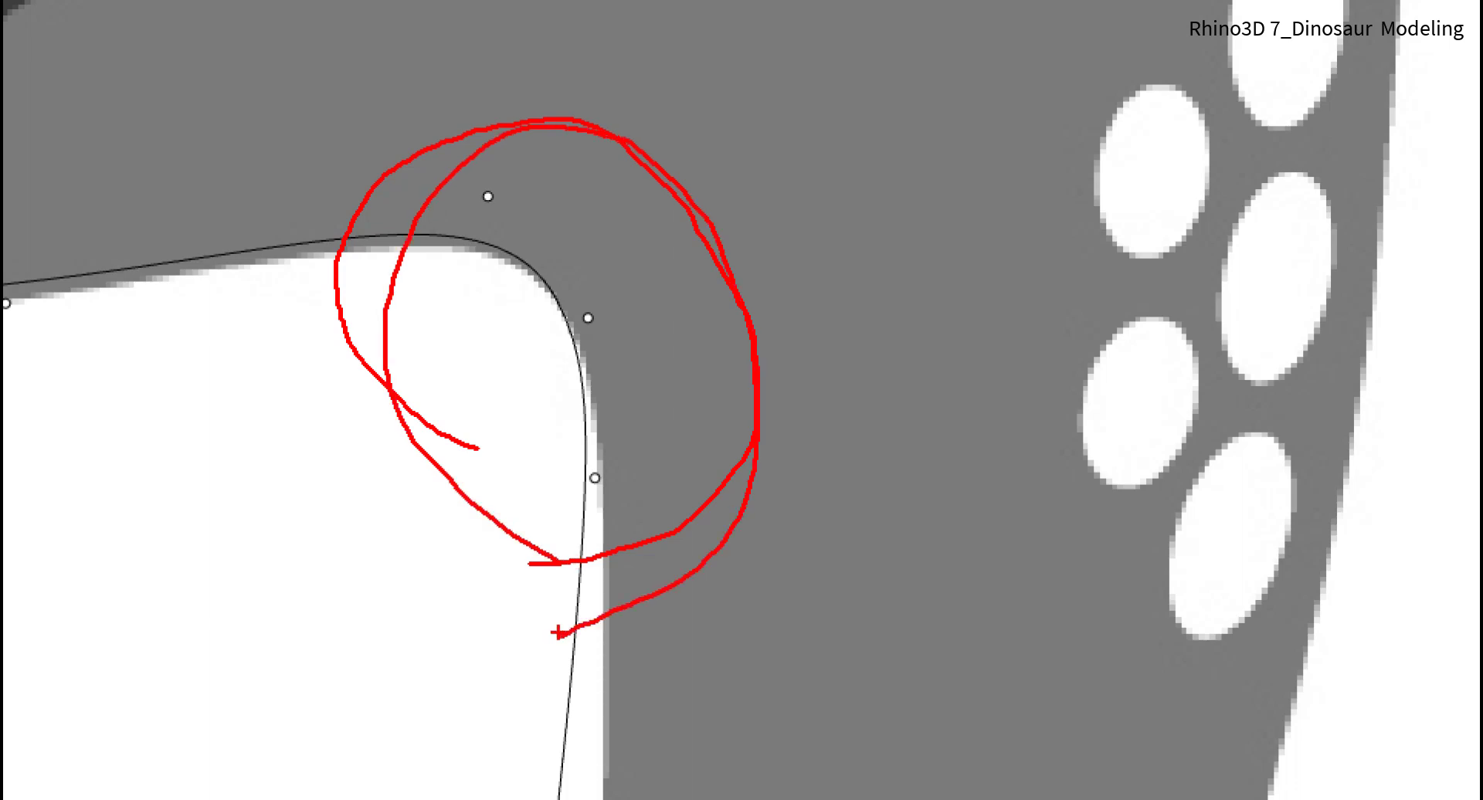
pyautogui.press('Escape')
# Continue the outline curve down the front of the neck with a control point on its edge, redoing the last point
pyautogui.scroll(-6, 696, 457)
pyautogui.moveTo(689, 462); pyautogui.dragTo(541, 245, button='right')
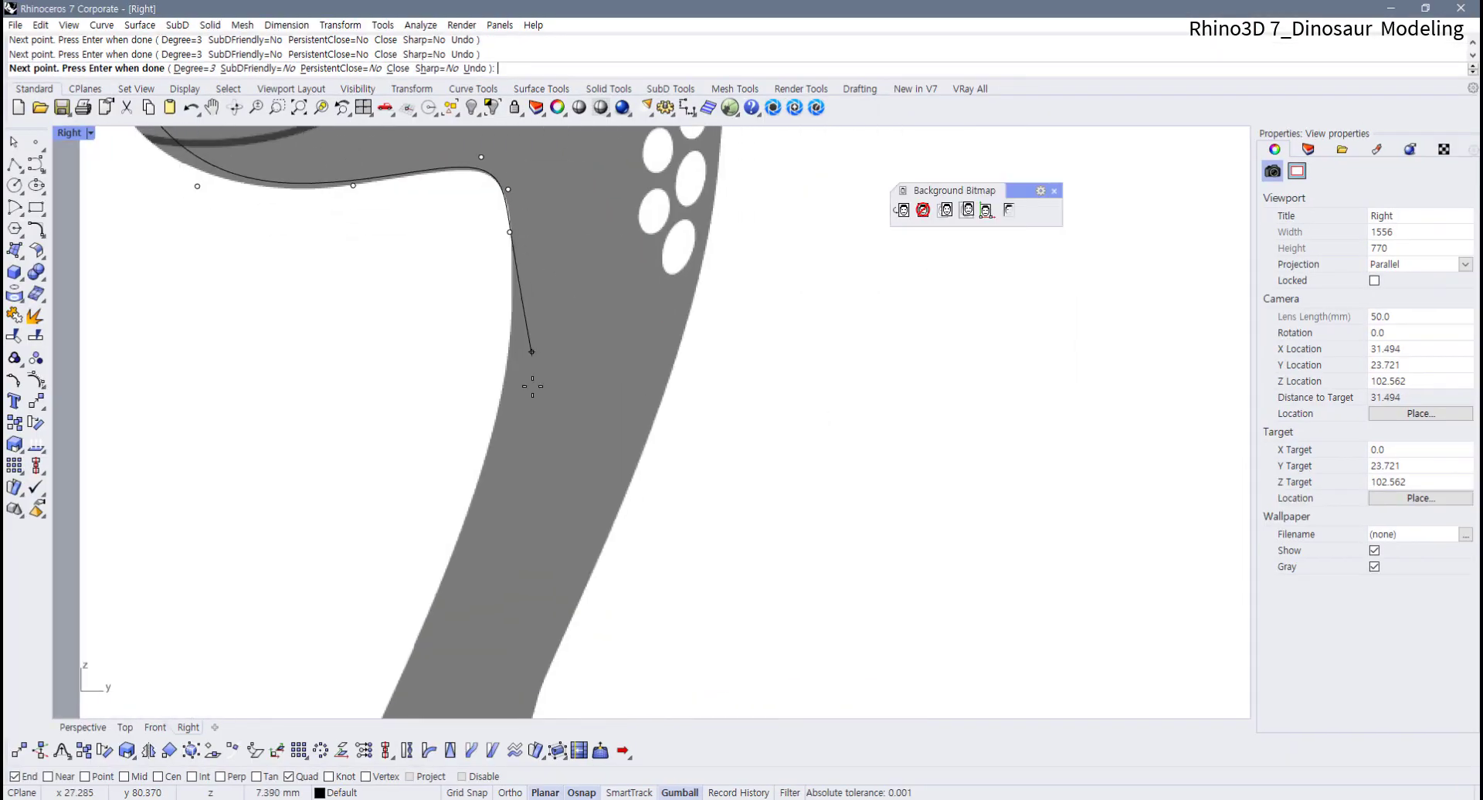
pyautogui.click(483, 461)
pyautogui.scroll(-4, 440, 564)
pyautogui.moveTo(440, 569); pyautogui.dragTo(475, 451, button='right')
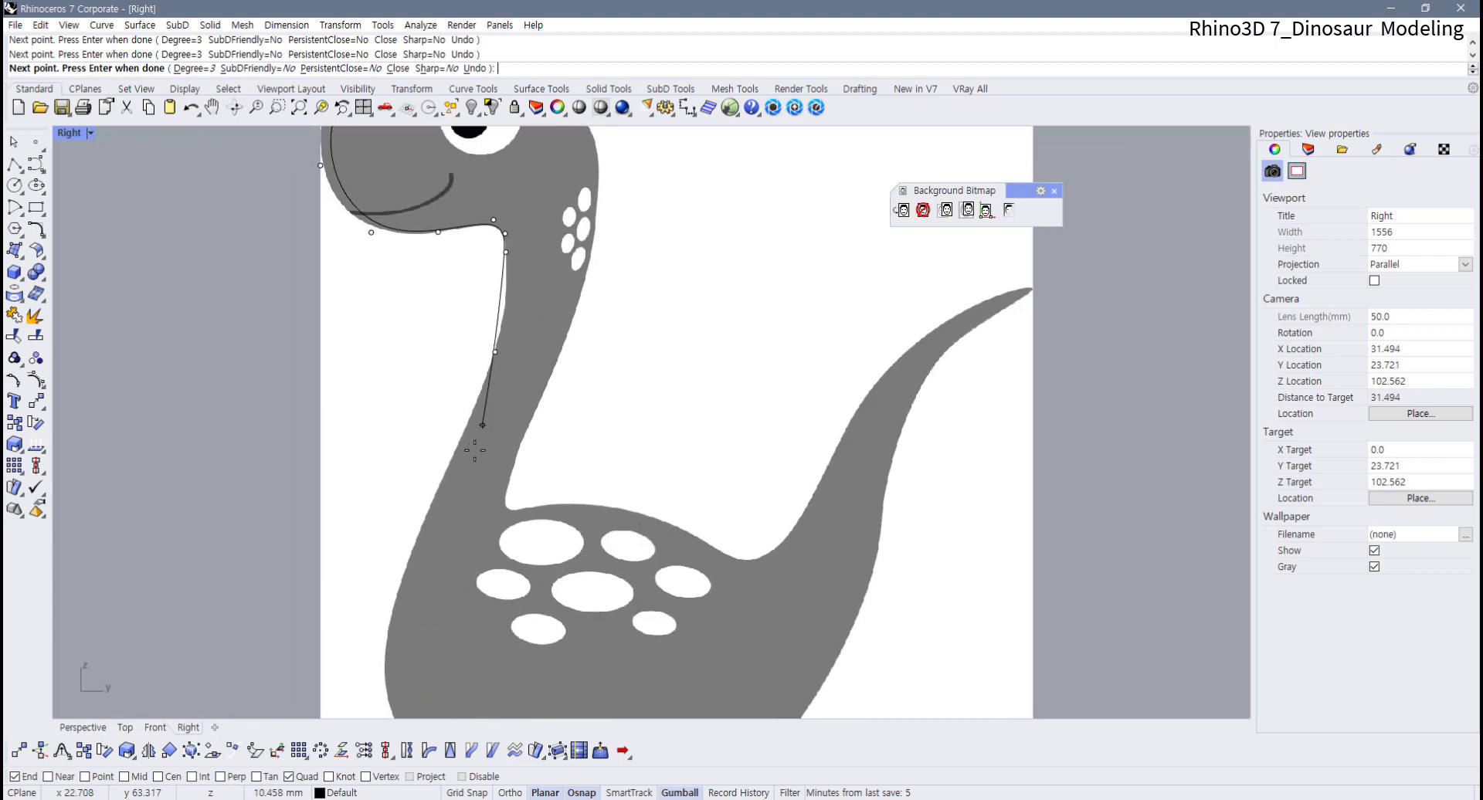
pyautogui.moveTo(432, 525); pyautogui.dragTo(441, 455, button='right')
pyautogui.press('BackSpace')
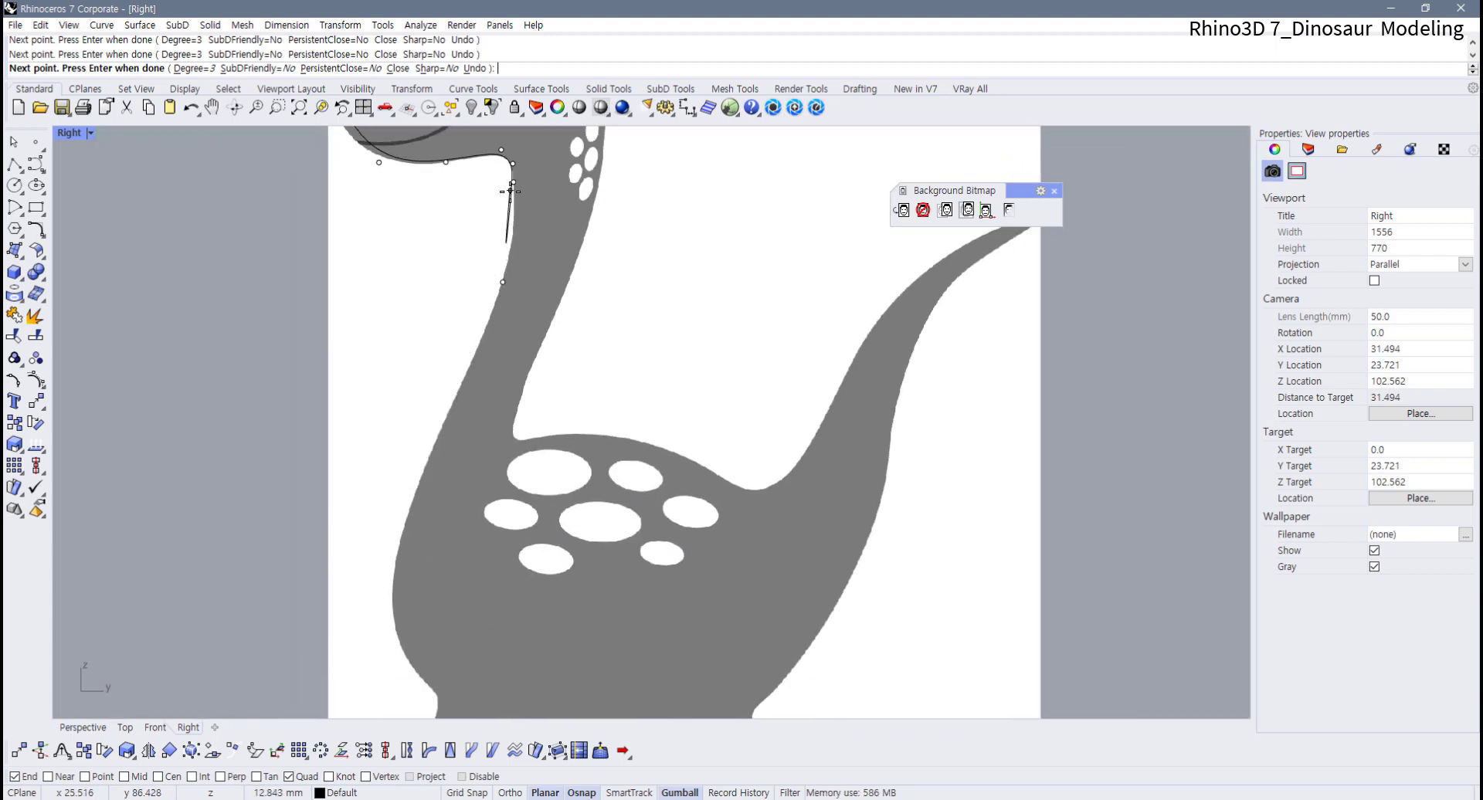
pyautogui.click(503, 283)
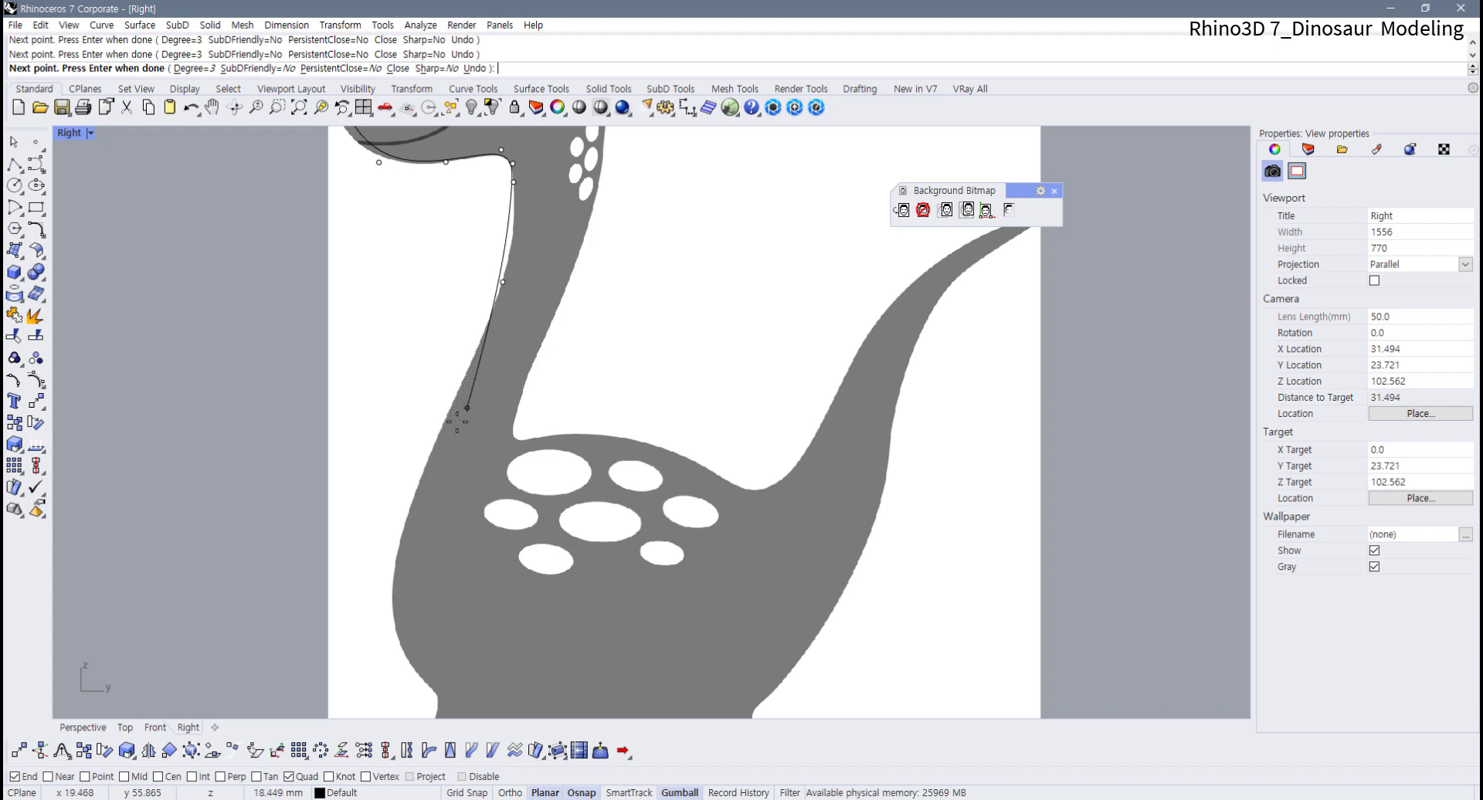
# Try to trace the lower neck and chest with curve points down to the corner above the front leg
pyautogui.click(408, 501)
pyautogui.moveTo(394, 605); pyautogui.dragTo(364, 471, button='right')
pyautogui.scroll(4, 364, 469)
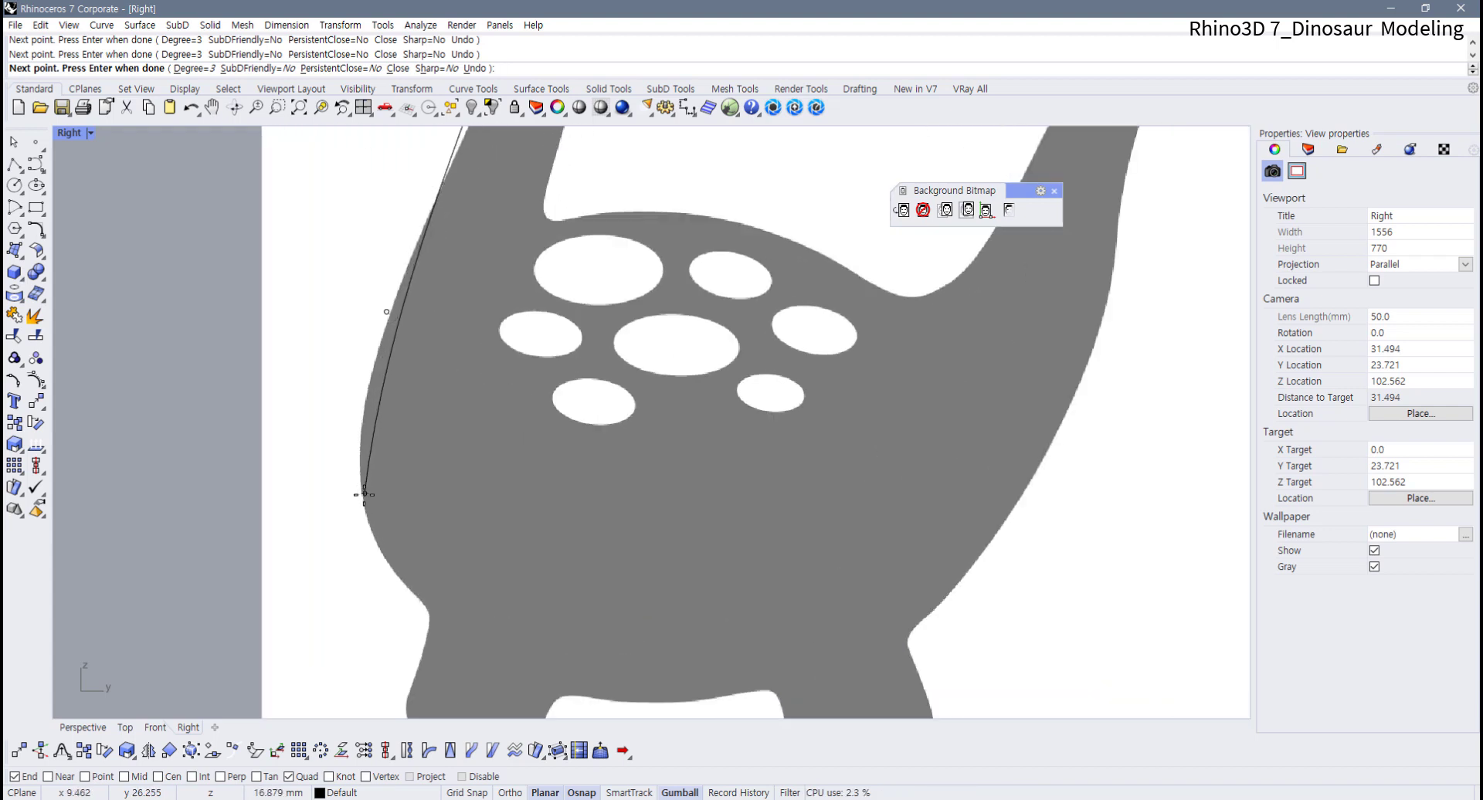
pyautogui.scroll(4, 389, 578)
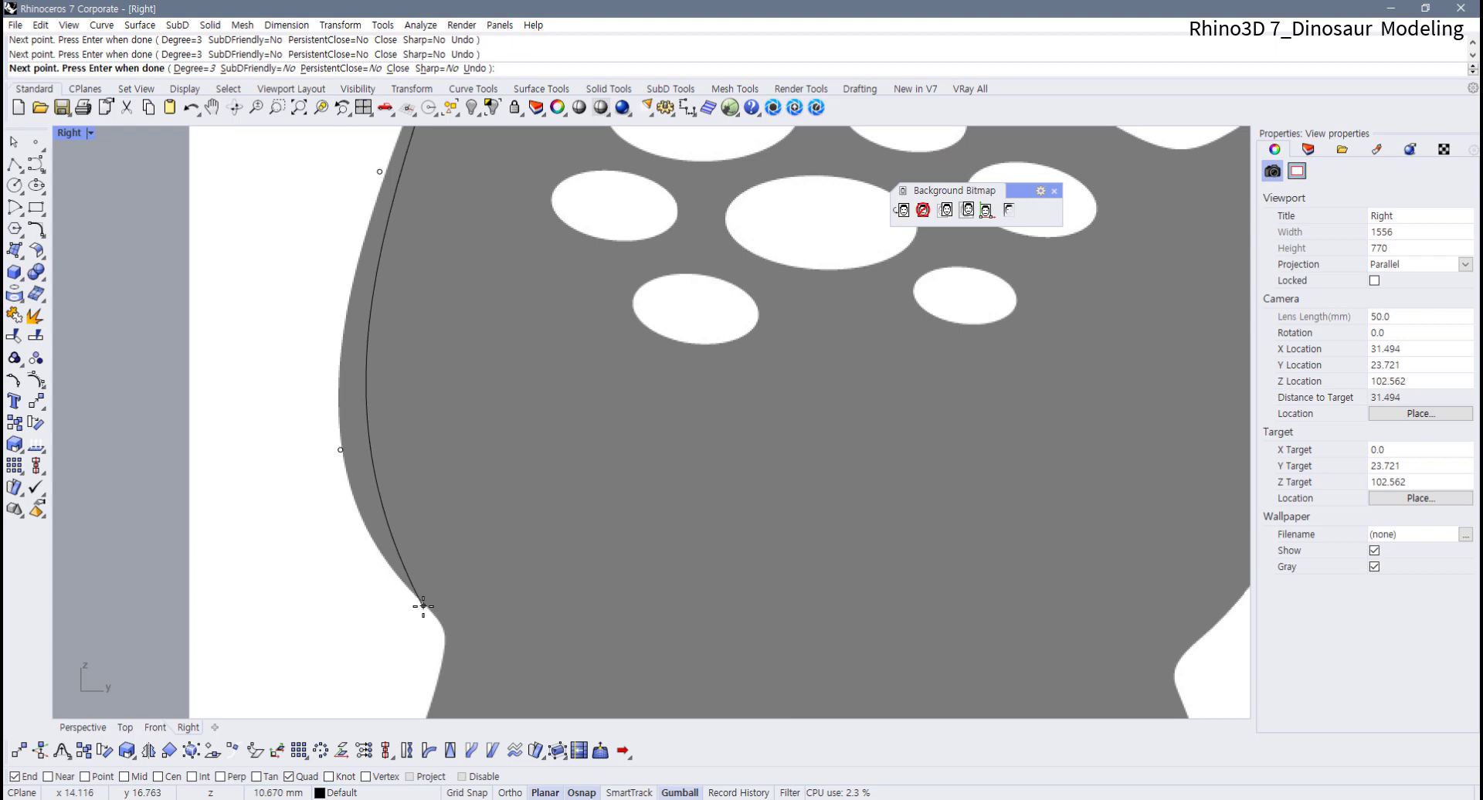
pyautogui.click(424, 606)
pyautogui.scroll(6, 440, 618)
pyautogui.click(445, 629)
pyautogui.moveTo(466, 639); pyautogui.dragTo(446, 545, button='right')
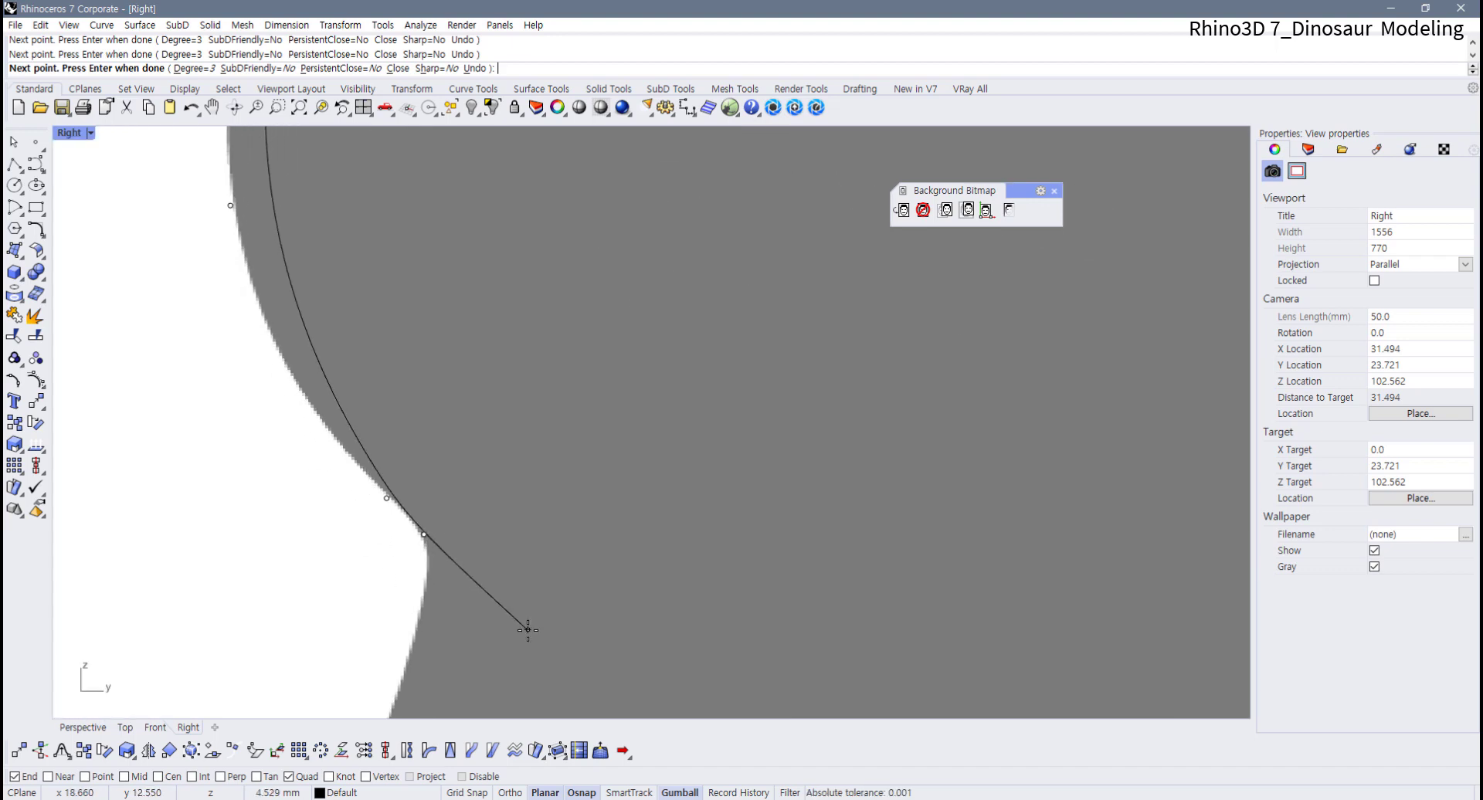
# Undo the last curve points back to the one on the front of the neck
pyautogui.scroll(-3, 520, 622)
pyautogui.hotkey('ctrl', 'z')
pyautogui.scroll(-2, 490, 610)
pyautogui.moveTo(489, 610); pyautogui.dragTo(356, 592, button='right')
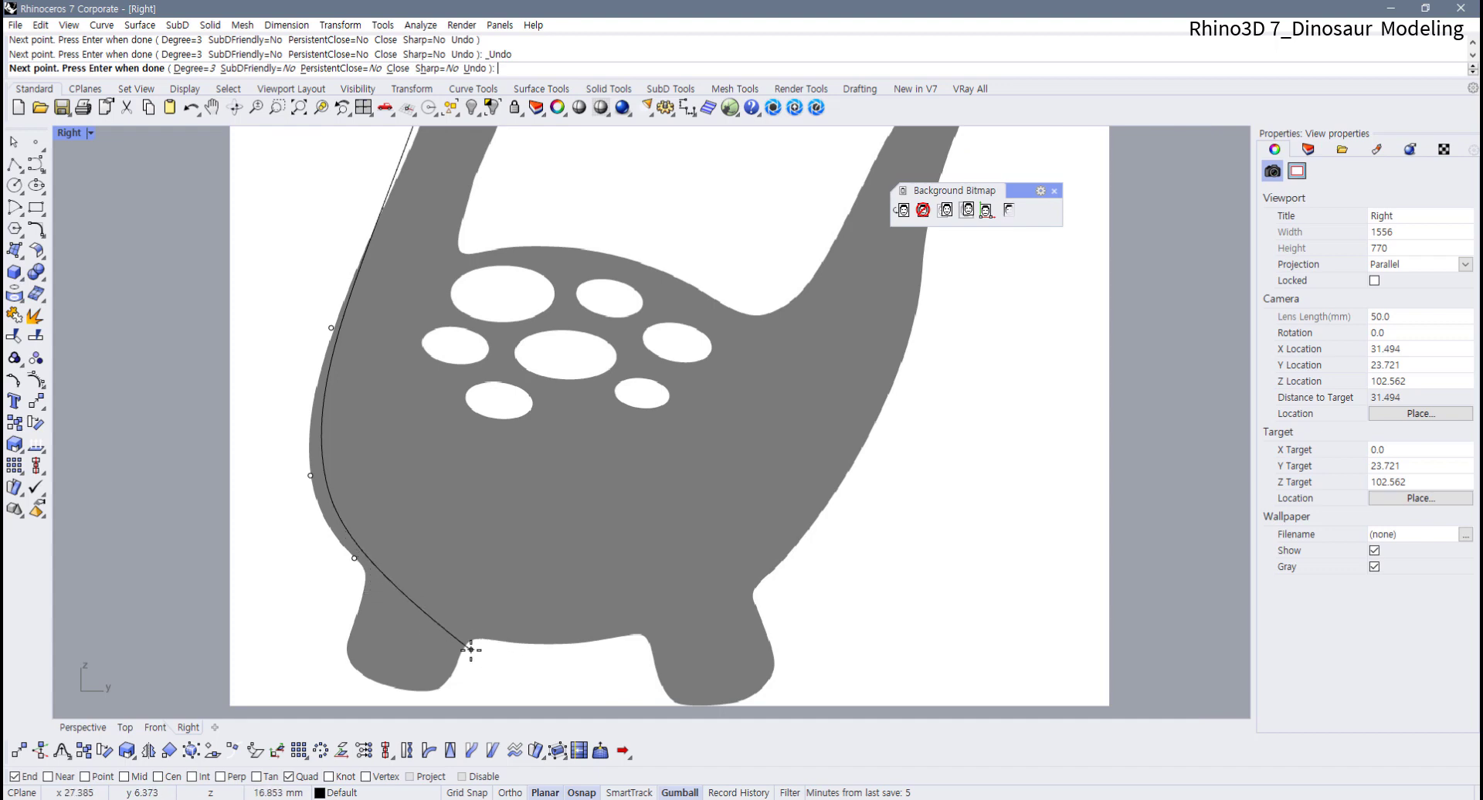
pyautogui.hotkey('ctrl', 'z')
pyautogui.hotkey('ctrl', 'z')
pyautogui.hotkey('ctrl', 'z')
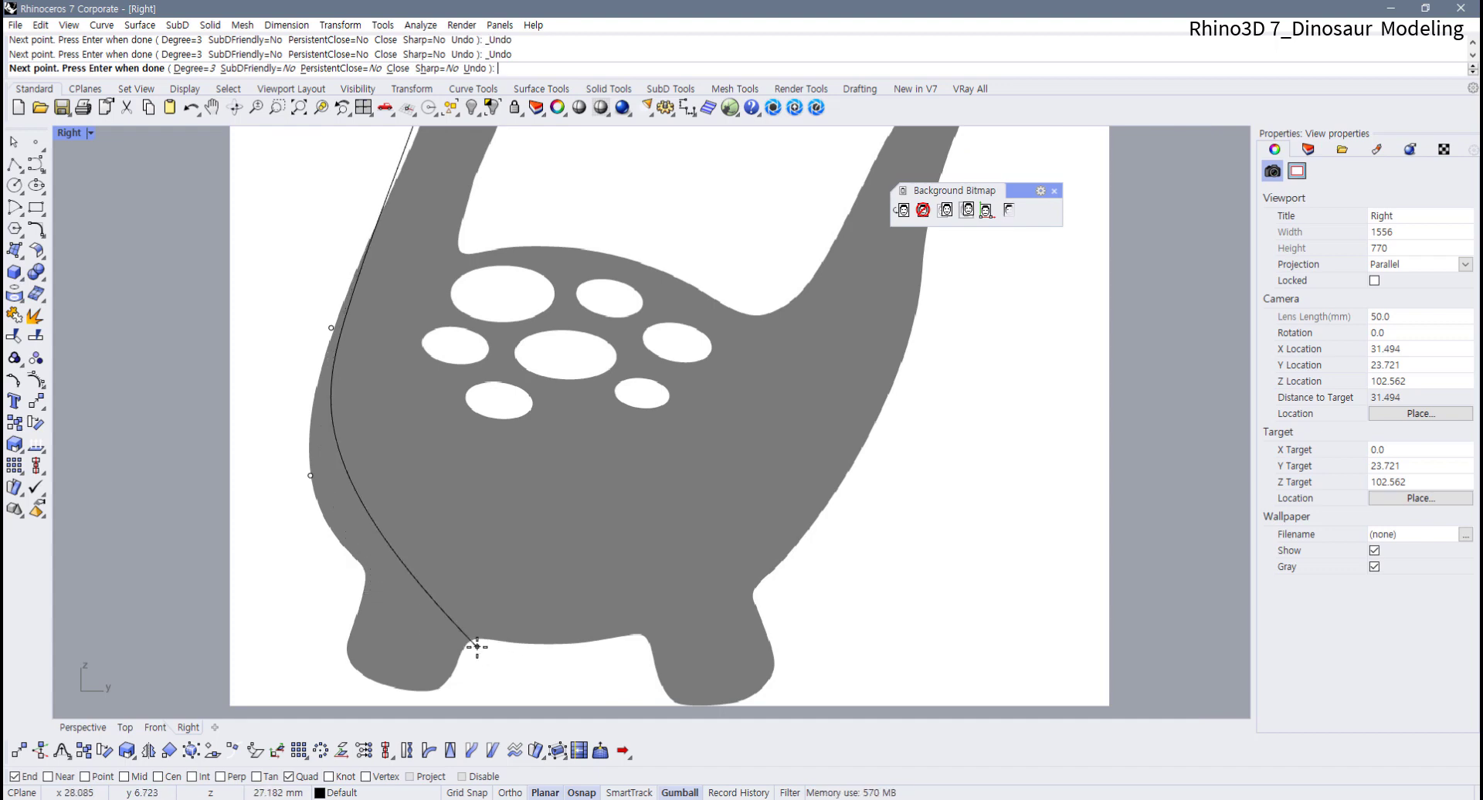
# Trace the lower neck, chest and belly with curve points, cutting across the tops of both legs to behind the rear leg
pyautogui.scroll(-3, 324, 525)
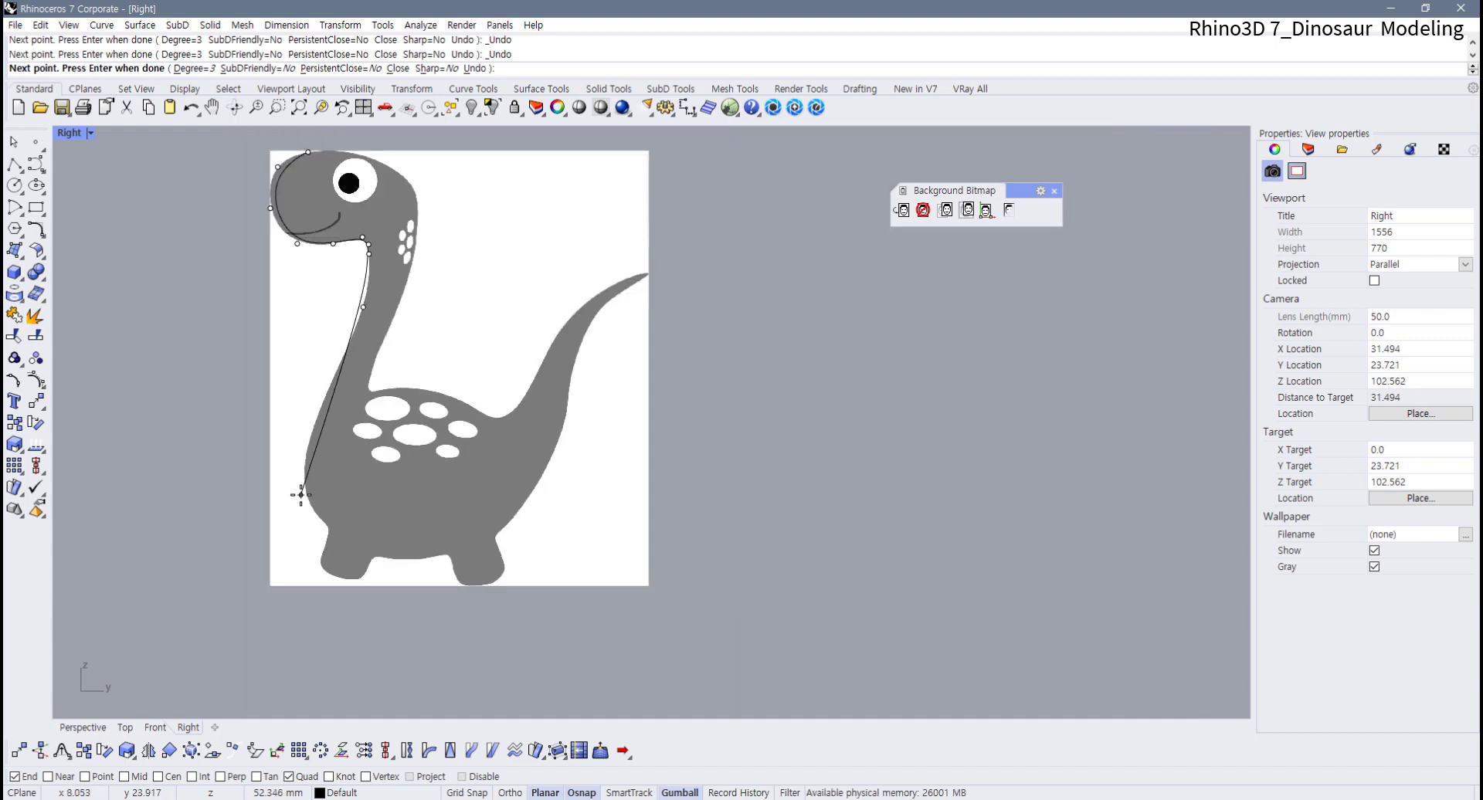
pyautogui.scroll(4, 282, 475)
pyautogui.click(281, 474)
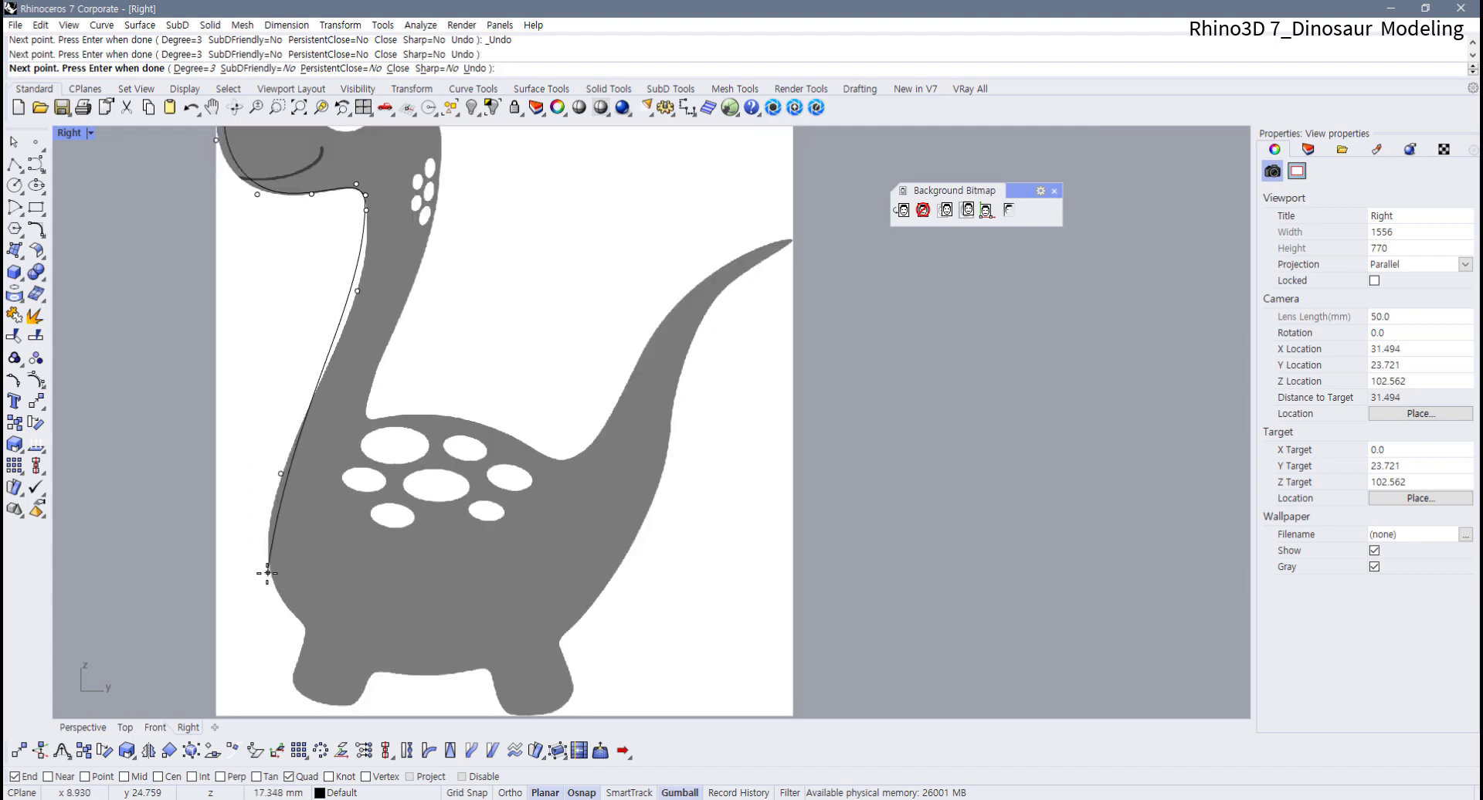
pyautogui.click(266, 564)
pyautogui.click(309, 641)
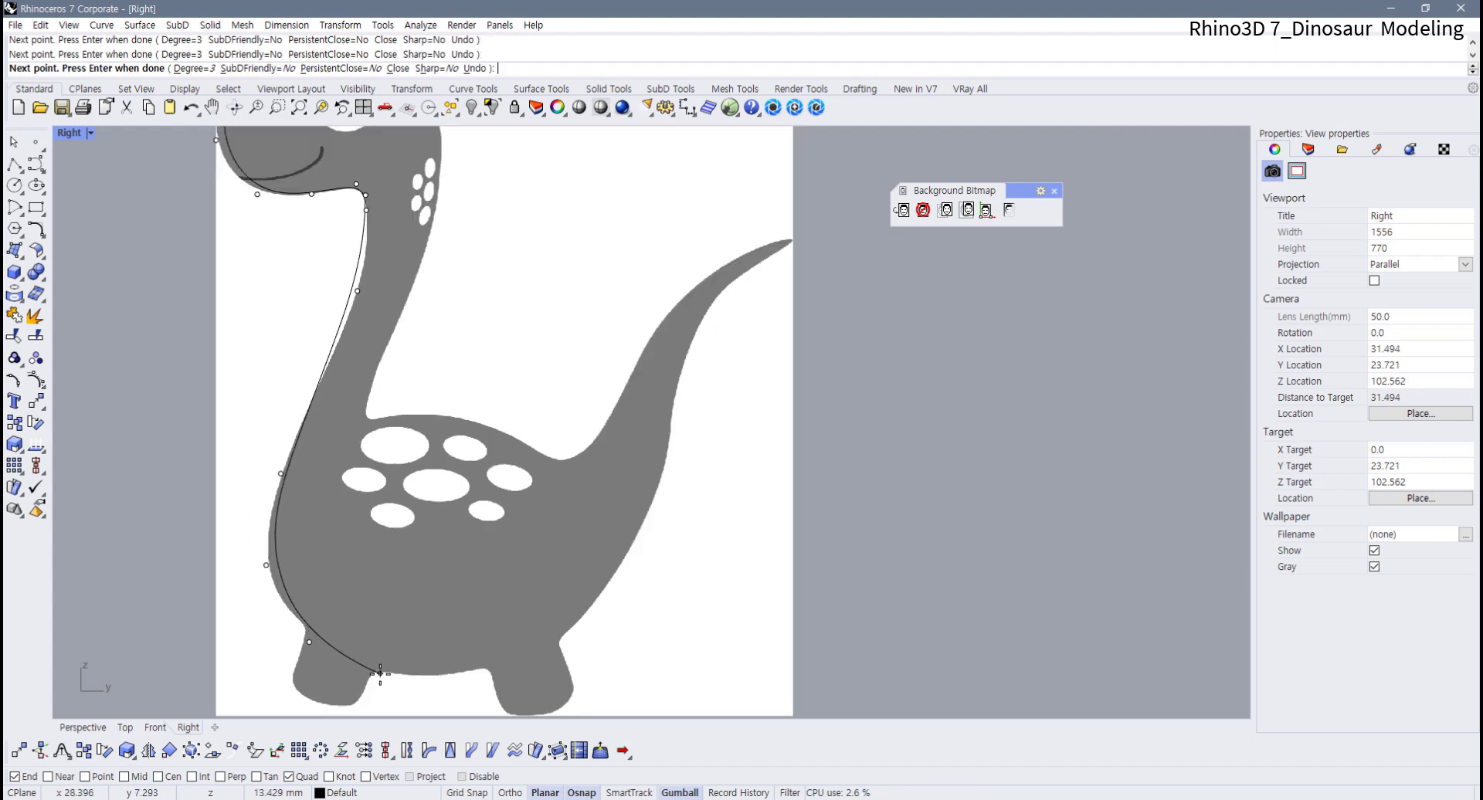
pyautogui.click(381, 672)
pyautogui.click(459, 671)
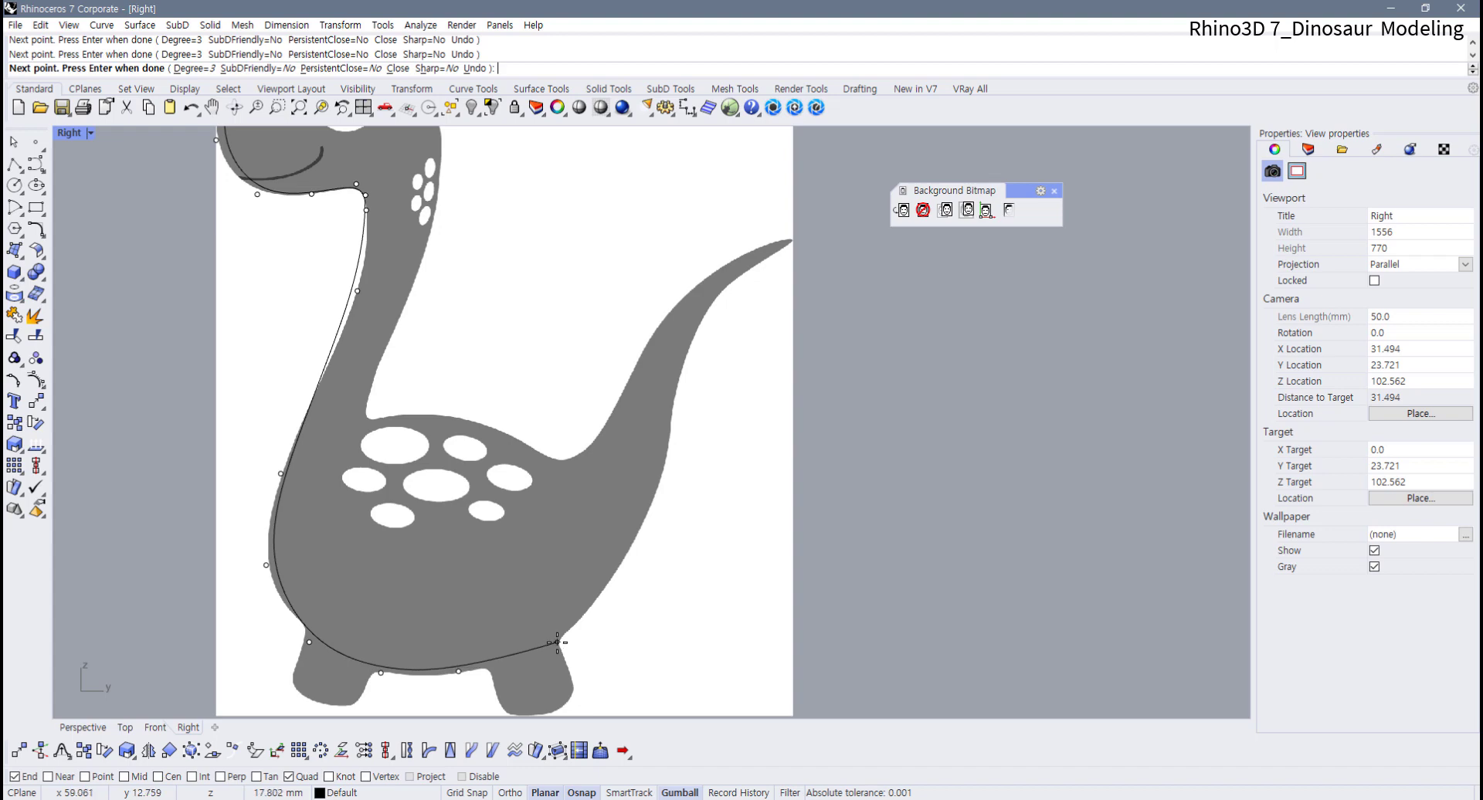
pyautogui.click(557, 642)
# Continue the outline curve up the rump and along the underside of the tail to near its tip
pyautogui.click(632, 547)
pyautogui.scroll(2, 675, 478)
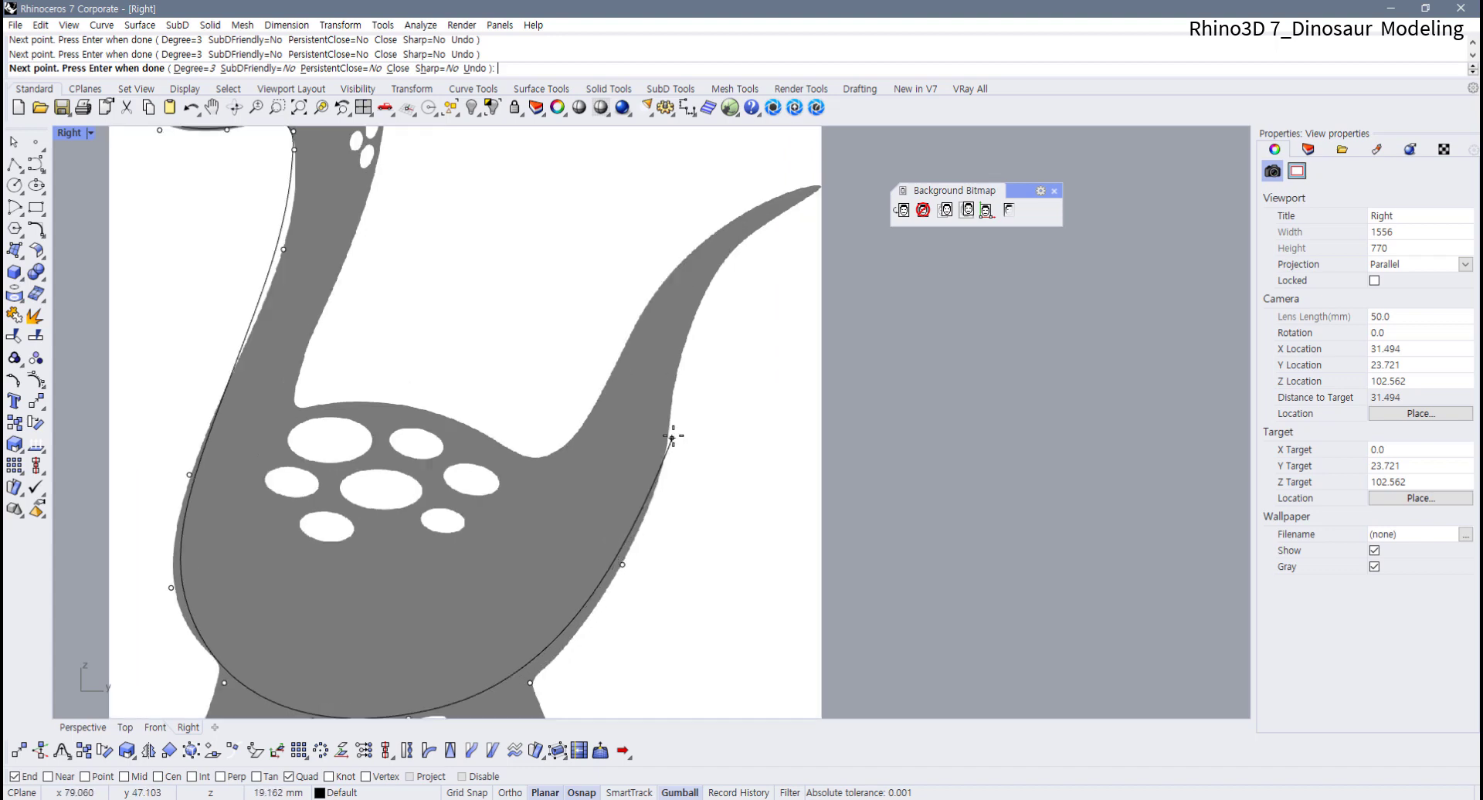
pyautogui.click(671, 428)
pyautogui.moveTo(676, 356); pyautogui.dragTo(505, 531, button='right')
pyautogui.scroll(2, 503, 528)
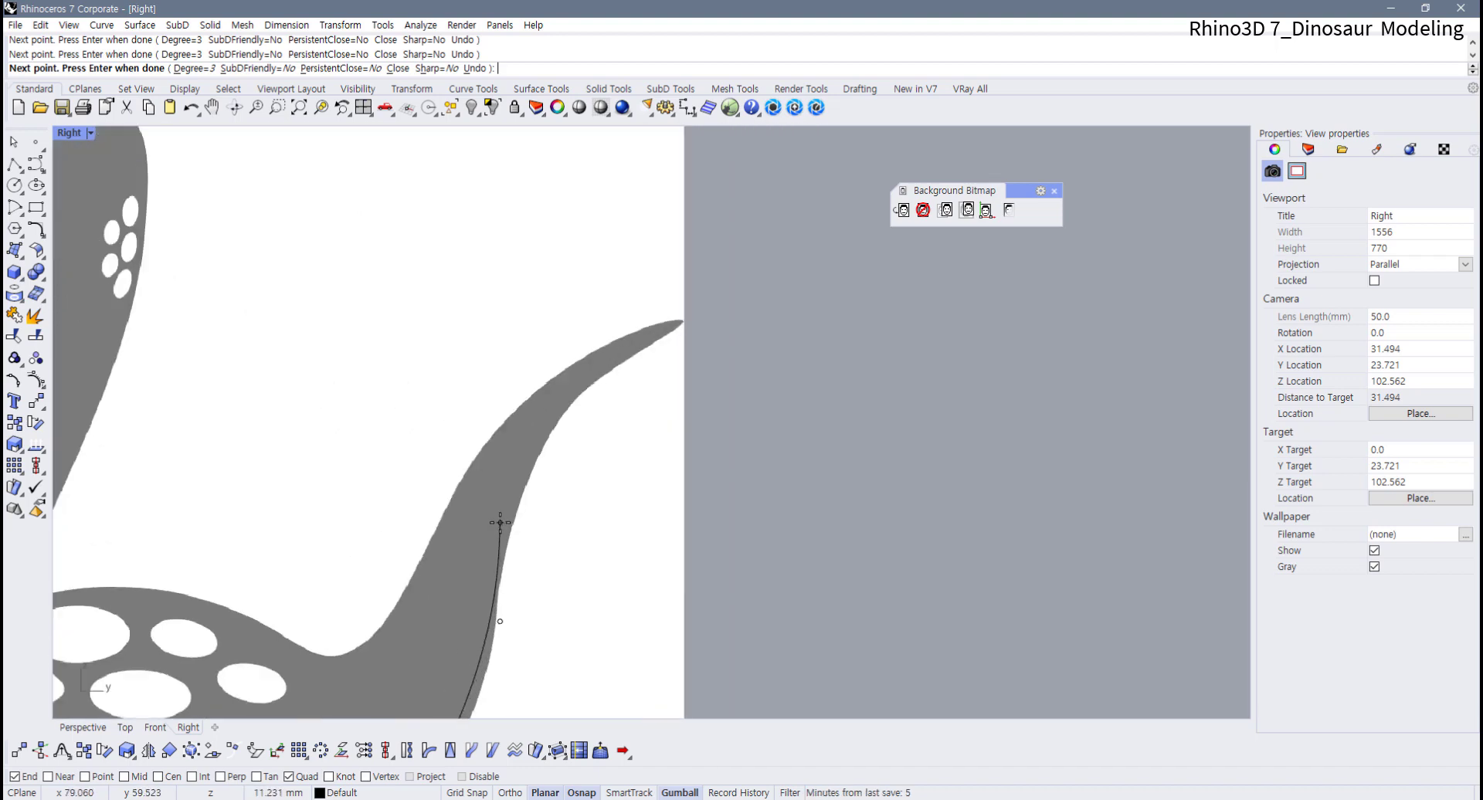
pyautogui.click(563, 419)
pyautogui.scroll(2, 628, 347)
pyautogui.click(656, 338)
# Round the tail tip with closely spaced curve points and return onto the tail's upper edge
pyautogui.scroll(4, 705, 322)
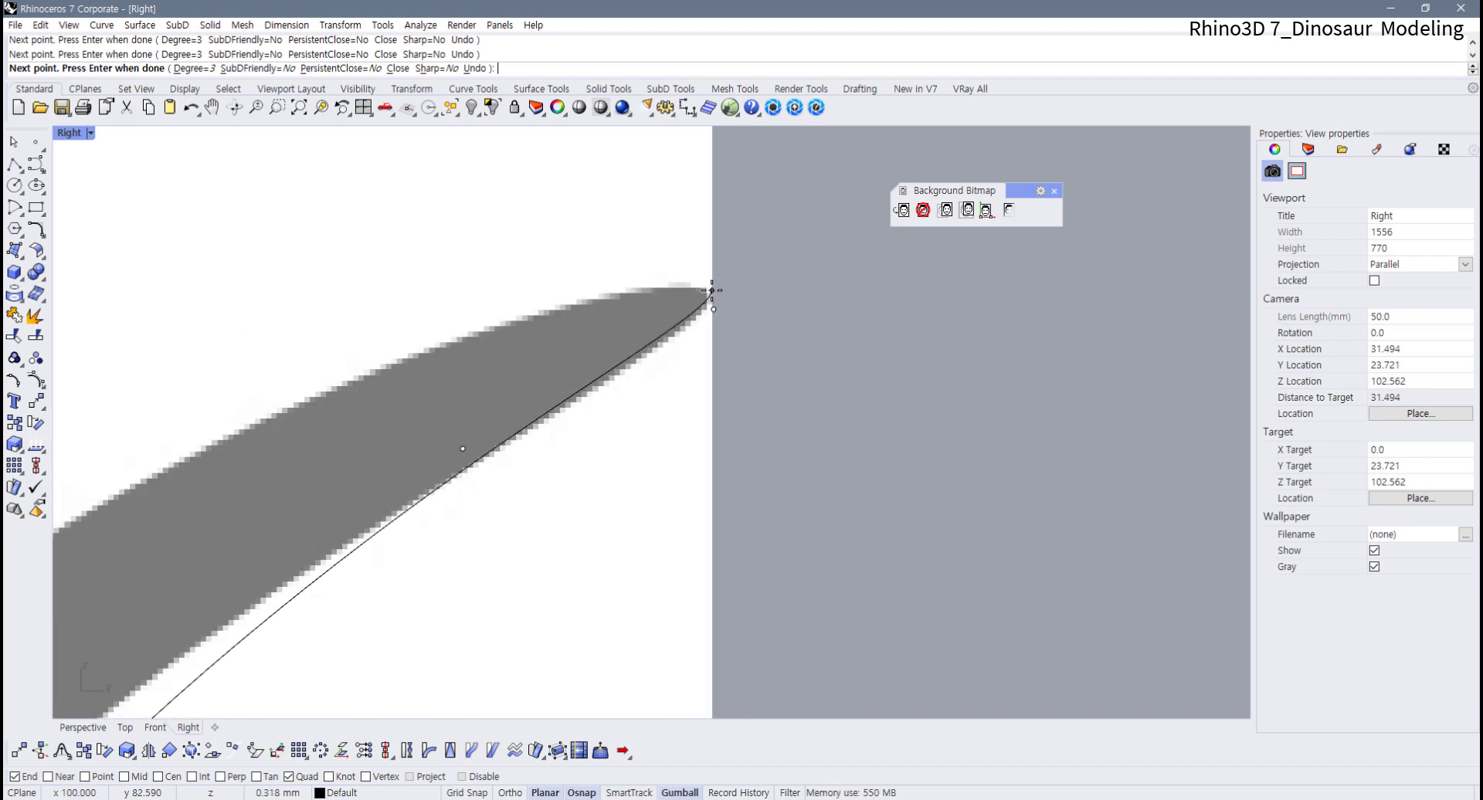
pyautogui.click(712, 290)
pyautogui.click(684, 285)
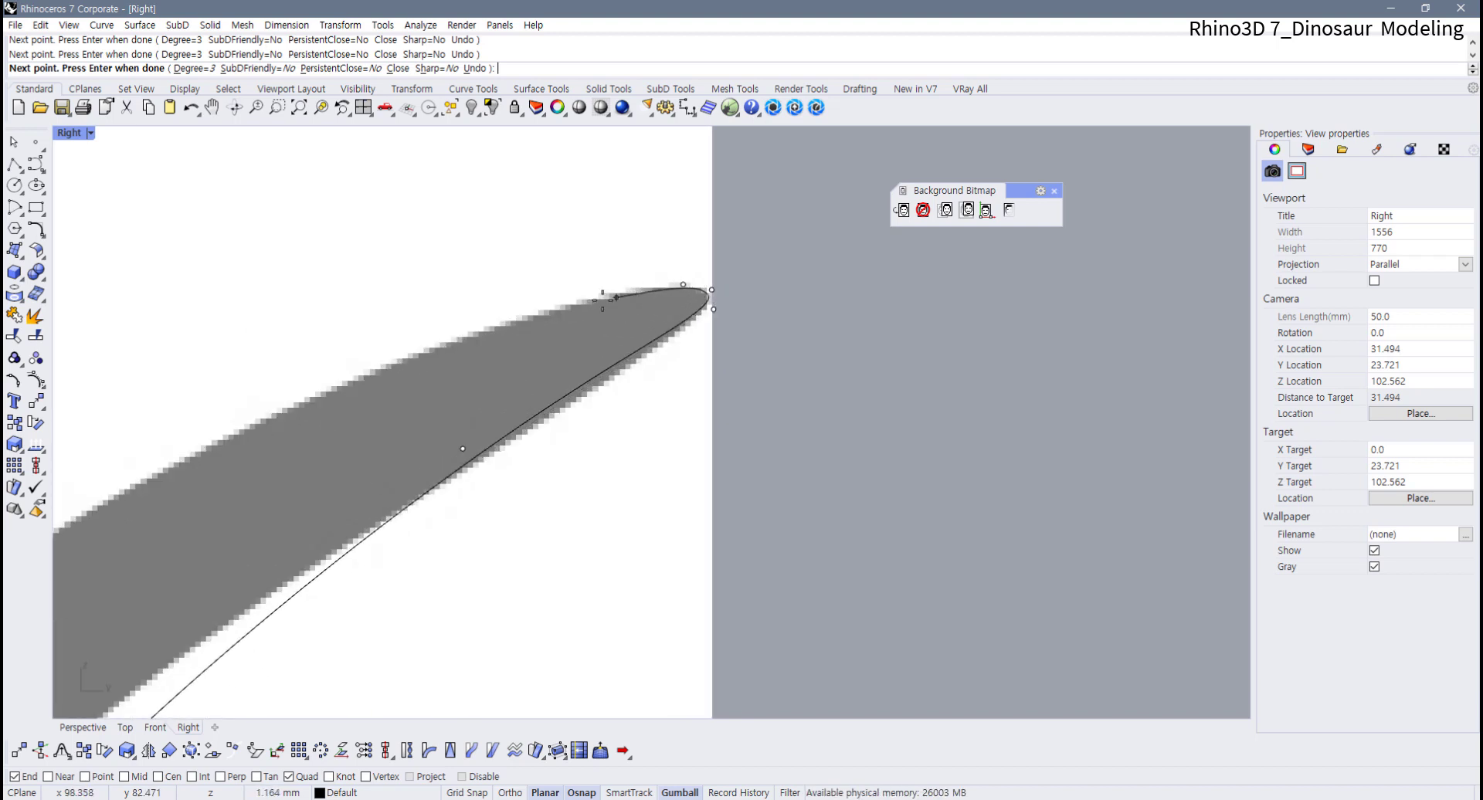
pyautogui.click(516, 320)
# Trace the tail's upper edge with curve points down to the dip where the tail meets the back
pyautogui.scroll(-4, 461, 340)
pyautogui.moveTo(456, 341); pyautogui.dragTo(917, 214, button='right')
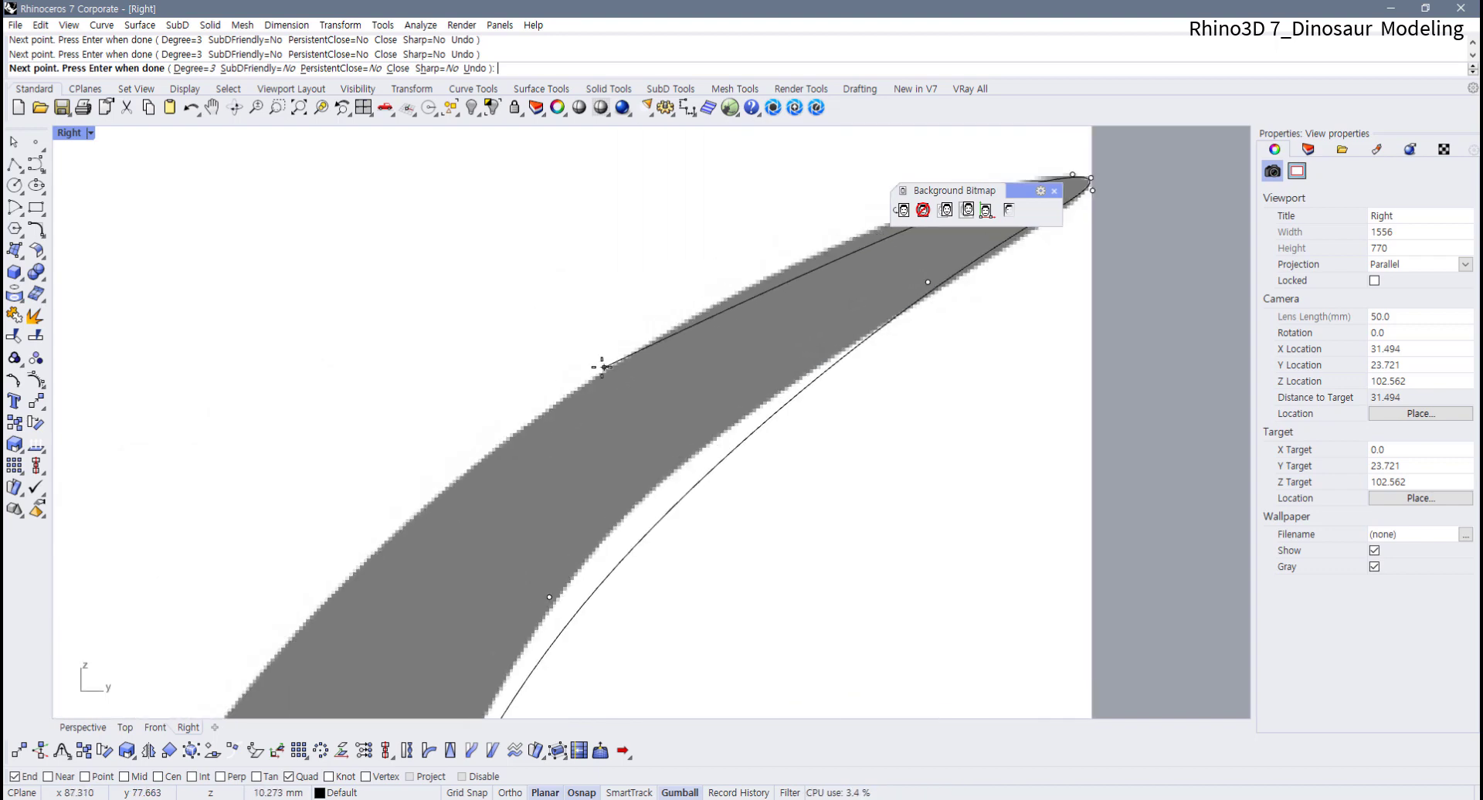
pyautogui.click(577, 375)
pyautogui.scroll(-6, 556, 394)
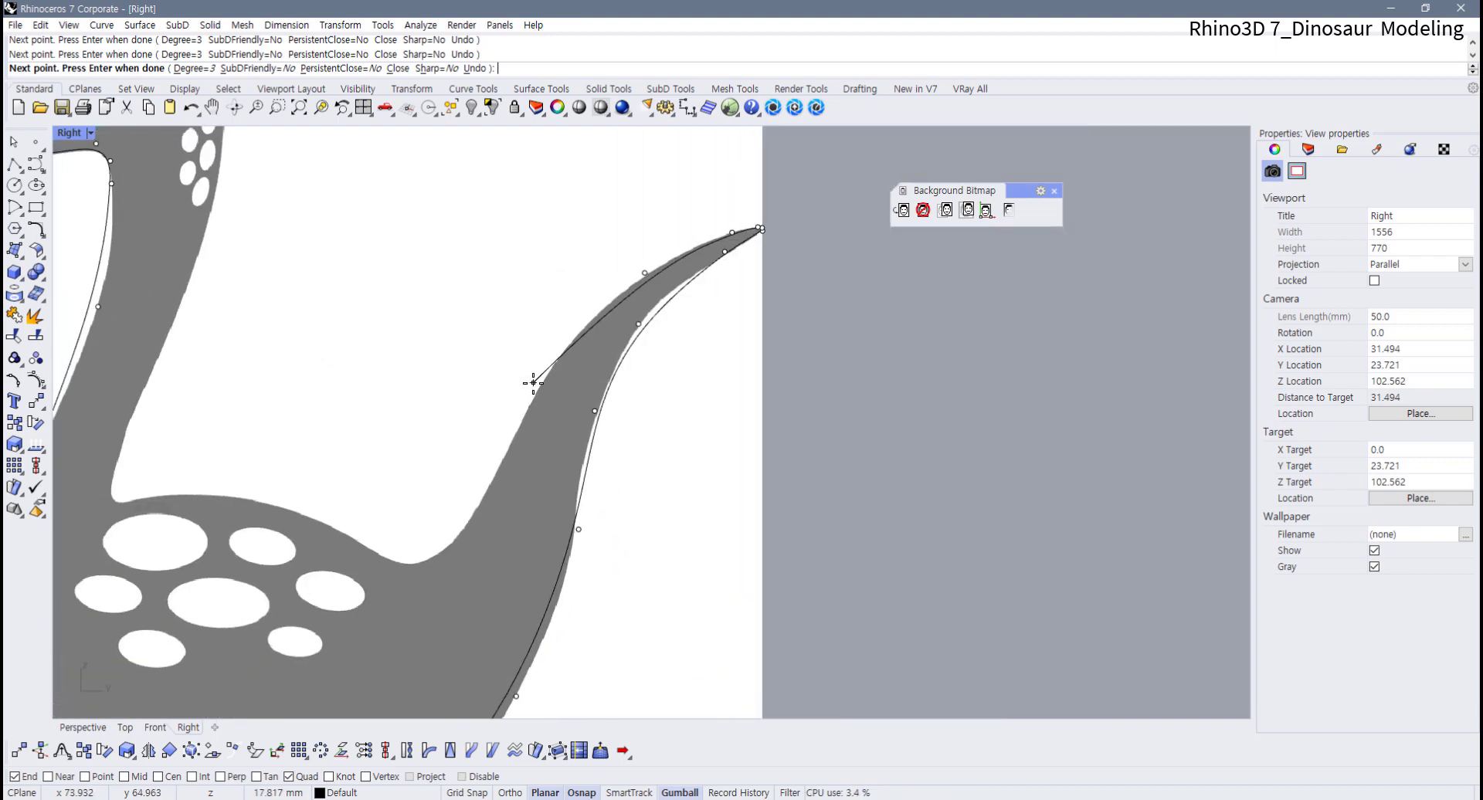
pyautogui.click(533, 382)
pyautogui.click(464, 530)
pyautogui.scroll(4, 447, 562)
pyautogui.click(402, 564)
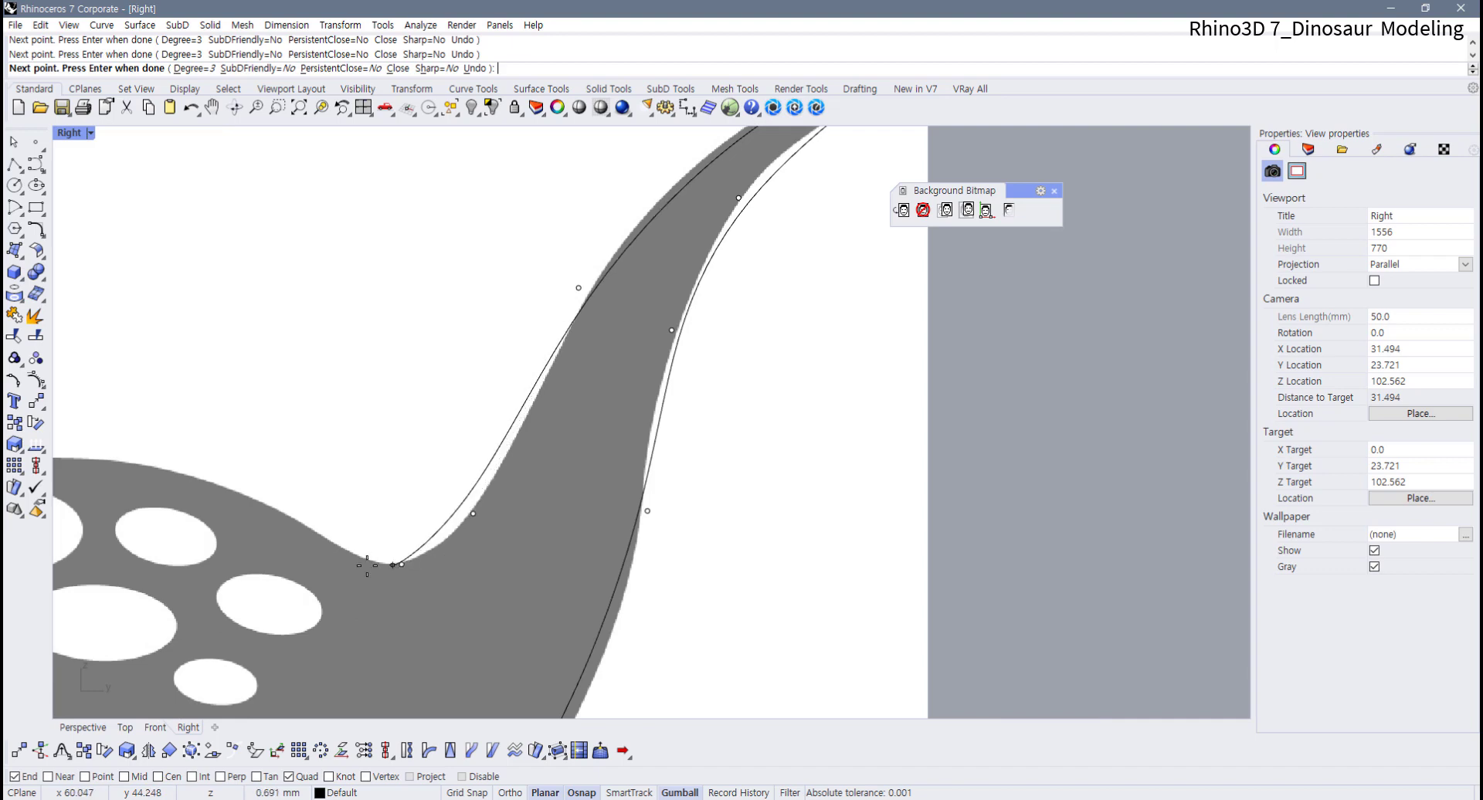
# Continue the outline curve from the tail dip along the top of the back and around the corner at the neck's base
pyautogui.click(330, 541)
pyautogui.moveTo(209, 474); pyautogui.dragTo(530, 476, button='right')
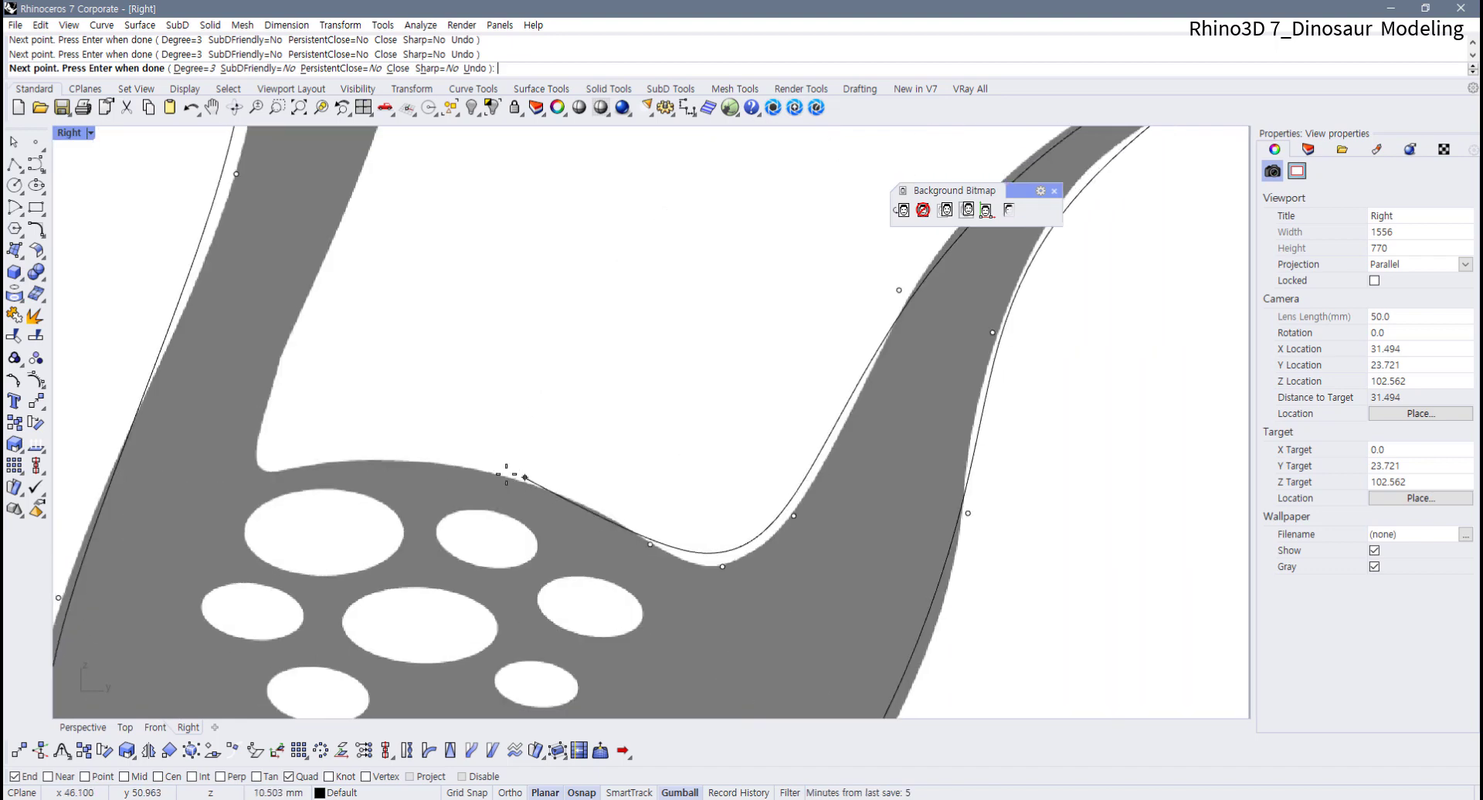
pyautogui.click(380, 461)
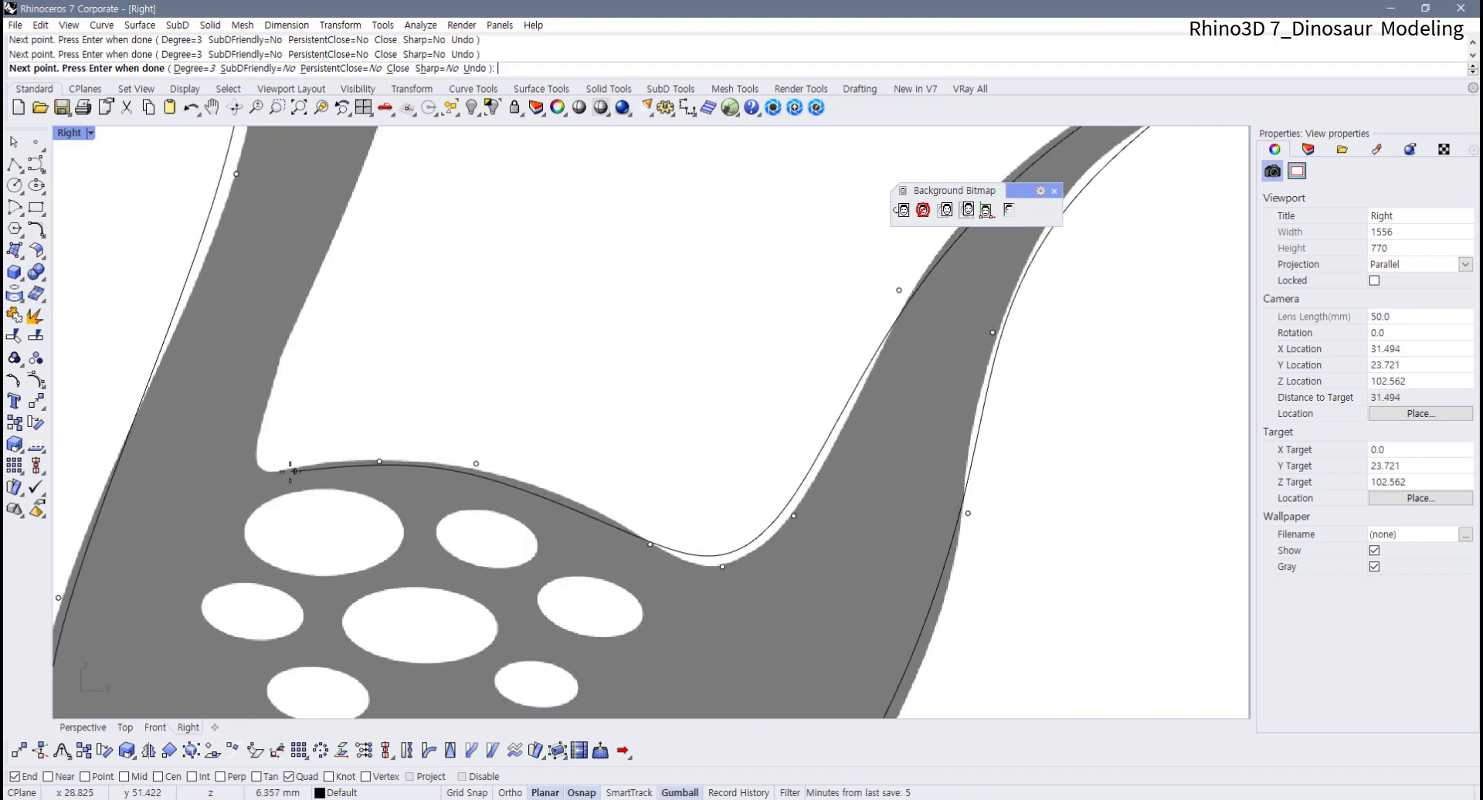
pyautogui.click(280, 474)
pyautogui.click(250, 465)
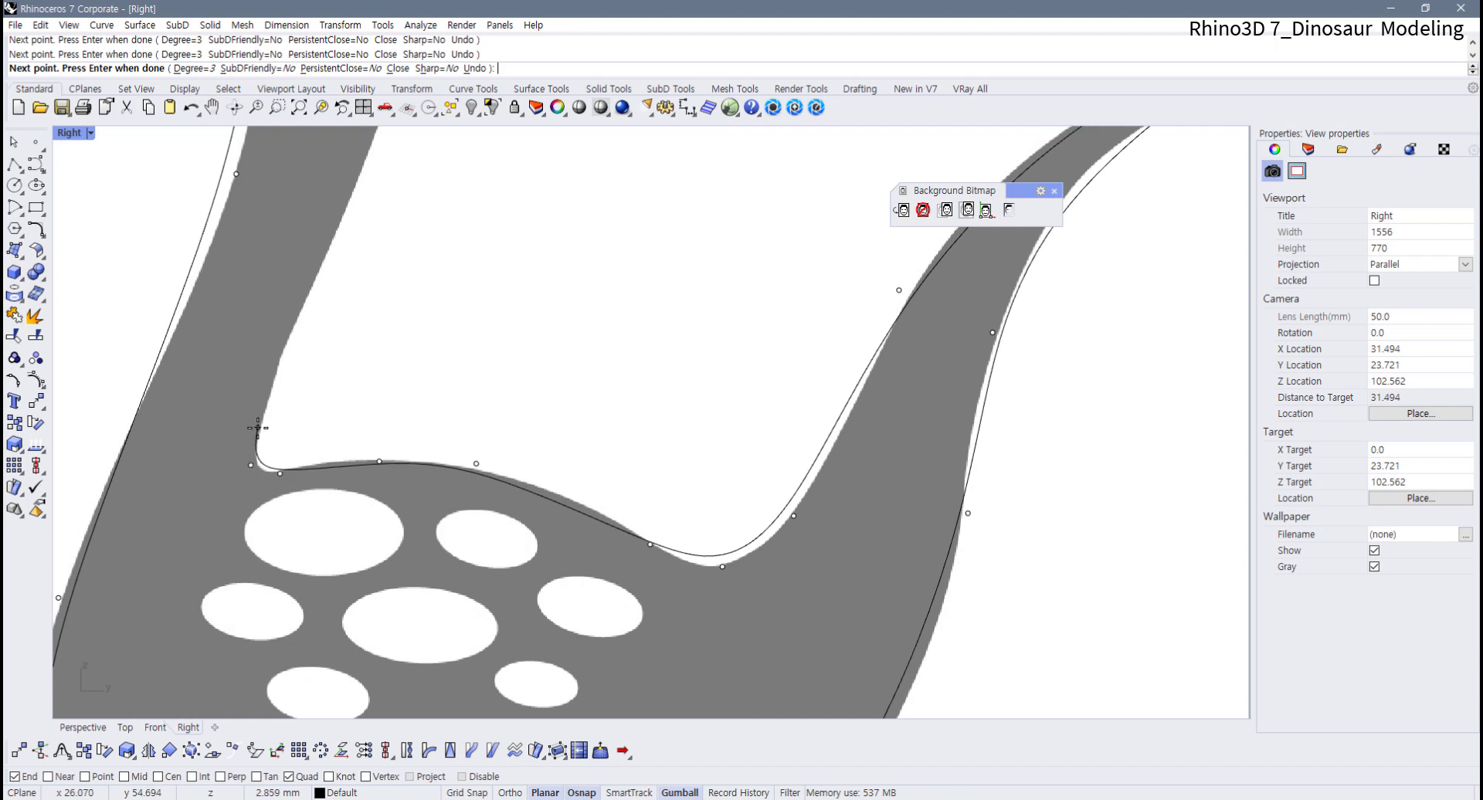
pyautogui.click(258, 427)
# Trace the rear edge of the neck with curve points up to the back of the head
pyautogui.scroll(-4, 305, 318)
pyautogui.moveTo(292, 370); pyautogui.dragTo(250, 553, button='right')
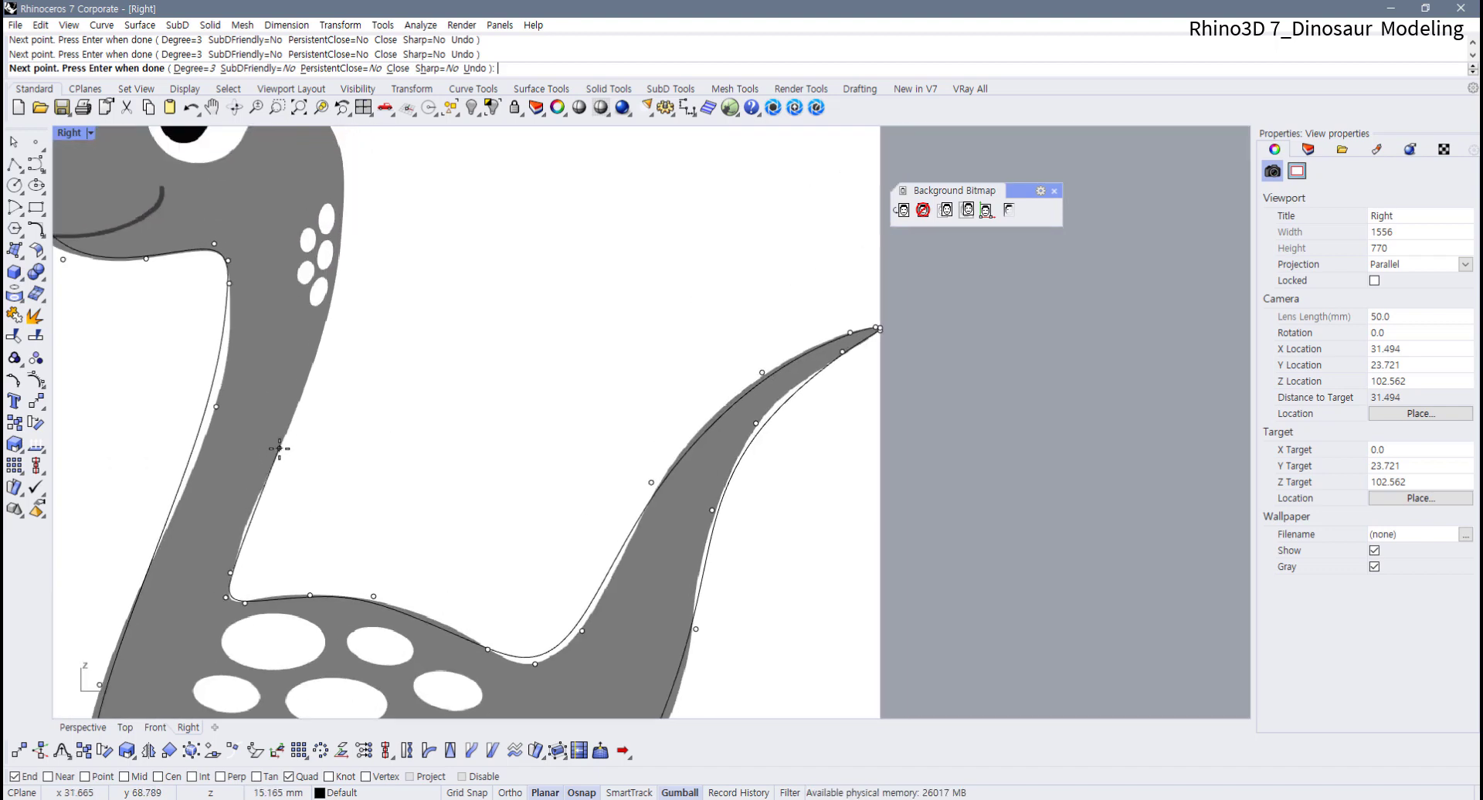
pyautogui.click(279, 450)
pyautogui.click(333, 297)
# Trace the back and top of the head with curve points and close the outline at its starting point
pyautogui.moveTo(347, 202); pyautogui.dragTo(416, 470, button='right')
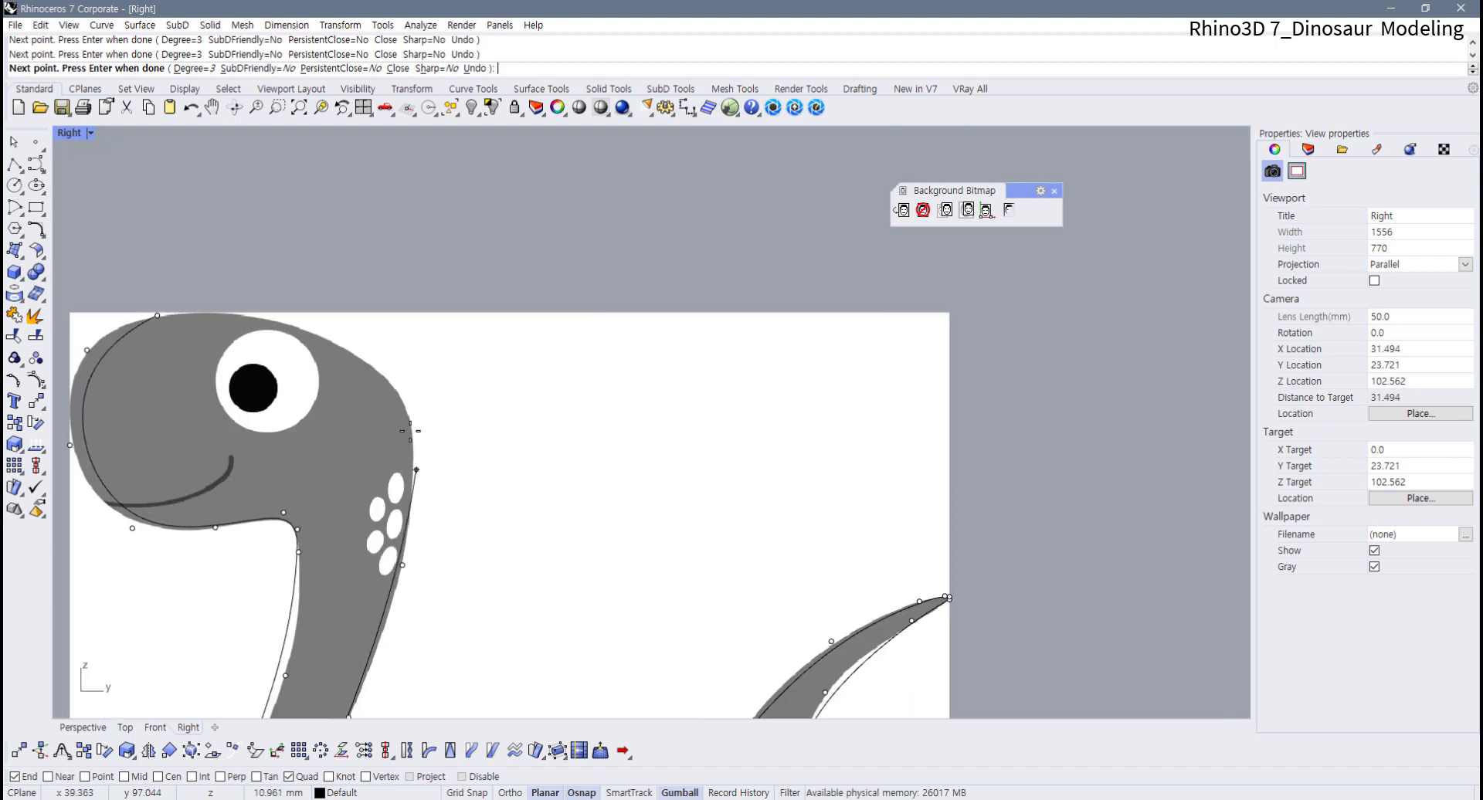
pyautogui.click(381, 376)
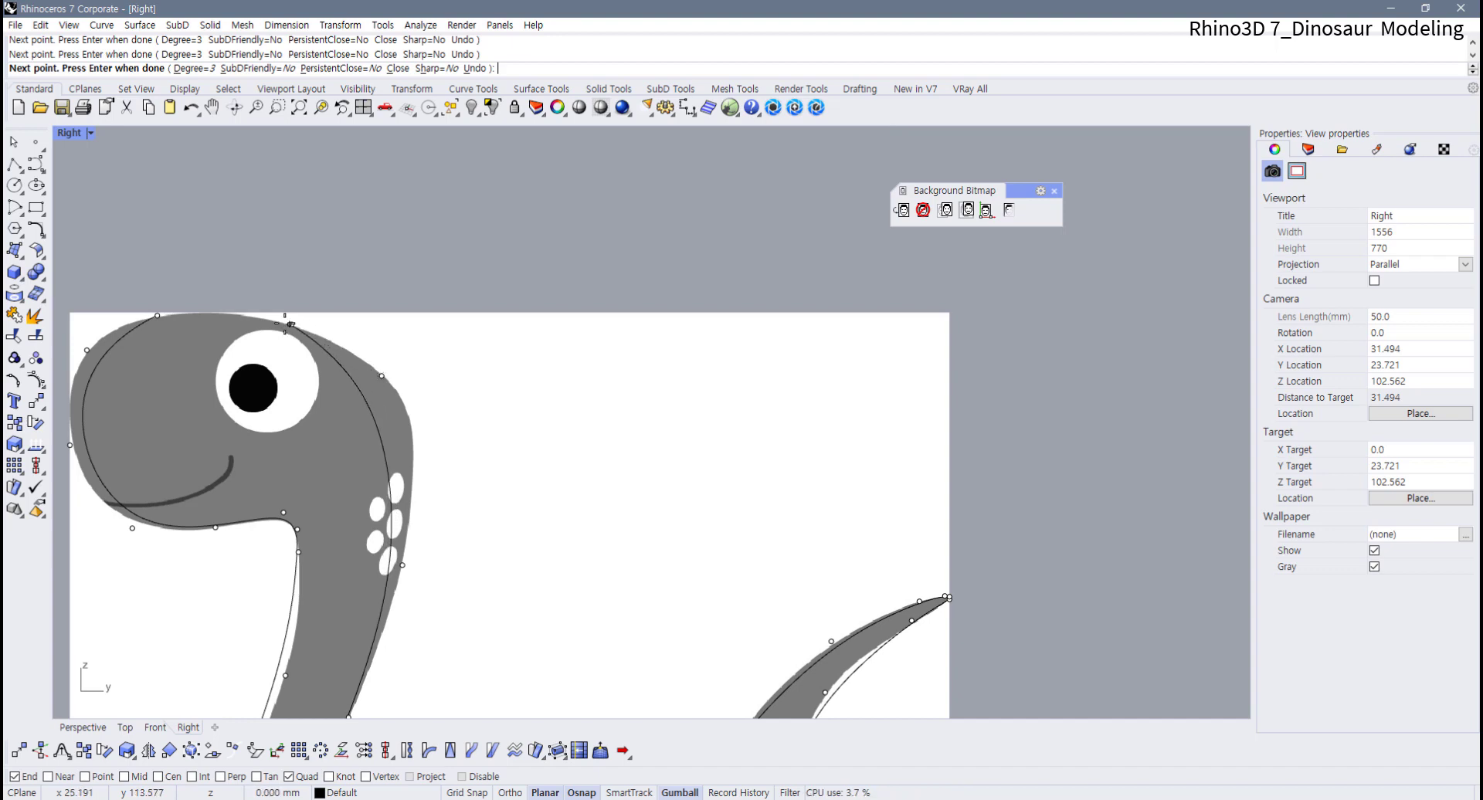
pyautogui.click(291, 324)
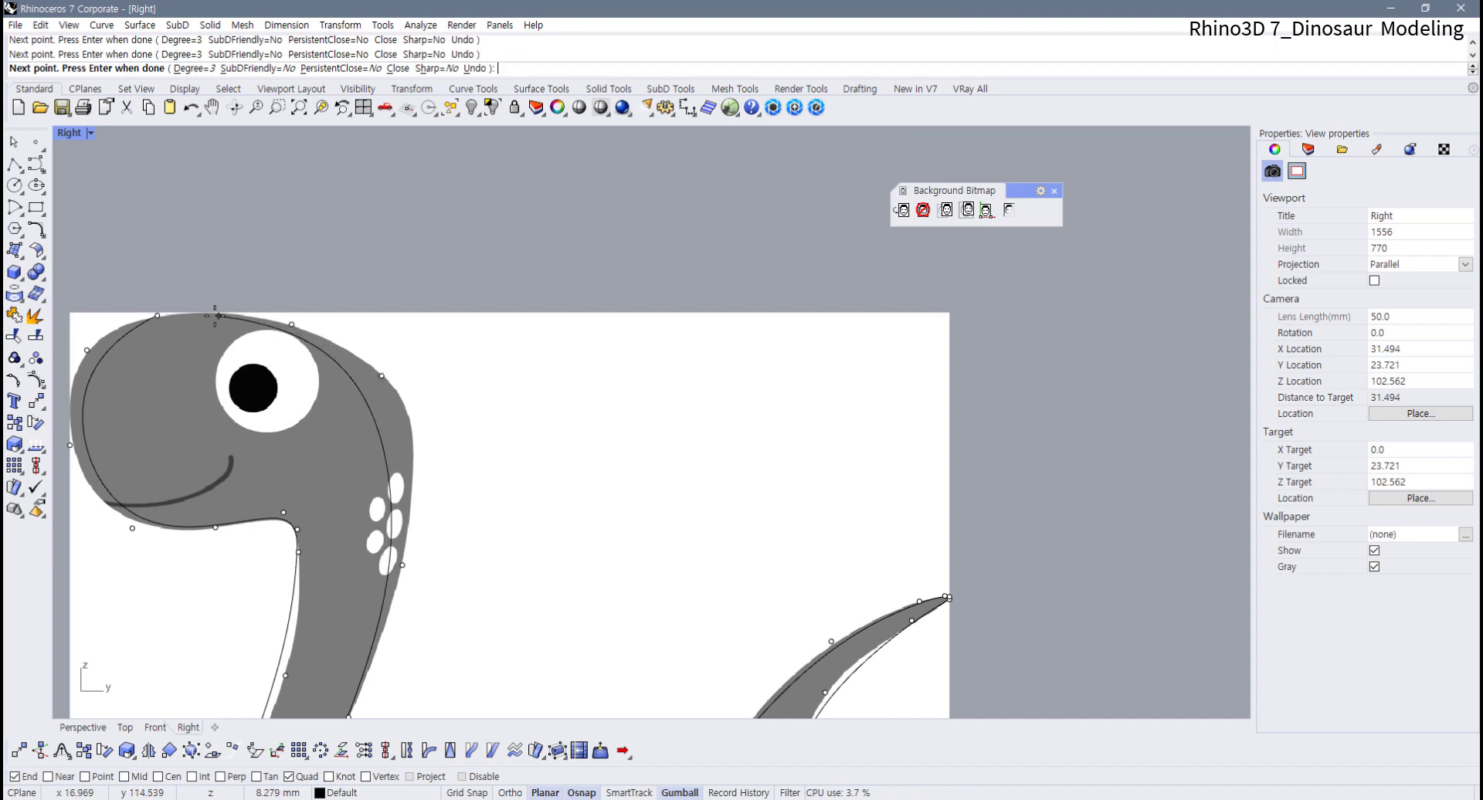
pyautogui.click(158, 316)
pyautogui.click(370, 394)
pyautogui.scroll(-16, 451, 459)
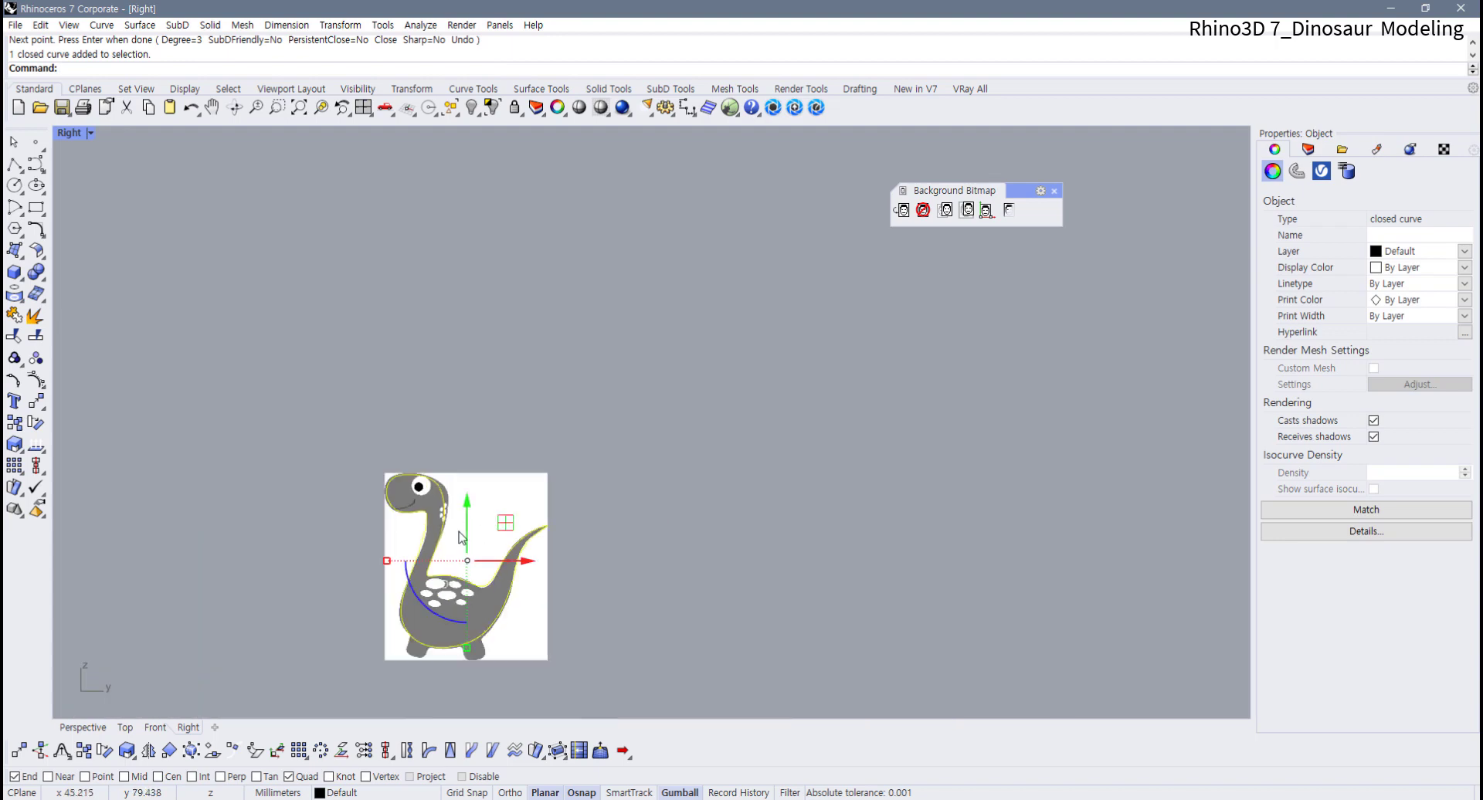
pyautogui.scroll(6, 461, 460)
pyautogui.moveTo(435, 530); pyautogui.dragTo(465, 406, button='right')
pyautogui.click(539, 356)
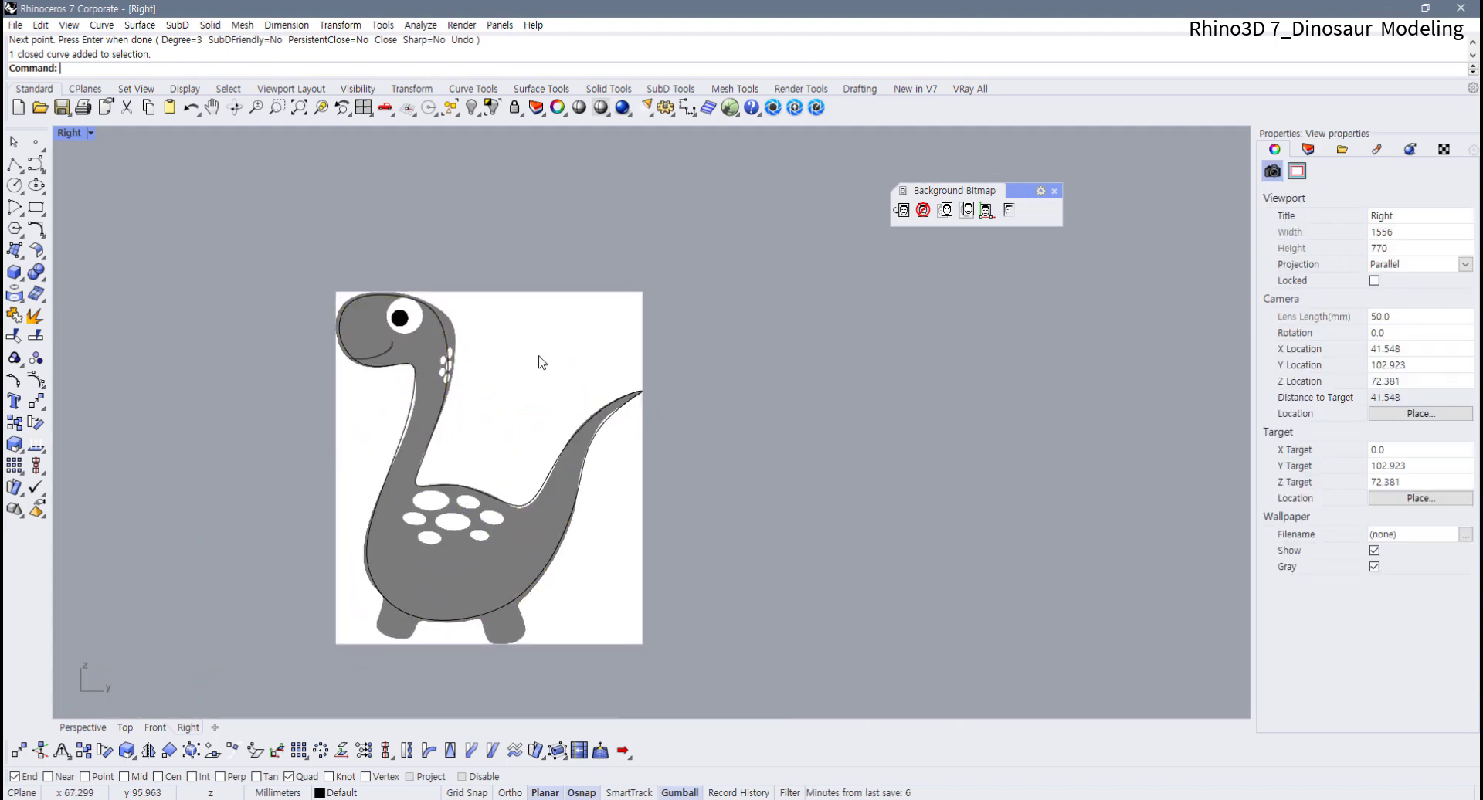
pyautogui.click(448, 368)
pyautogui.scroll(6, 465, 352)
pyautogui.click(465, 356)
pyautogui.click(458, 360)
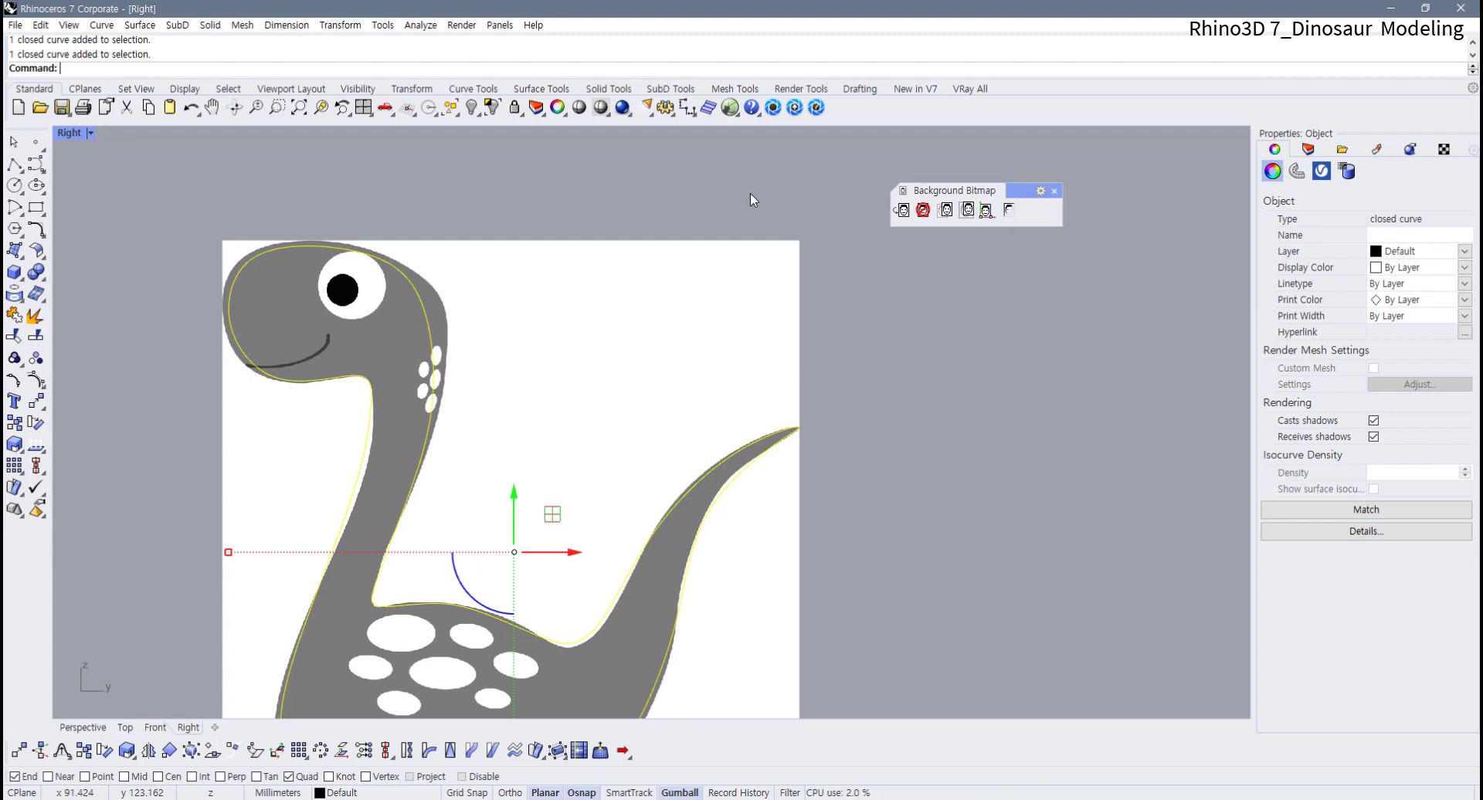
pyautogui.click(666, 108)
pyautogui.moveTo(575, 156); pyautogui.dragTo(964, 175)
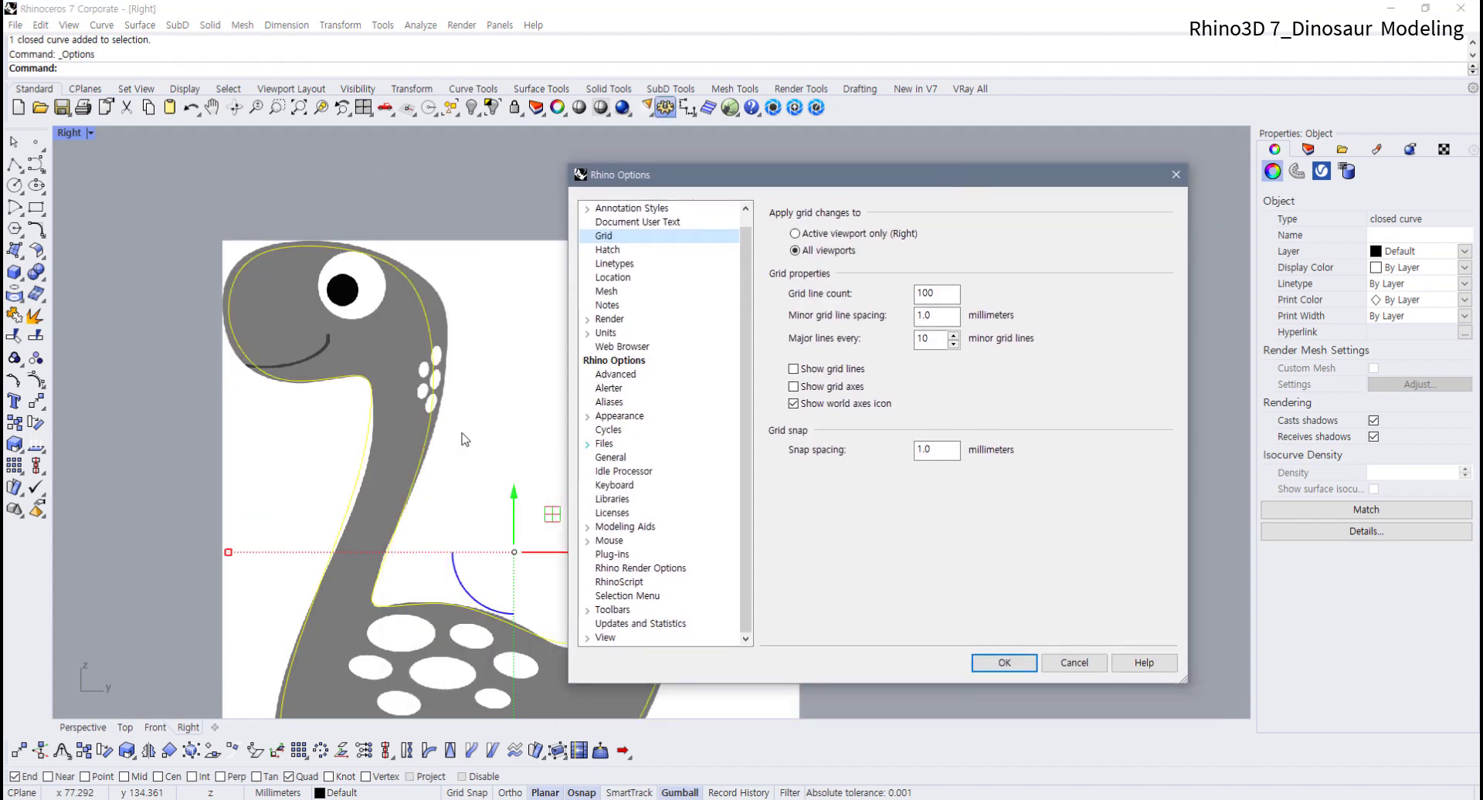
pyautogui.click(1047, 657)
pyautogui.click(431, 440)
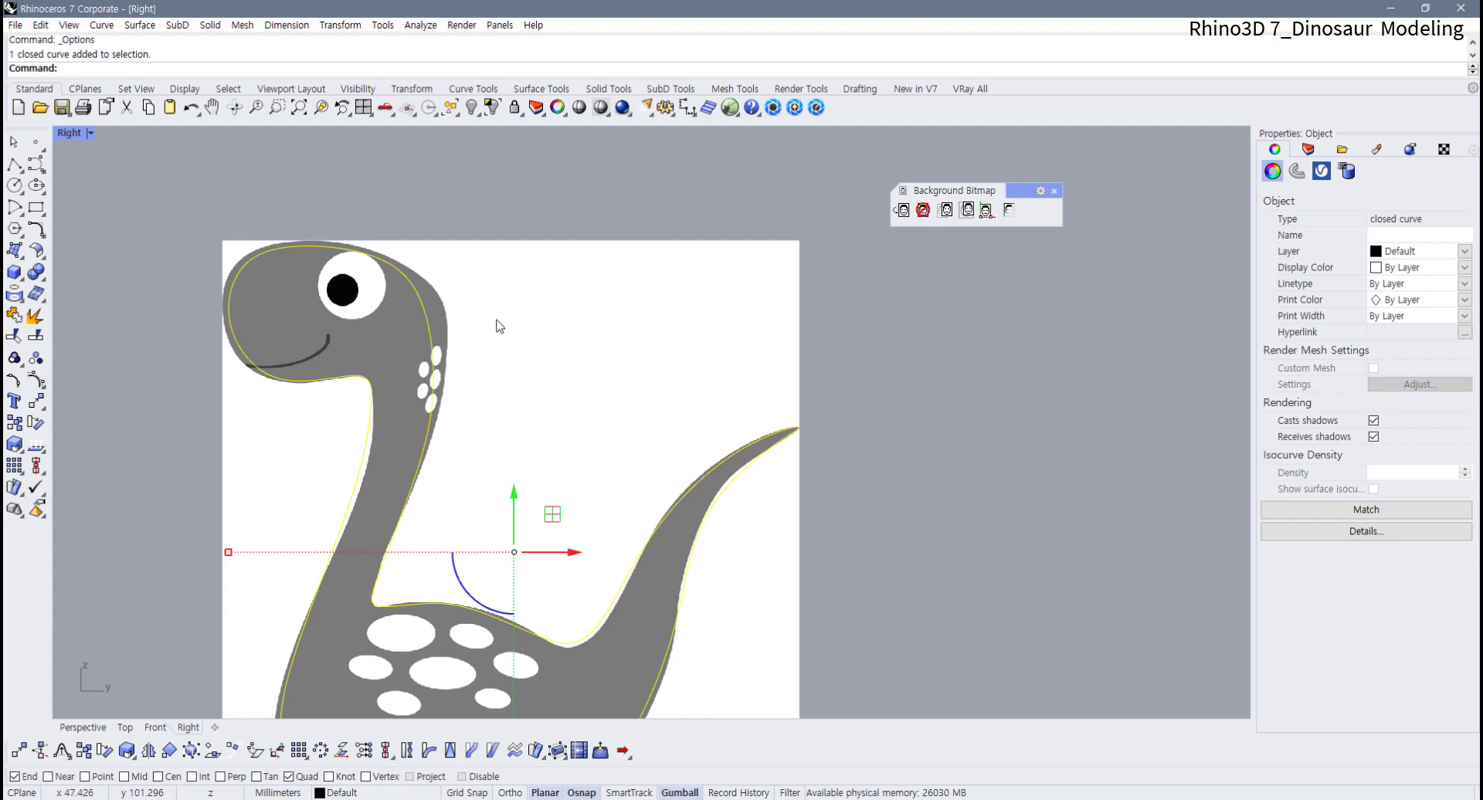
# Review the Mouse option for turning on control points when selecting a curve, light or annotation
pyautogui.click(664, 108)
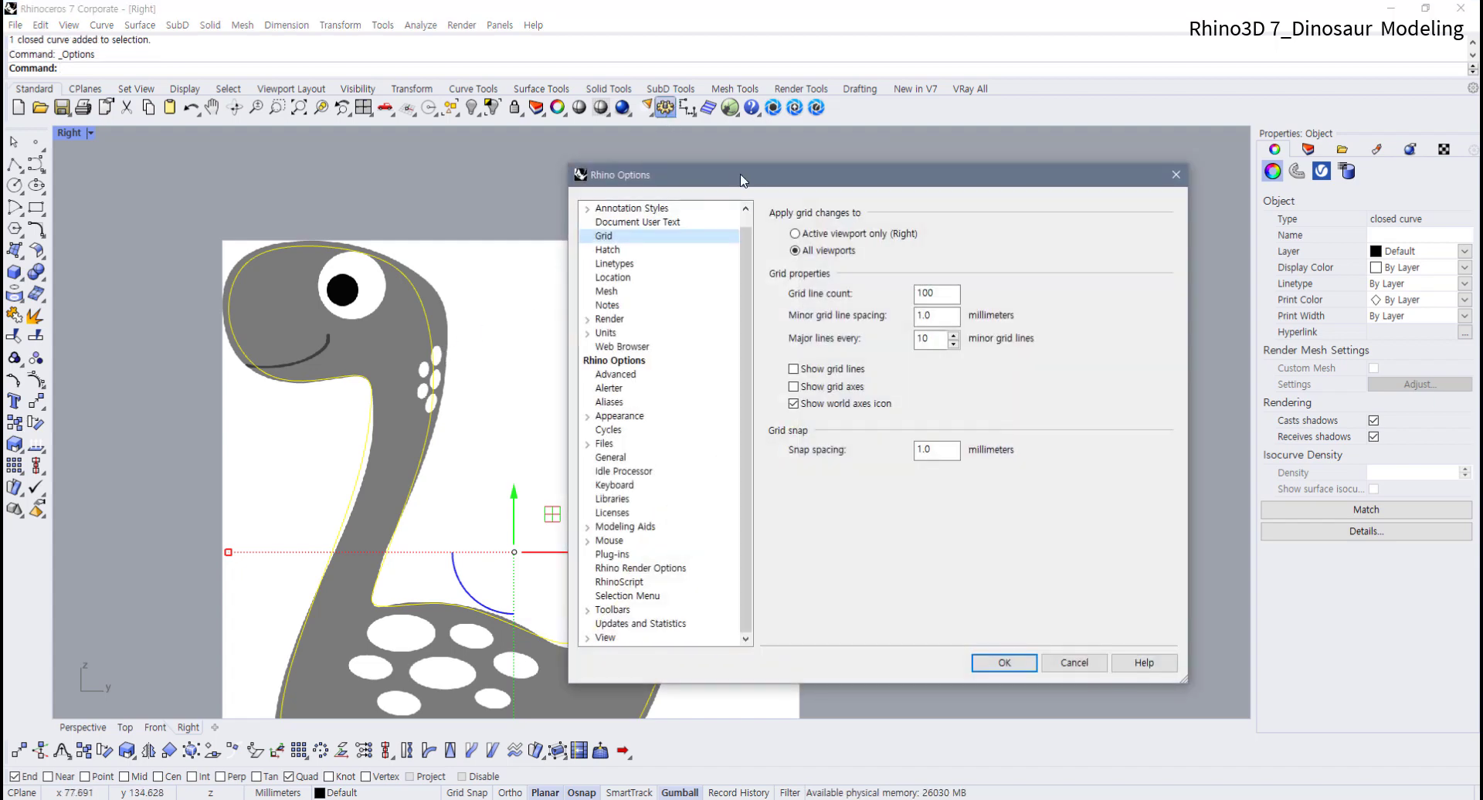
pyautogui.moveTo(736, 185); pyautogui.dragTo(686, 156)
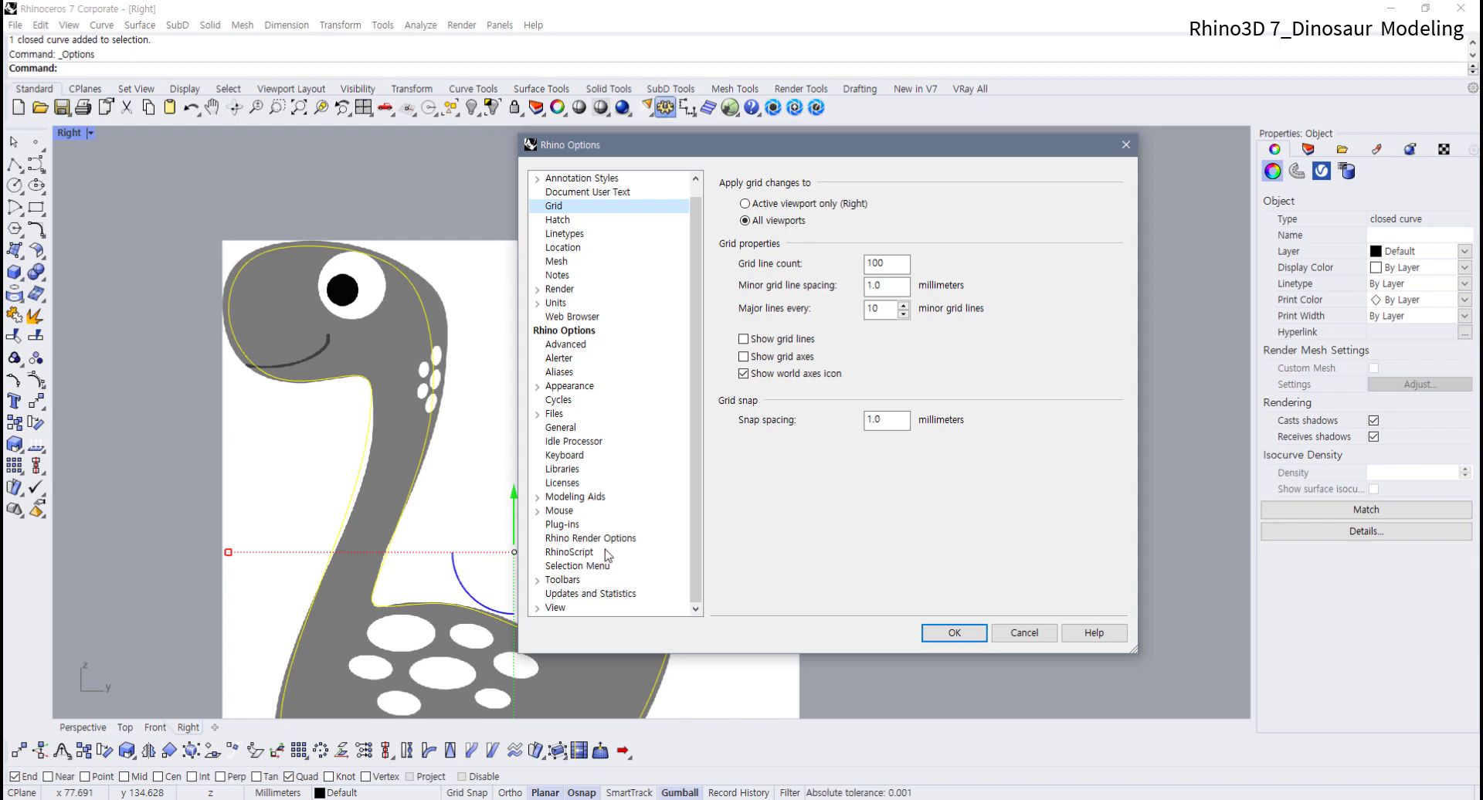
pyautogui.click(559, 511)
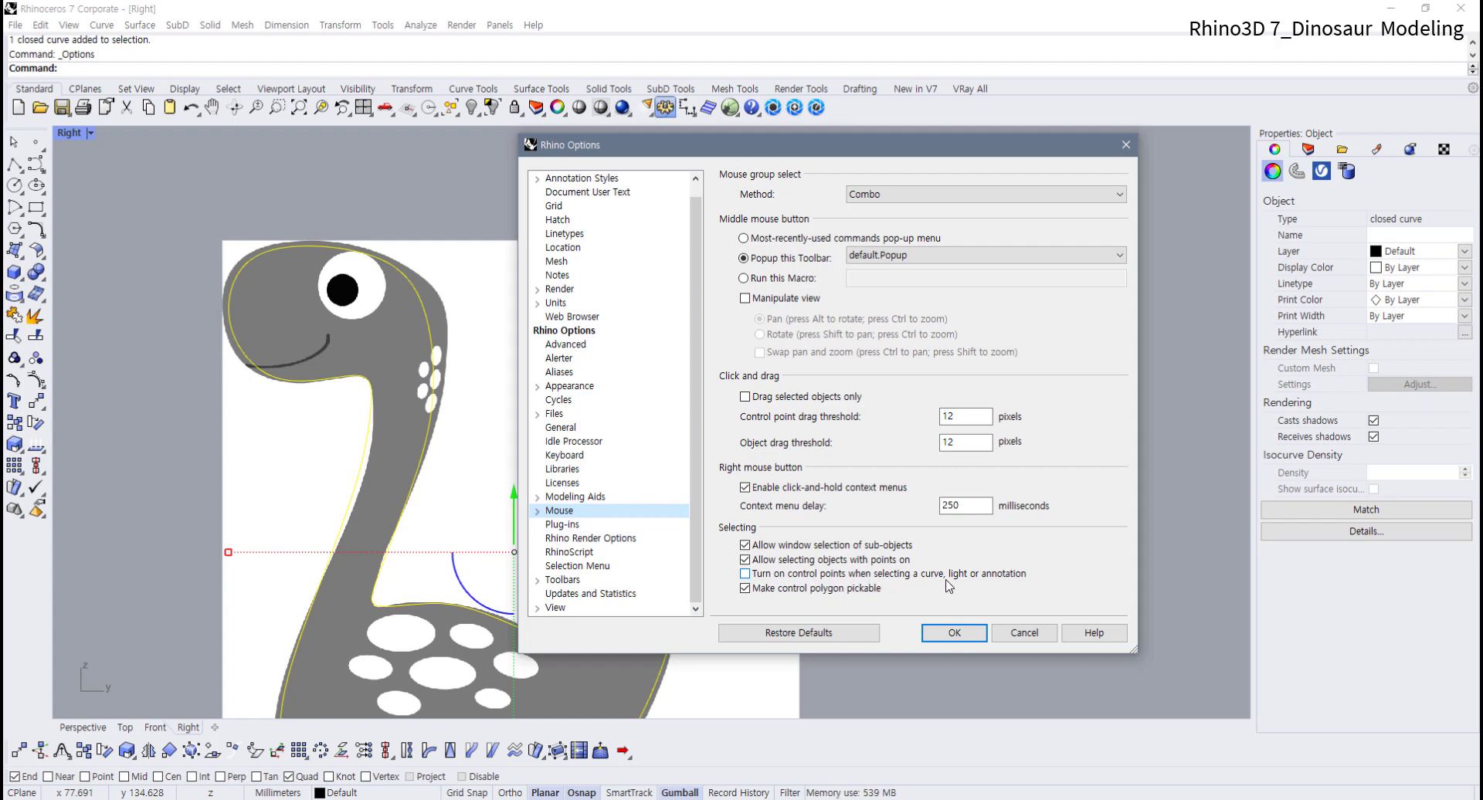
pyautogui.click(745, 574)
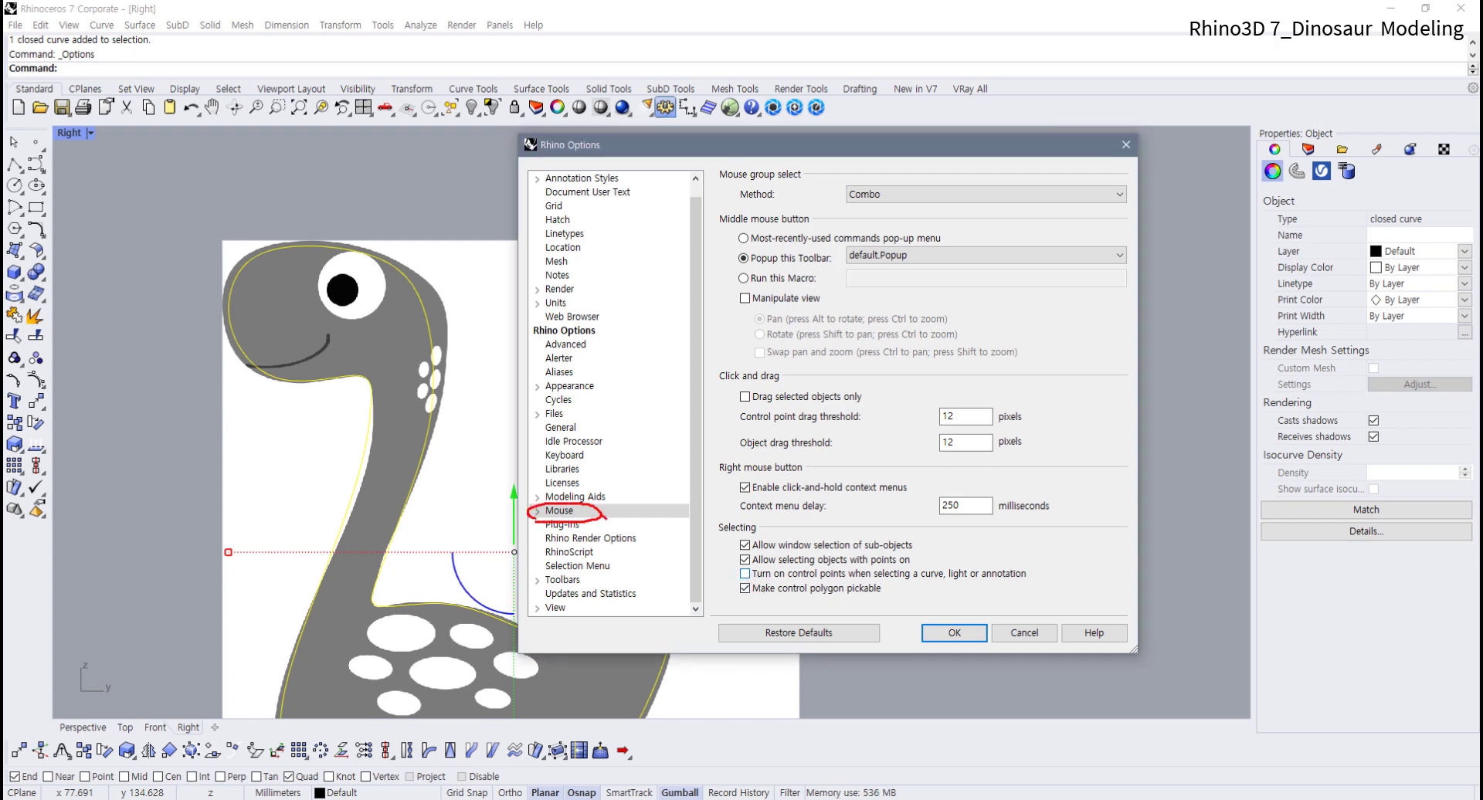
pyautogui.moveTo(603, 520)
pyautogui.mouseDown()
pyautogui.moveTo(712, 566)
pyautogui.moveTo(1043, 550)
pyautogui.moveTo(727, 589)
pyautogui.mouseUp()
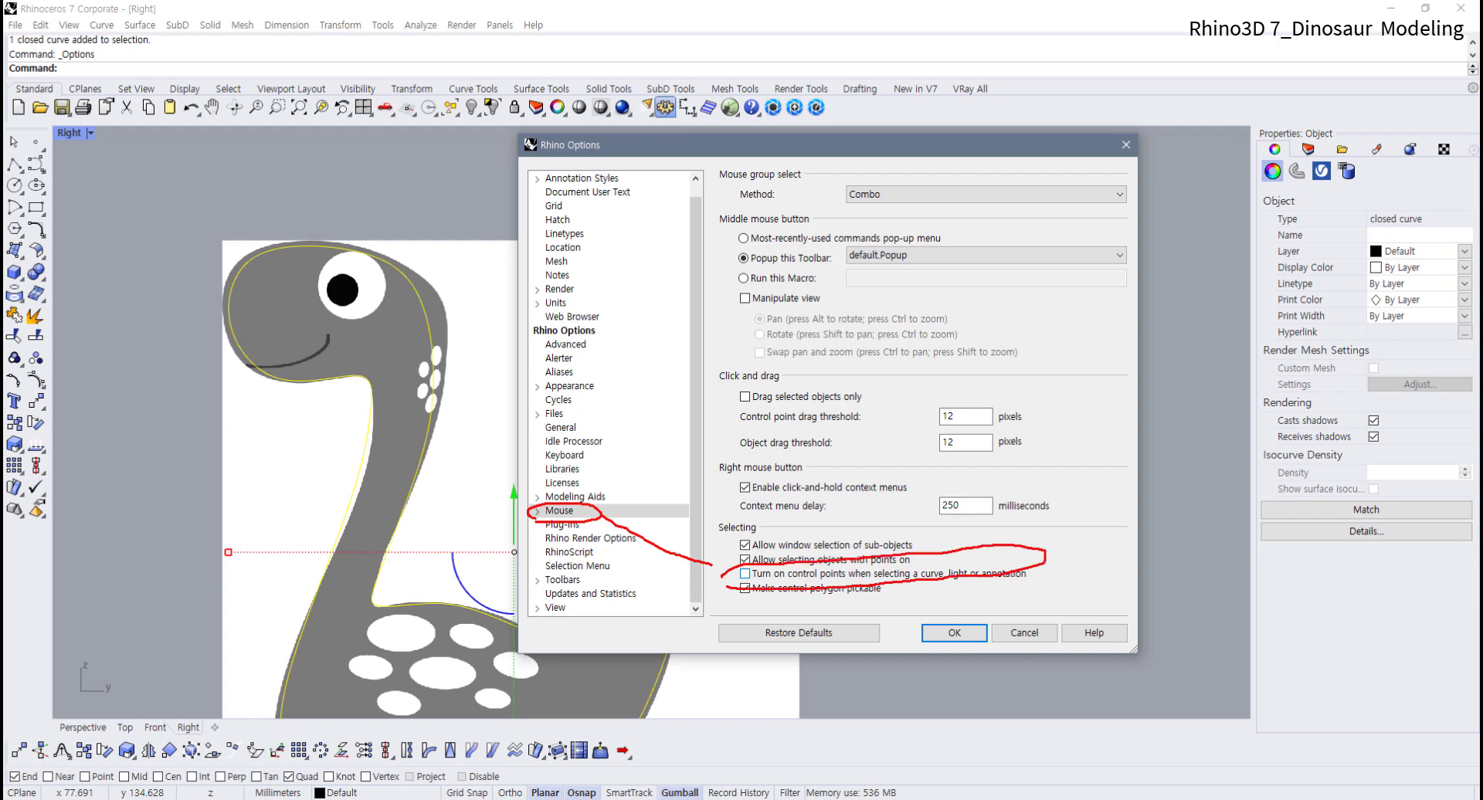
pyautogui.press('Escape')
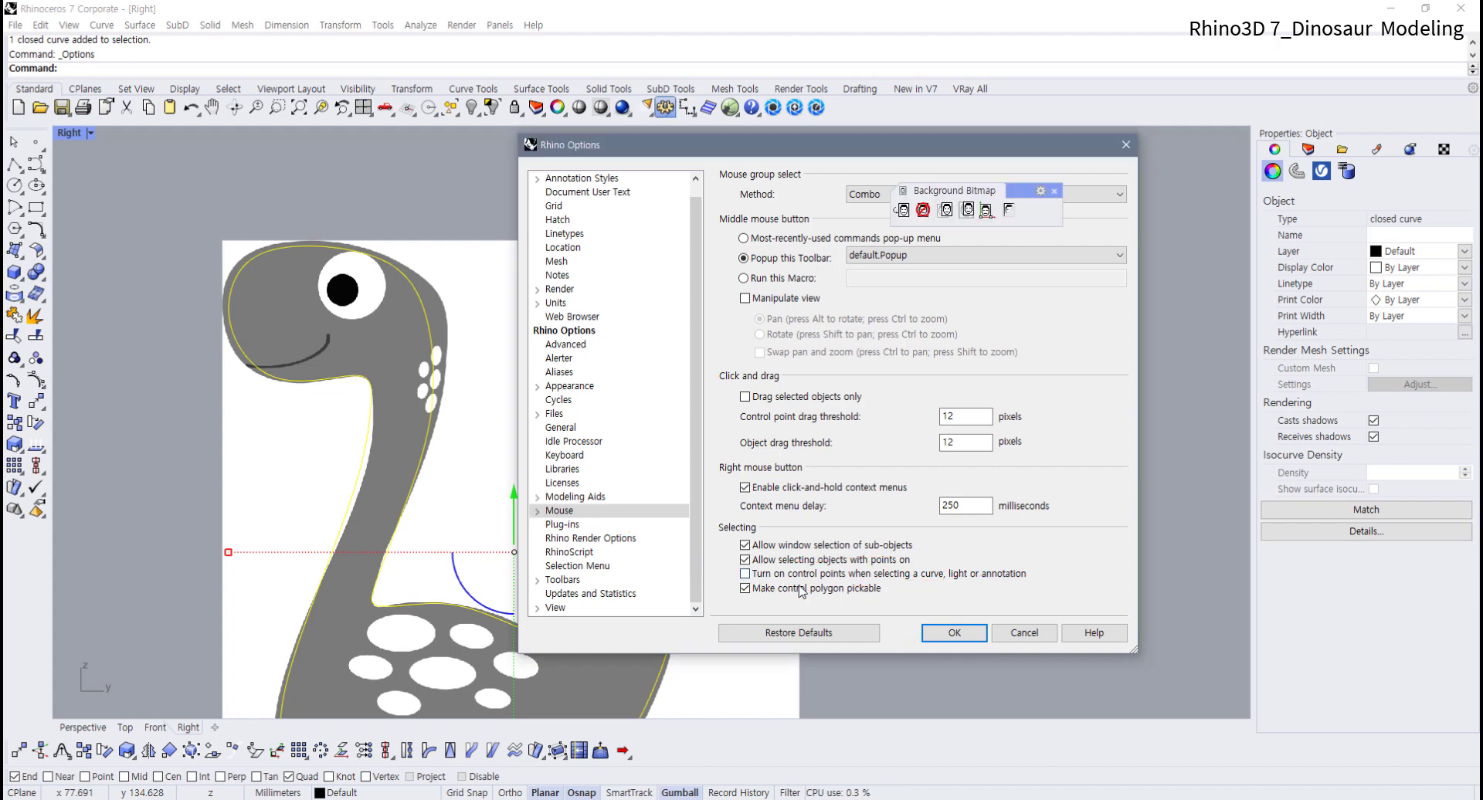
pyautogui.click(954, 633)
# Select the dinosaur outline curve and turn on its control points
pyautogui.click(520, 422)
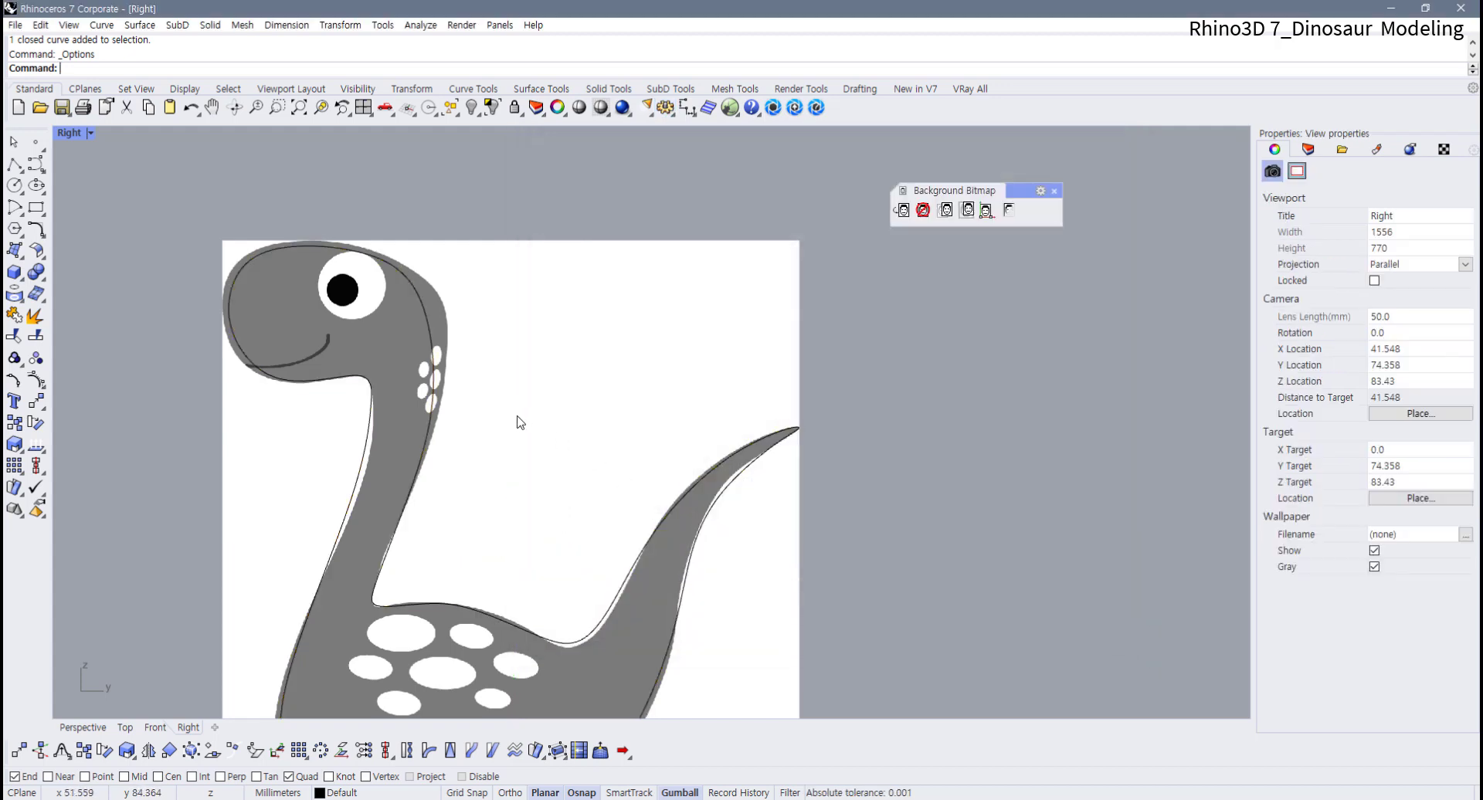
pyautogui.click(429, 424)
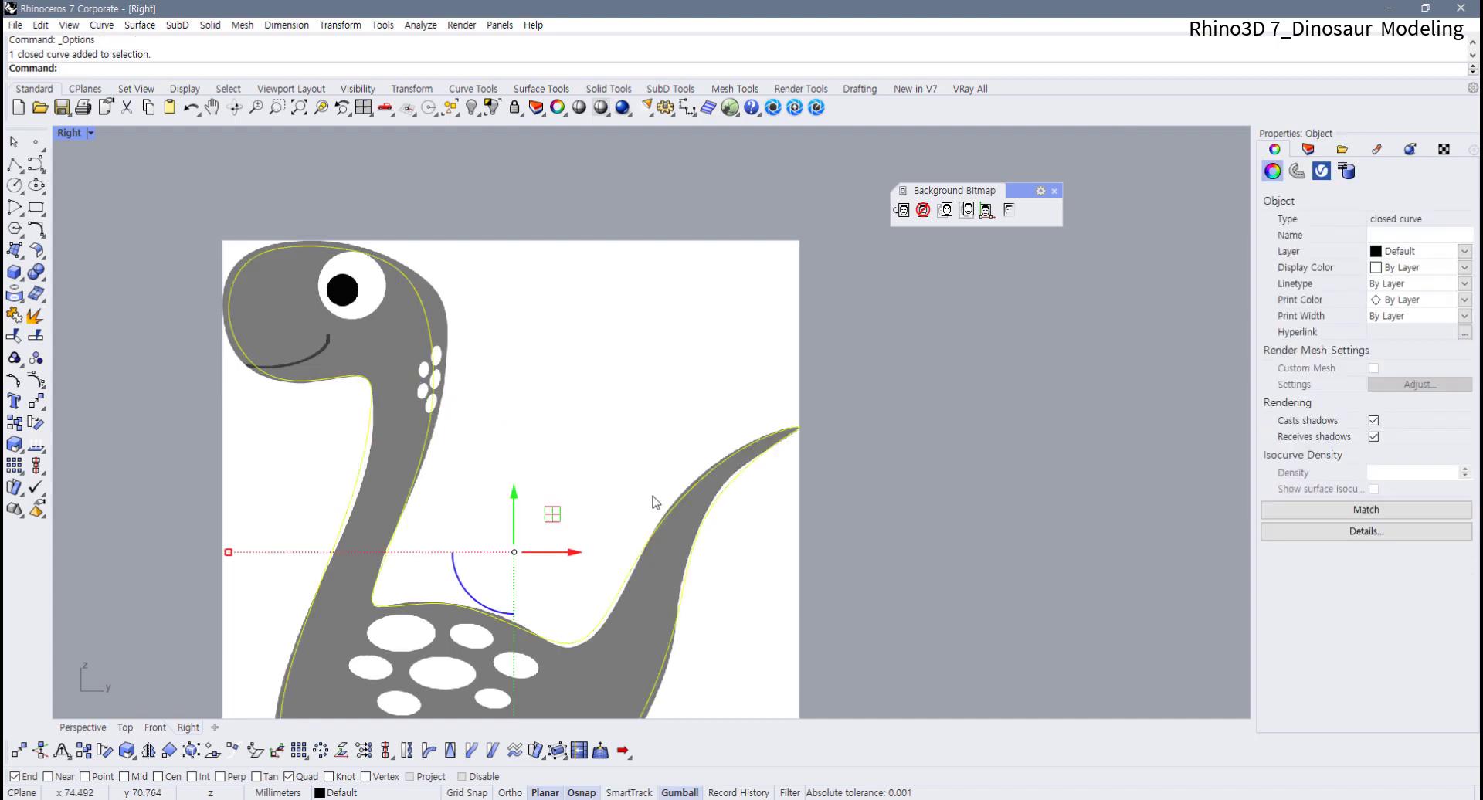
pyautogui.press('F10')
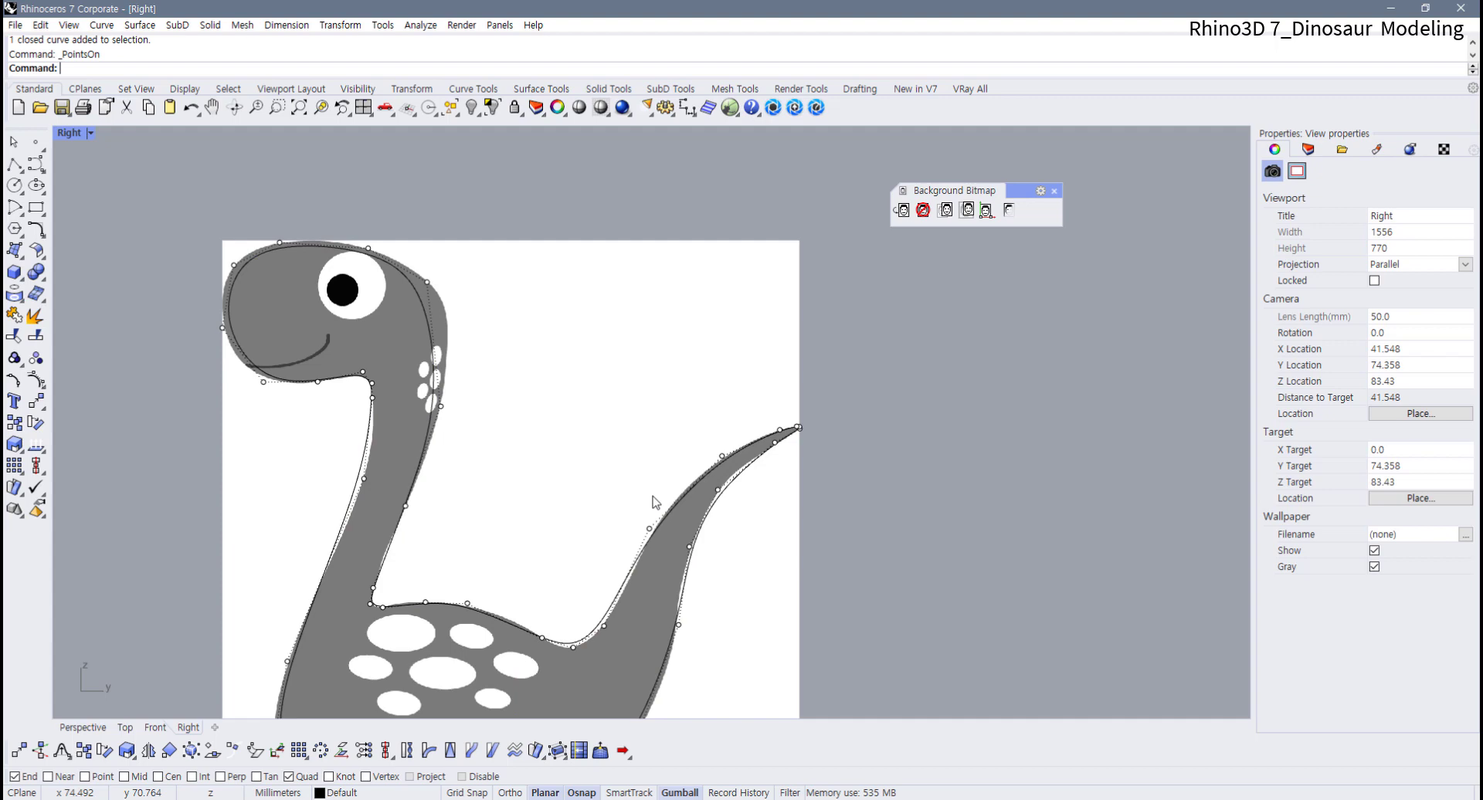
# Move the control point at the upper back of the head outward so the curve approaches the image's edge
pyautogui.scroll(6, 405, 368)
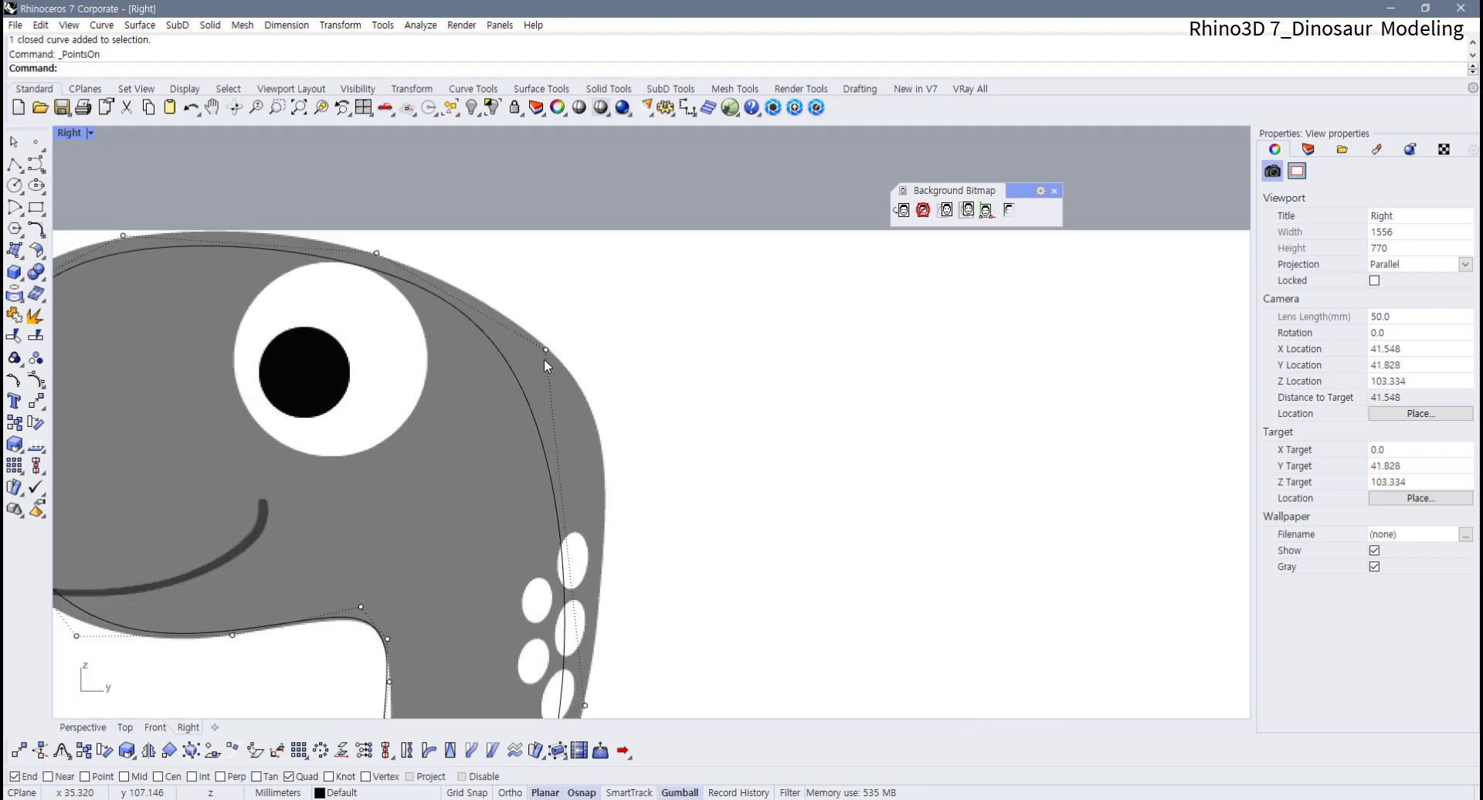
pyautogui.click(546, 349)
pyautogui.moveTo(546, 350); pyautogui.dragTo(628, 347)
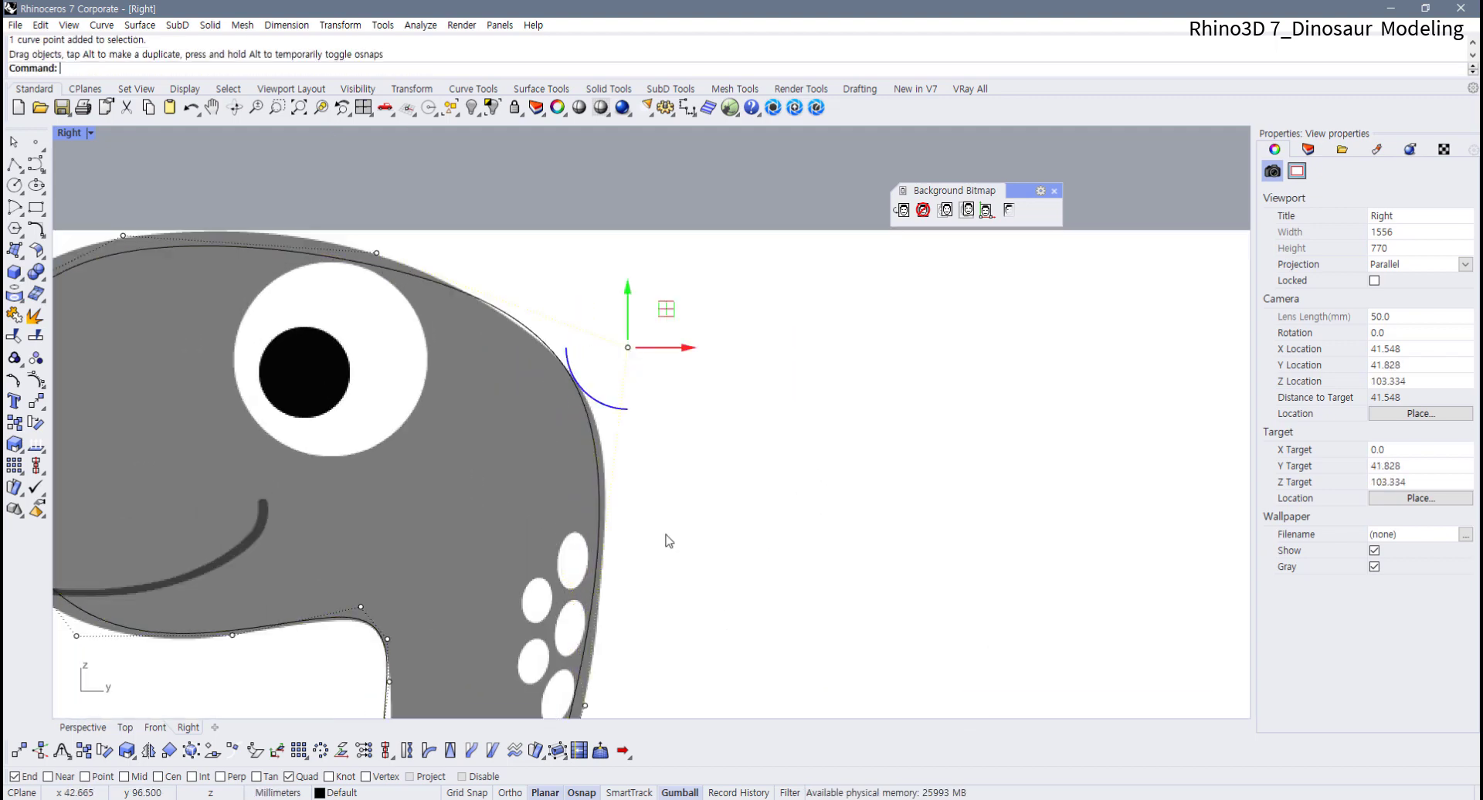
# Disable all object snaps for free editing of the curve's control points
pyautogui.moveTo(666, 542); pyautogui.dragTo(657, 416, button='right')
pyautogui.scroll(-4, 525, 608)
pyautogui.moveTo(569, 636); pyautogui.dragTo(551, 593, button='right')
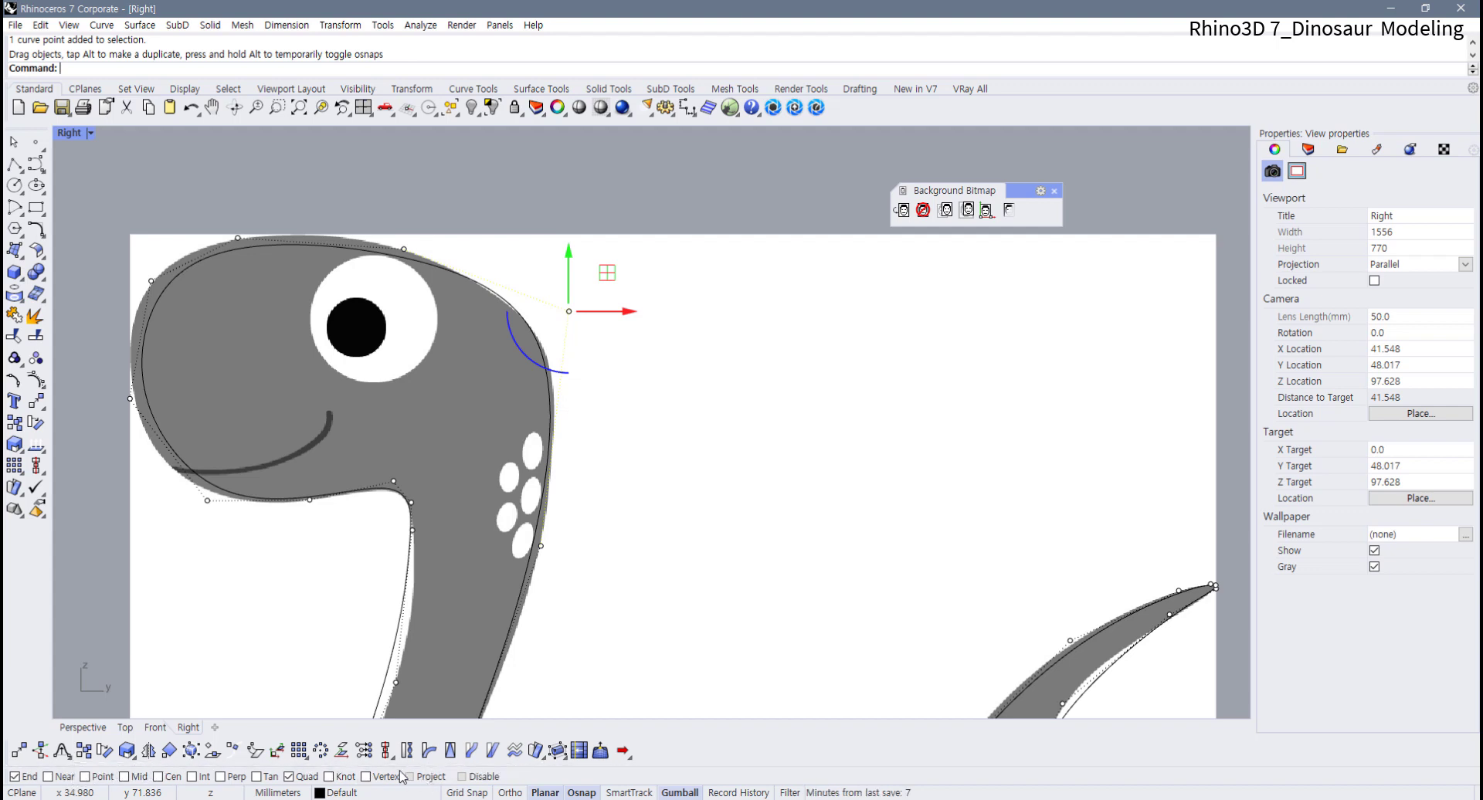
pyautogui.click(461, 778)
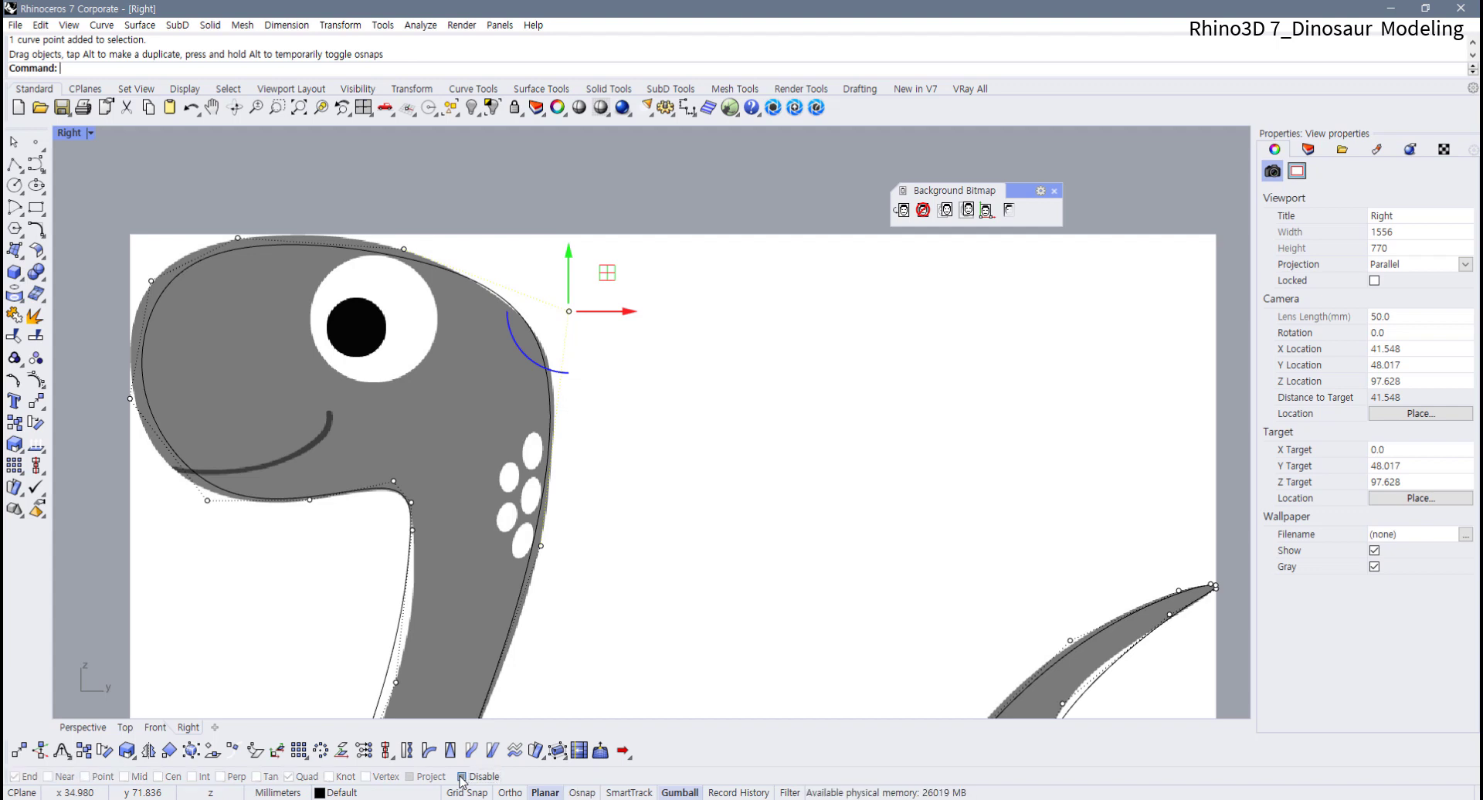
pyautogui.moveTo(576, 382); pyautogui.dragTo(606, 468, button='right')
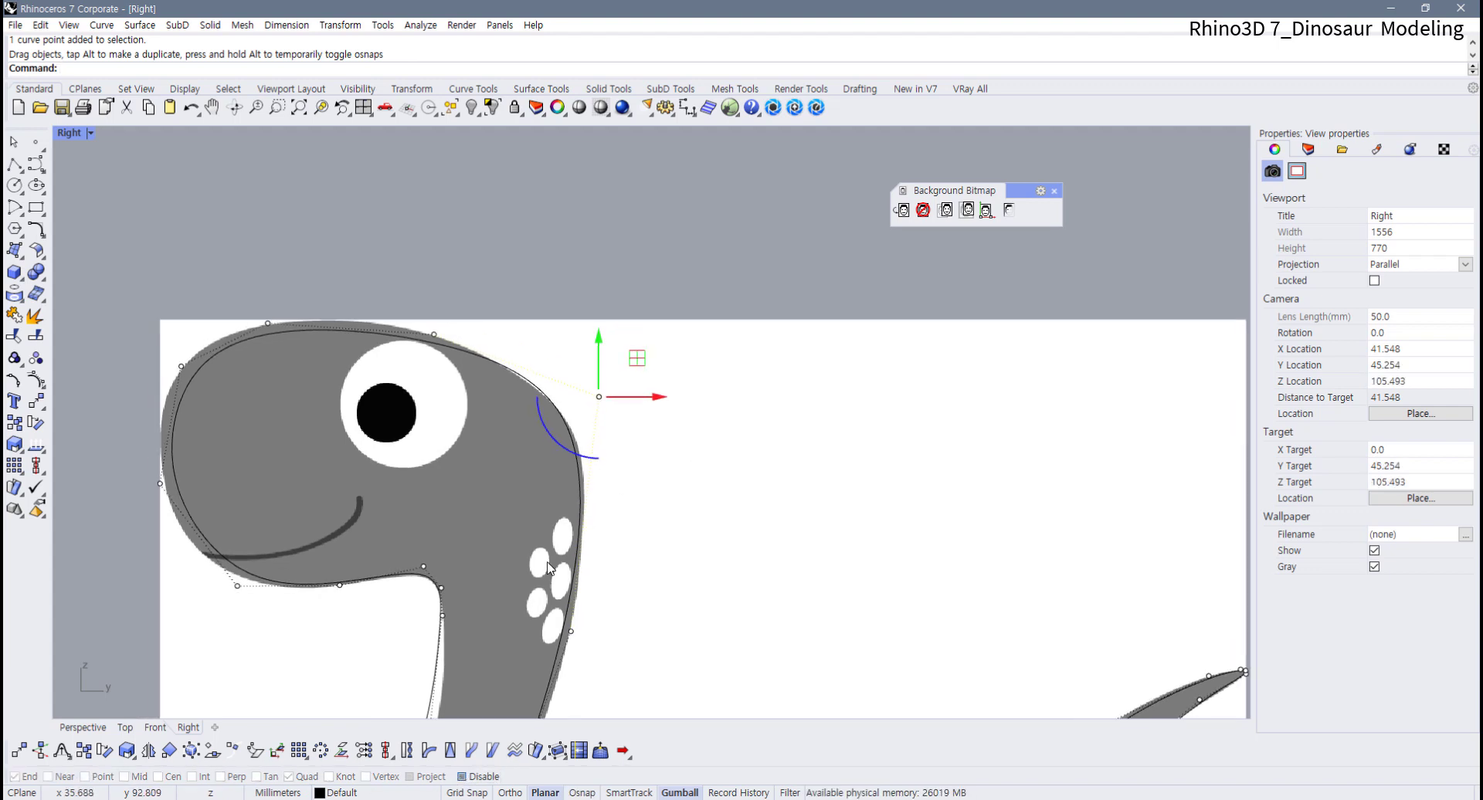
# Nudge the control point behind the neck spots slightly outward and raise the one above the eye
pyautogui.click(571, 631)
pyautogui.moveTo(612, 600); pyautogui.dragTo(619, 596)
pyautogui.moveTo(499, 384); pyautogui.dragTo(527, 435, button='right')
pyautogui.click(463, 384)
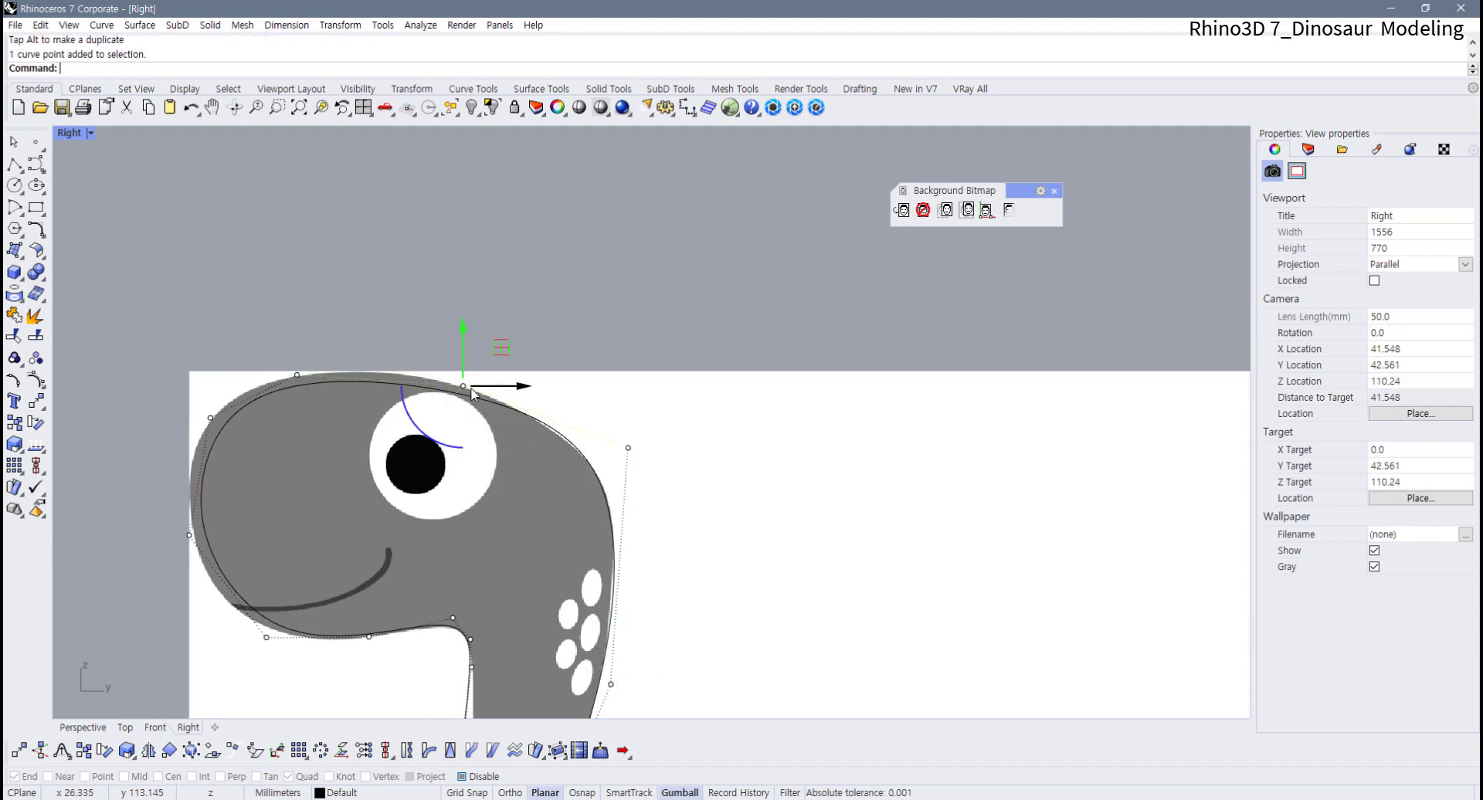
pyautogui.moveTo(463, 385); pyautogui.dragTo(457, 374)
pyautogui.click(547, 448)
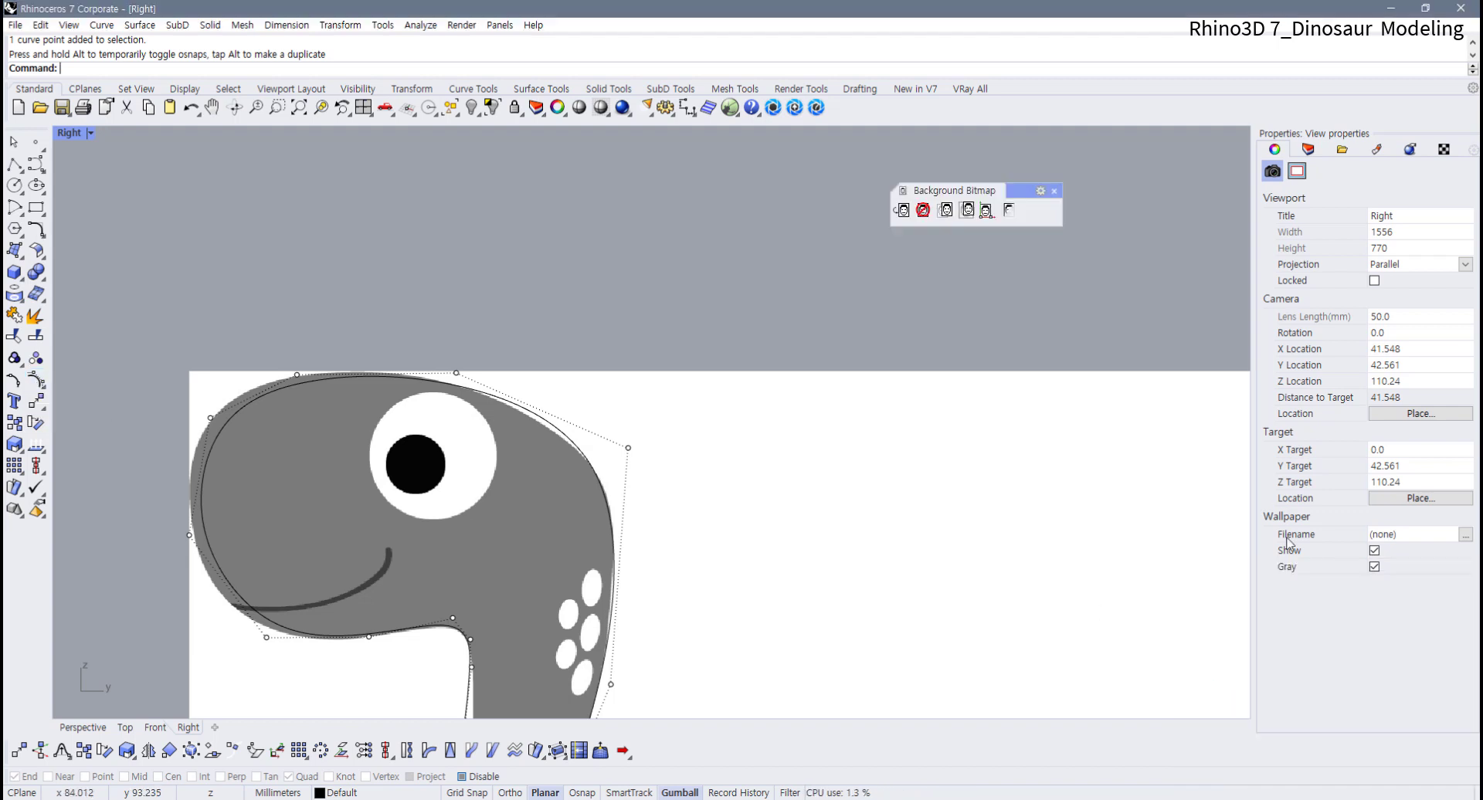
# Float the Point Edit toolbar in the viewport above the dinosaur's head
pyautogui.click(36, 380)
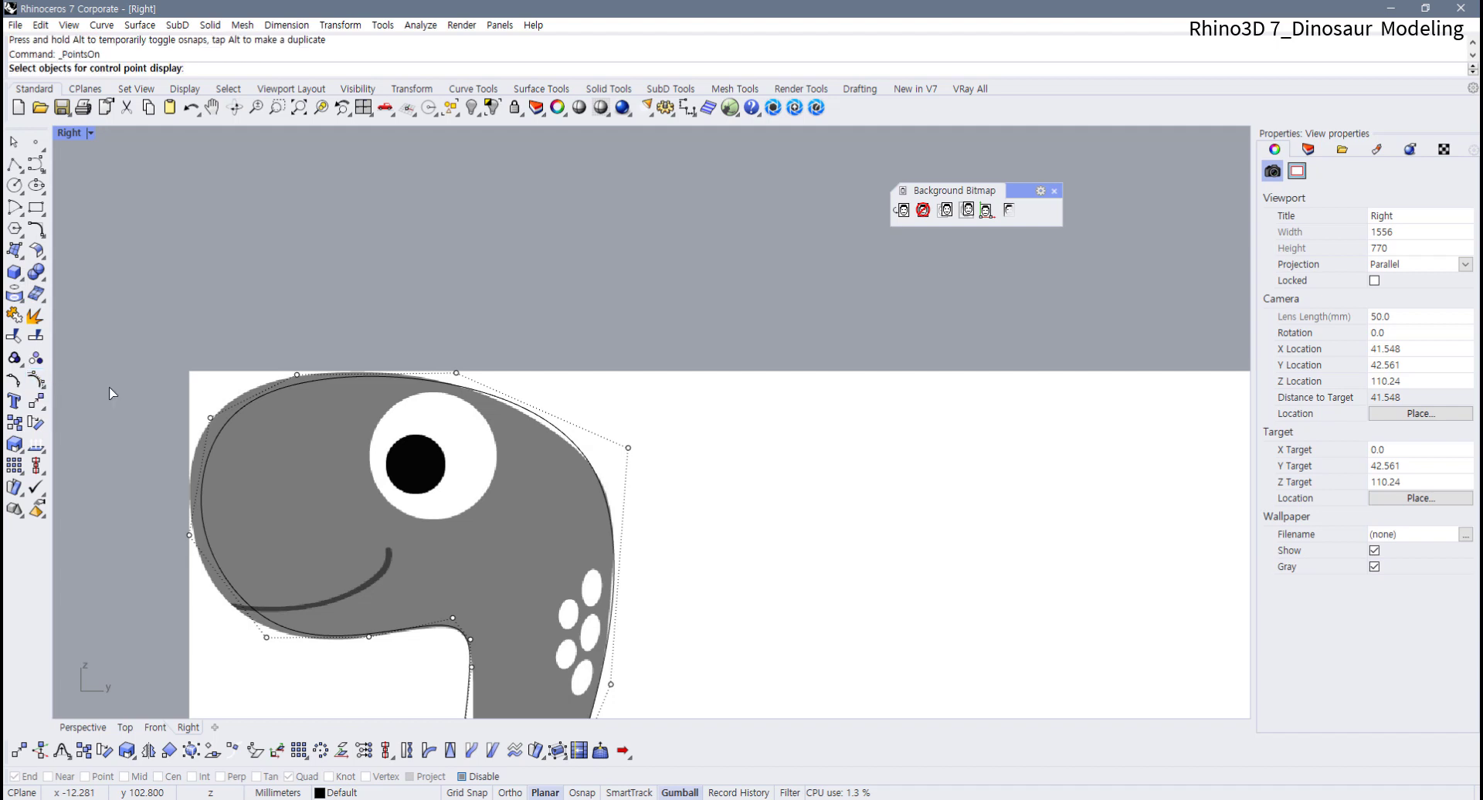
pyautogui.click(36, 380)
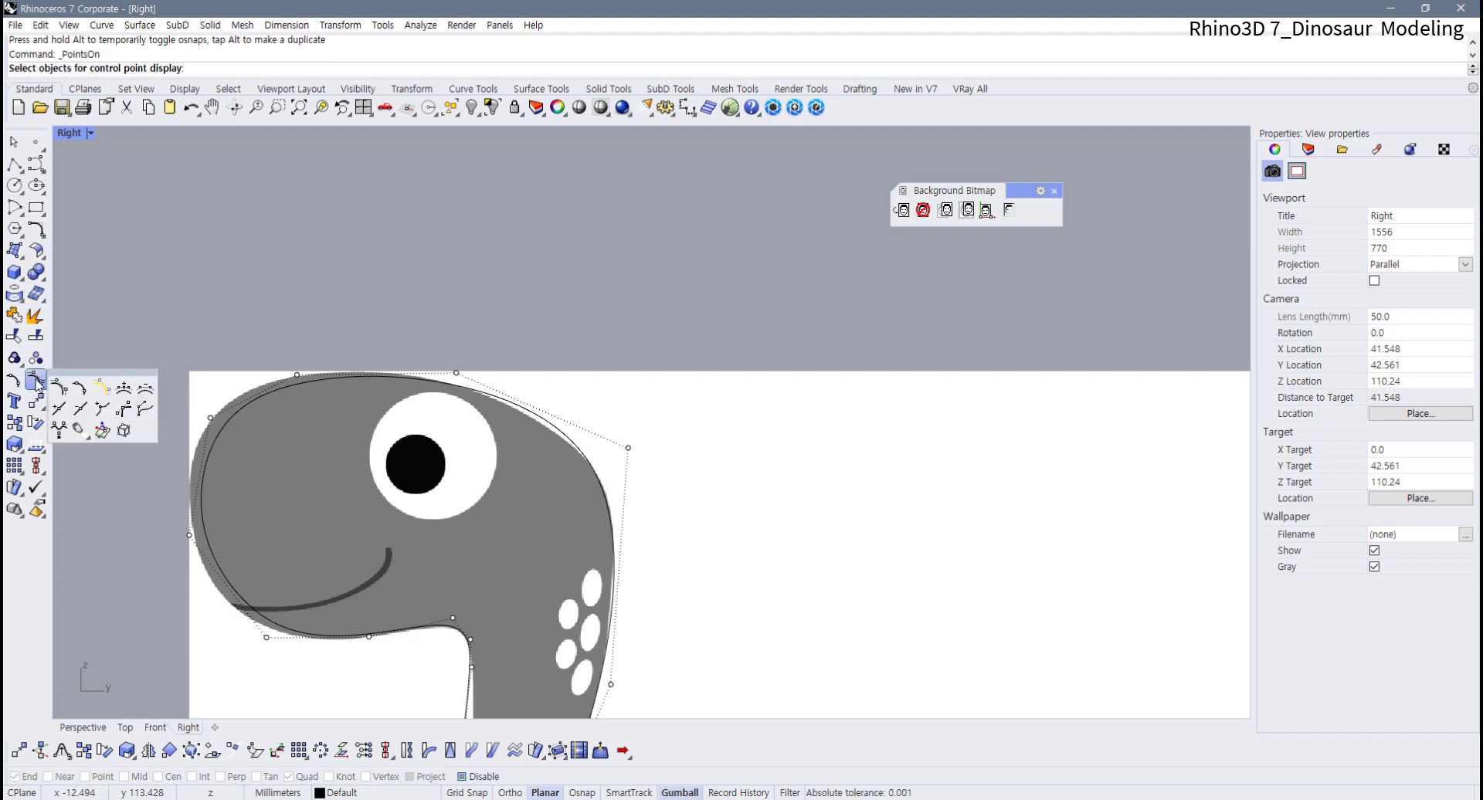
pyautogui.moveTo(82, 367); pyautogui.dragTo(255, 340)
pyautogui.click(36, 380)
pyautogui.moveTo(91, 376); pyautogui.dragTo(316, 252)
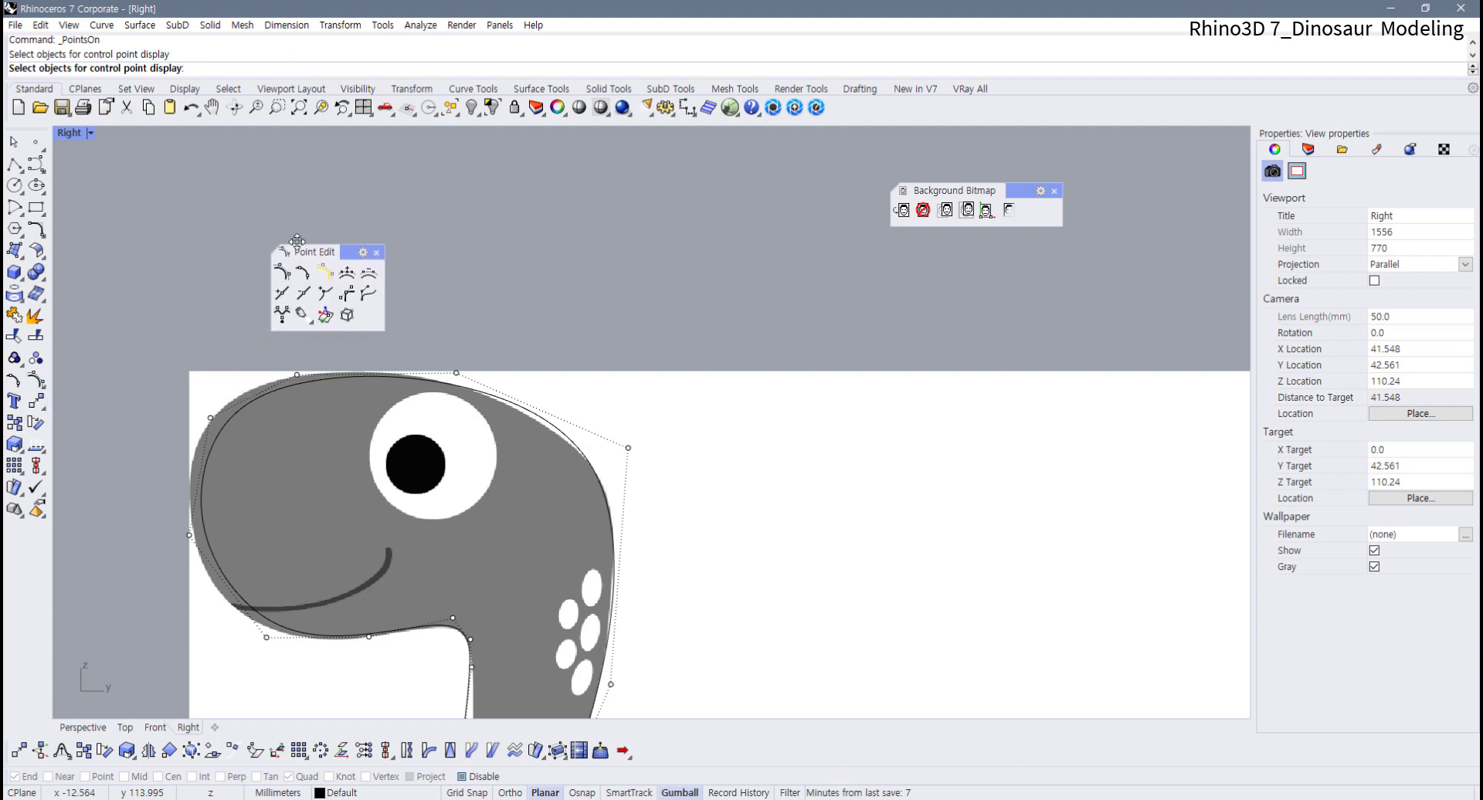
# Insert a knot in the outline at the upper back of the head and move the new control point inward onto the edge
pyautogui.click(281, 294)
pyautogui.click(555, 428)
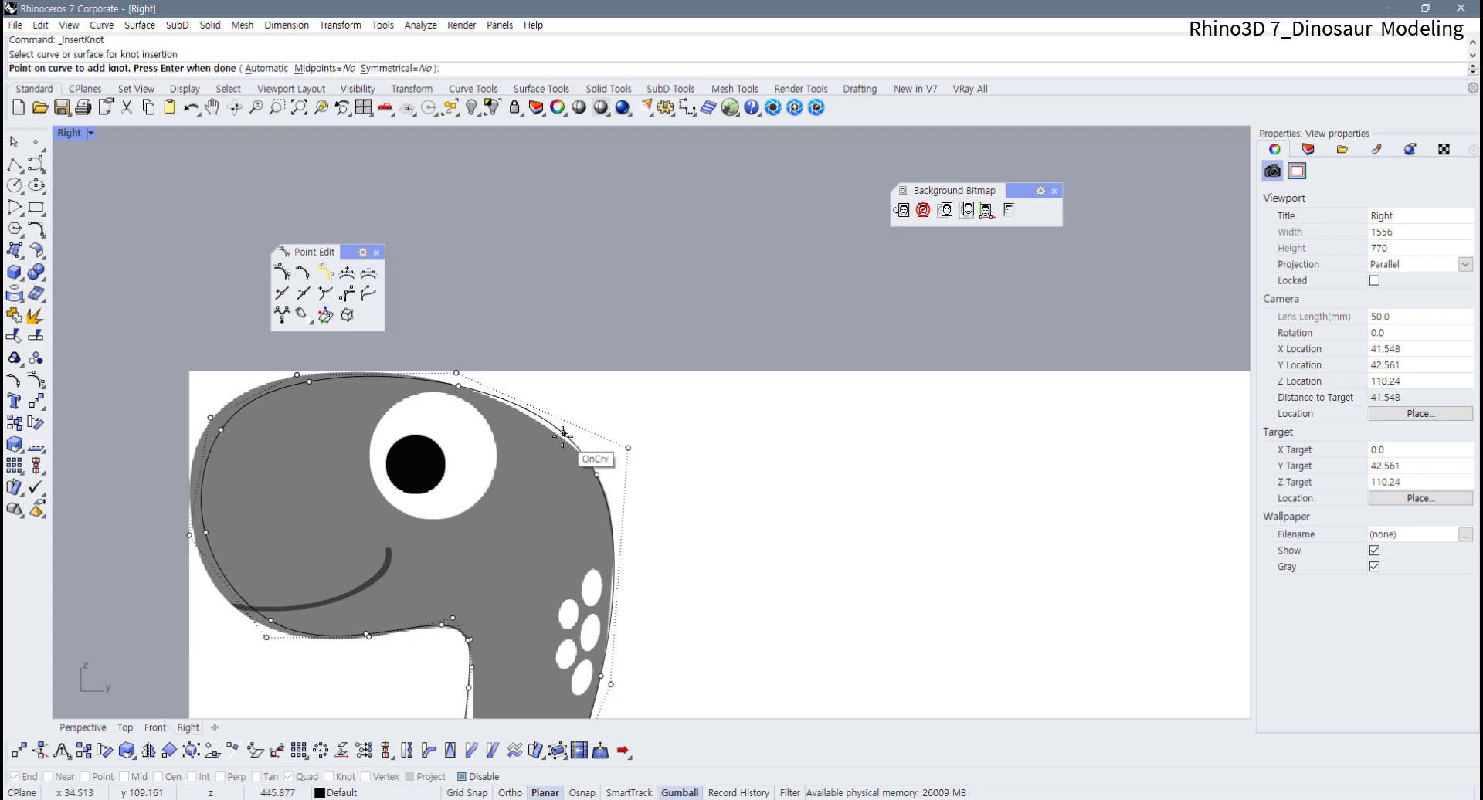
pyautogui.click(563, 435)
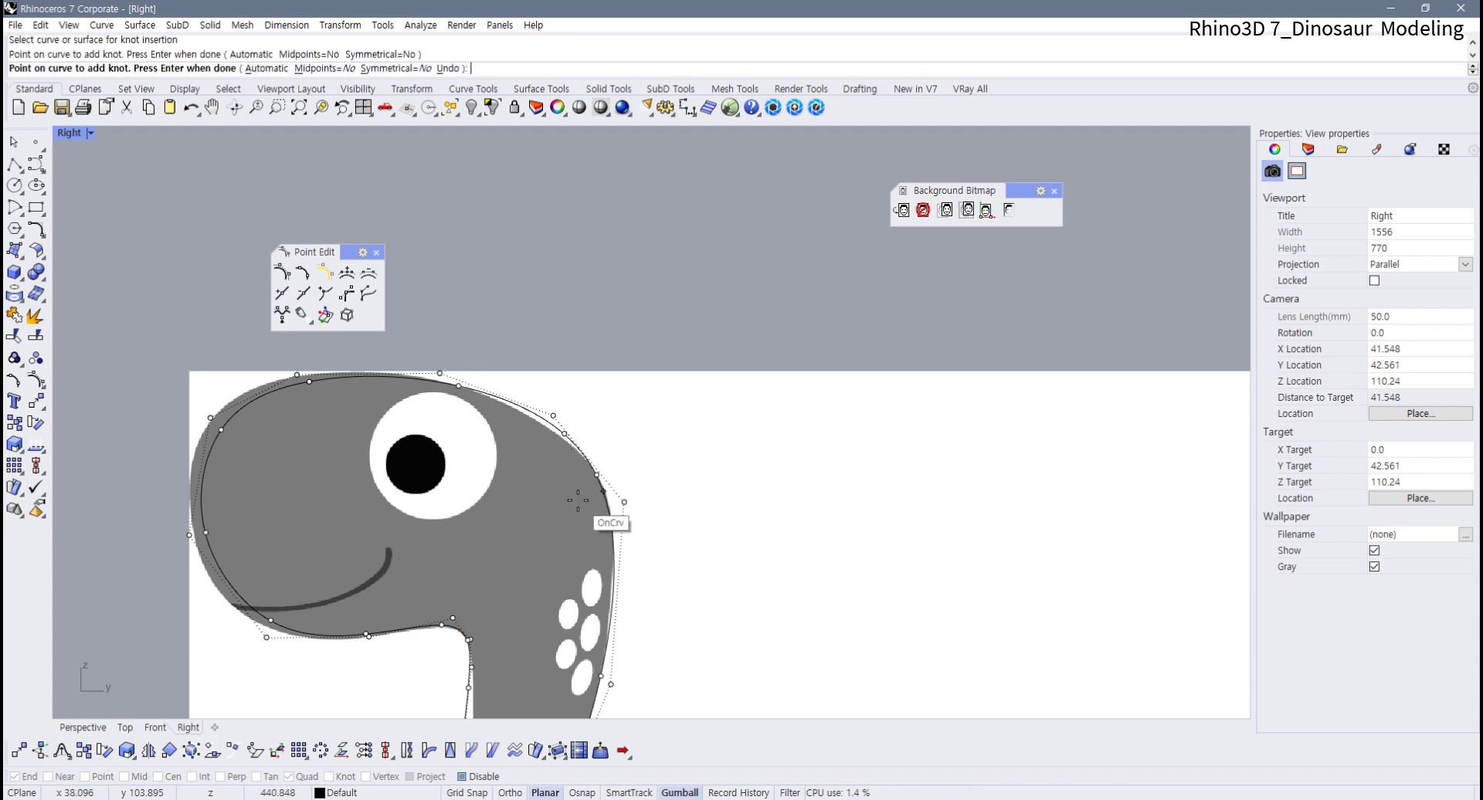
pyautogui.press('Return')
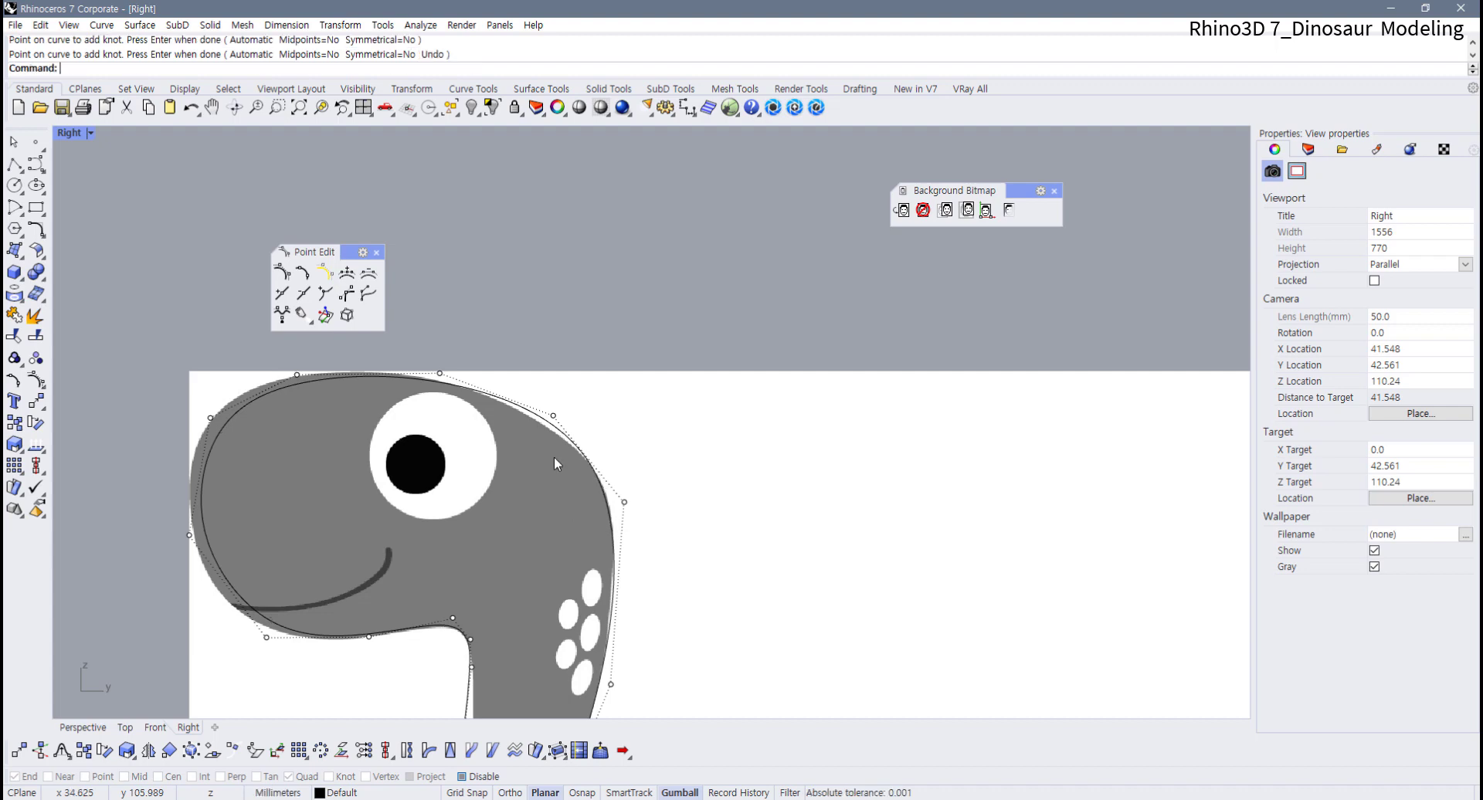
pyautogui.click(553, 421)
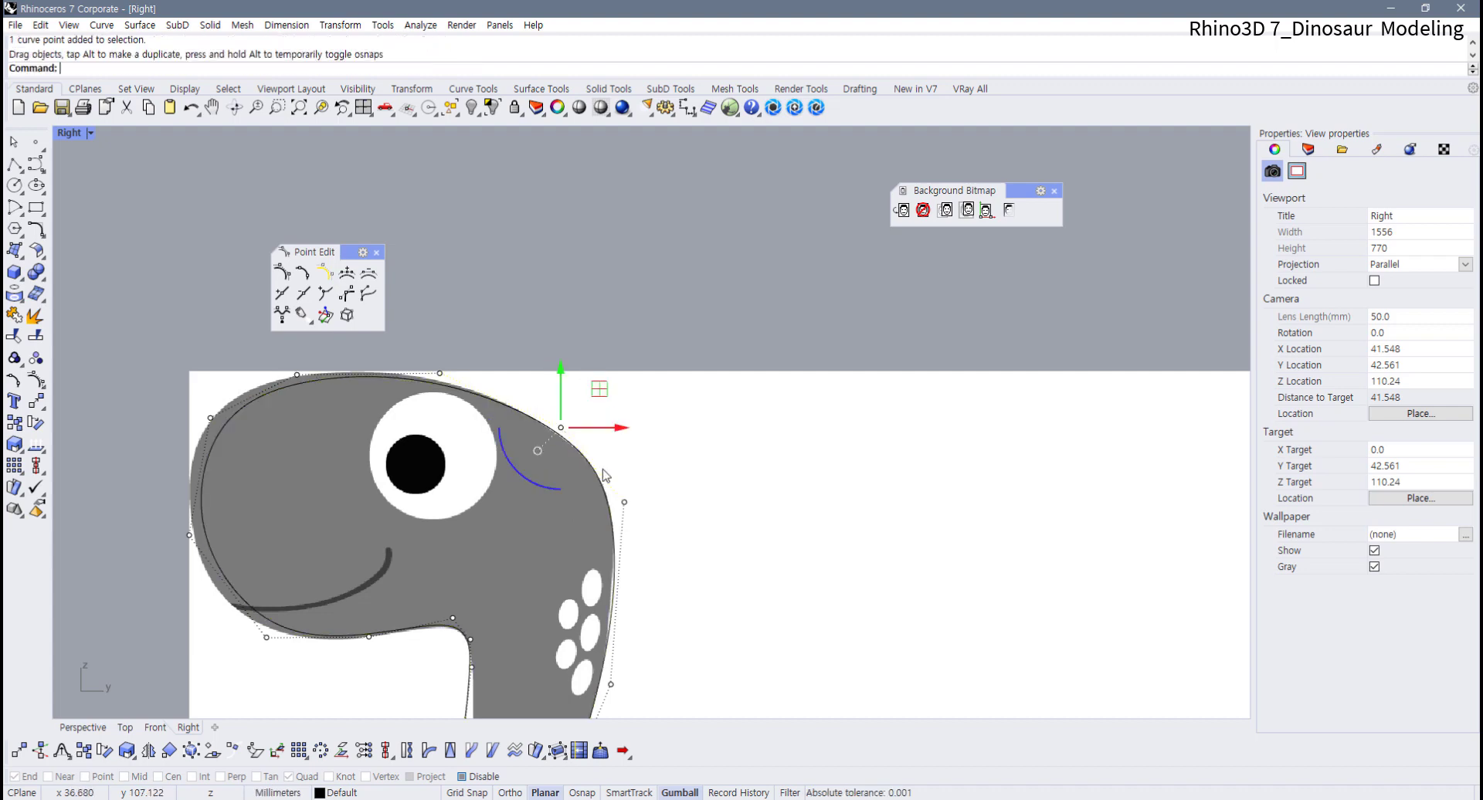
# Move the outline's control points over the top of the head, snout and chin outward onto the image edge
pyautogui.scroll(2, 383, 430)
pyautogui.moveTo(569, 446); pyautogui.dragTo(555, 436)
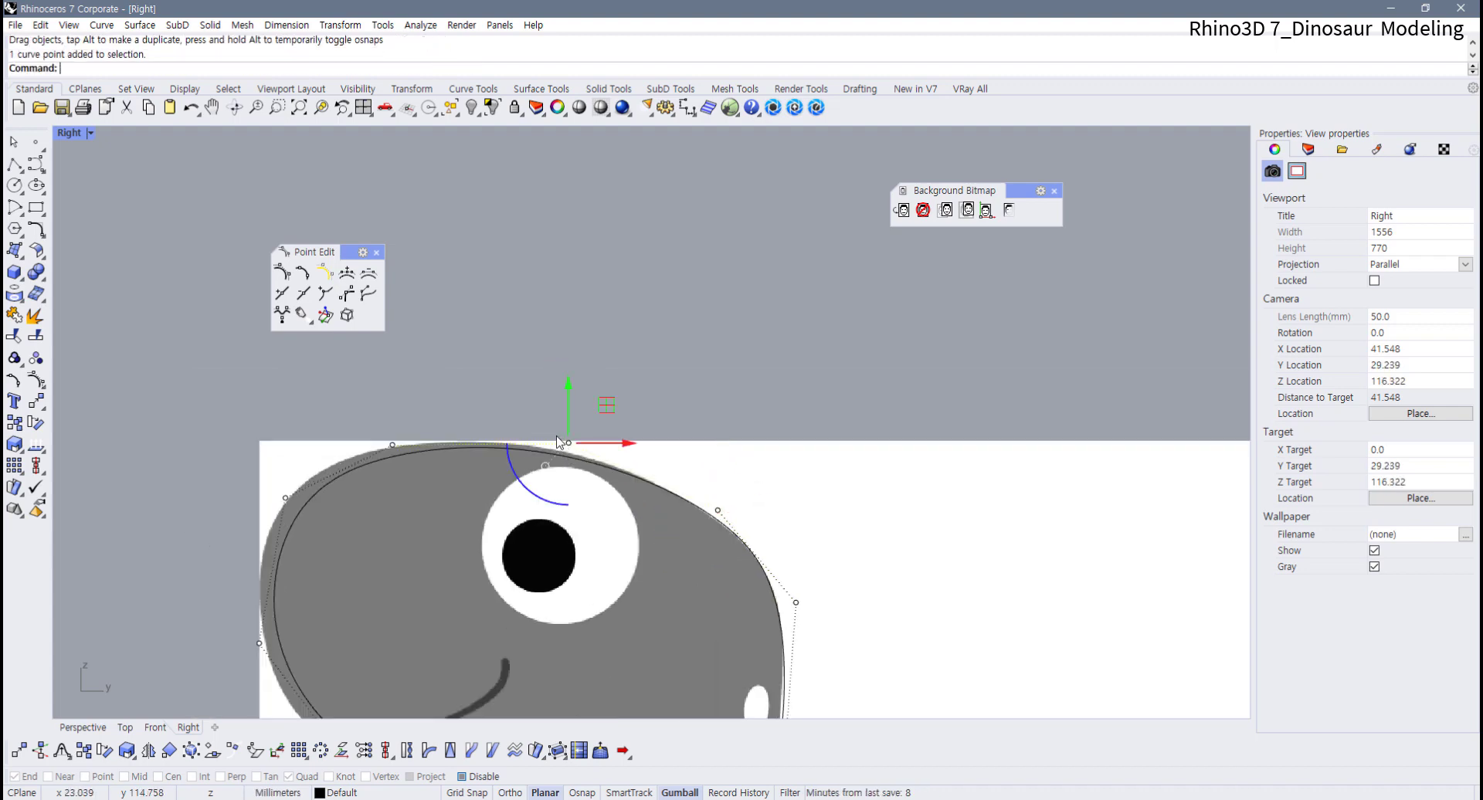
pyautogui.moveTo(393, 448); pyautogui.dragTo(355, 441)
pyautogui.moveTo(285, 498); pyautogui.dragTo(259, 511)
pyautogui.moveTo(259, 670); pyautogui.dragTo(296, 494, button='right')
pyautogui.moveTo(296, 472); pyautogui.dragTo(291, 504)
pyautogui.moveTo(393, 595); pyautogui.dragTo(405, 606)
# Shift the control points down the front of the neck and just below the throat onto the image edge
pyautogui.moveTo(444, 566); pyautogui.dragTo(250, 453, button='right')
pyautogui.scroll(4, 478, 555)
pyautogui.scroll(-3, 477, 553)
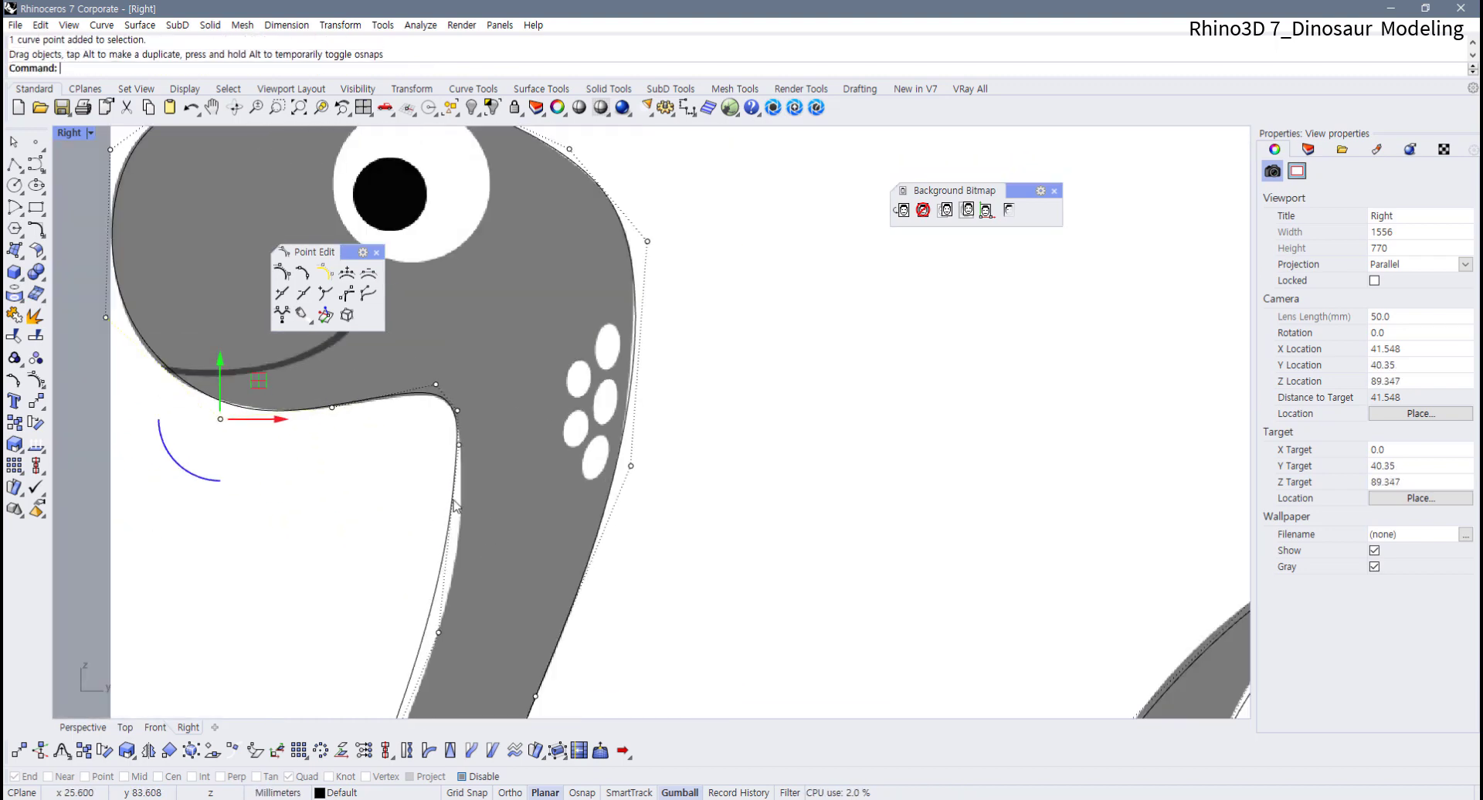
pyautogui.moveTo(456, 450); pyautogui.dragTo(502, 408, button='right')
pyautogui.moveTo(487, 594); pyautogui.dragTo(487, 531, button='right')
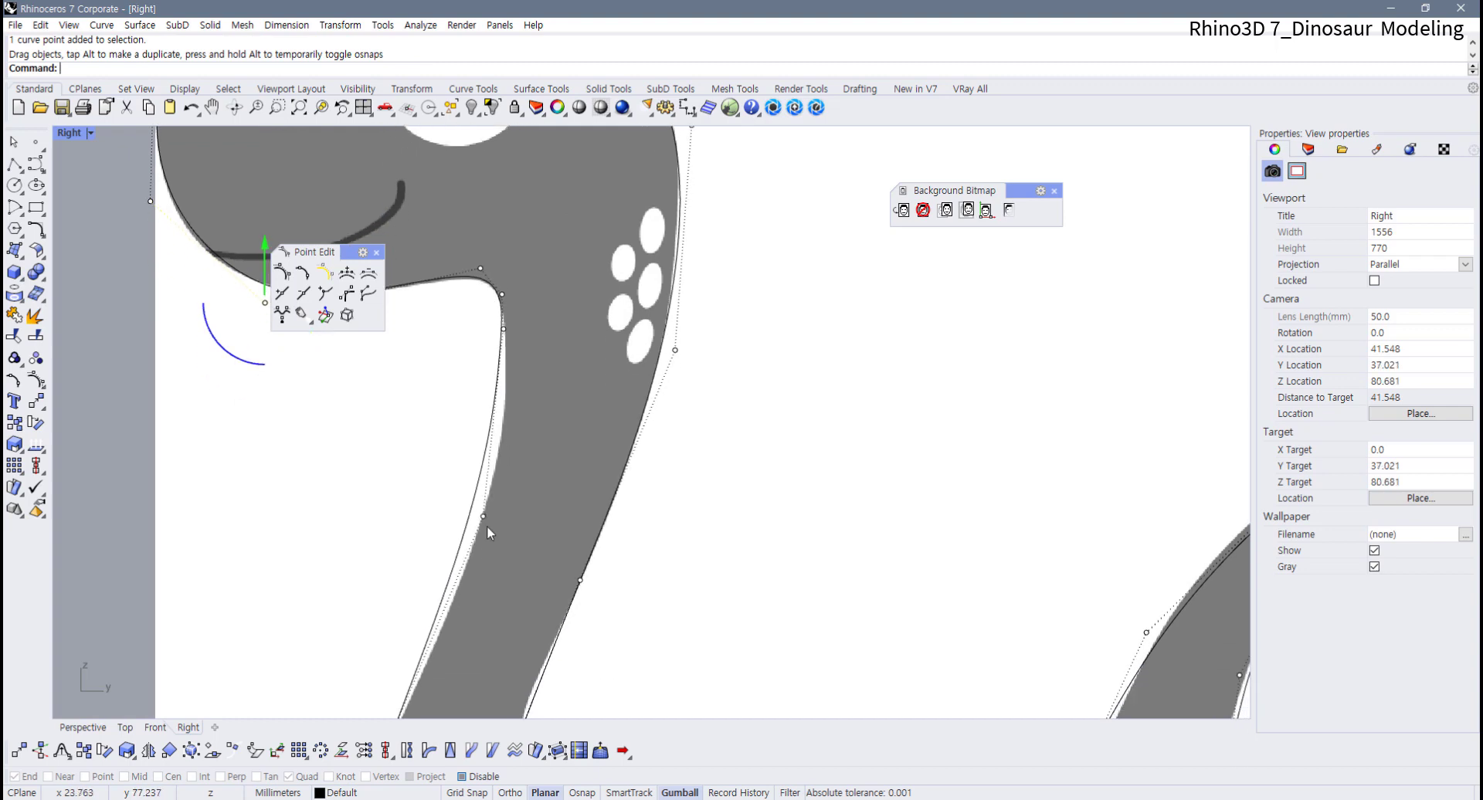
pyautogui.moveTo(484, 513); pyautogui.dragTo(504, 519)
pyautogui.scroll(-3, 479, 568)
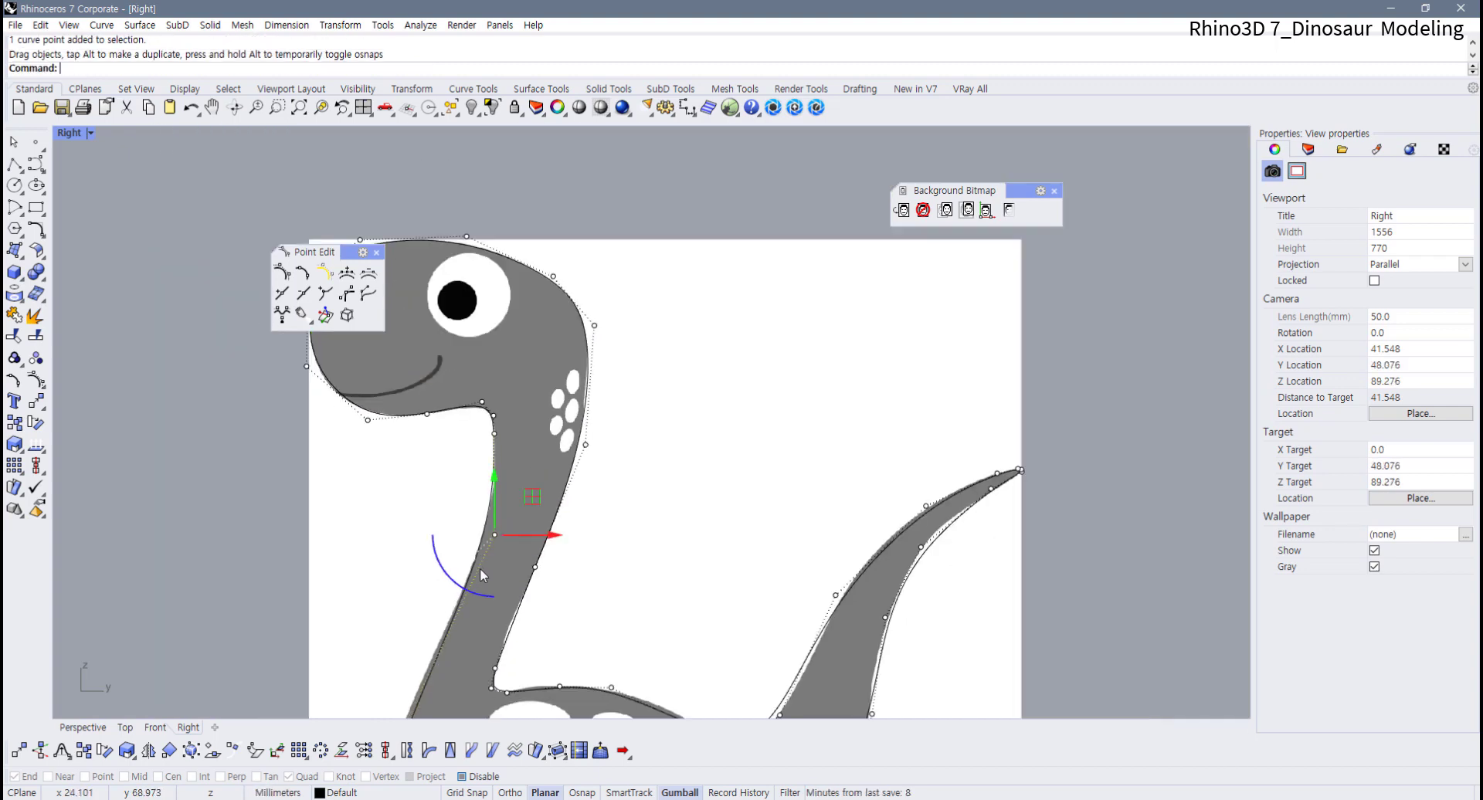
pyautogui.scroll(3, 523, 378)
pyautogui.scroll(6, 515, 376)
pyautogui.moveTo(501, 299); pyautogui.dragTo(509, 300)
# Push the chest control points outward and adjust the point at the front leg to follow the body edge
pyautogui.scroll(-4, 487, 525)
pyautogui.moveTo(484, 545); pyautogui.dragTo(591, 270, button='right')
pyautogui.scroll(-8, 517, 518)
pyautogui.moveTo(516, 517); pyautogui.dragTo(551, 375, button='right')
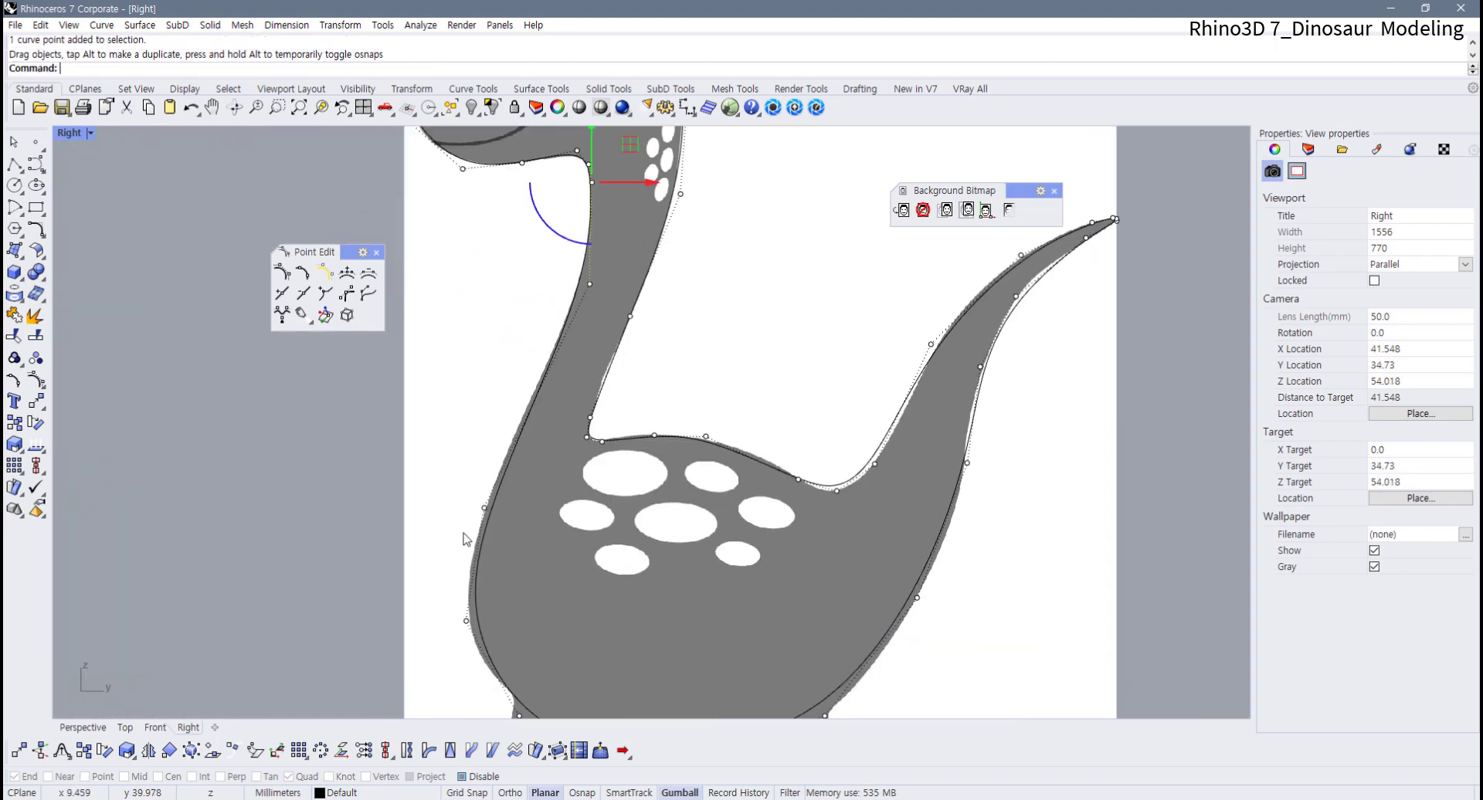
pyautogui.moveTo(485, 510); pyautogui.dragTo(443, 512)
pyautogui.scroll(4, 423, 503)
pyautogui.scroll(-3, 413, 520)
pyautogui.scroll(2, 498, 526)
pyautogui.scroll(-2, 598, 526)
pyautogui.moveTo(604, 530); pyautogui.dragTo(479, 572, button='right')
pyautogui.scroll(2, 479, 572)
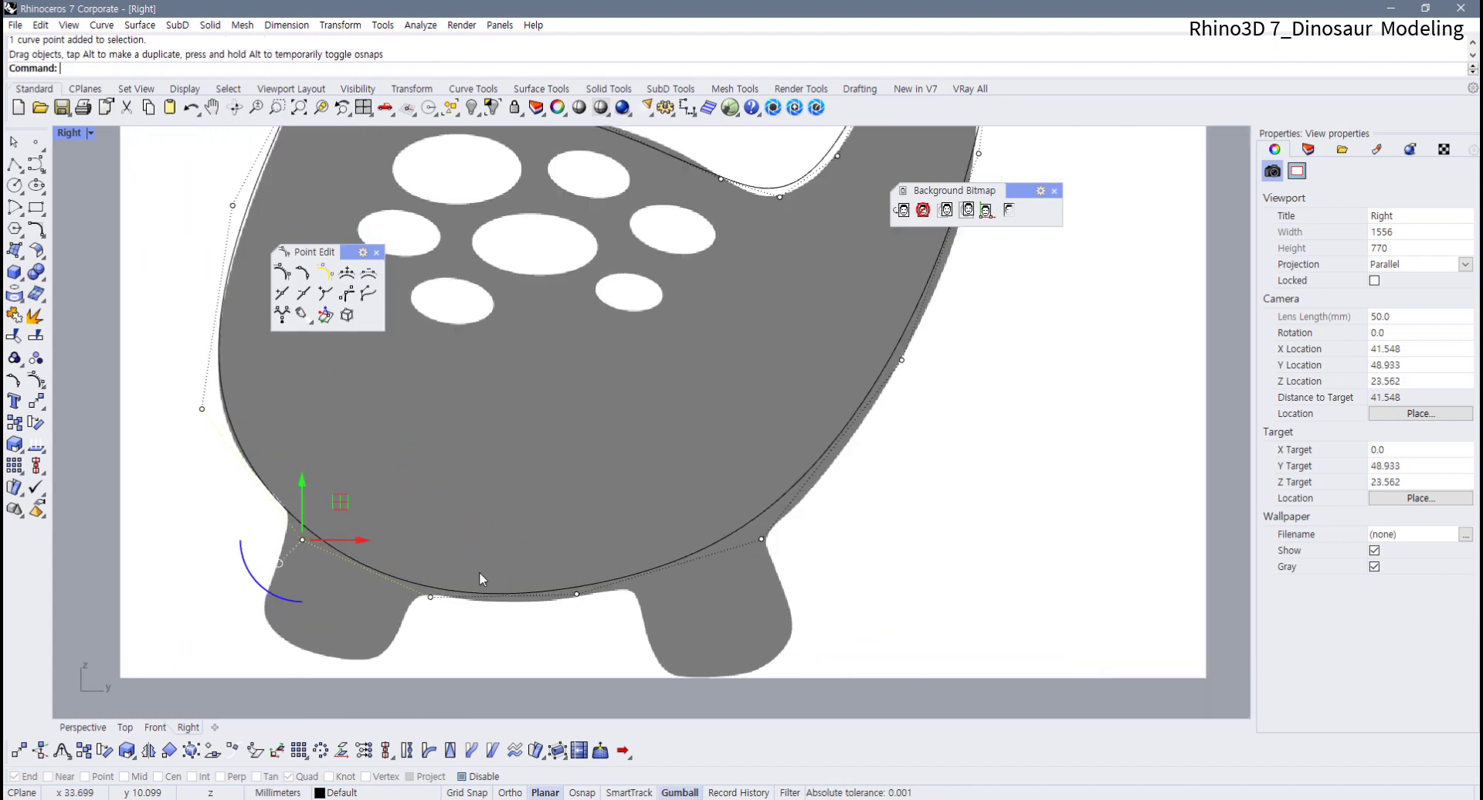
# Lower the belly control points between the legs and move the point at the rear leg outward
pyautogui.moveTo(433, 603); pyautogui.dragTo(439, 613)
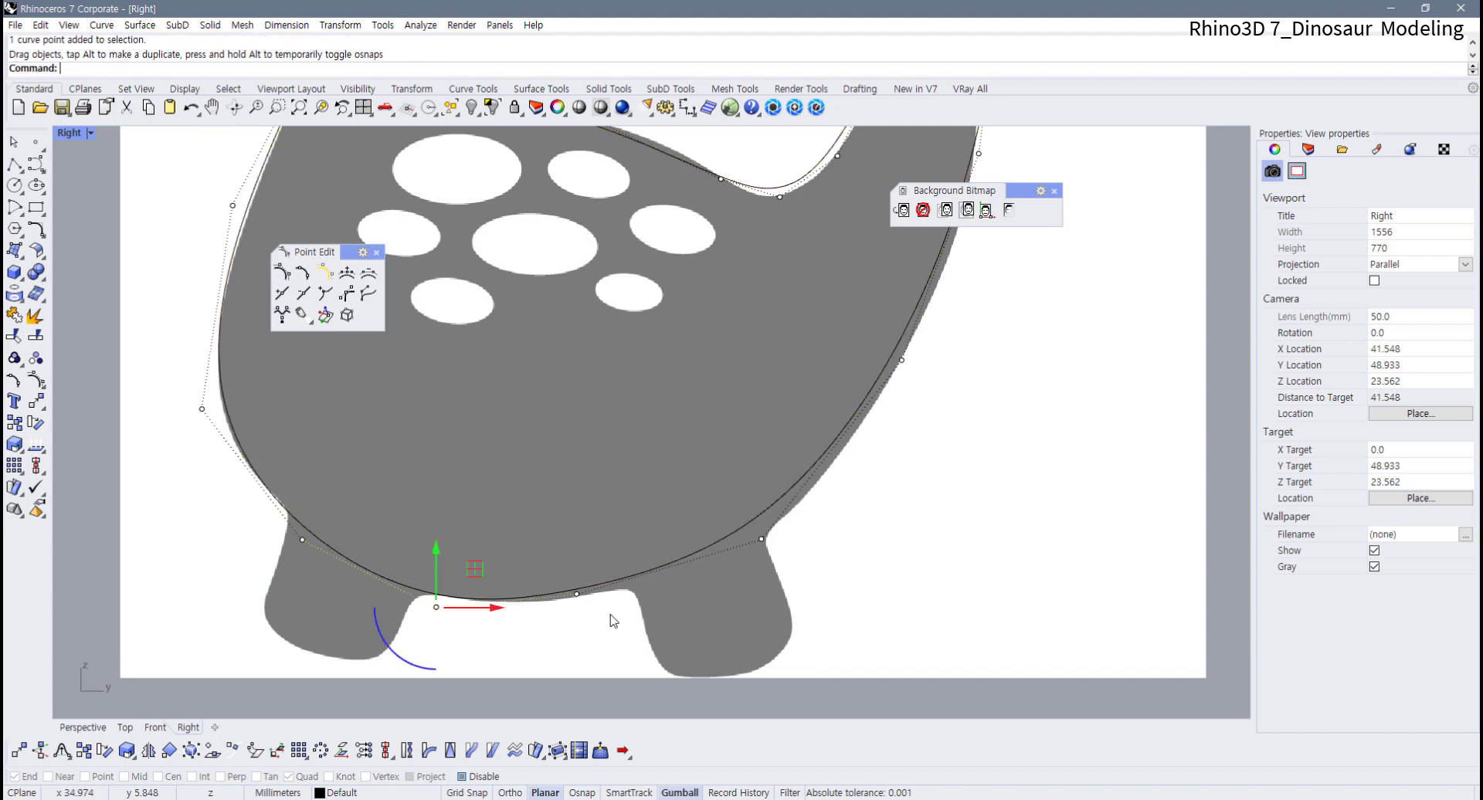
pyautogui.moveTo(577, 595); pyautogui.dragTo(606, 599)
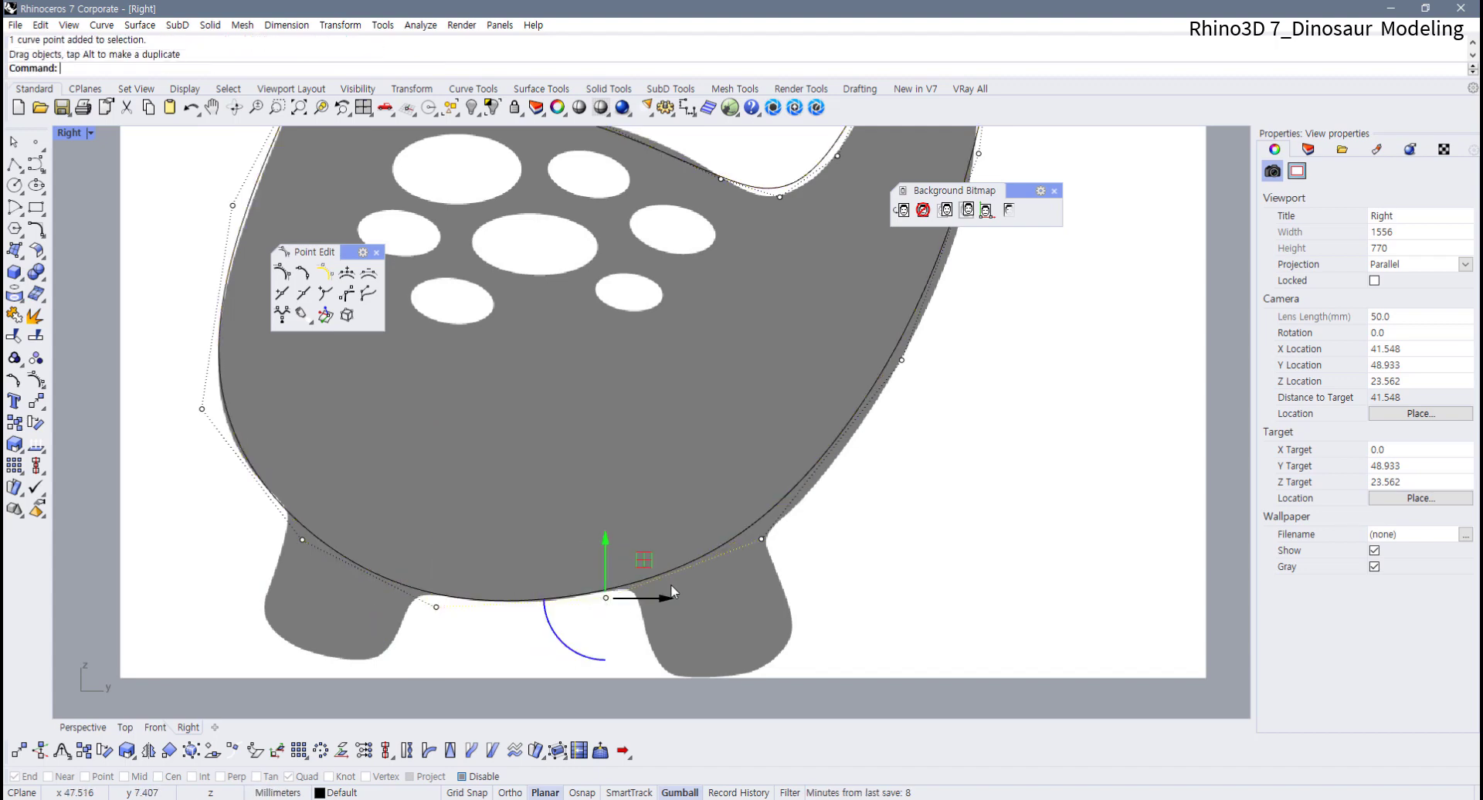
pyautogui.moveTo(737, 550); pyautogui.dragTo(531, 622, button='right')
pyautogui.click(532, 622)
pyautogui.moveTo(525, 609); pyautogui.dragTo(546, 605)
# Move the rump control point outward and nudge the one below the tail base slightly downward
pyautogui.moveTo(635, 503); pyautogui.dragTo(536, 639, button='right')
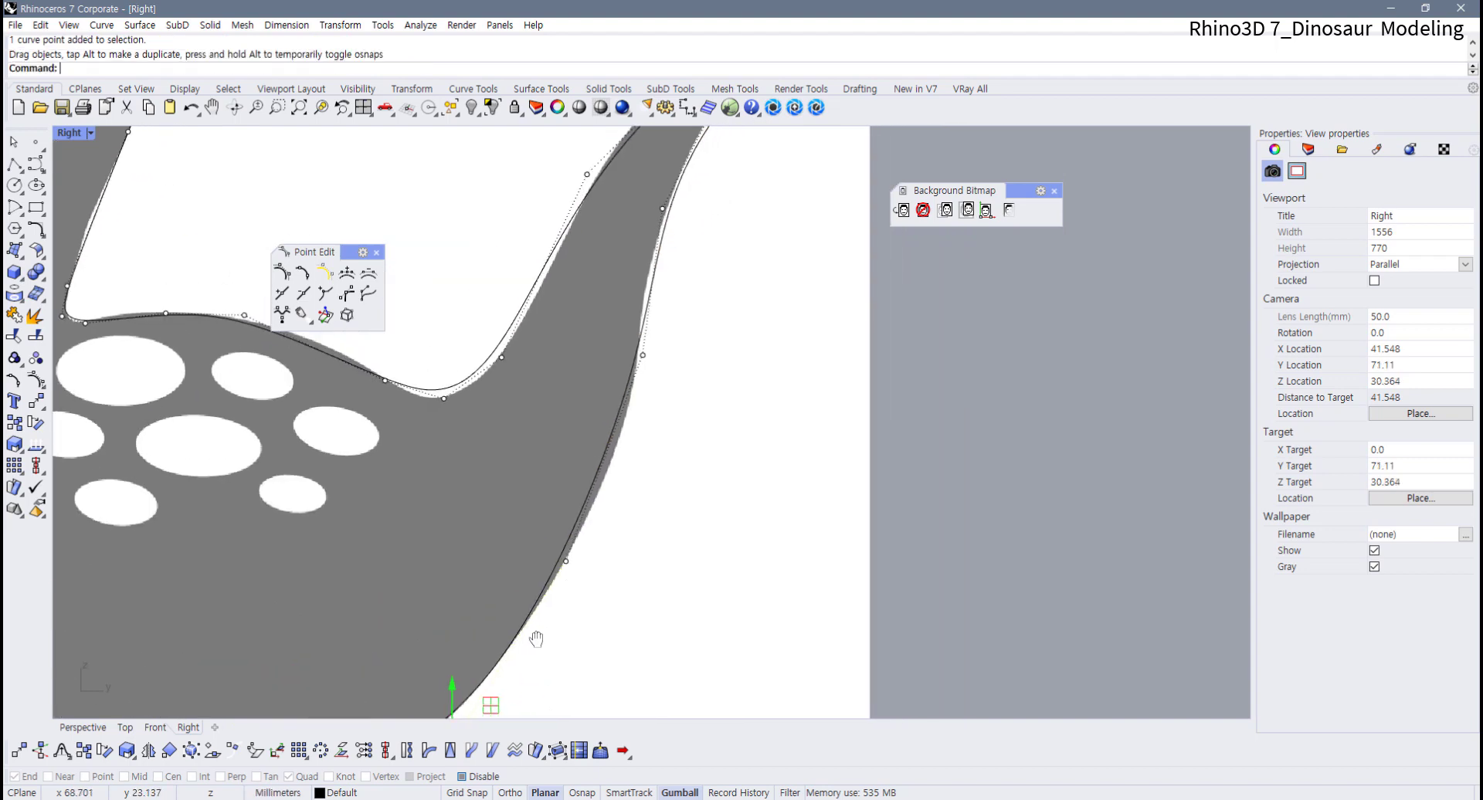
pyautogui.moveTo(564, 561); pyautogui.dragTo(580, 545)
pyautogui.moveTo(635, 410); pyautogui.dragTo(544, 578, button='right')
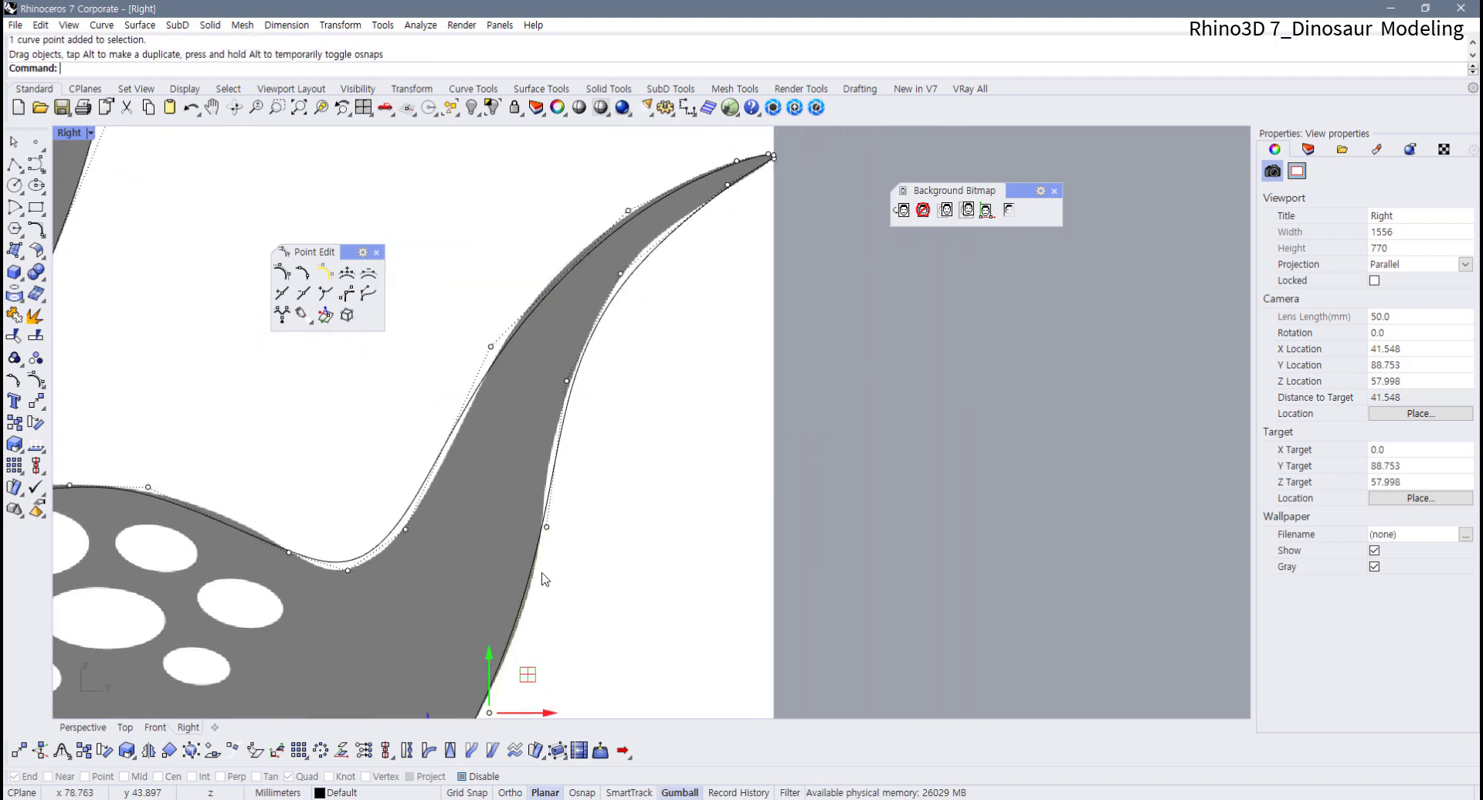
pyautogui.scroll(3, 590, 467)
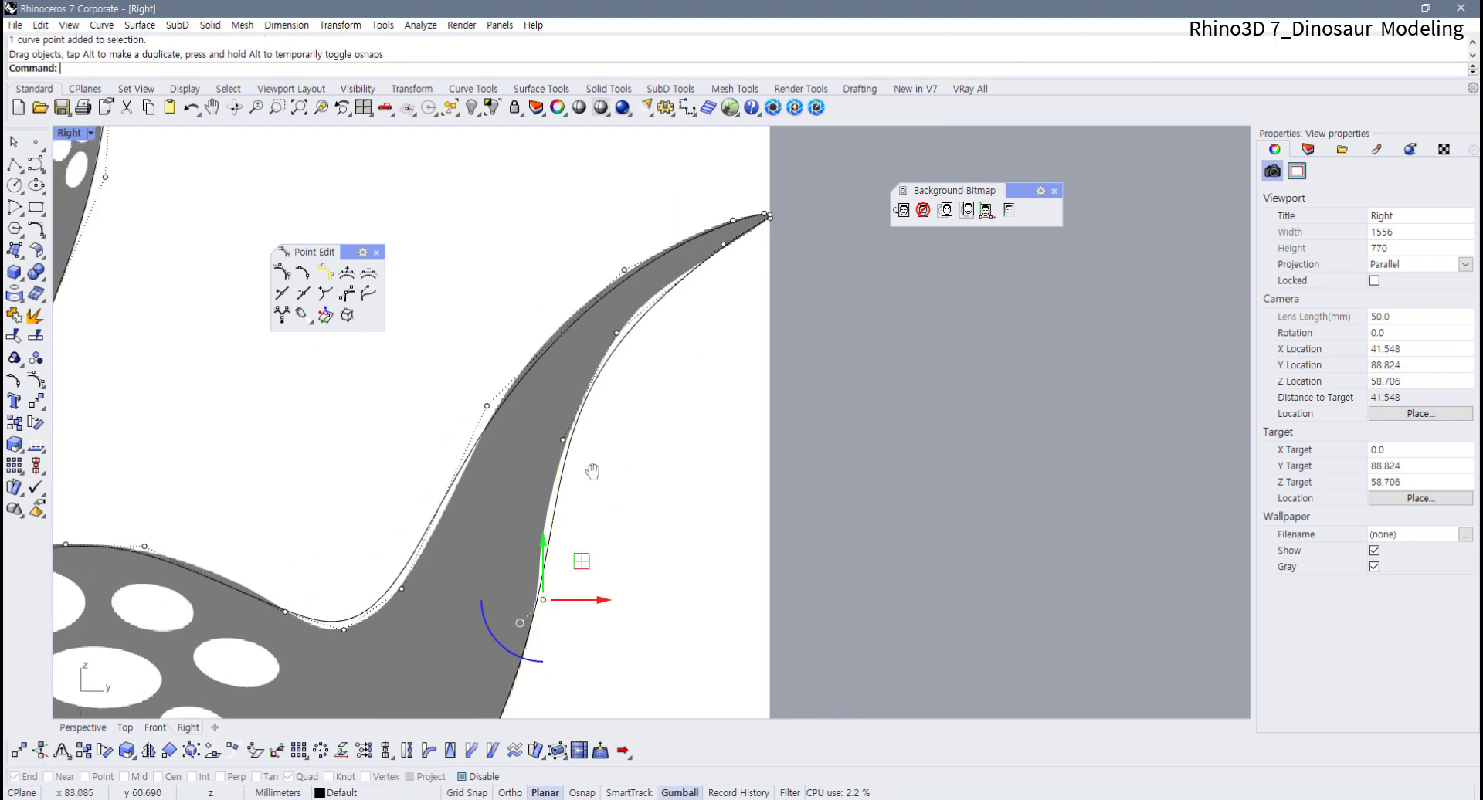
# Fit the control points near the tail tip and push the upper mid-tail point outward beyond the image edge
pyautogui.moveTo(553, 452); pyautogui.dragTo(609, 392)
pyautogui.scroll(-3, 526, 481)
pyautogui.scroll(3, 541, 433)
pyautogui.scroll(2, 547, 435)
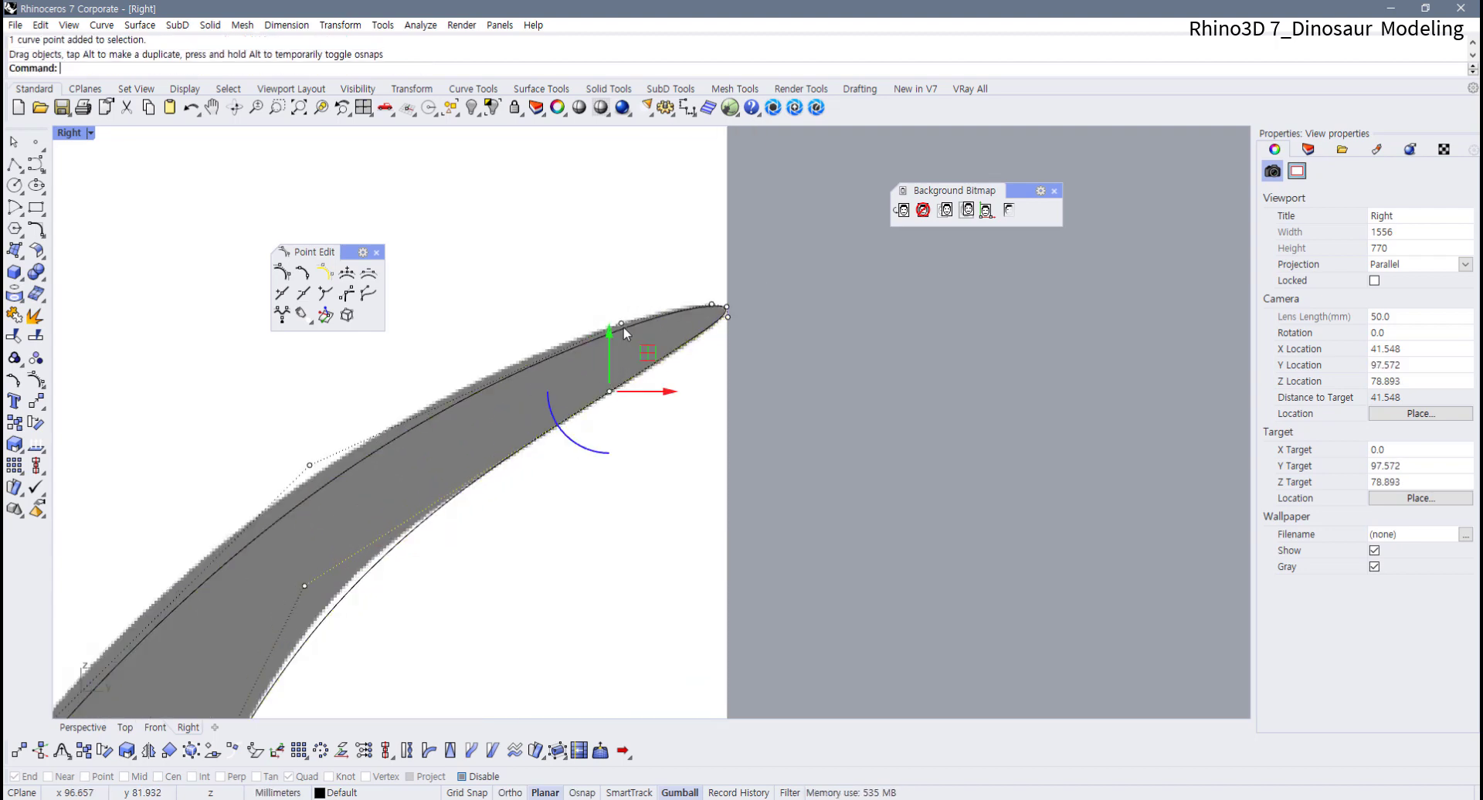
pyautogui.moveTo(621, 324); pyautogui.dragTo(609, 321)
pyautogui.moveTo(440, 423); pyautogui.dragTo(490, 397, button='right')
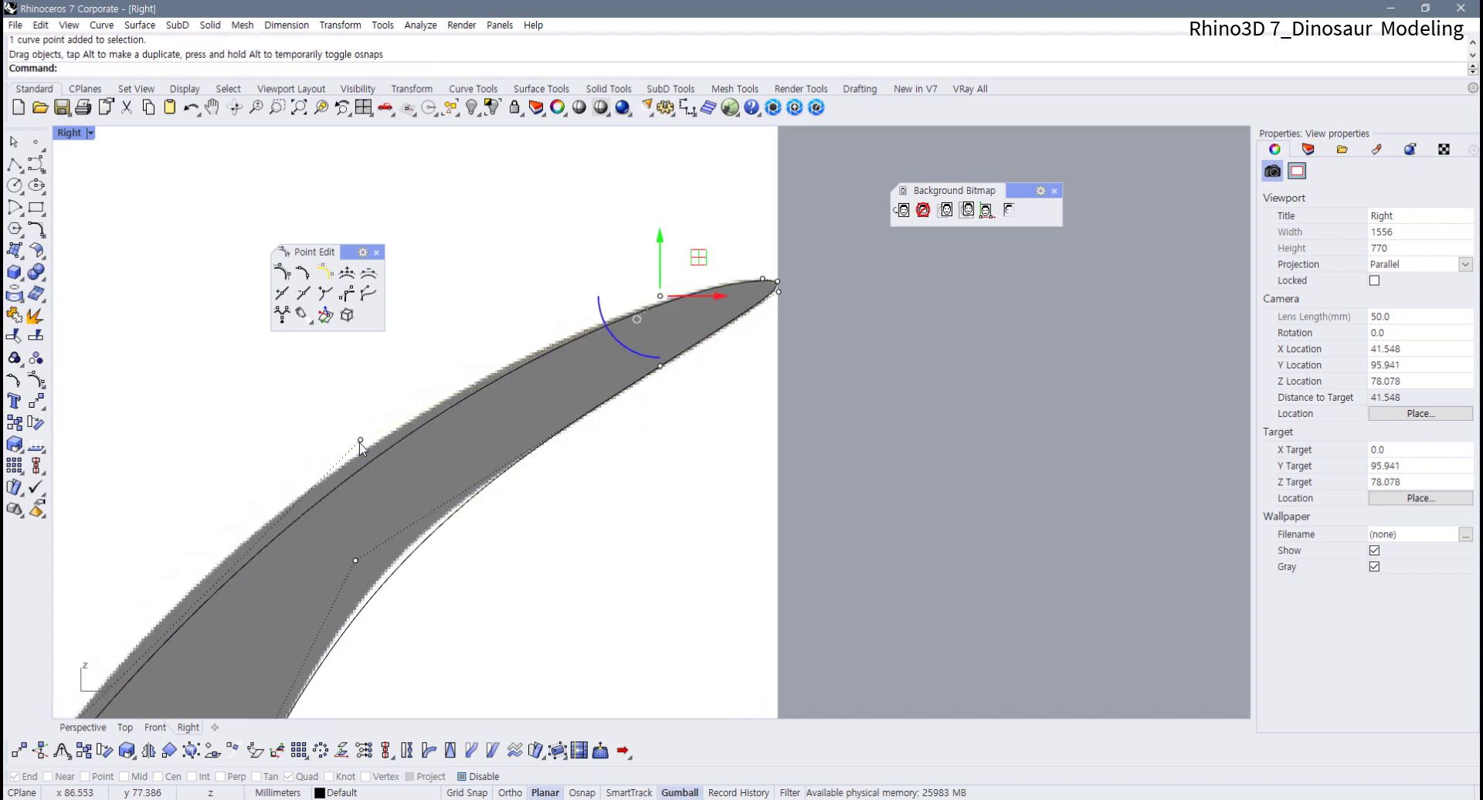
pyautogui.moveTo(360, 445); pyautogui.dragTo(337, 428)
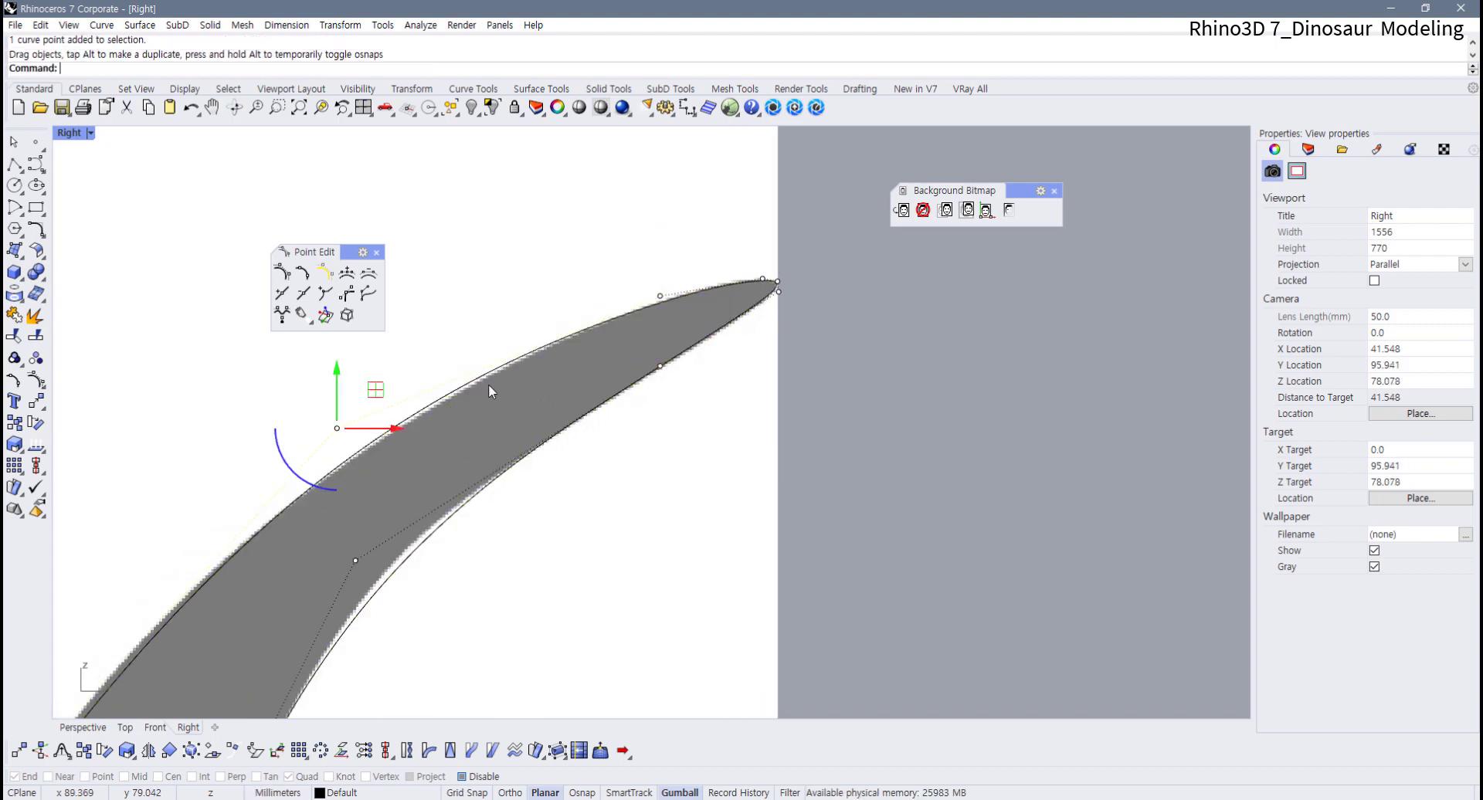
# Move the control points along the middle of the tail's underside inward to match the image edge
pyautogui.moveTo(488, 390); pyautogui.dragTo(534, 434, button='right')
pyautogui.moveTo(535, 433); pyautogui.dragTo(529, 427)
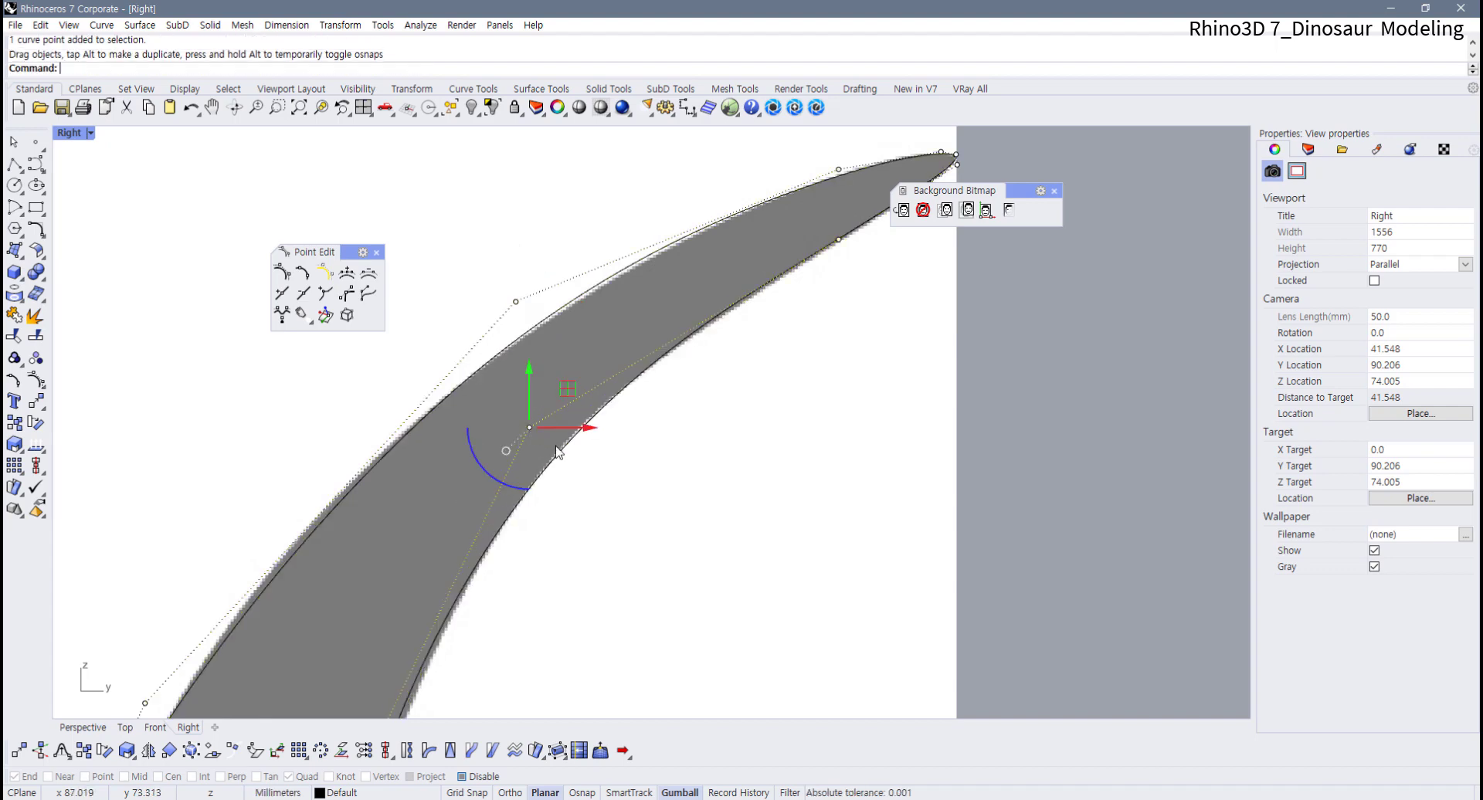
pyautogui.scroll(-4, 556, 448)
pyautogui.moveTo(479, 584); pyautogui.dragTo(592, 399, button='right')
pyautogui.moveTo(515, 529); pyautogui.dragTo(537, 496)
pyautogui.scroll(-6, 596, 519)
pyautogui.moveTo(554, 686); pyautogui.dragTo(498, 508, button='right')
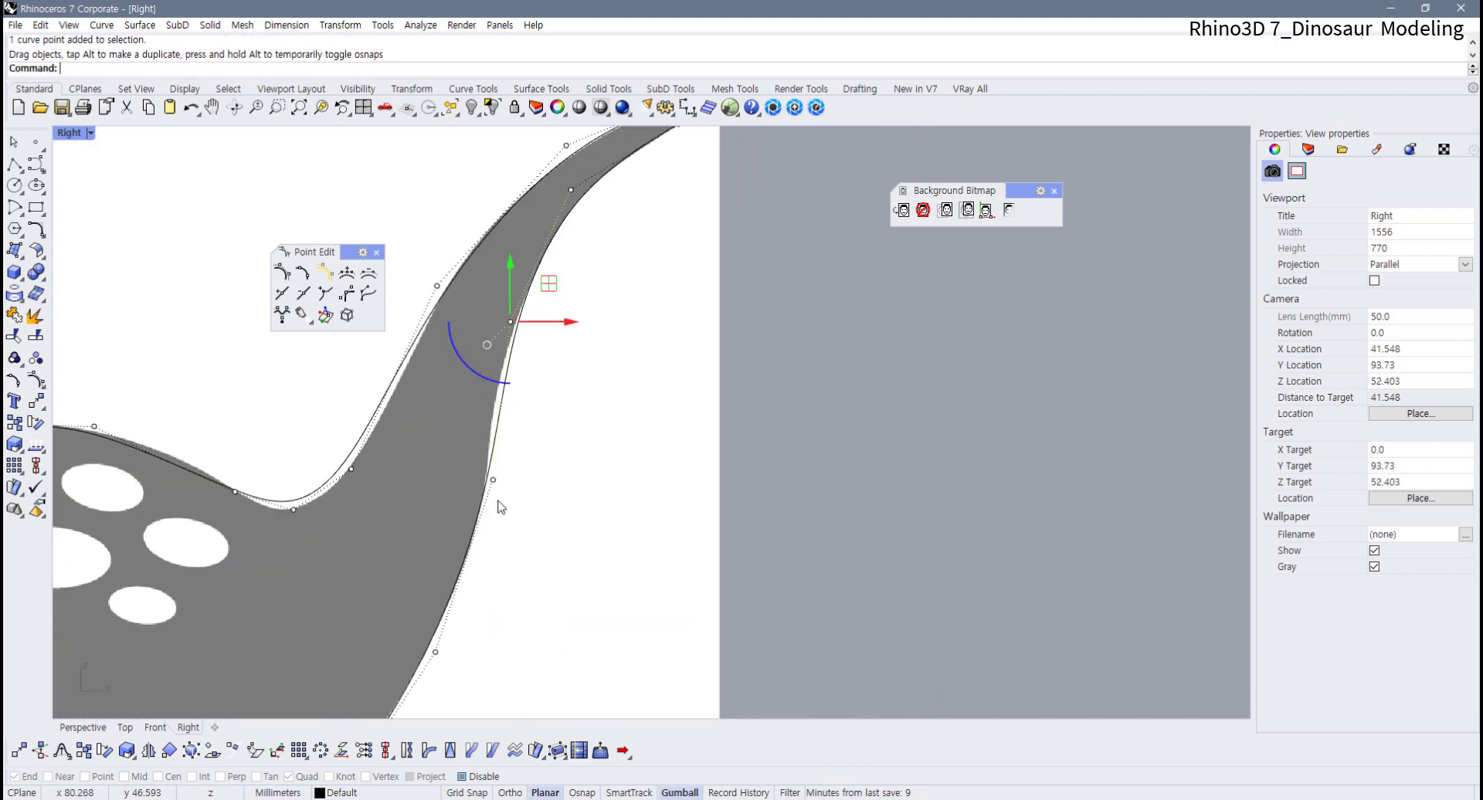
pyautogui.scroll(2, 496, 501)
pyautogui.click(553, 455)
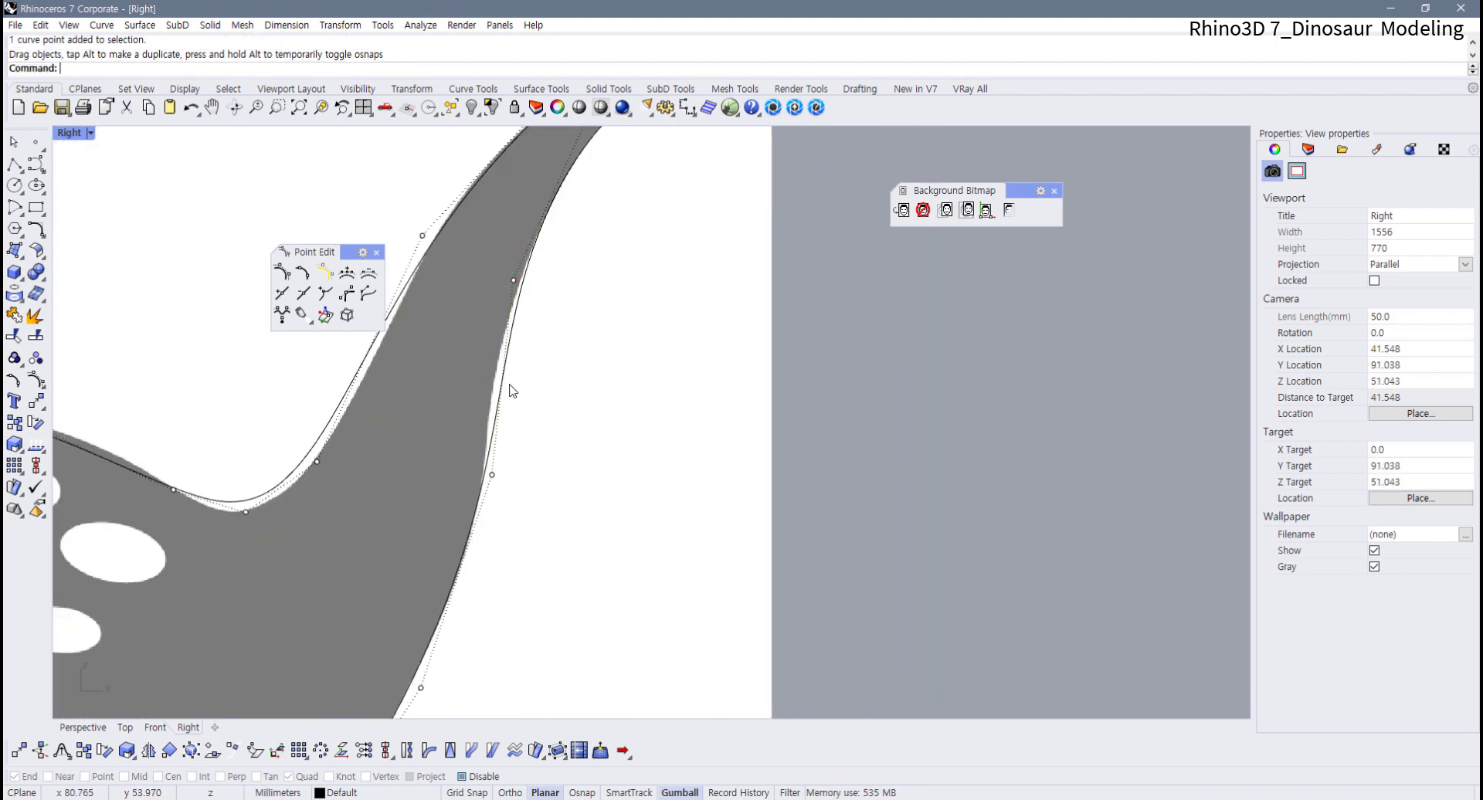
# Insert a knot in the outline at the tail's lower underside and fit the surrounding control points to the edge
pyautogui.click(325, 316)
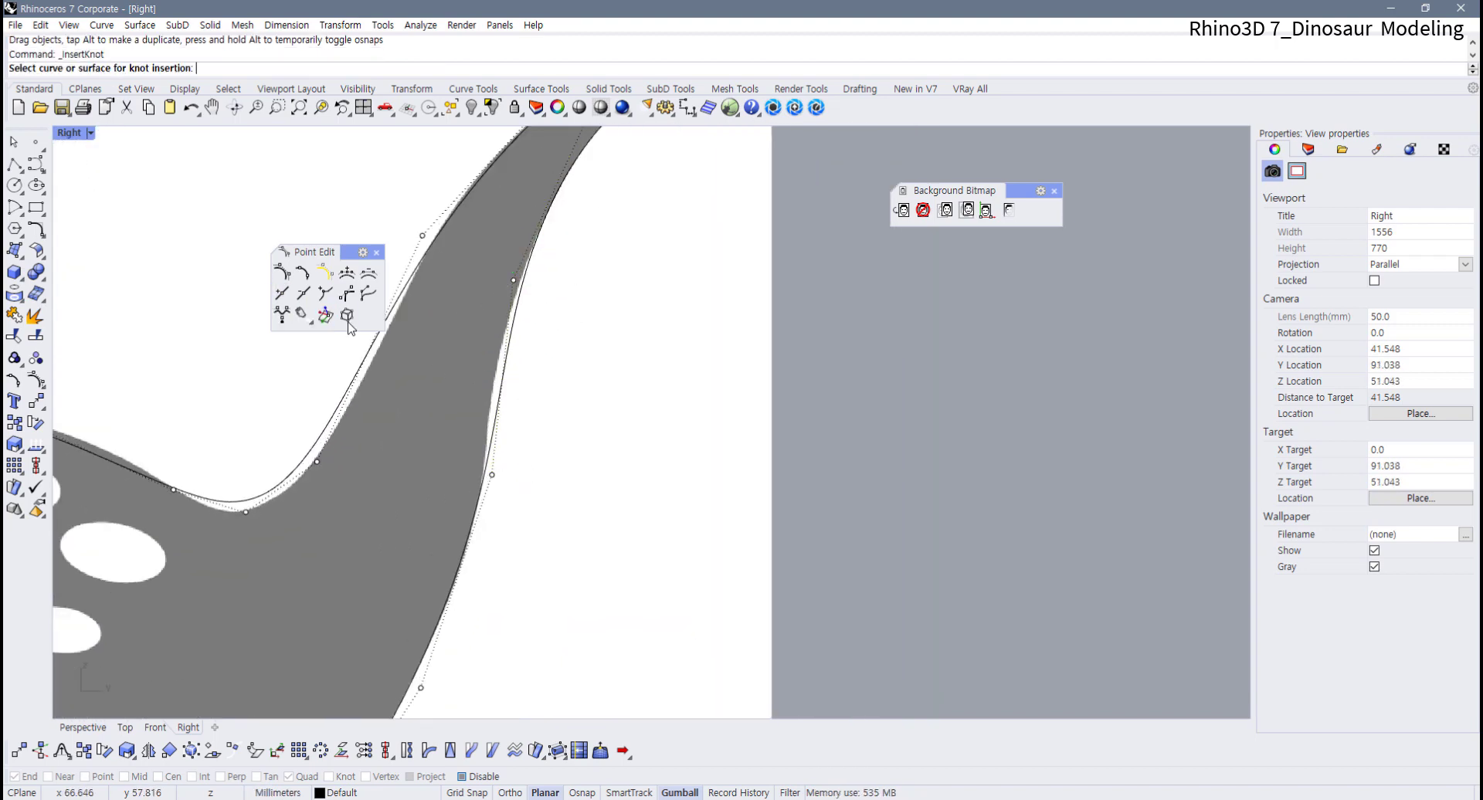
pyautogui.click(498, 363)
pyautogui.click(500, 367)
pyautogui.press('Return')
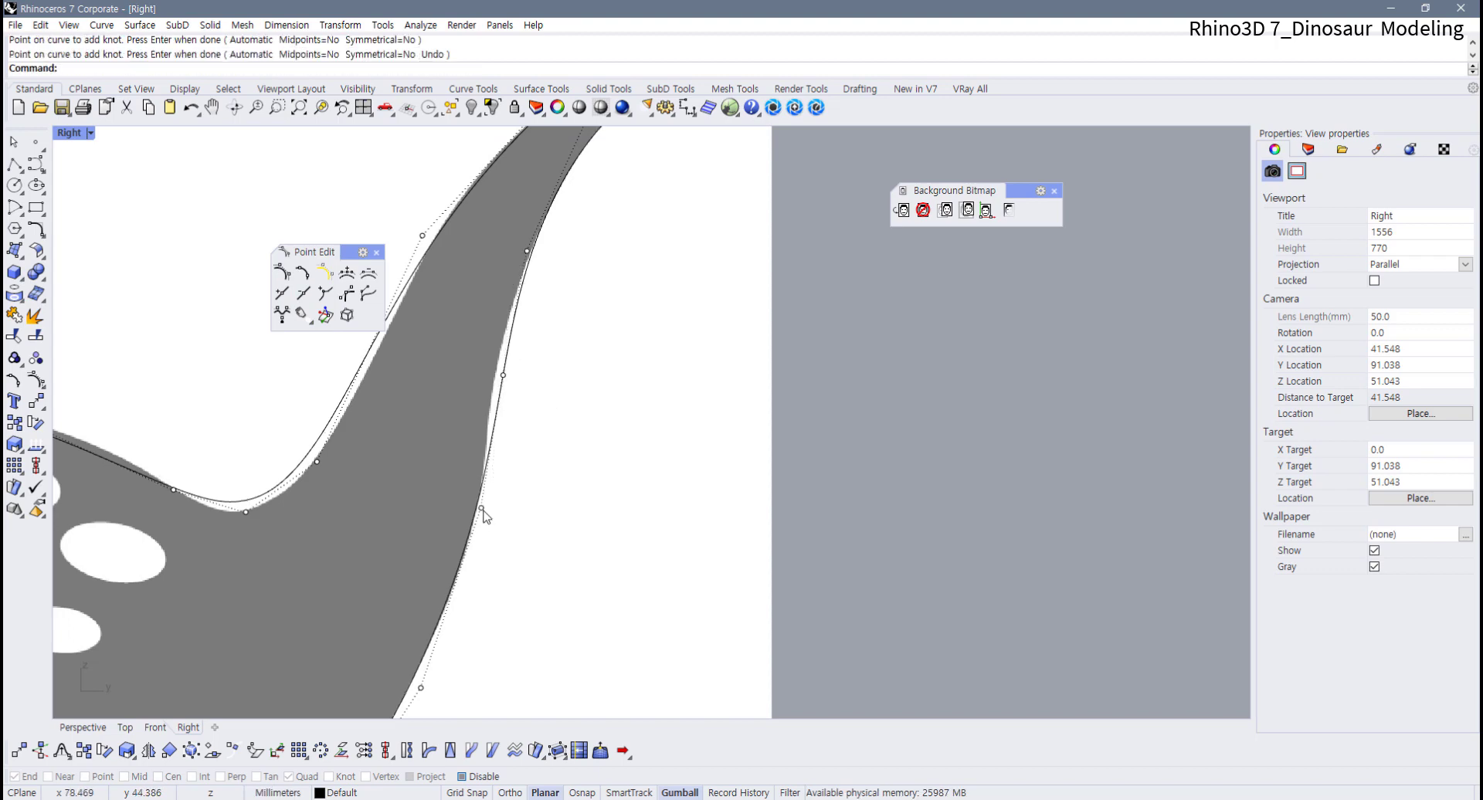
pyautogui.moveTo(482, 509); pyautogui.dragTo(480, 530)
pyautogui.scroll(2, 480, 530)
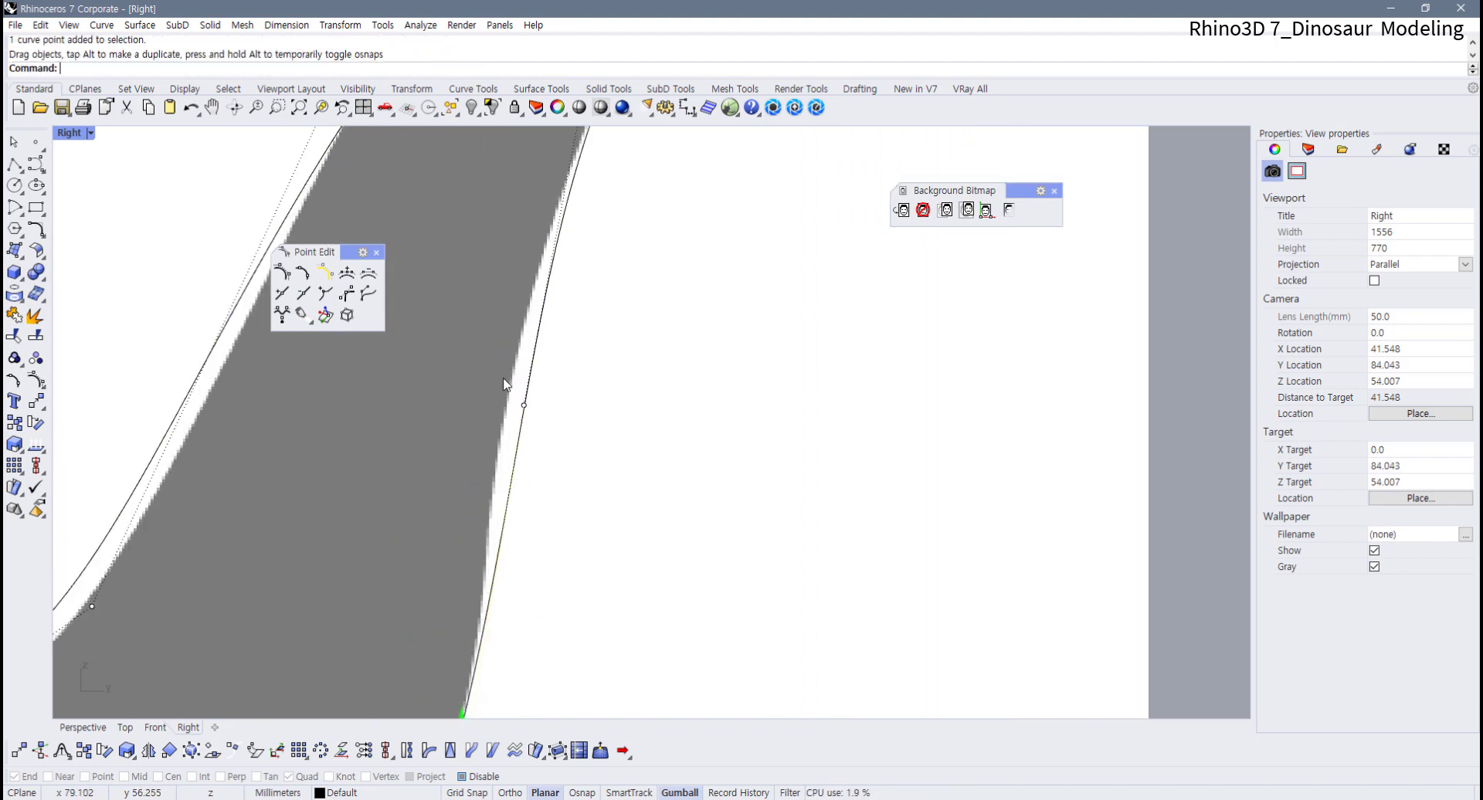
pyautogui.moveTo(524, 405); pyautogui.dragTo(504, 387)
pyautogui.scroll(-6, 503, 387)
pyautogui.moveTo(526, 397); pyautogui.dragTo(543, 305, button='right')
pyautogui.moveTo(498, 502); pyautogui.dragTo(508, 496)
# Lower the two control points in the hollow between the back and the tail onto the image edge
pyautogui.scroll(-6, 510, 496)
pyautogui.moveTo(538, 437); pyautogui.dragTo(543, 595, button='right')
pyautogui.scroll(4, 543, 595)
pyautogui.moveTo(454, 471); pyautogui.dragTo(509, 494, button='right')
pyautogui.moveTo(397, 624); pyautogui.dragTo(446, 519, button='right')
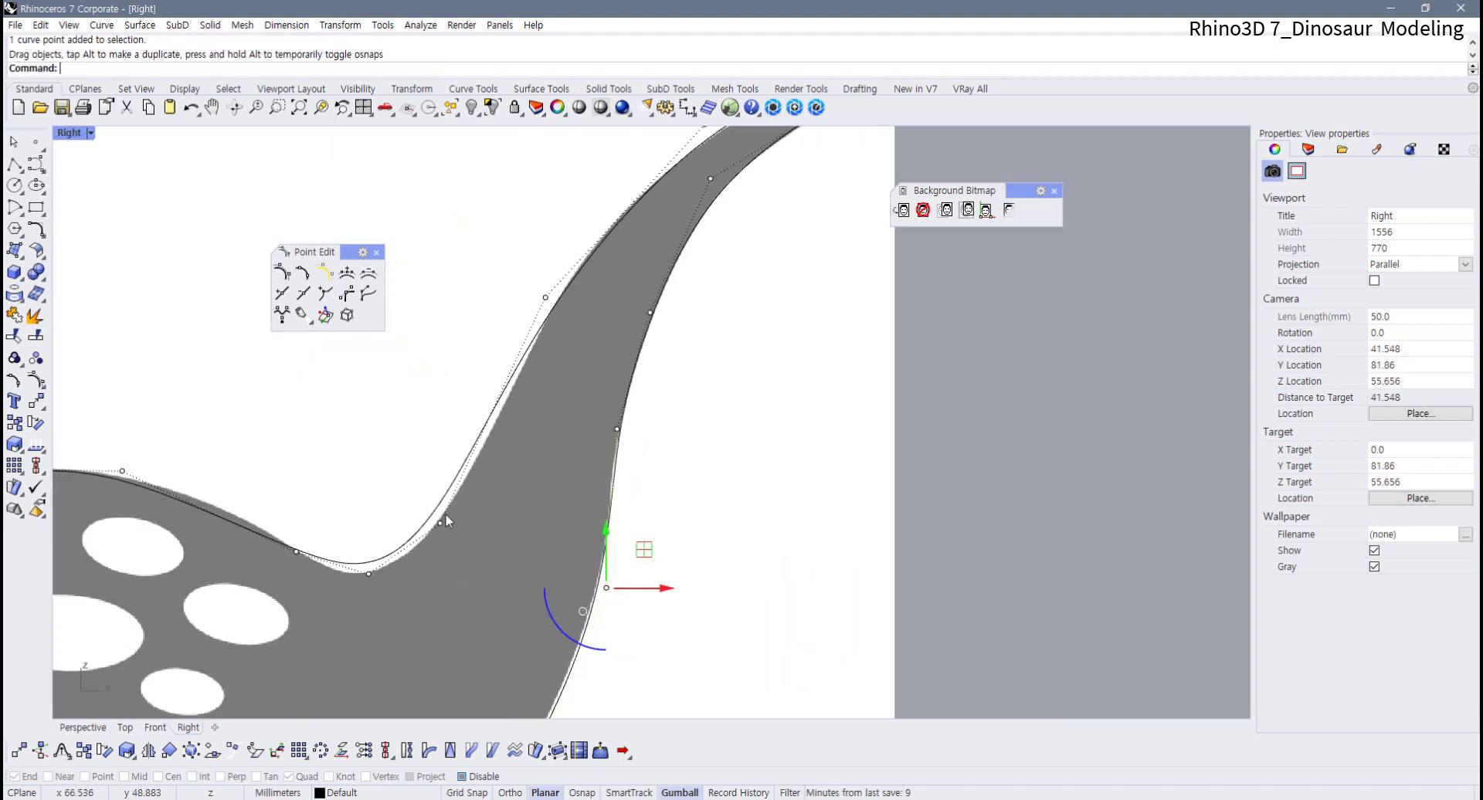
pyautogui.moveTo(440, 527); pyautogui.dragTo(446, 539)
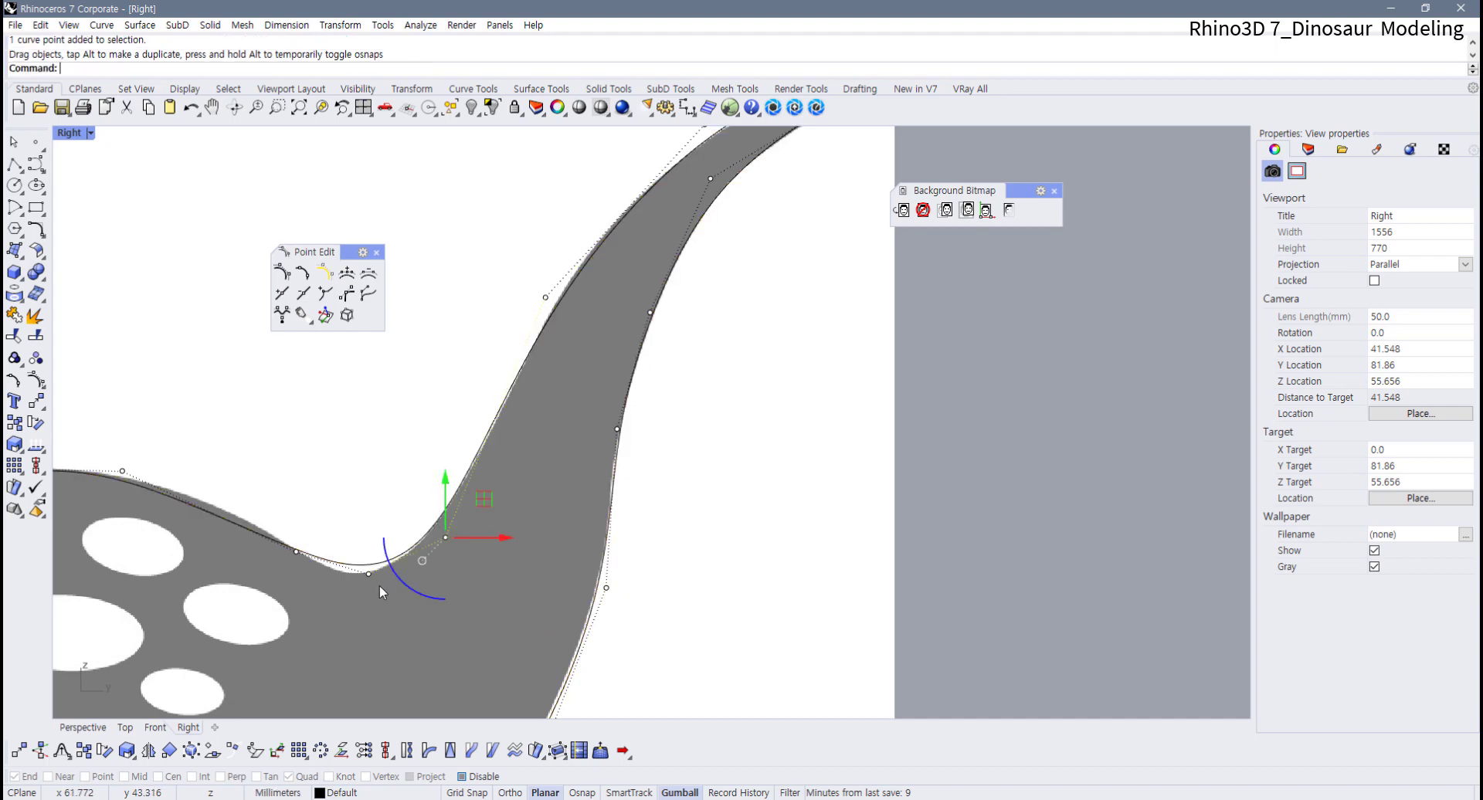
pyautogui.click(367, 576)
pyautogui.moveTo(366, 576); pyautogui.dragTo(355, 587)
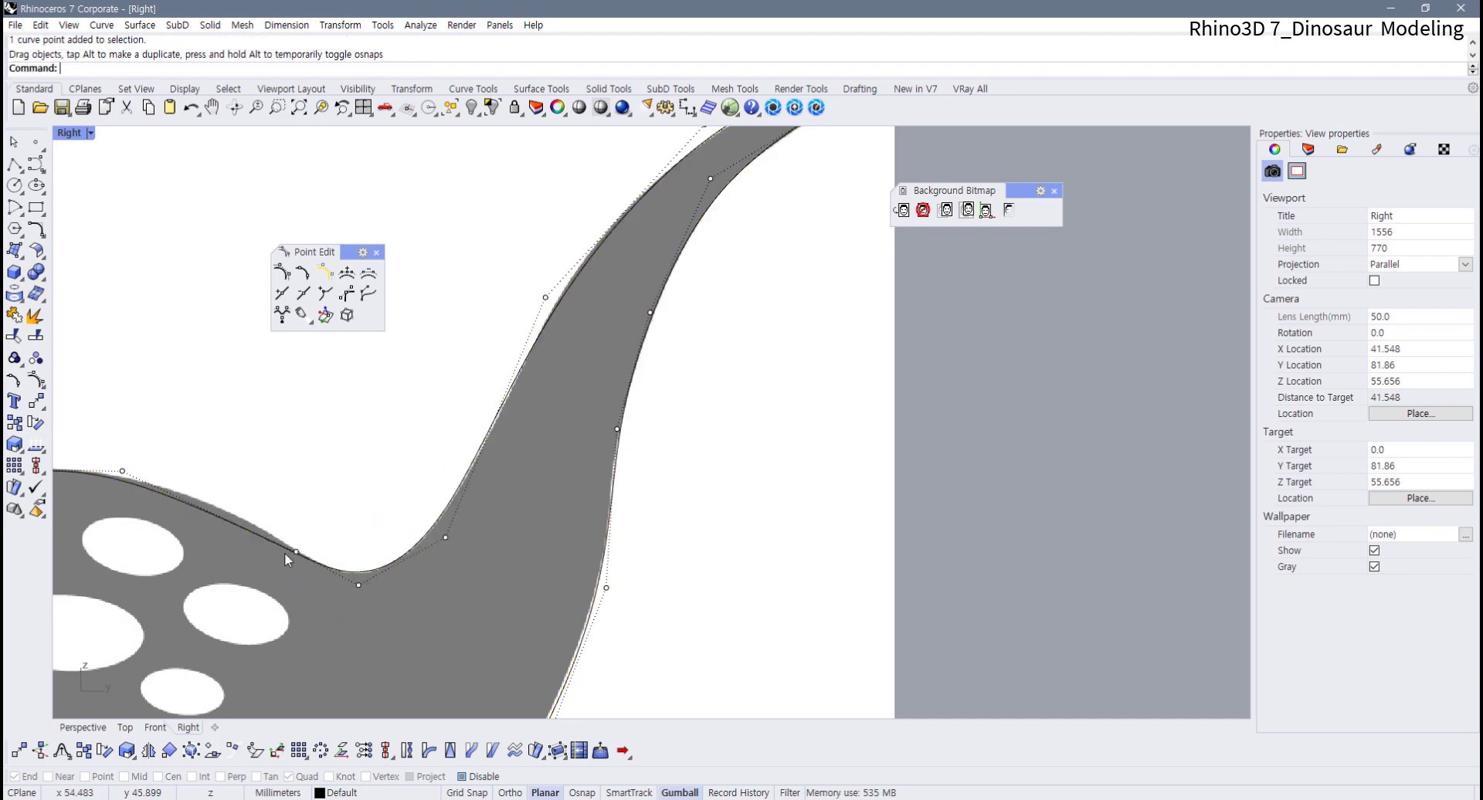
# Adjust the control points along the rear slope and top of the back to follow the image edge
pyautogui.moveTo(284, 553); pyautogui.dragTo(346, 516, button='right')
pyautogui.moveTo(300, 482); pyautogui.dragTo(365, 486)
pyautogui.moveTo(203, 476); pyautogui.dragTo(209, 466)
pyautogui.scroll(-5, 208, 471)
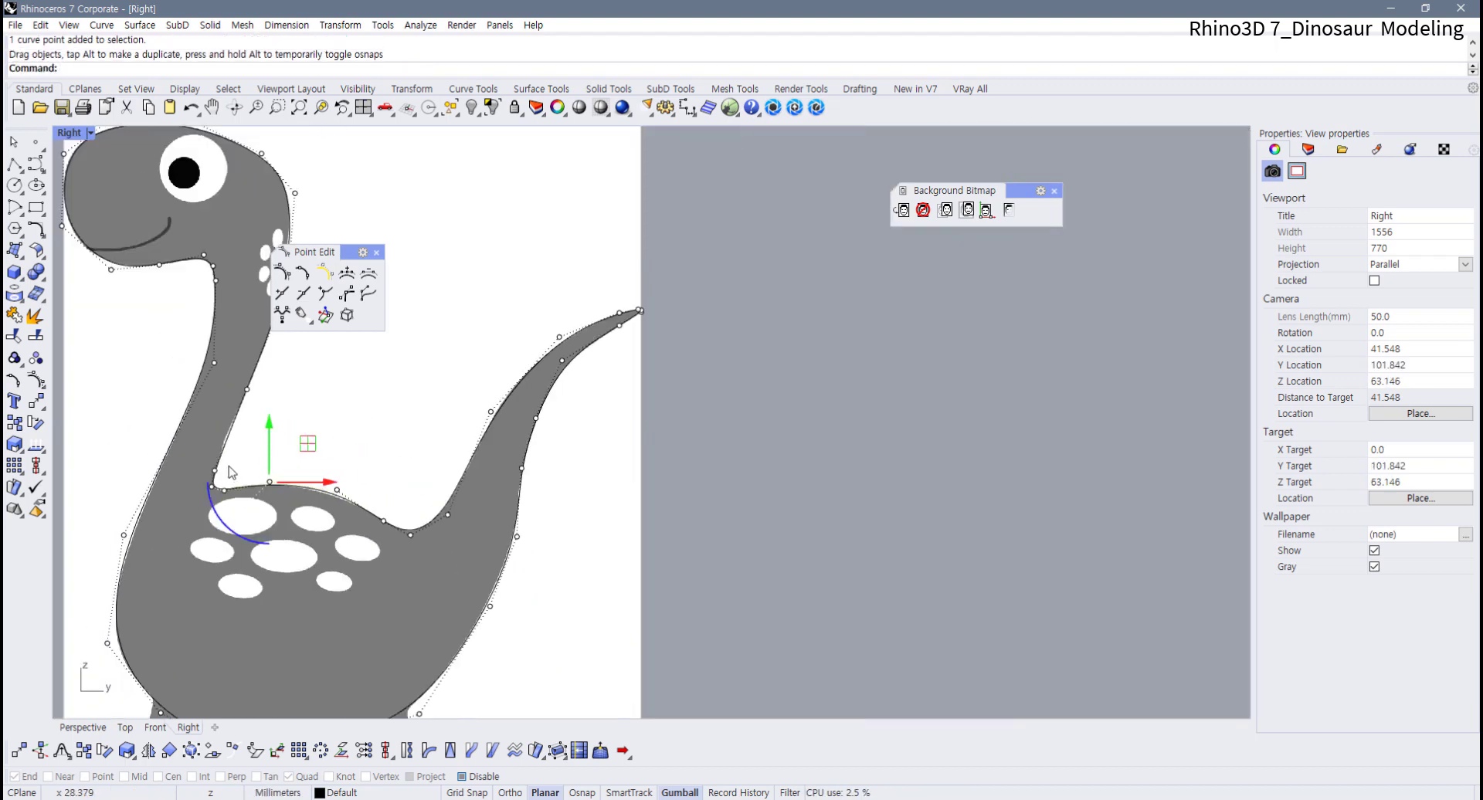
# Reposition the control points around the corner where the back of the neck meets the body to tighten the bend
pyautogui.scroll(4, 210, 498)
pyautogui.scroll(2, 197, 532)
pyautogui.moveTo(183, 583); pyautogui.dragTo(189, 559)
pyautogui.moveTo(272, 563); pyautogui.dragTo(292, 470, button='right')
pyautogui.scroll(8, 207, 530)
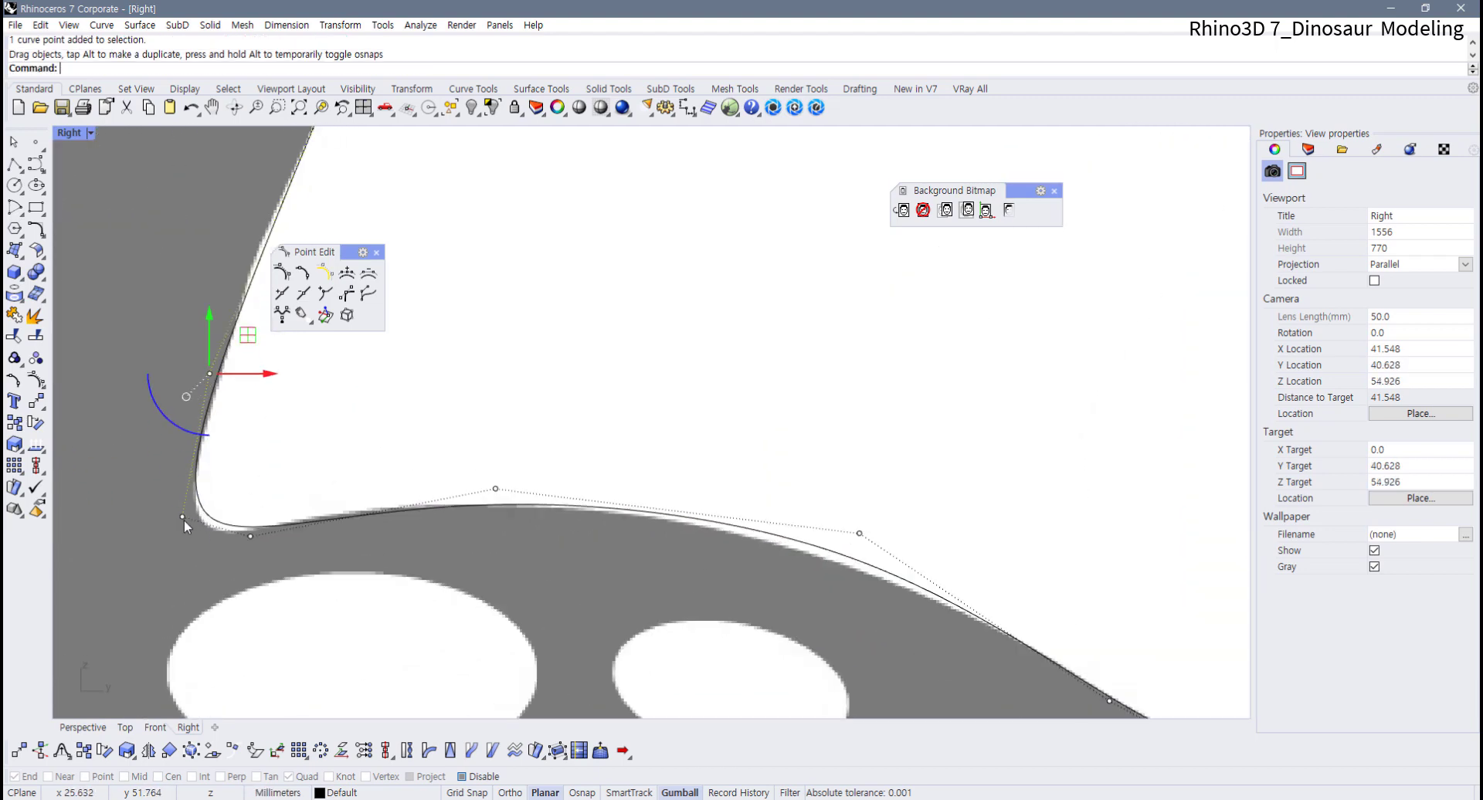
pyautogui.moveTo(182, 518); pyautogui.dragTo(251, 538)
pyautogui.click(250, 536)
pyautogui.click(475, 543)
pyautogui.click(244, 543)
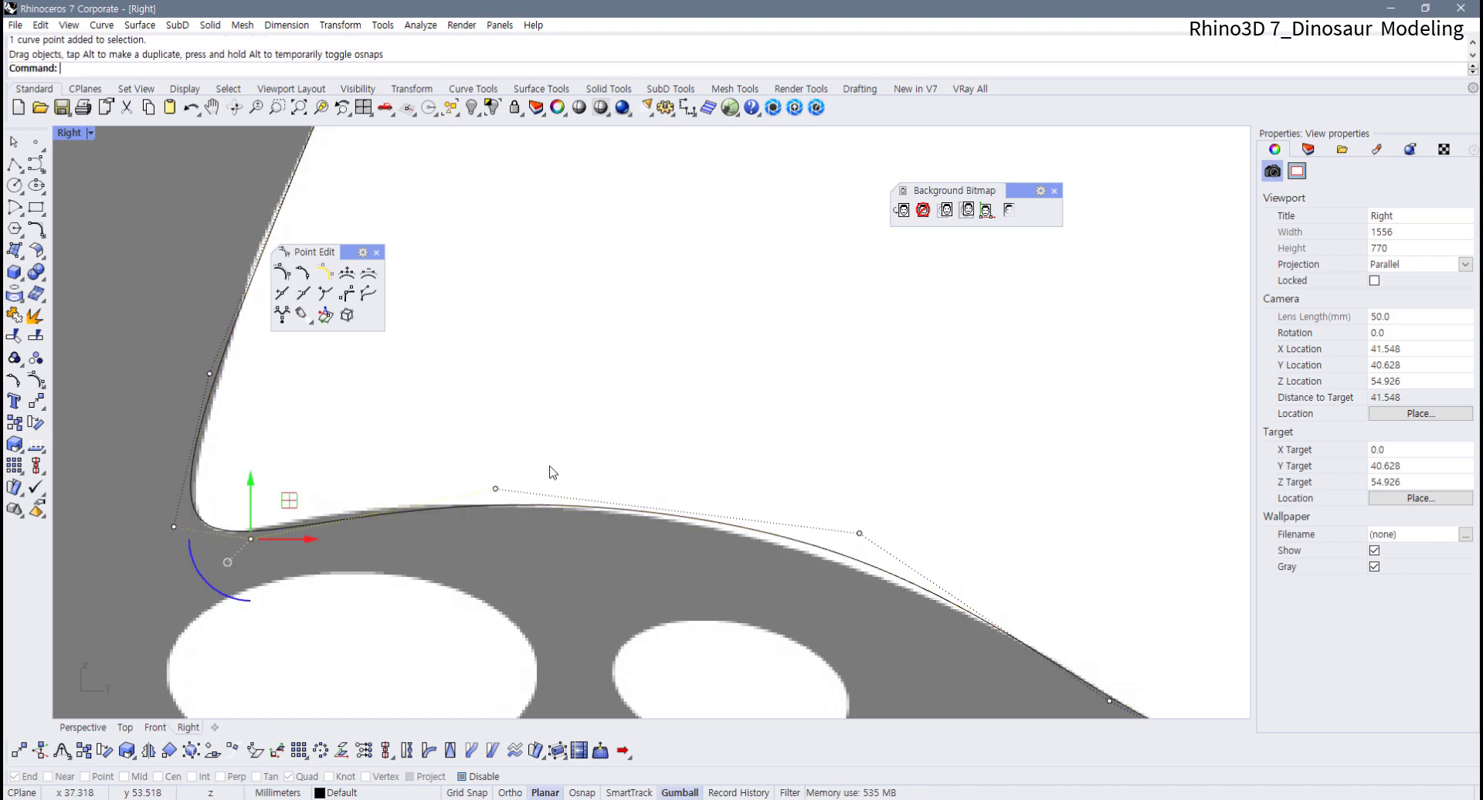
# Shift the front back control point toward the neck and lower the next one onto the back's edge
pyautogui.moveTo(503, 495); pyautogui.dragTo(462, 492)
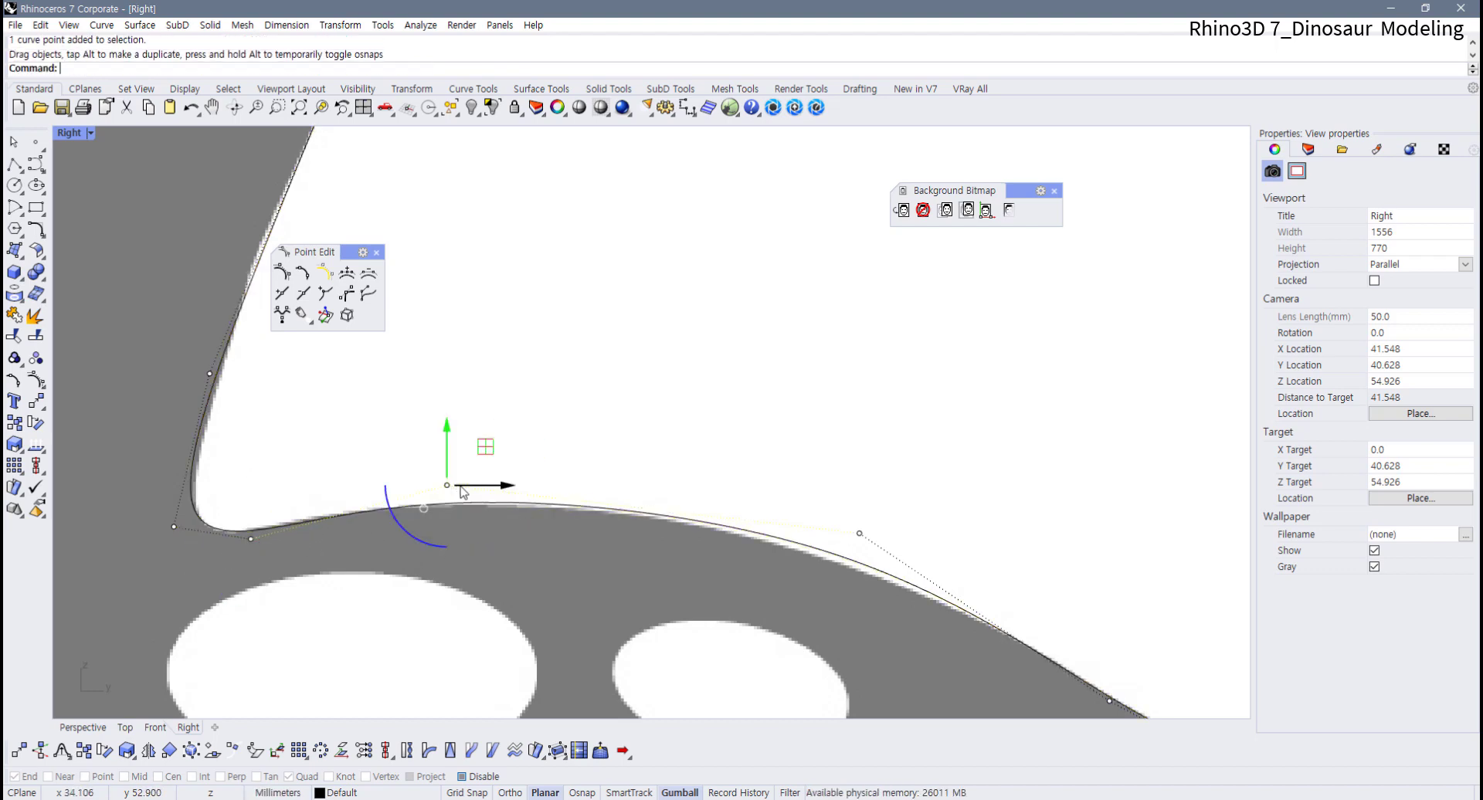
pyautogui.moveTo(859, 534); pyautogui.dragTo(867, 547)
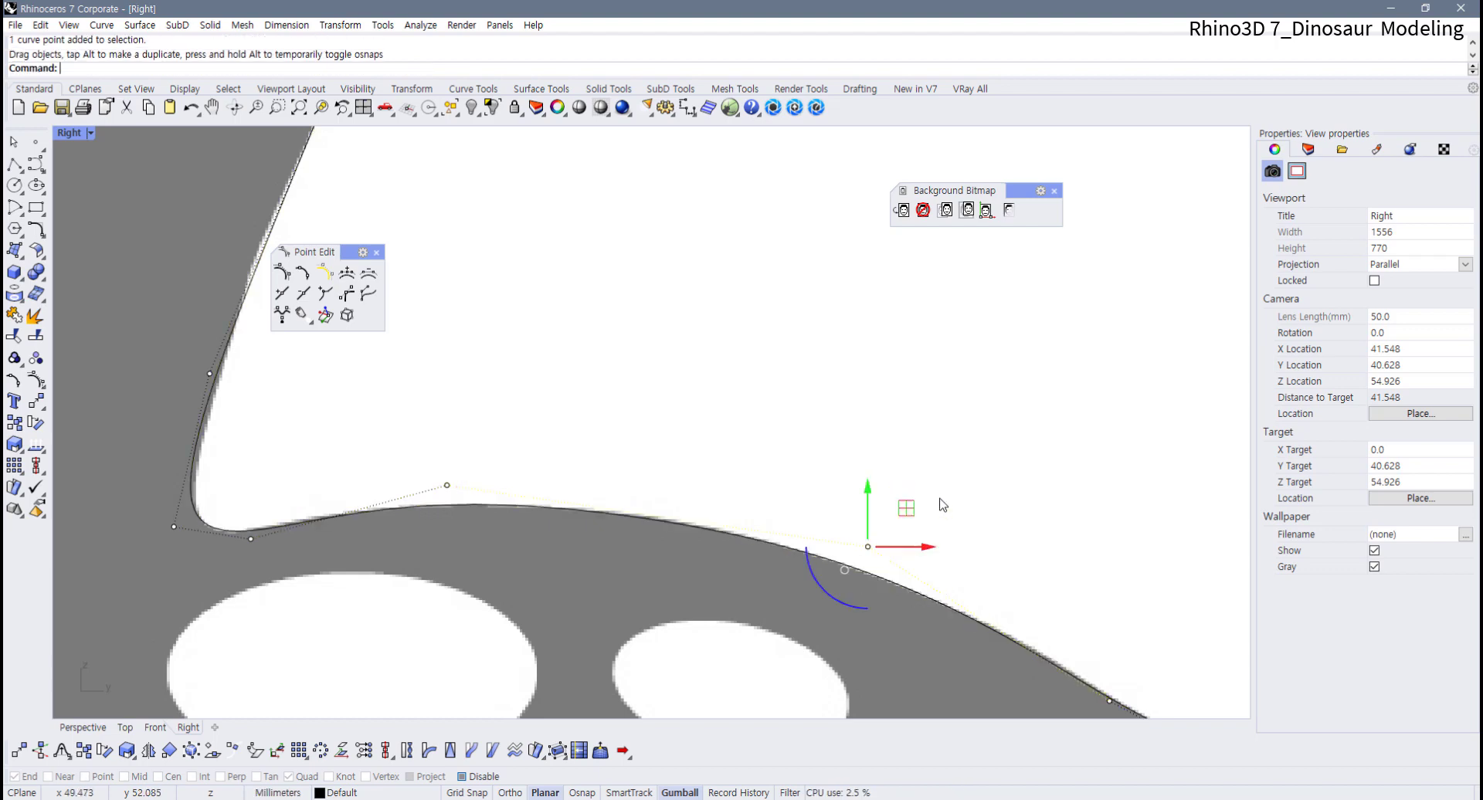
pyautogui.click(942, 505)
# Nudge the control points at the throat bend and beneath the chin so the outline follows the image edge
pyautogui.scroll(-8, 549, 495)
pyautogui.scroll(-5, 517, 484)
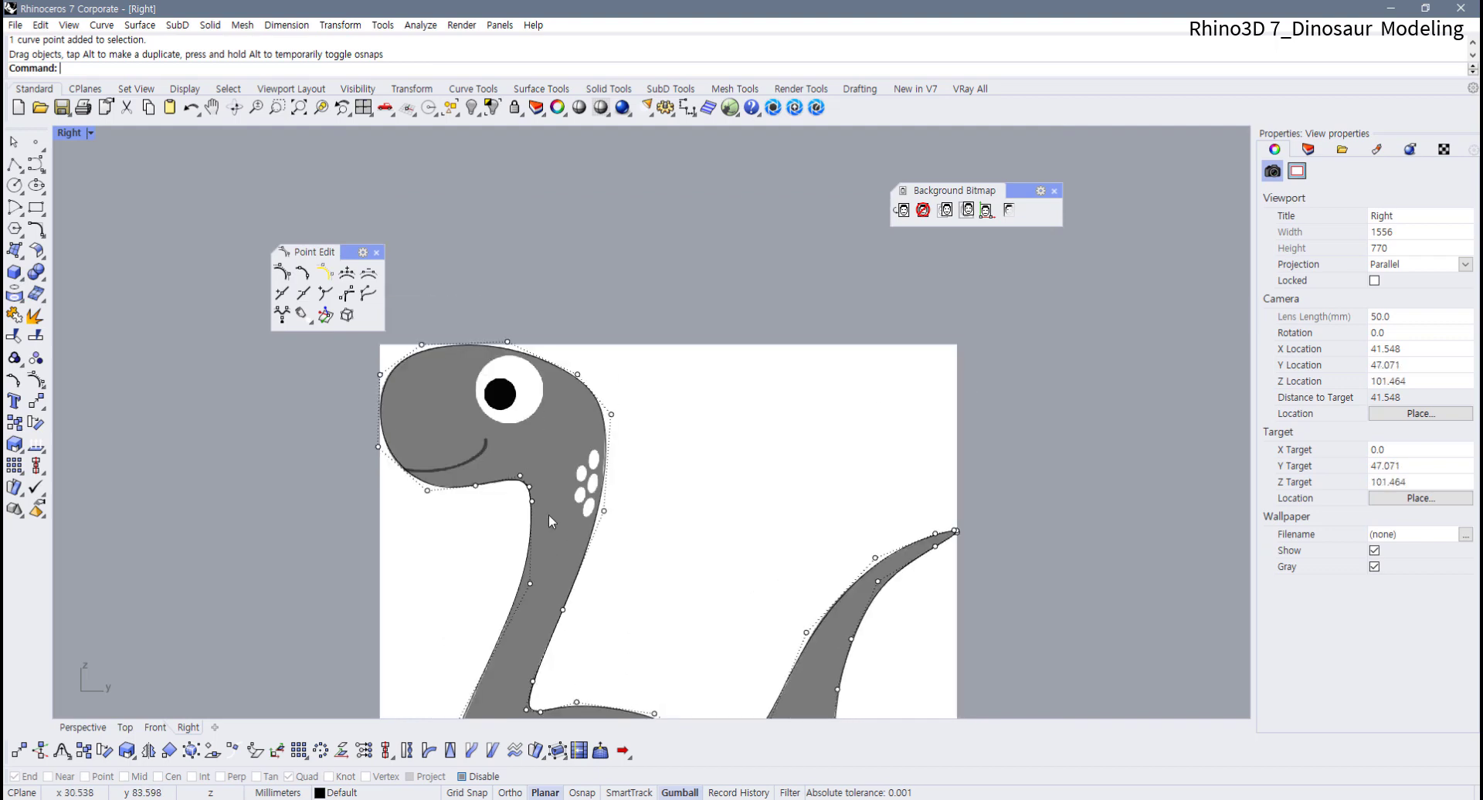
pyautogui.scroll(5, 548, 515)
pyautogui.scroll(-1, 527, 428)
pyautogui.scroll(6, 508, 443)
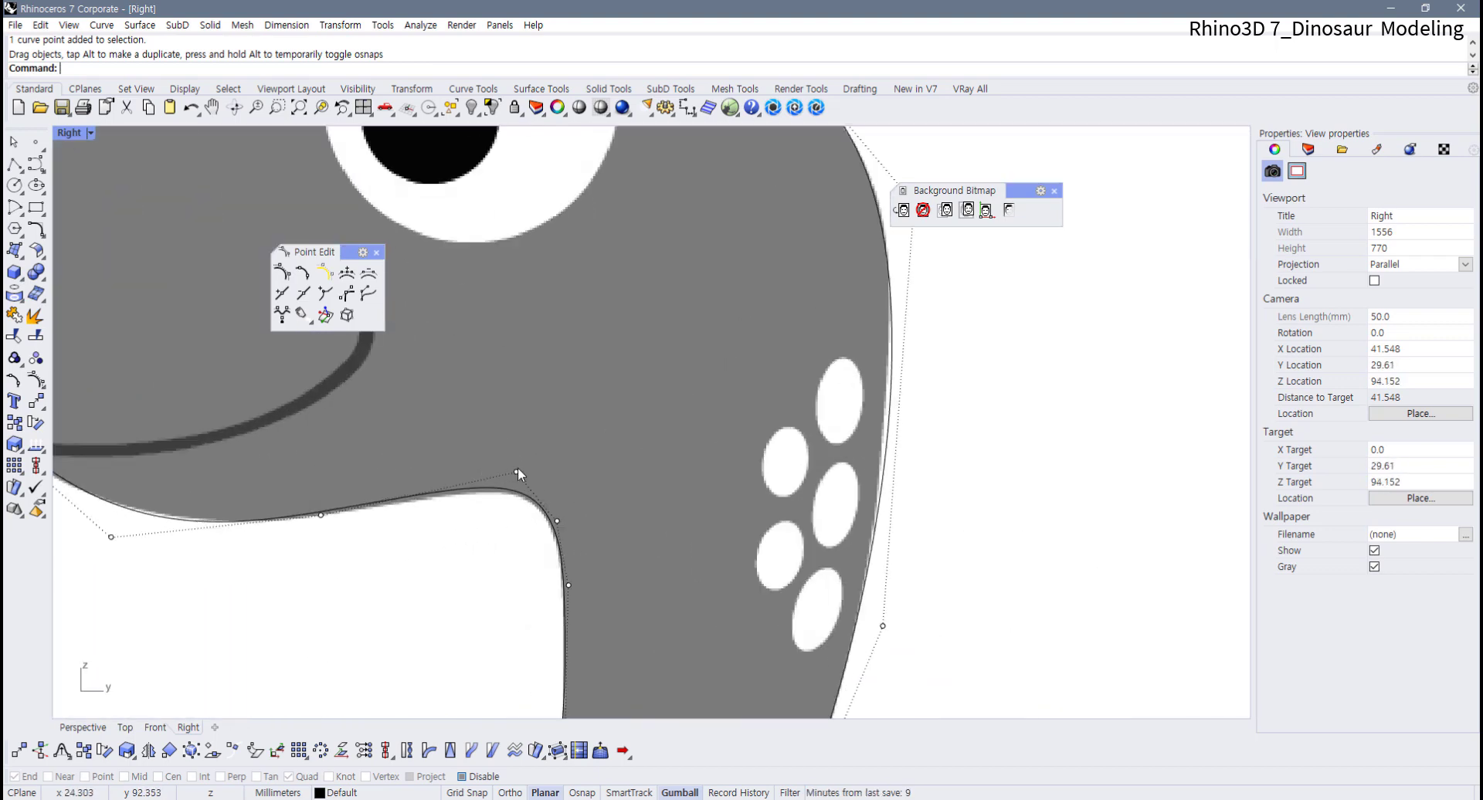
pyautogui.moveTo(519, 470); pyautogui.dragTo(502, 478)
pyautogui.click(626, 572)
pyautogui.scroll(-4, 572, 572)
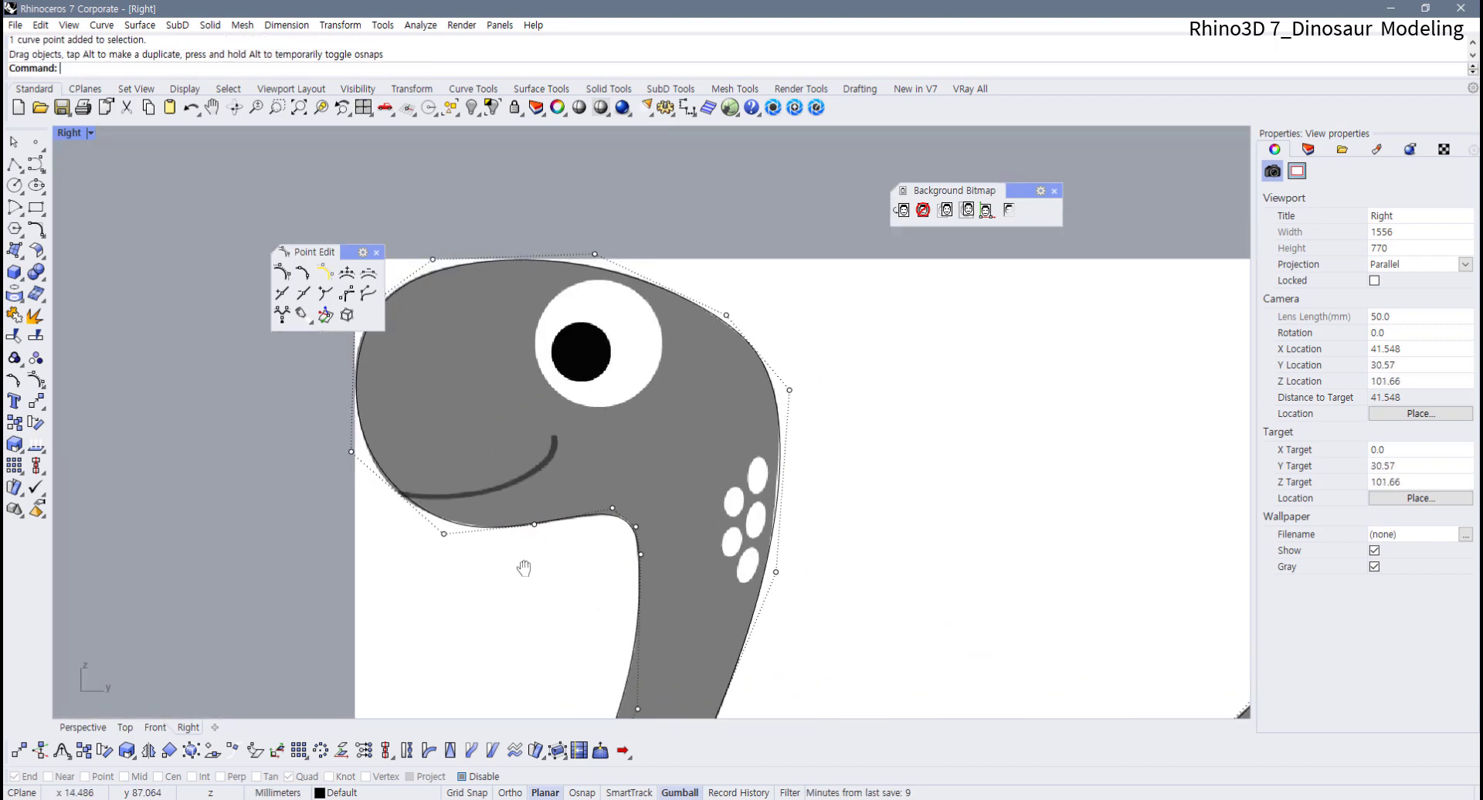
pyautogui.scroll(2, 448, 529)
pyautogui.click(433, 526)
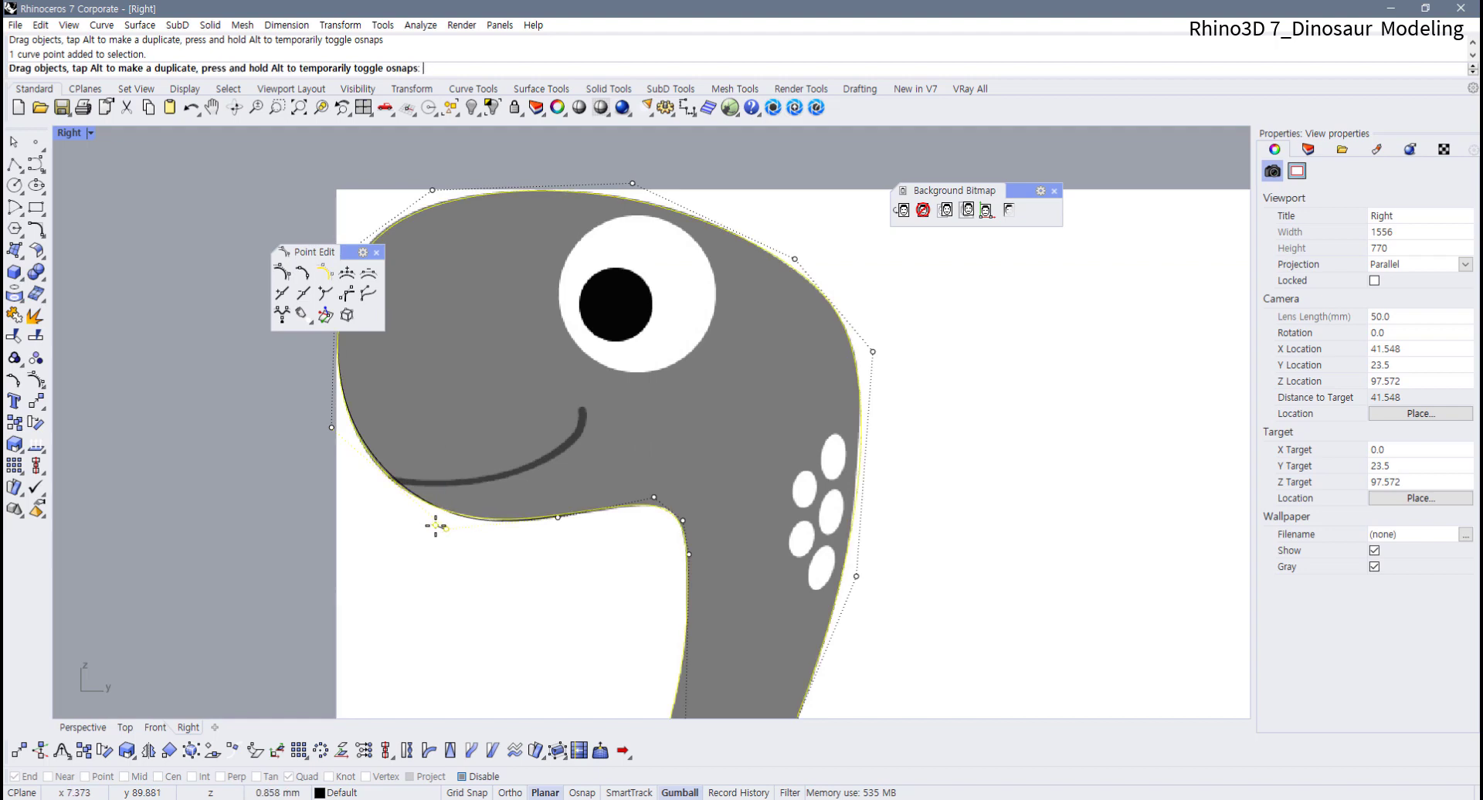
pyautogui.moveTo(435, 526); pyautogui.dragTo(438, 529)
pyautogui.scroll(-6, 536, 569)
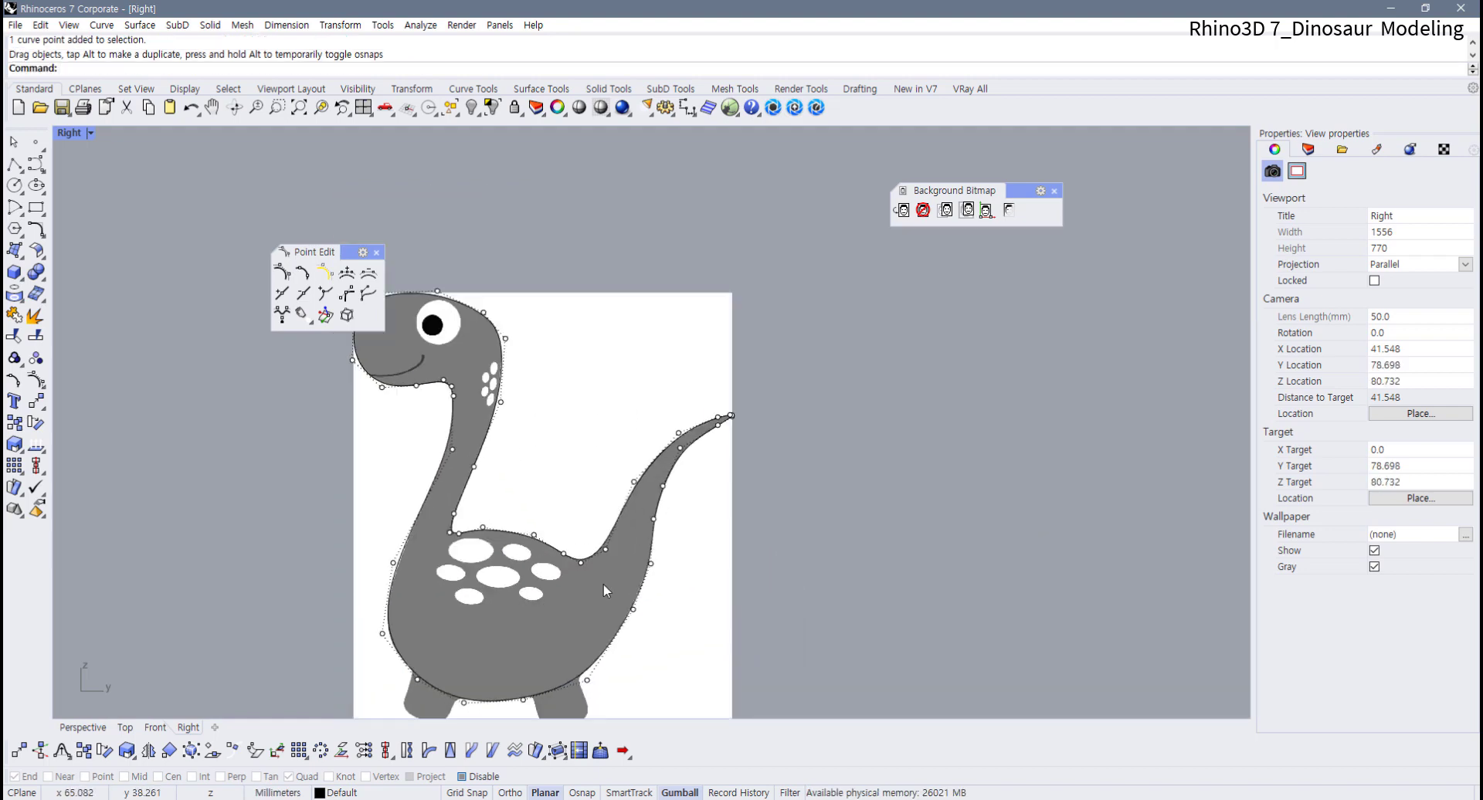
# Bring the whole dinosaur outline into view and turn off its control points
pyautogui.moveTo(604, 585); pyautogui.dragTo(704, 560, button='right')
pyautogui.scroll(4, 543, 634)
pyautogui.scroll(-4, 558, 623)
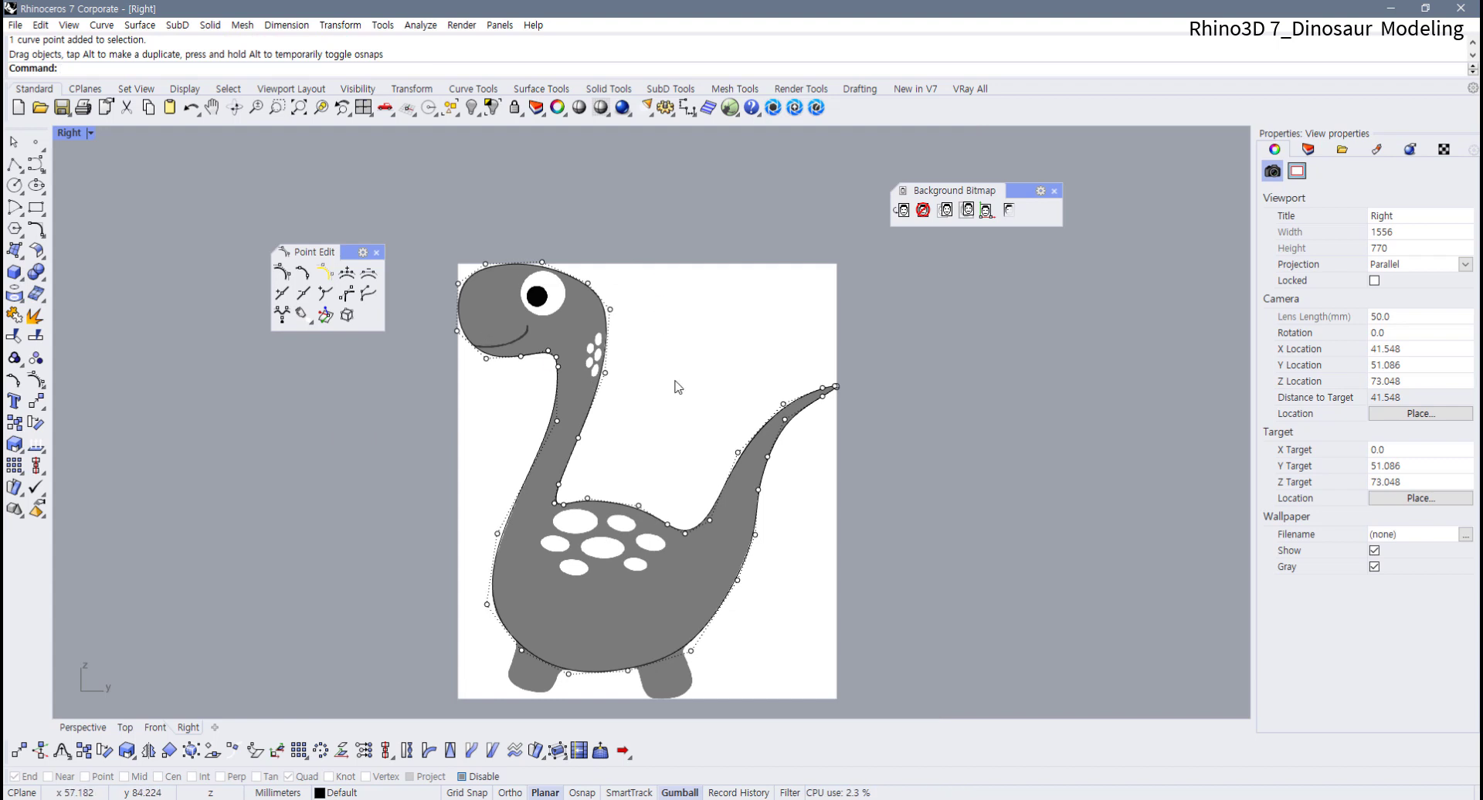
pyautogui.press('F11')
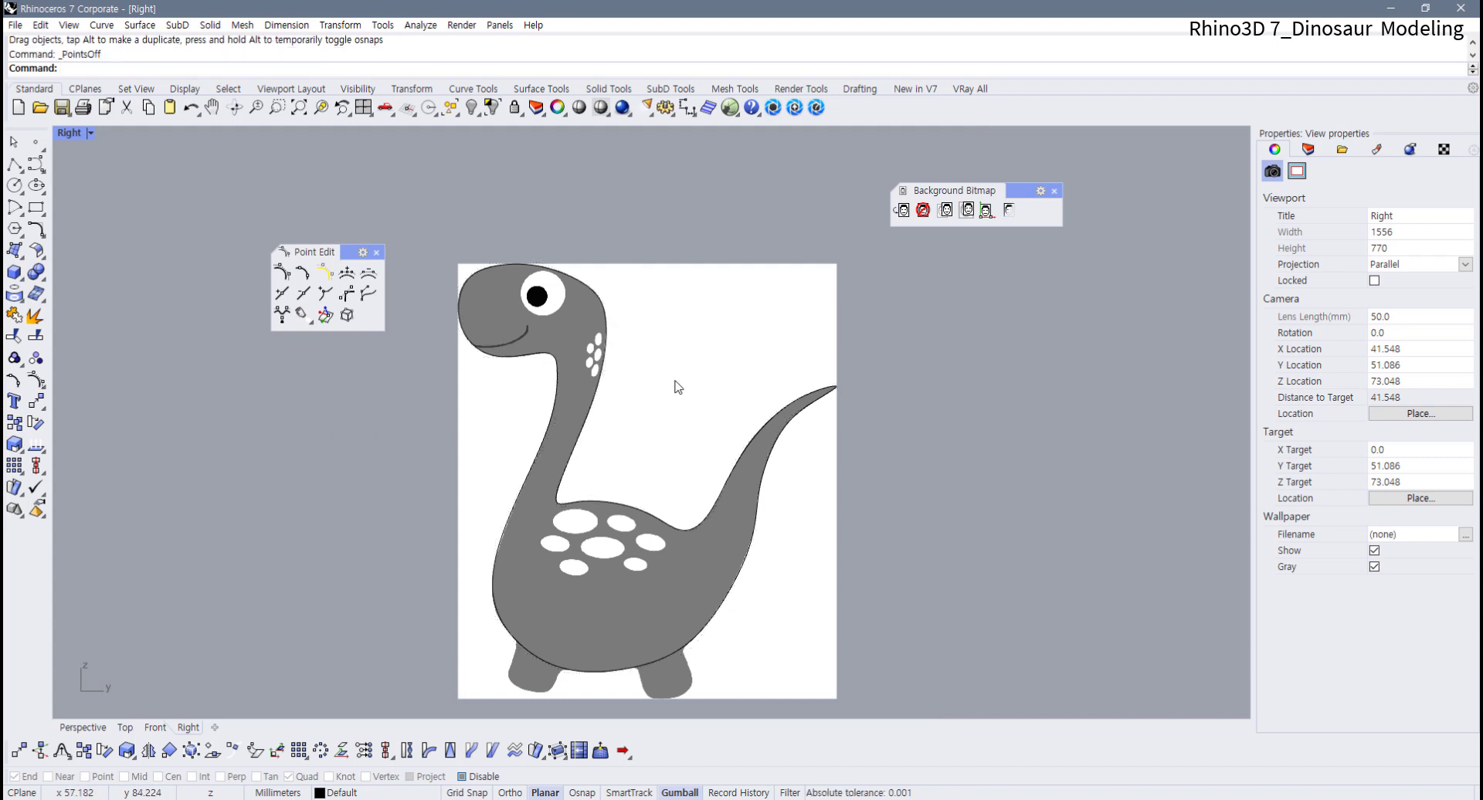
# Start a single point object for the snout, then enable object snaps with End off and Near on
pyautogui.click(502, 350)
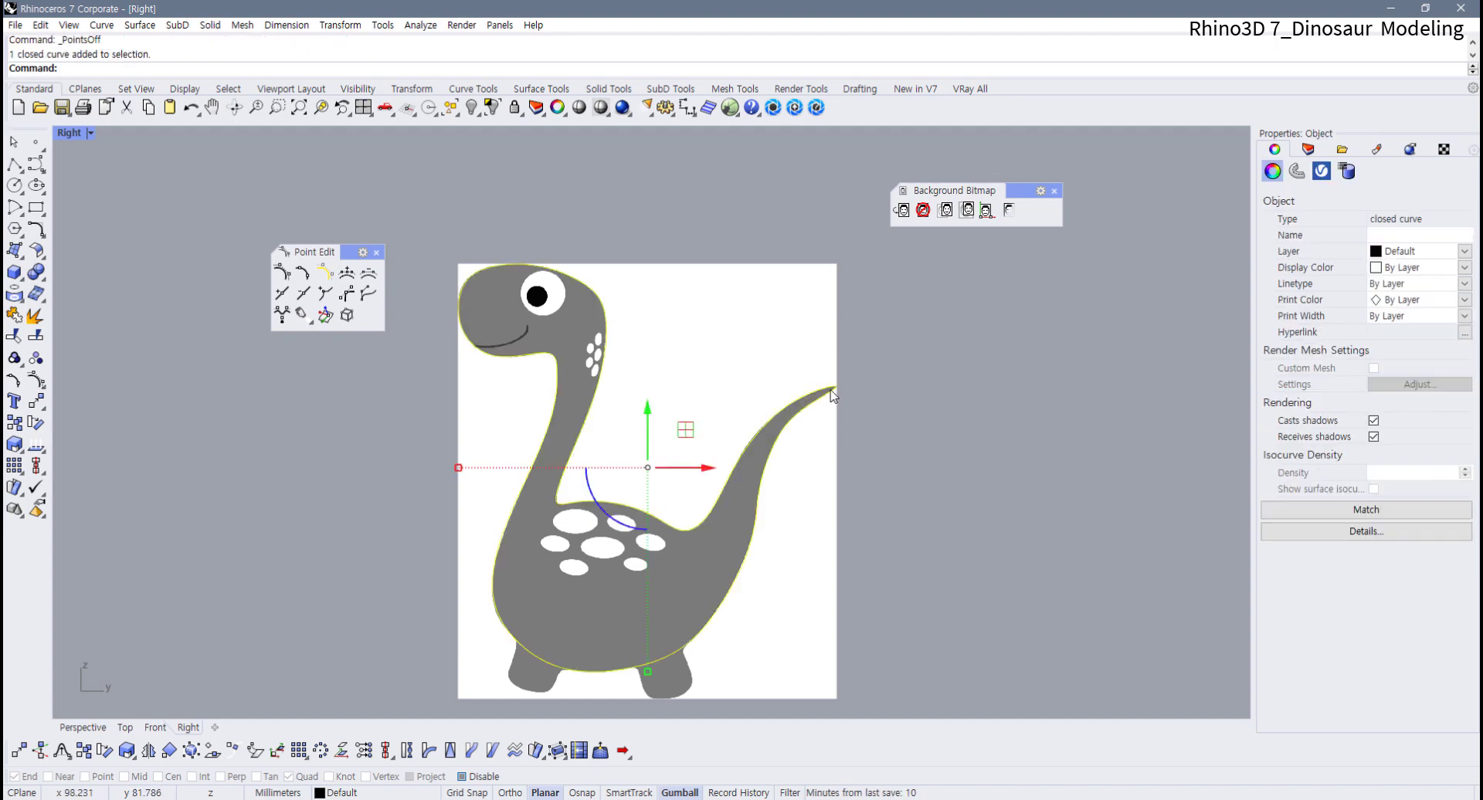
pyautogui.click(684, 329)
pyautogui.moveTo(465, 275); pyautogui.dragTo(444, 365, button='right')
pyautogui.scroll(10, 444, 363)
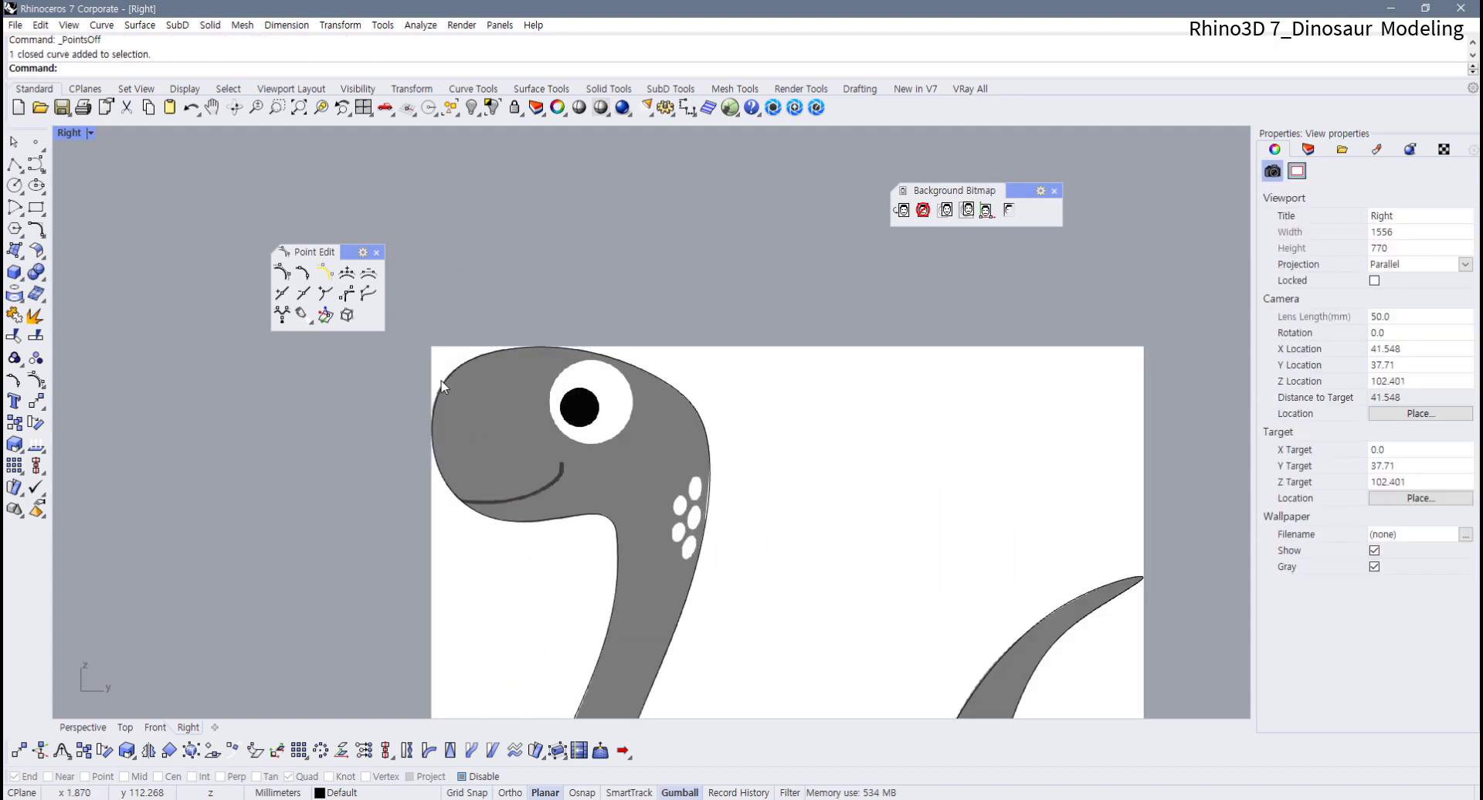
pyautogui.moveTo(448, 448); pyautogui.dragTo(458, 409, button='right')
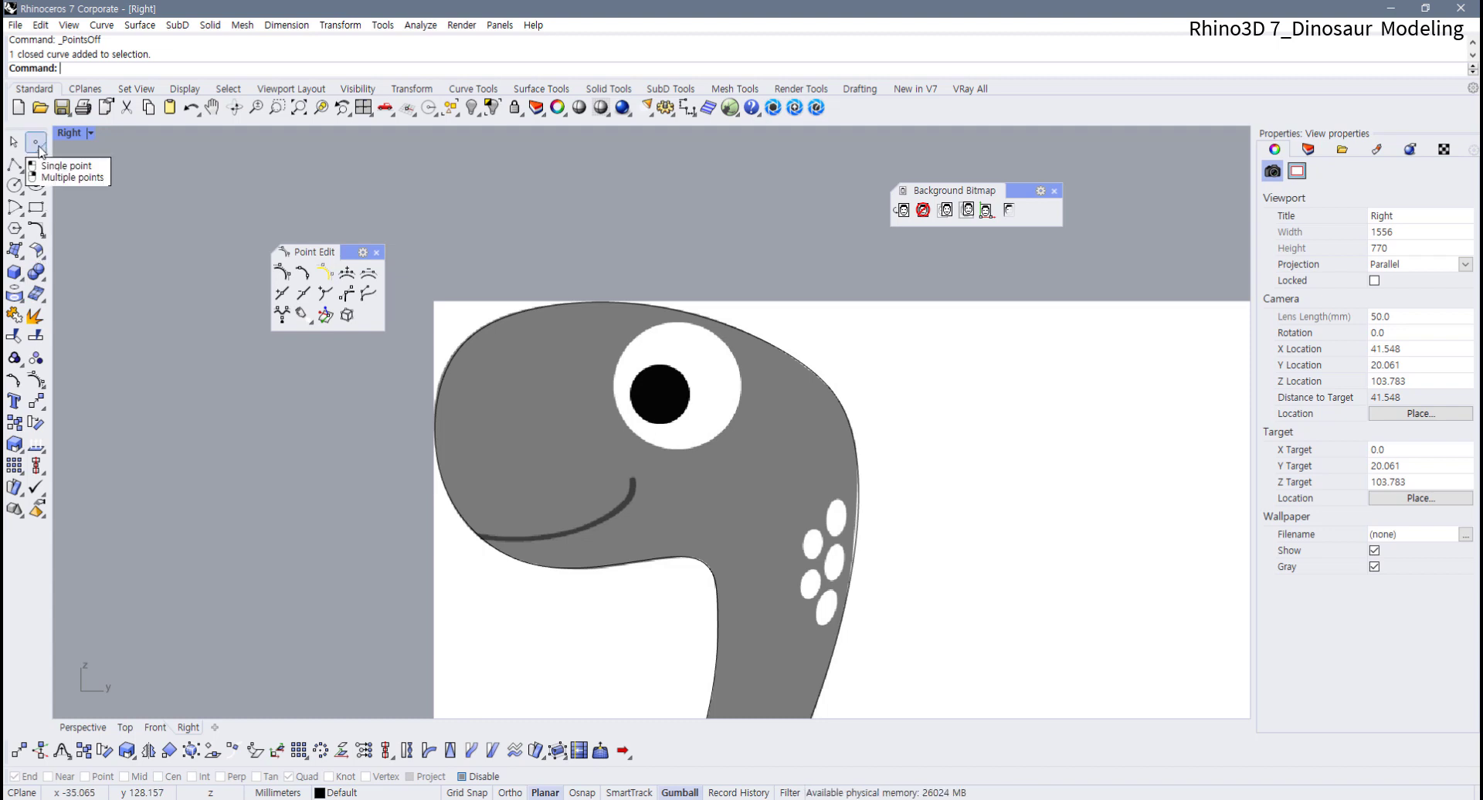
pyautogui.click(38, 146)
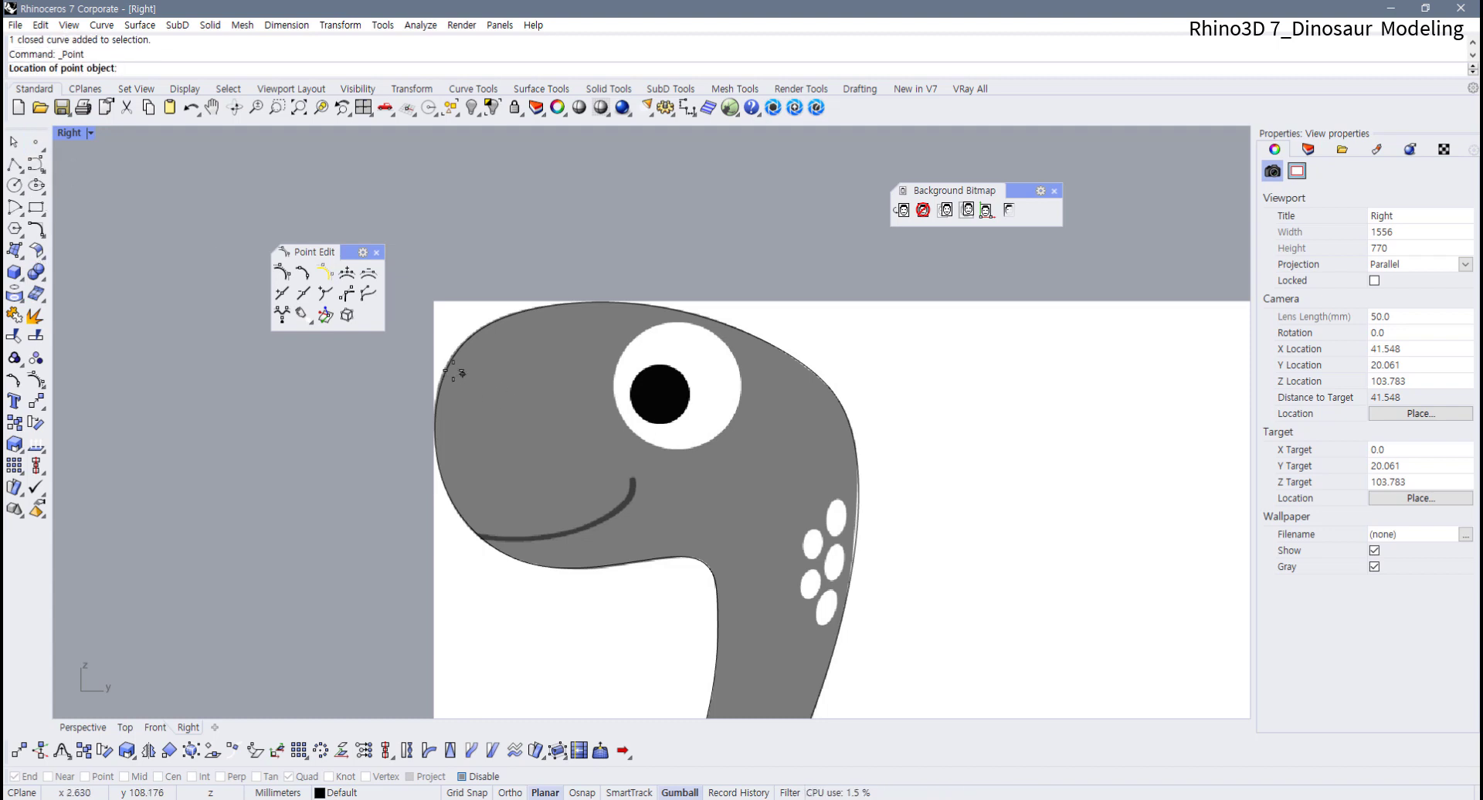
pyautogui.scroll(4, 455, 365)
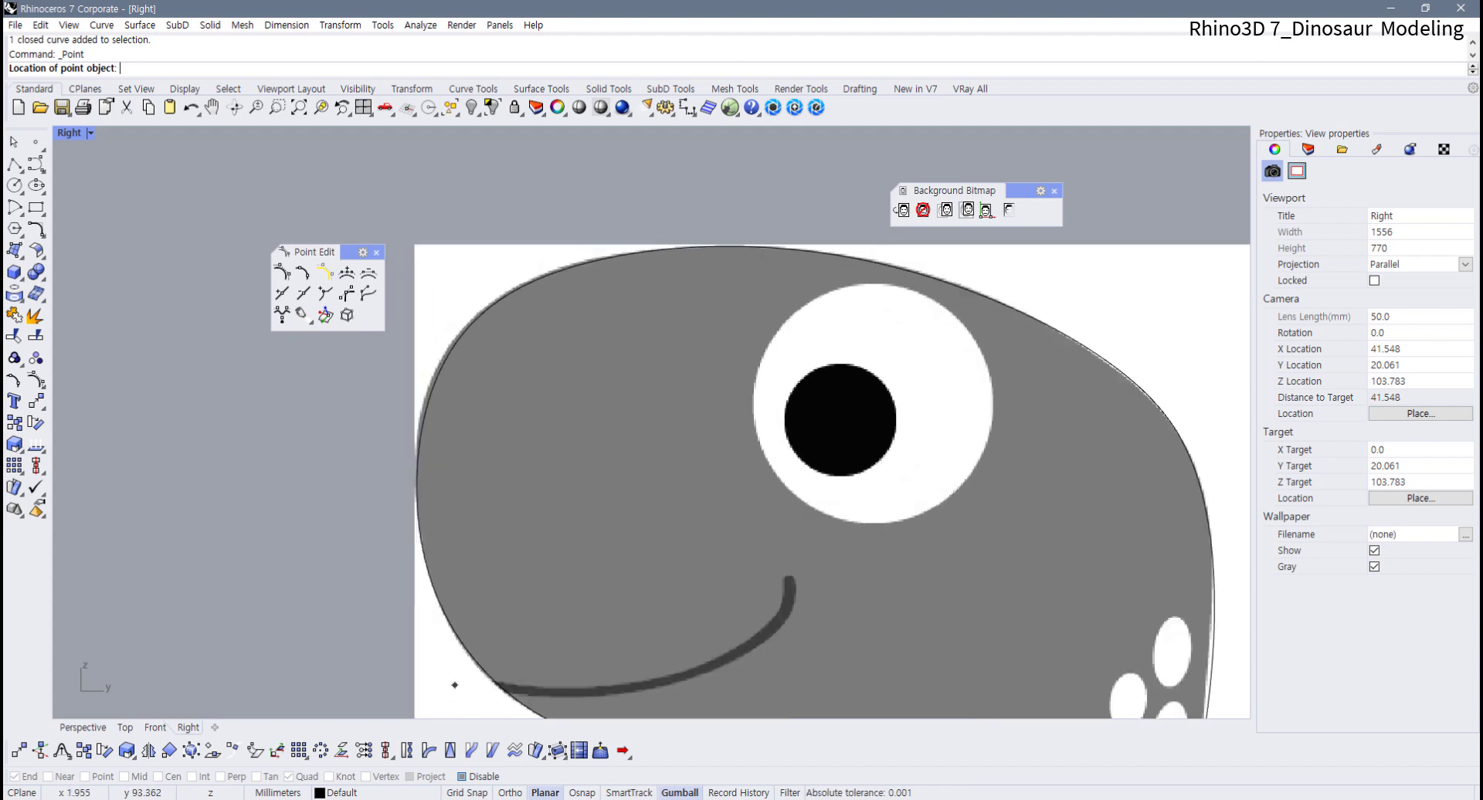
pyautogui.click(463, 777)
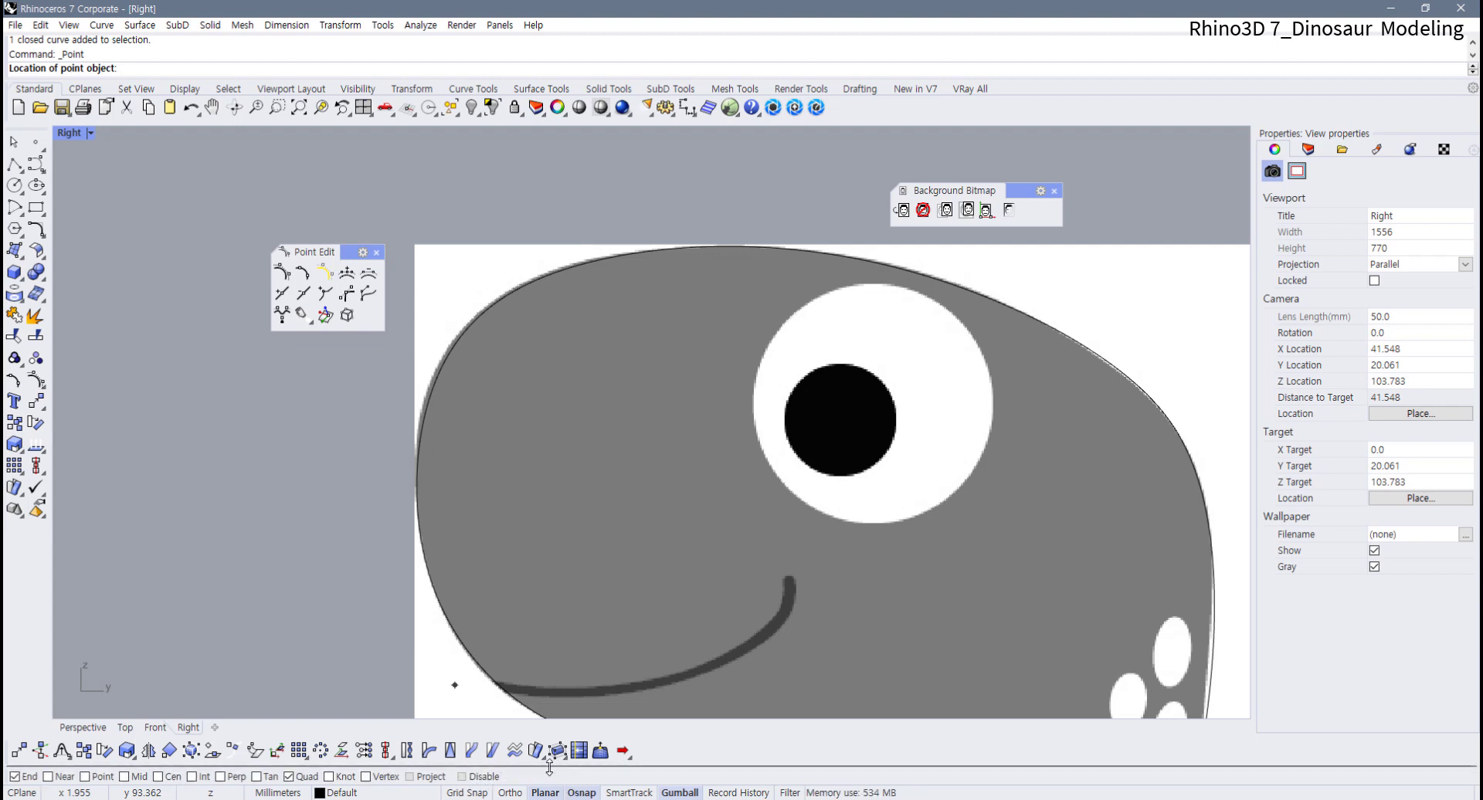
pyautogui.click(28, 776)
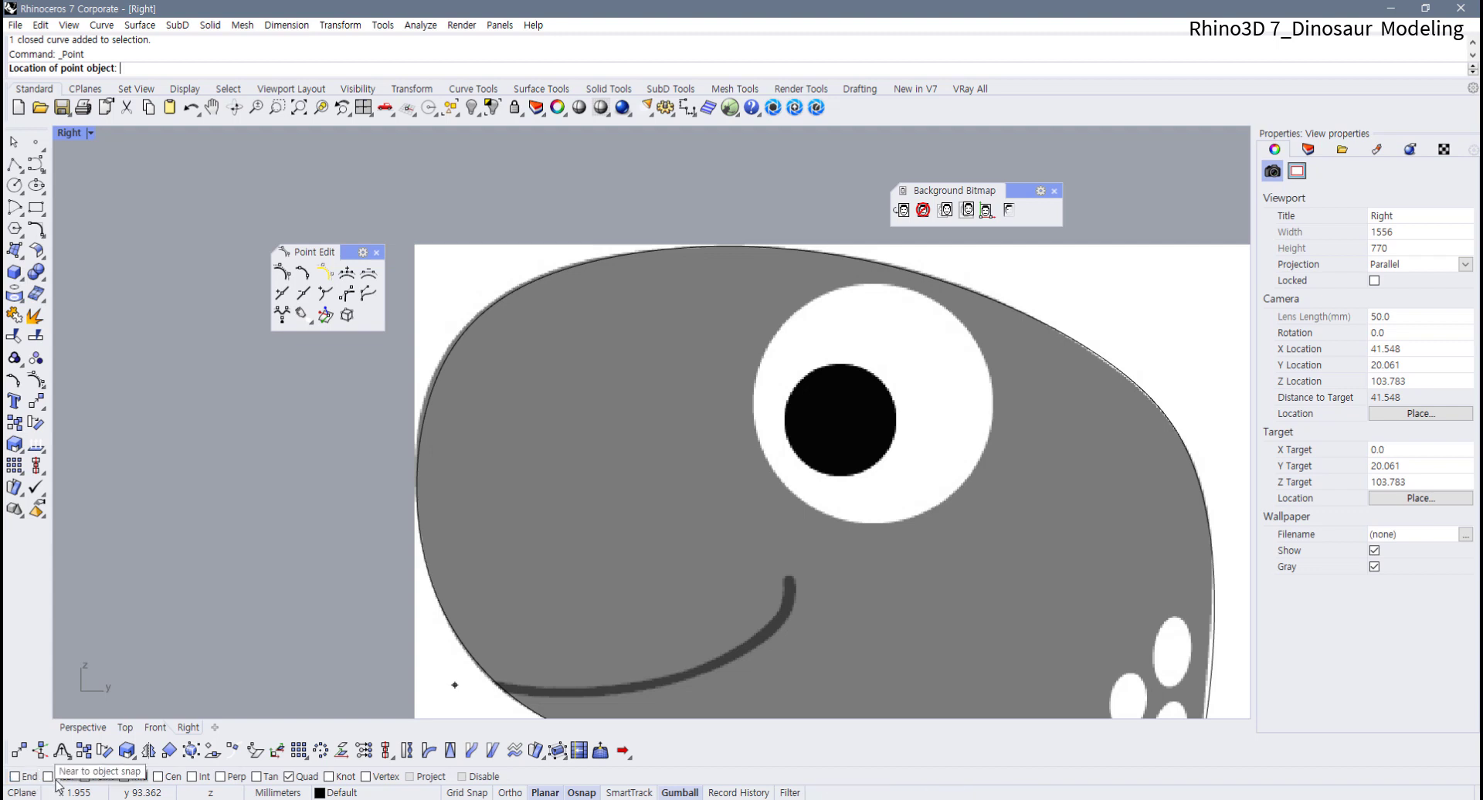
pyautogui.click(48, 777)
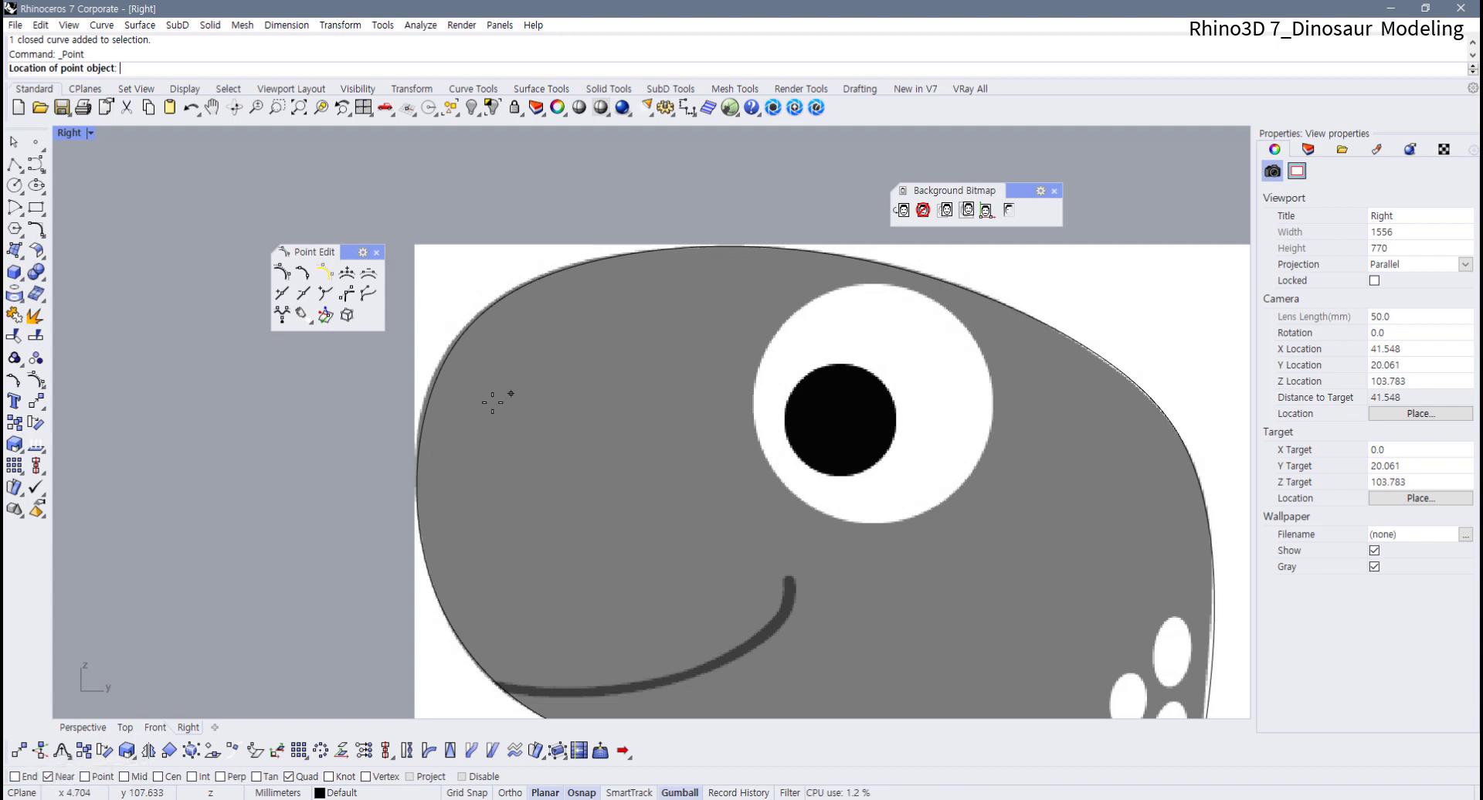
# Turn off the Quad snap and place a single point on the body outline at the front of the snout
pyautogui.scroll(-5, 463, 379)
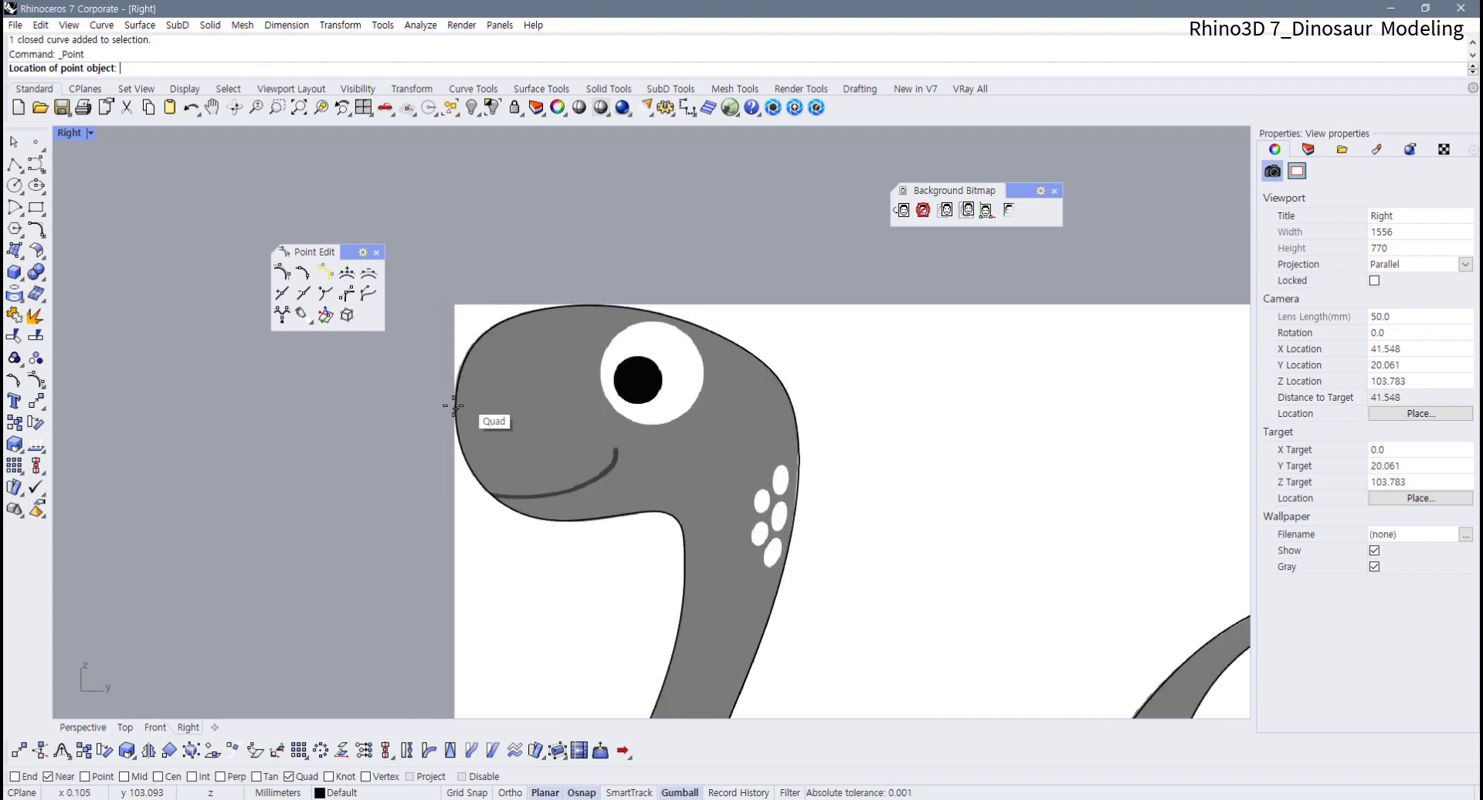
pyautogui.click(456, 404)
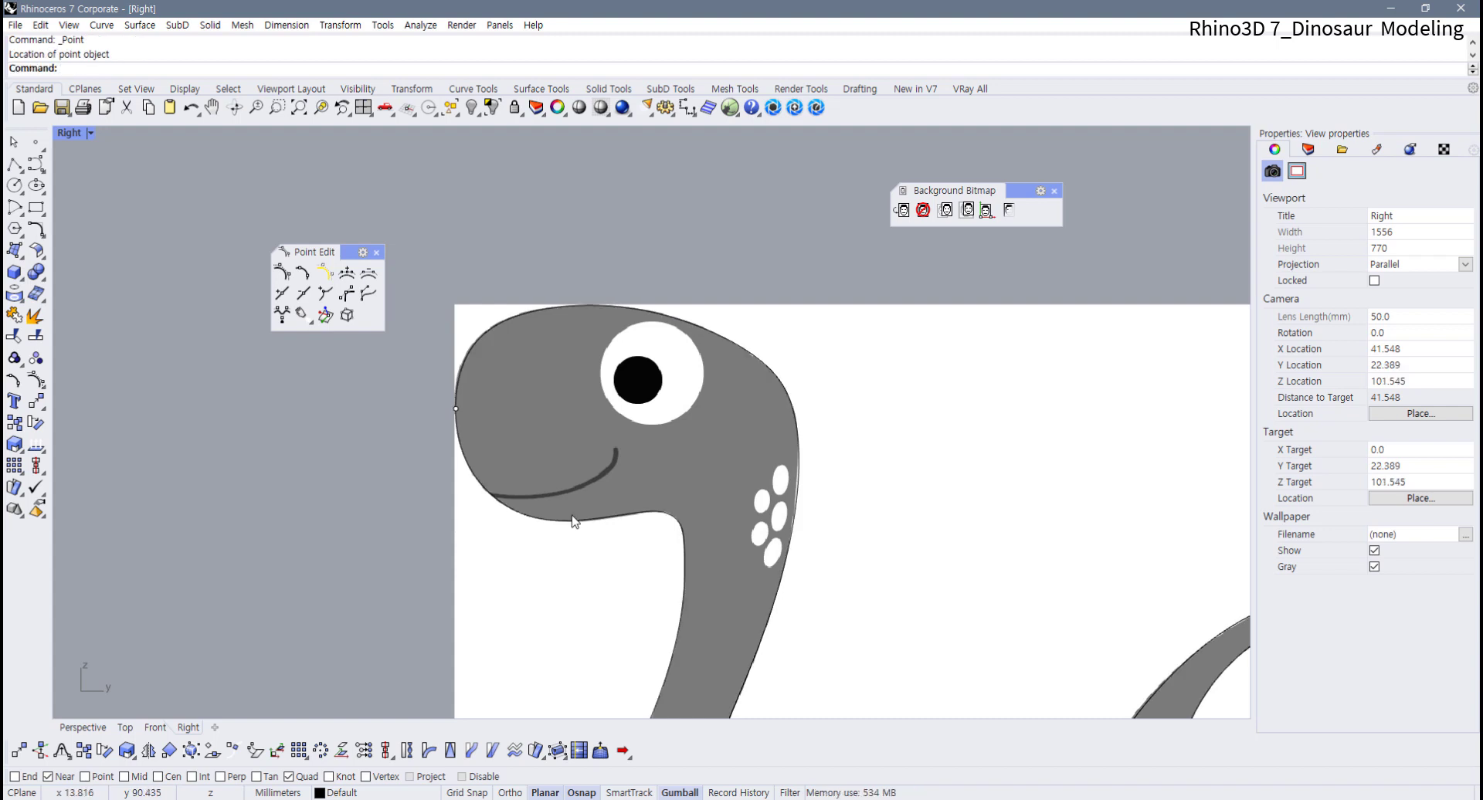
pyautogui.hotkey('ctrl', 'z')
pyautogui.click(291, 779)
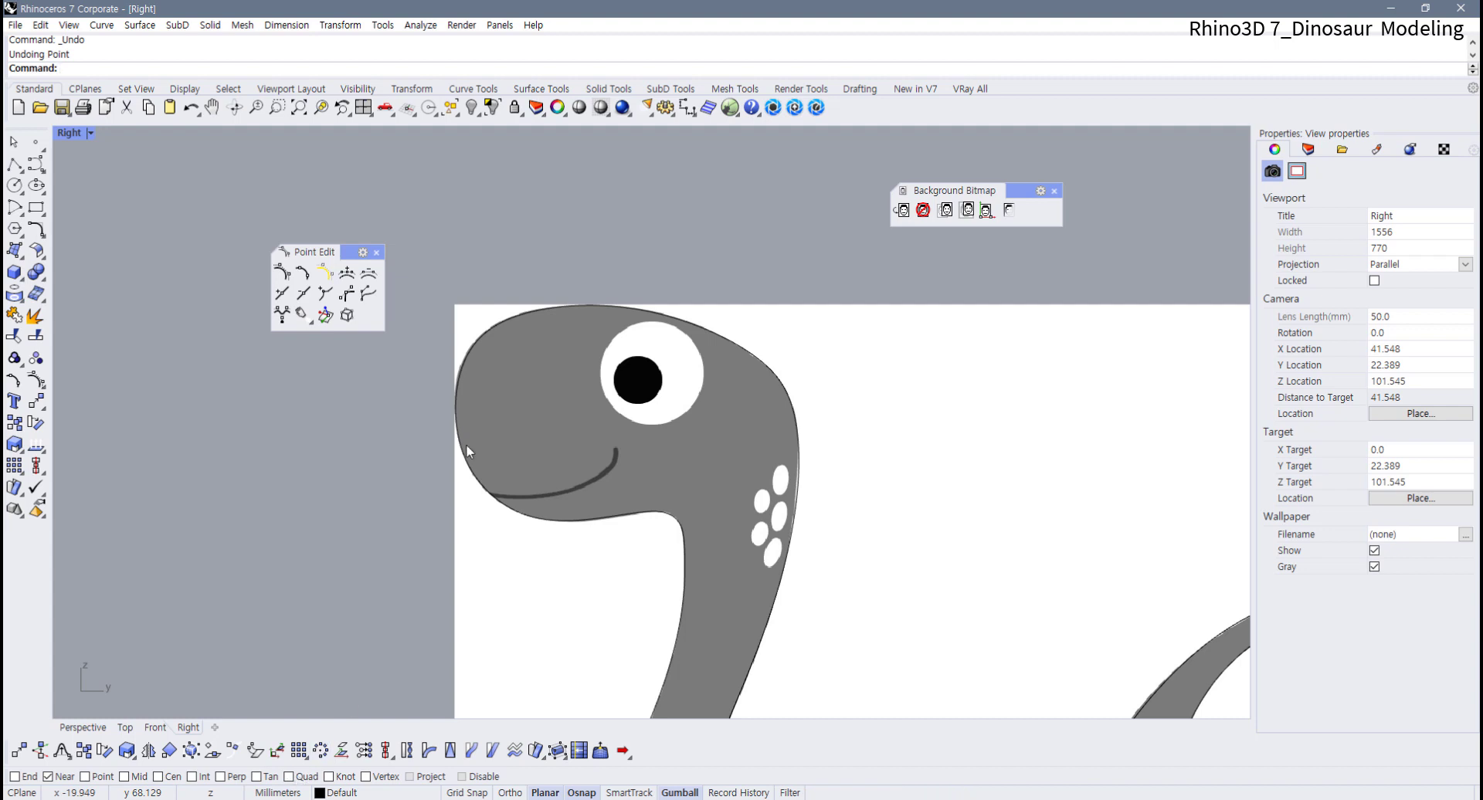
pyautogui.press('Return')
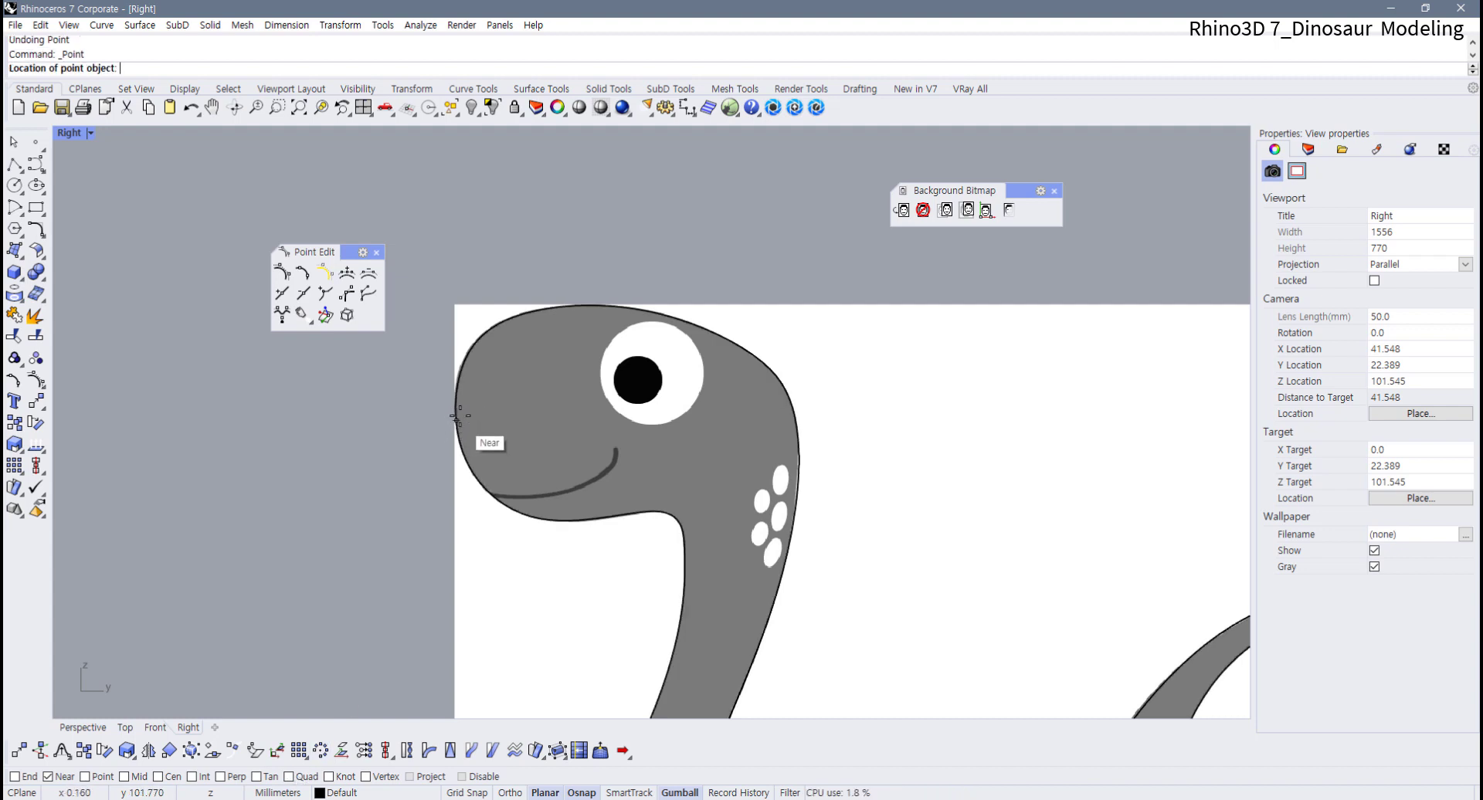
pyautogui.click(462, 403)
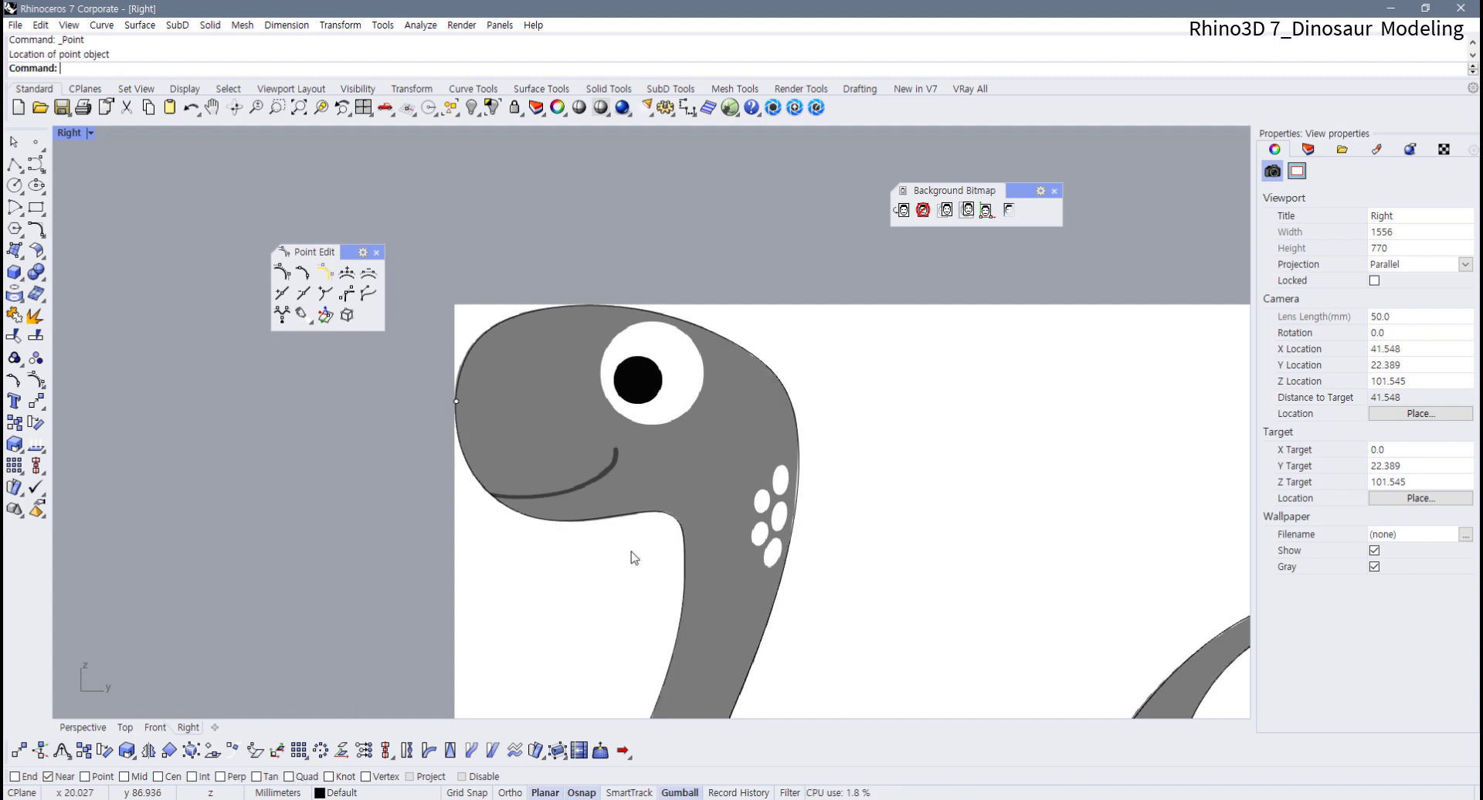
# Try to place a point object on the outline at the tip of the tail
pyautogui.scroll(-8, 568, 568)
pyautogui.moveTo(685, 573); pyautogui.dragTo(318, 493, button='right')
pyautogui.scroll(4, 516, 490)
pyautogui.scroll(5, 525, 495)
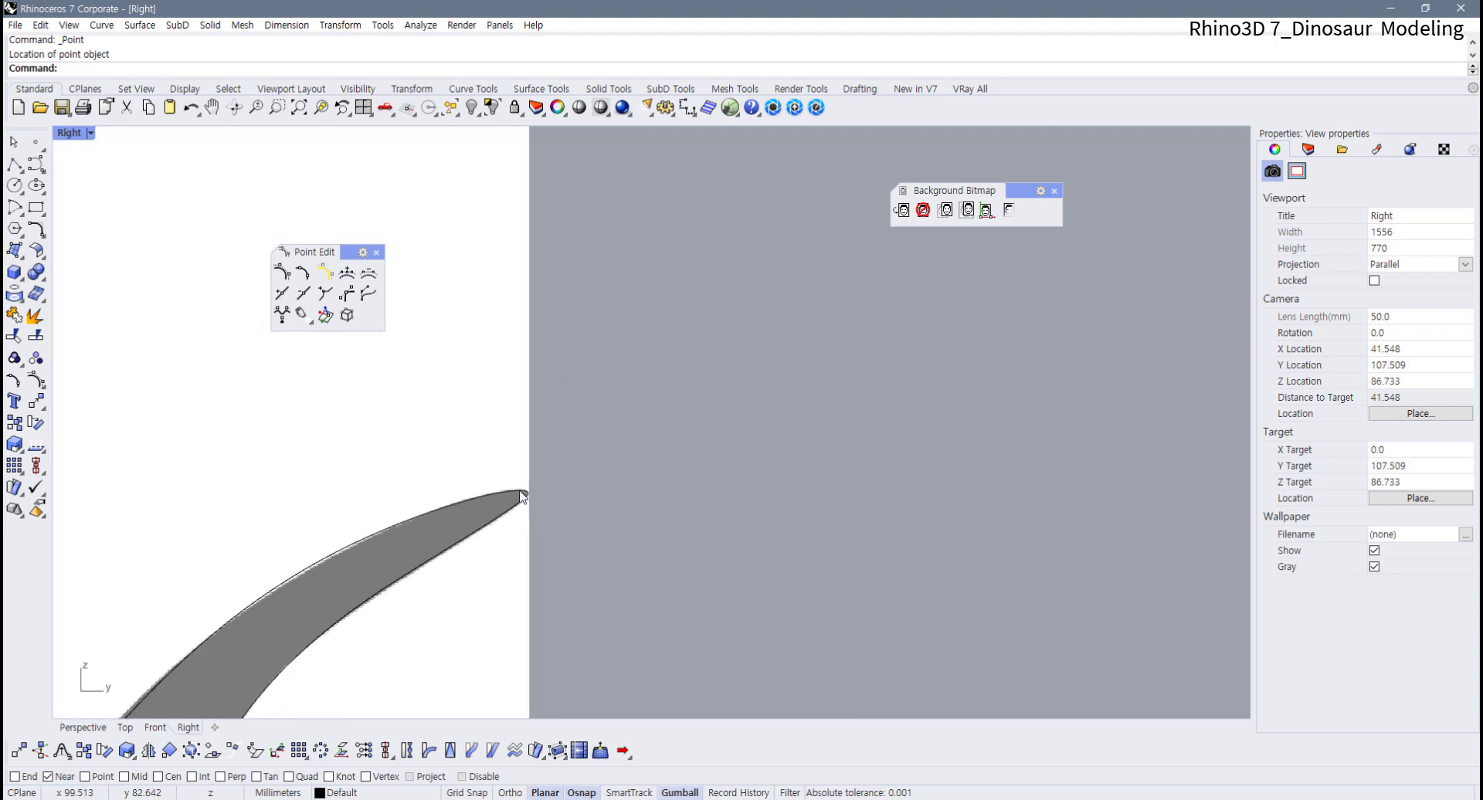
pyautogui.press('Return')
pyautogui.scroll(8, 549, 482)
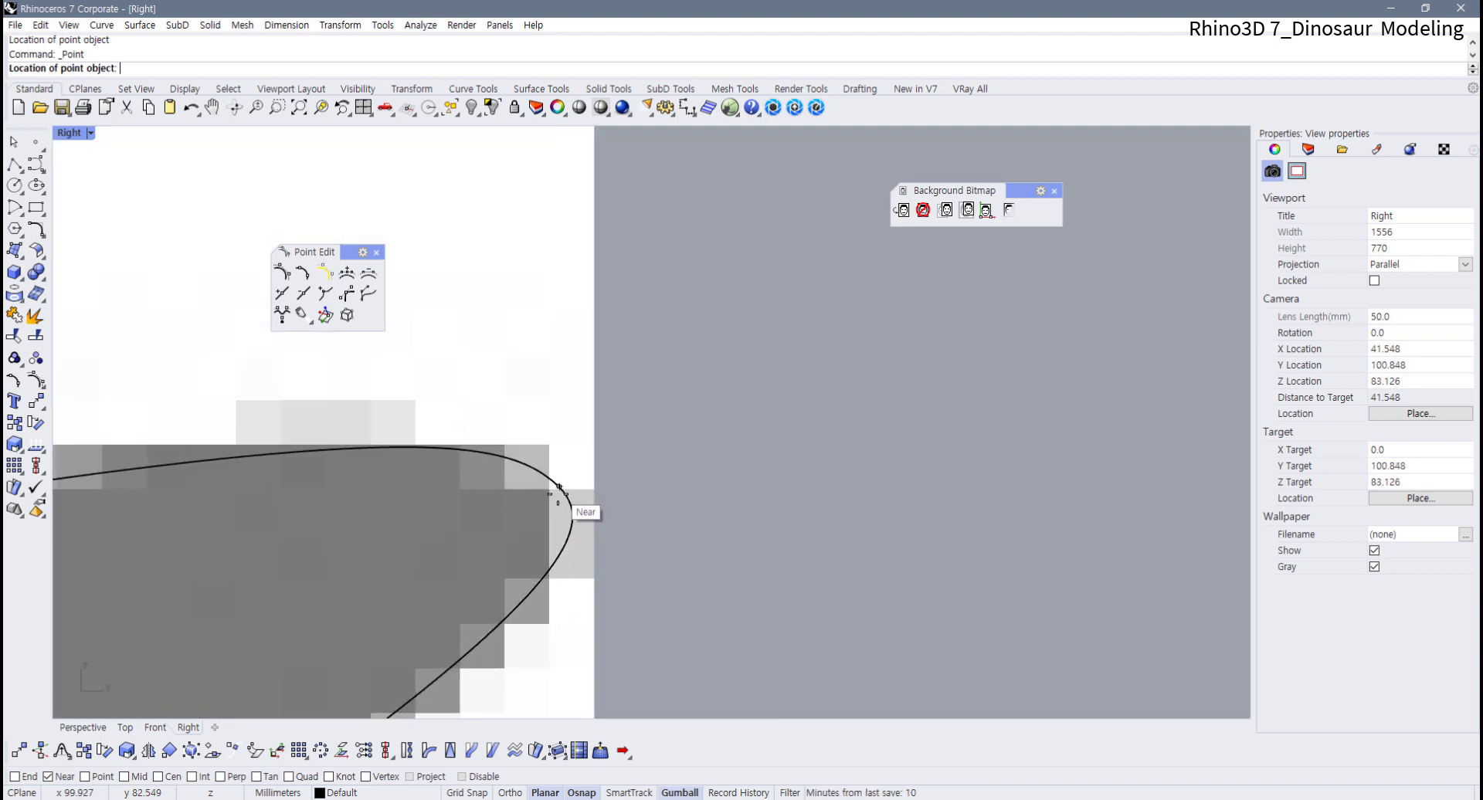
pyautogui.click(564, 495)
# Adjust the outline's two control points at the tail tip to fit the image, then turn the control points off
pyautogui.click(573, 512)
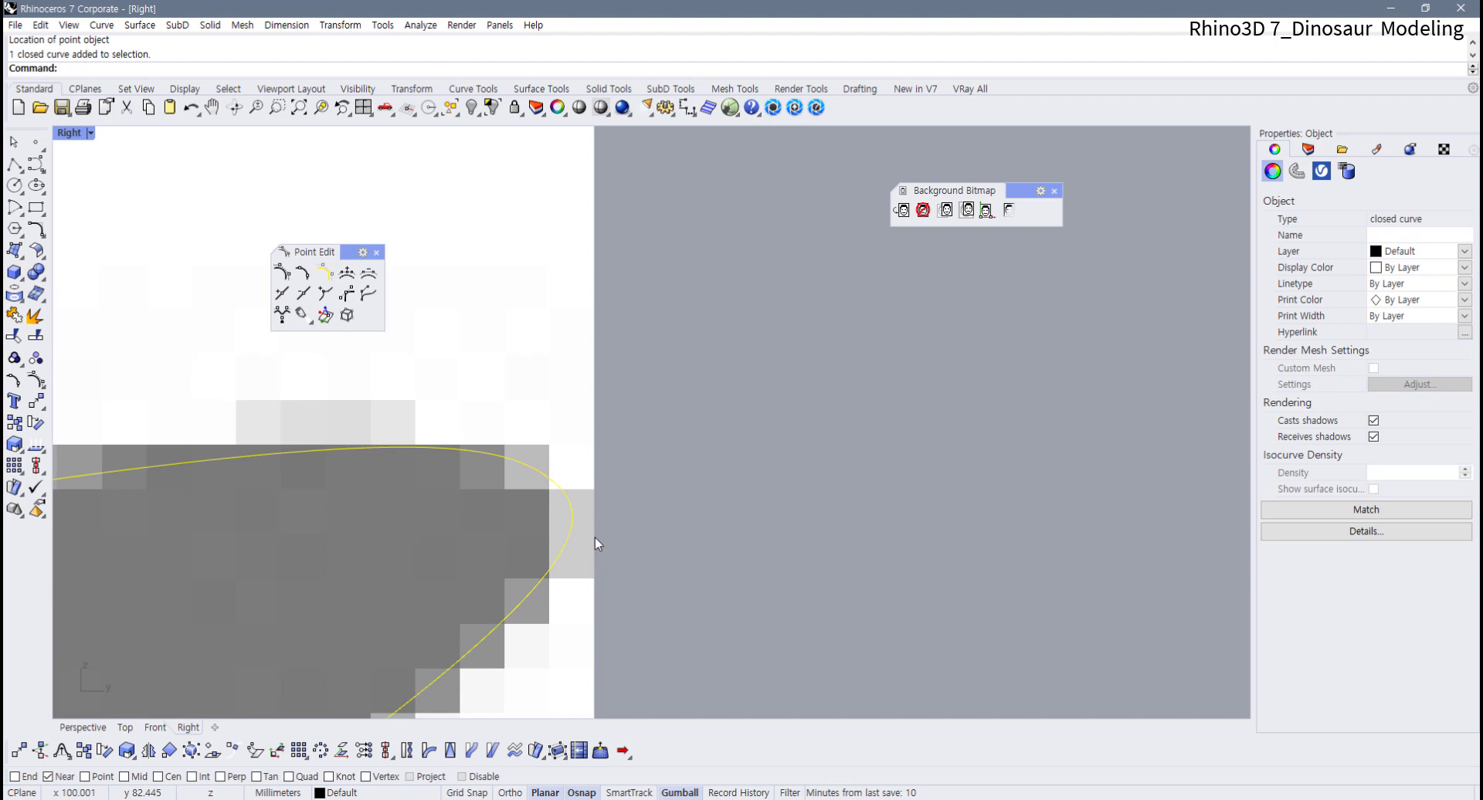
pyautogui.press('F10')
pyautogui.click(588, 461)
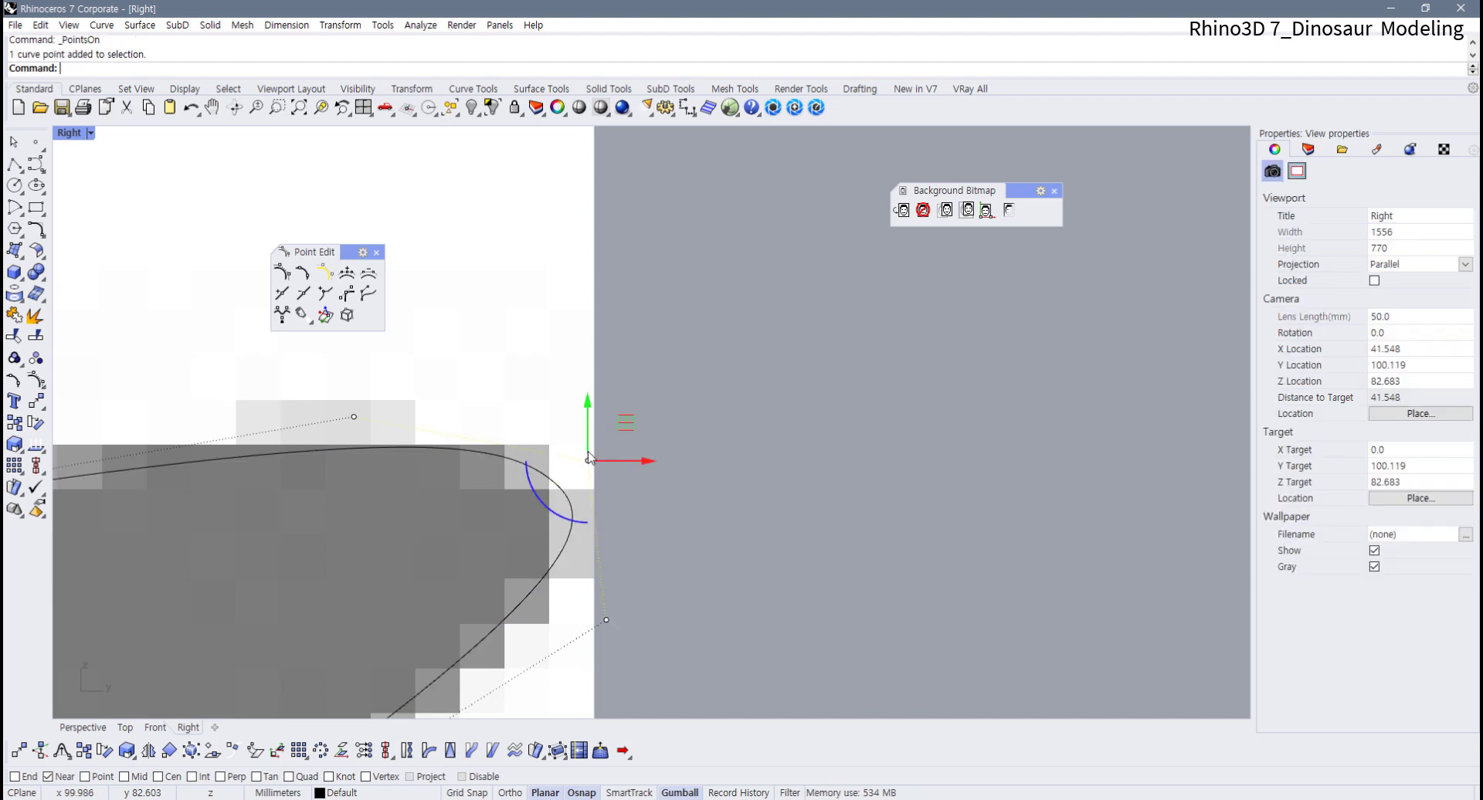
pyautogui.moveTo(588, 461); pyautogui.dragTo(588, 445)
pyautogui.scroll(-3, 628, 585)
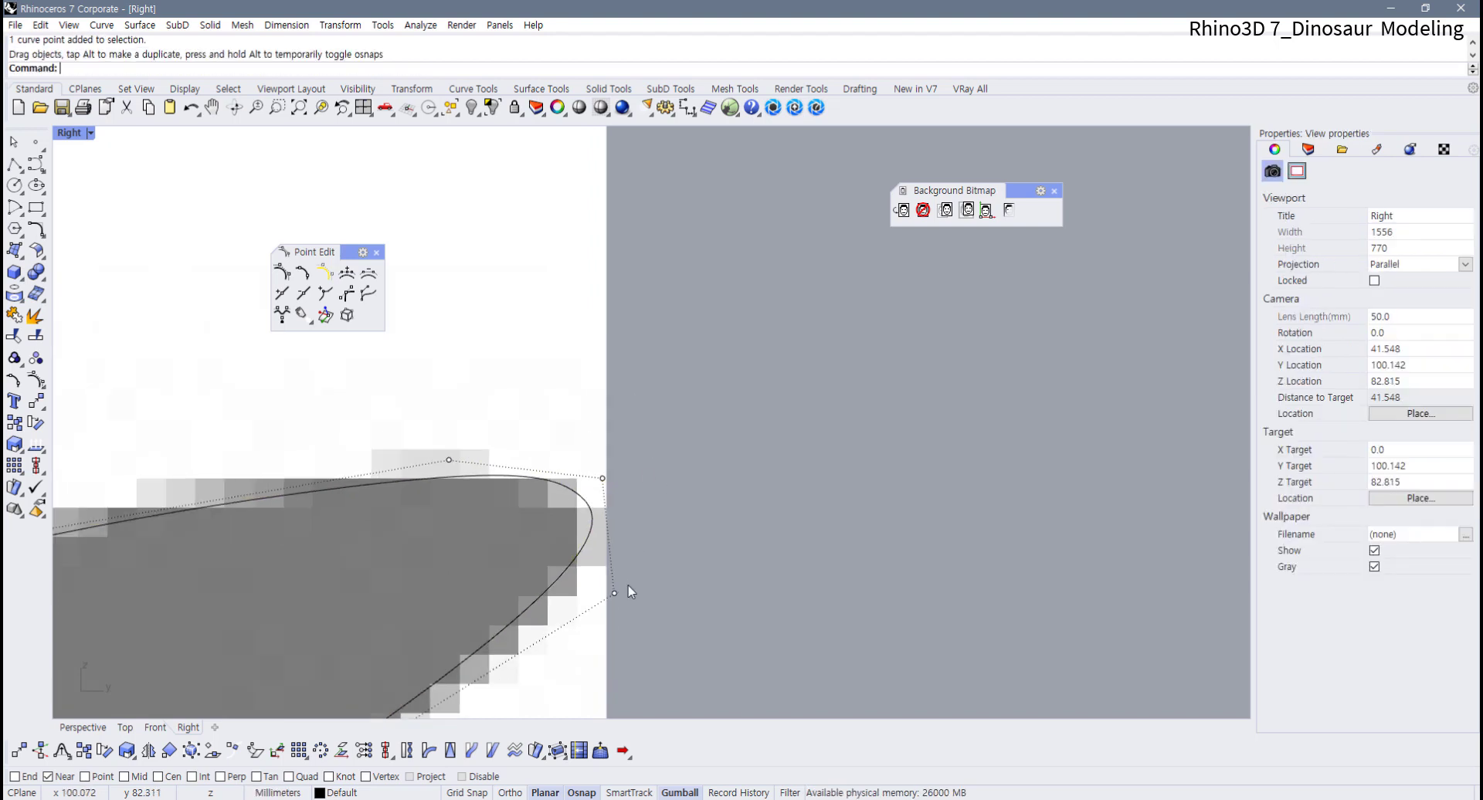
pyautogui.moveTo(615, 597); pyautogui.dragTo(598, 616)
pyautogui.click(720, 587)
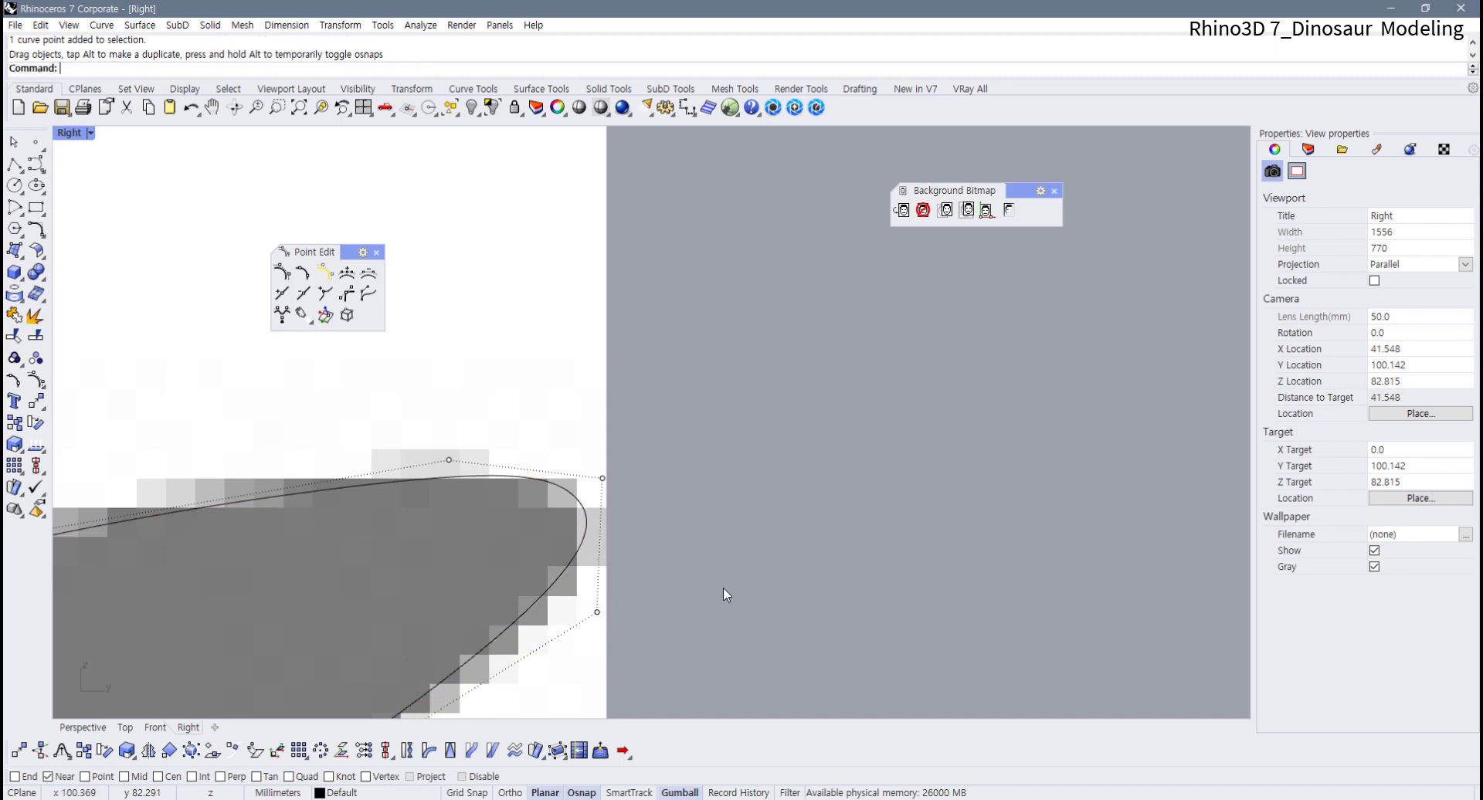
pyautogui.press('Escape')
# Place a single point on the outline at the tip of the tail using the Near snap
pyautogui.moveTo(674, 583); pyautogui.dragTo(482, 438)
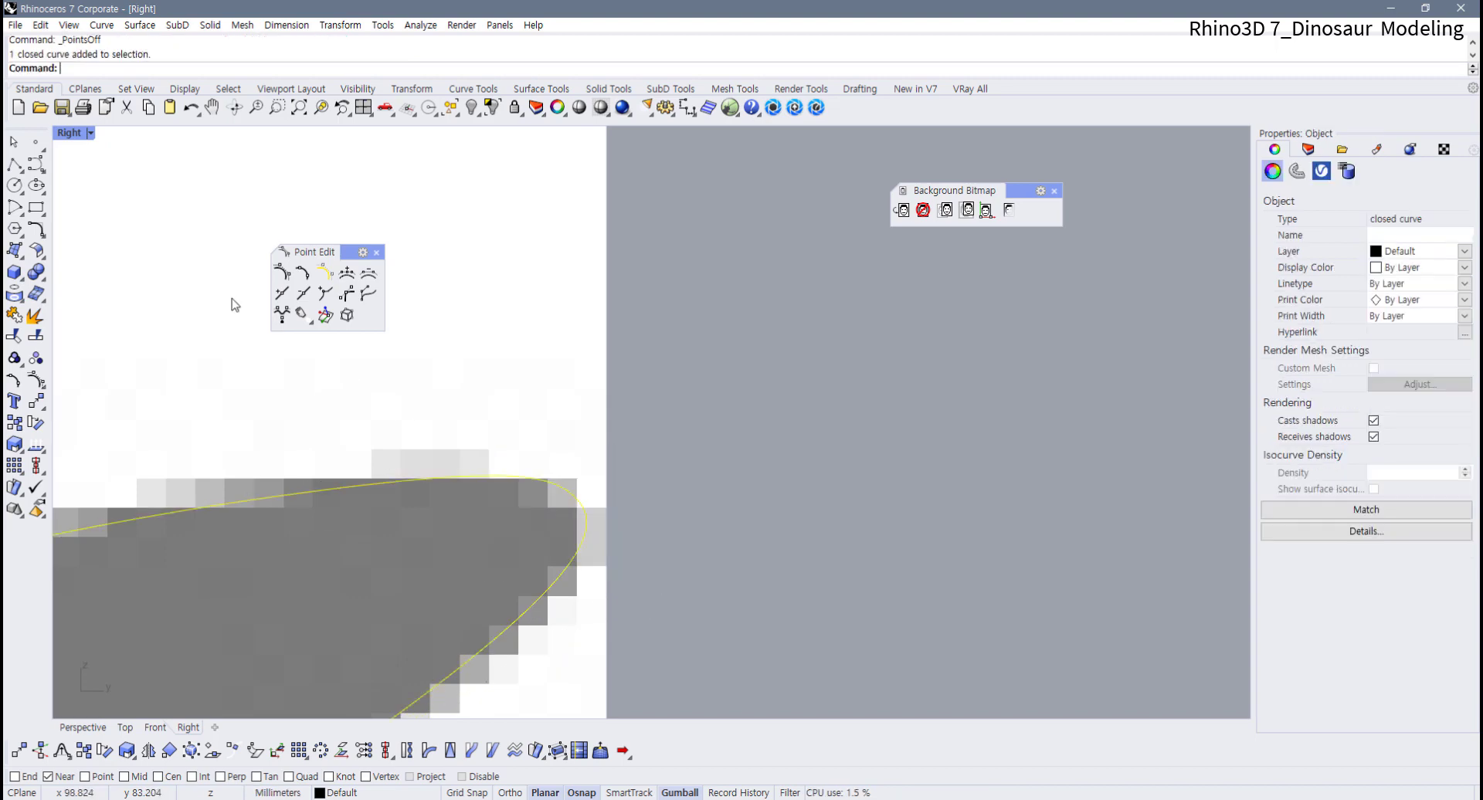
pyautogui.click(35, 143)
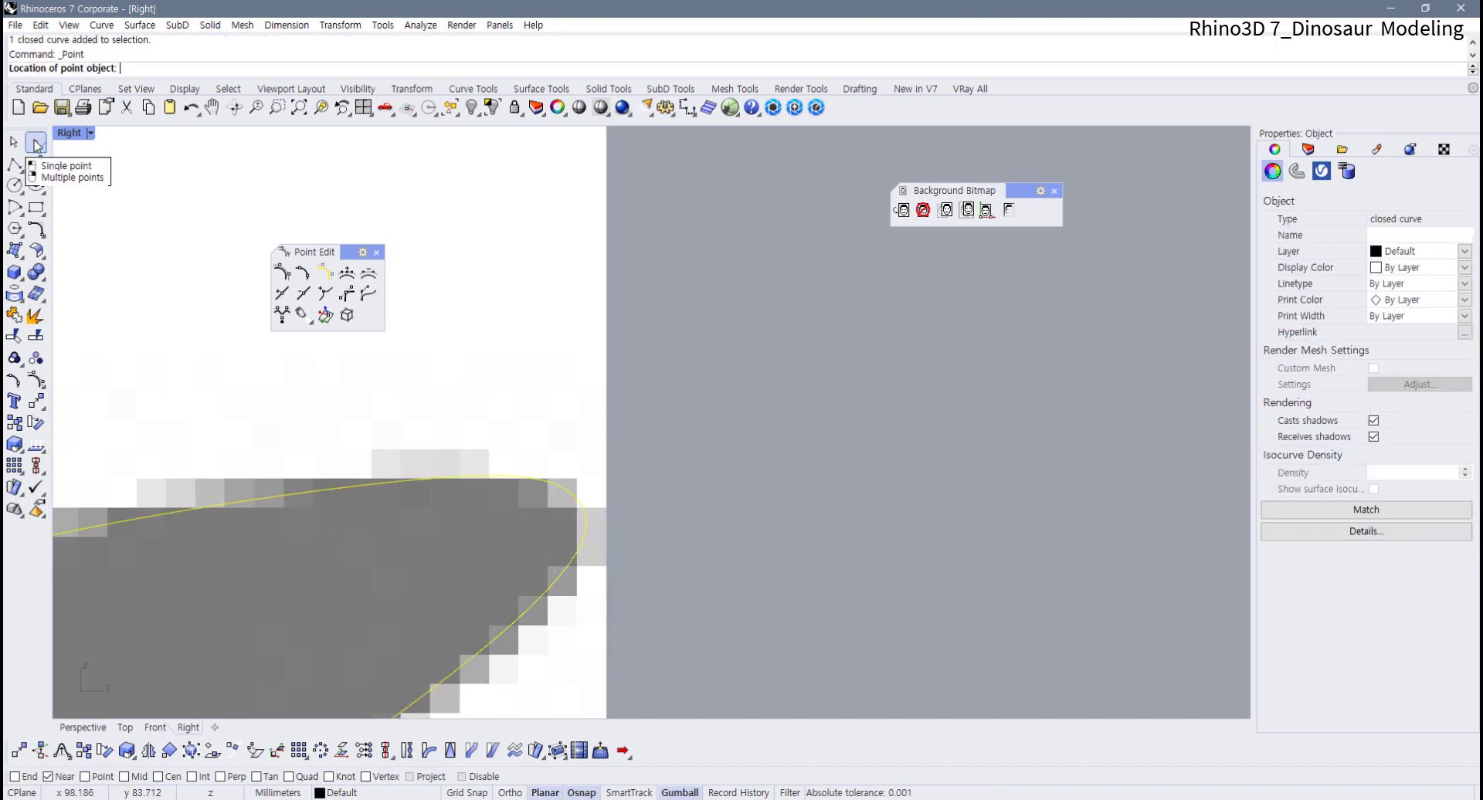
pyautogui.click(582, 505)
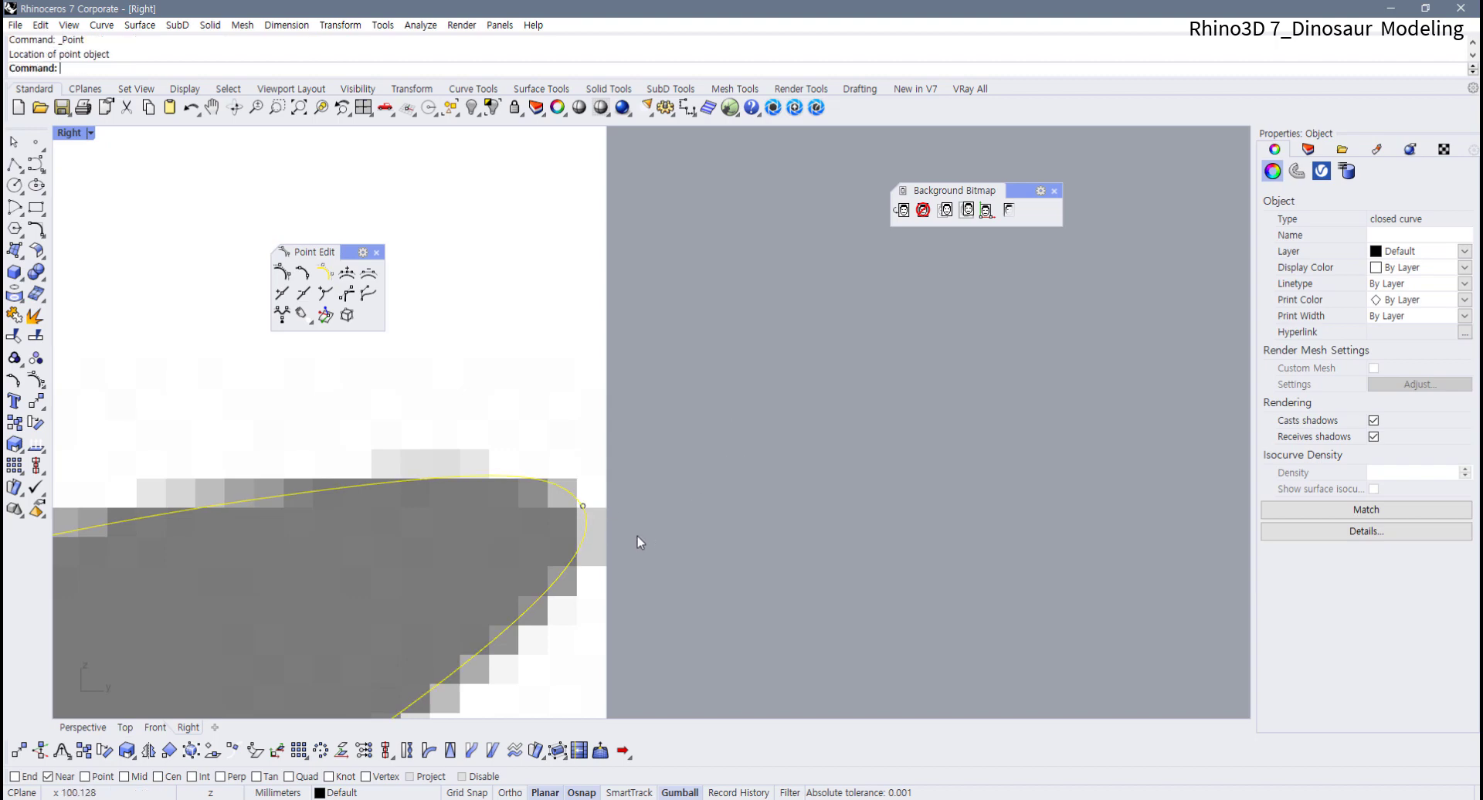
pyautogui.scroll(-2, 573, 543)
pyautogui.scroll(-6, 573, 544)
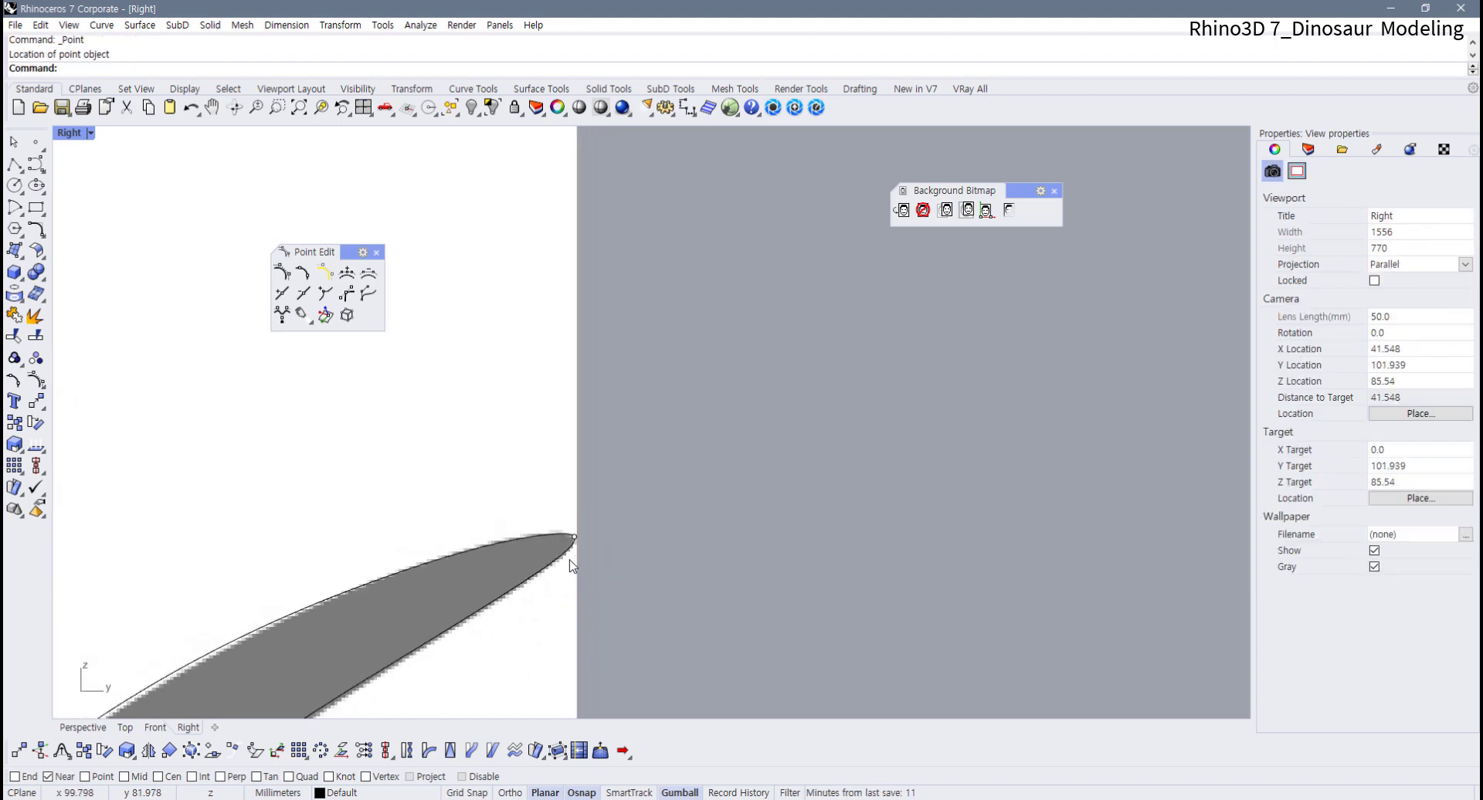
pyautogui.scroll(-1, 746, 560)
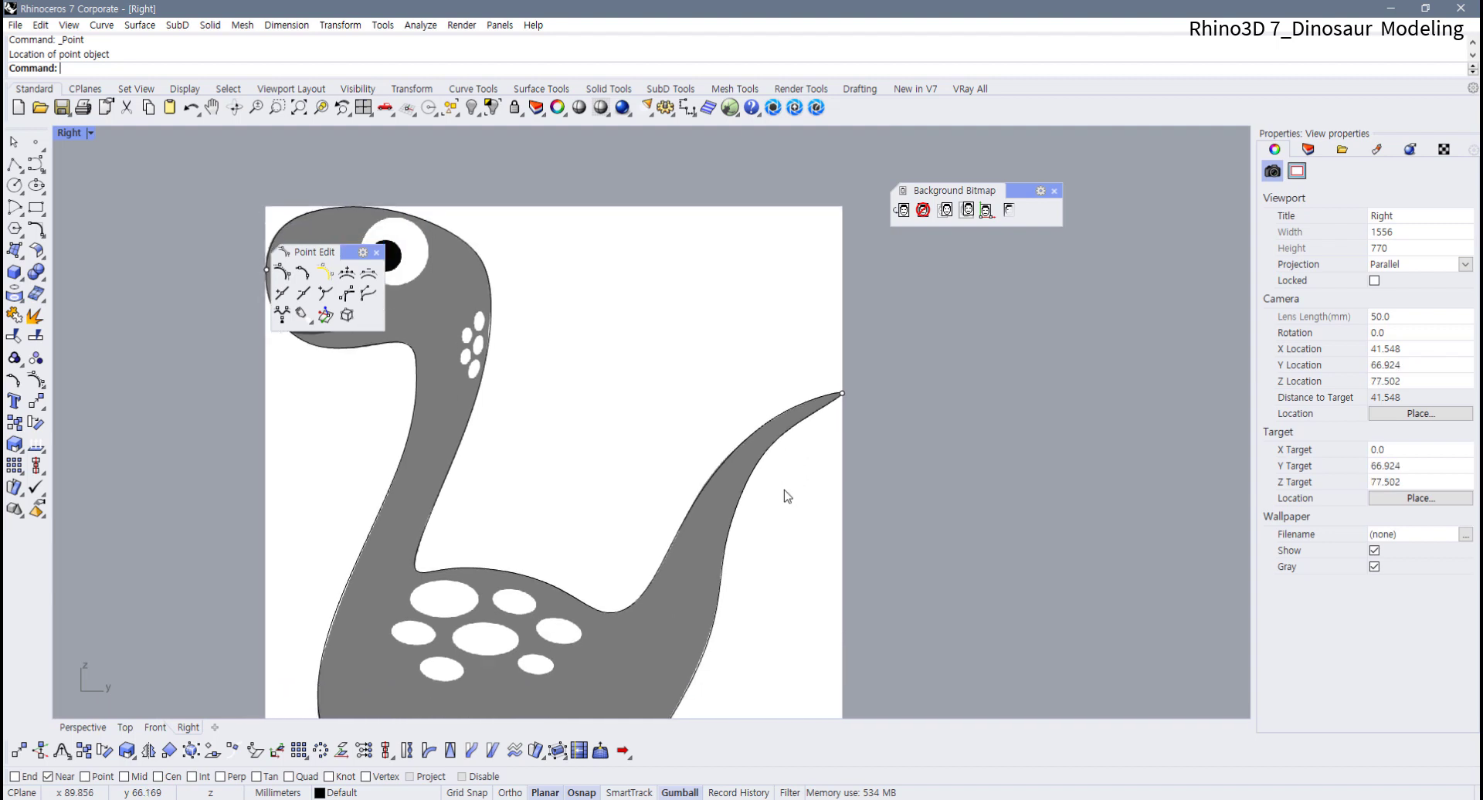
# Split the closed body outline into two curves, using the snout and tail-tip points as cutting objects
pyautogui.click(725, 463)
pyautogui.scroll(-3, 725, 464)
pyautogui.moveTo(693, 462); pyautogui.dragTo(669, 421, button='right')
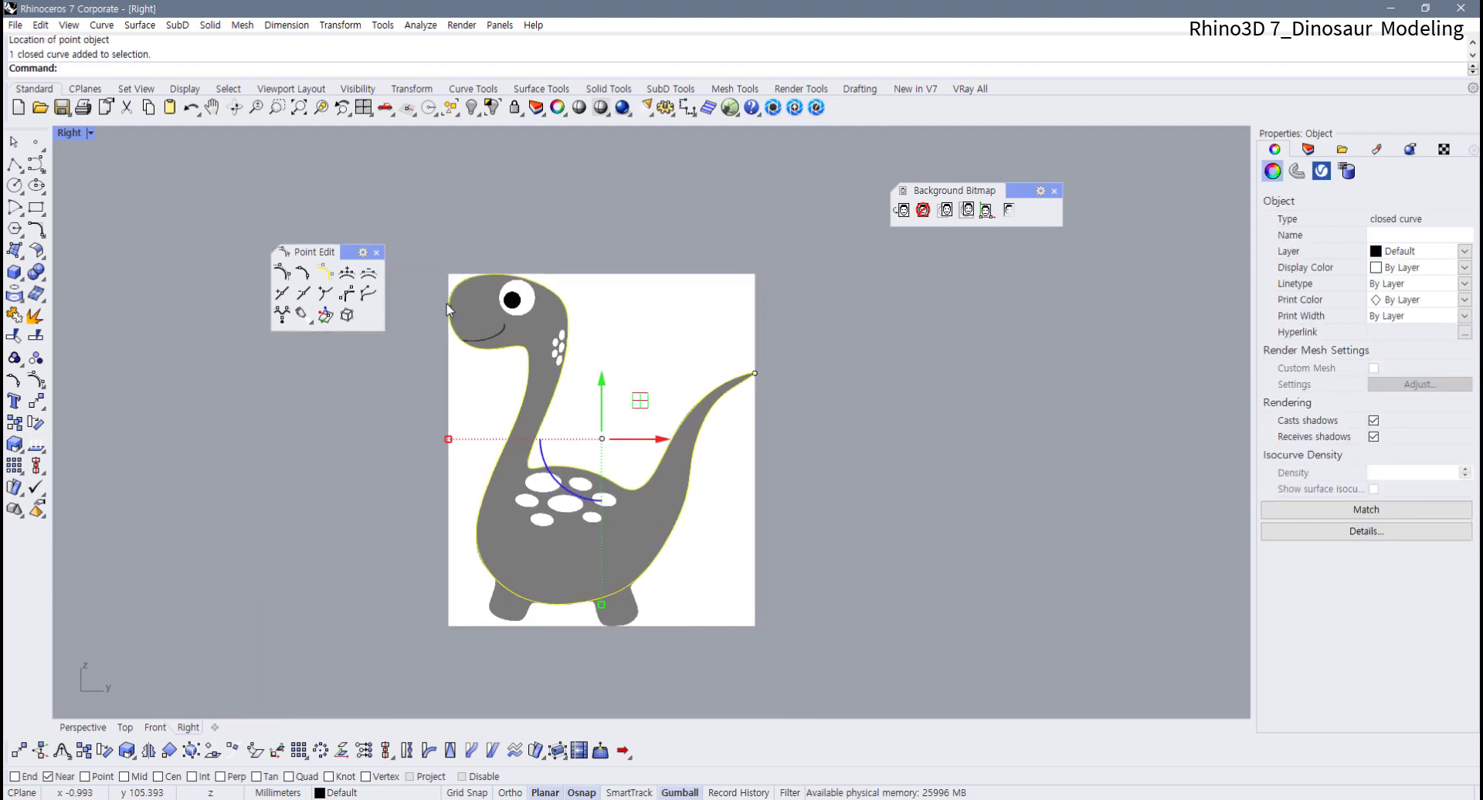
pyautogui.click(425, 352)
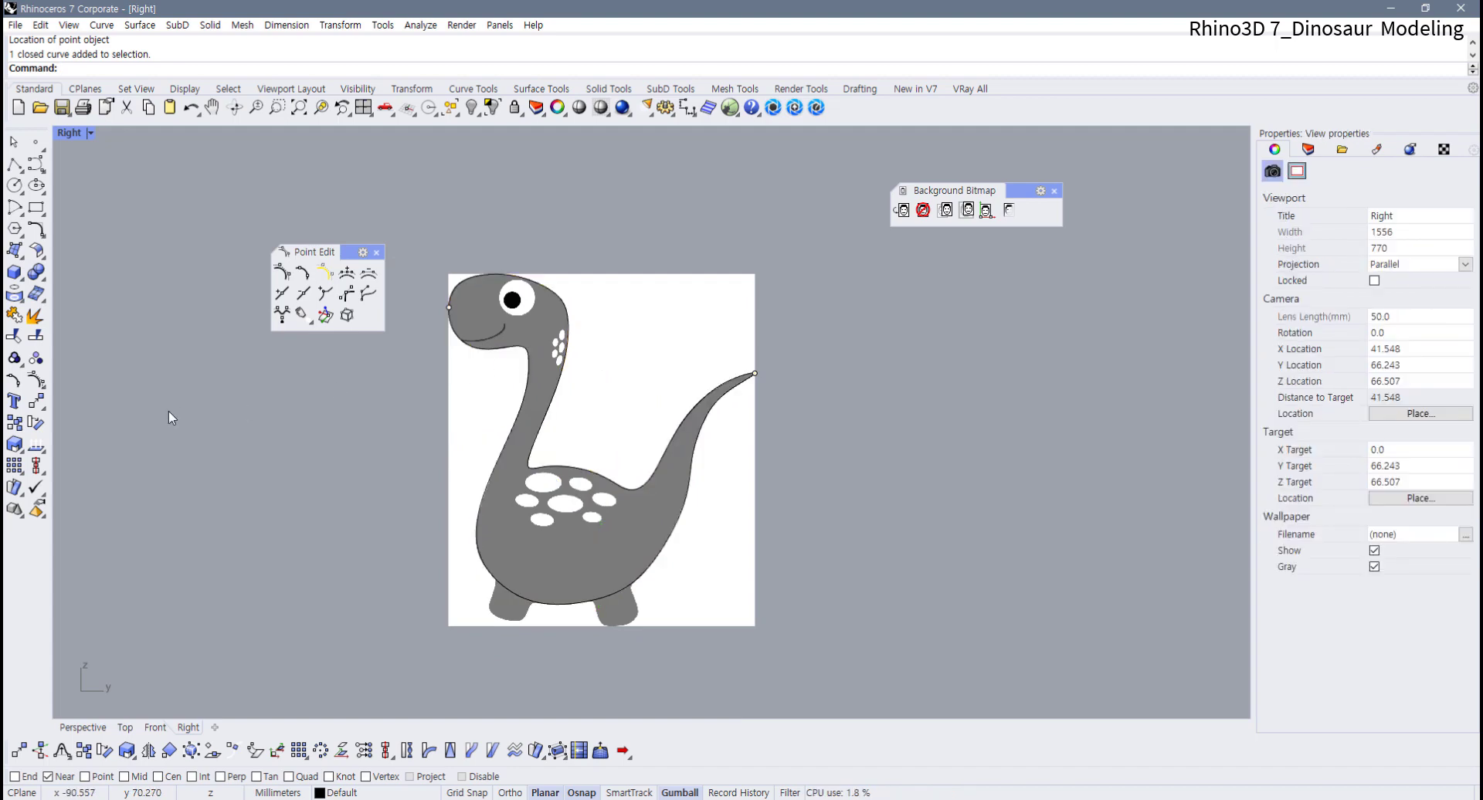
pyautogui.click(41, 339)
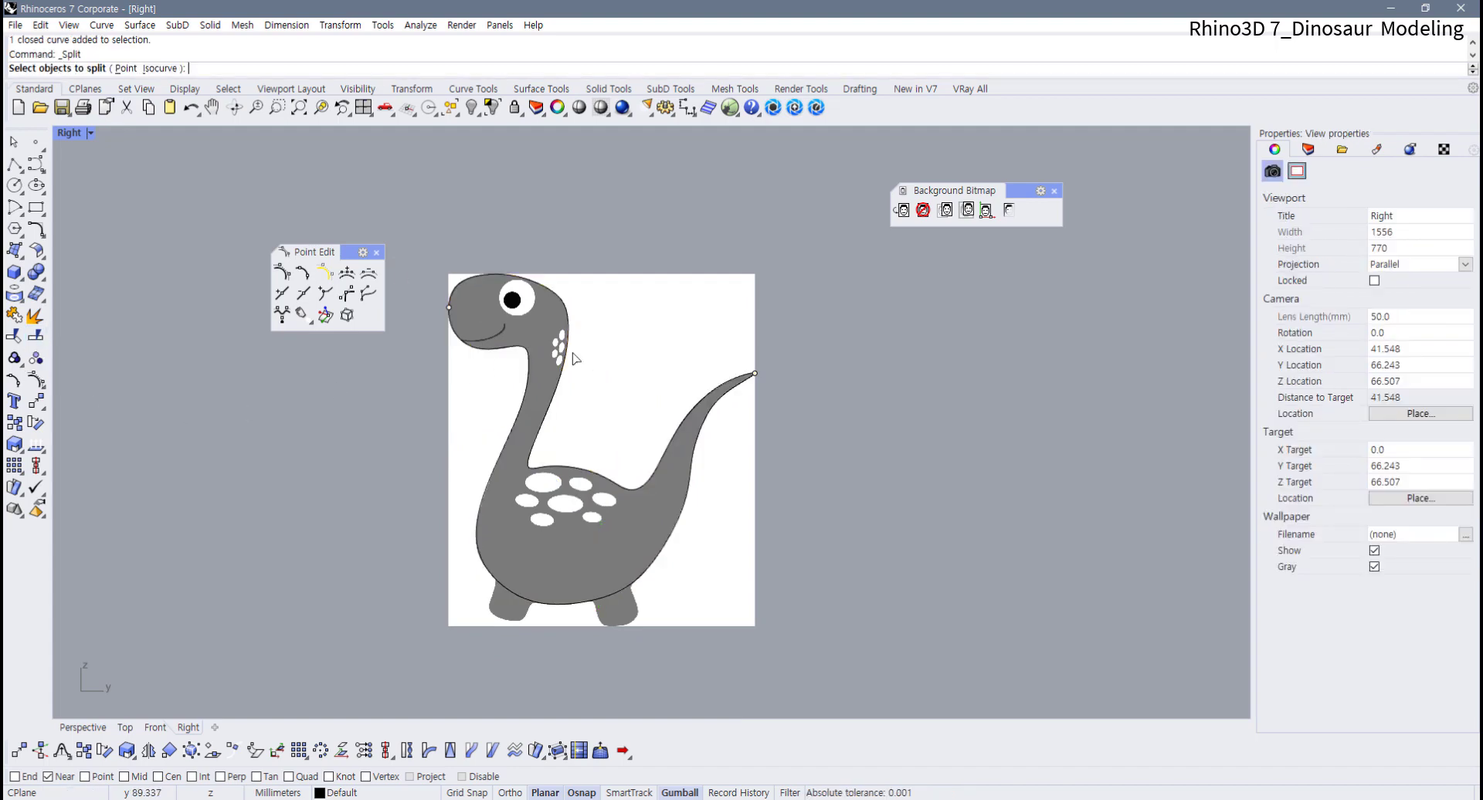
pyautogui.click(526, 355)
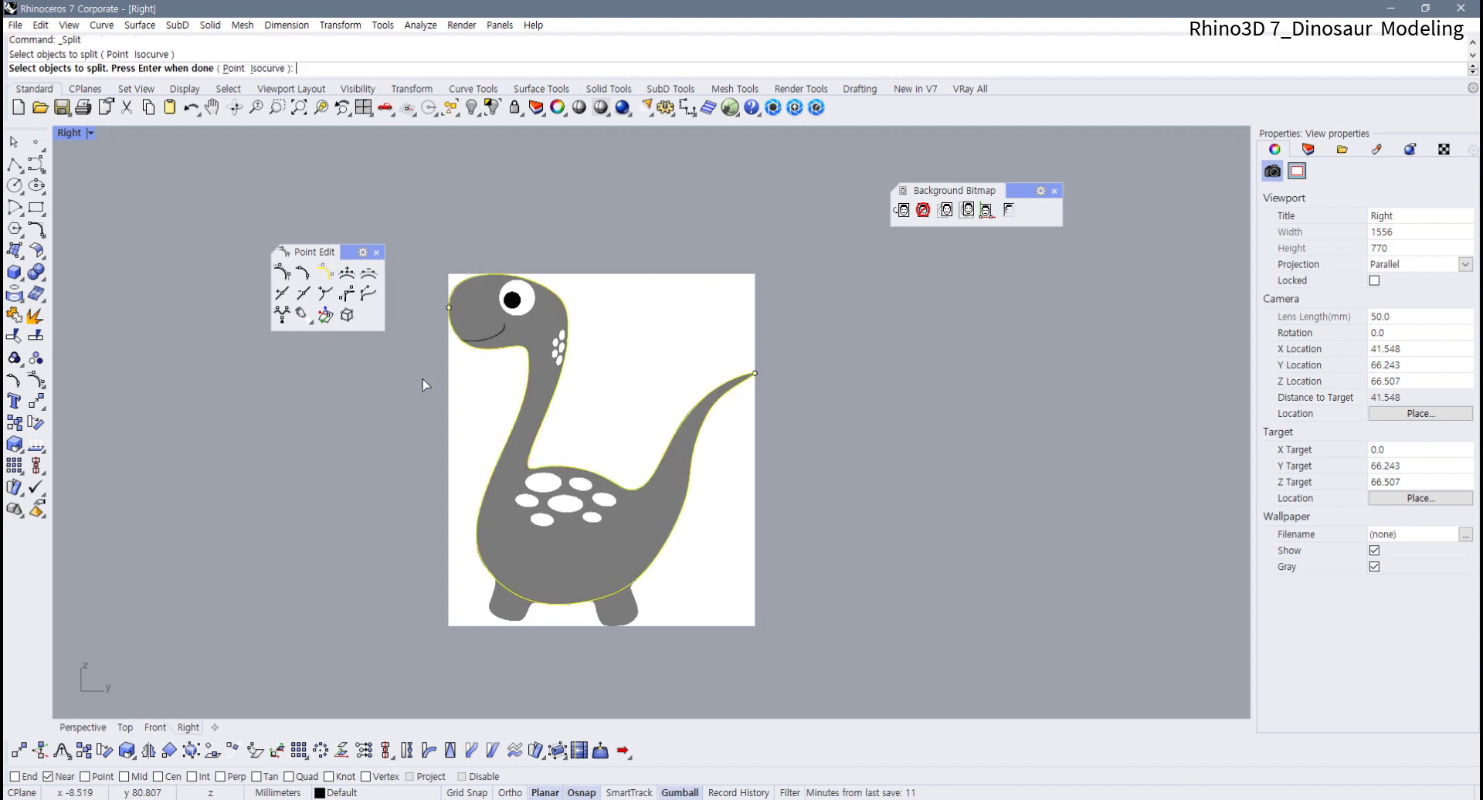
pyautogui.press('Return')
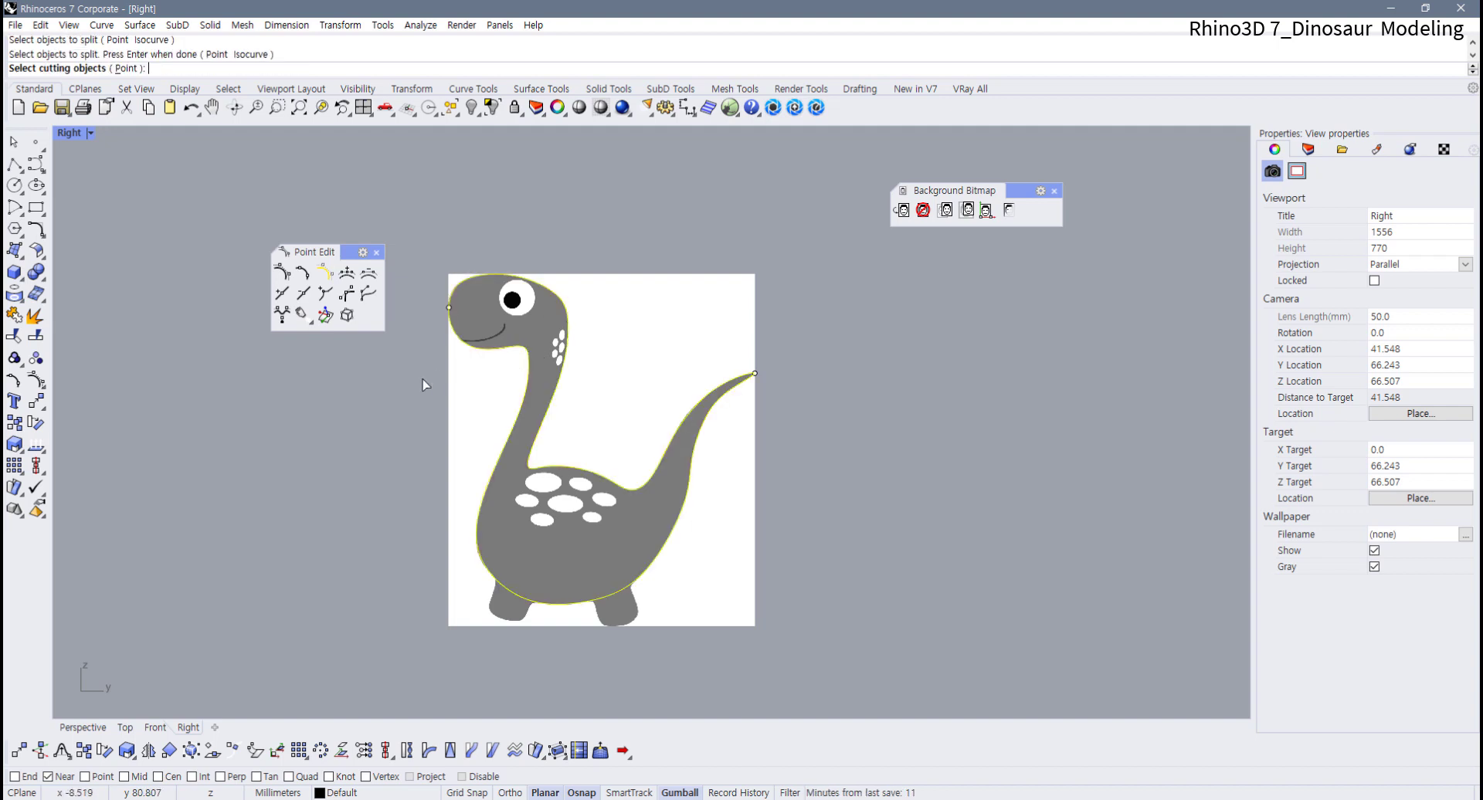
pyautogui.click(456, 309)
pyautogui.click(754, 374)
pyautogui.press('Return')
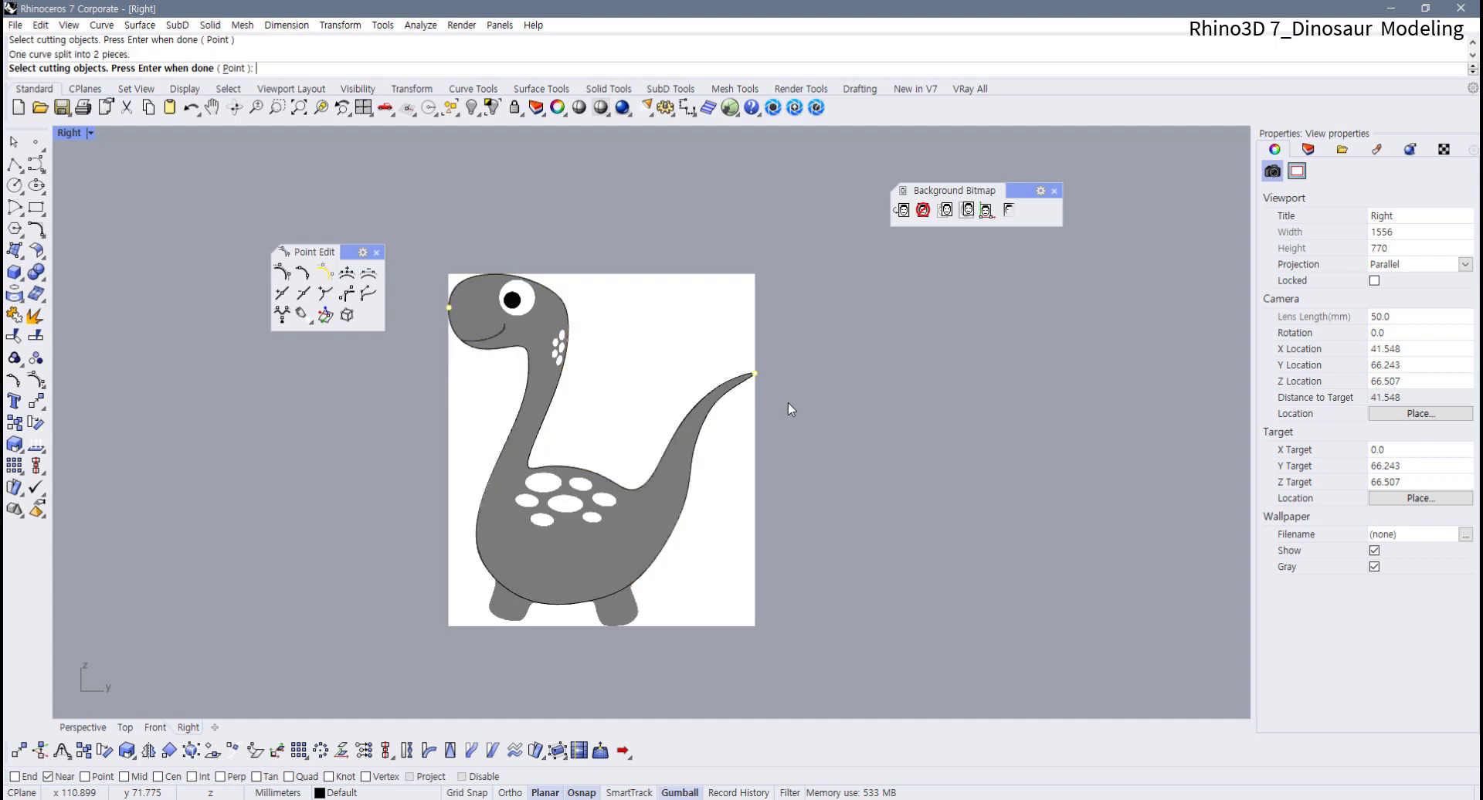
# Select the curves along the tail one at a time to check the split between the upper and lower outline
pyautogui.click(712, 417)
pyautogui.click(707, 411)
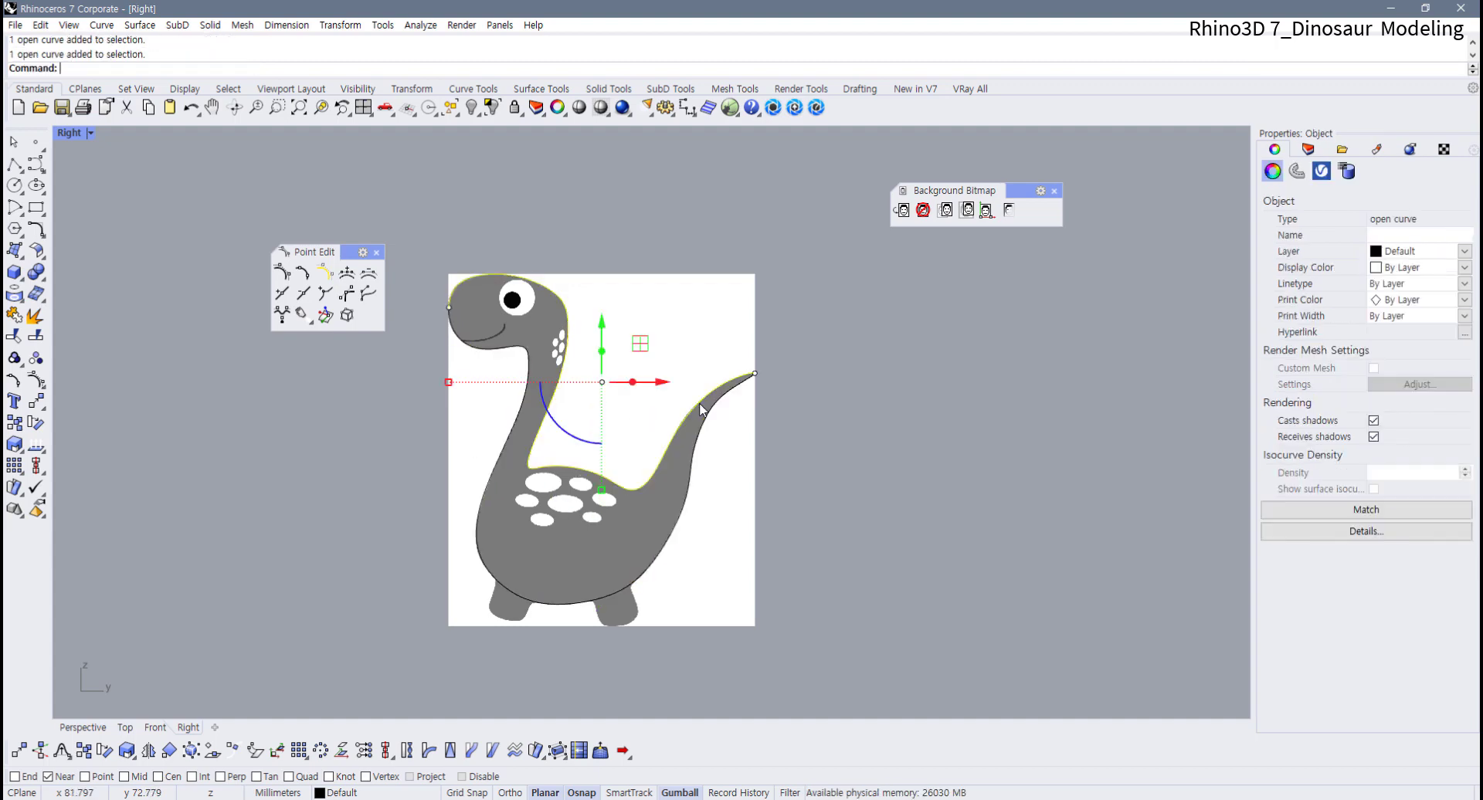
pyautogui.click(719, 421)
pyautogui.click(709, 419)
pyautogui.click(759, 424)
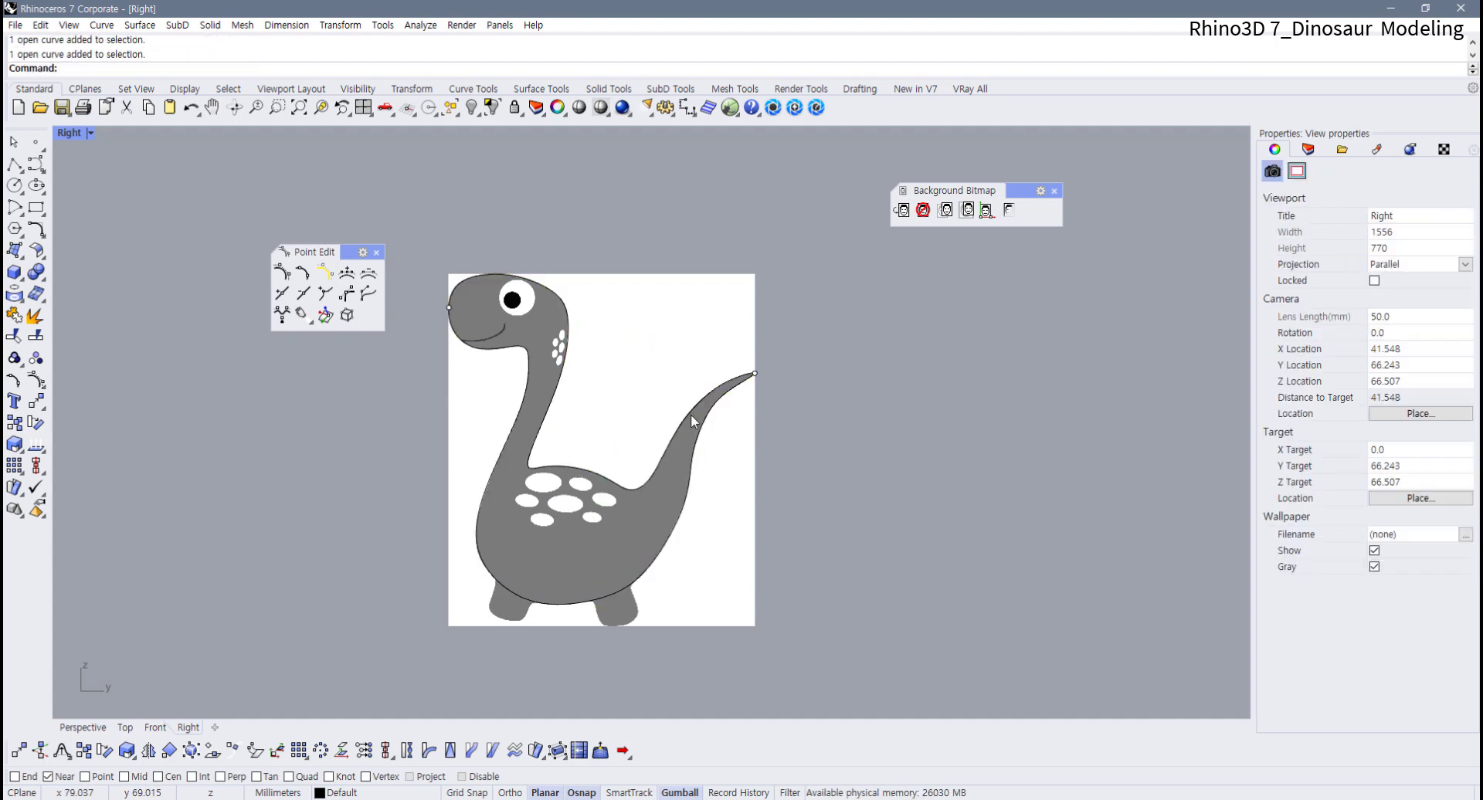
pyautogui.click(691, 414)
pyautogui.click(726, 432)
pyautogui.click(686, 416)
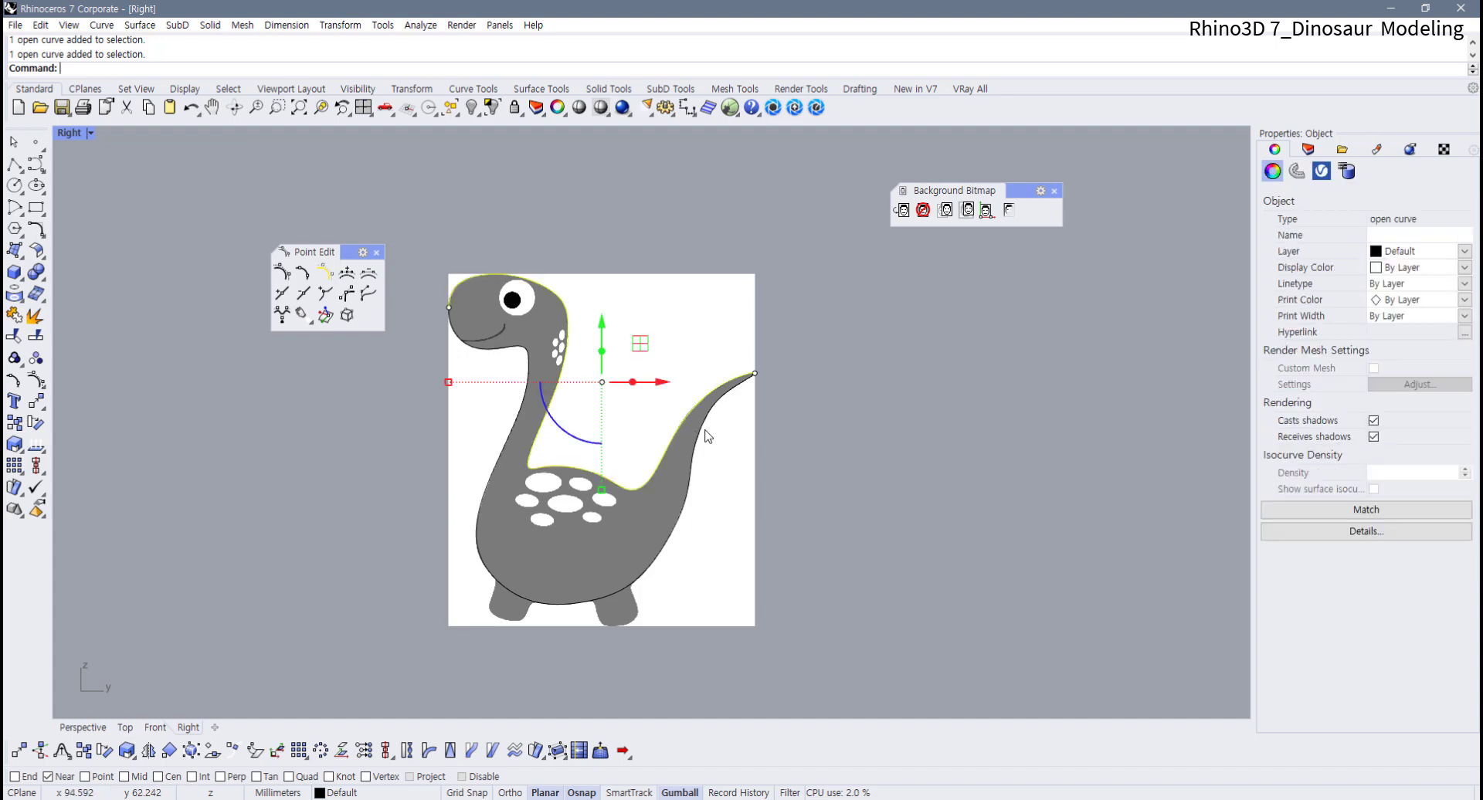
pyautogui.click(668, 382)
pyautogui.click(640, 283)
pyautogui.scroll(6, 417, 255)
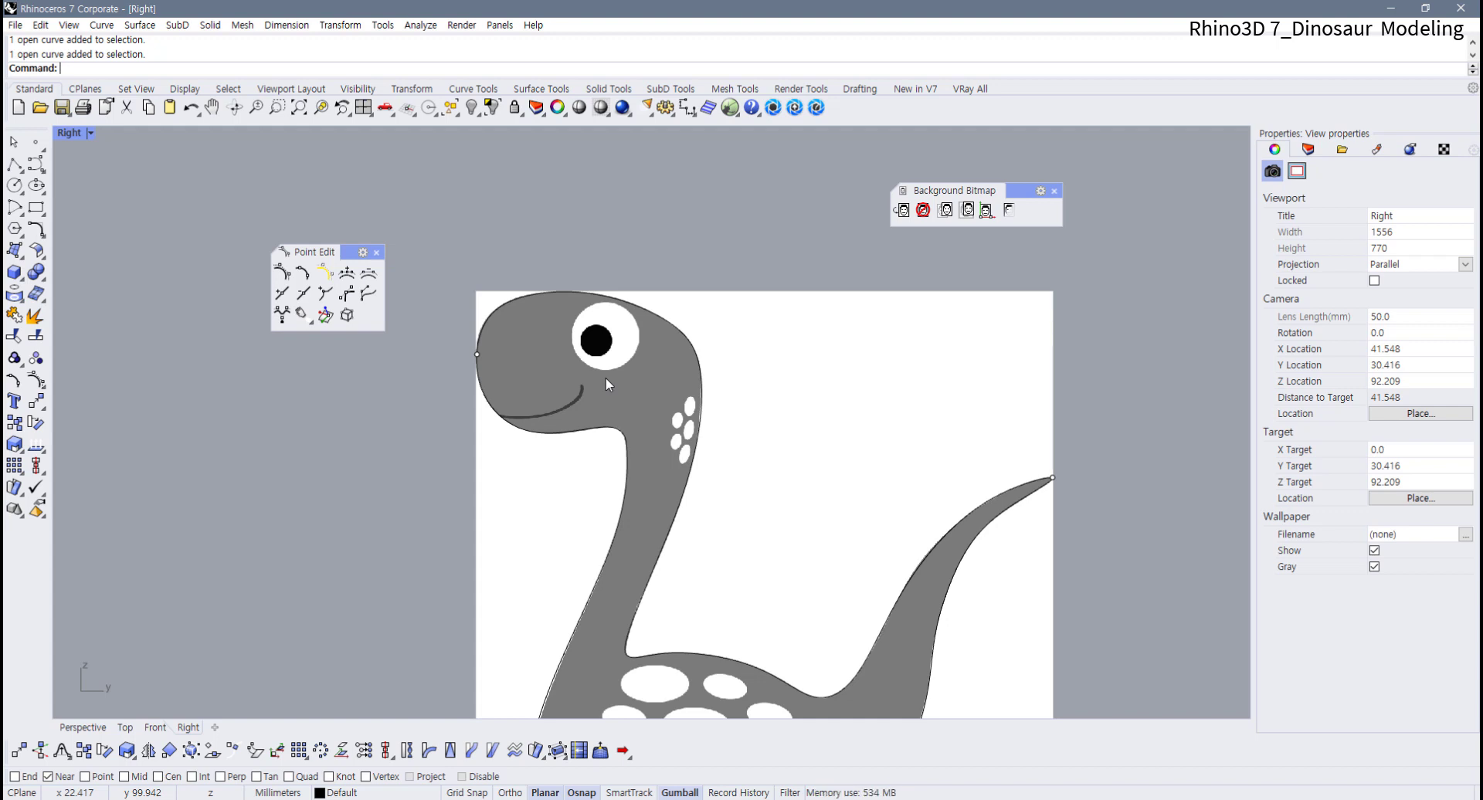
pyautogui.moveTo(605, 377); pyautogui.dragTo(601, 331, button='right')
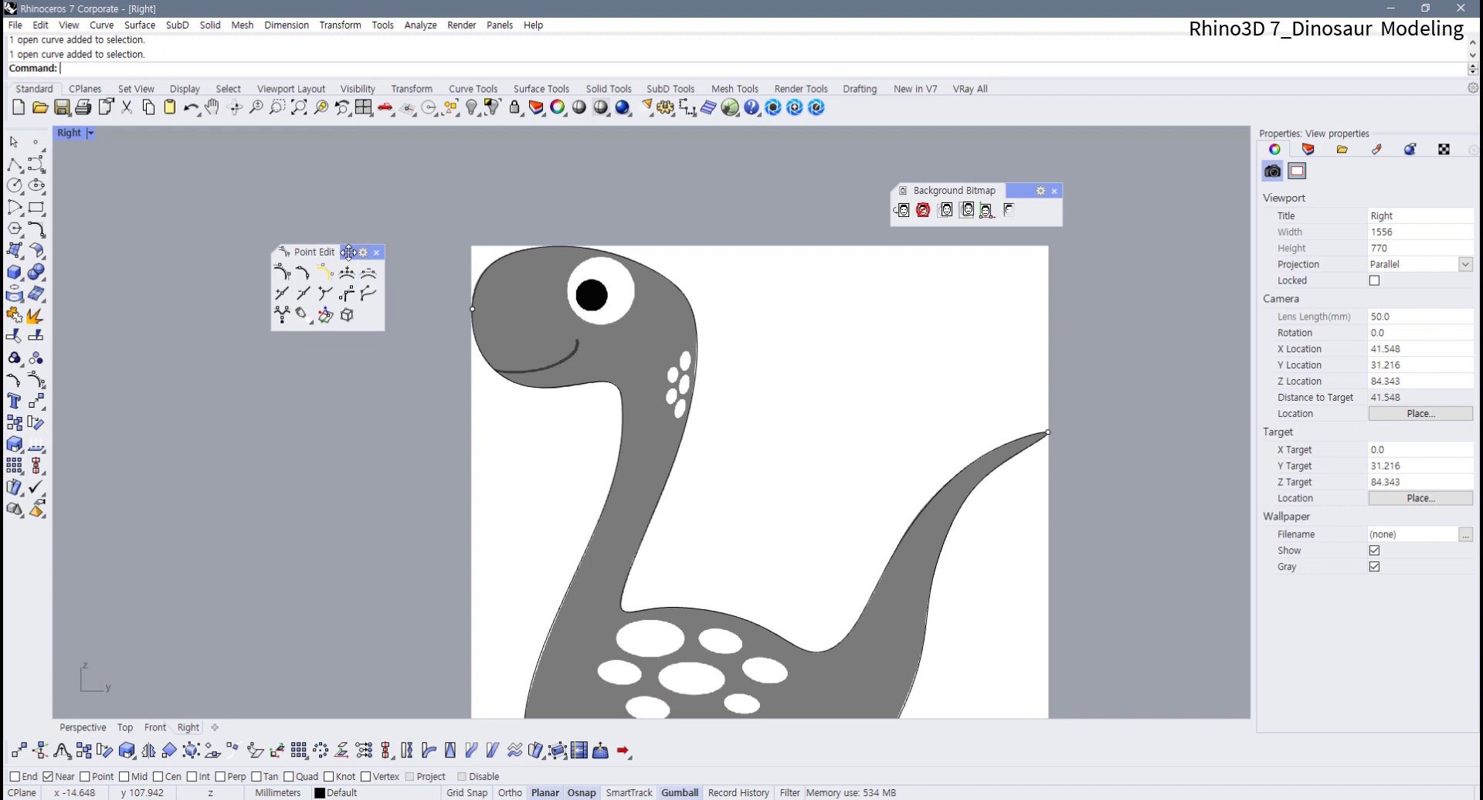
# Move the Point Edit palette aside and float the circle tools as a separate palette over the viewport
pyautogui.moveTo(348, 252); pyautogui.dragTo(299, 241)
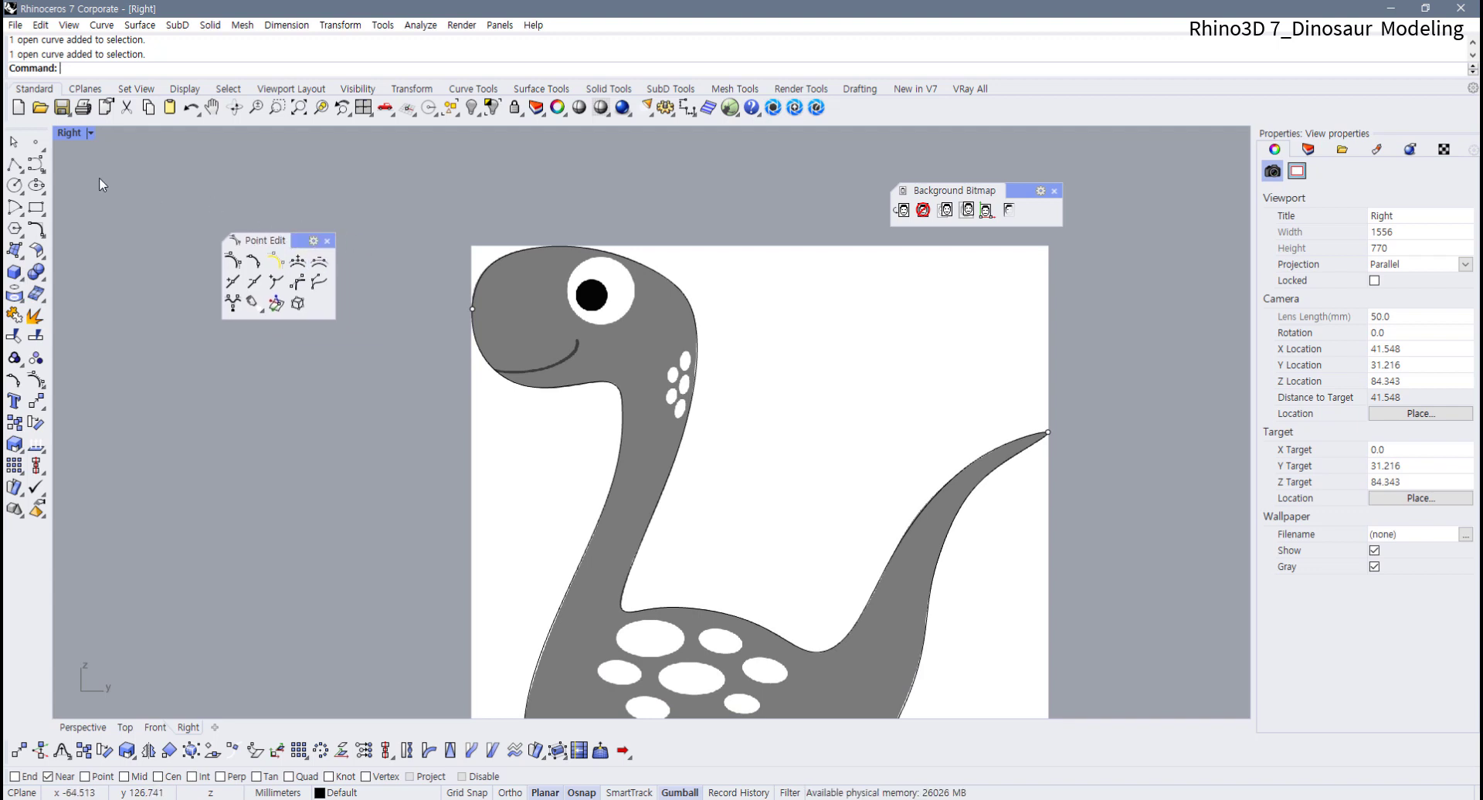
pyautogui.click(14, 187)
pyautogui.moveTo(53, 187); pyautogui.dragTo(359, 176)
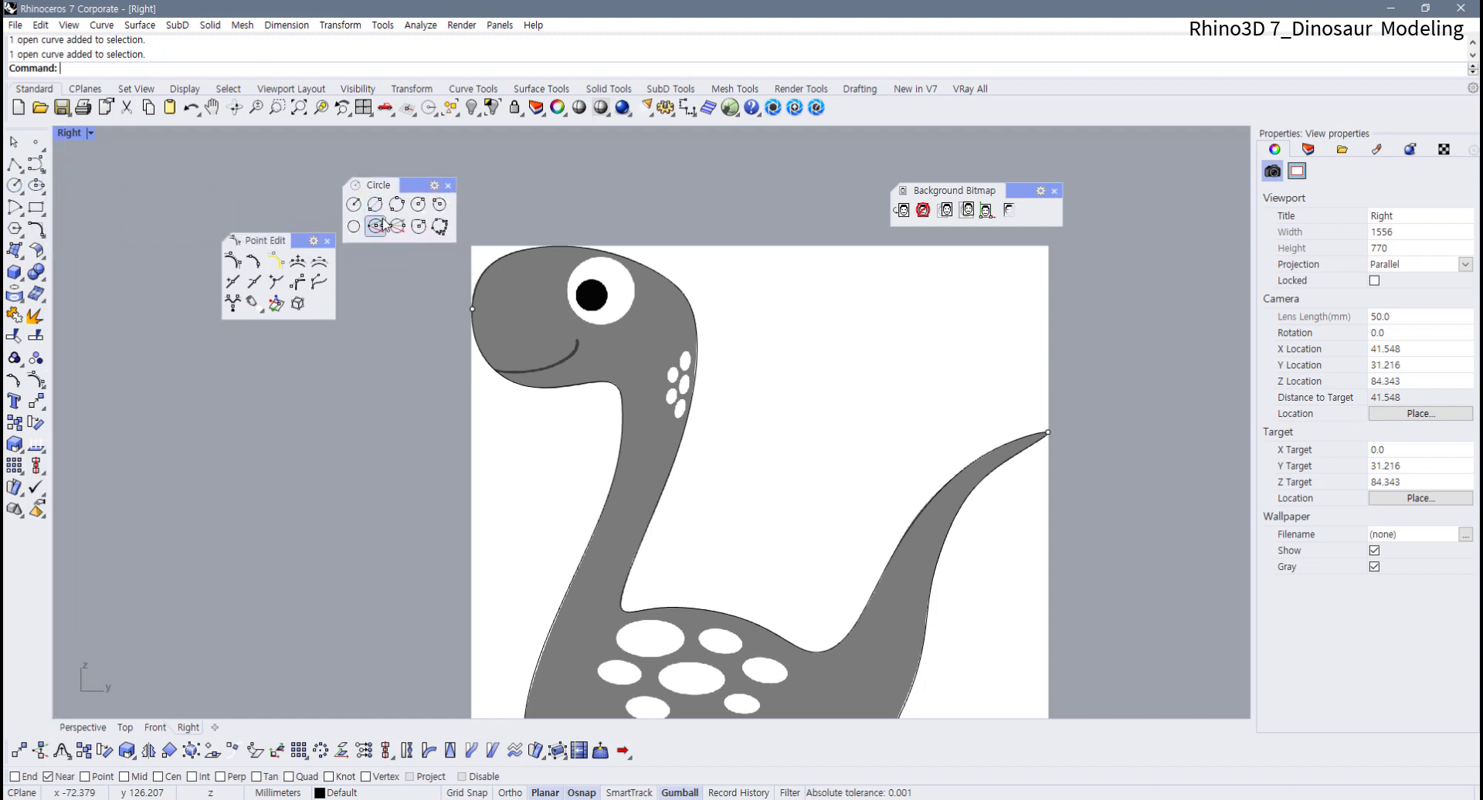
pyautogui.moveTo(298, 240); pyautogui.dragTo(246, 217)
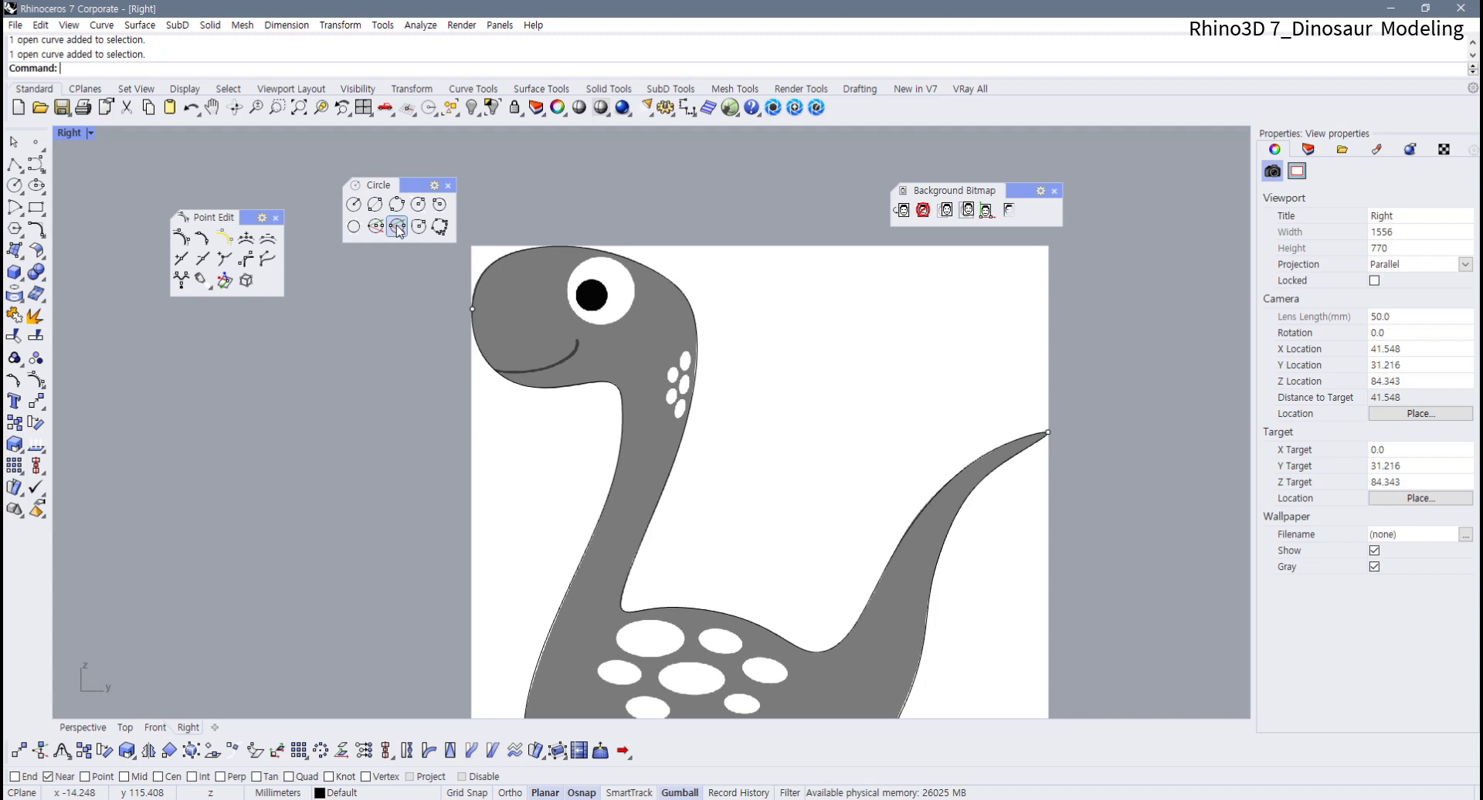
pyautogui.click(48, 776)
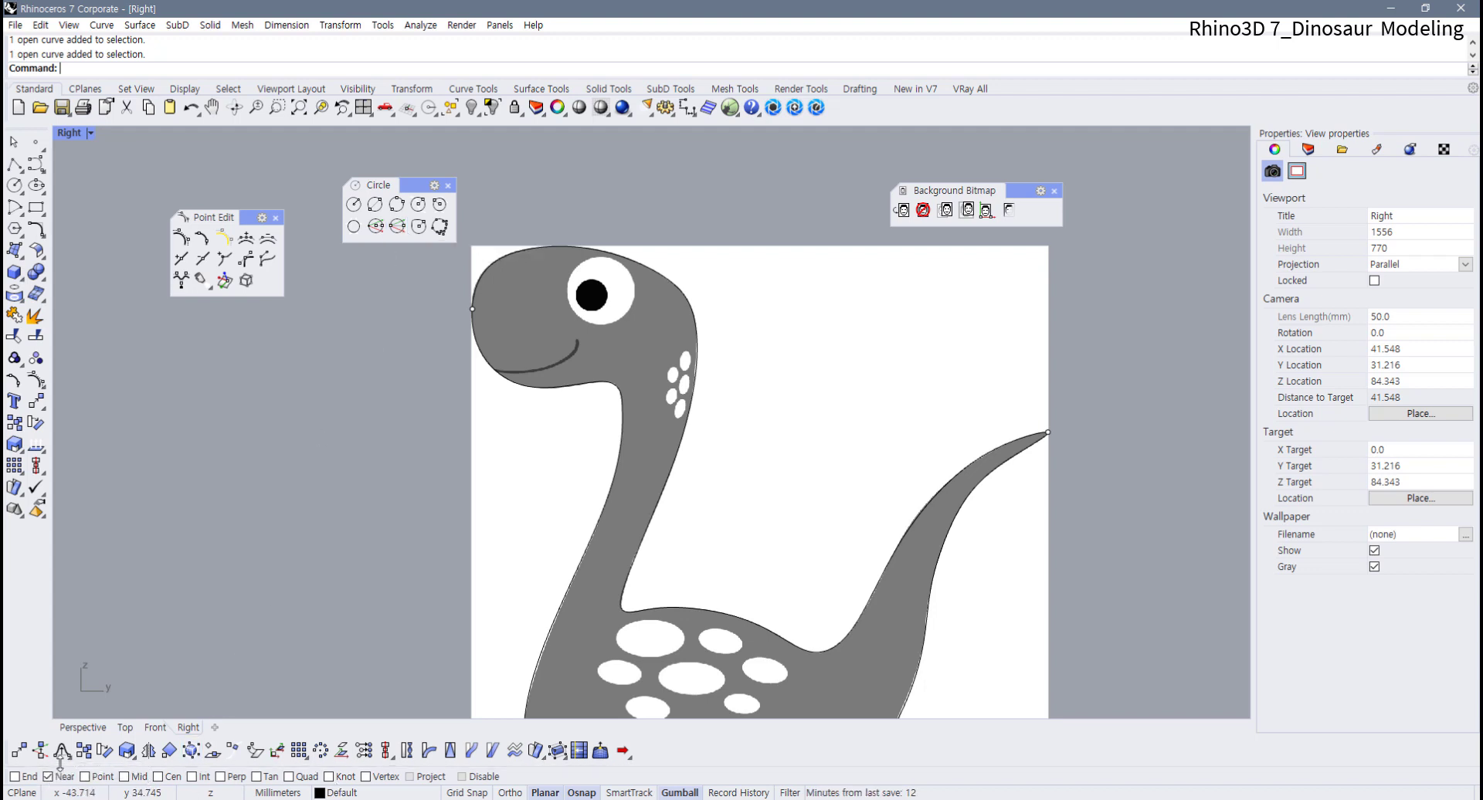
# Draw a vertical circle by diameter from the throat to the back of the neck, snapping both ends to the outline curves
pyautogui.click(396, 227)
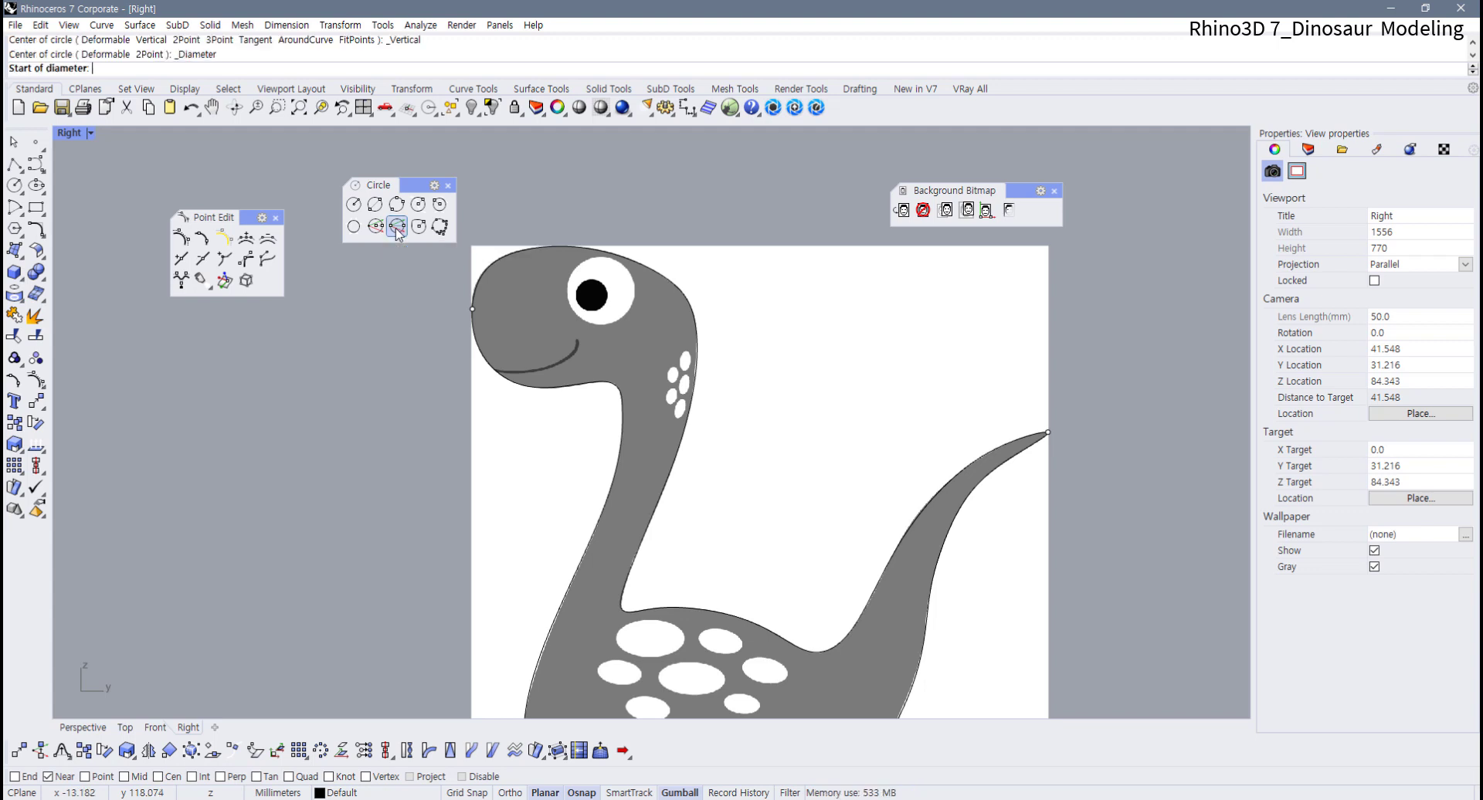
pyautogui.scroll(2, 555, 371)
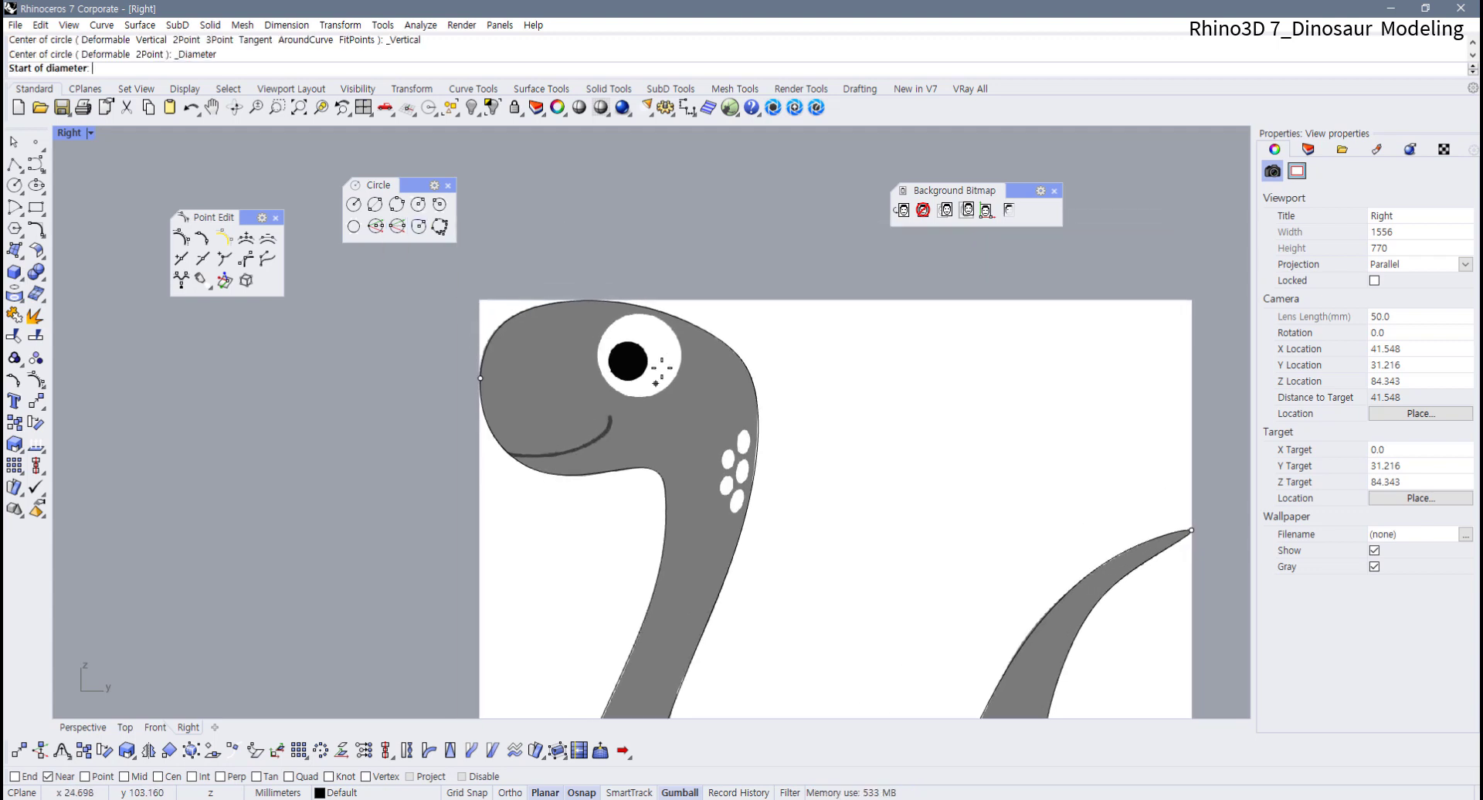
pyautogui.click(656, 471)
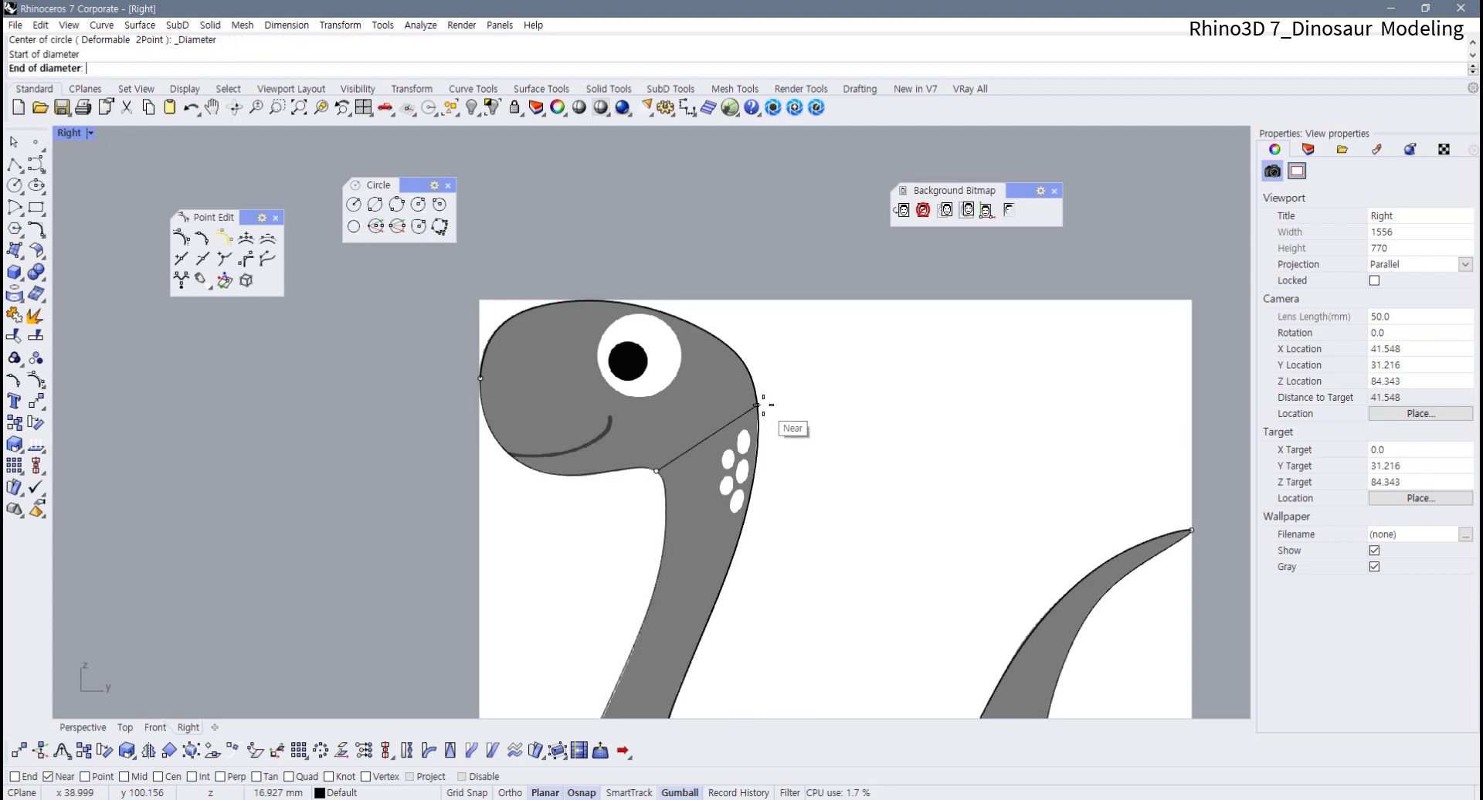
pyautogui.click(758, 457)
# Draw a vertical diameter circle across the head just in front of the eye, from the jaw to the top of the head
pyautogui.press('Return')
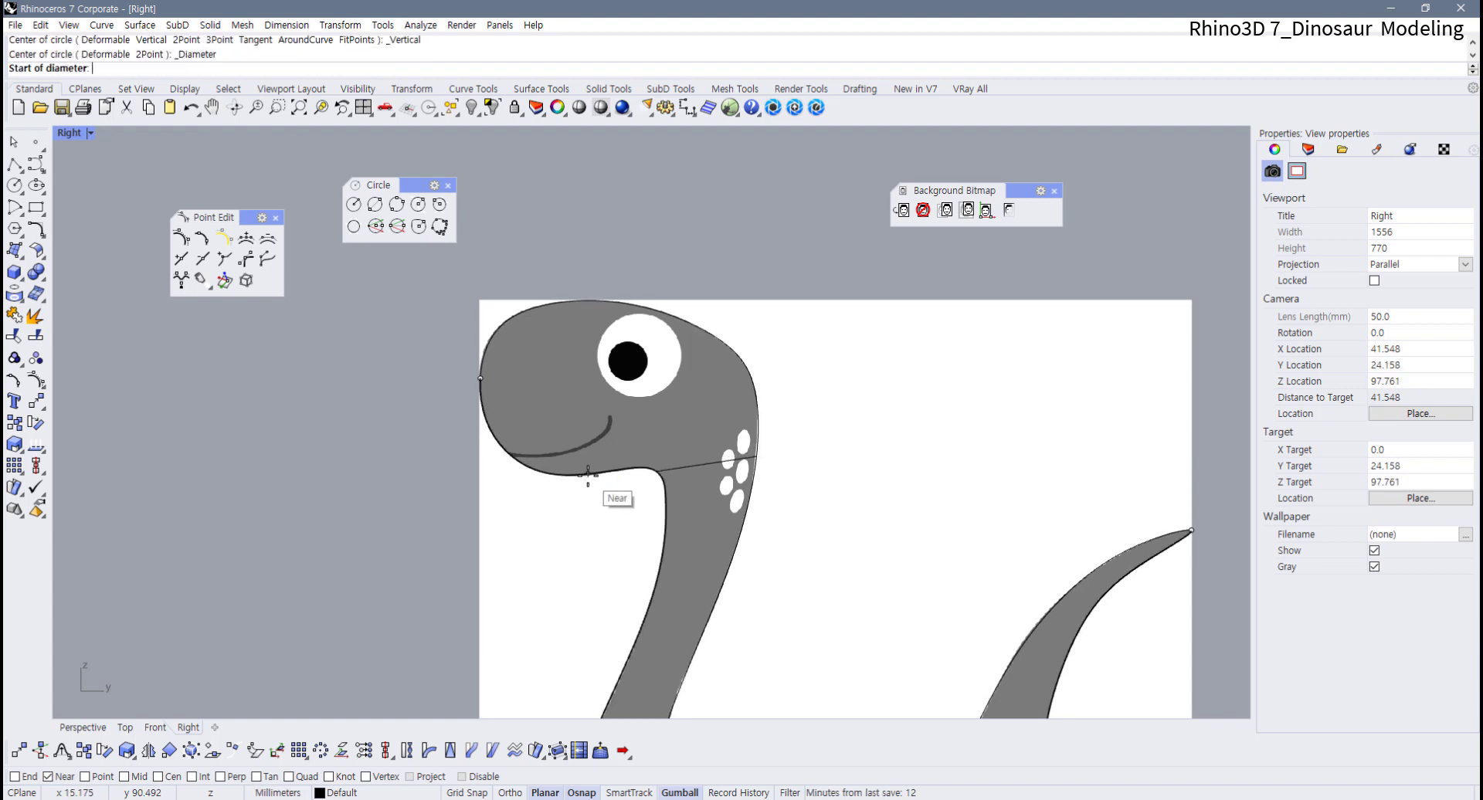
pyautogui.click(588, 474)
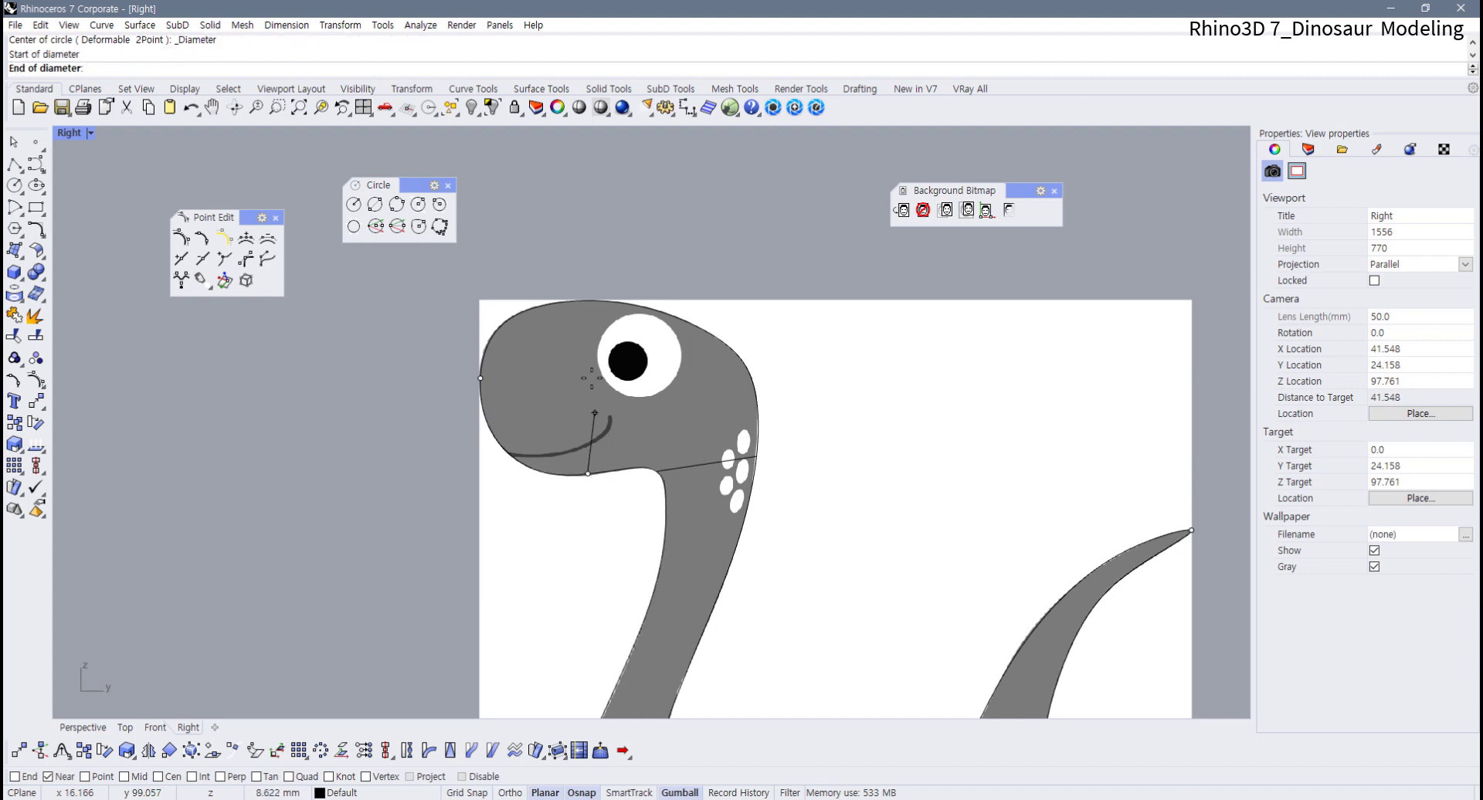
pyautogui.click(588, 302)
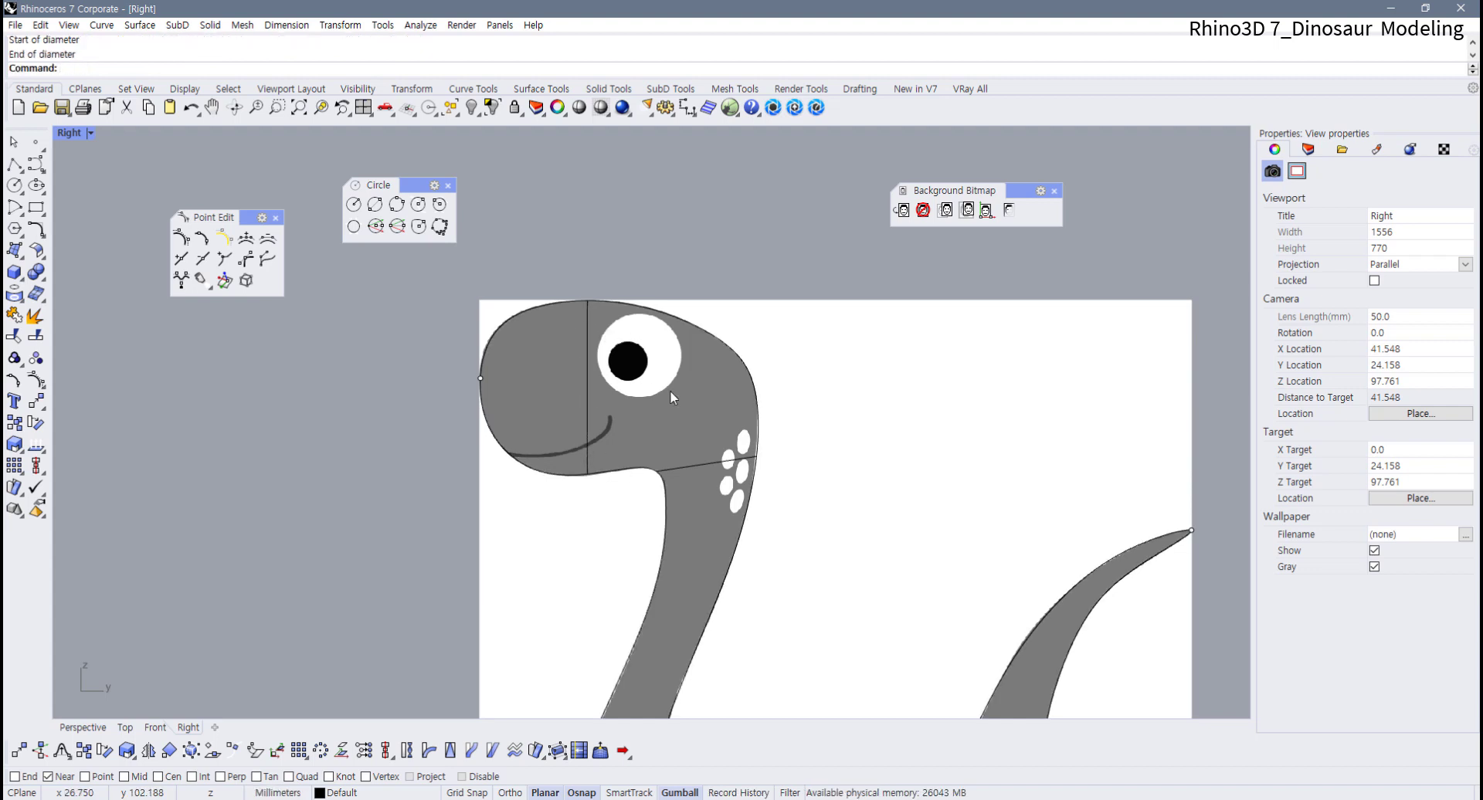
# Delete the throat circle and redraw it slanted, from the throat bend up to the upper back of the head
pyautogui.click(694, 466)
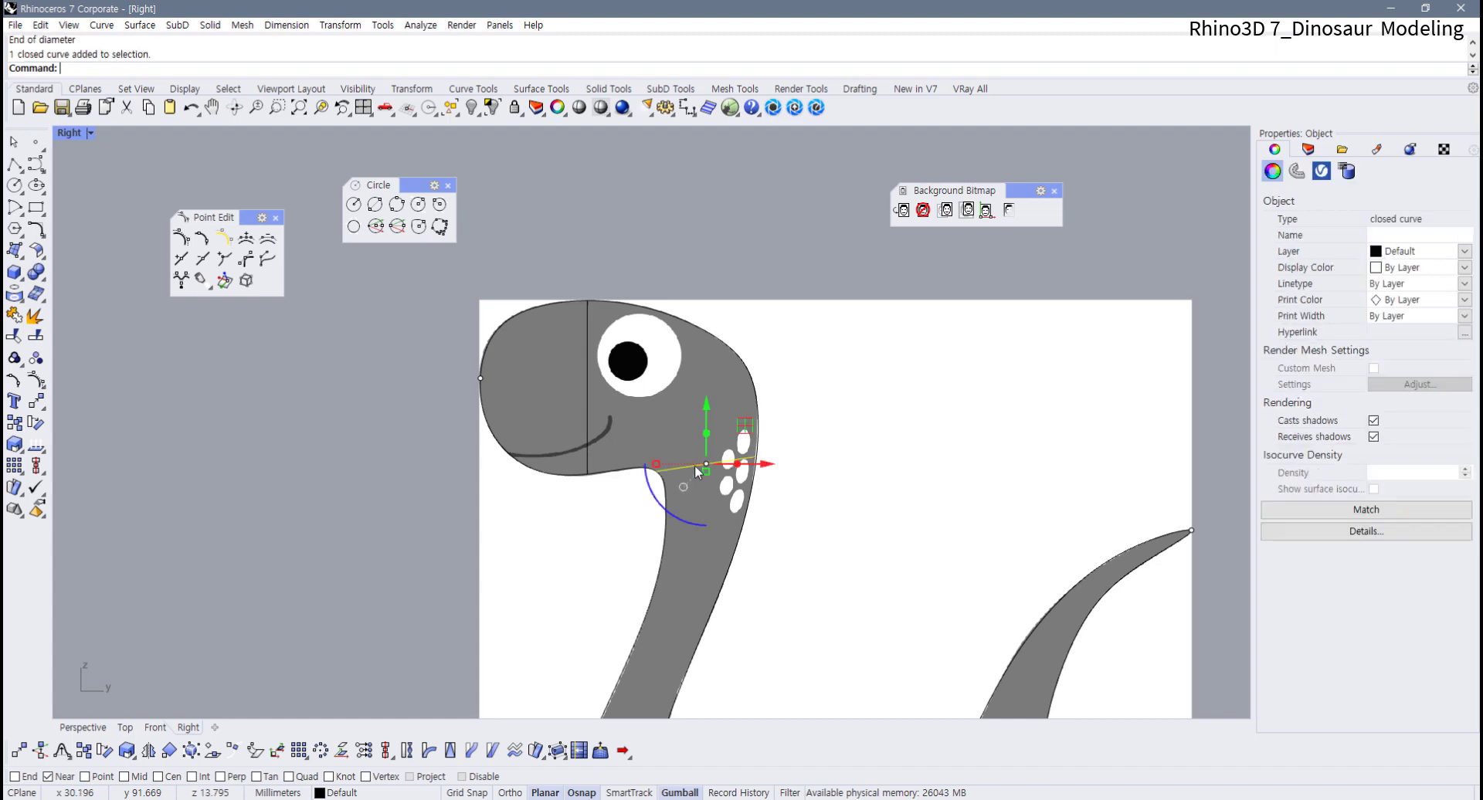
pyautogui.press('Escape')
pyautogui.press('Return')
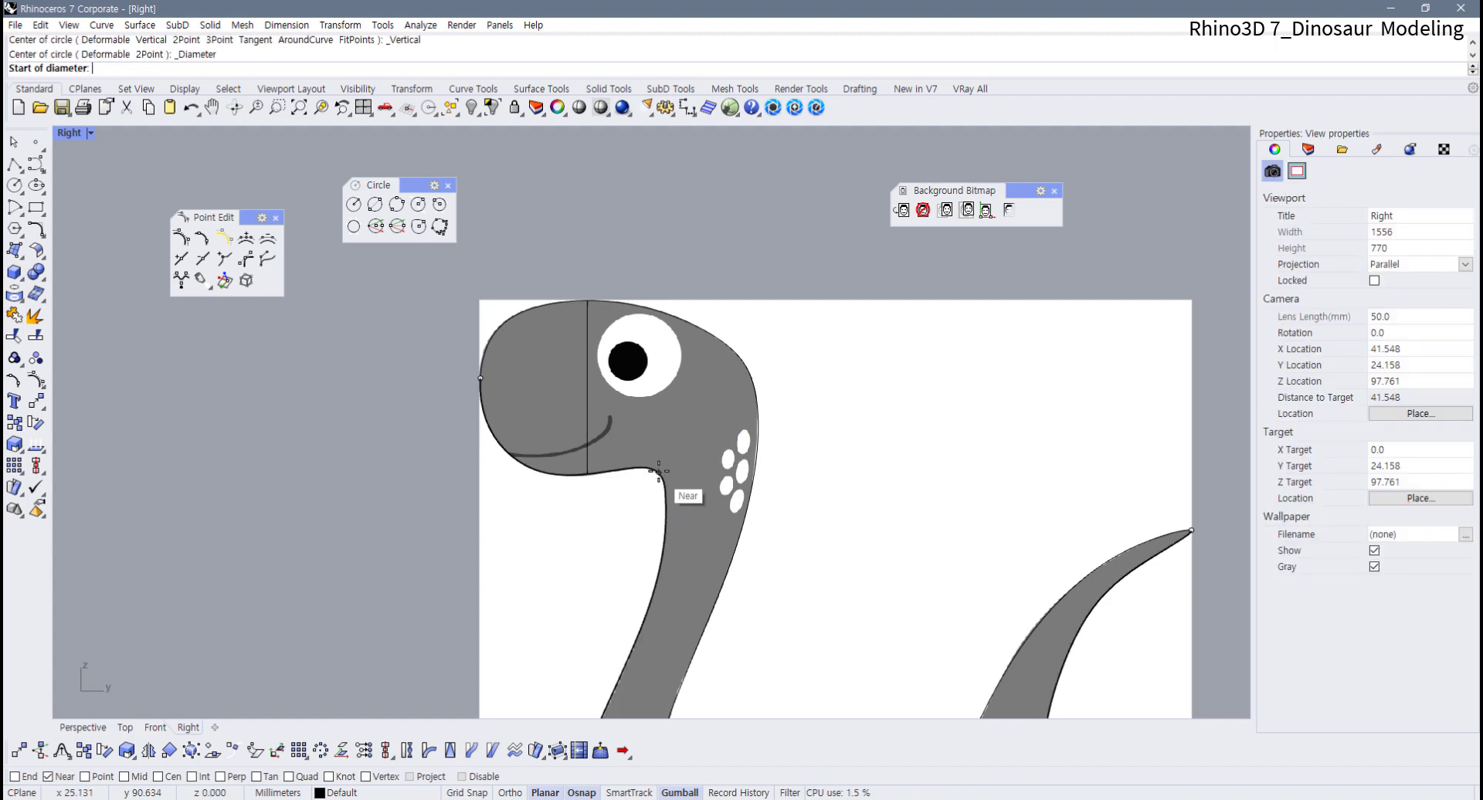
pyautogui.click(658, 470)
pyautogui.click(741, 358)
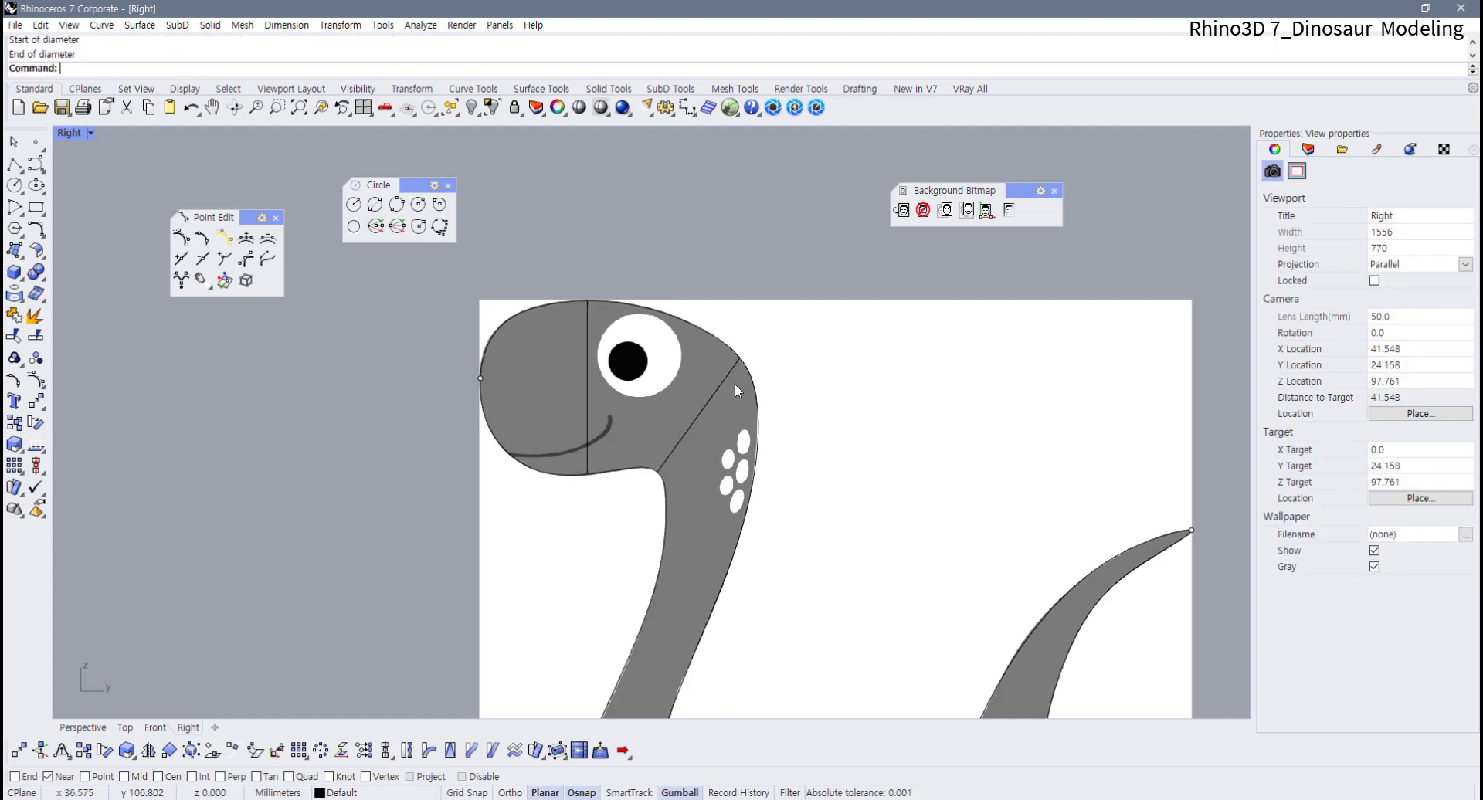
# Draw a vertical diameter circle of about 11.5 mm across the top of the neck, just below the throat bend
pyautogui.press('Return')
pyautogui.click(666, 499)
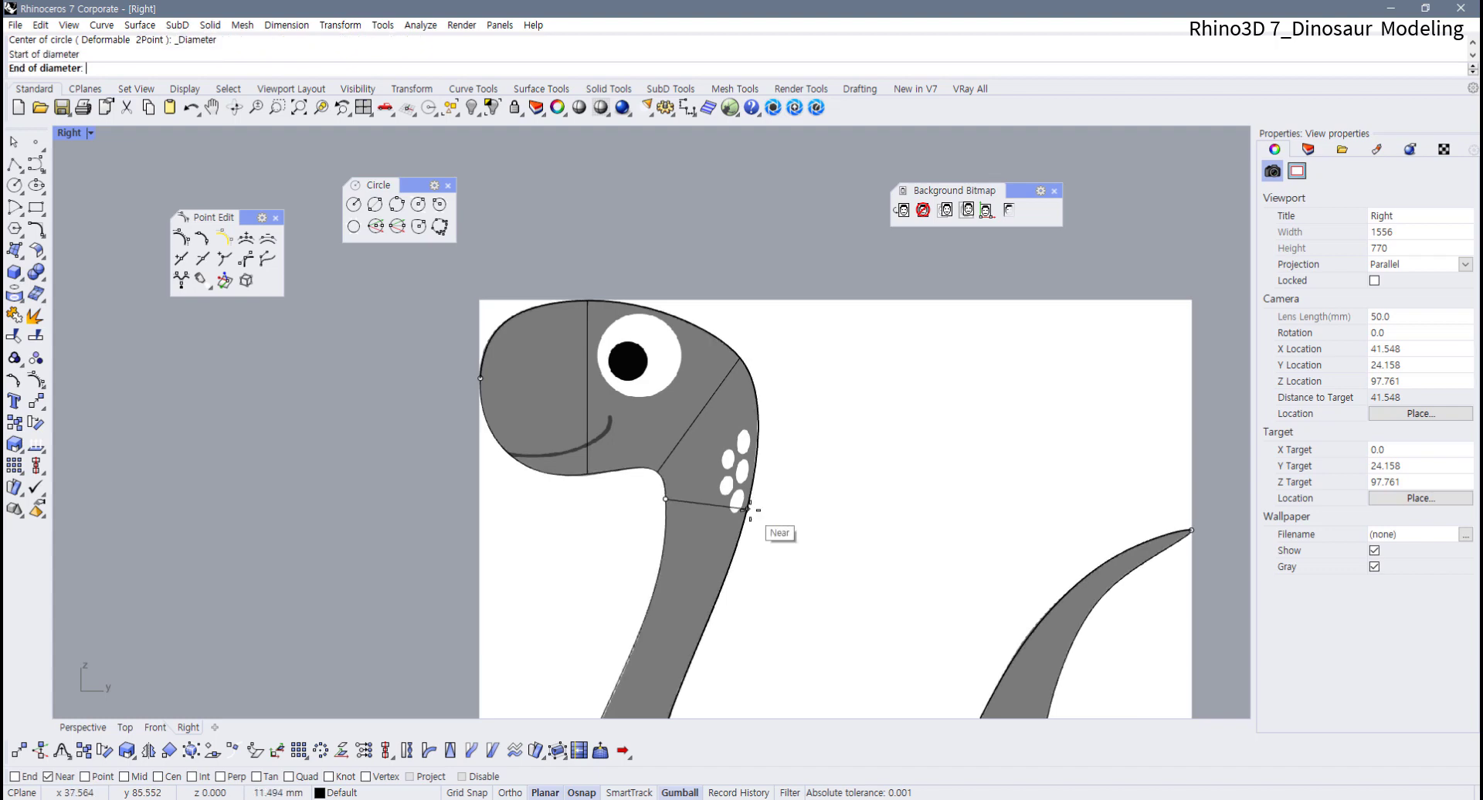
pyautogui.click(747, 510)
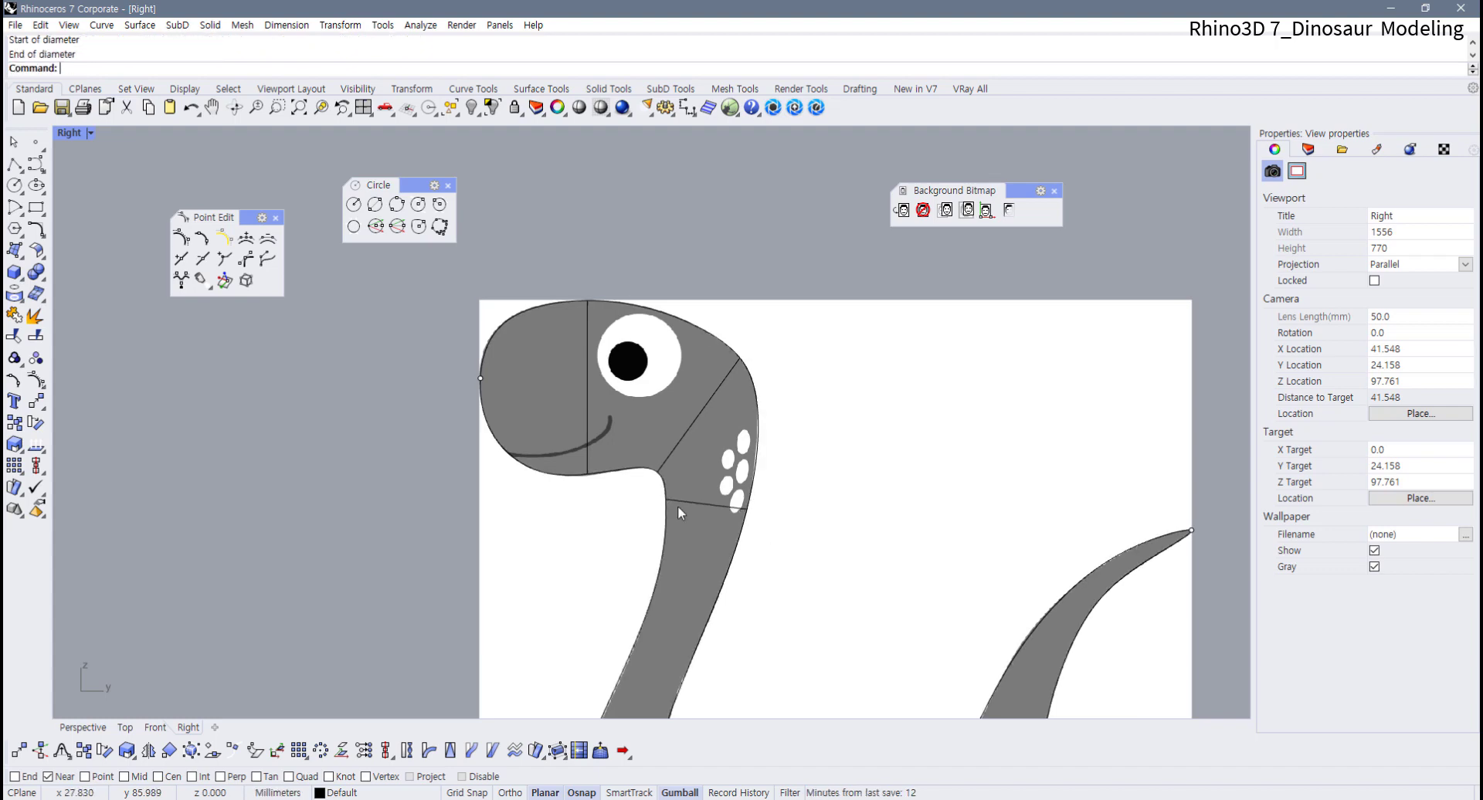
# Draw a vertical diameter circle across the lower neck, a little above where it meets the back
pyautogui.scroll(3, 678, 506)
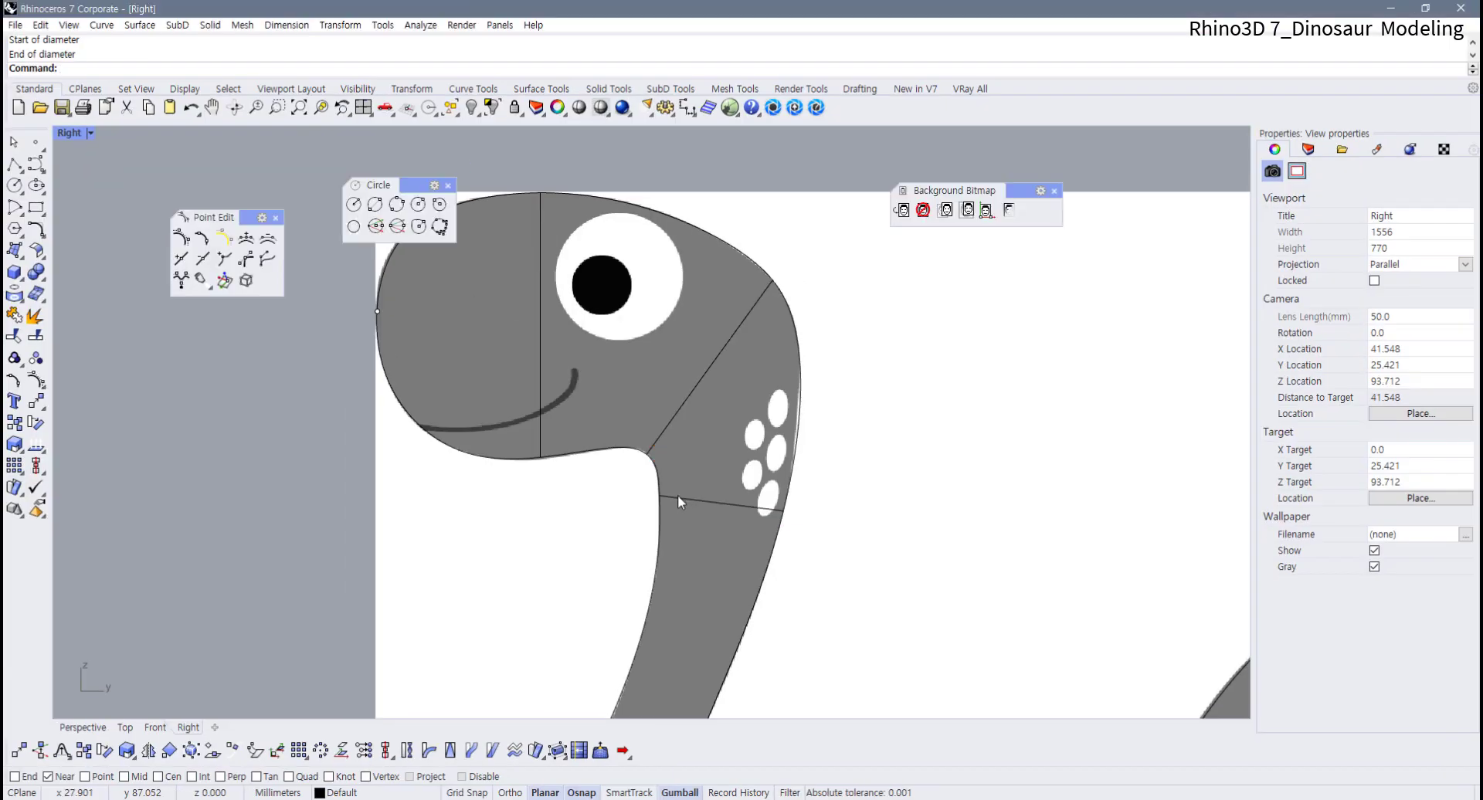
pyautogui.scroll(-5, 676, 498)
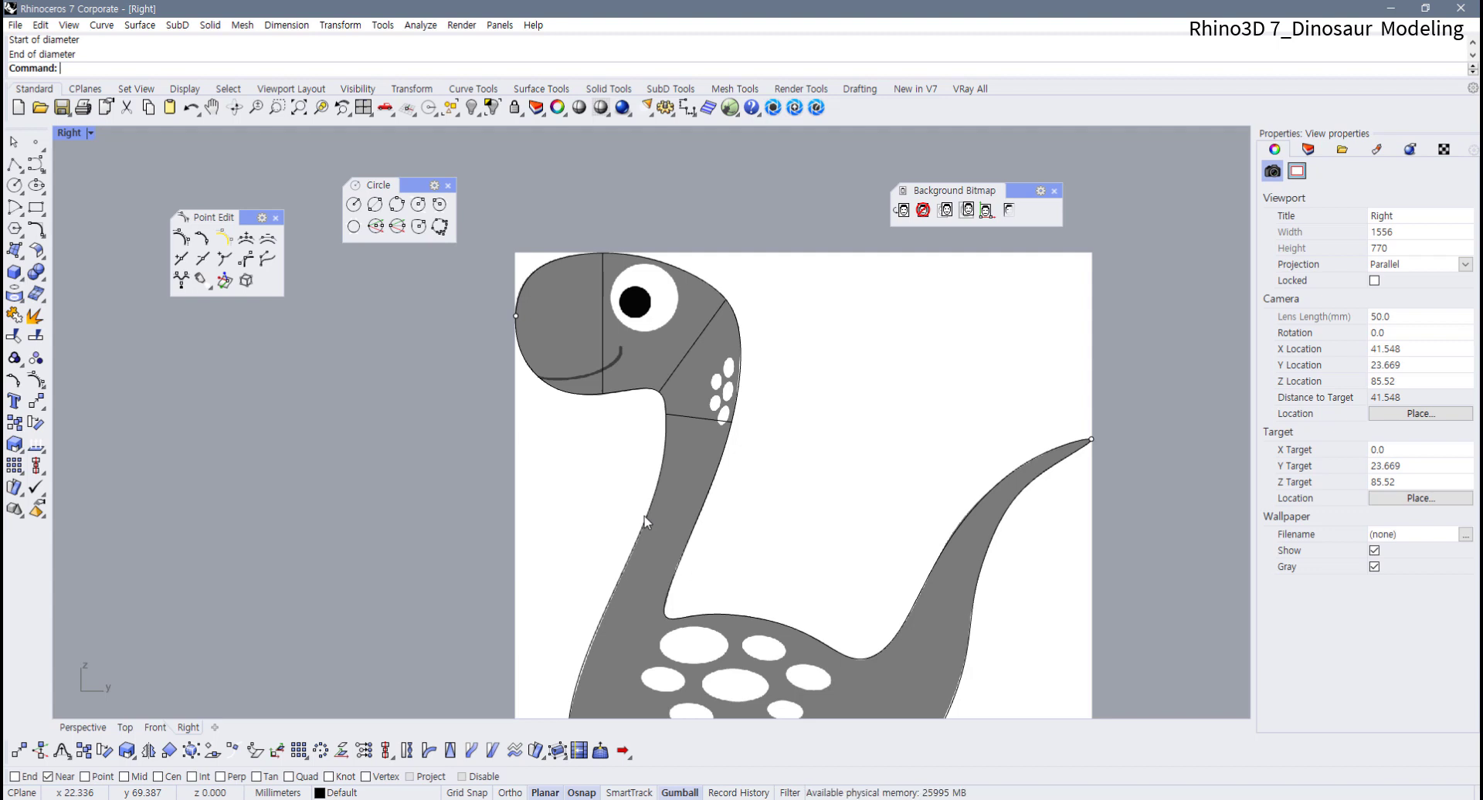
pyautogui.scroll(2, 643, 522)
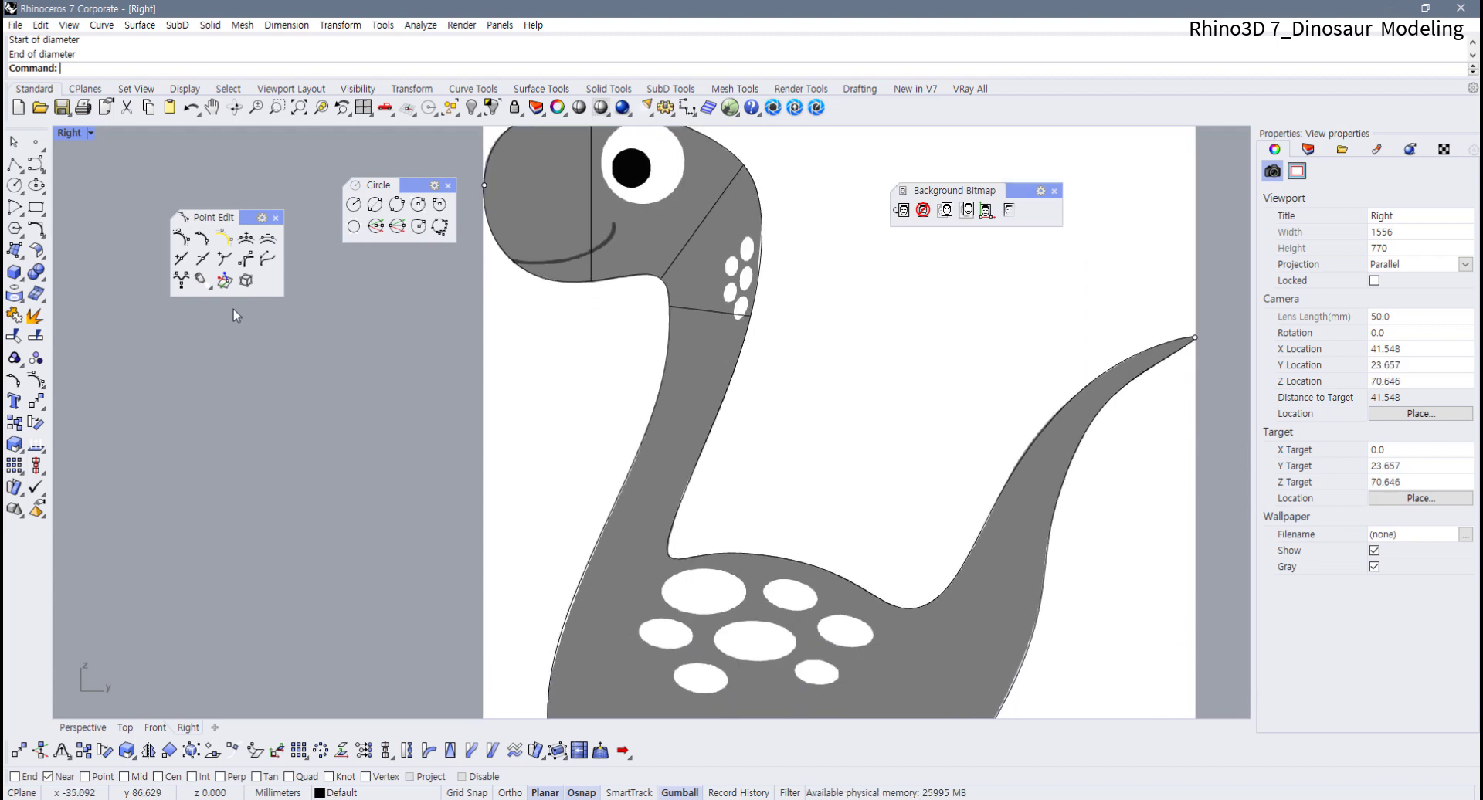
pyautogui.click(404, 228)
pyautogui.scroll(3, 649, 533)
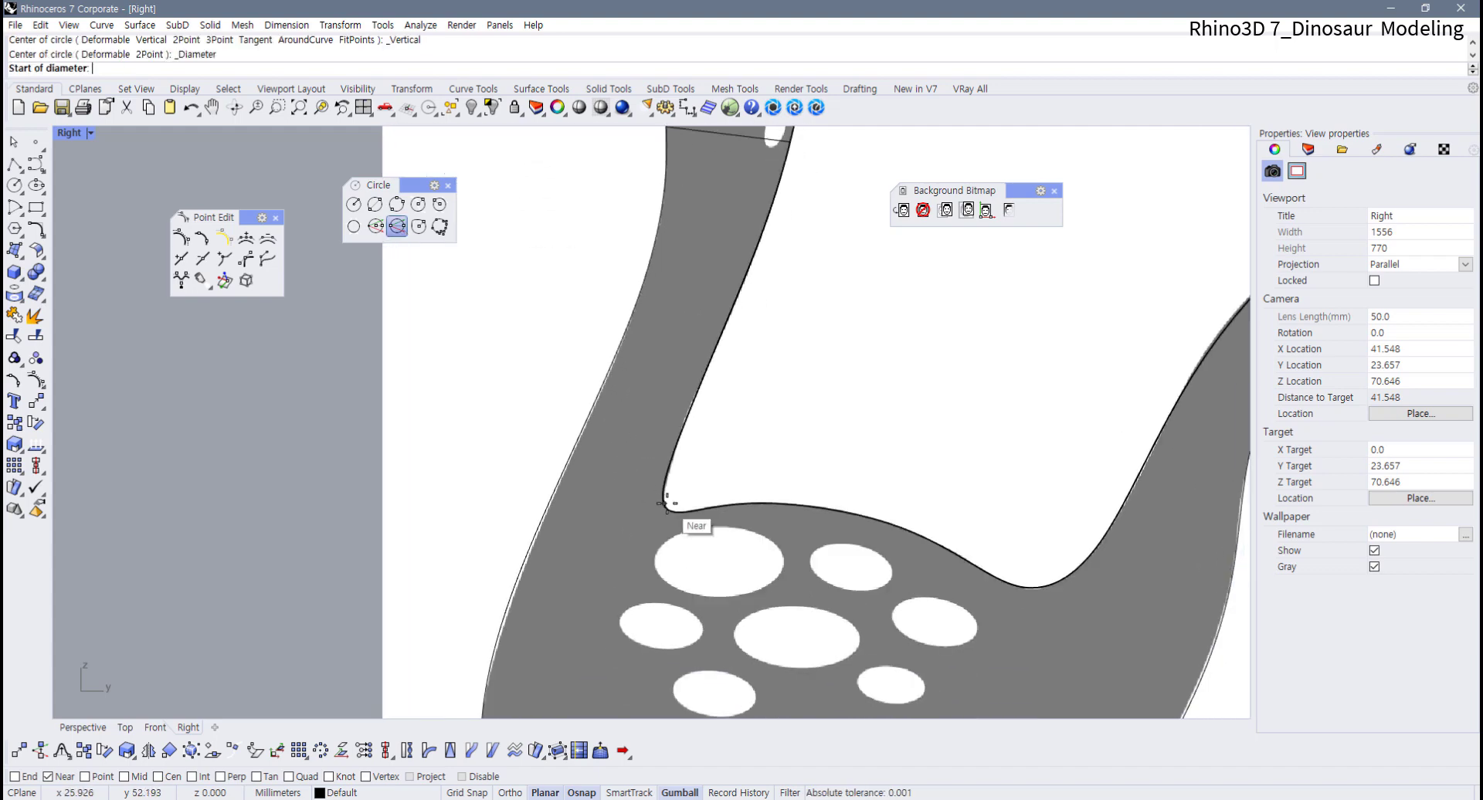
pyautogui.click(684, 425)
pyautogui.click(601, 400)
pyautogui.scroll(-4, 649, 533)
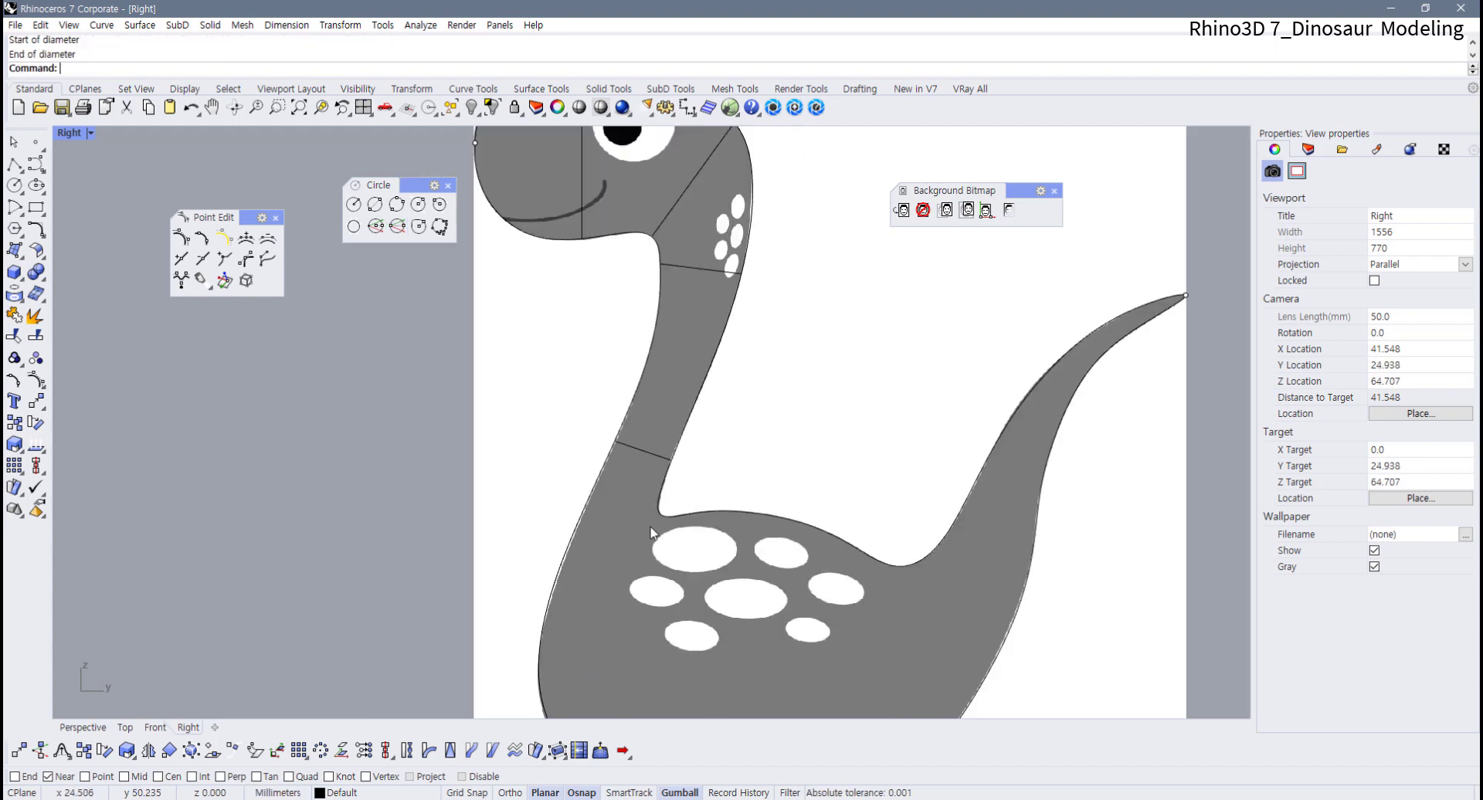
# Draw two vertical diameter circles: one through the torso from back to belly, and one of about 13 mm at the neck base
pyautogui.moveTo(652, 533); pyautogui.dragTo(549, 394, button='right')
pyautogui.rightClick(558, 393)
pyautogui.click(655, 381)
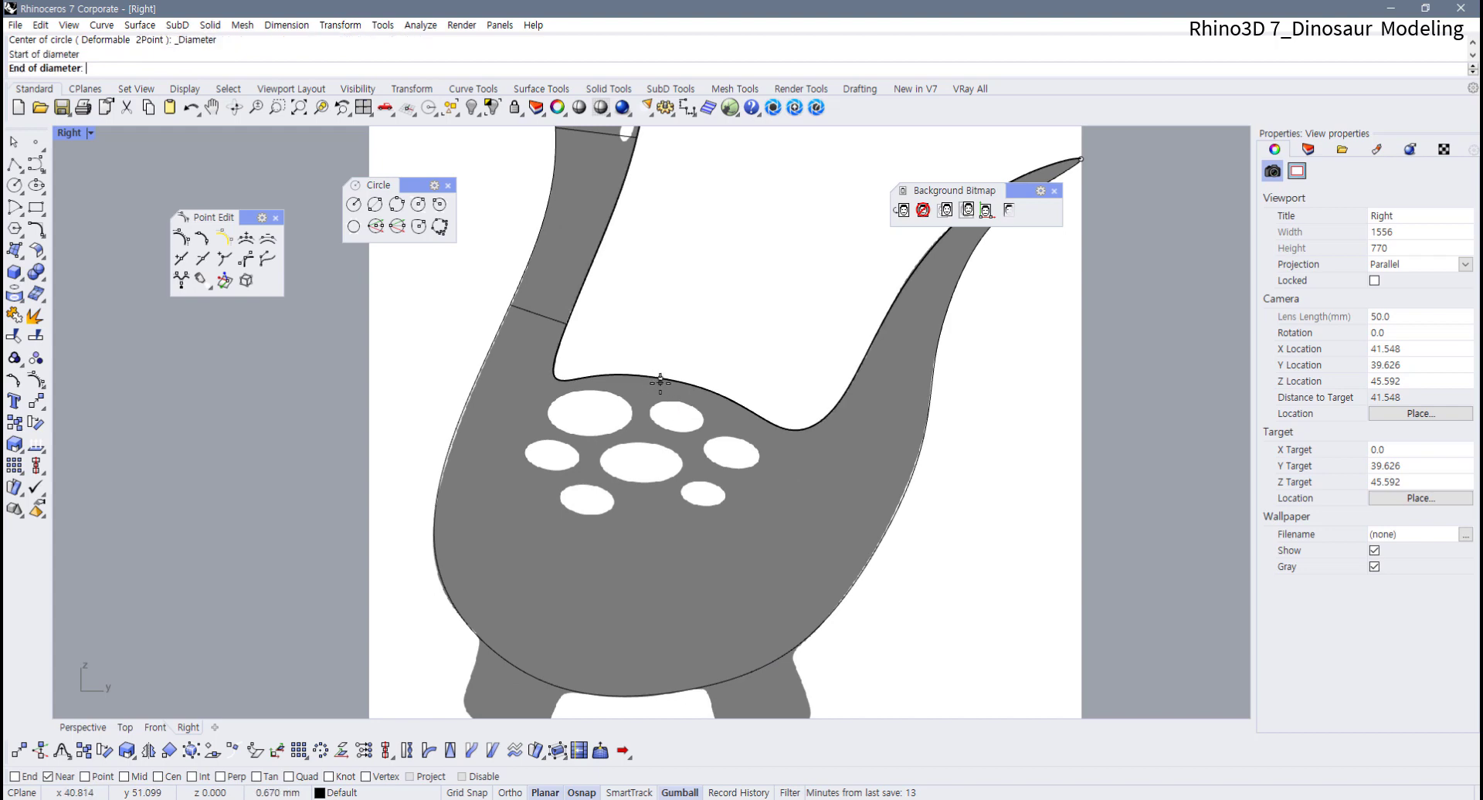
pyautogui.click(629, 692)
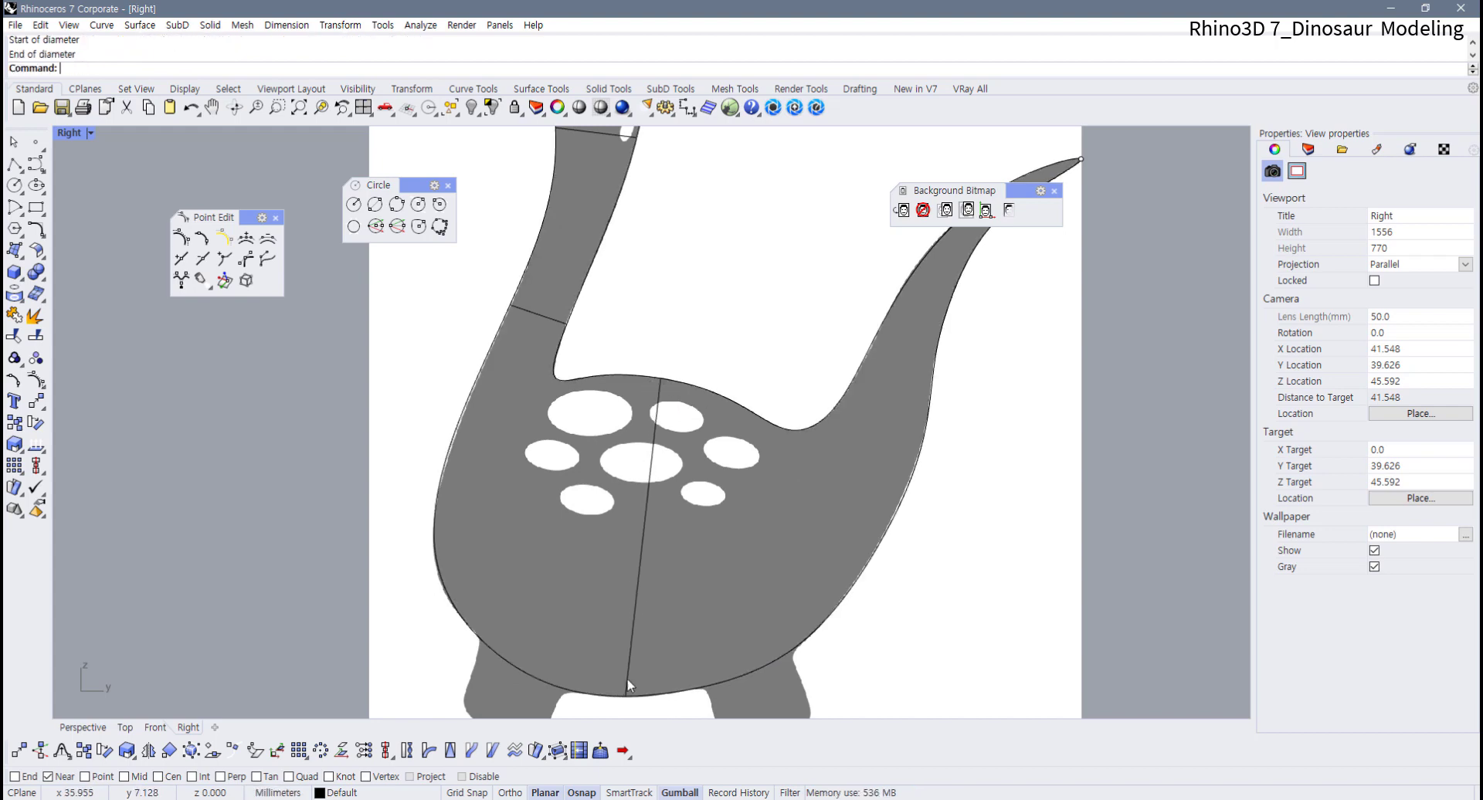
pyautogui.rightClick(525, 439)
pyautogui.click(557, 378)
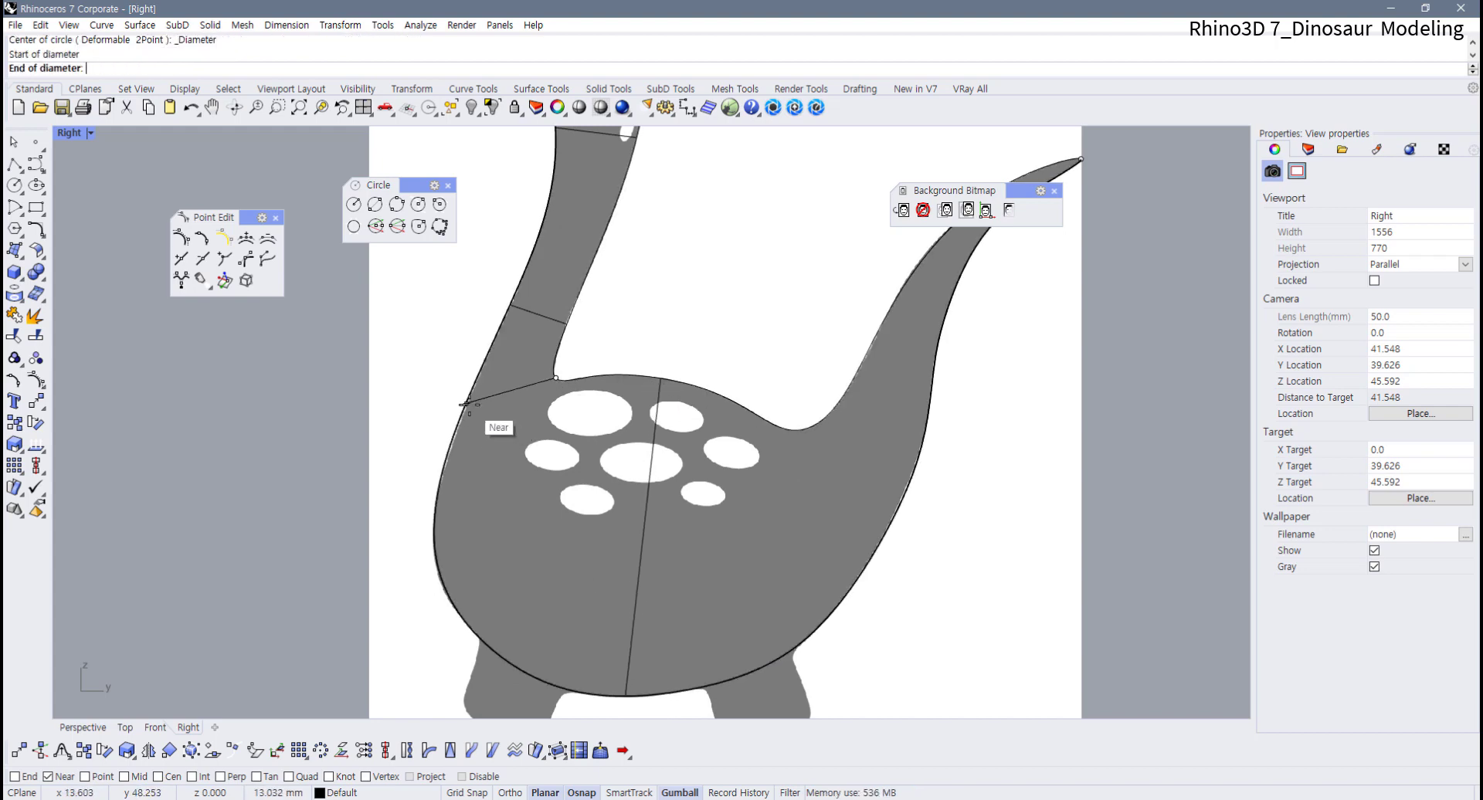
pyautogui.click(468, 400)
# Draw three vertical diameter circles across the tail: at its base, midway along it, and about 3 mm wide near the tip
pyautogui.rightClick(762, 438)
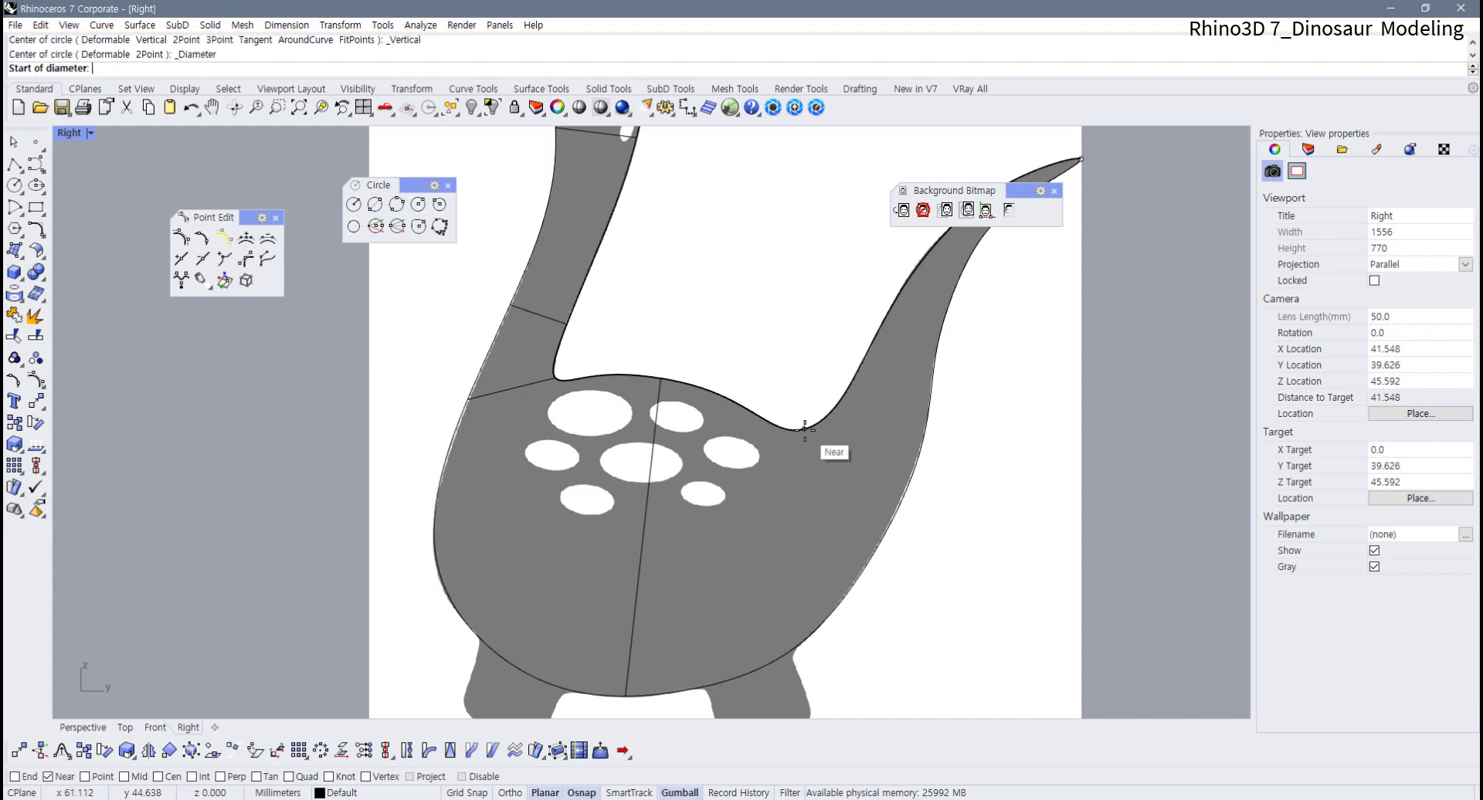
pyautogui.click(806, 428)
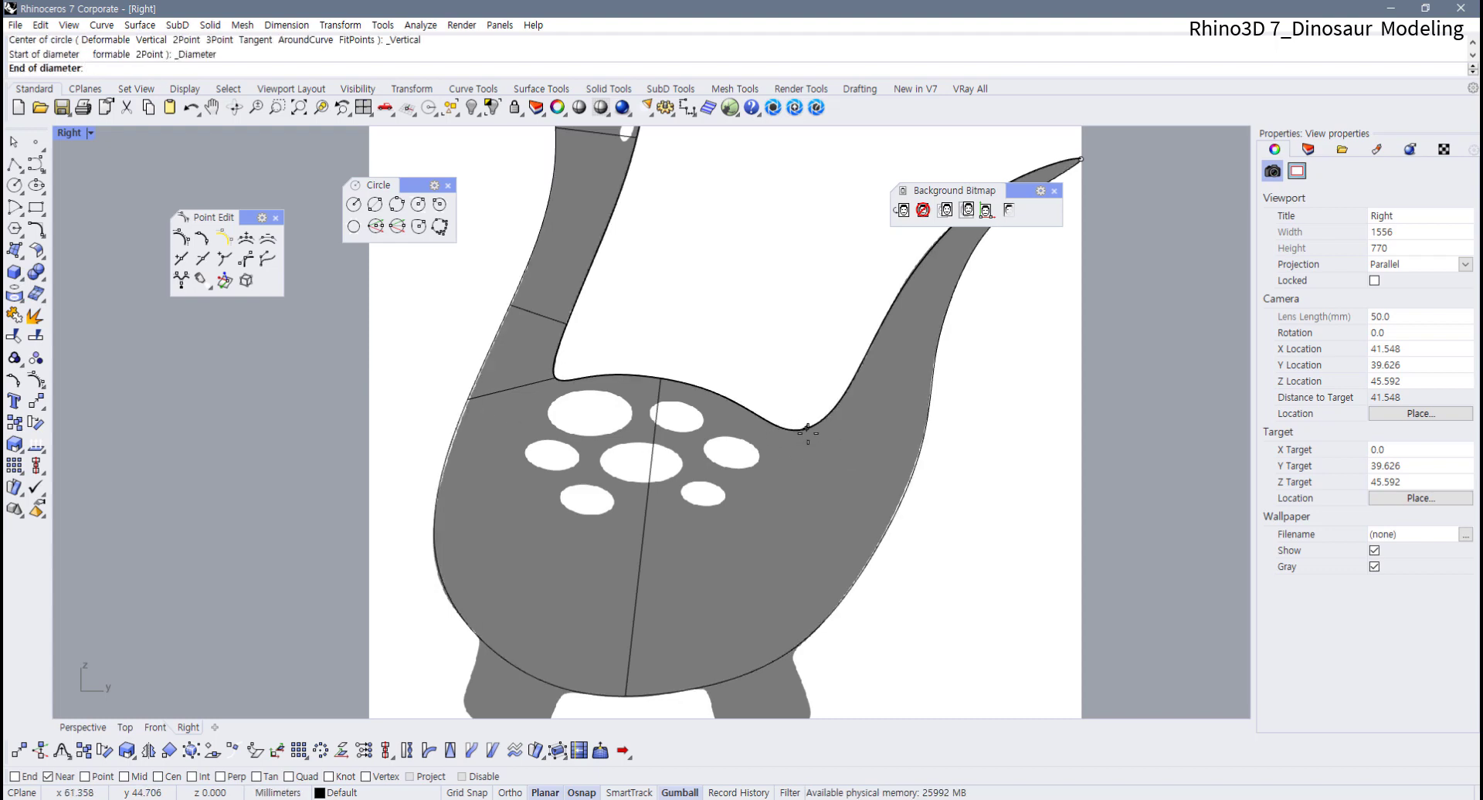
pyautogui.click(893, 523)
pyautogui.moveTo(914, 329); pyautogui.dragTo(590, 504, button='right')
pyautogui.rightClick(590, 498)
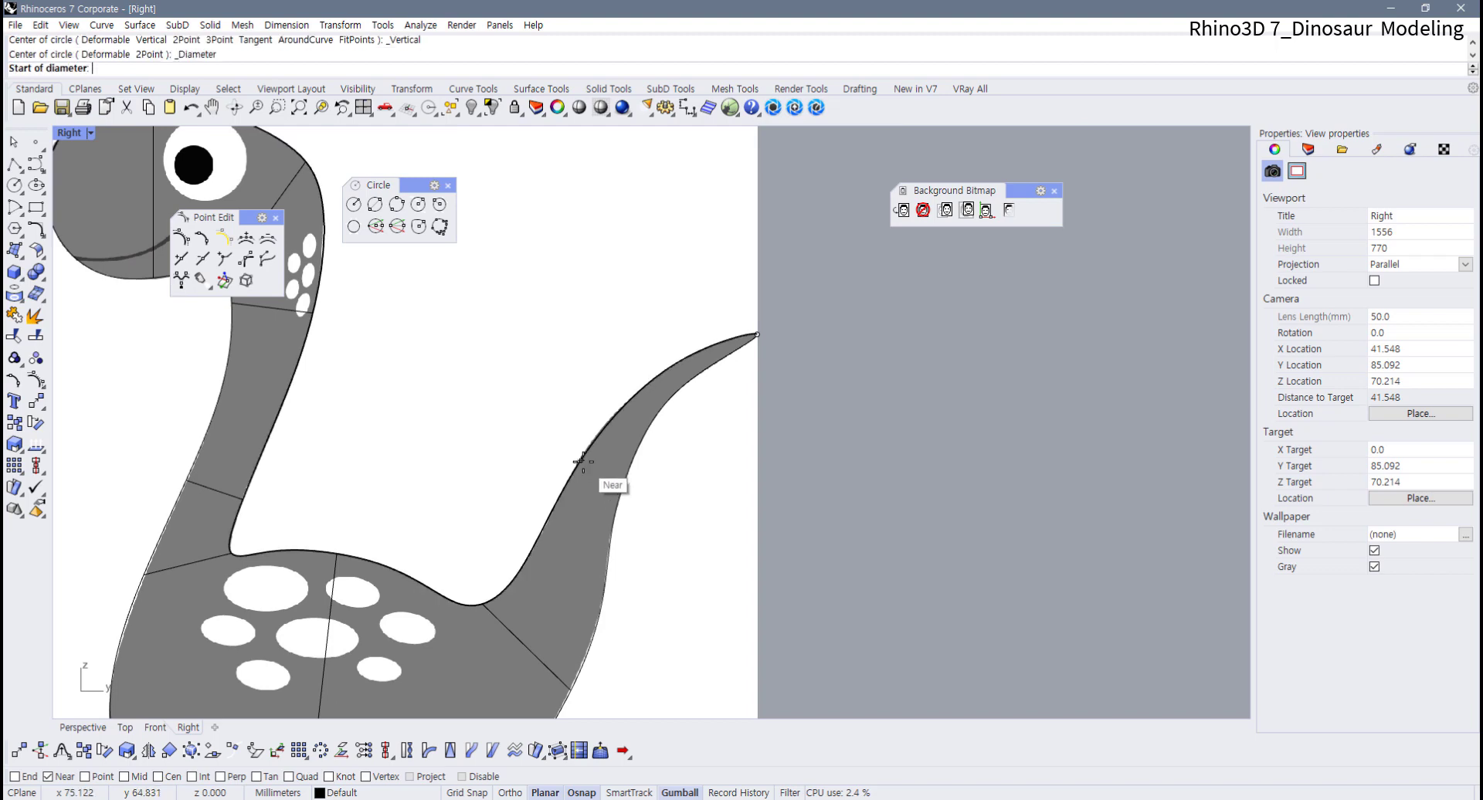
pyautogui.click(581, 461)
pyautogui.click(624, 483)
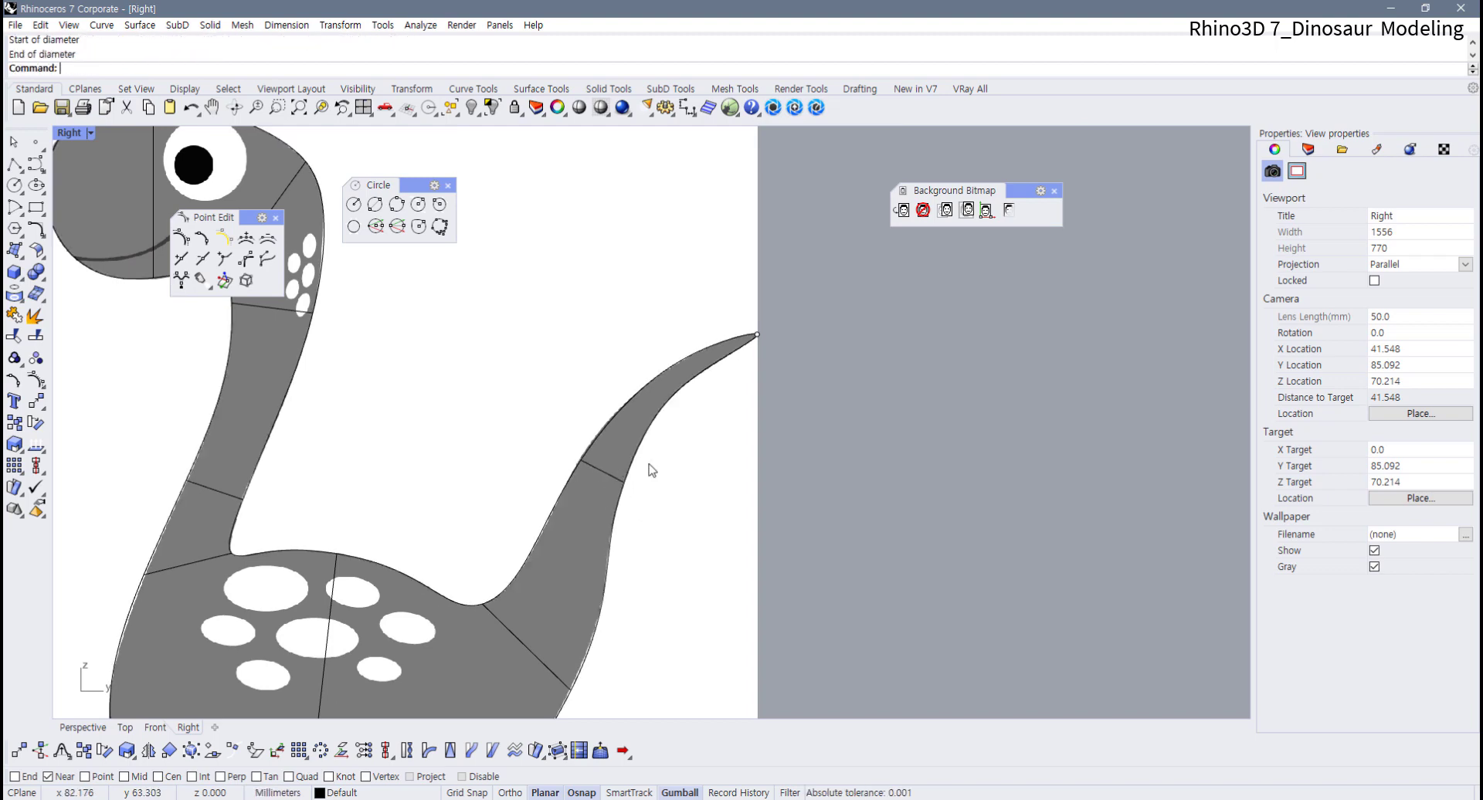
pyautogui.rightClick(680, 380)
pyautogui.click(675, 364)
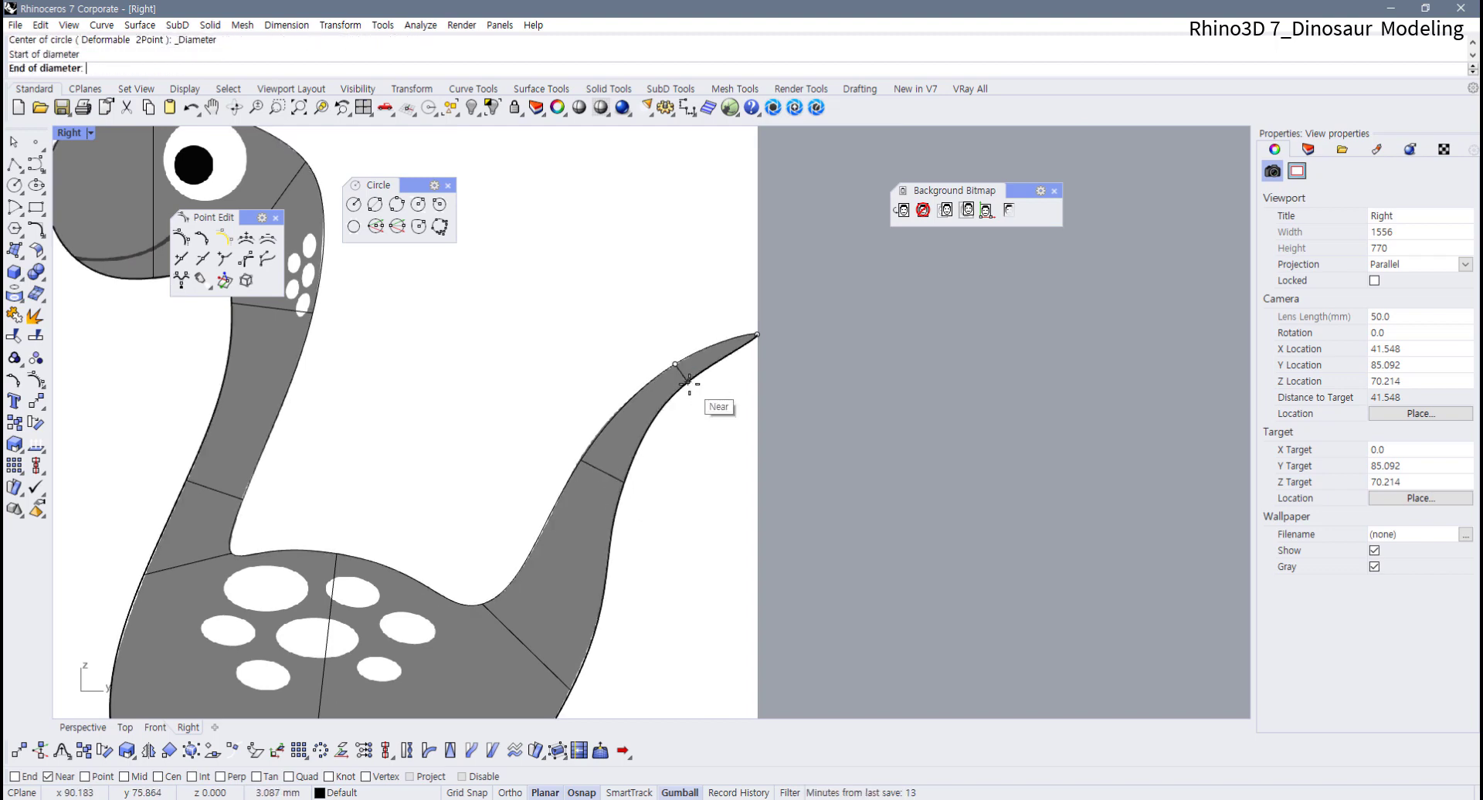
pyautogui.click(689, 383)
# Delete the lower neck circle and redraw it as a vertical diameter circle midway along the neck
pyautogui.scroll(-3, 623, 494)
pyautogui.scroll(1, 530, 453)
pyautogui.click(509, 438)
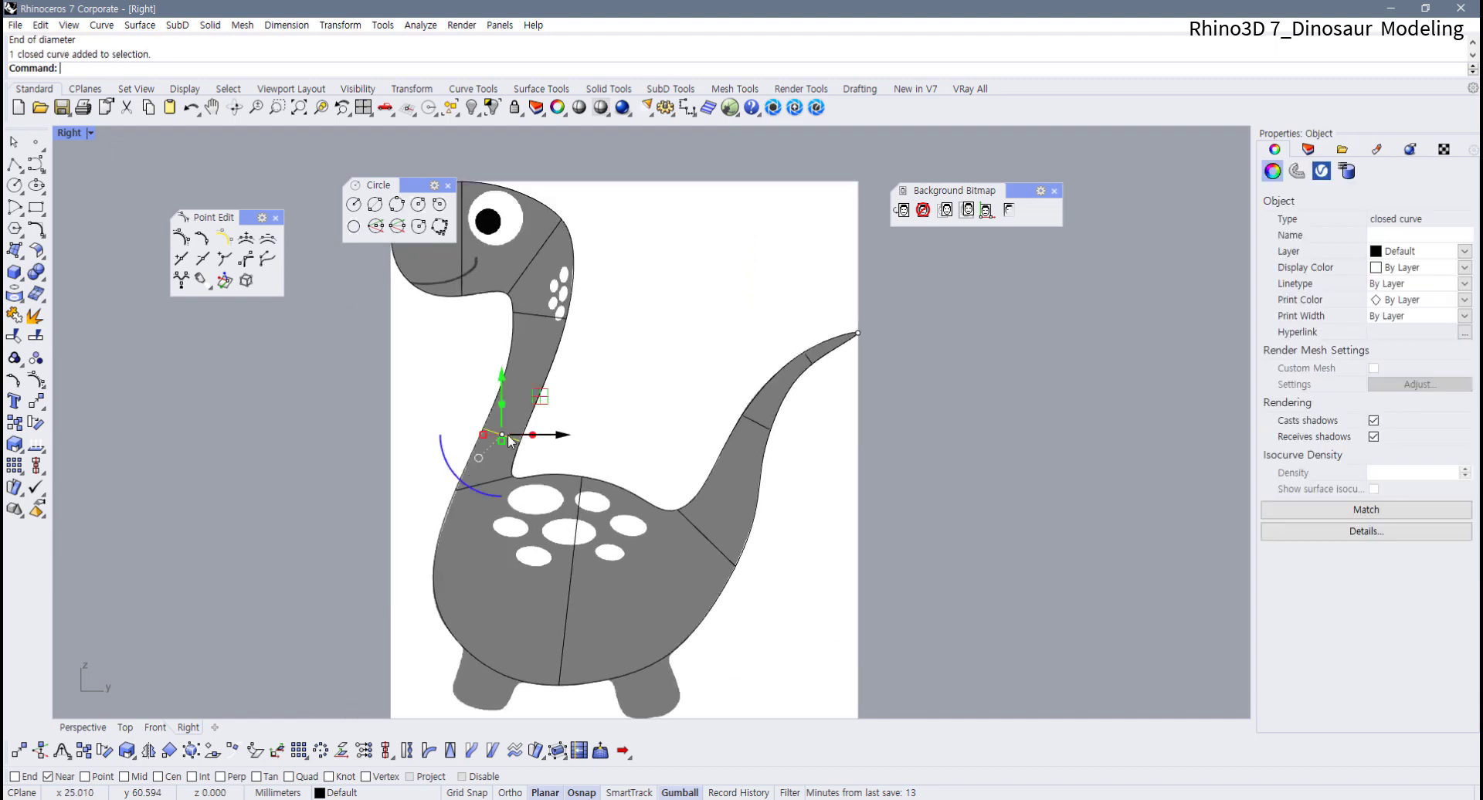
pyautogui.scroll(2, 656, 407)
pyautogui.press('Escape')
pyautogui.rightClick(601, 413)
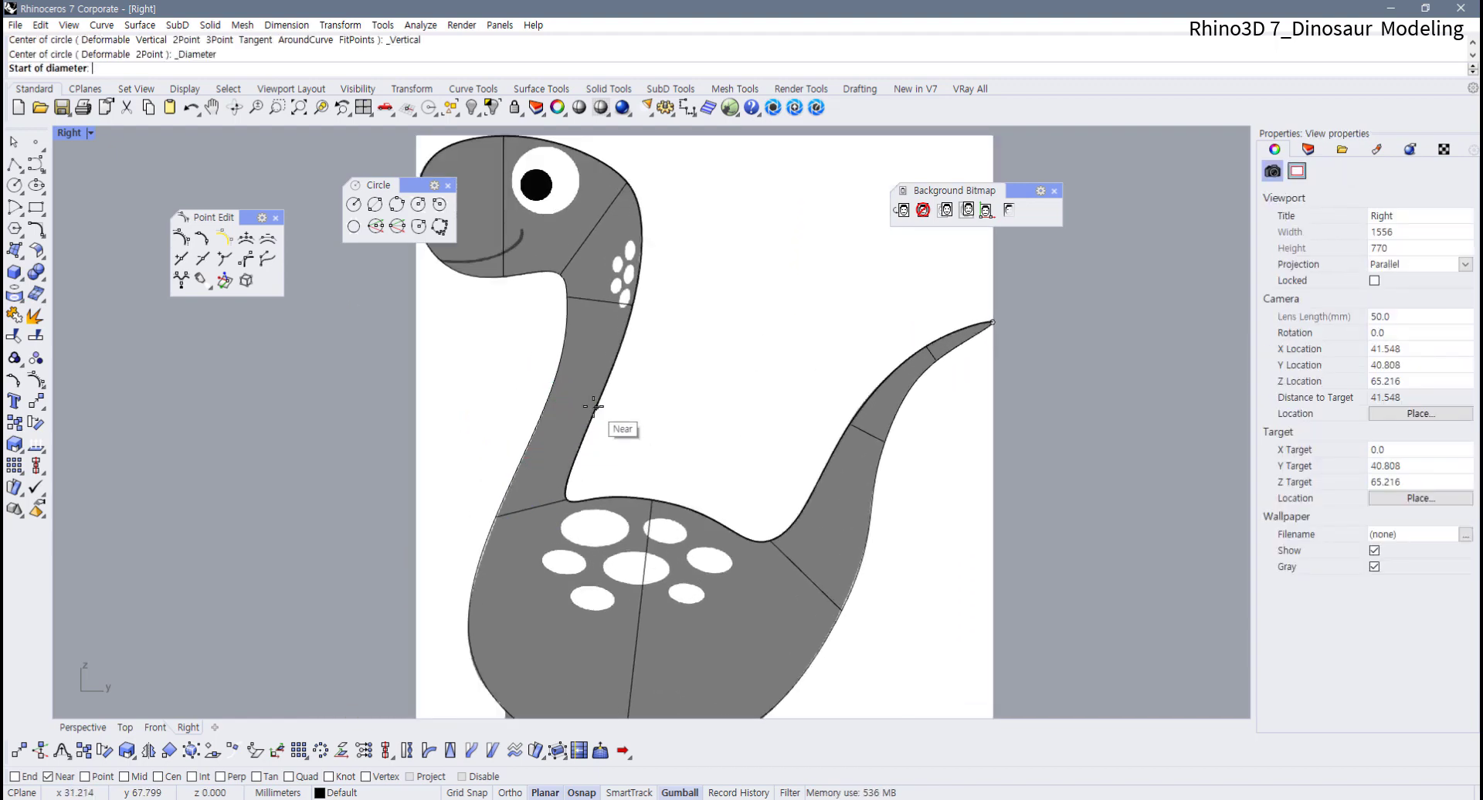
pyautogui.click(594, 407)
pyautogui.click(549, 393)
# Return to the four-viewport layout and examine the section circles along the body in the Perspective view
pyautogui.scroll(-4, 730, 423)
pyautogui.moveTo(725, 448); pyautogui.dragTo(708, 428, button='right')
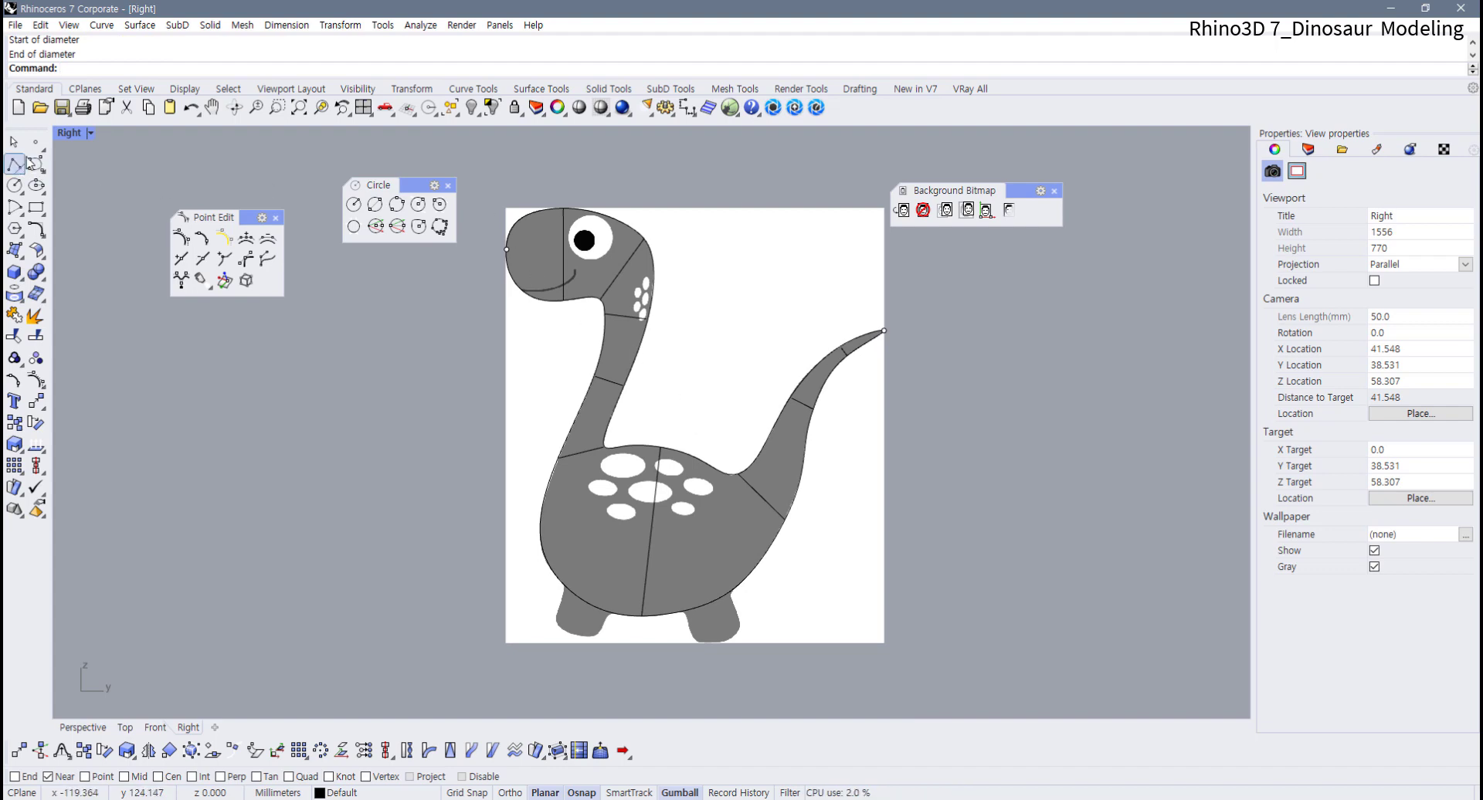
pyautogui.doubleClick(73, 134)
pyautogui.click(833, 257)
pyautogui.hotkey('ctrl', 'shift', 'e')
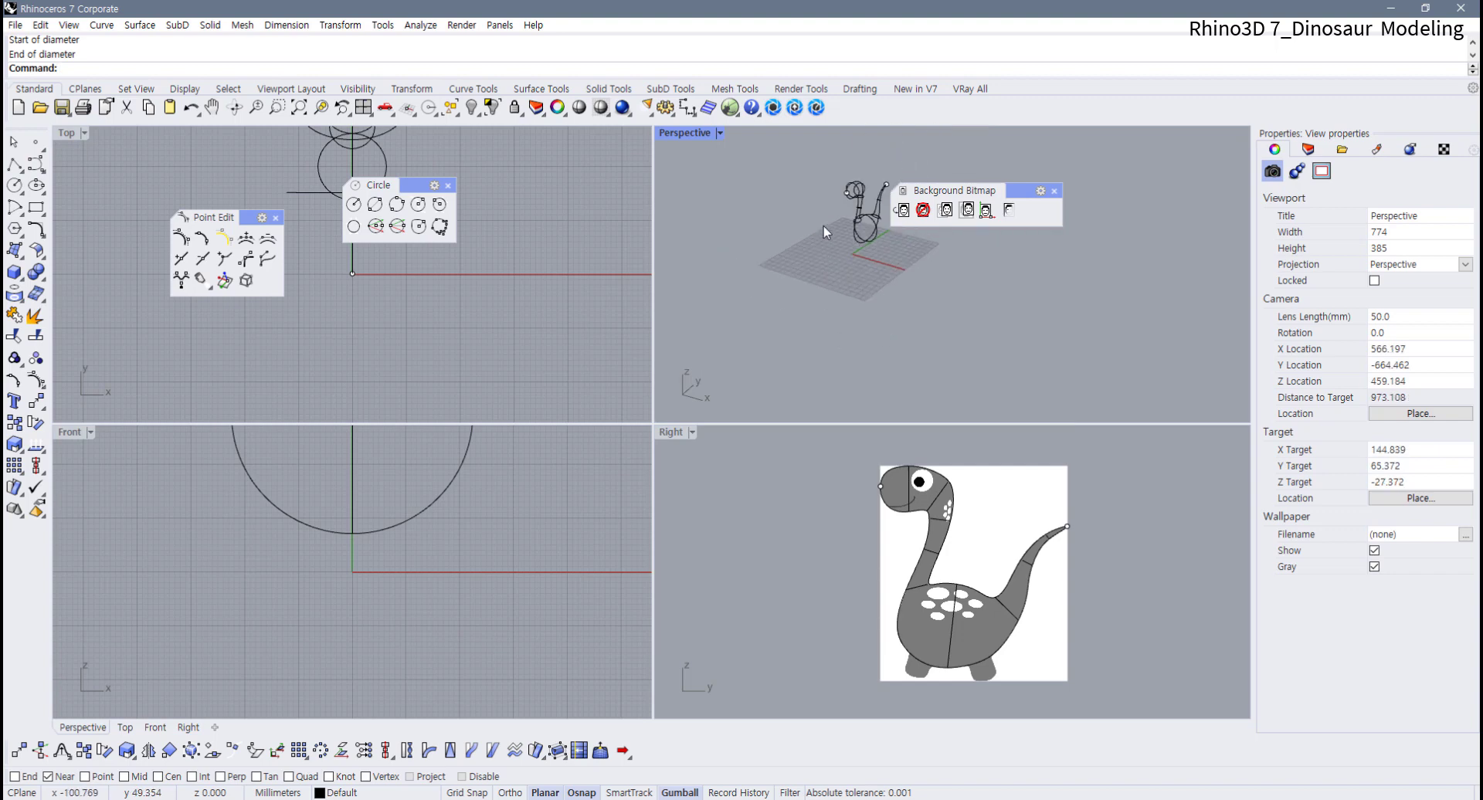
pyautogui.moveTo(381, 317); pyautogui.dragTo(487, 406, button='right')
pyautogui.moveTo(818, 294); pyautogui.dragTo(819, 258, button='right')
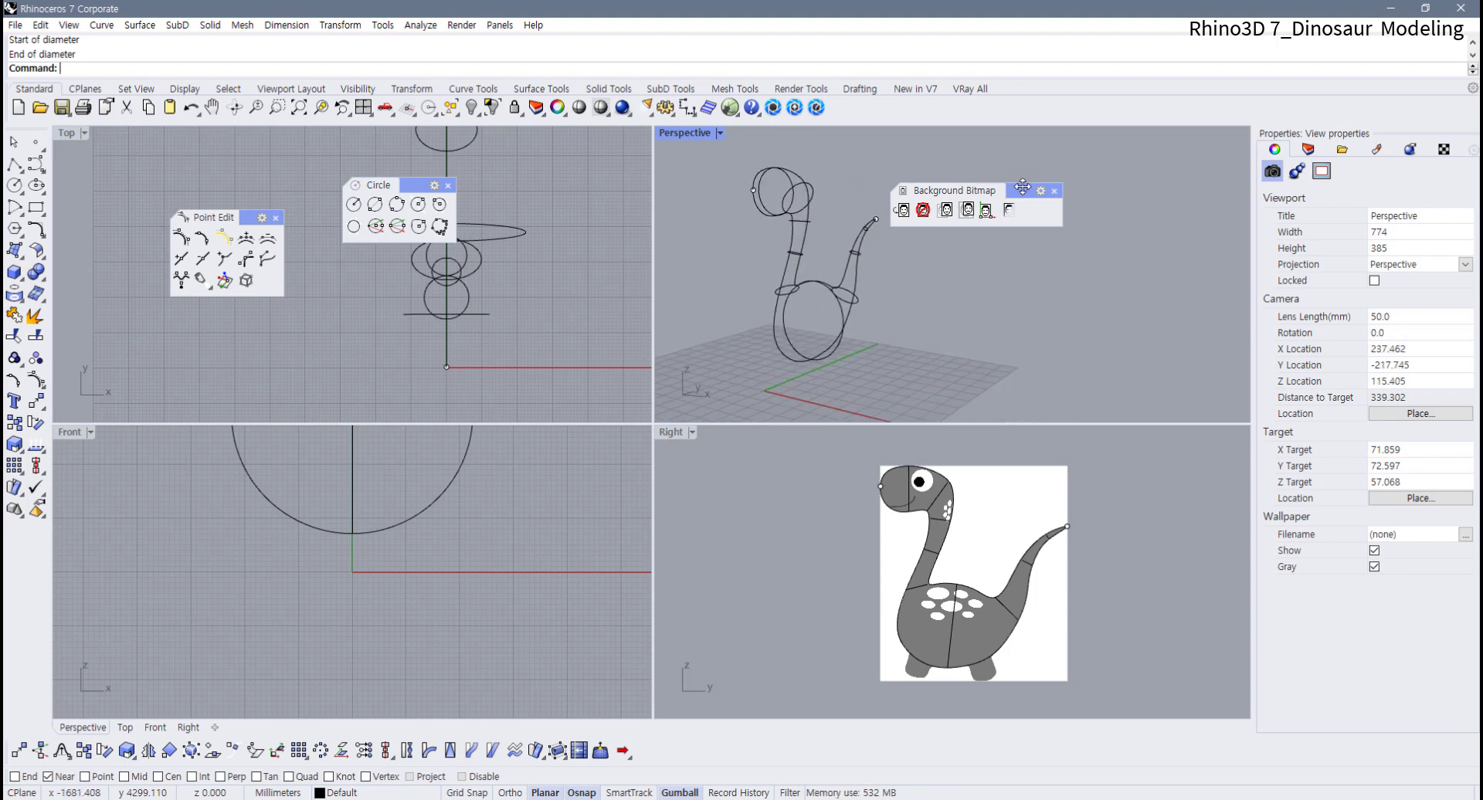
# Move the Background Bitmap palette clear of the model, orbit to a three-quarter view and maximize the Perspective viewport
pyautogui.moveTo(1019, 190); pyautogui.dragTo(1114, 189)
pyautogui.moveTo(846, 332); pyautogui.dragTo(901, 350, button='right')
pyautogui.moveTo(952, 391); pyautogui.dragTo(960, 266)
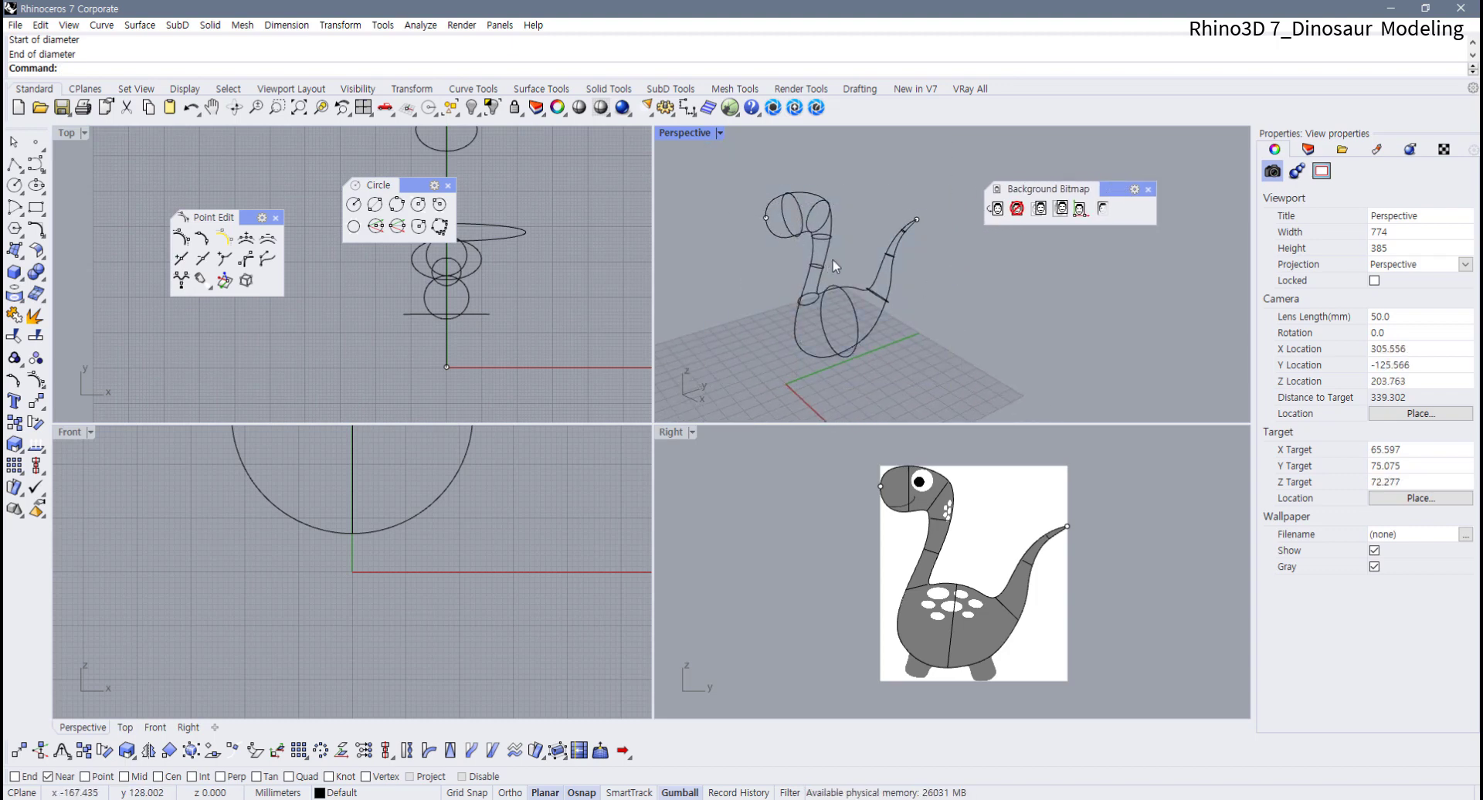
pyautogui.doubleClick(687, 136)
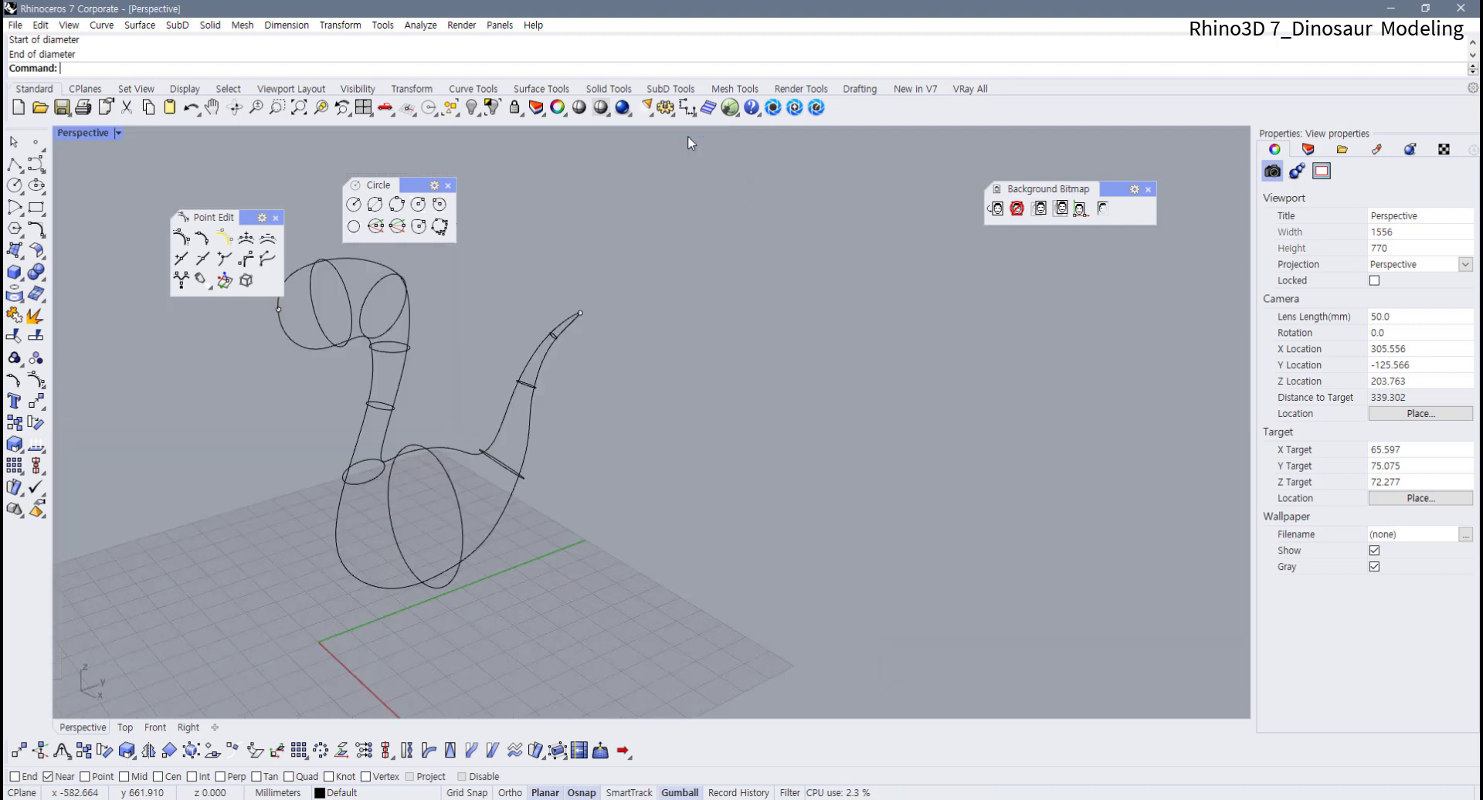
# Start a Sweep 2 Rails with the dinosaur's lower outline as the first rail and its upper outline as the second
pyautogui.keyDown('shift'); pyautogui.moveTo(609, 299); pyautogui.dragTo(792, 302, button='right'); pyautogui.keyUp('shift')
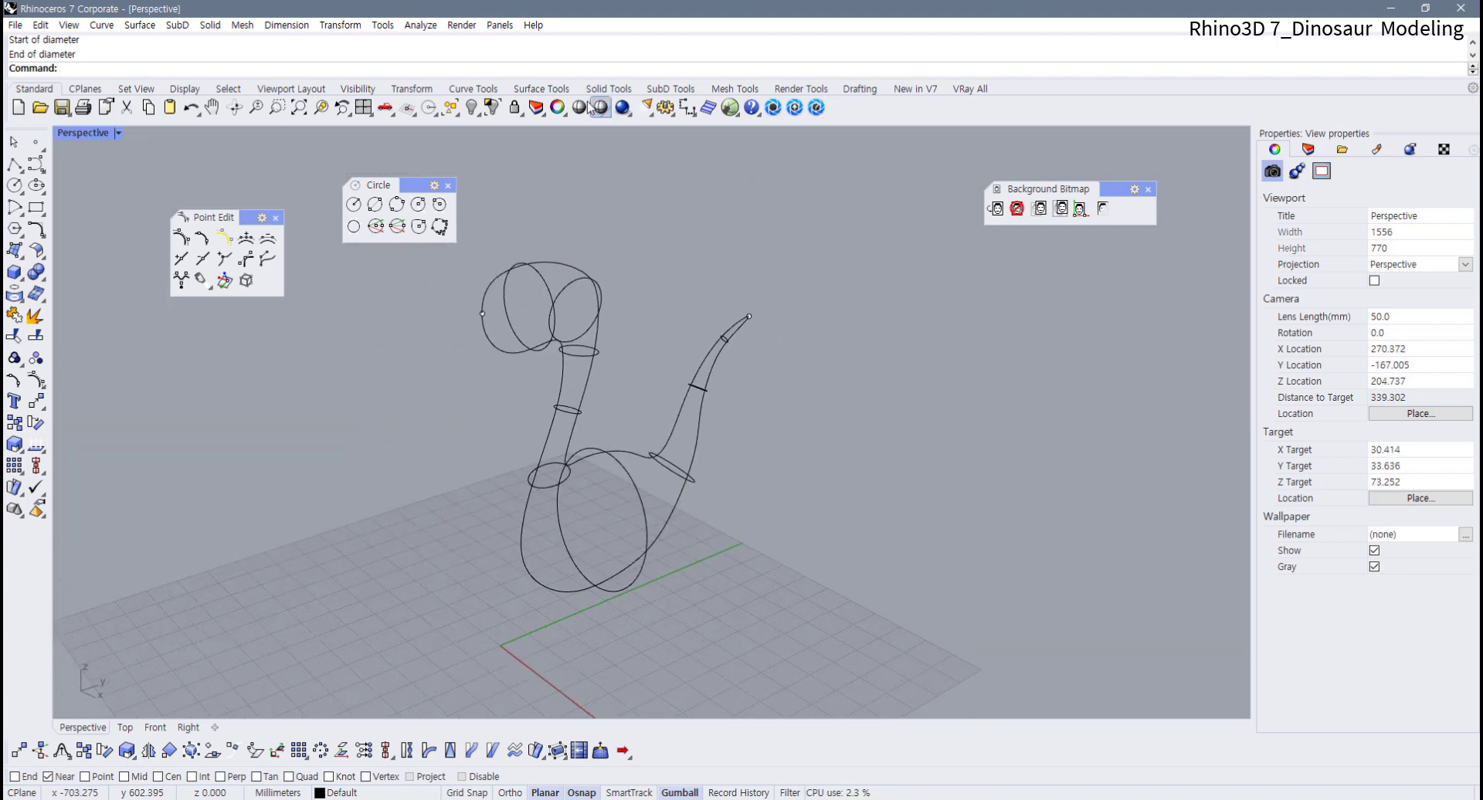
pyautogui.click(542, 88)
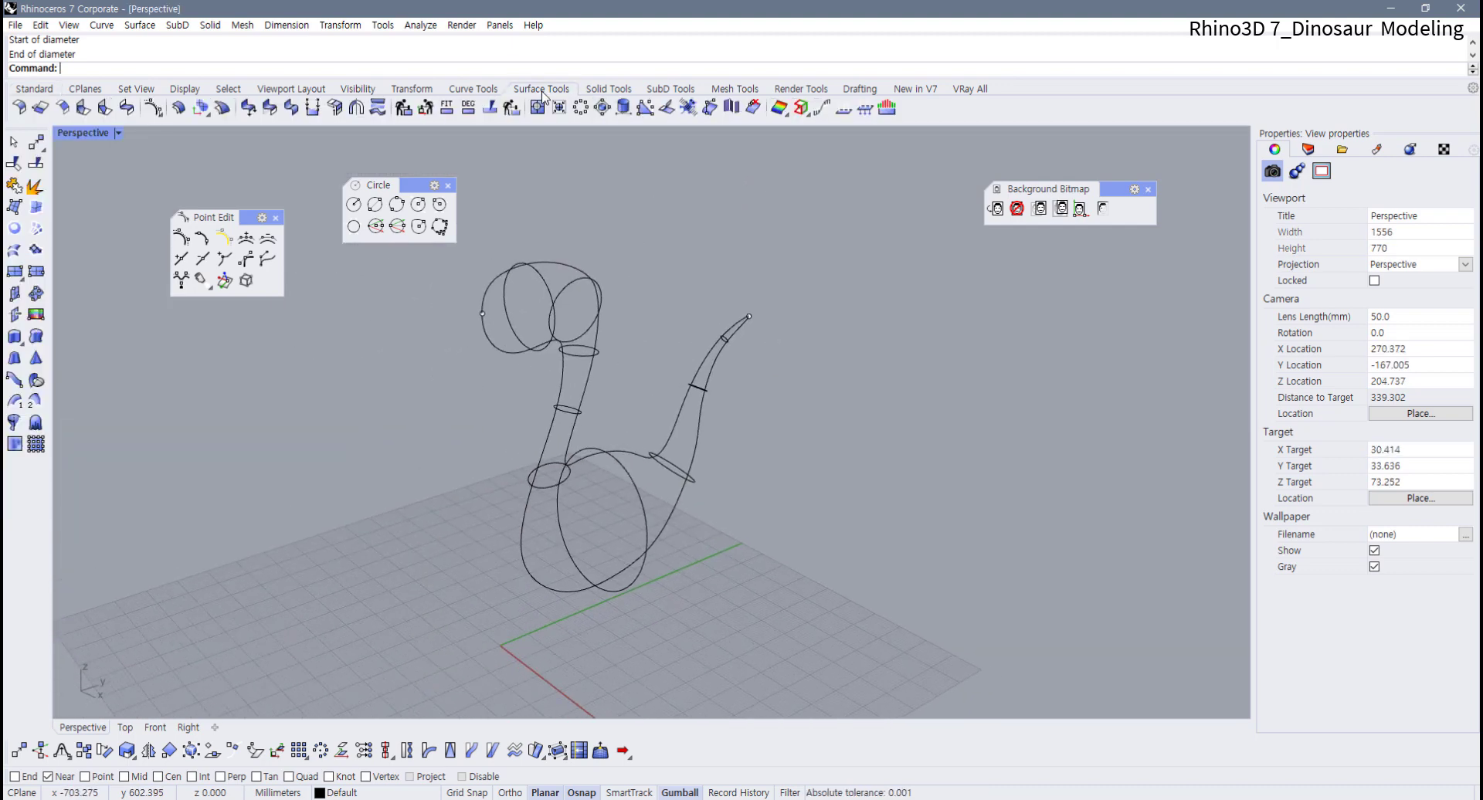
pyautogui.click(36, 402)
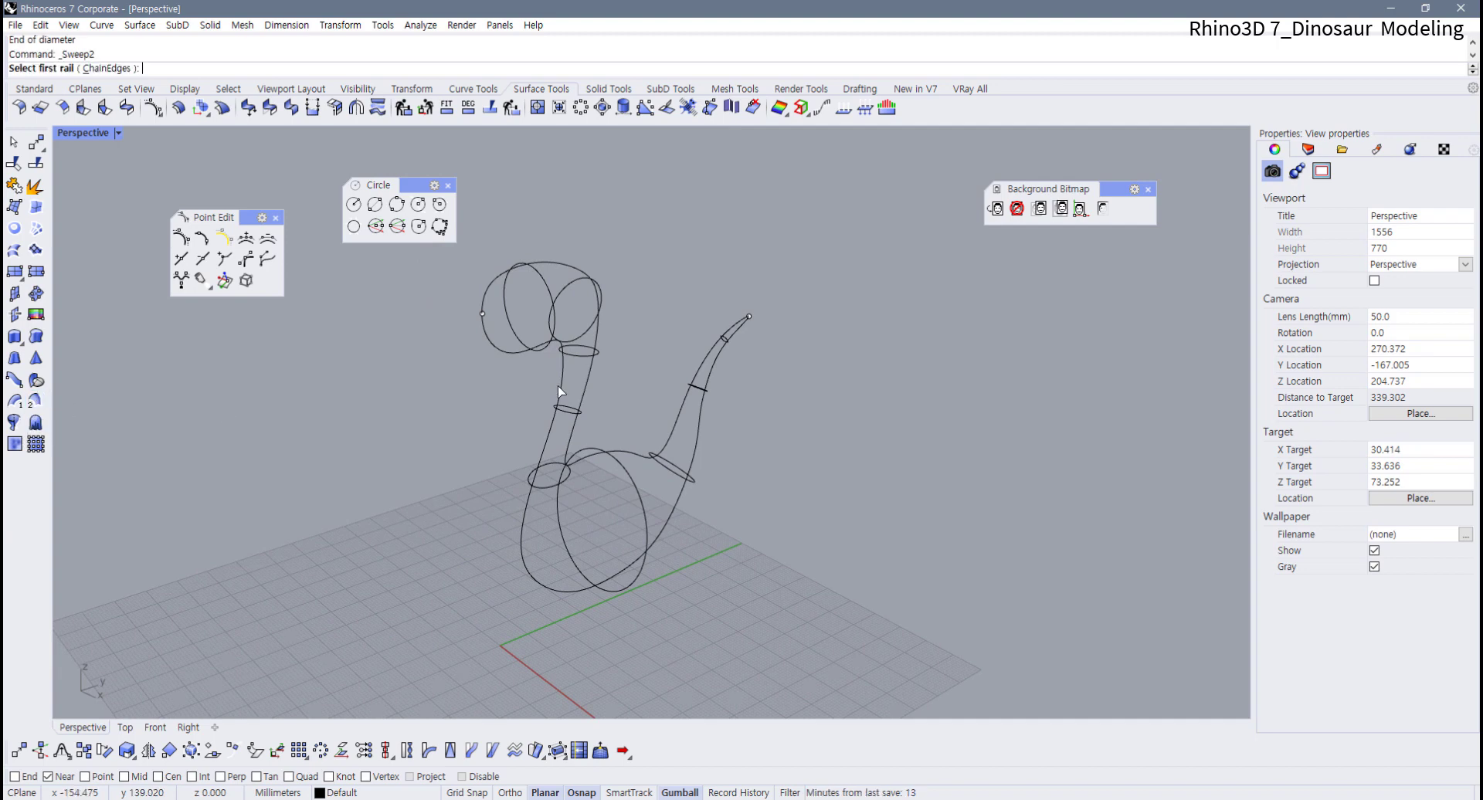
pyautogui.click(503, 354)
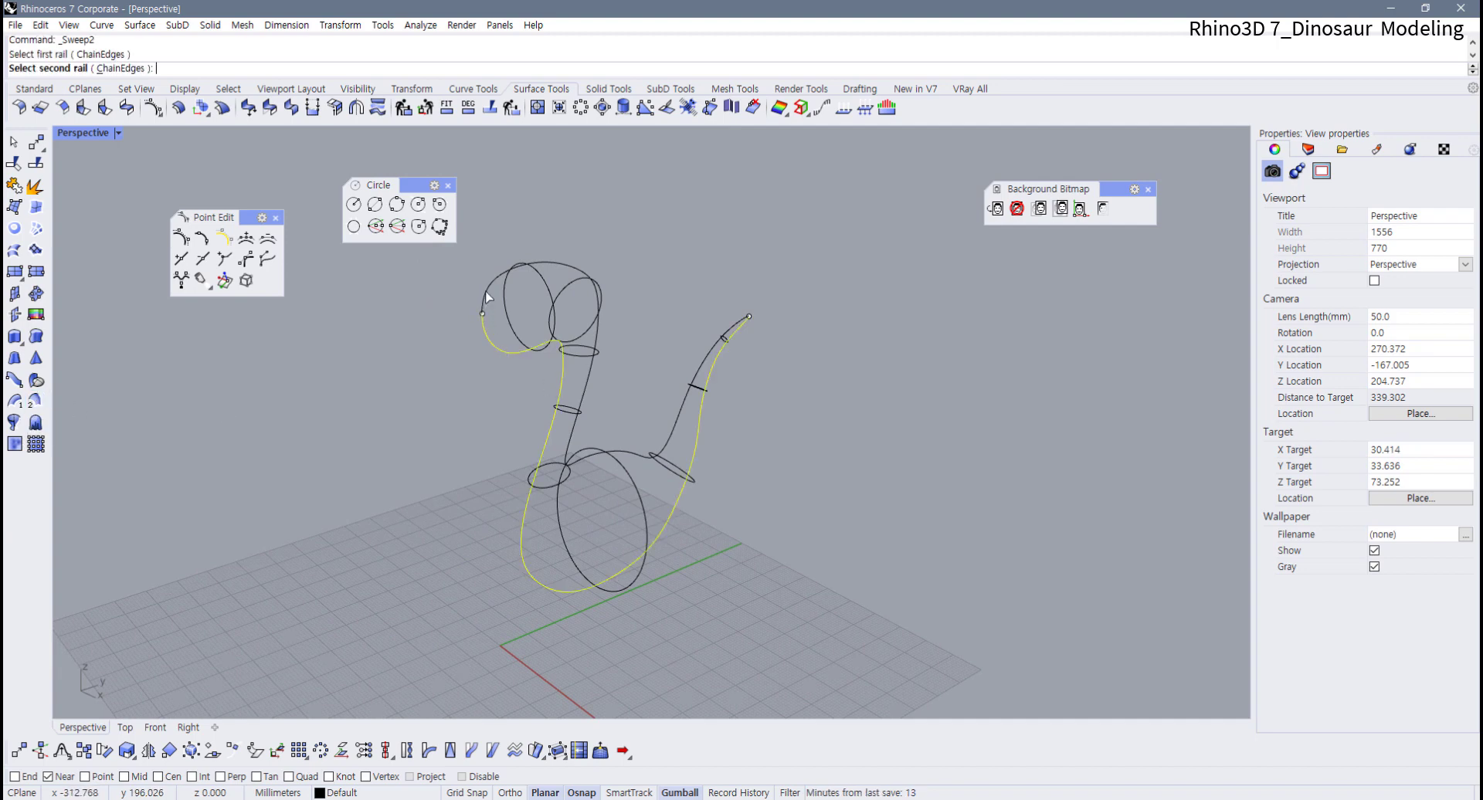
pyautogui.click(489, 298)
pyautogui.moveTo(499, 347); pyautogui.dragTo(386, 317, button='right')
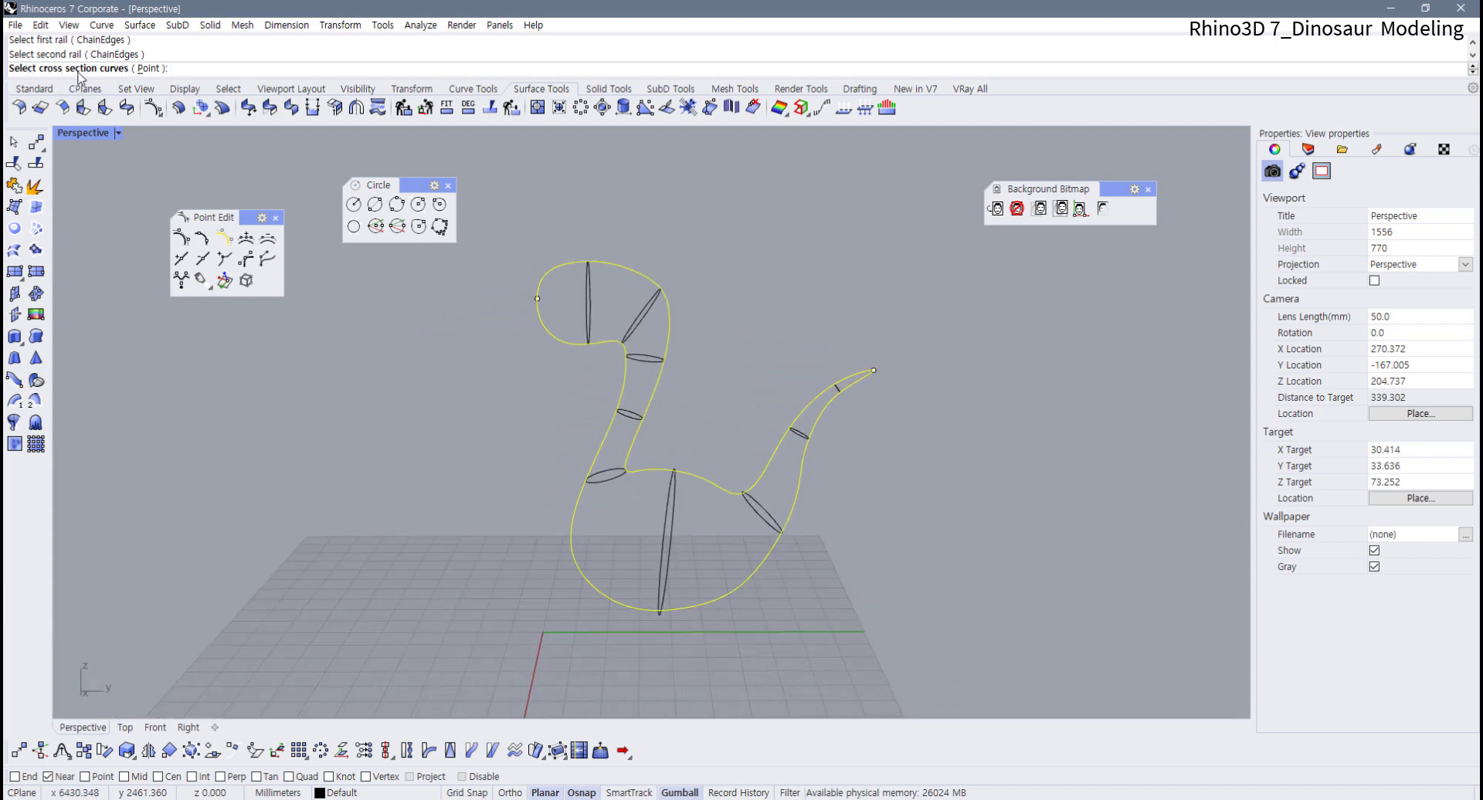
# Select the sweep's cross sections in order: the nose point, the nine circles along head, neck, torso and tail, and the tail tip point
pyautogui.click(537, 298)
pyautogui.click(588, 310)
pyautogui.click(635, 326)
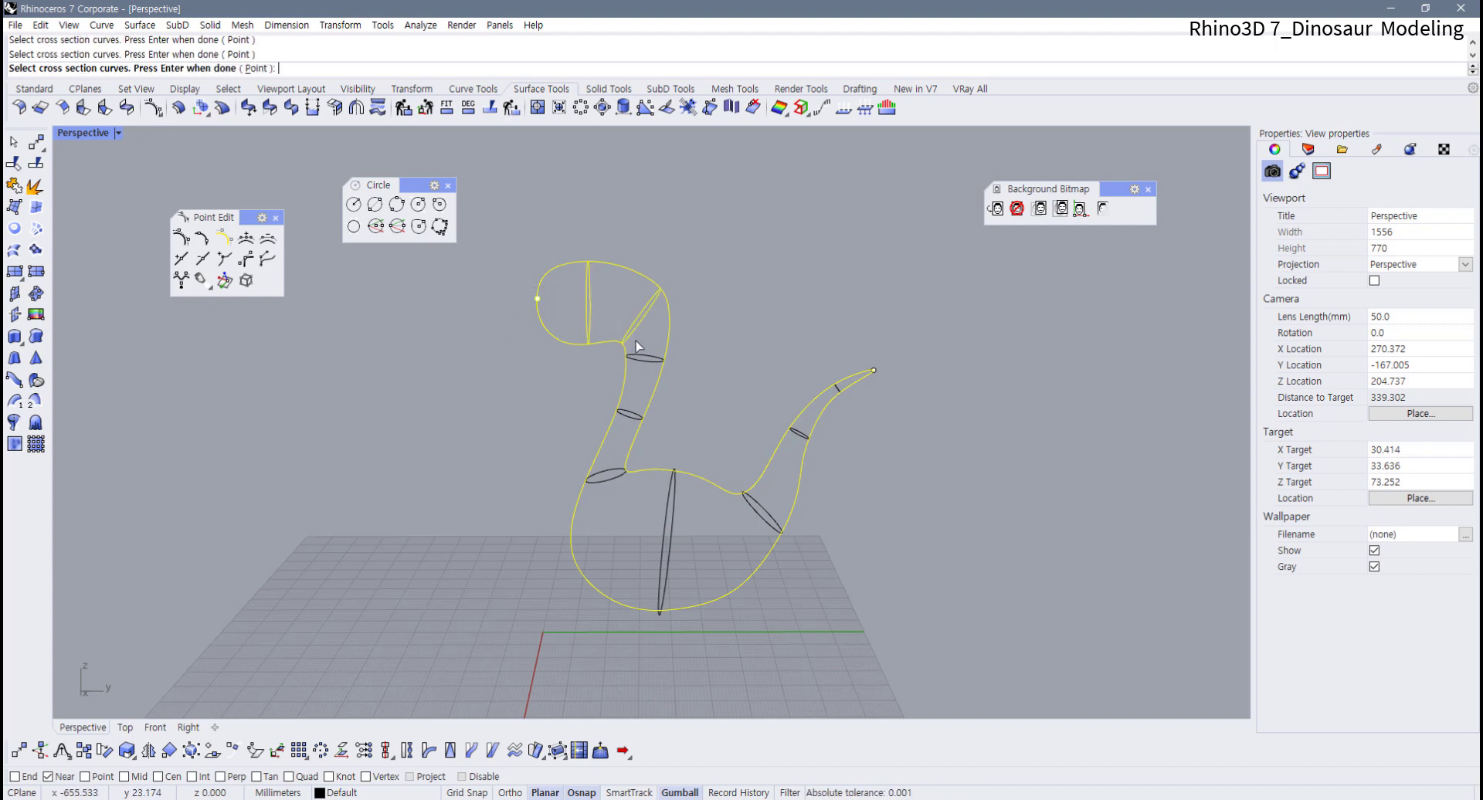
pyautogui.click(644, 359)
pyautogui.click(630, 415)
pyautogui.click(607, 474)
pyautogui.click(670, 516)
pyautogui.click(799, 434)
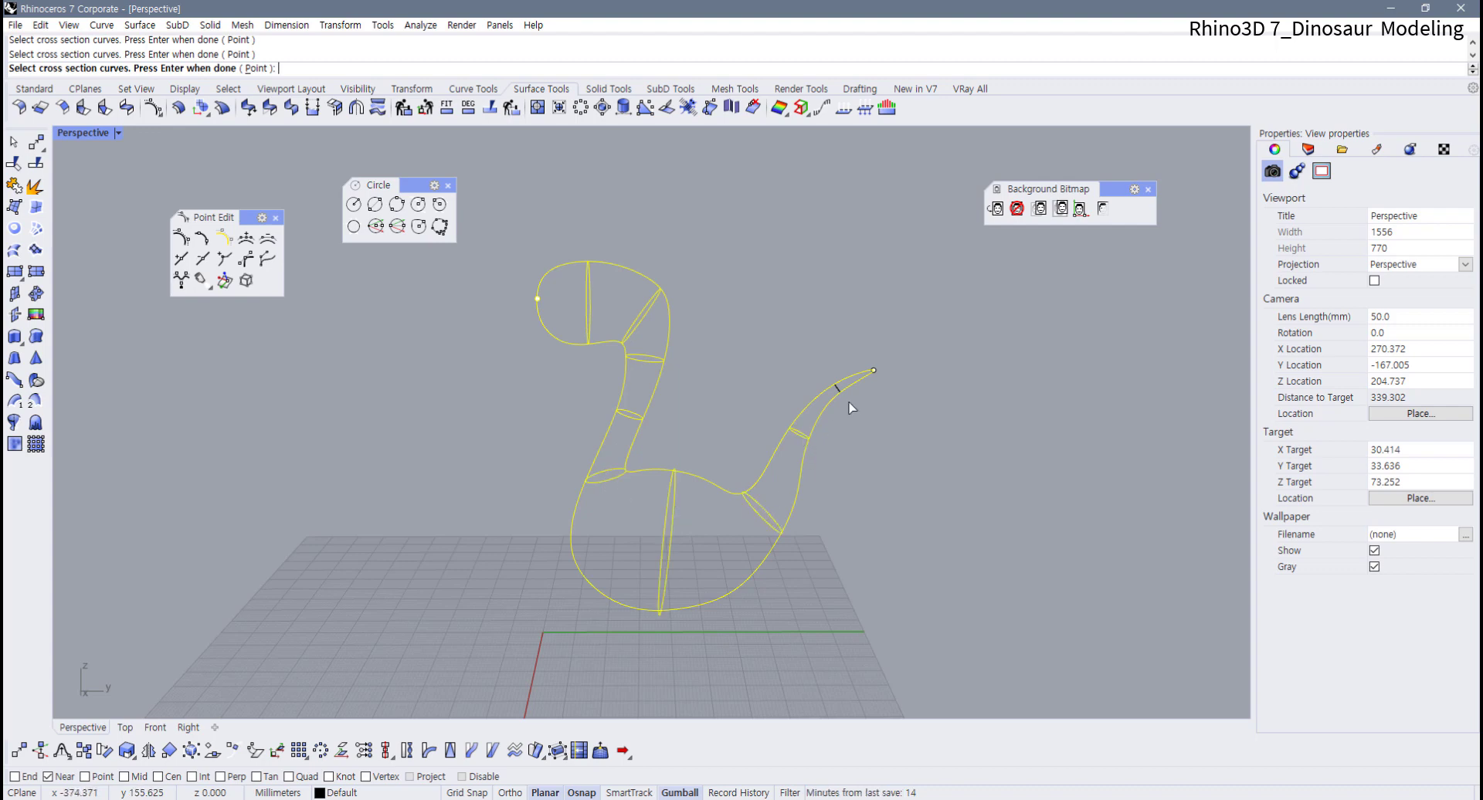
pyautogui.click(837, 388)
pyautogui.press('Return')
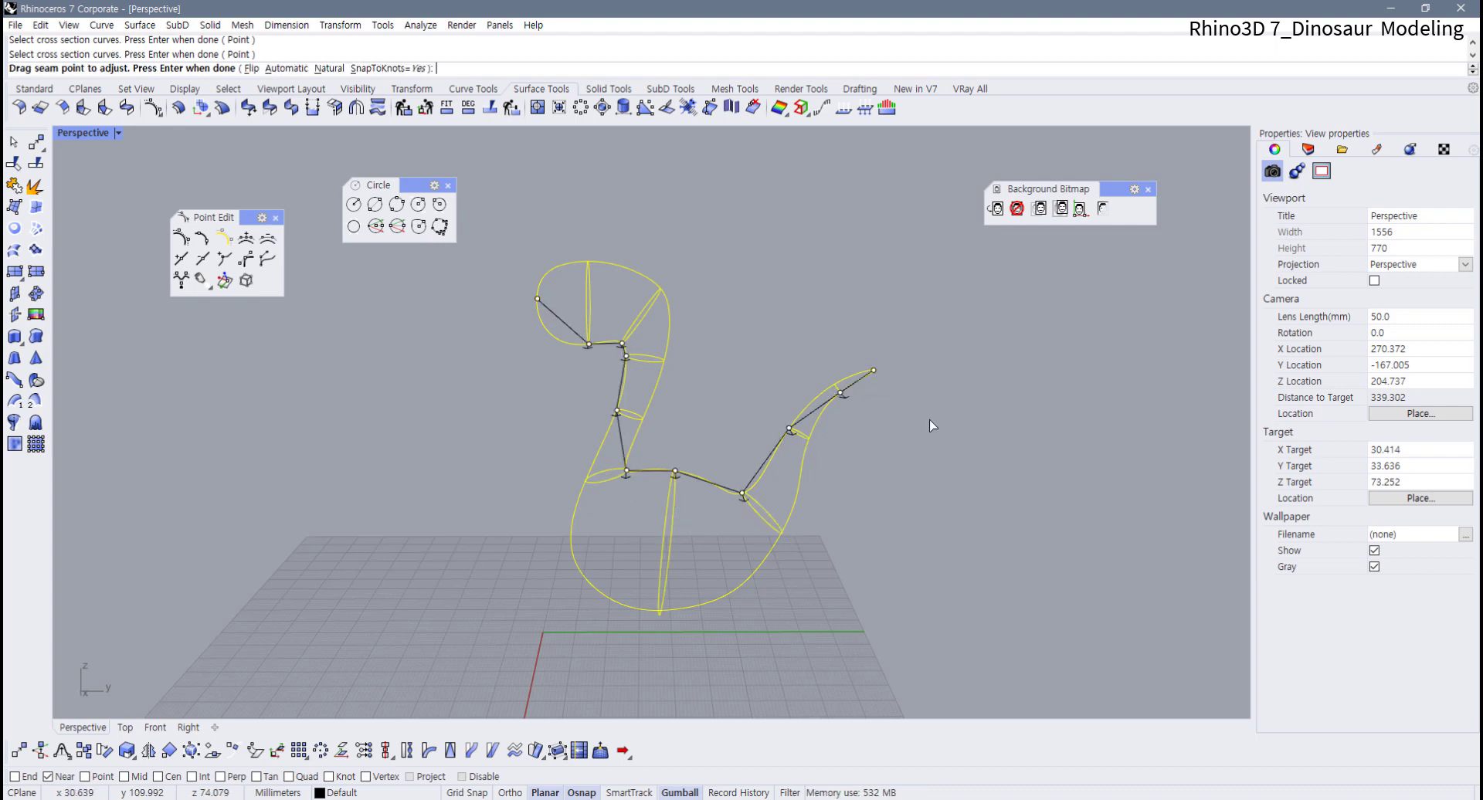
# Accept the default seam points and create the two-rail sweep with unchanged cross sections and refitted rails
pyautogui.moveTo(898, 433); pyautogui.dragTo(605, 513, button='right')
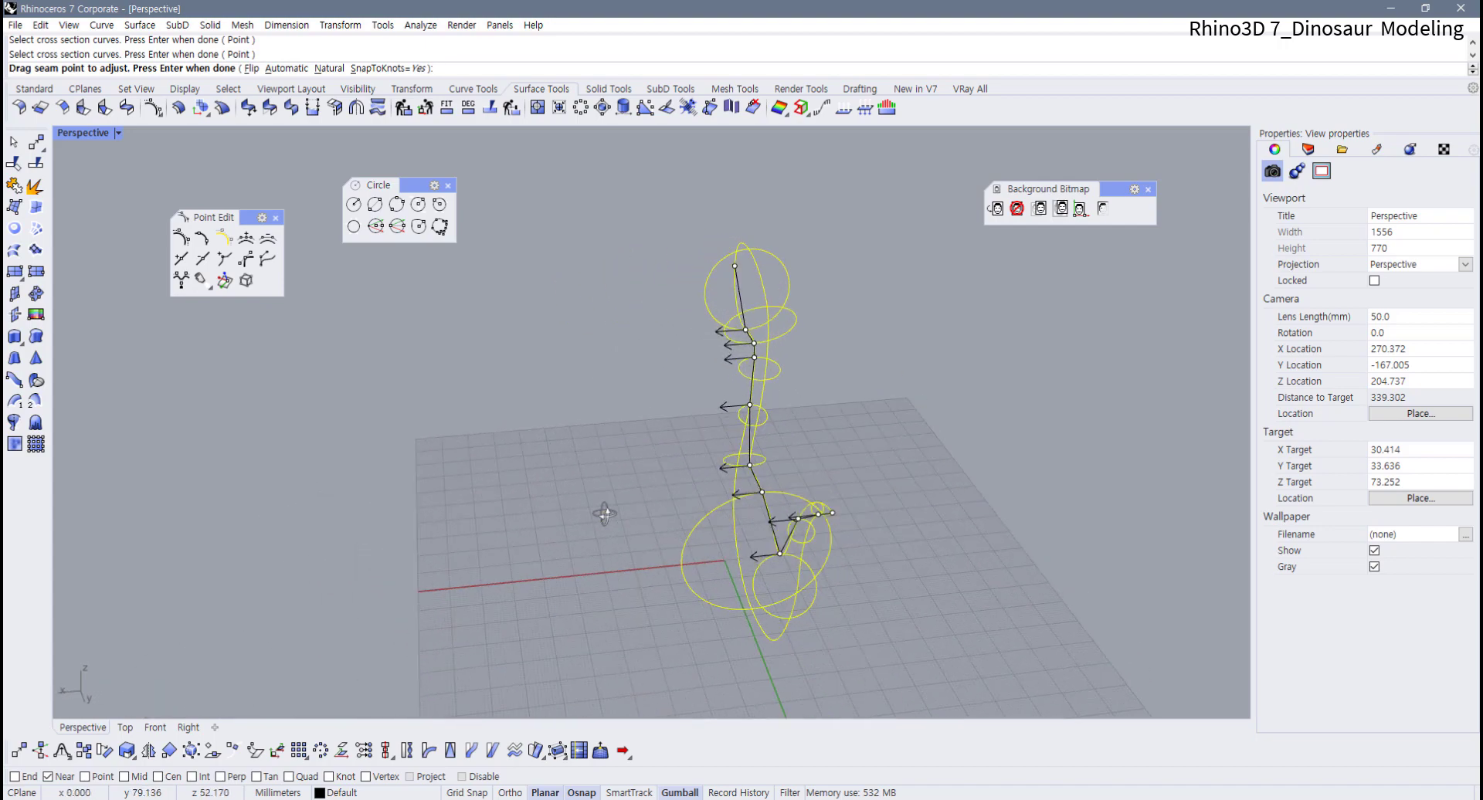
pyautogui.press('Return')
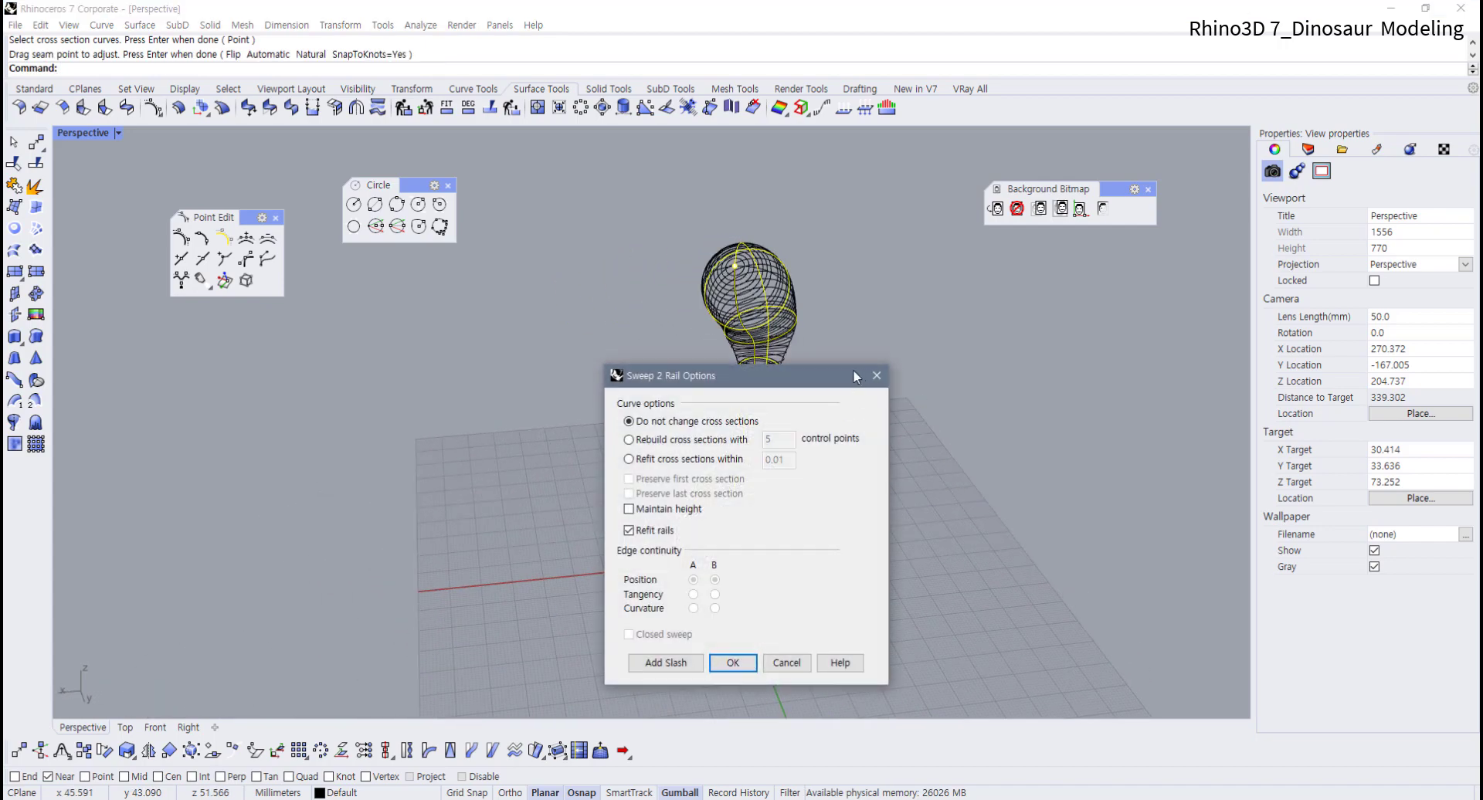
pyautogui.moveTo(793, 378); pyautogui.dragTo(298, 394)
pyautogui.moveTo(664, 481); pyautogui.dragTo(1018, 441, button='right')
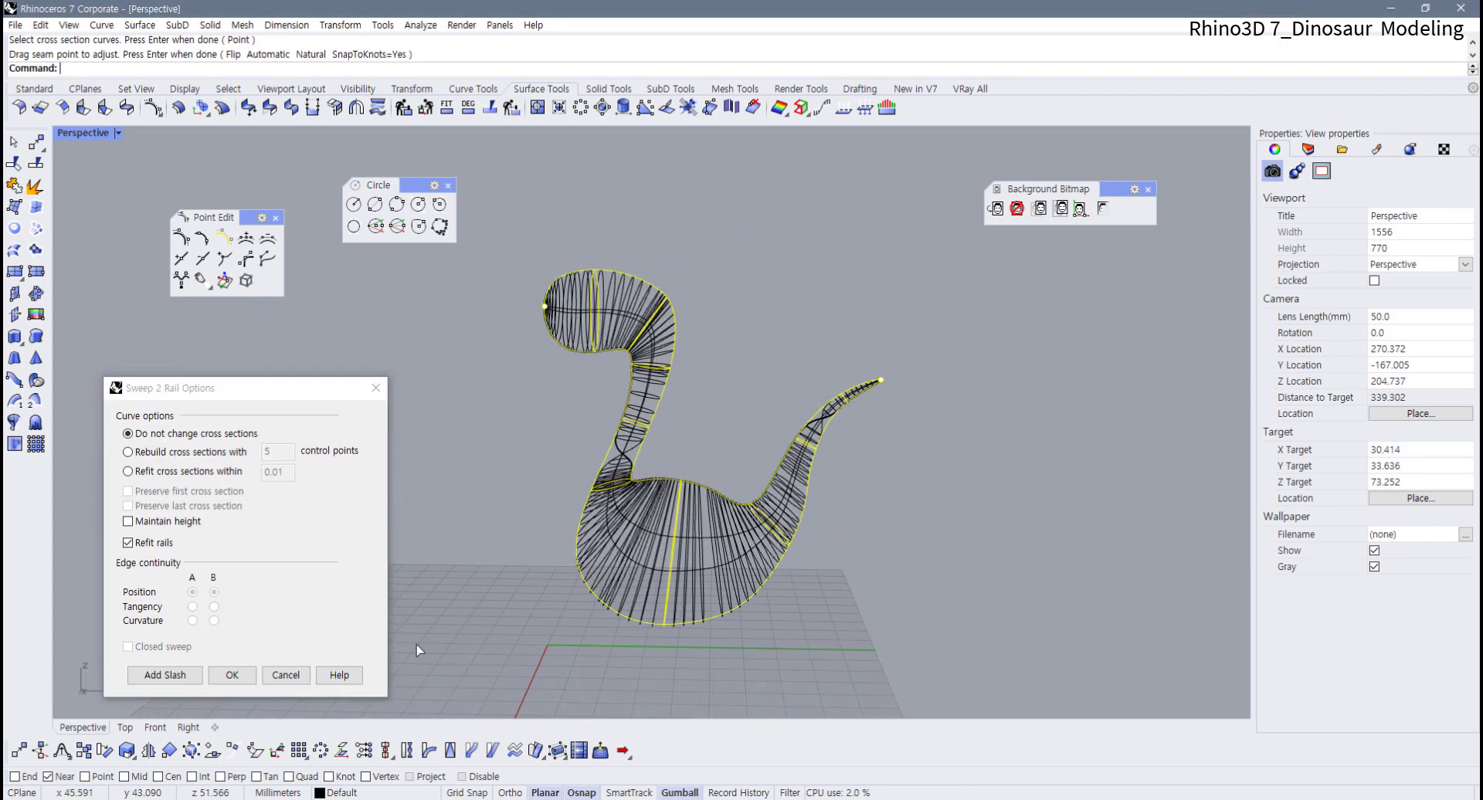
pyautogui.click(231, 678)
# Set the Perspective viewport to Shaded display and inspect the swept body around the neck and tail
pyautogui.moveTo(656, 540); pyautogui.dragTo(705, 547, button='right')
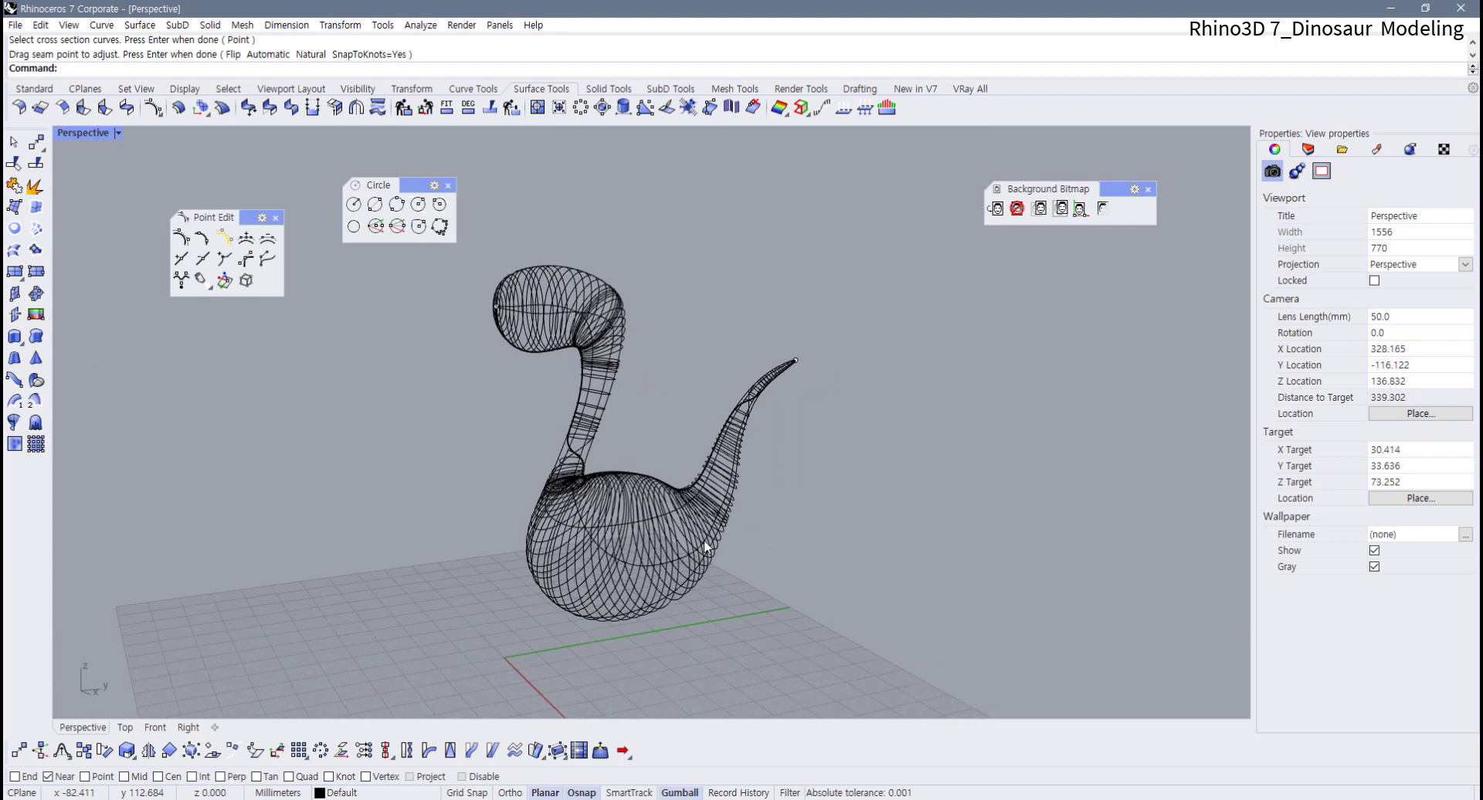
pyautogui.click(118, 135)
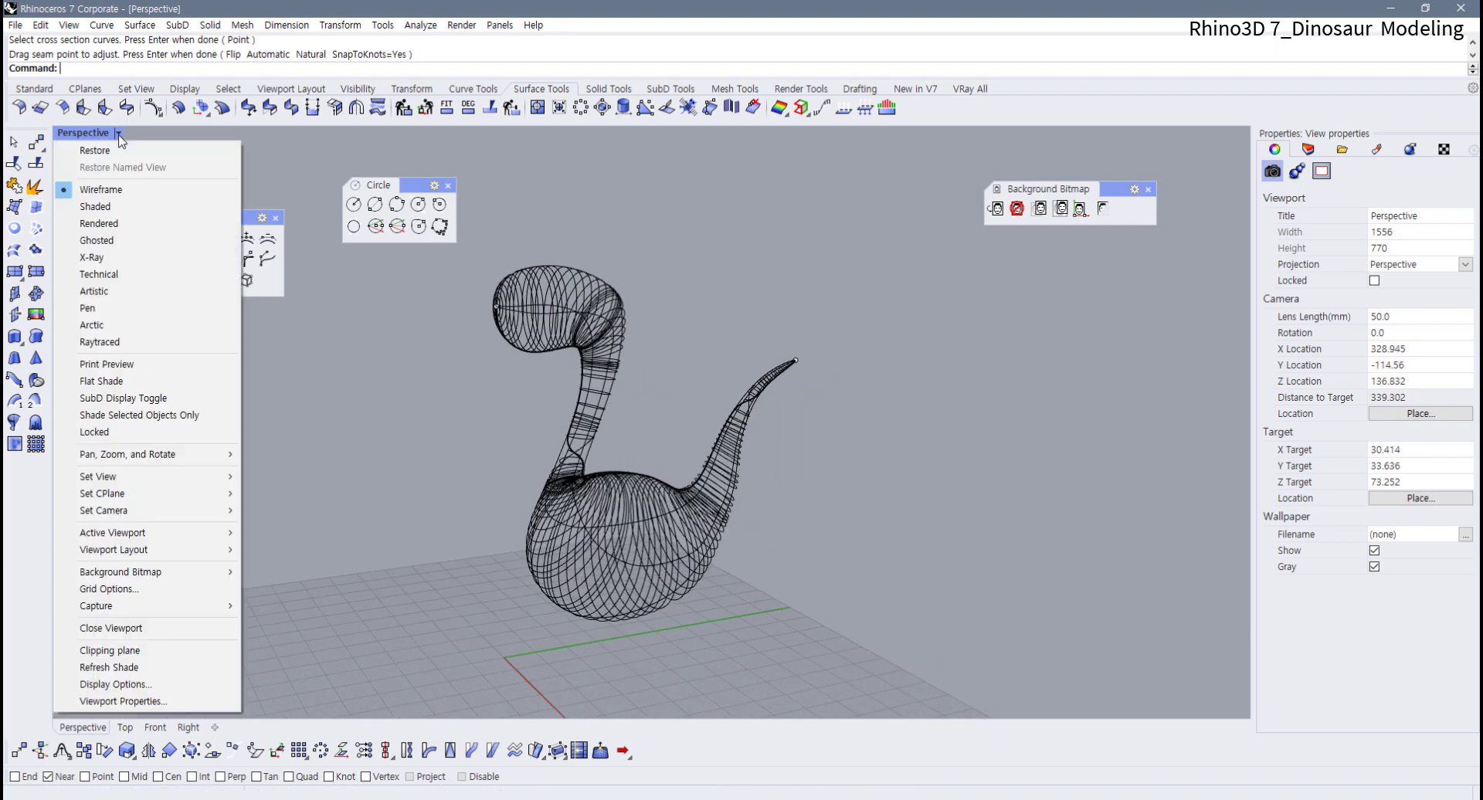
pyautogui.click(114, 206)
pyautogui.scroll(5, 467, 454)
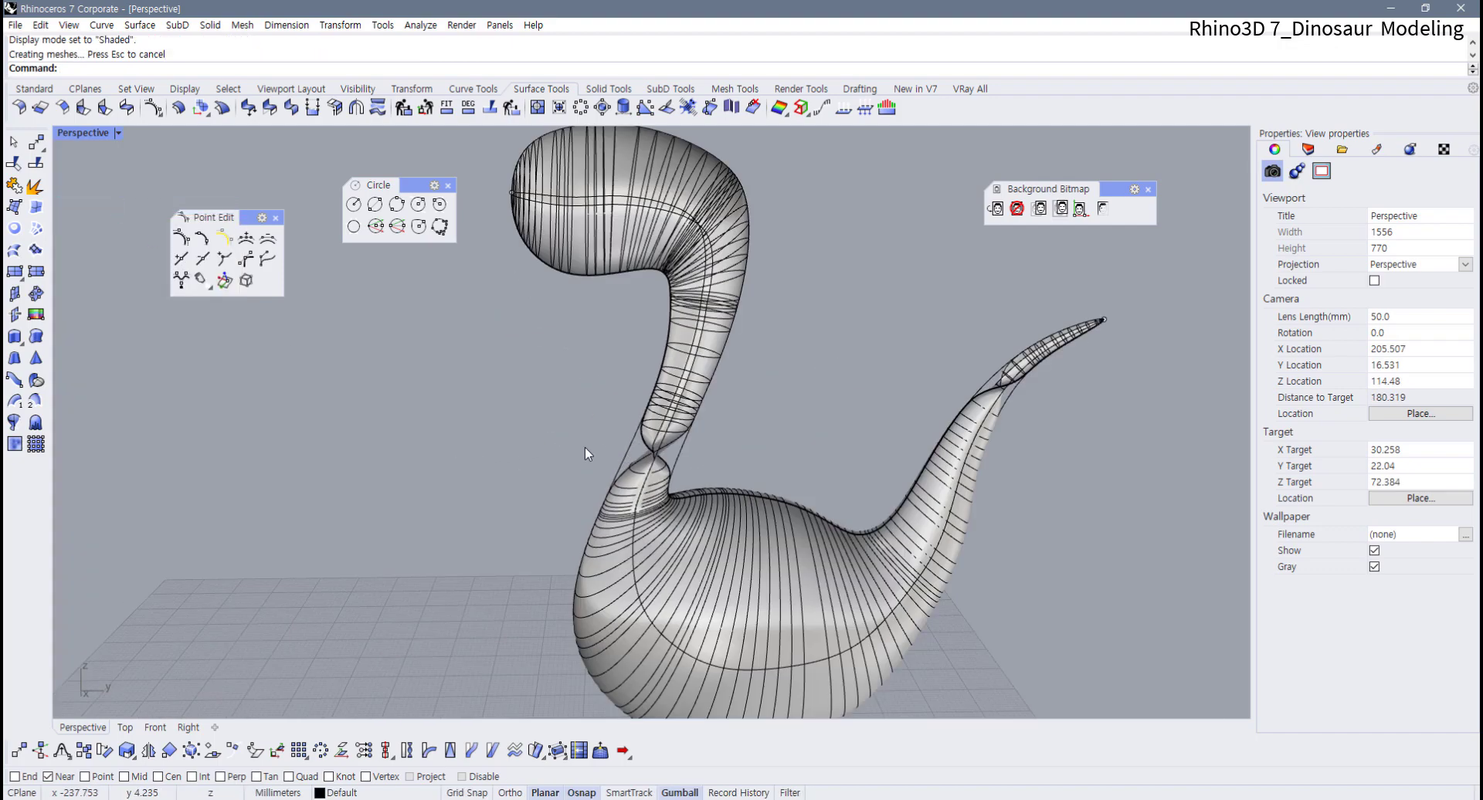
pyautogui.scroll(3, 585, 454)
pyautogui.scroll(-6, 638, 478)
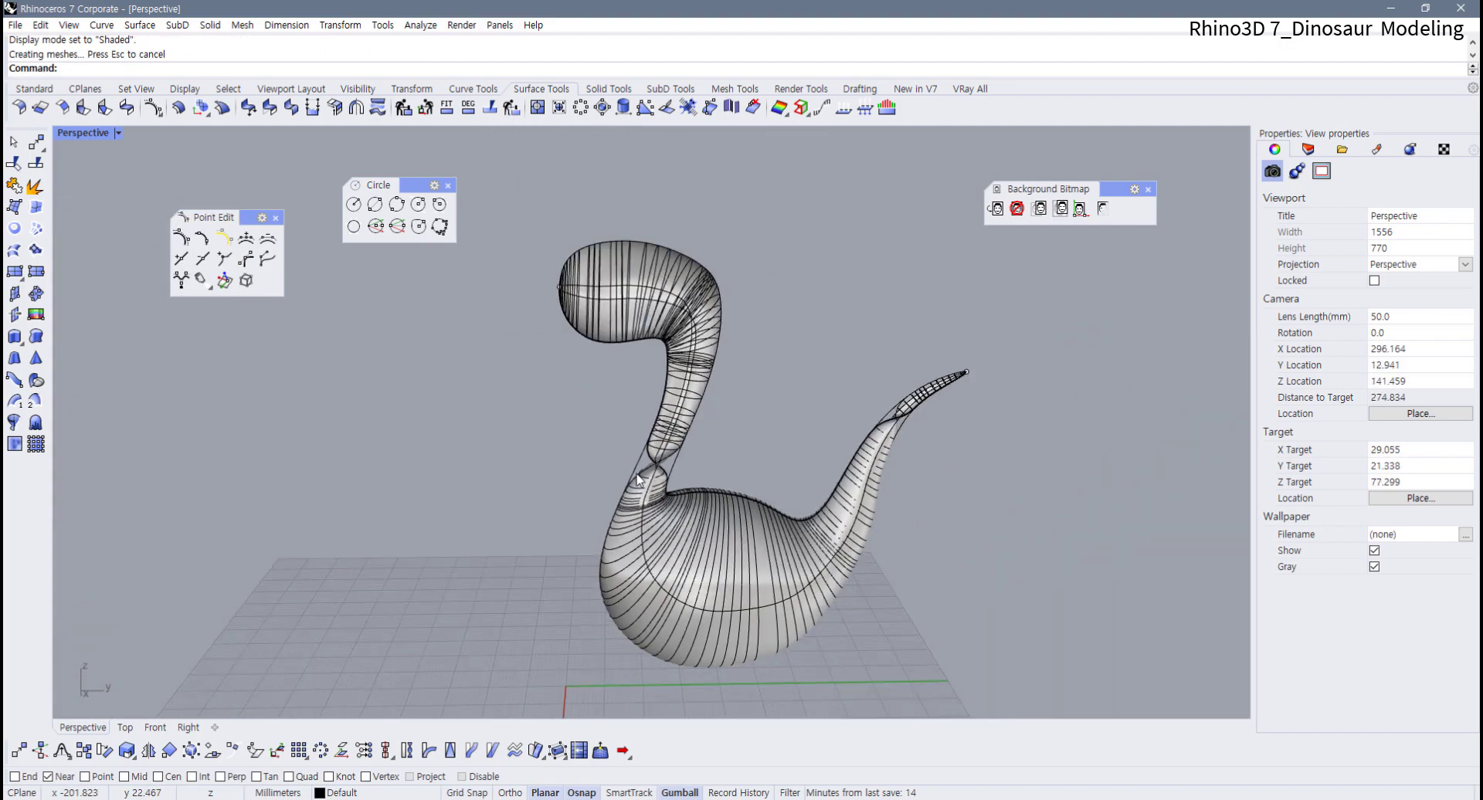
pyautogui.scroll(-3, 638, 479)
# Delete the swept body surface
pyautogui.moveTo(638, 479); pyautogui.dragTo(718, 507, button='right')
pyautogui.scroll(2, 669, 510)
pyautogui.click(669, 510)
pyautogui.press('Delete')
# Restart Sweep 2 Rails from a near-side view, using the lower outline and then the upper outline as rails
pyautogui.scroll(3, 689, 500)
pyautogui.scroll(-1, 650, 495)
pyautogui.scroll(1, 651, 494)
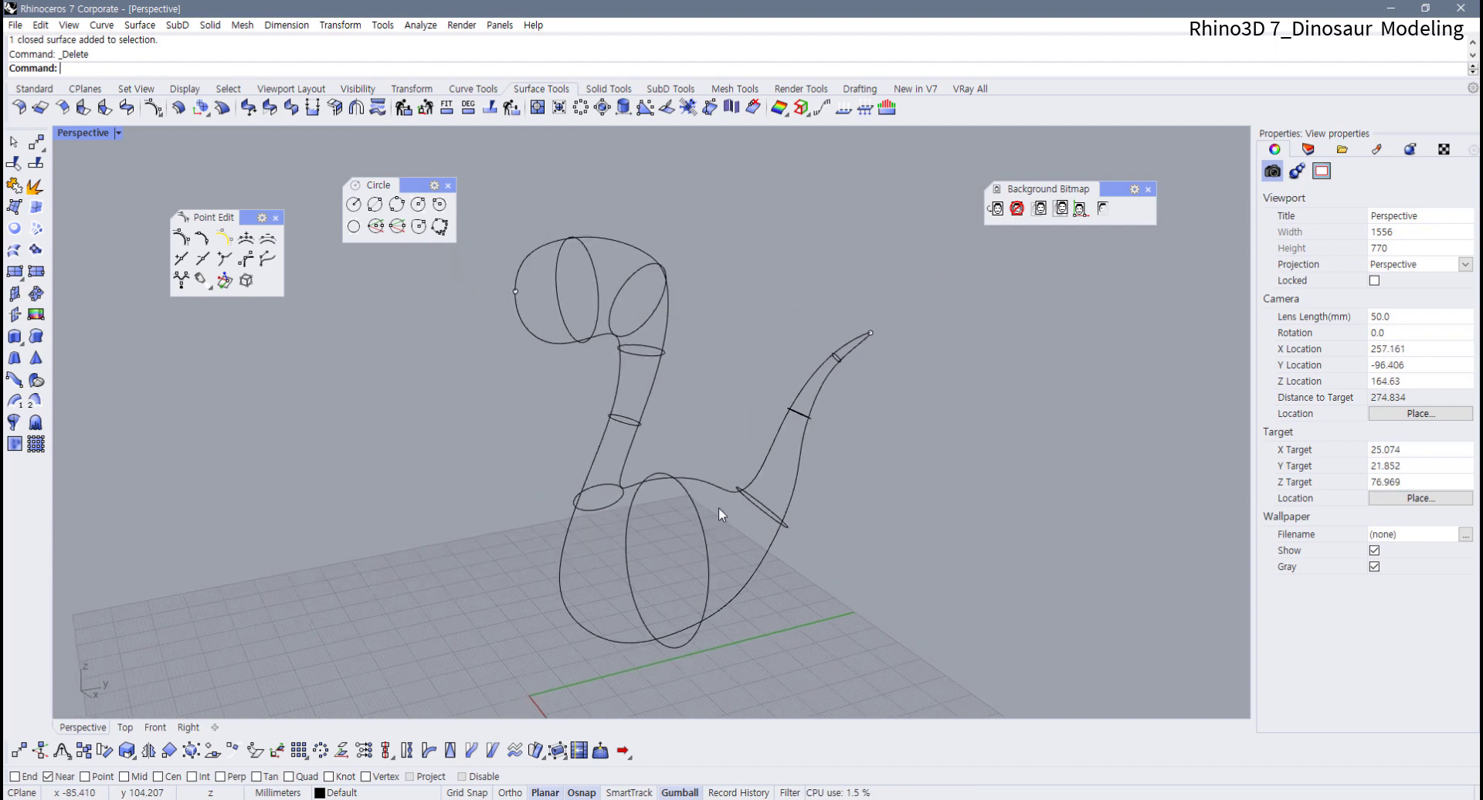
pyautogui.moveTo(718, 508); pyautogui.dragTo(670, 481, button='right')
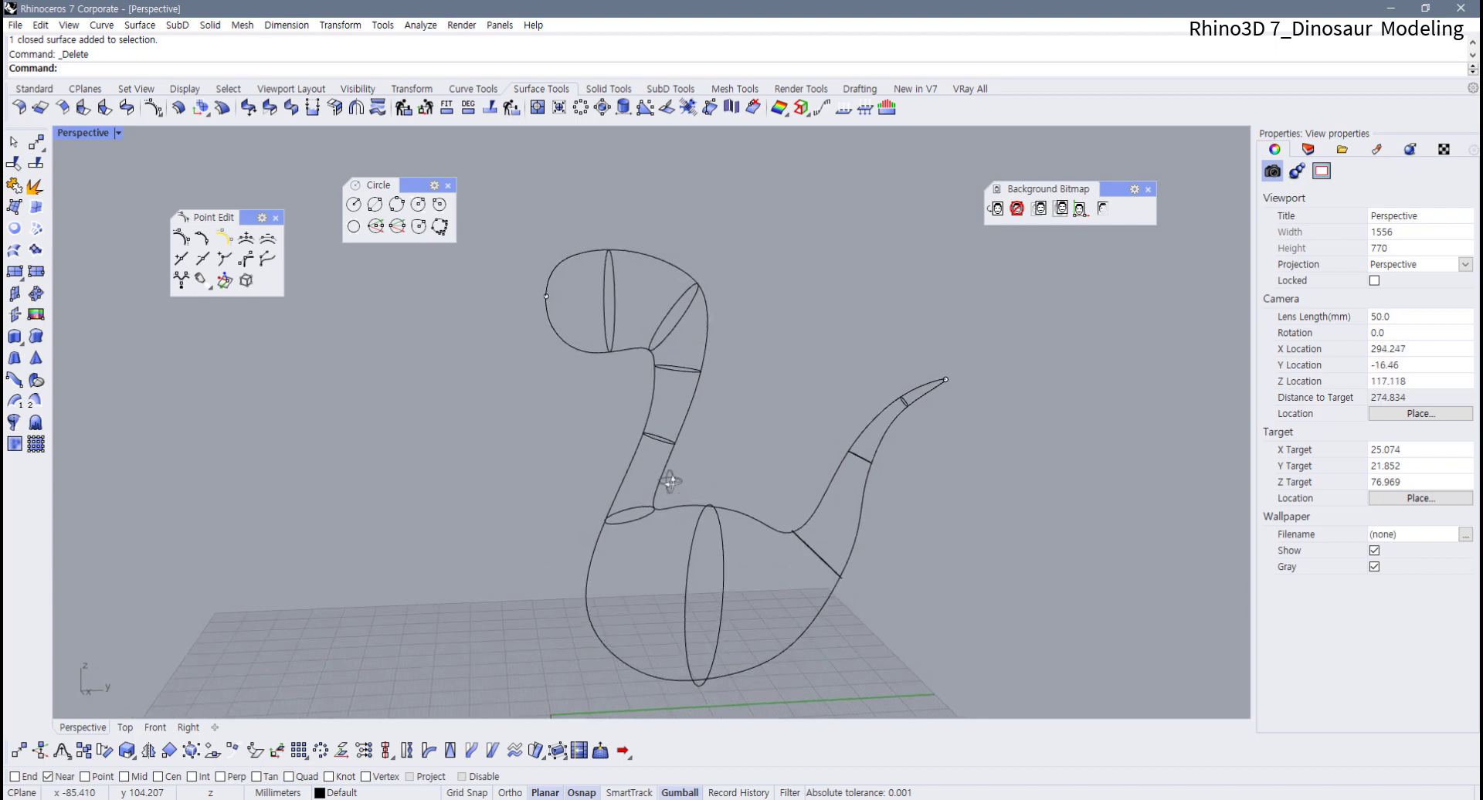
pyautogui.click(36, 401)
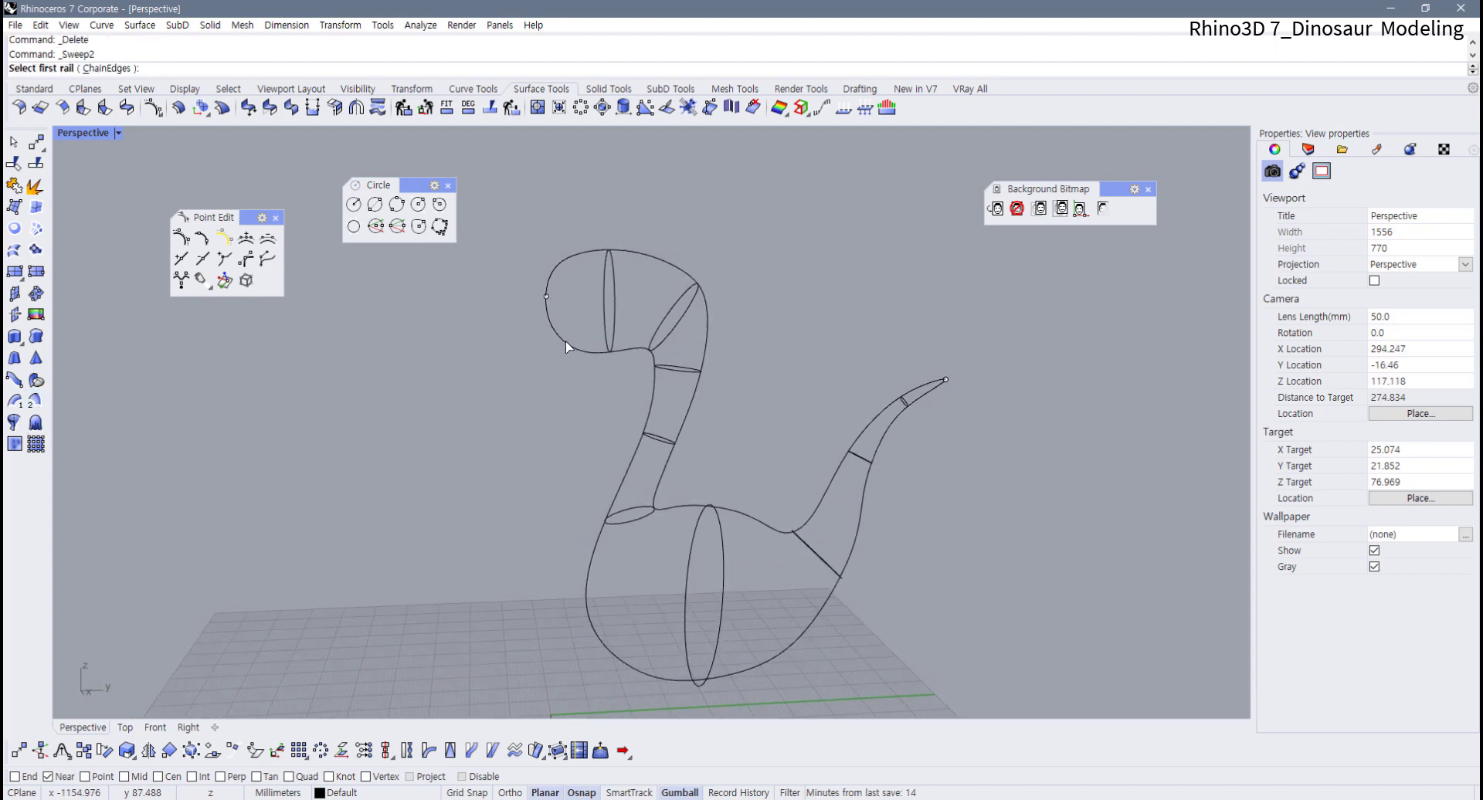
pyautogui.click(568, 346)
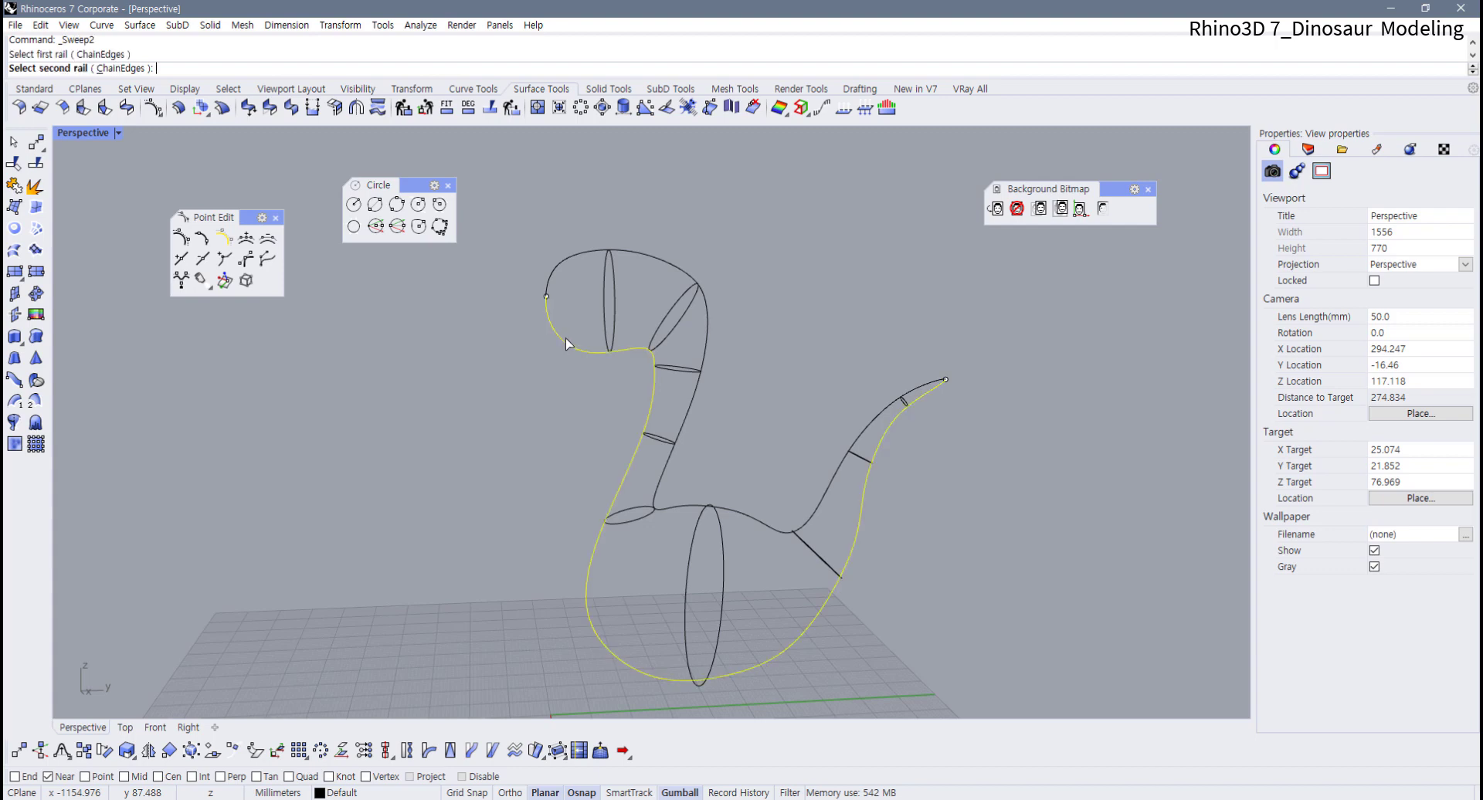
pyautogui.click(550, 292)
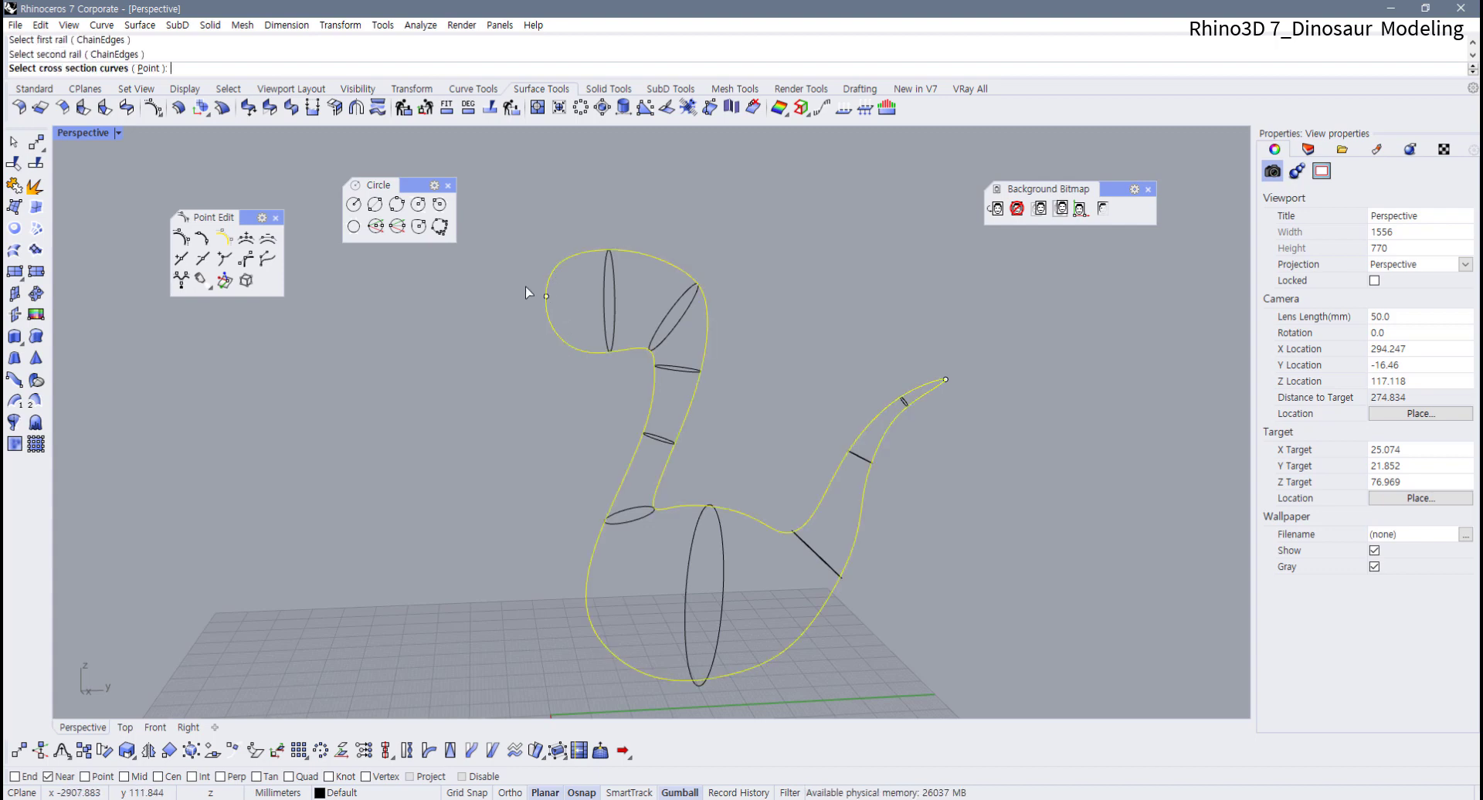
# Choose the nose point, all nine circles from head to tail and the tail tip point as cross sections, and inspect the seam points
pyautogui.click(613, 332)
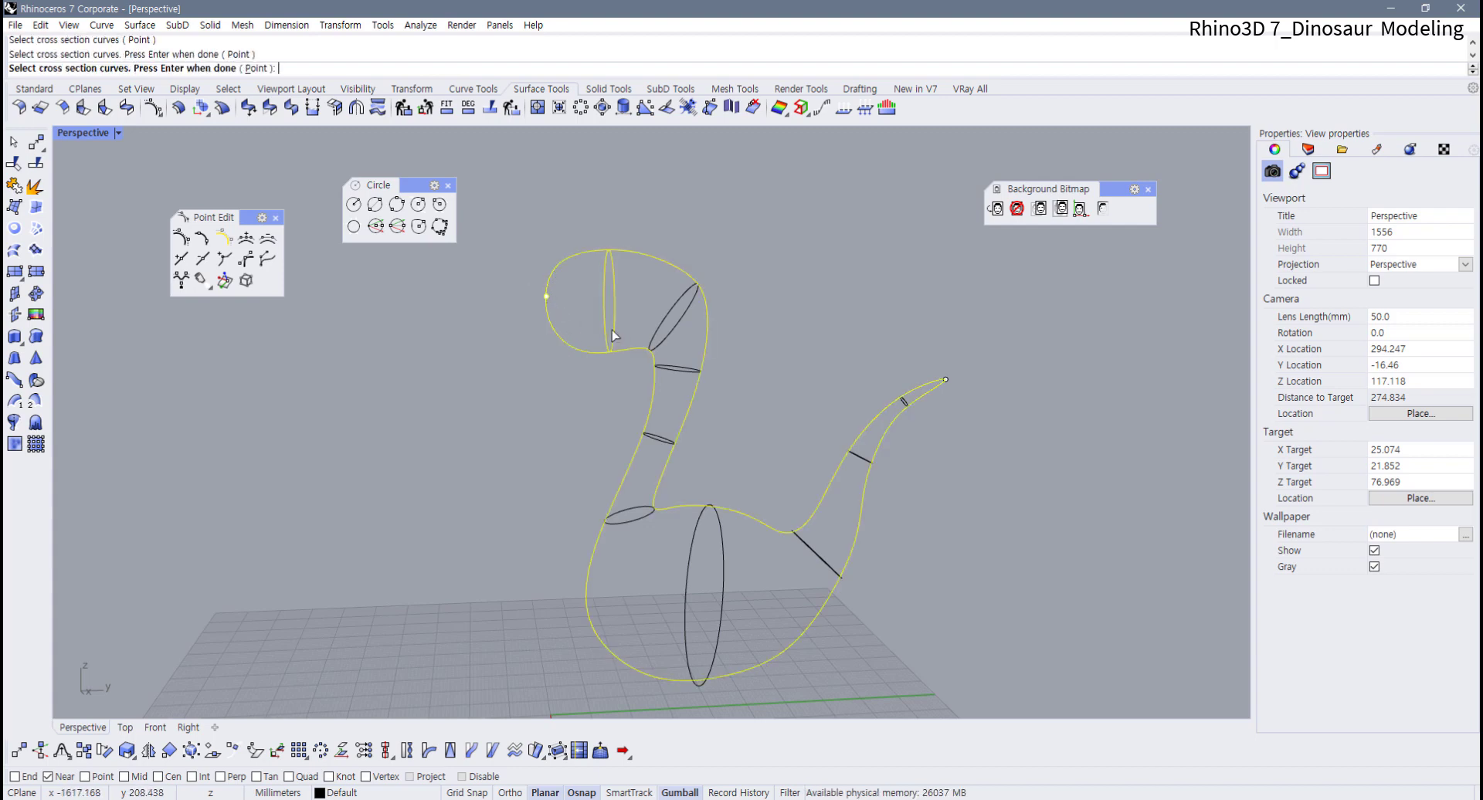
pyautogui.click(666, 349)
pyautogui.click(683, 374)
pyautogui.click(638, 517)
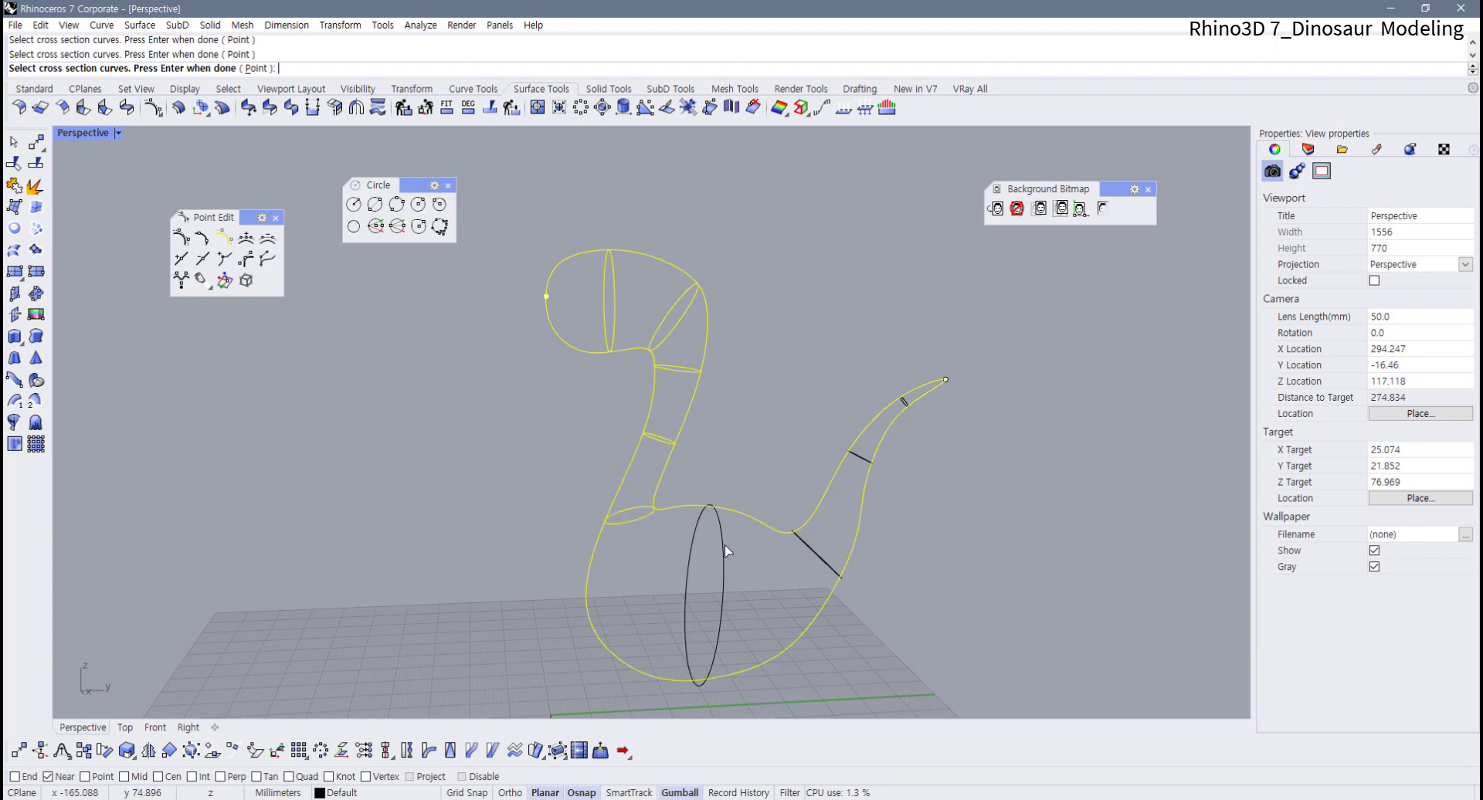
pyautogui.click(724, 550)
pyautogui.click(861, 457)
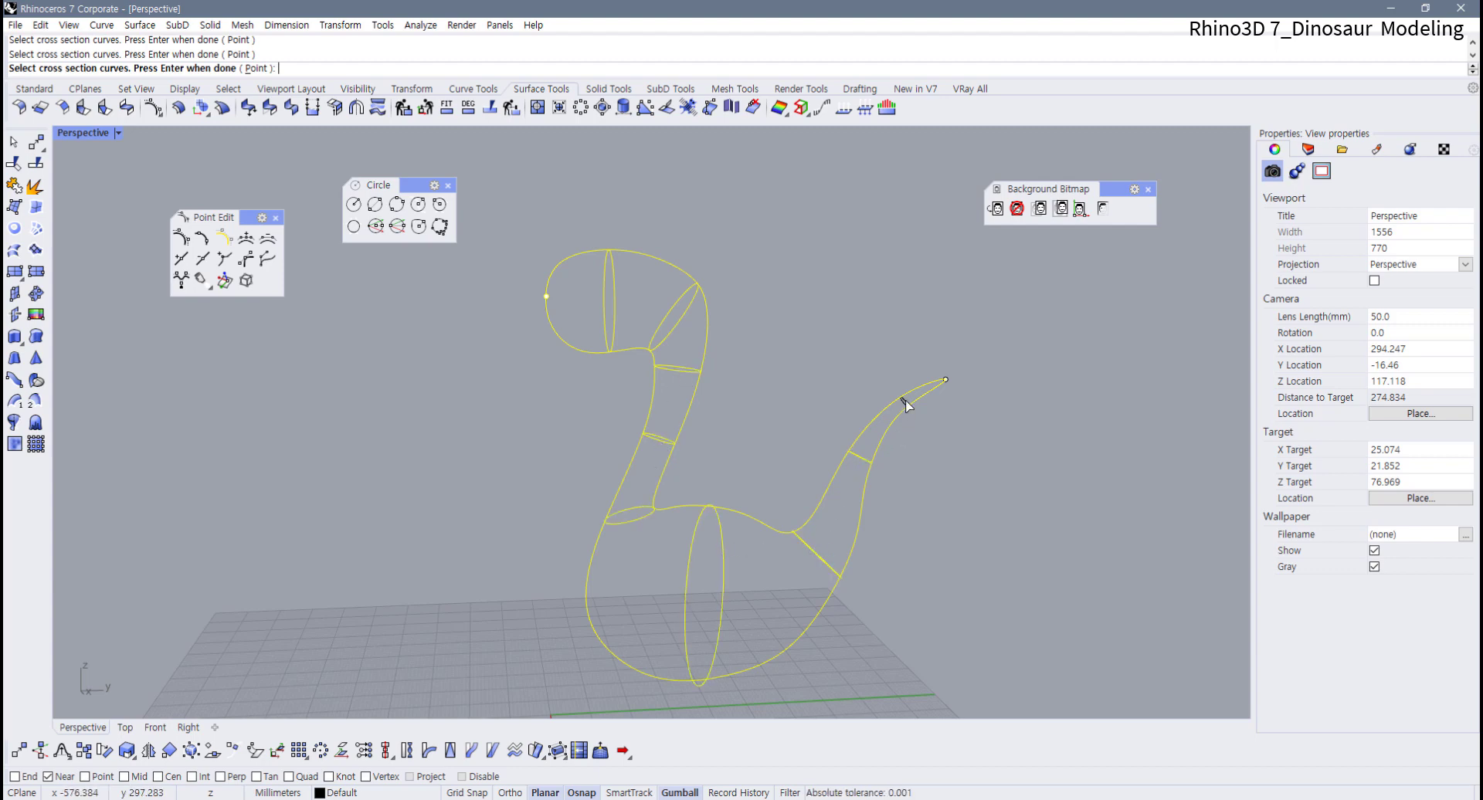
pyautogui.press('Return')
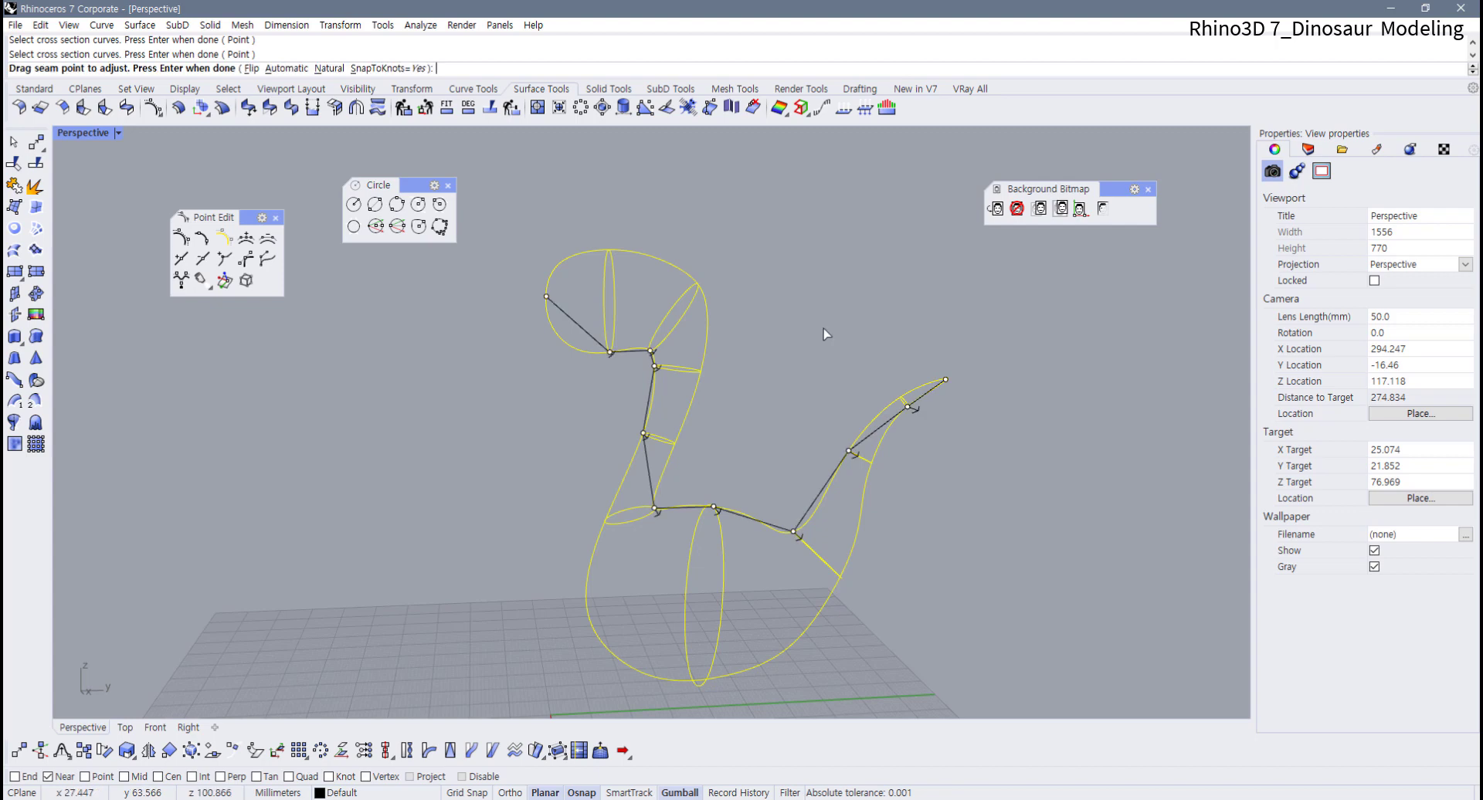
pyautogui.moveTo(828, 334); pyautogui.dragTo(740, 415, button='right')
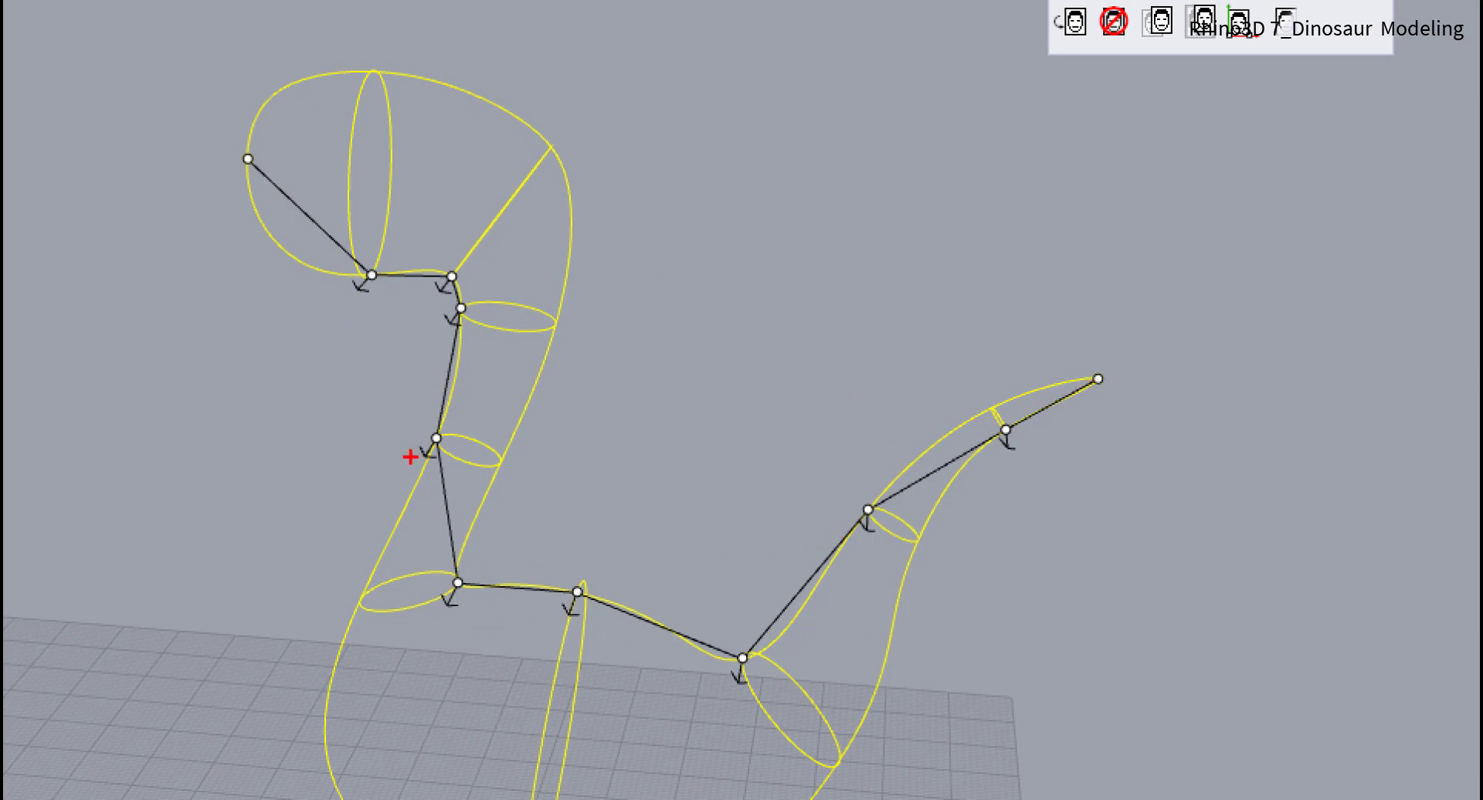
# Enable intersection snapping and move the seam points of the neck-base, belly and tail circles onto the lower rail
pyautogui.moveTo(469, 348); pyautogui.dragTo(489, 333)
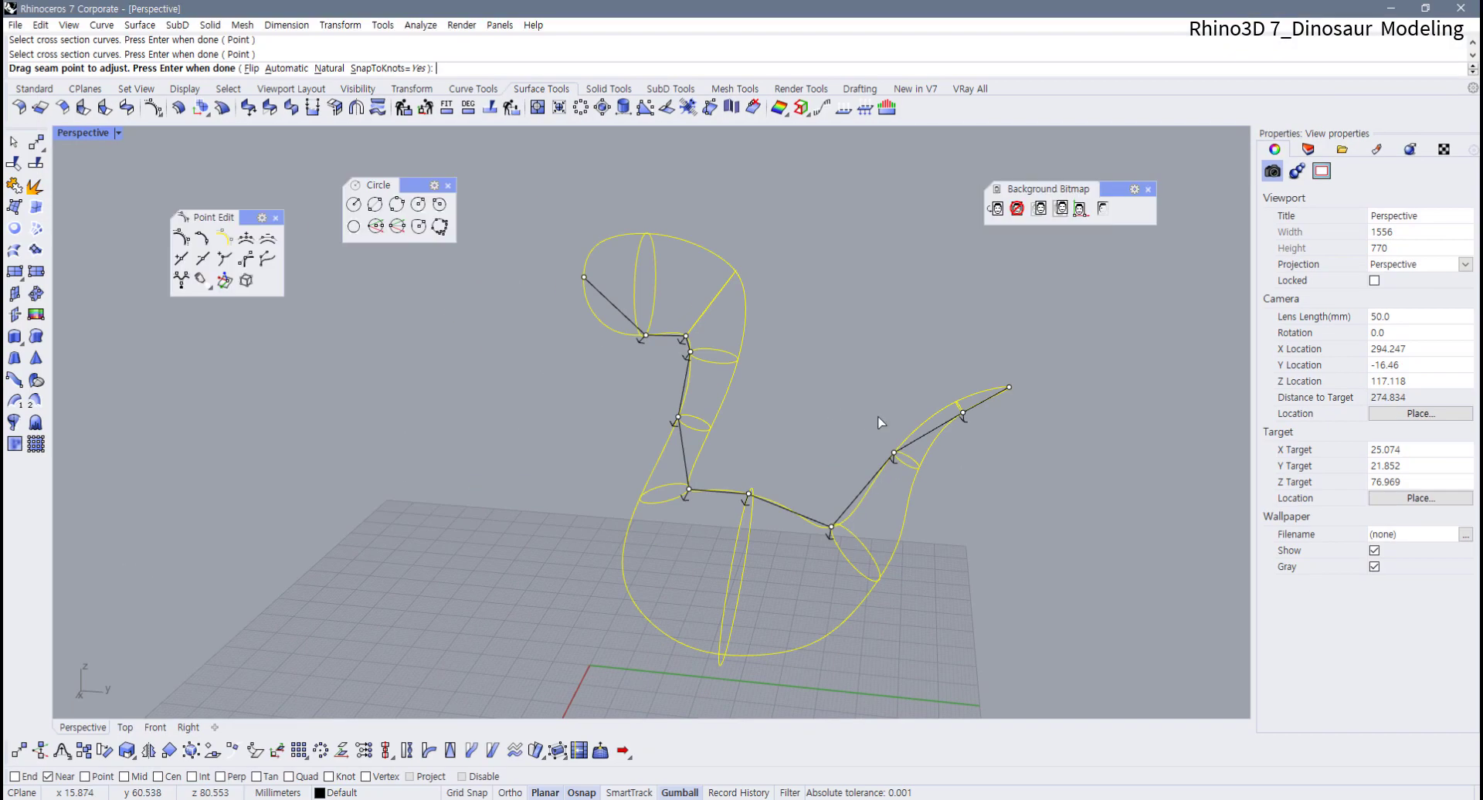
pyautogui.moveTo(881, 422); pyautogui.dragTo(963, 446, button='right')
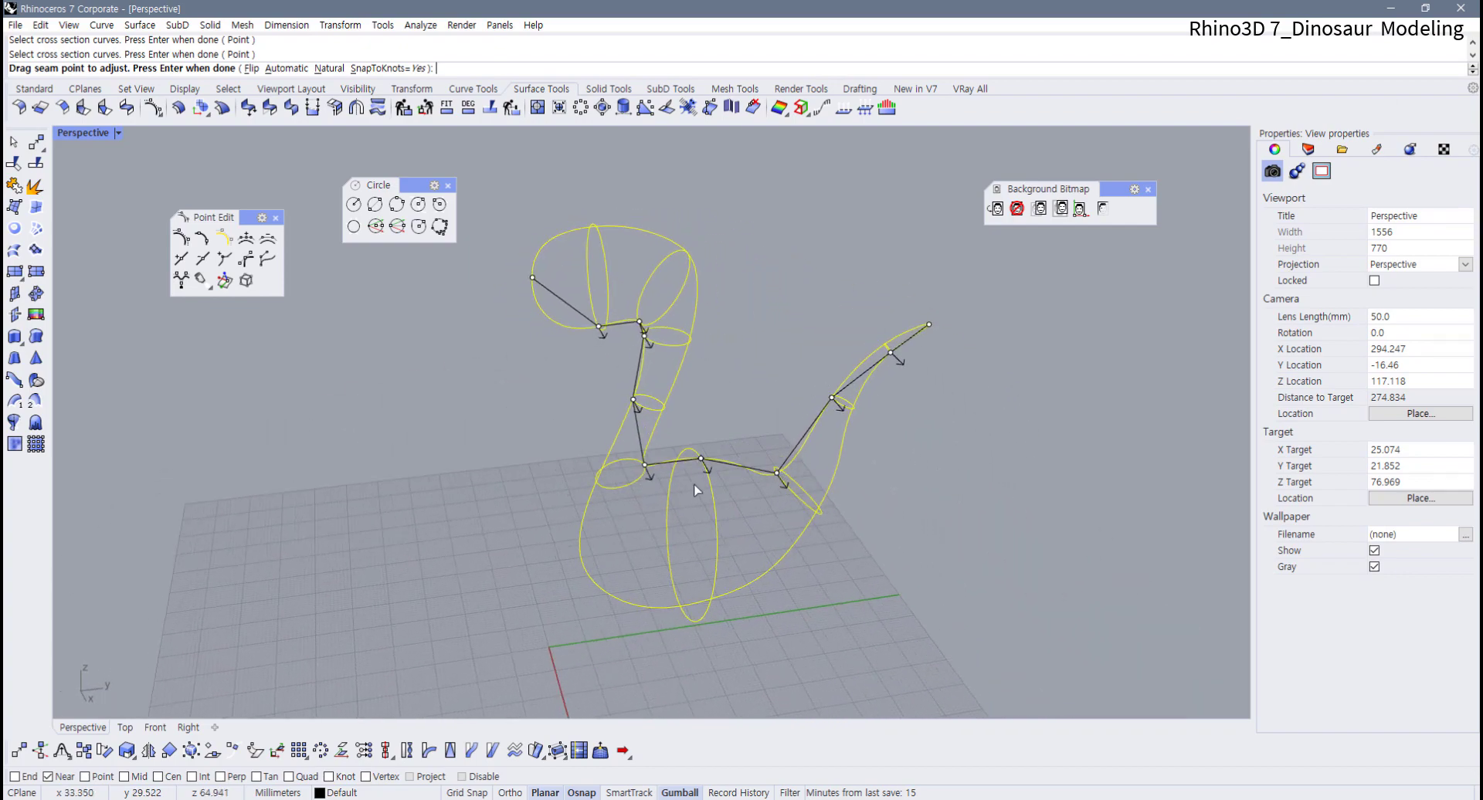
pyautogui.scroll(3, 669, 587)
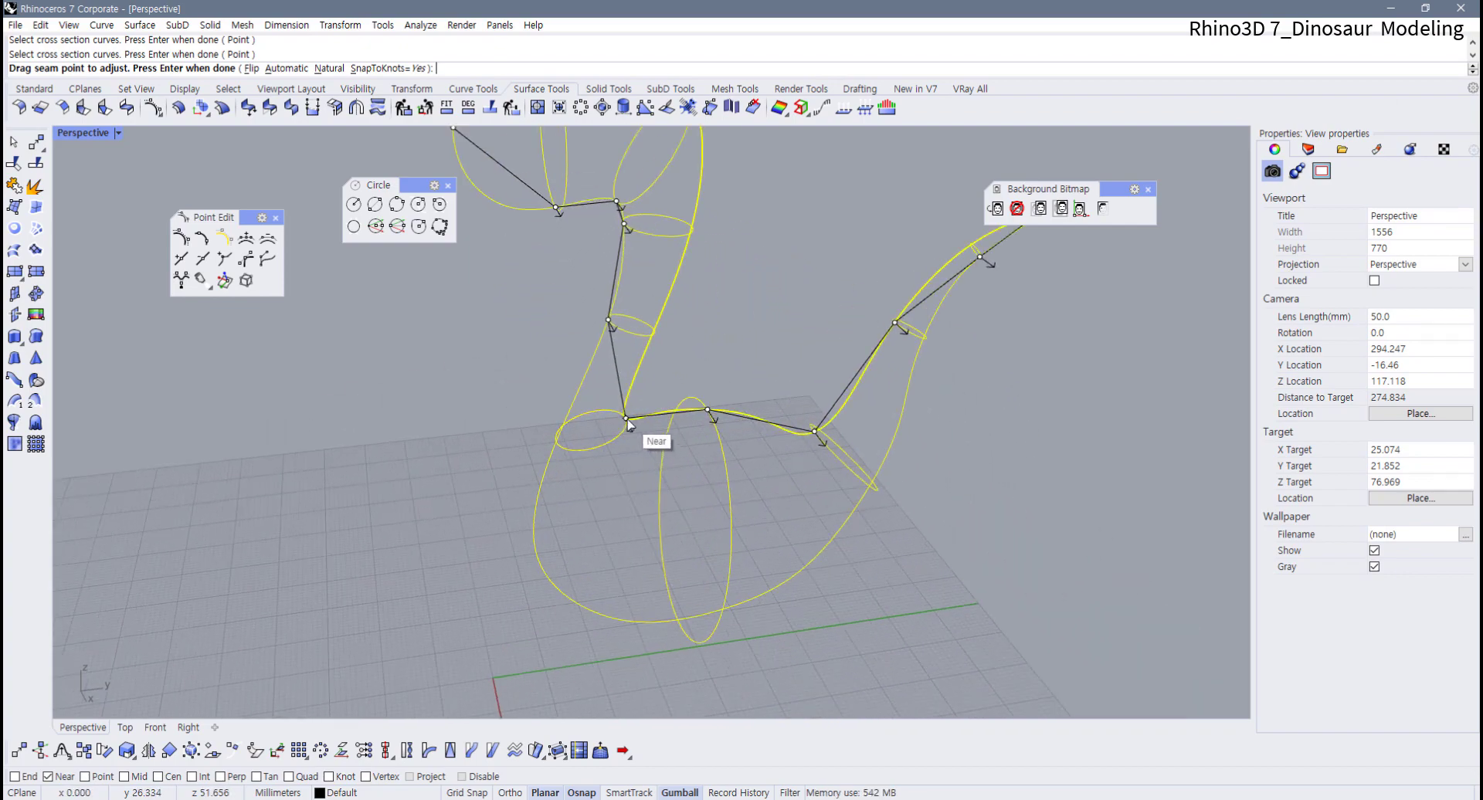
pyautogui.moveTo(652, 433); pyautogui.dragTo(646, 492, button='right')
pyautogui.click(204, 777)
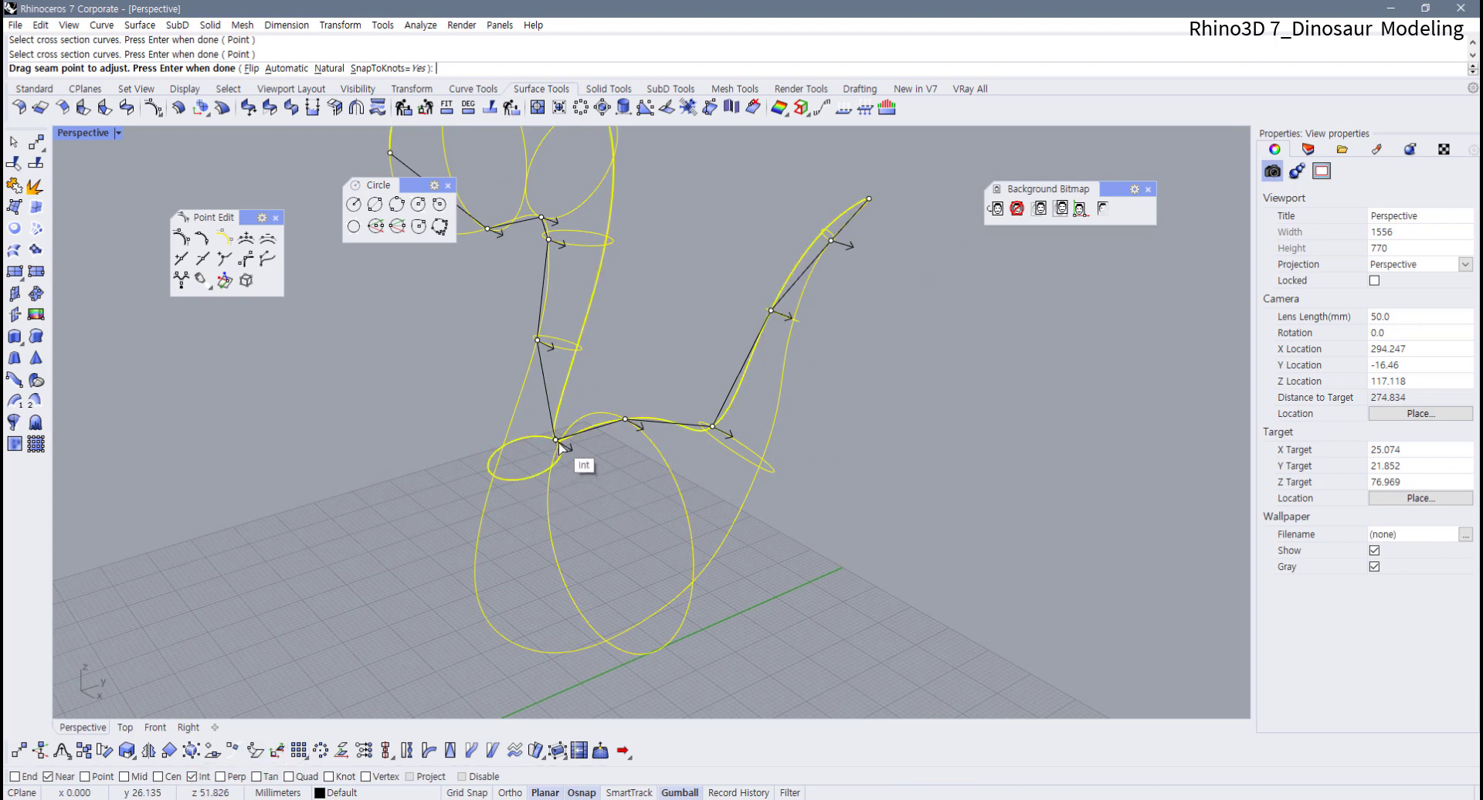
pyautogui.moveTo(555, 441); pyautogui.dragTo(494, 475)
pyautogui.moveTo(625, 420); pyautogui.dragTo(605, 639)
pyautogui.moveTo(740, 451); pyautogui.dragTo(765, 467)
pyautogui.moveTo(765, 467); pyautogui.dragTo(706, 490, button='right')
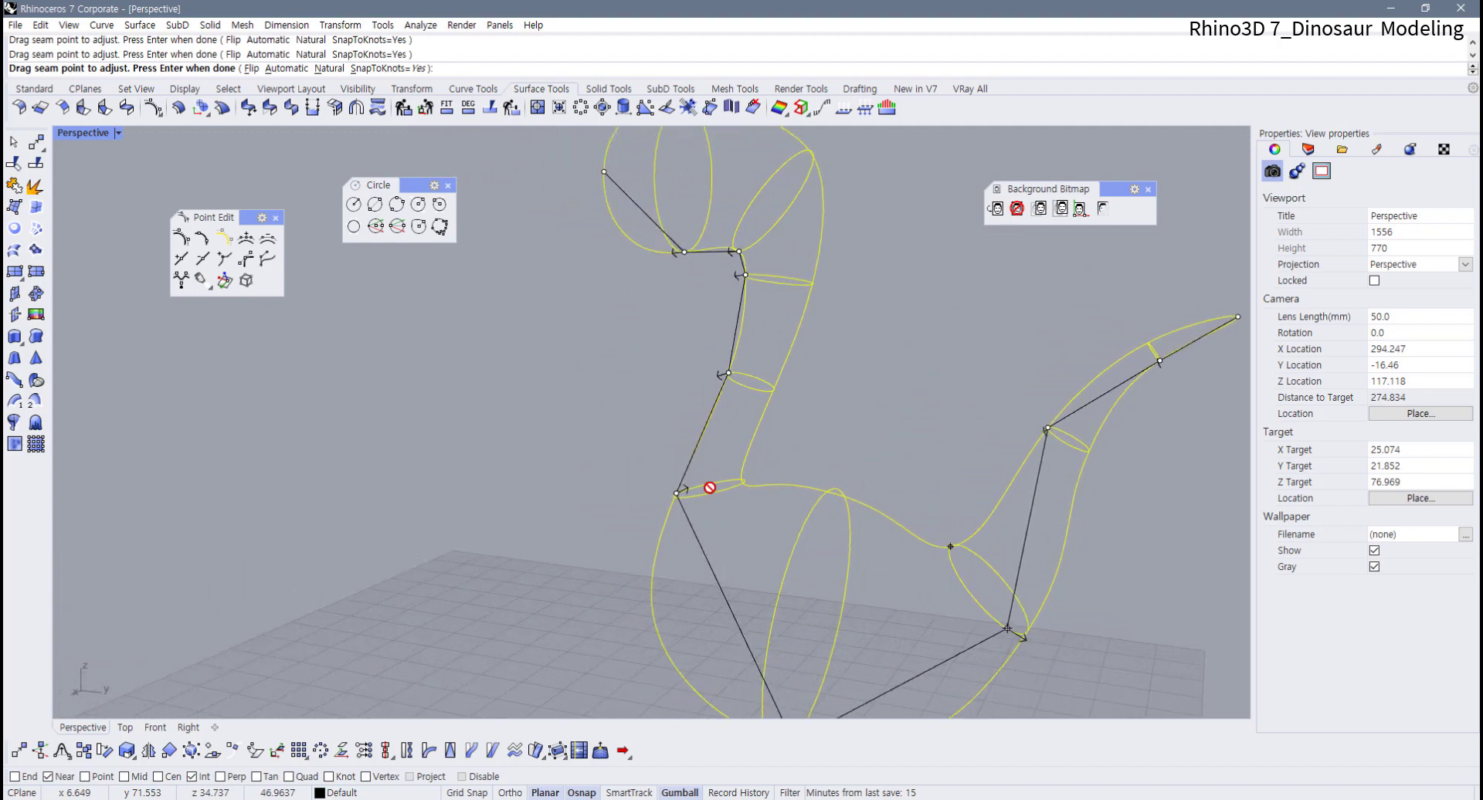
pyautogui.scroll(-2, 1033, 635)
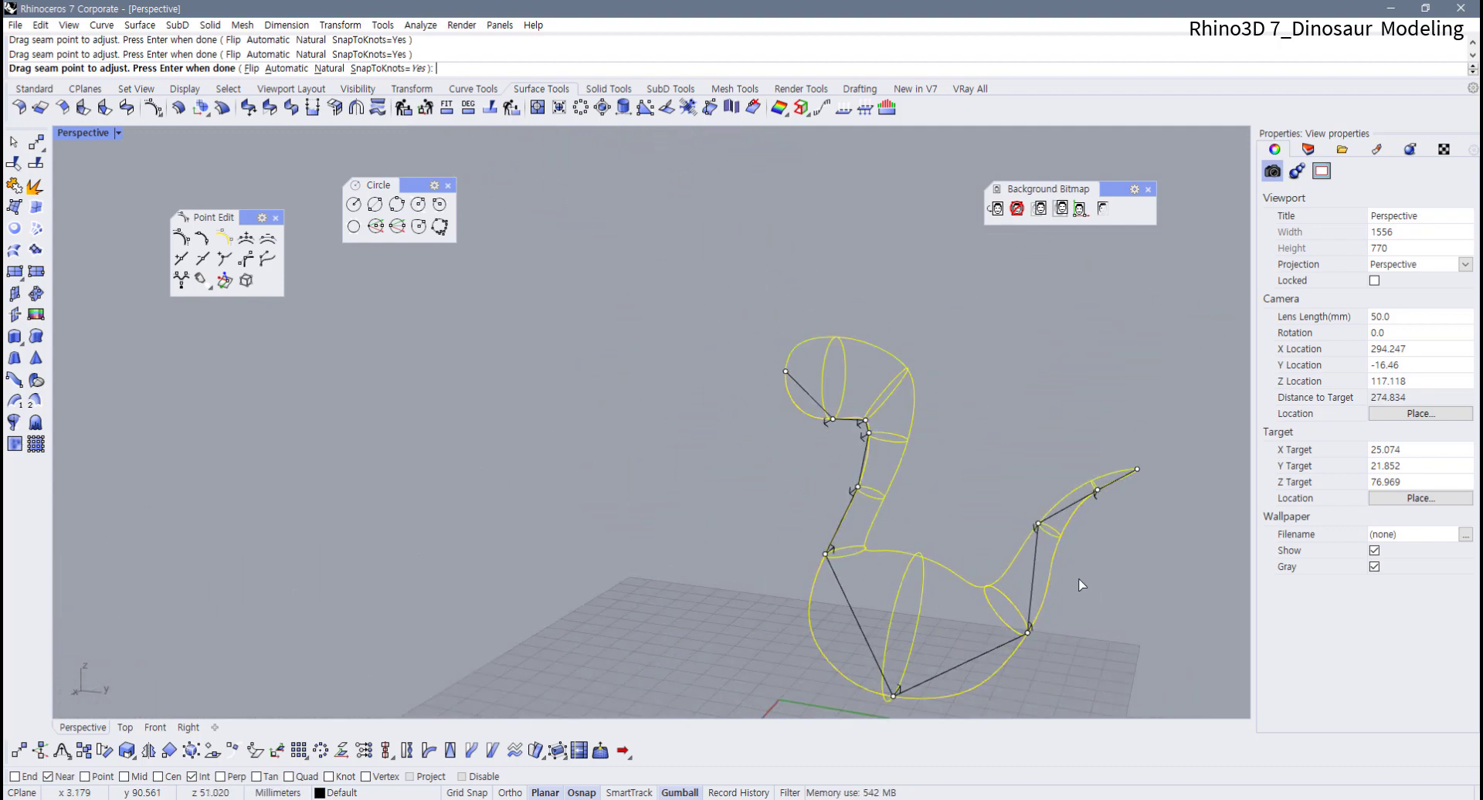
pyautogui.moveTo(1034, 635); pyautogui.dragTo(581, 477, button='right')
pyautogui.scroll(3, 581, 477)
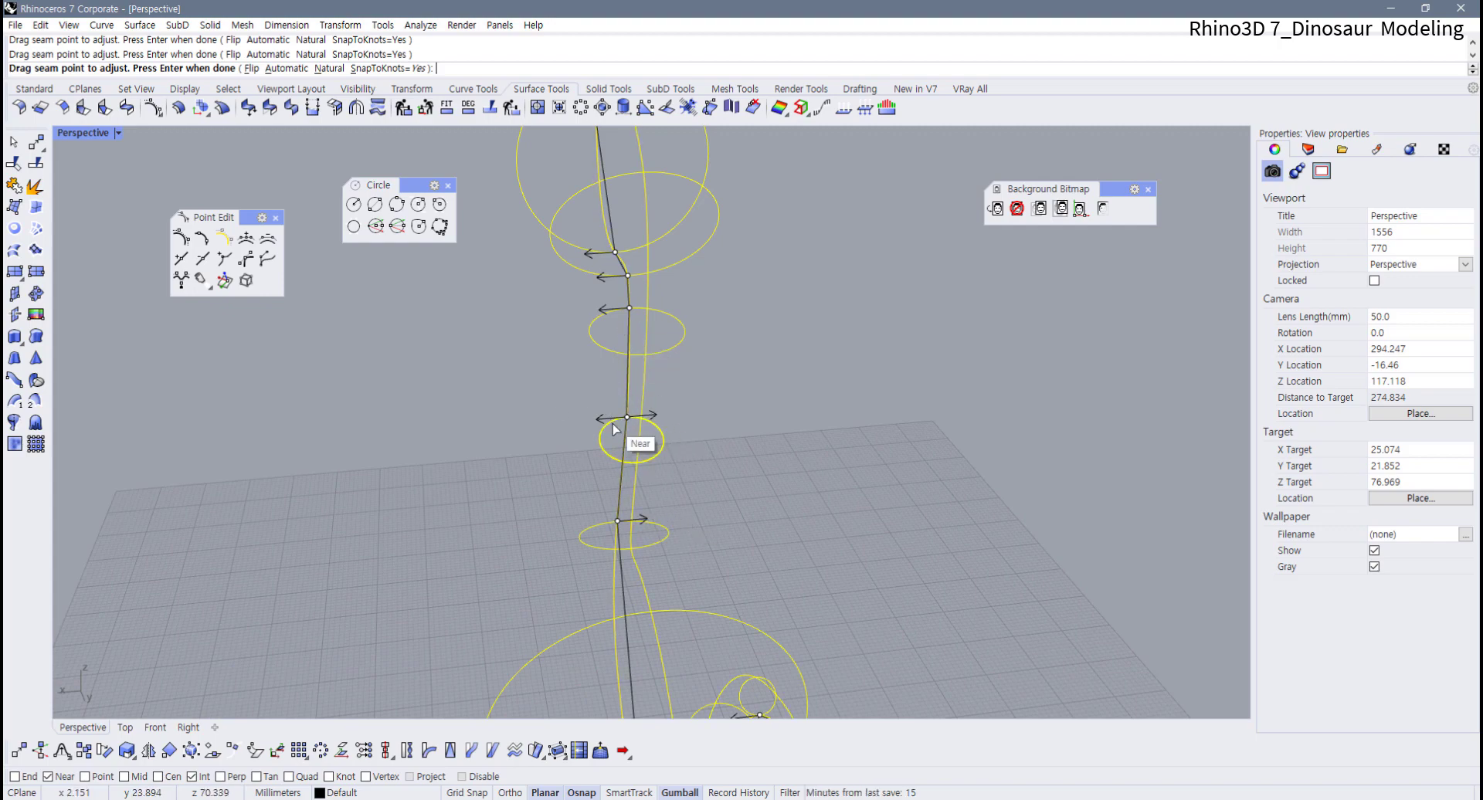
# Flip the seam directions of the upper and middle neck circles to match the neck-base circle
pyautogui.scroll(-2, 614, 429)
pyautogui.moveTo(614, 429); pyautogui.dragTo(663, 428, button='right')
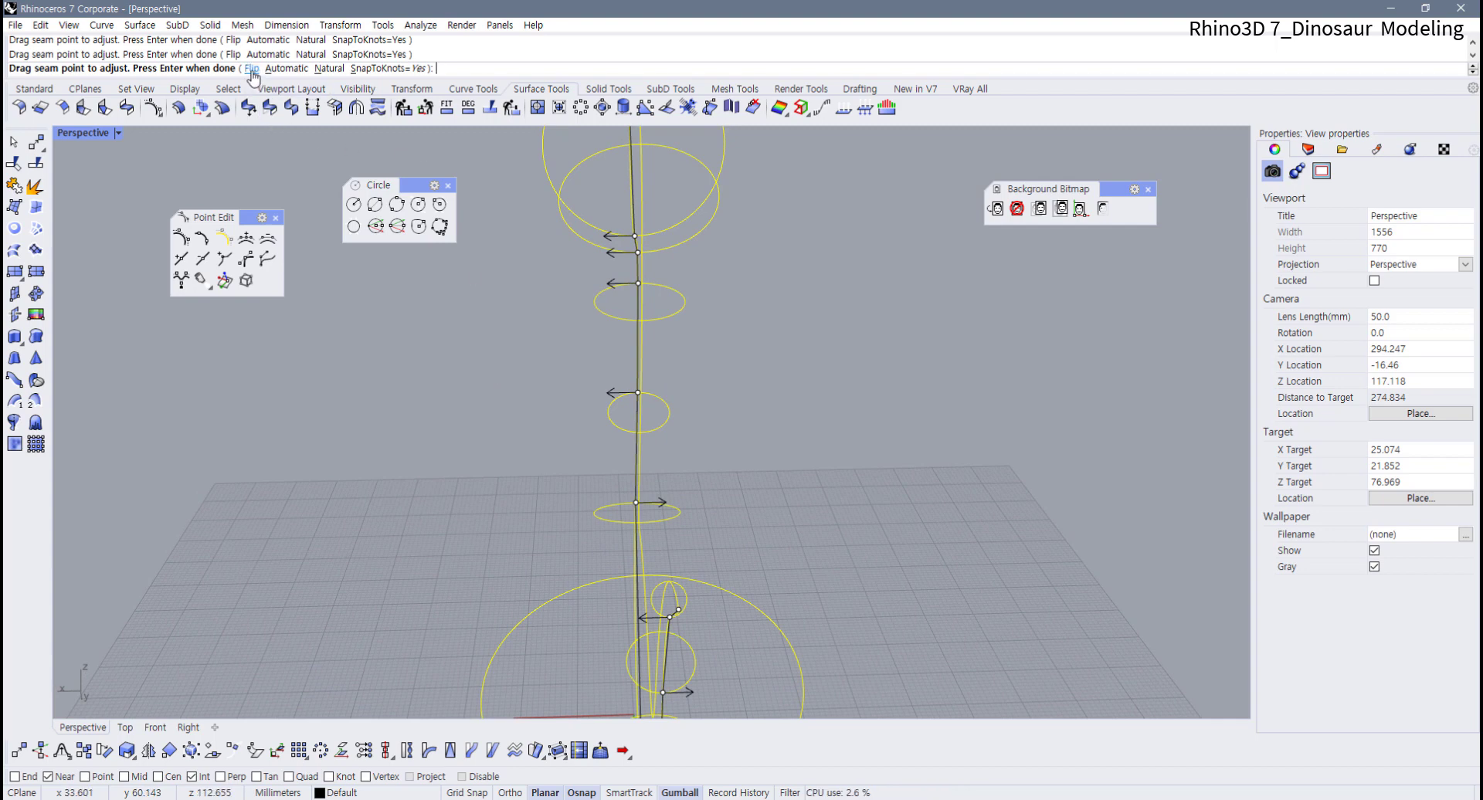
pyautogui.click(251, 69)
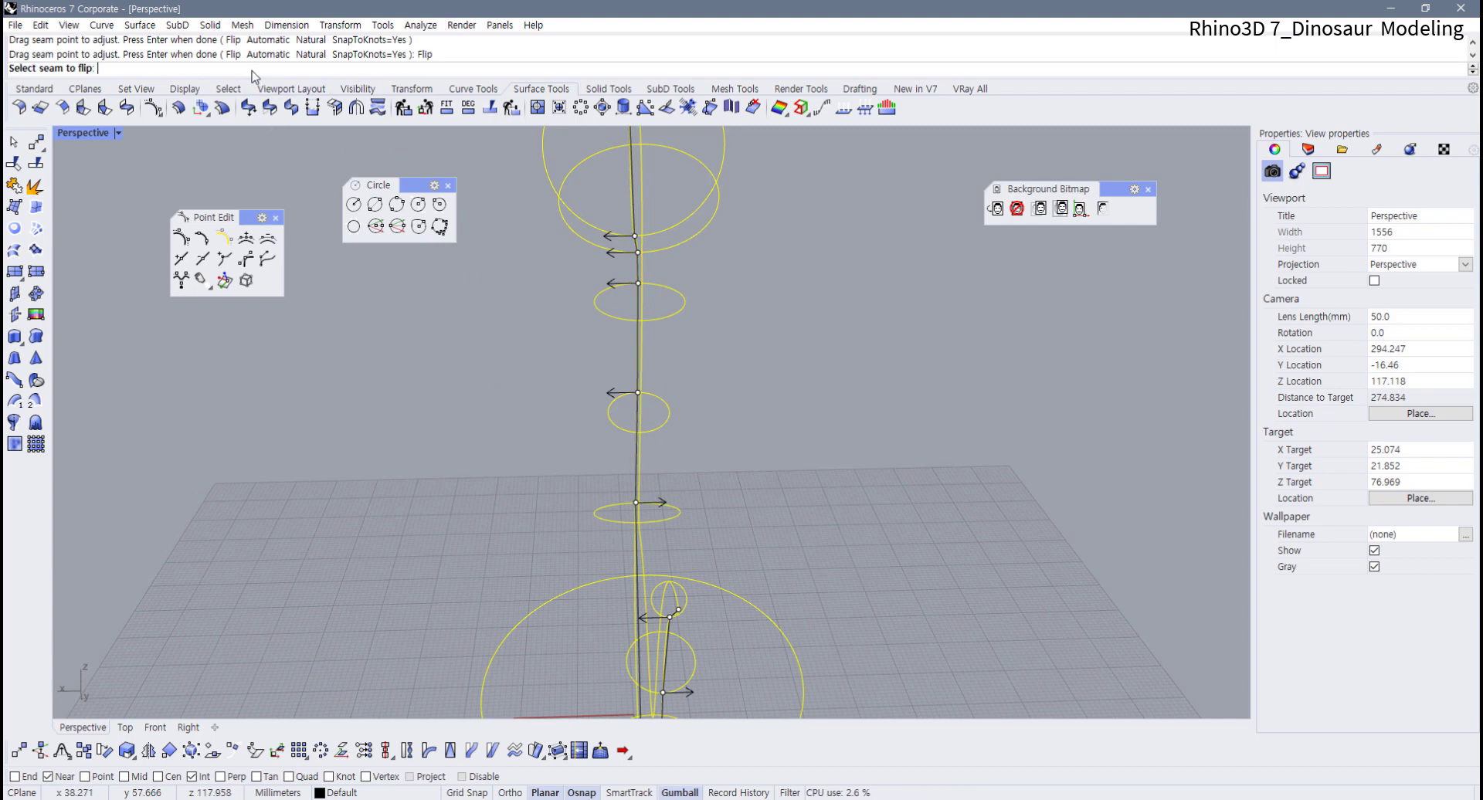
pyautogui.click(638, 285)
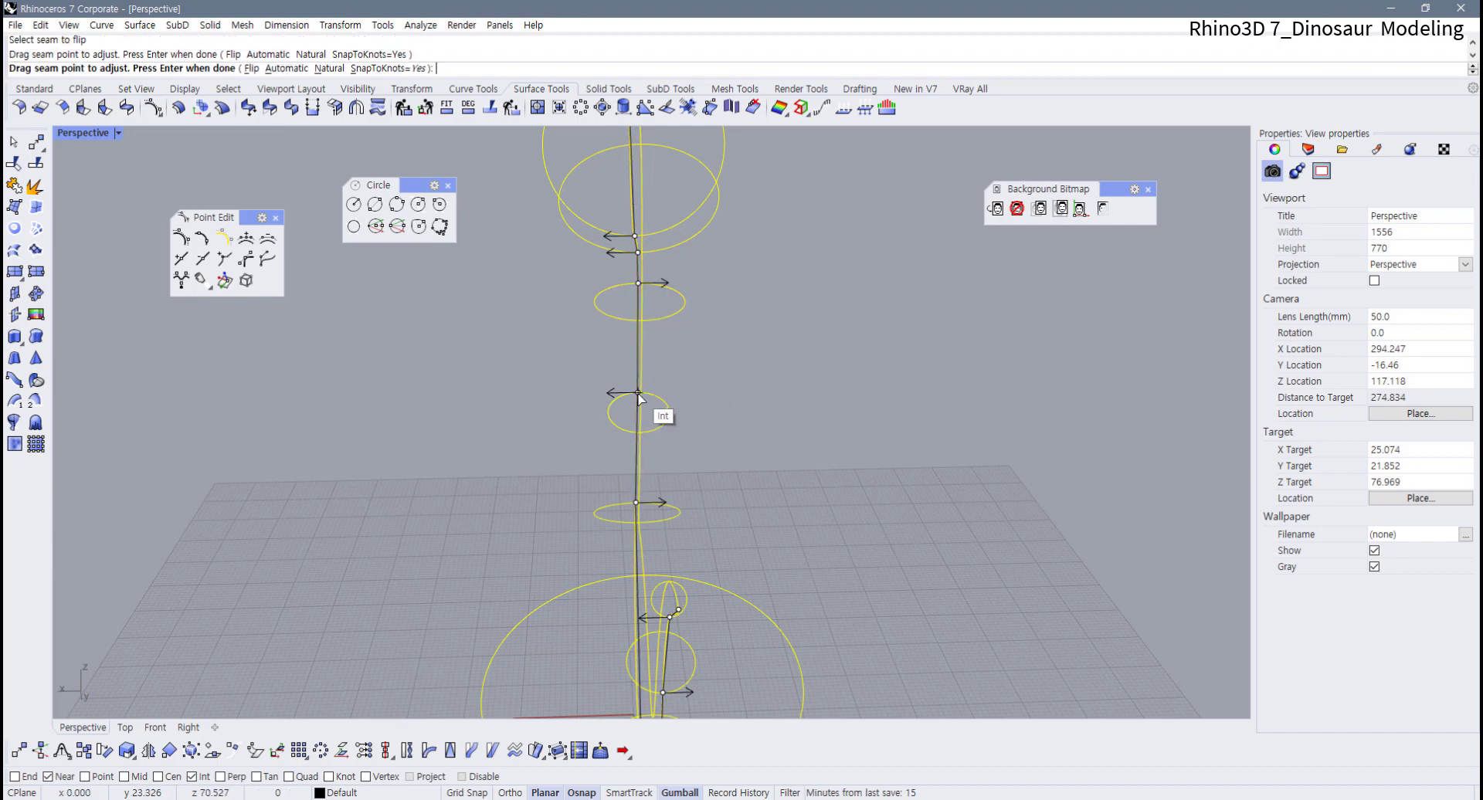
pyautogui.click(639, 394)
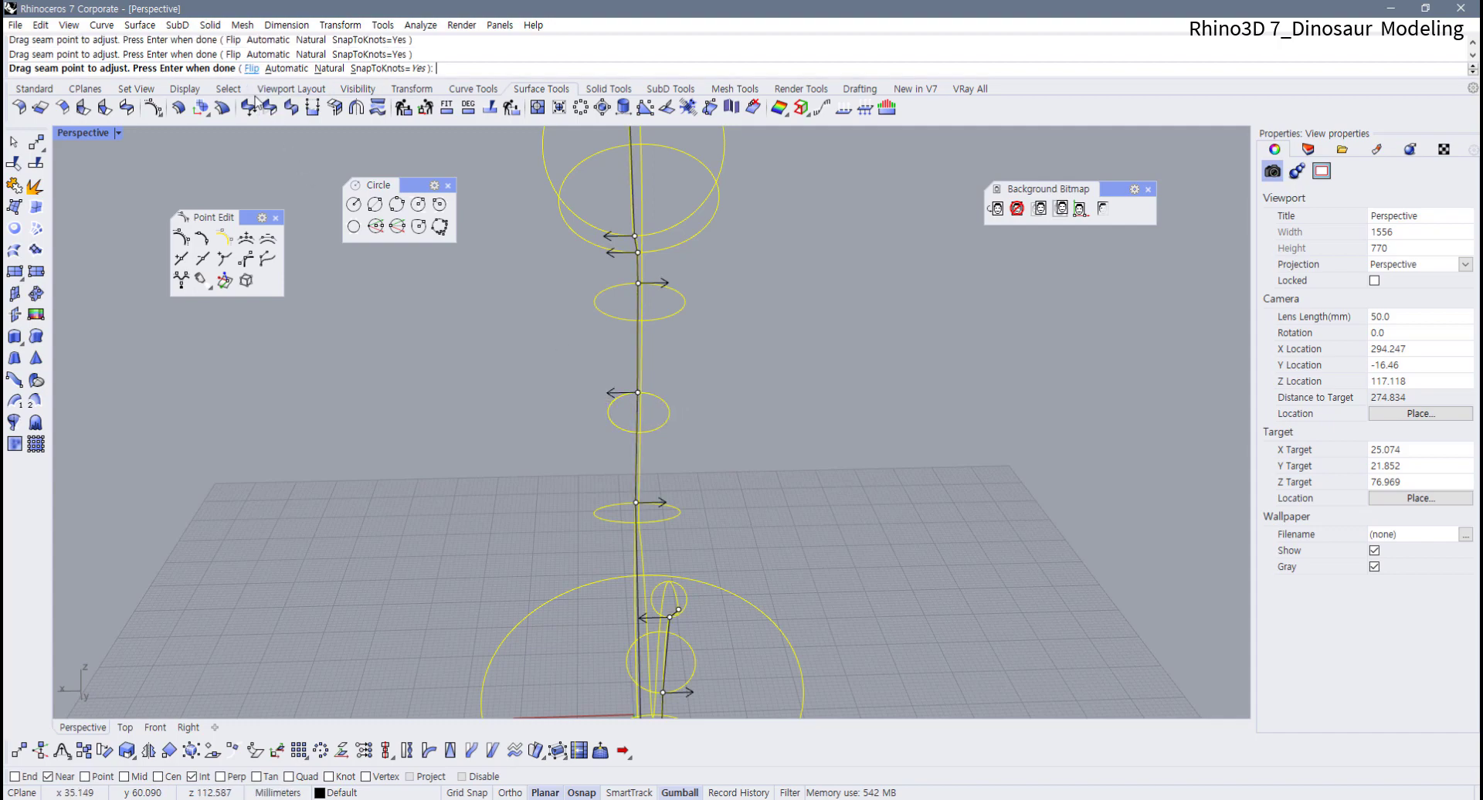
pyautogui.click(251, 68)
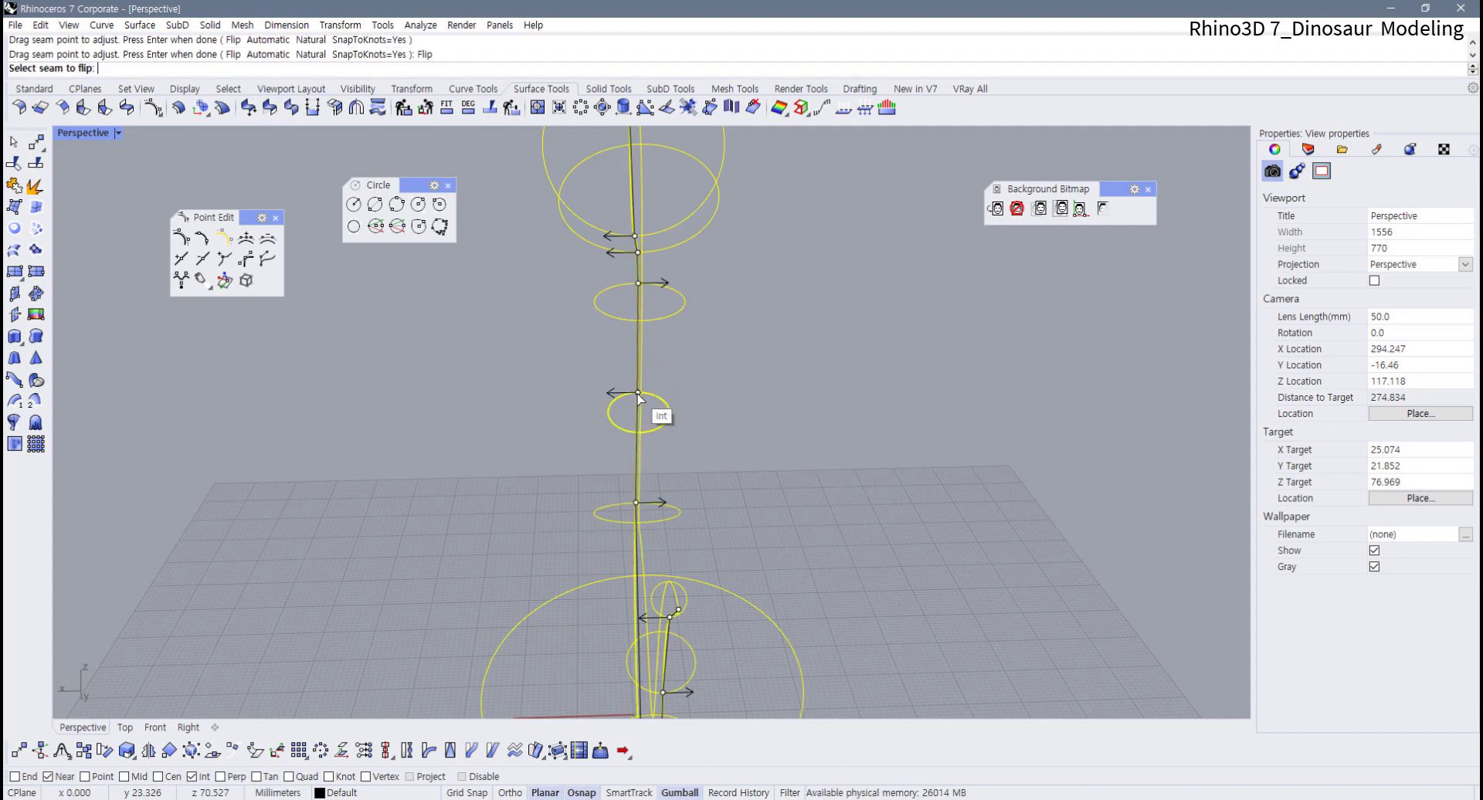
pyautogui.click(639, 395)
# Flip the seam directions of the two head circles to match those of the neck
pyautogui.scroll(-1, 708, 489)
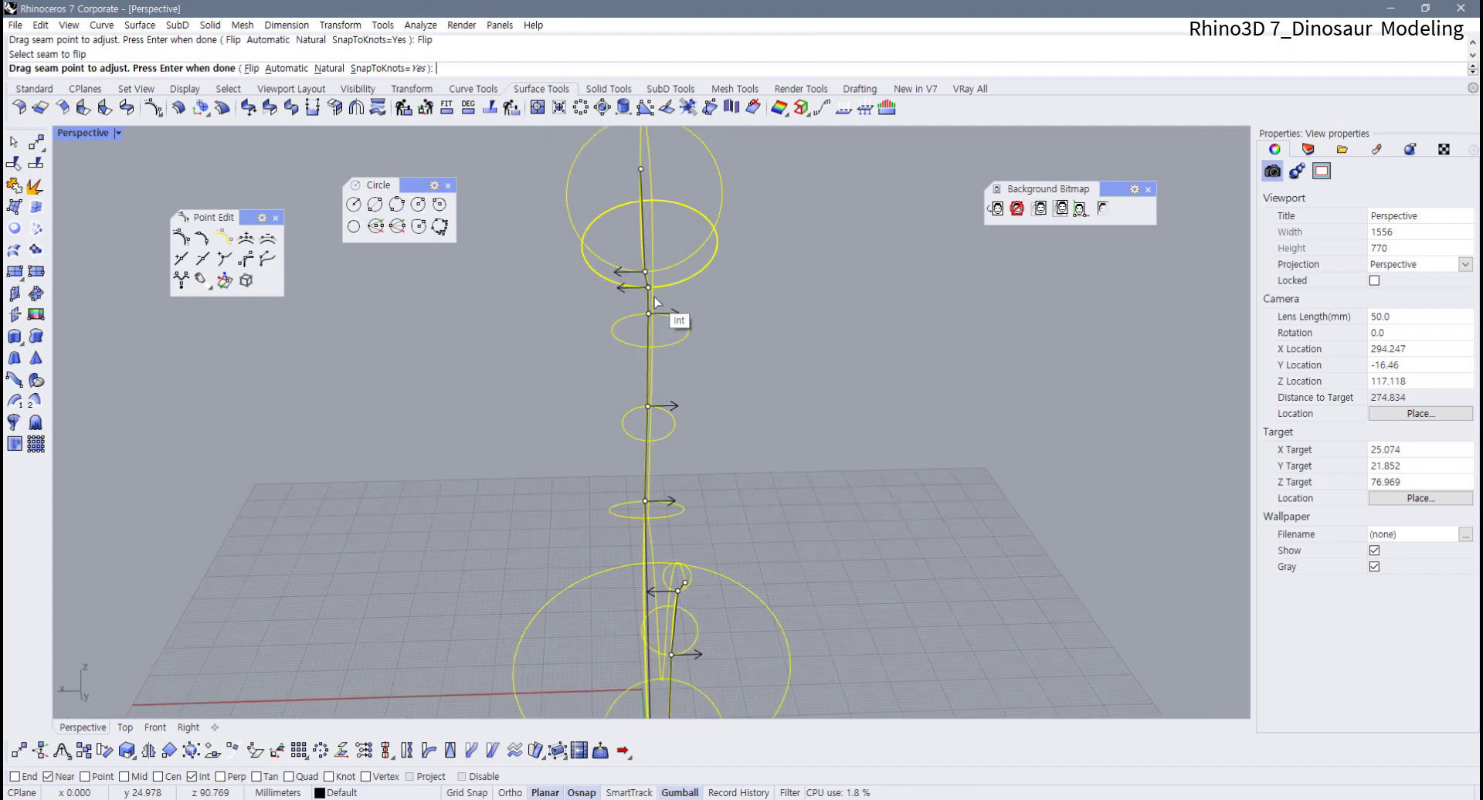
pyautogui.scroll(2, 655, 301)
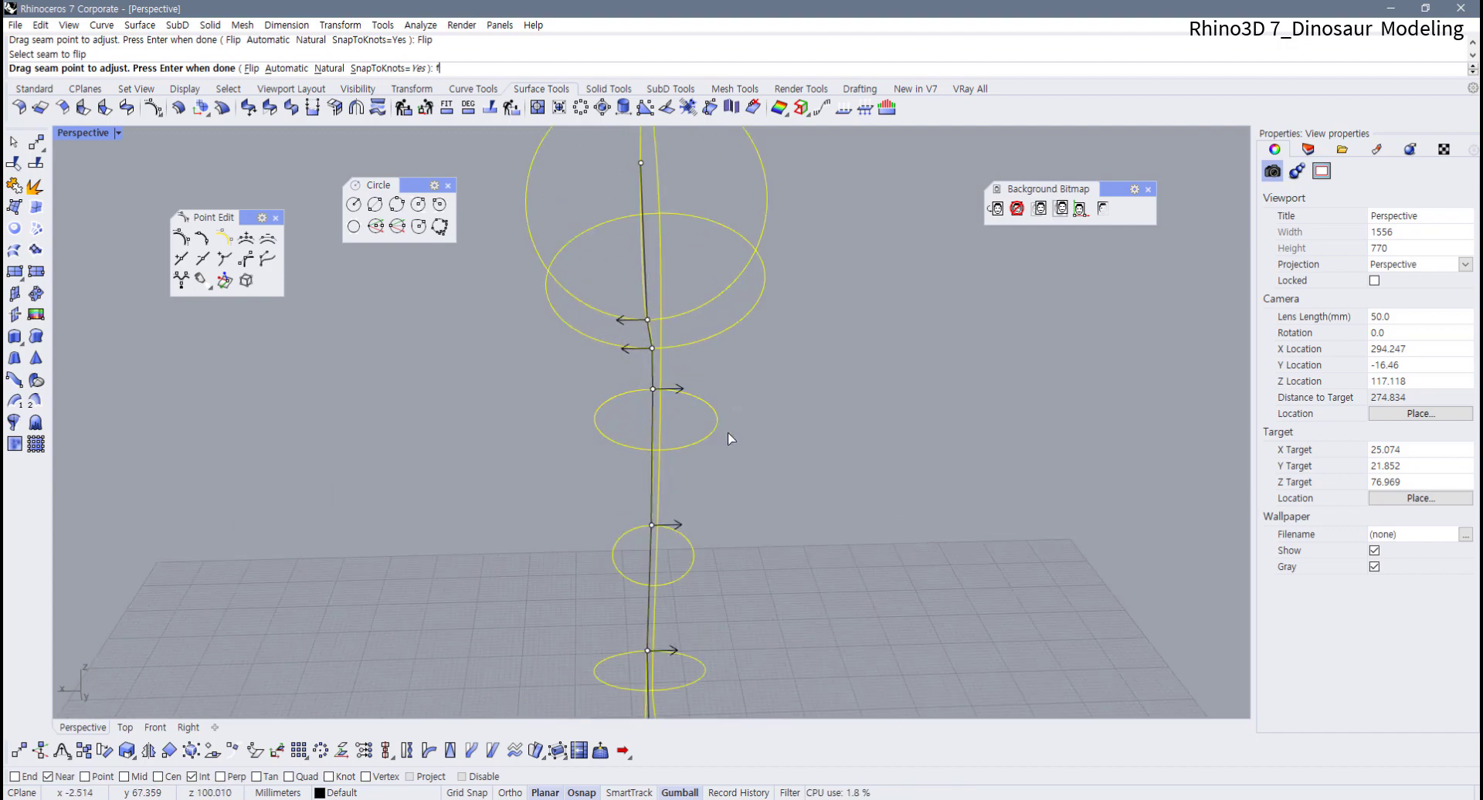
pyautogui.press('Return')
pyautogui.click(652, 348)
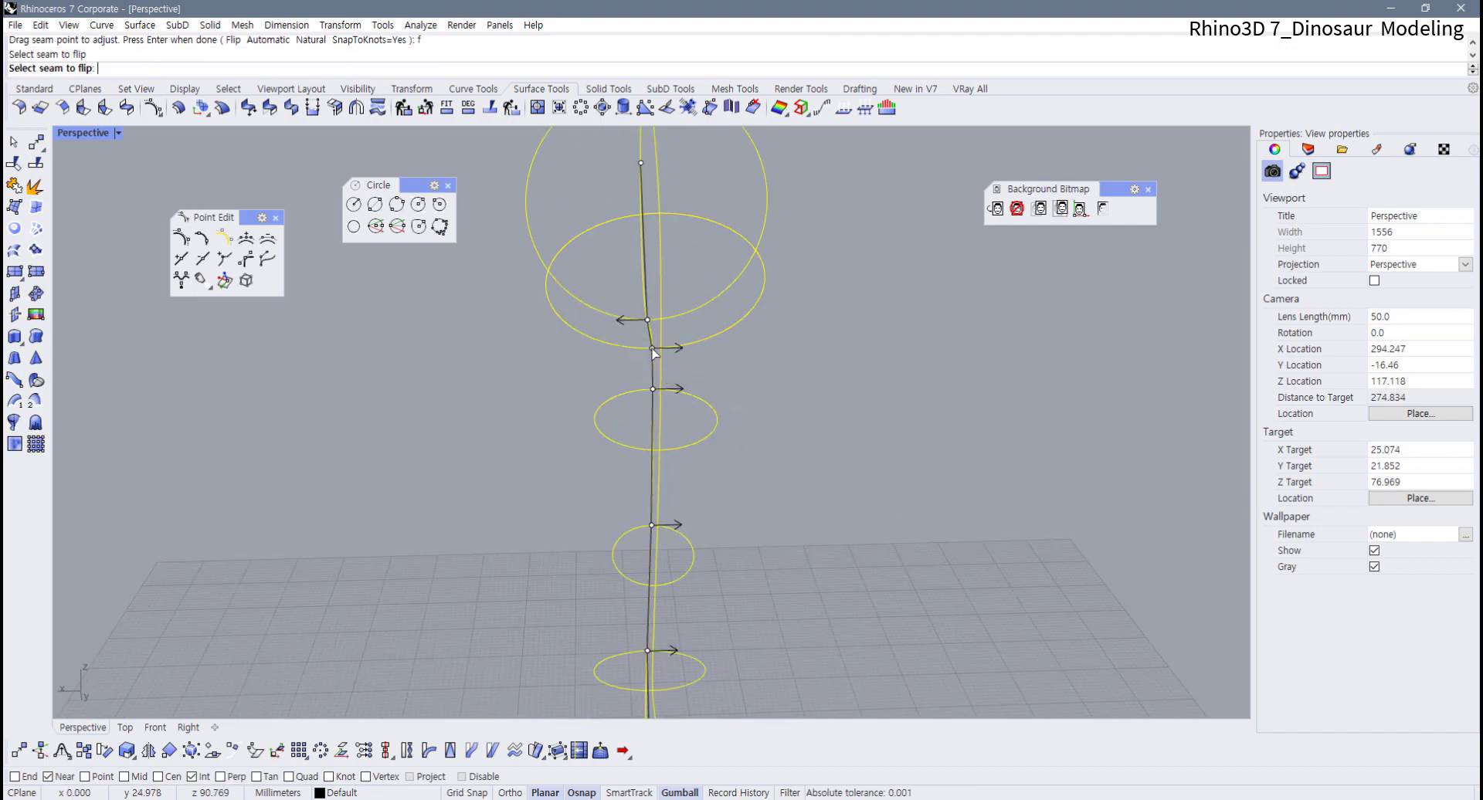
pyautogui.press('Return')
pyautogui.write('f')
pyautogui.press('Return')
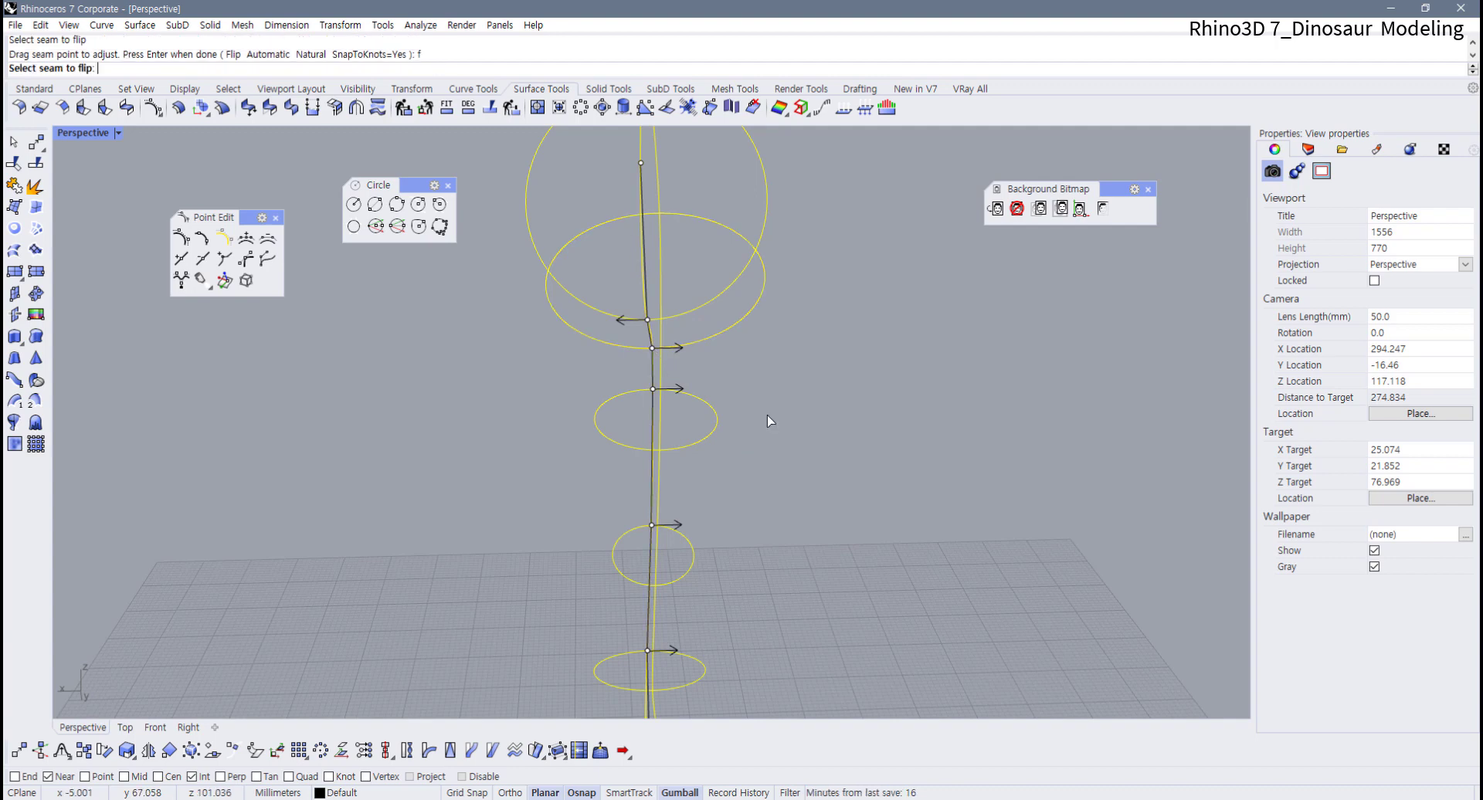
pyautogui.click(648, 320)
pyautogui.press('Return')
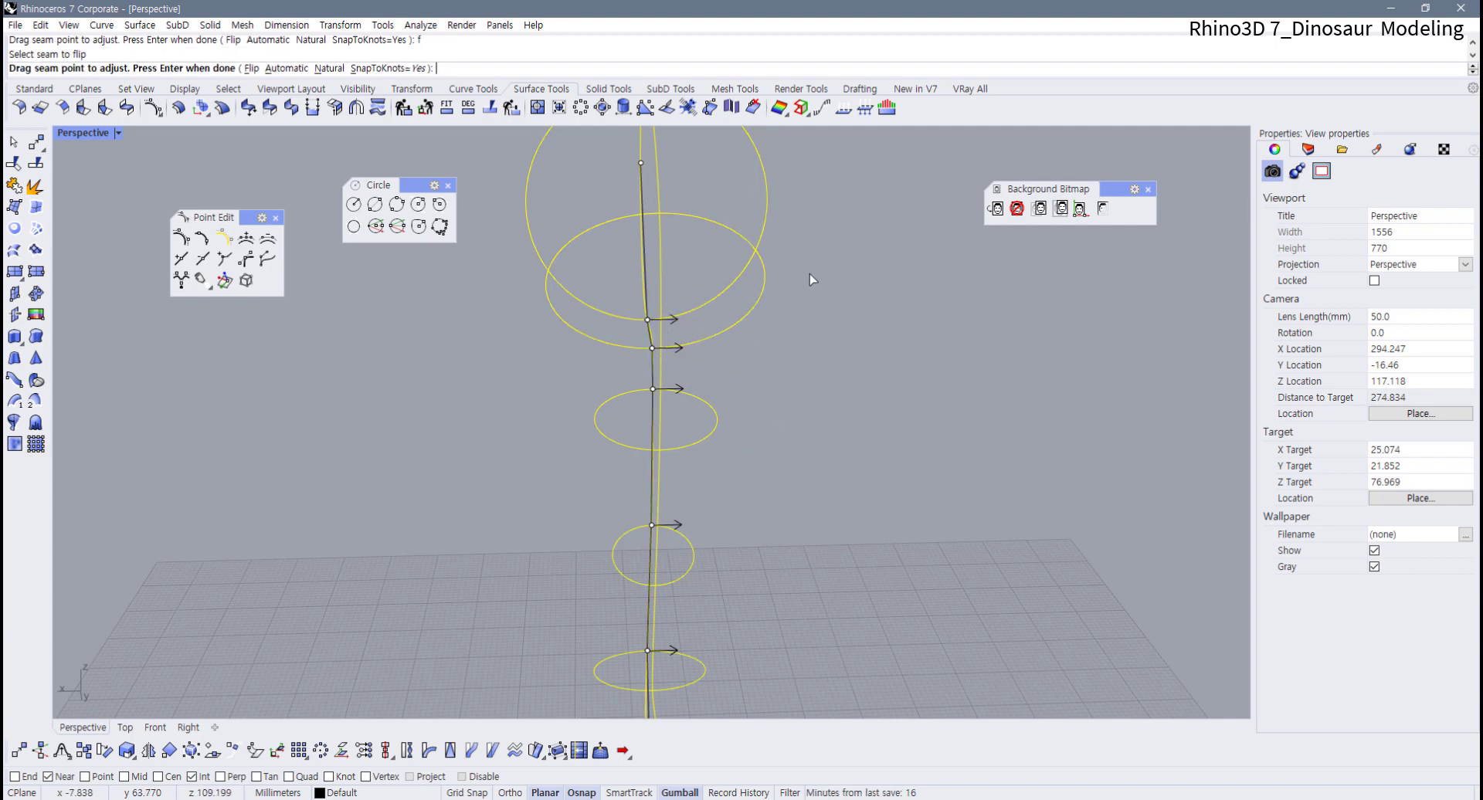
# Flip the seam direction of the circle nearest the tail tip to match the other sections
pyautogui.keyDown('shift'); pyautogui.moveTo(785, 275); pyautogui.dragTo(611, 429, button='right'); pyautogui.keyUp('shift')
pyautogui.write('f')
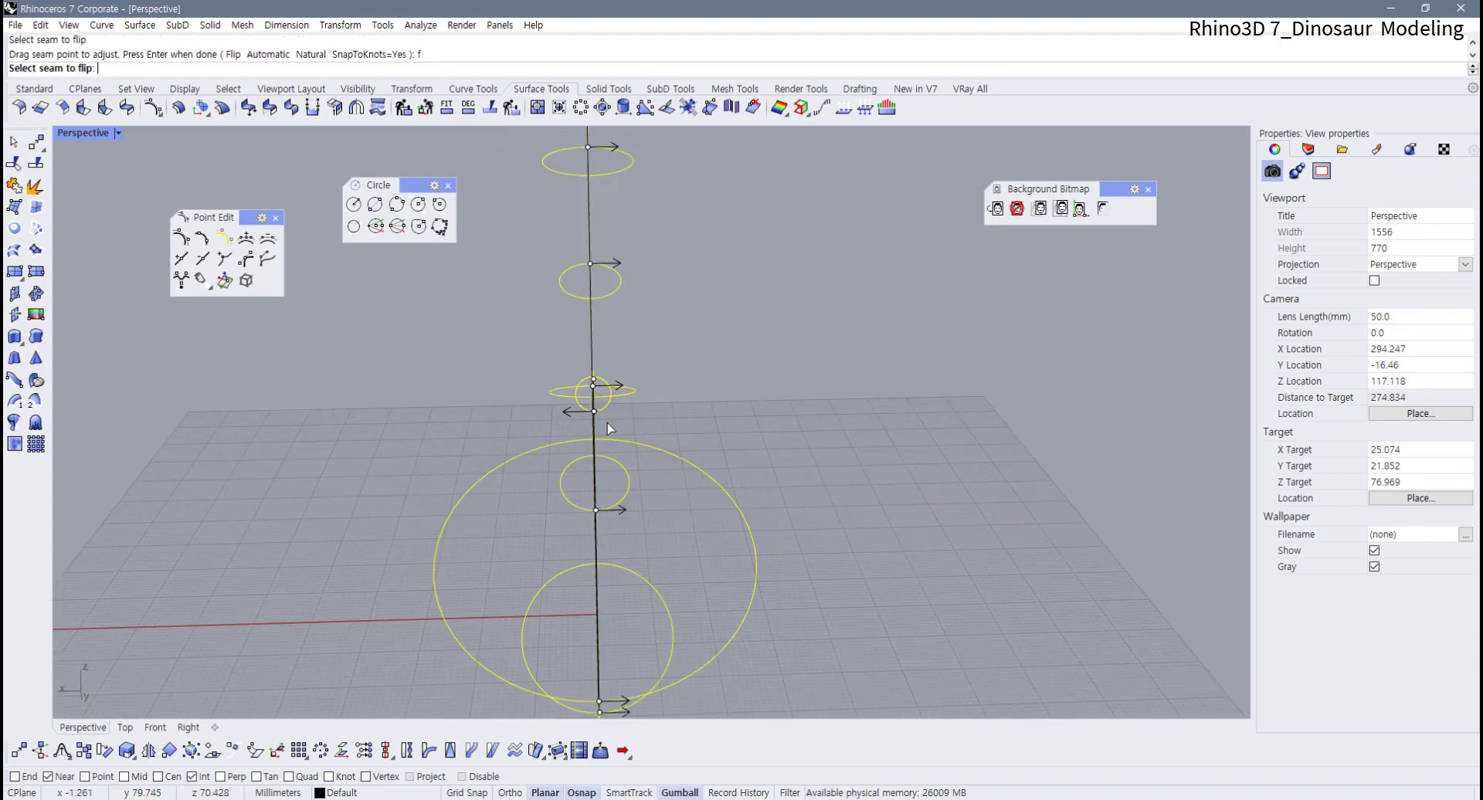
pyautogui.press('Return')
pyautogui.click(591, 411)
# Accept the aligned seams and create the two-rail sweep with unchanged cross sections and refit rails
pyautogui.scroll(-3, 758, 450)
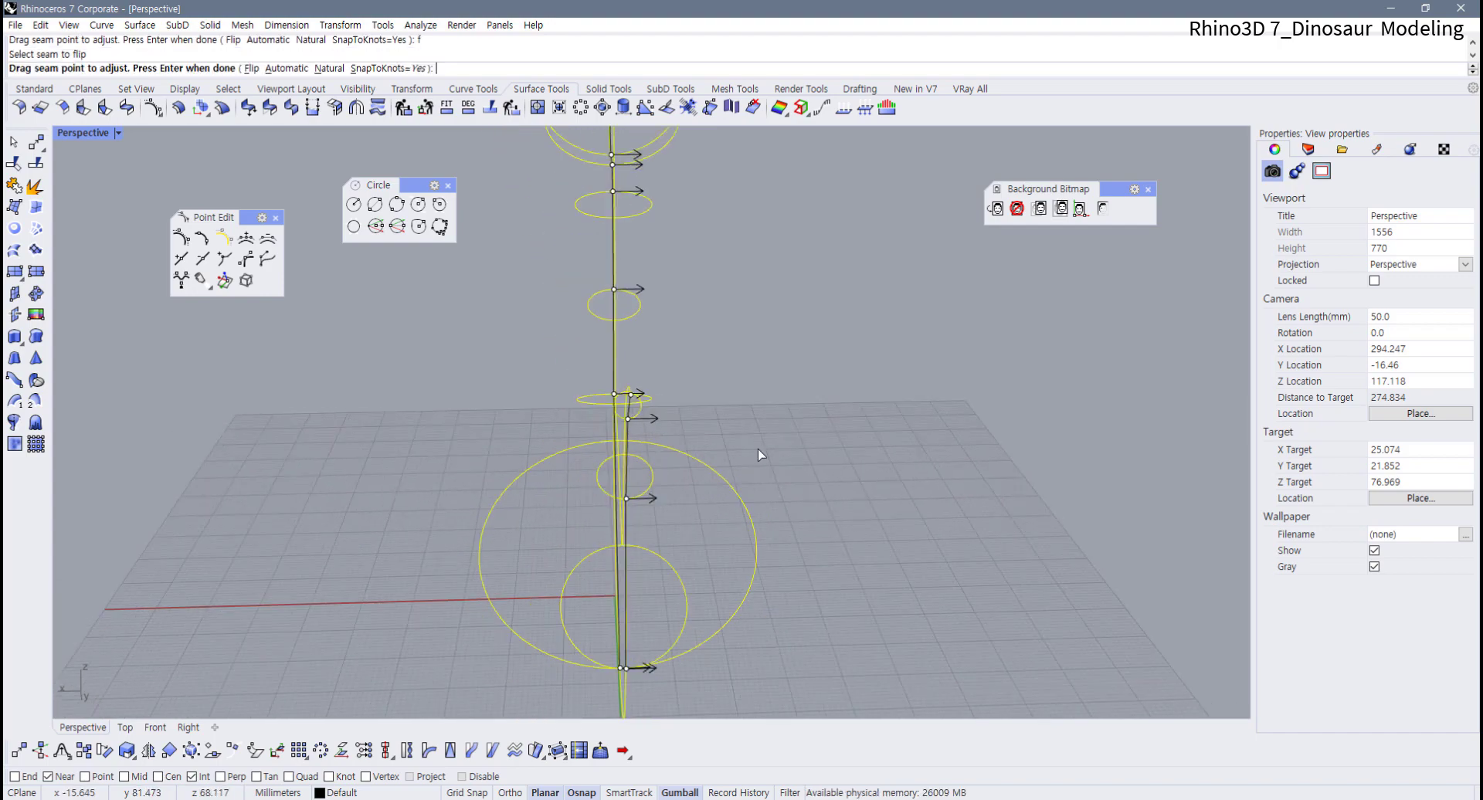
pyautogui.keyDown('shift'); pyautogui.moveTo(751, 465); pyautogui.dragTo(857, 530, button='right'); pyautogui.keyUp('shift')
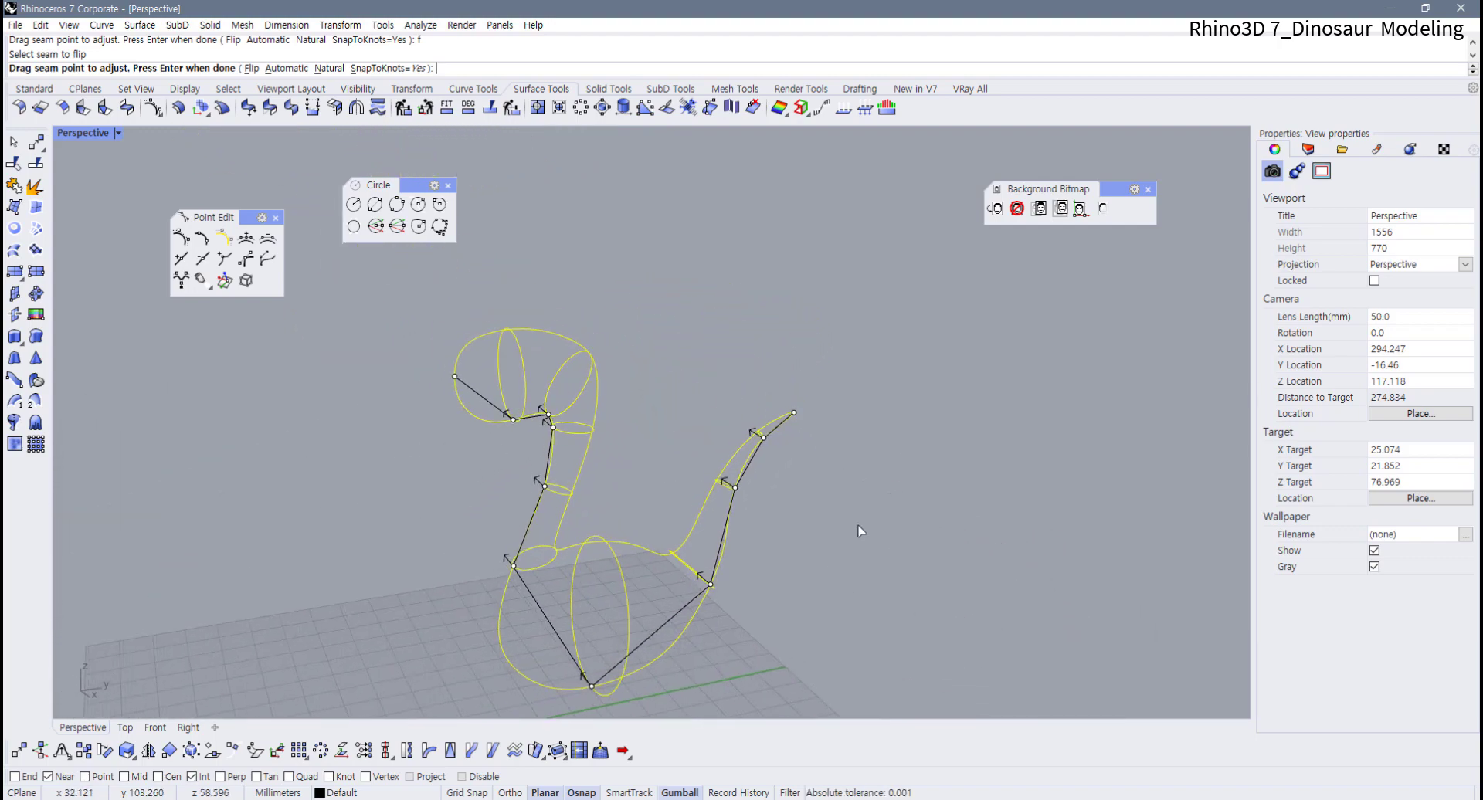
pyautogui.press('Return')
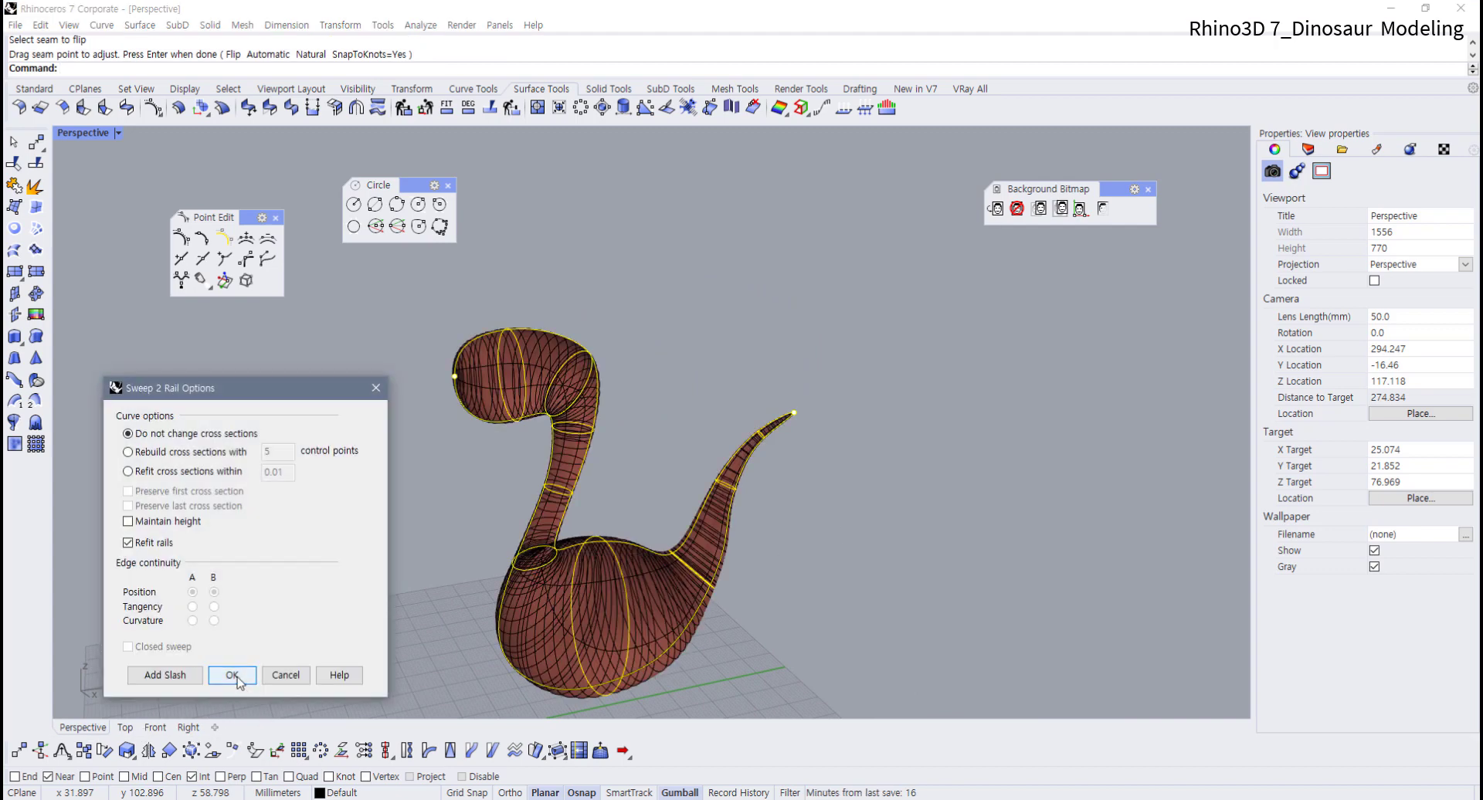
pyautogui.click(233, 675)
# Delete the swept dinosaur body surface and turn on history recording
pyautogui.moveTo(431, 558); pyautogui.dragTo(651, 760, button='right')
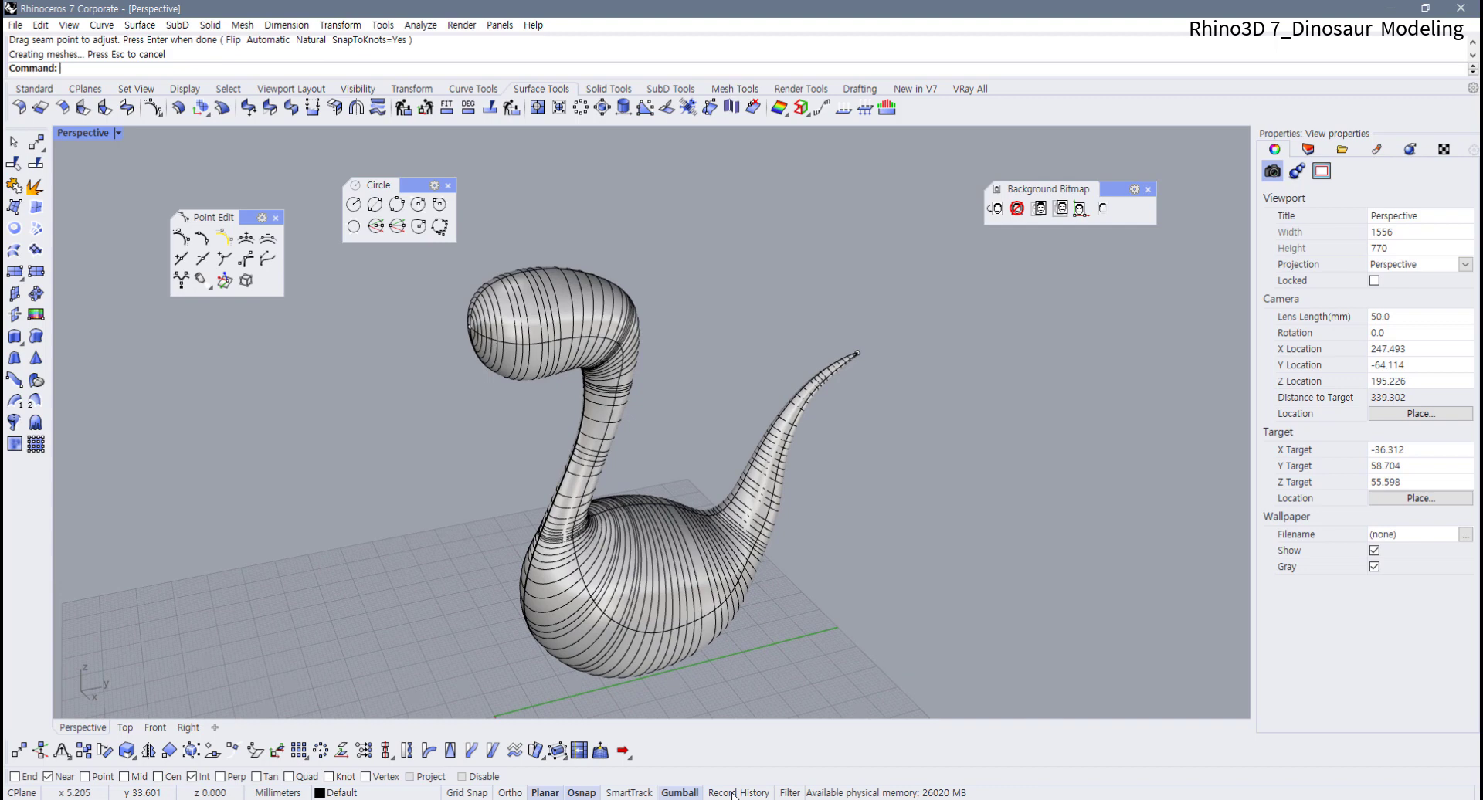
pyautogui.moveTo(804, 701); pyautogui.dragTo(803, 629, button='right')
pyautogui.click(644, 573)
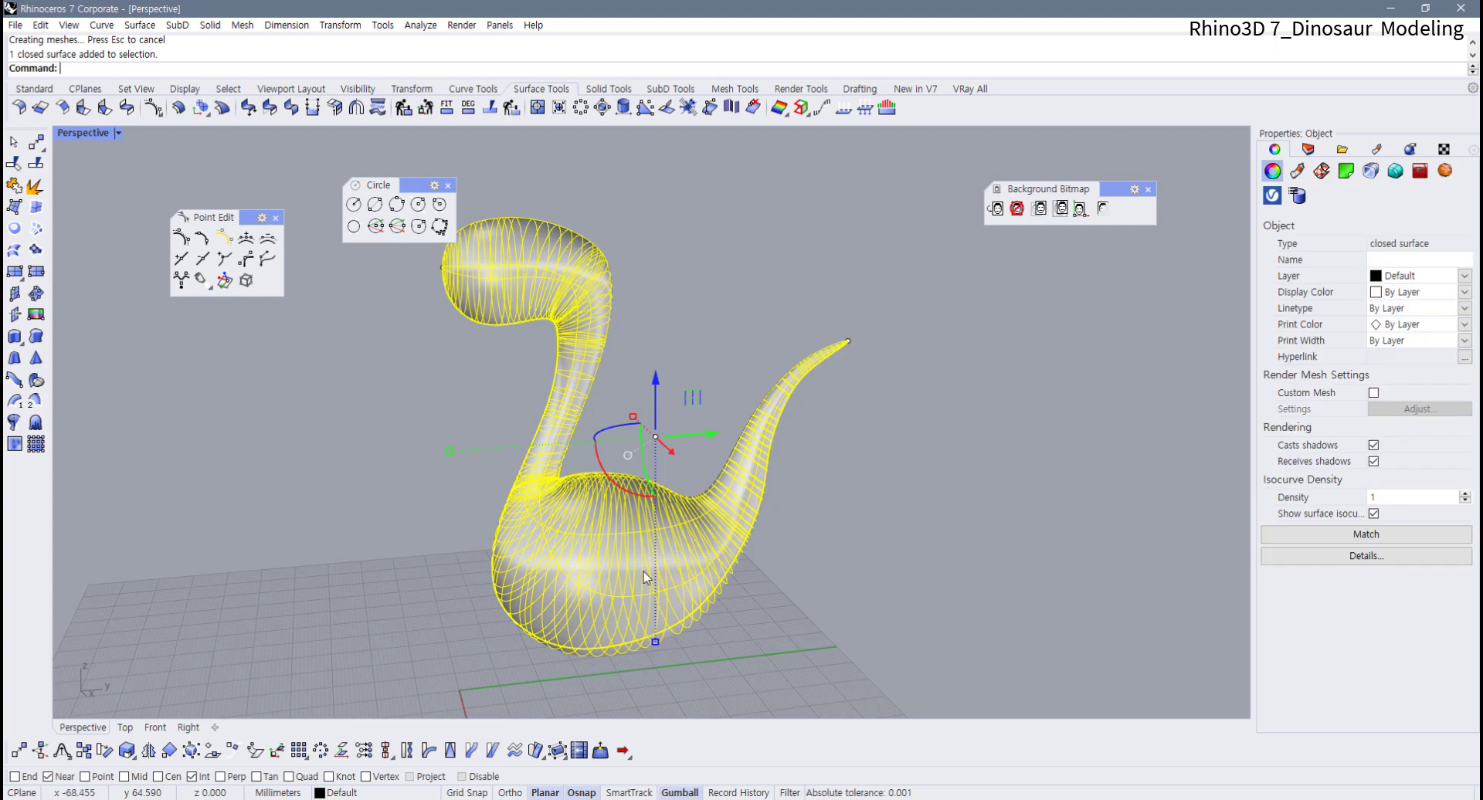
pyautogui.press('Delete')
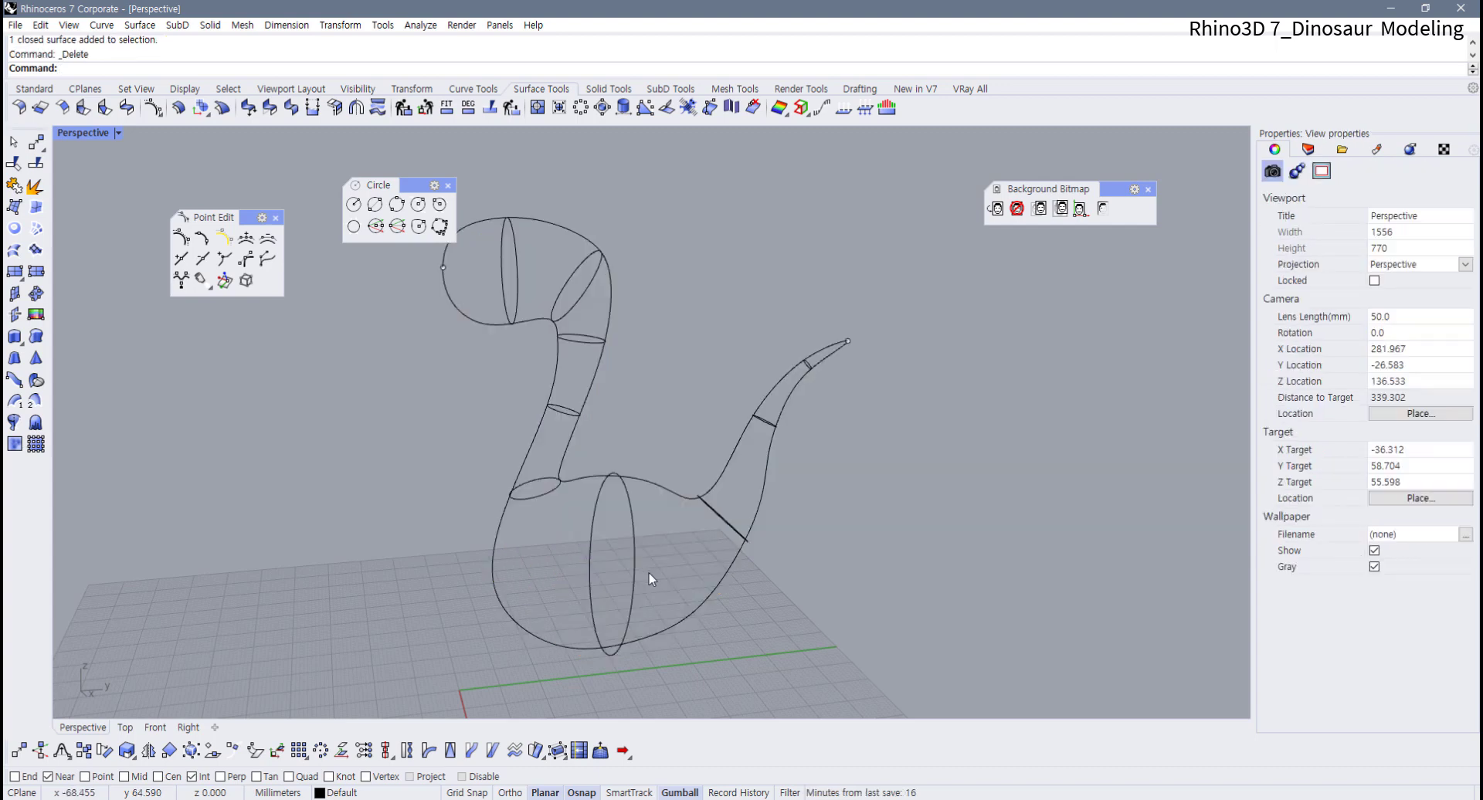
pyautogui.click(756, 793)
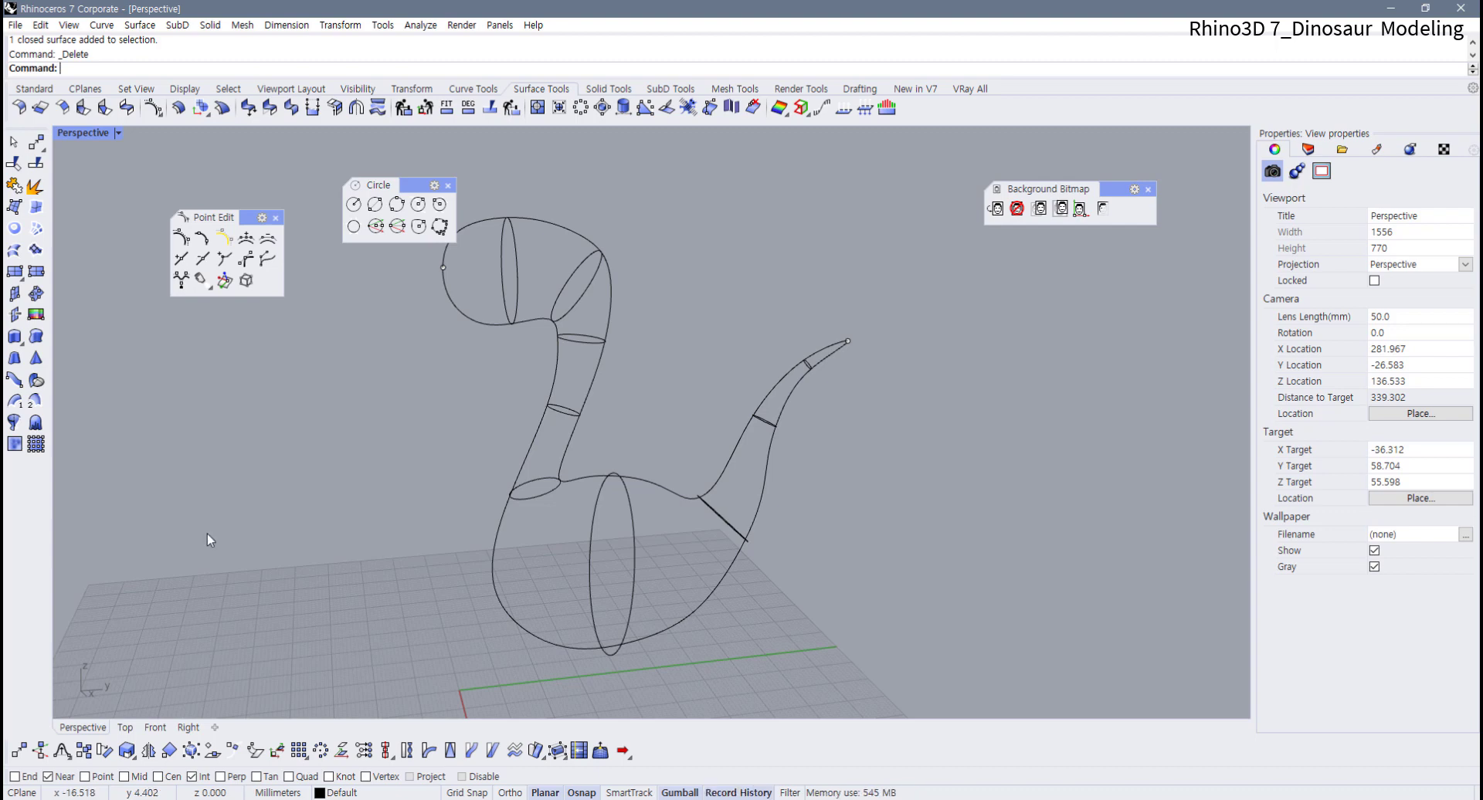
# Start a two-rail sweep using the lower and upper body outline curves as rails
pyautogui.moveTo(405, 185); pyautogui.dragTo(202, 387)
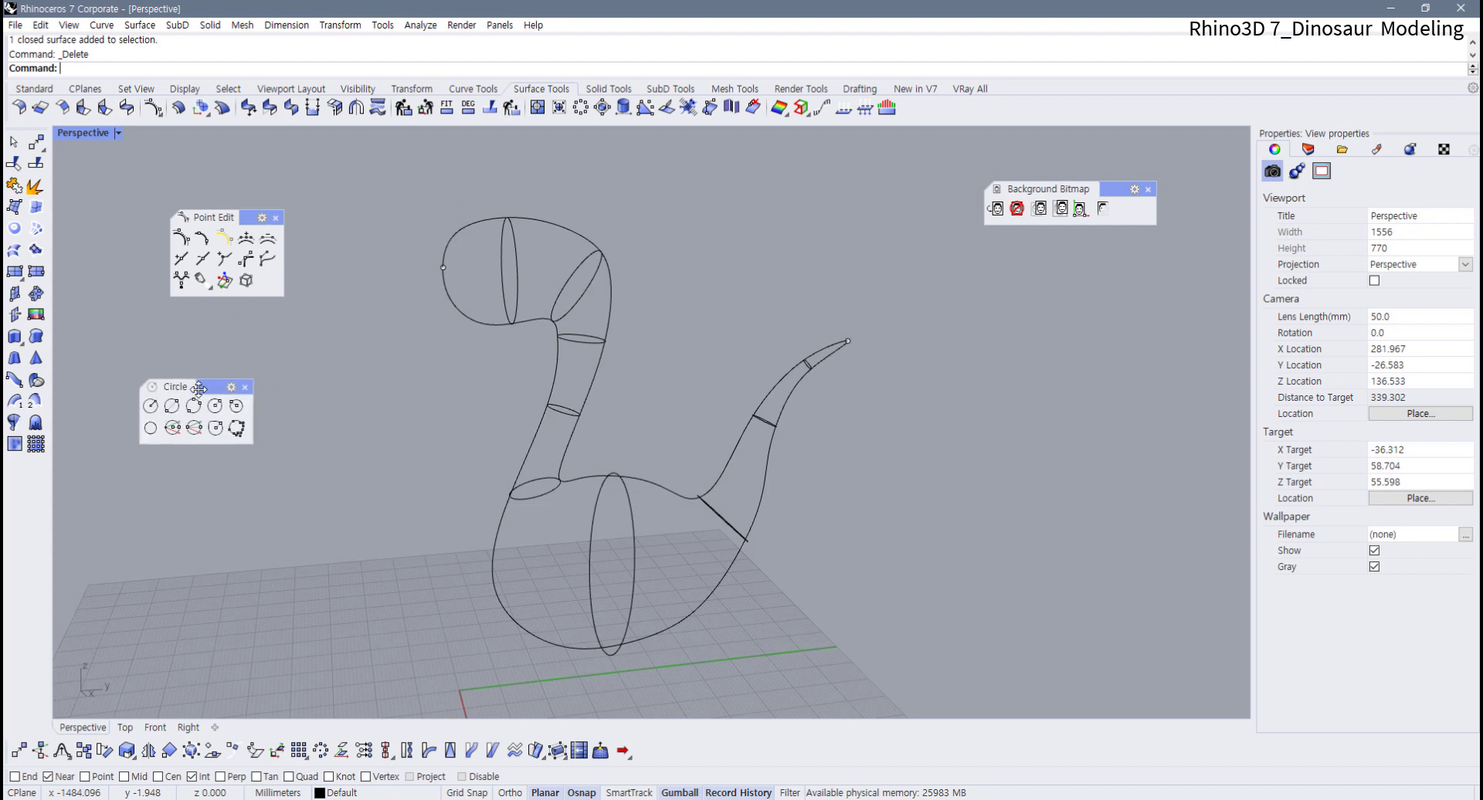
pyautogui.click(33, 402)
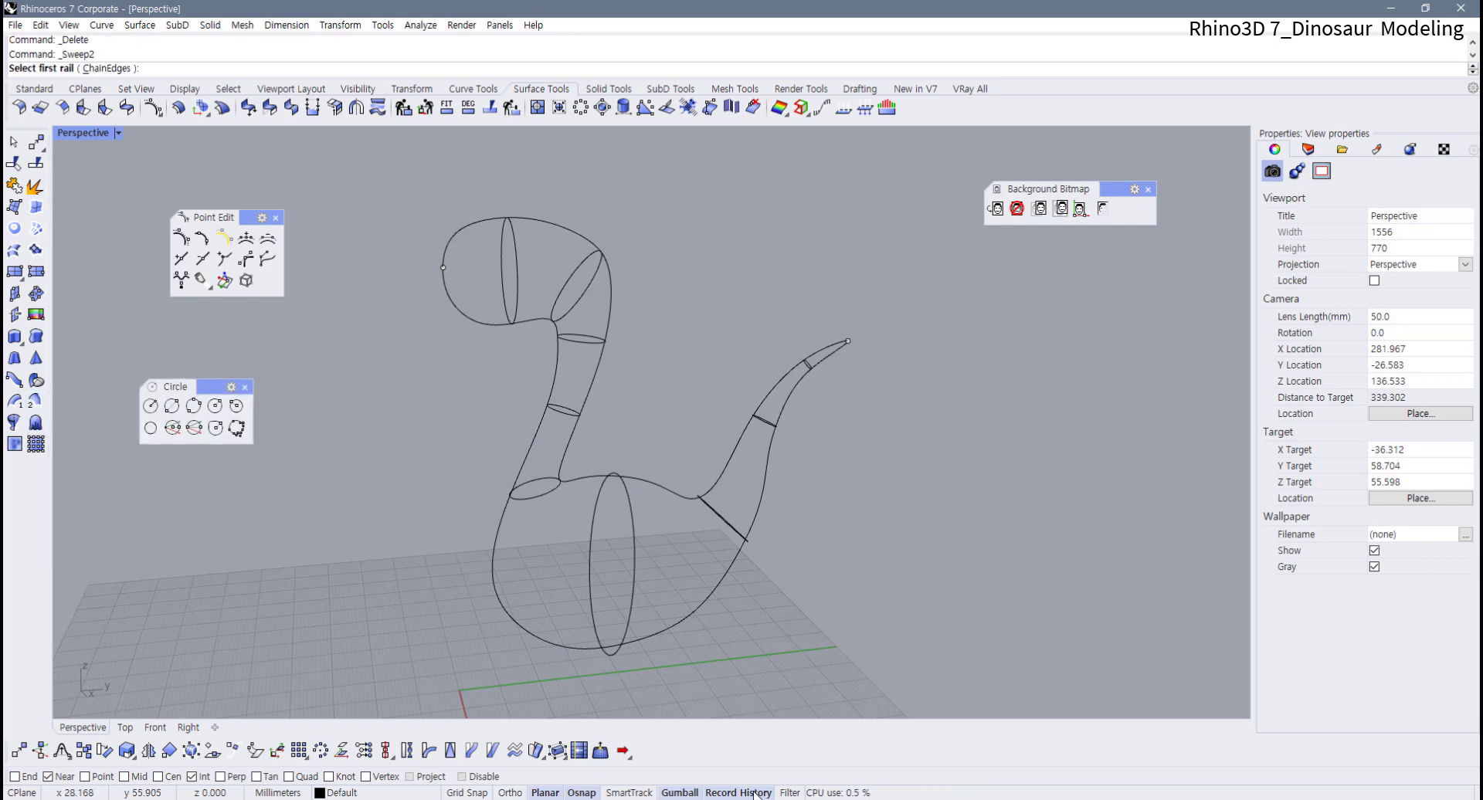
pyautogui.click(467, 322)
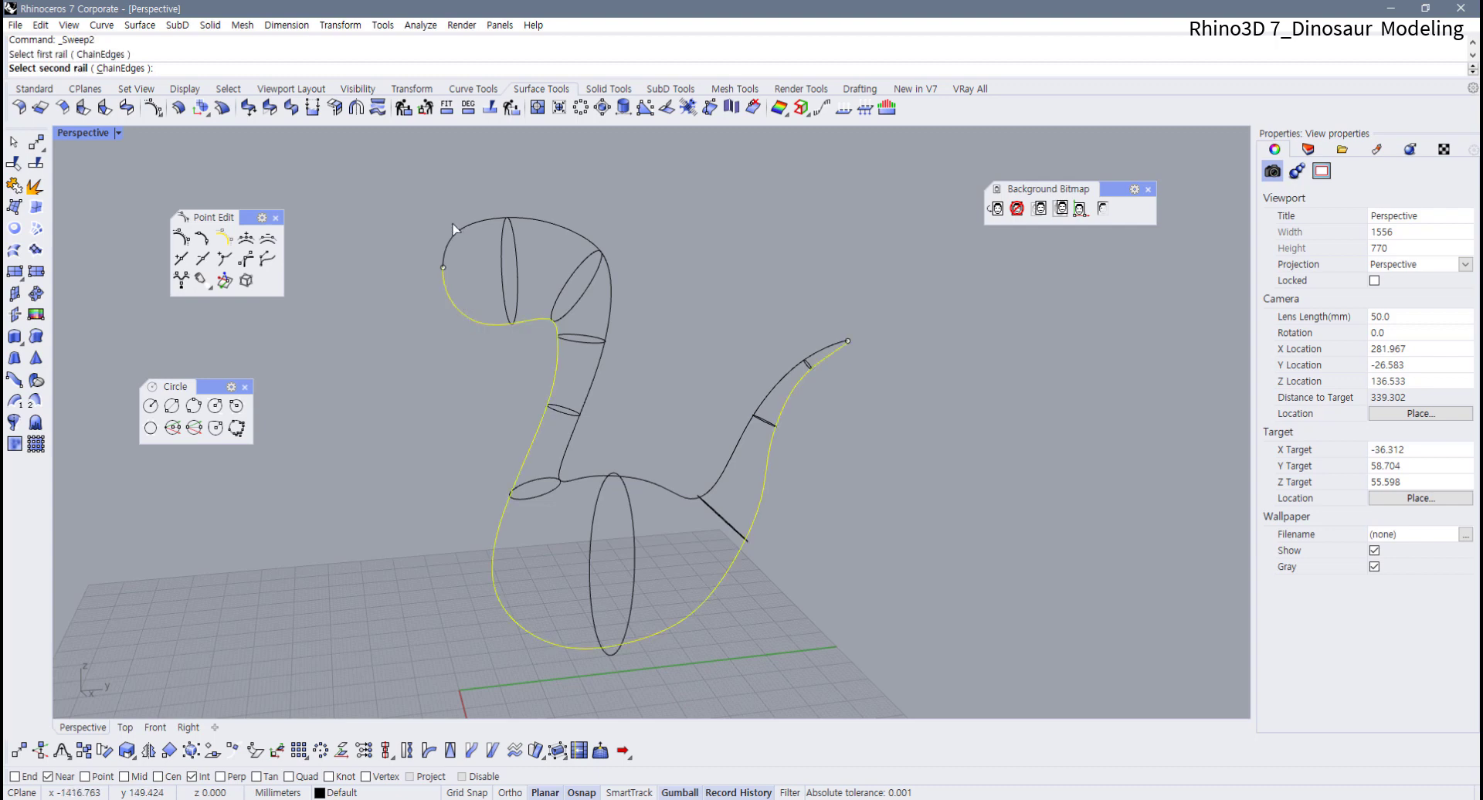
pyautogui.click(454, 244)
# Choose the head-end point, all circles along the head, neck, belly and tail, and the tail-tip point as cross sections
pyautogui.click(443, 267)
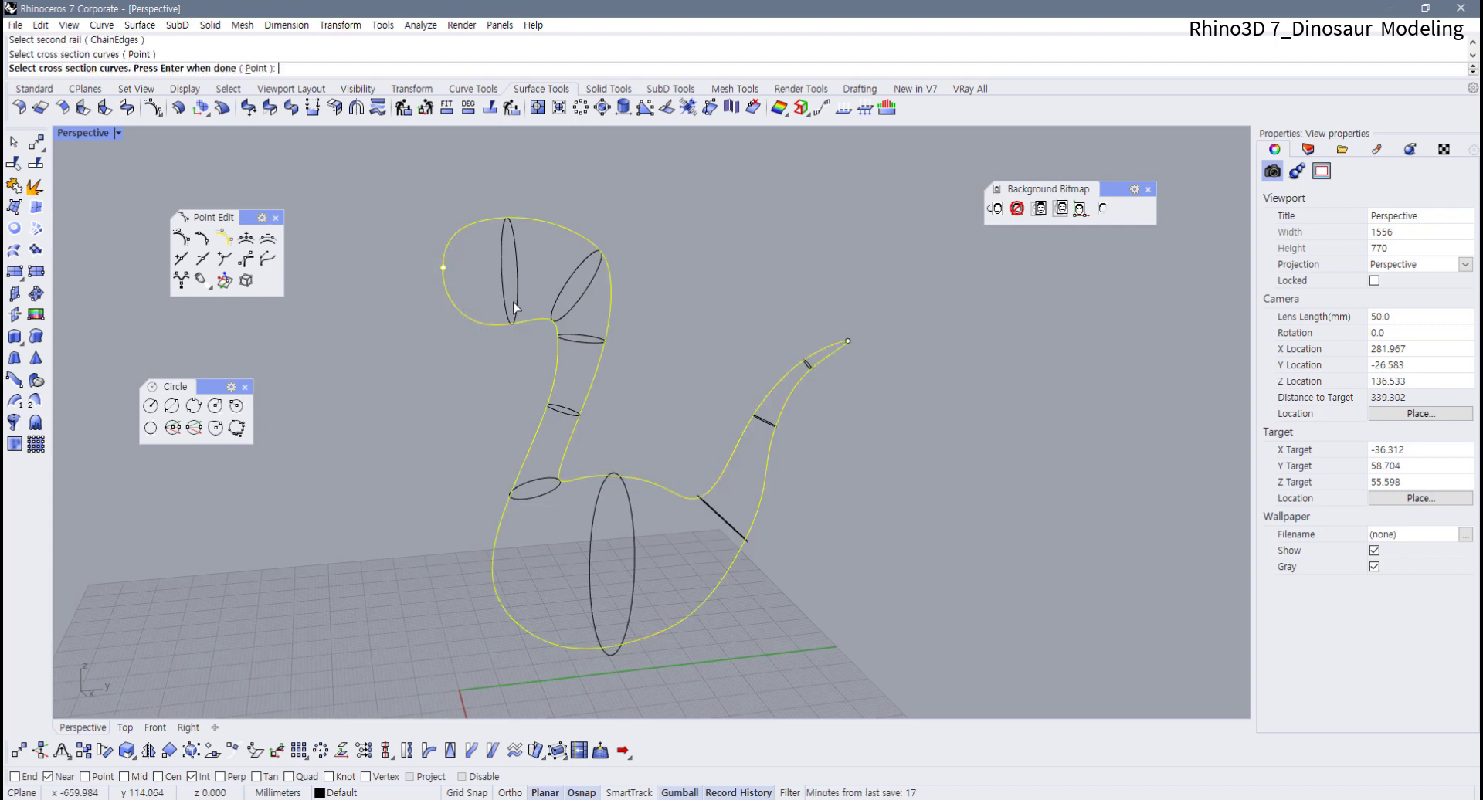
pyautogui.click(516, 309)
pyautogui.click(564, 325)
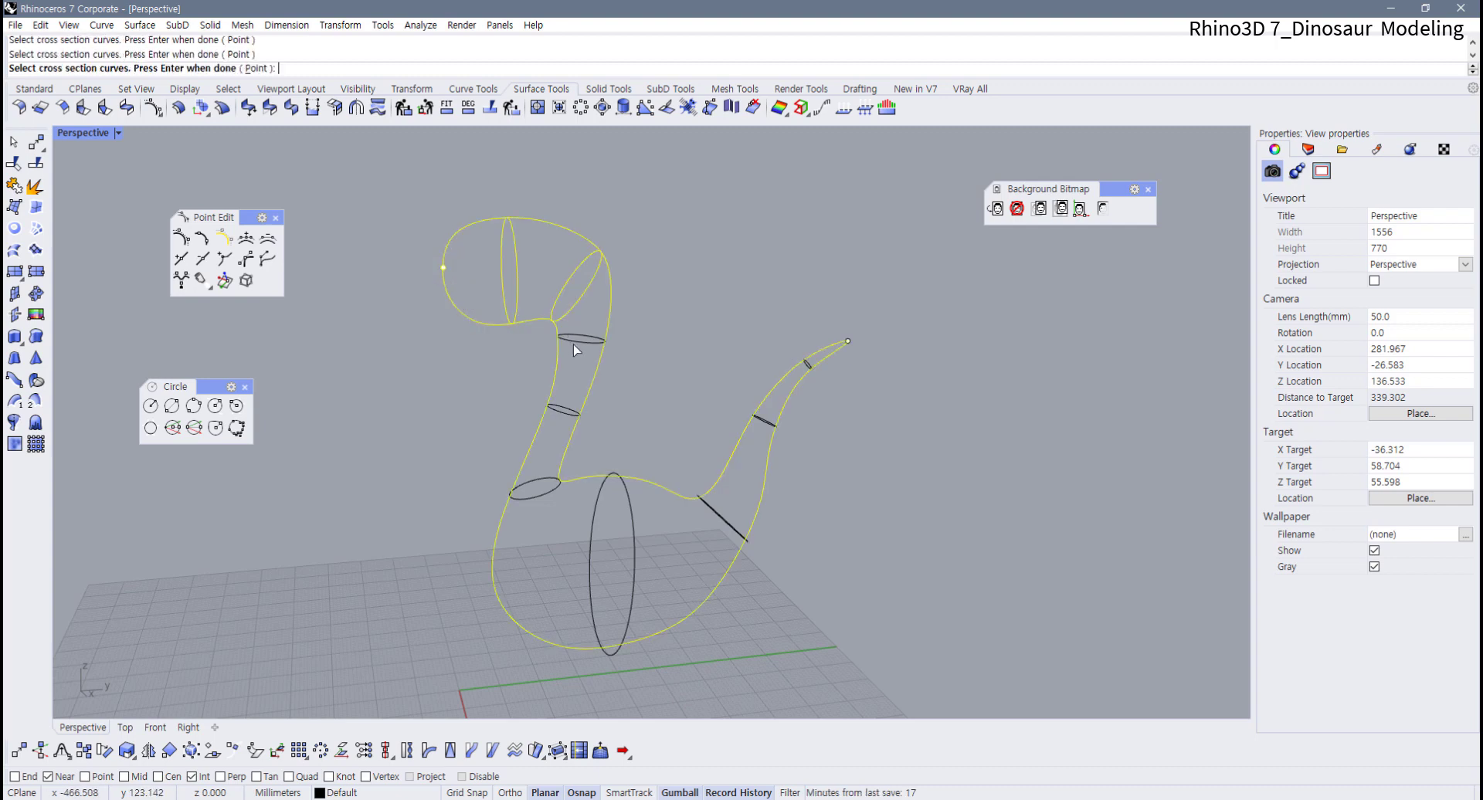
pyautogui.click(565, 416)
pyautogui.click(616, 652)
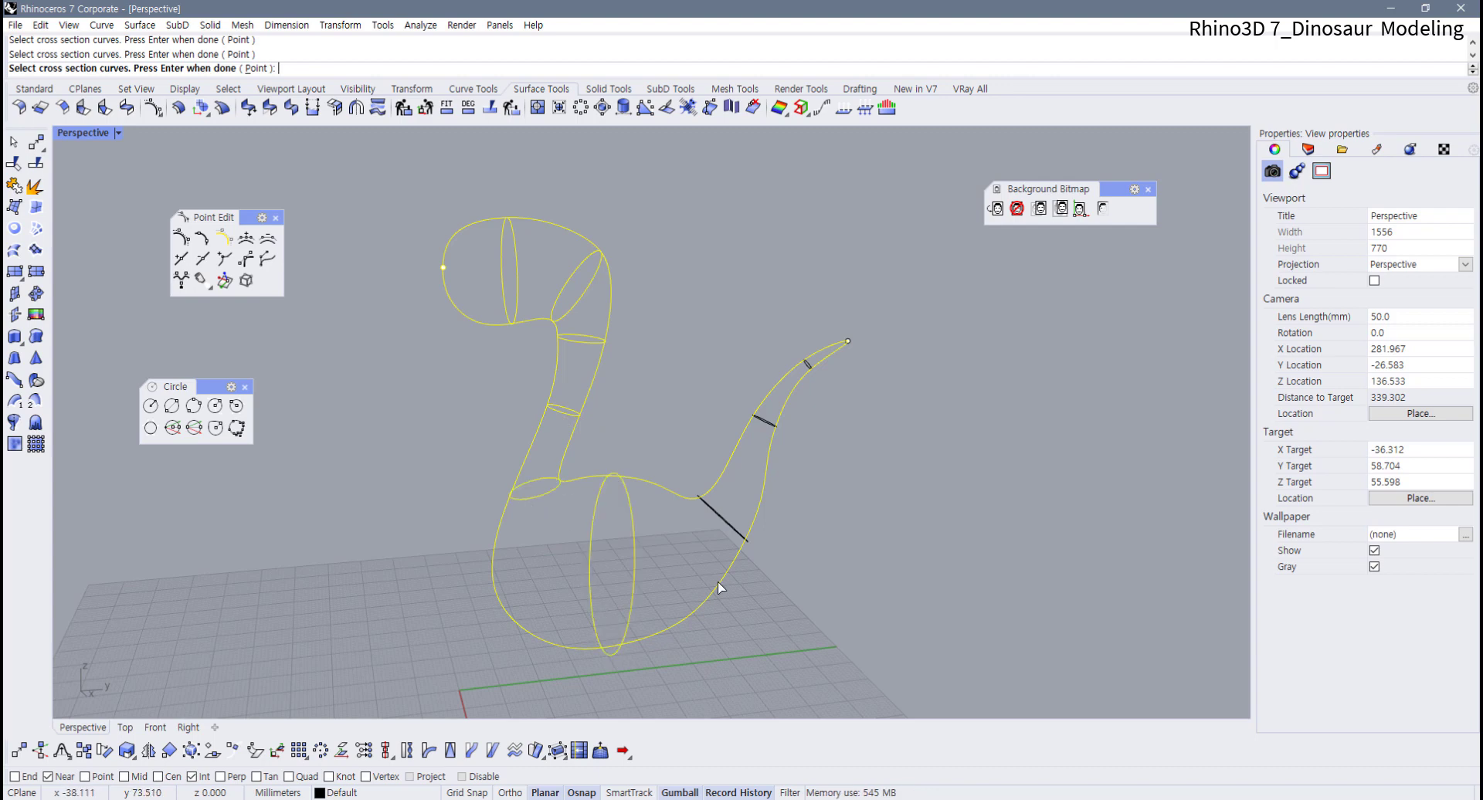
pyautogui.click(766, 426)
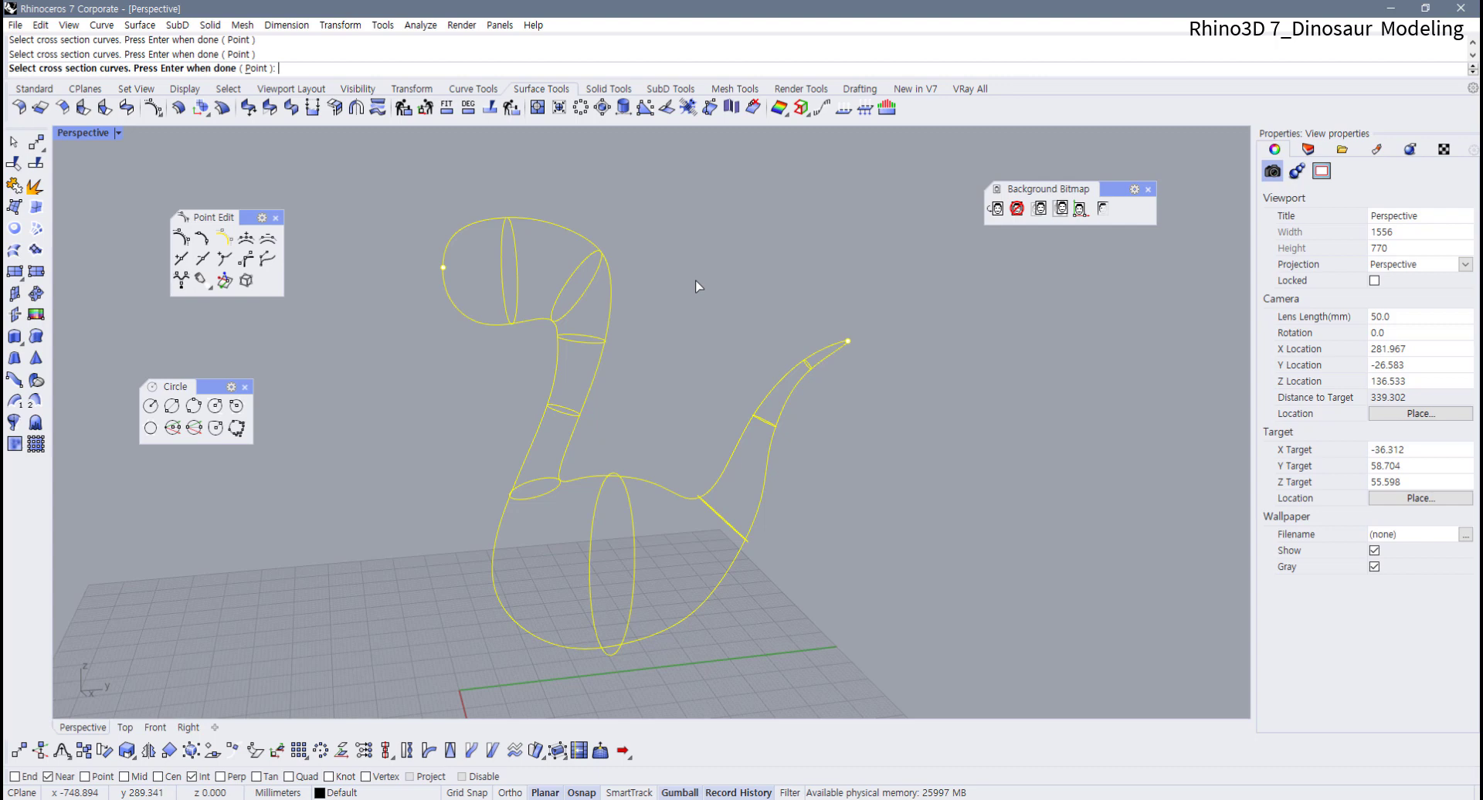
pyautogui.press('Return')
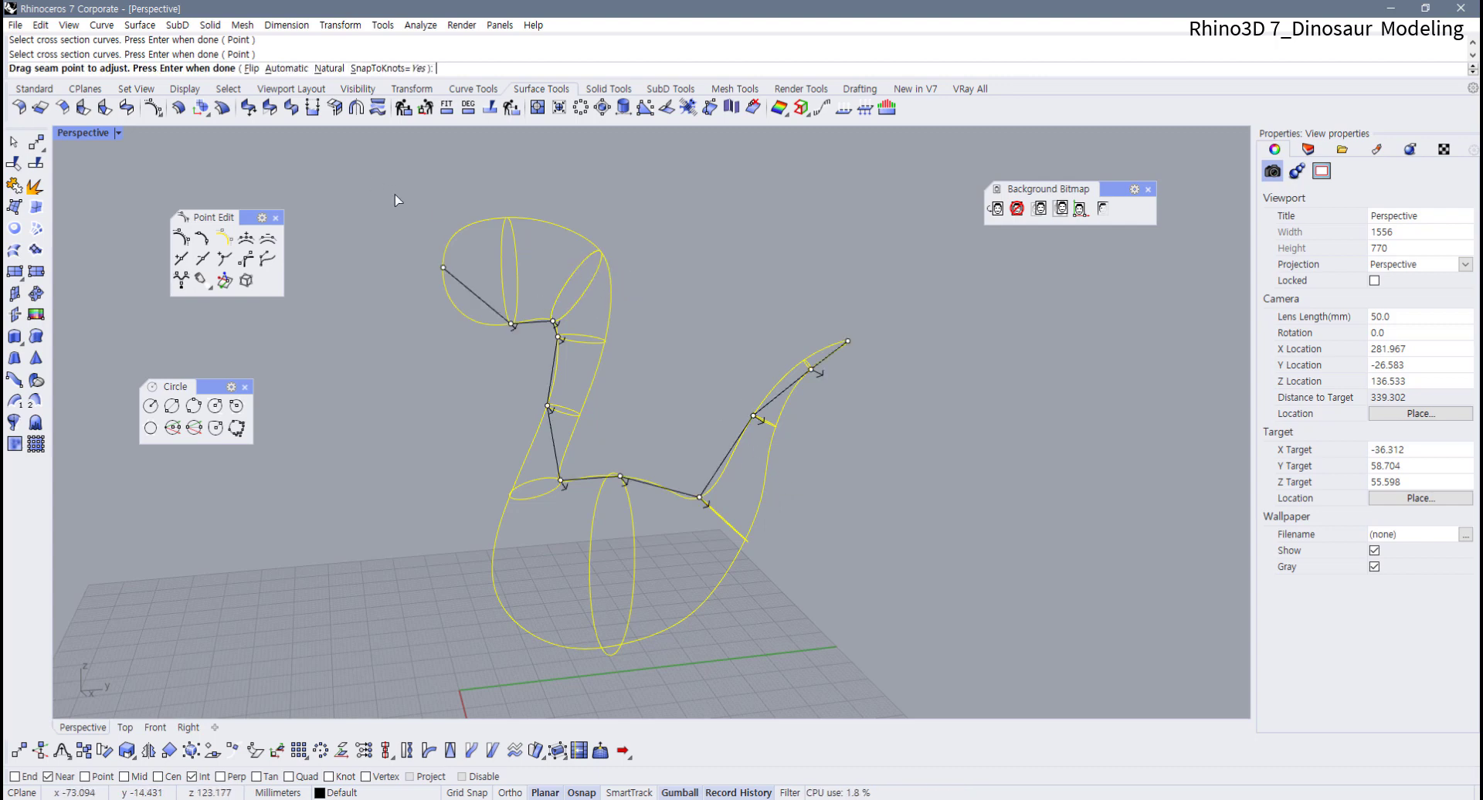
# Try the natural and automatic seam alignments on the cross-section circles, ending with the automatic one
pyautogui.moveTo(398, 198); pyautogui.dragTo(533, 287, button='right')
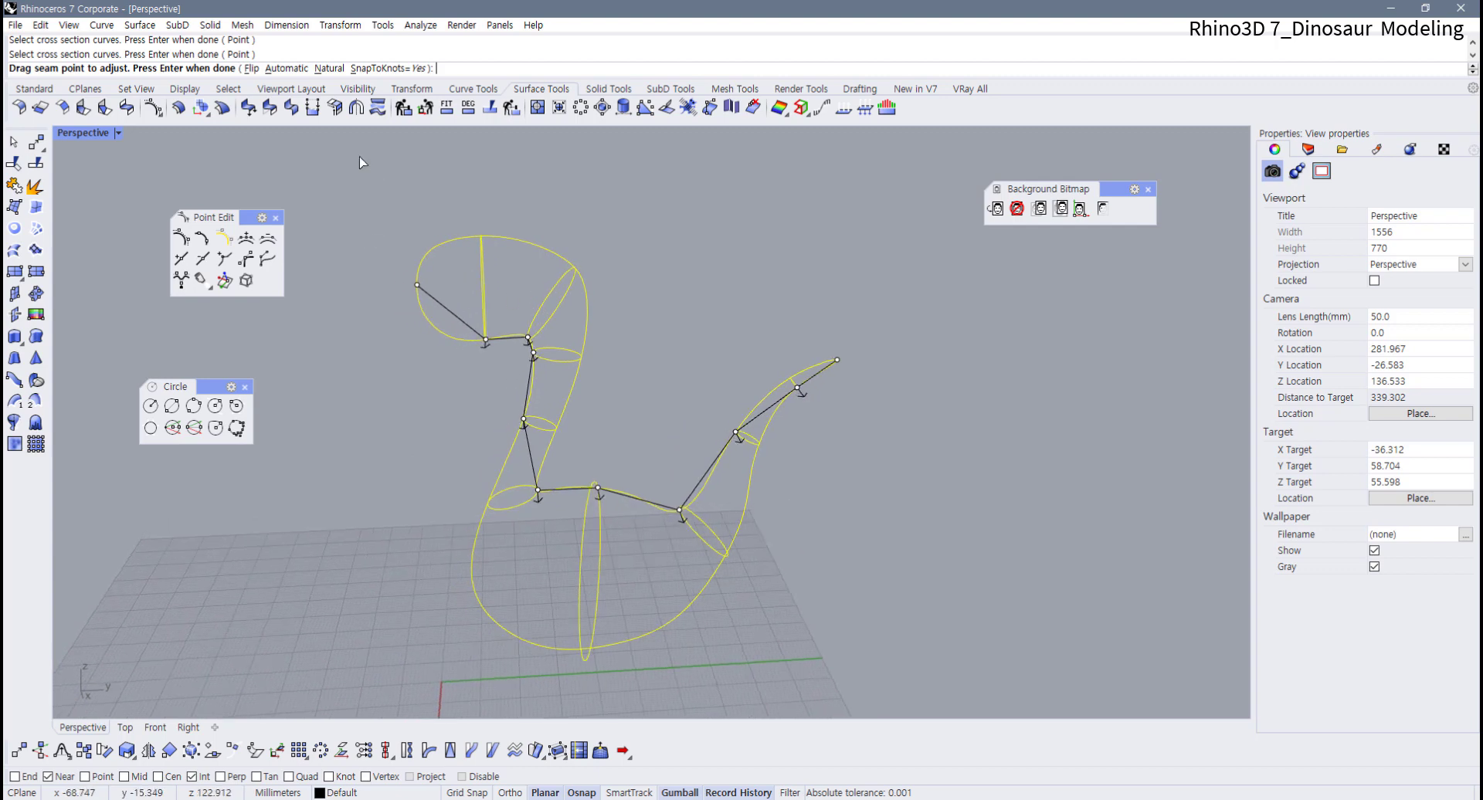
pyautogui.click(329, 69)
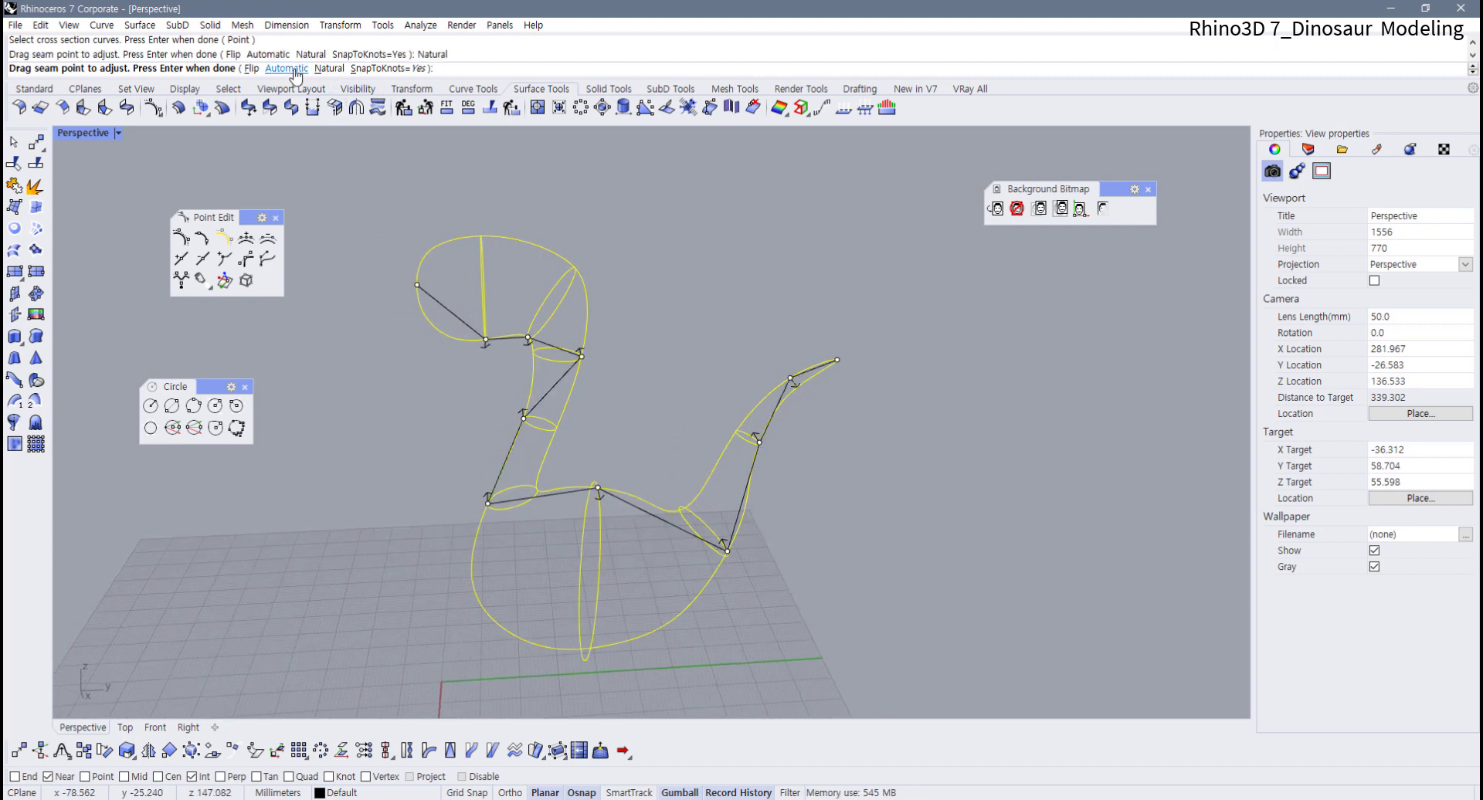
pyautogui.click(293, 69)
pyautogui.click(327, 68)
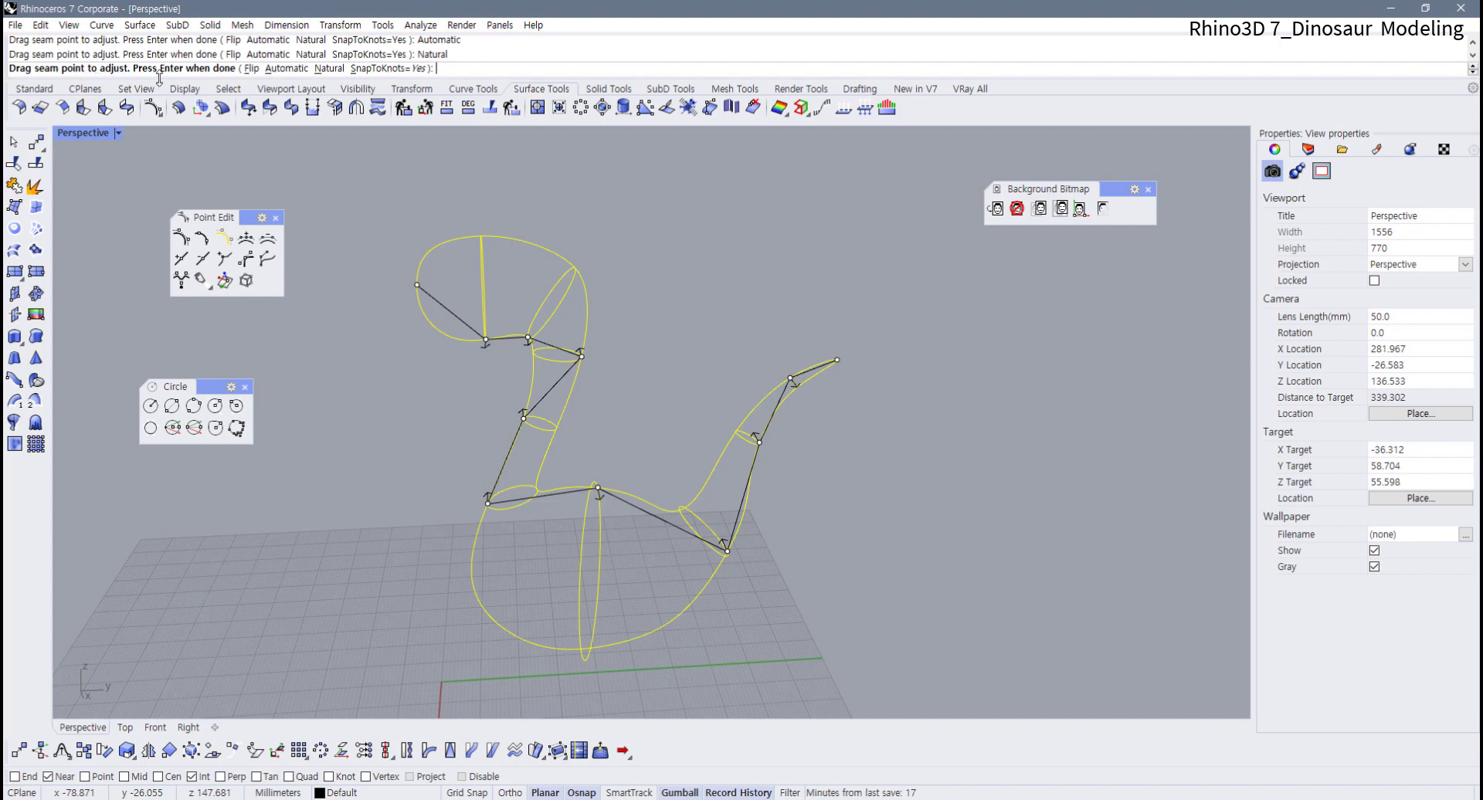
pyautogui.moveTo(638, 398); pyautogui.dragTo(576, 390, button='right')
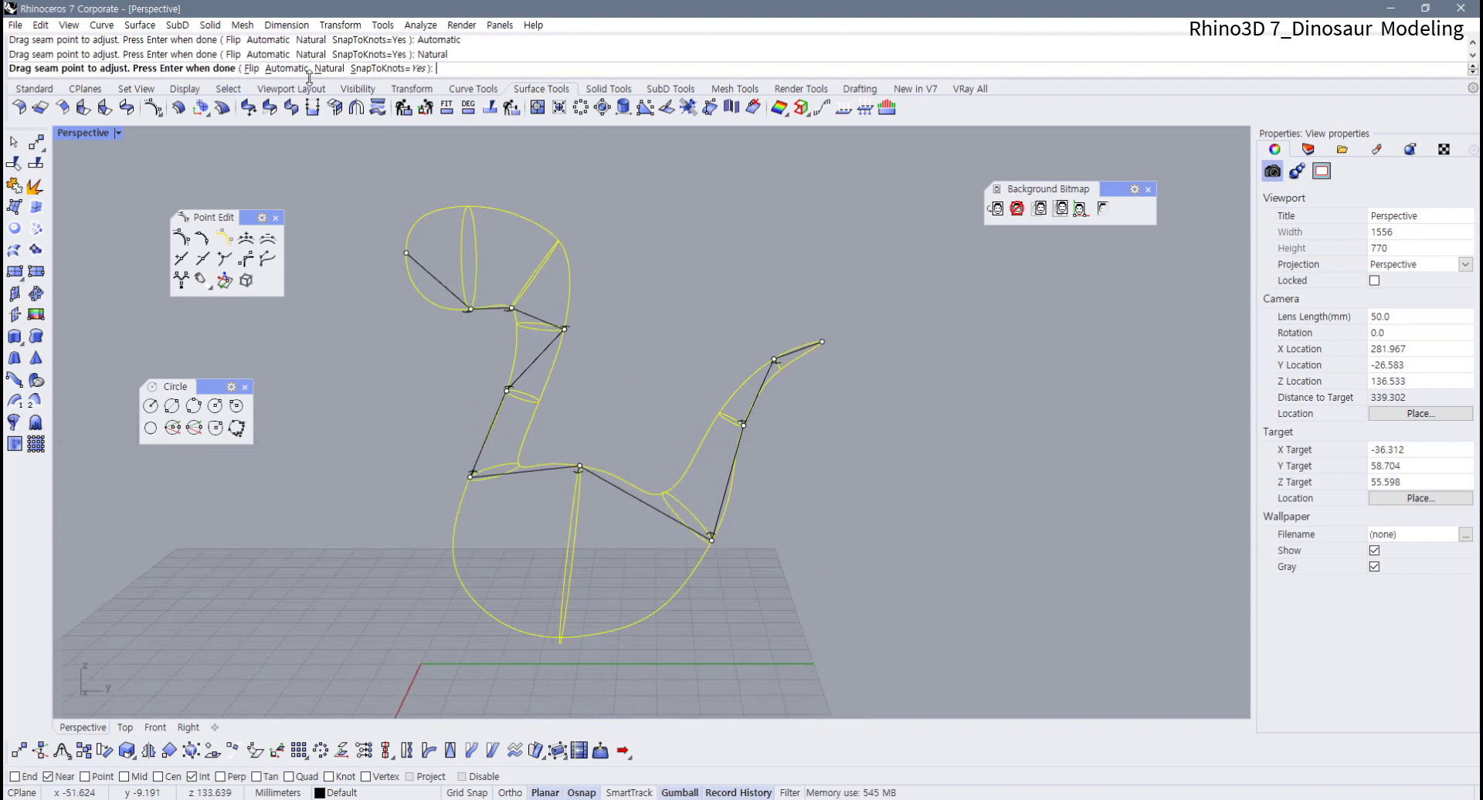
pyautogui.click(287, 68)
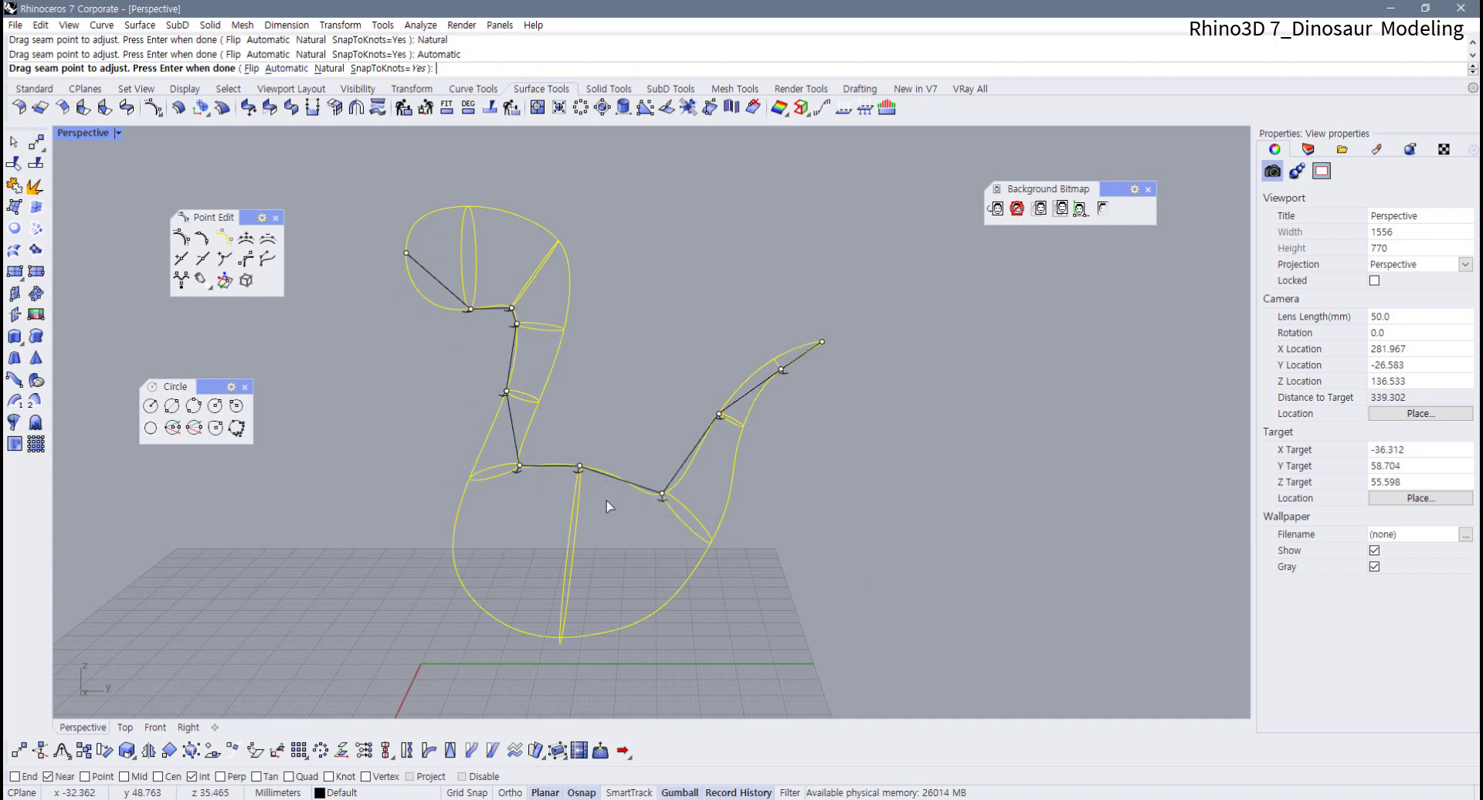
# Move the seam points of the two neck circles and two head circles onto the upper body outline
pyautogui.moveTo(610, 507); pyautogui.dragTo(480, 453, button='right')
pyautogui.scroll(3, 489, 420)
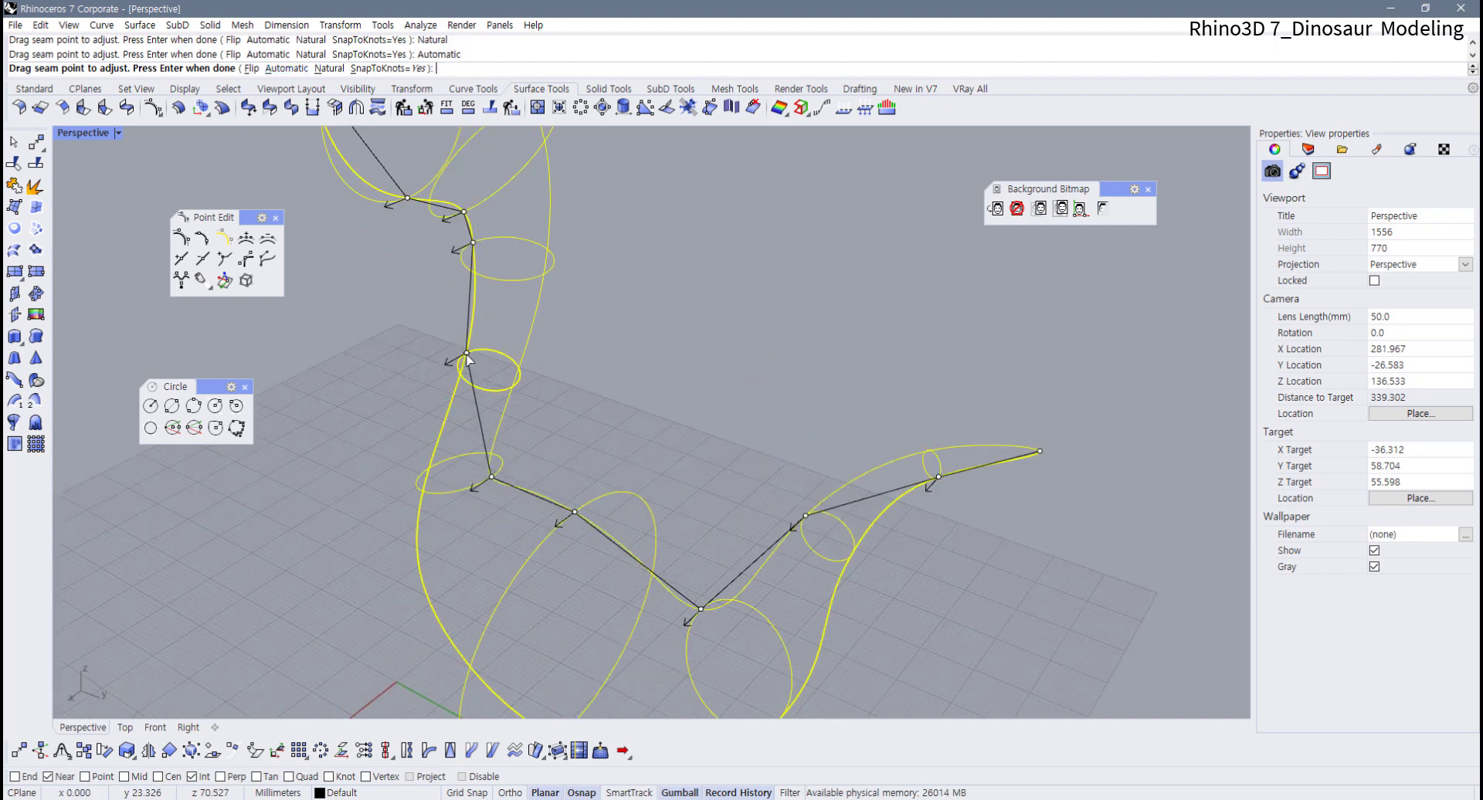
pyautogui.moveTo(466, 354); pyautogui.dragTo(514, 387)
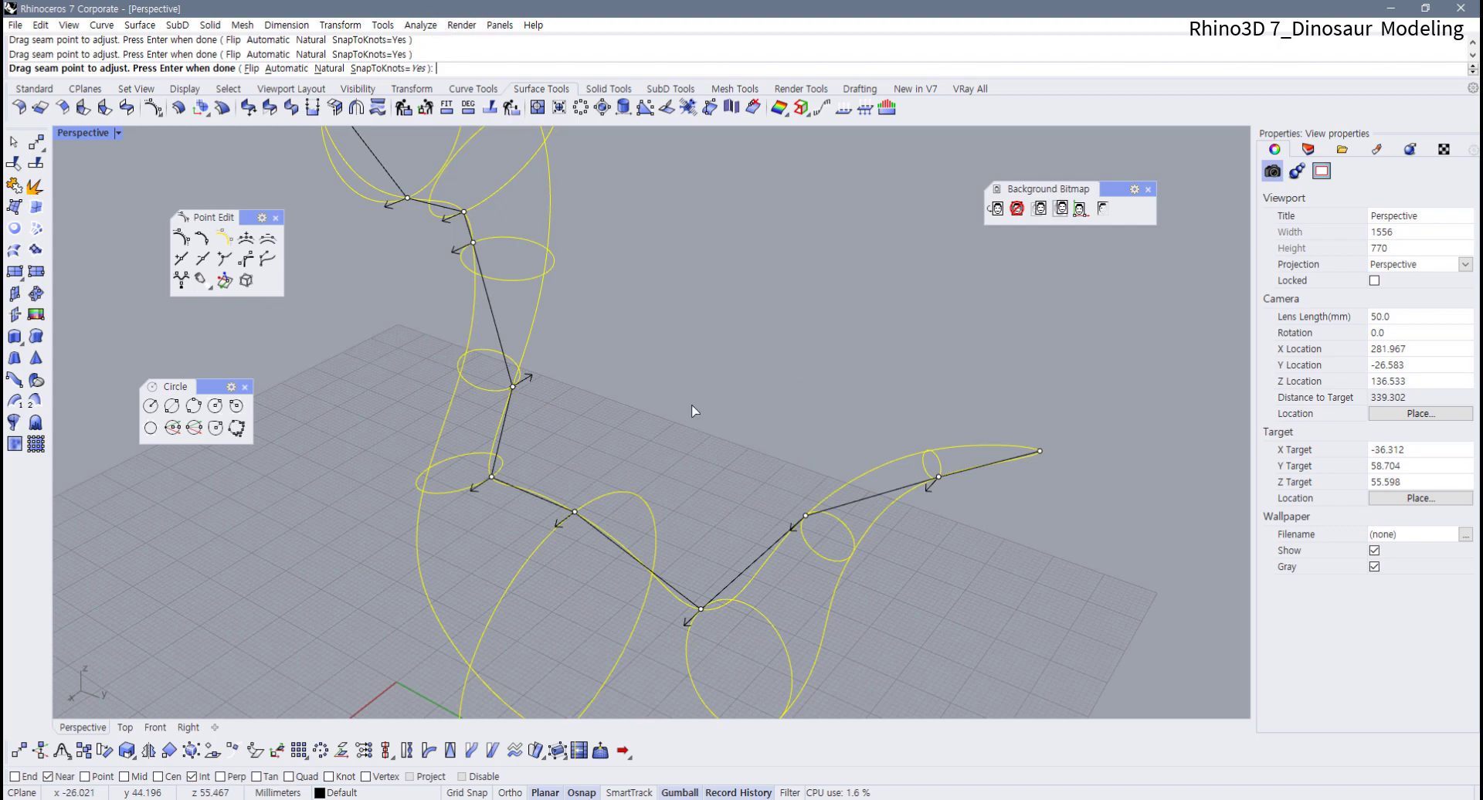
pyautogui.moveTo(473, 243); pyautogui.dragTo(546, 272)
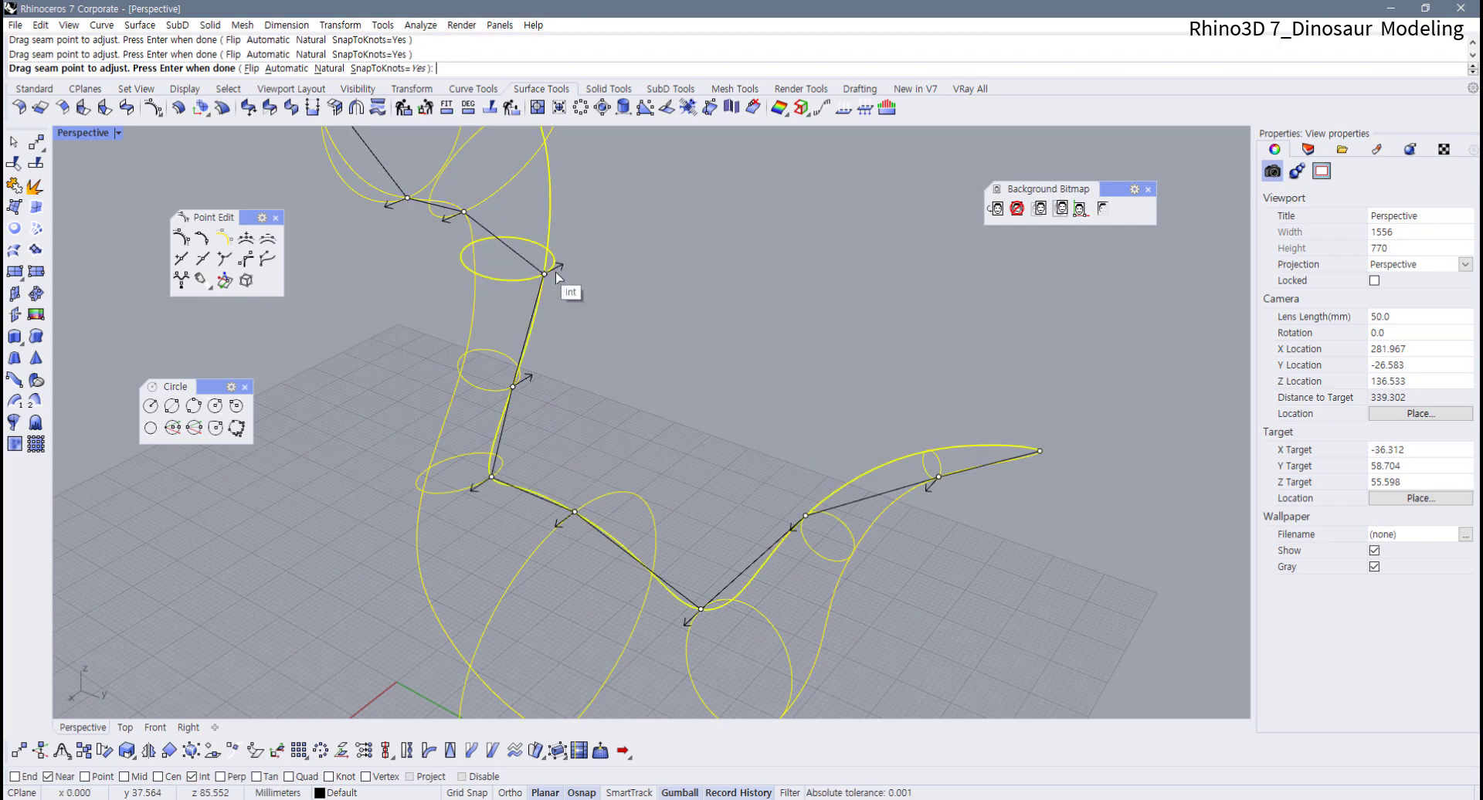
pyautogui.moveTo(555, 272); pyautogui.dragTo(512, 421, button='right')
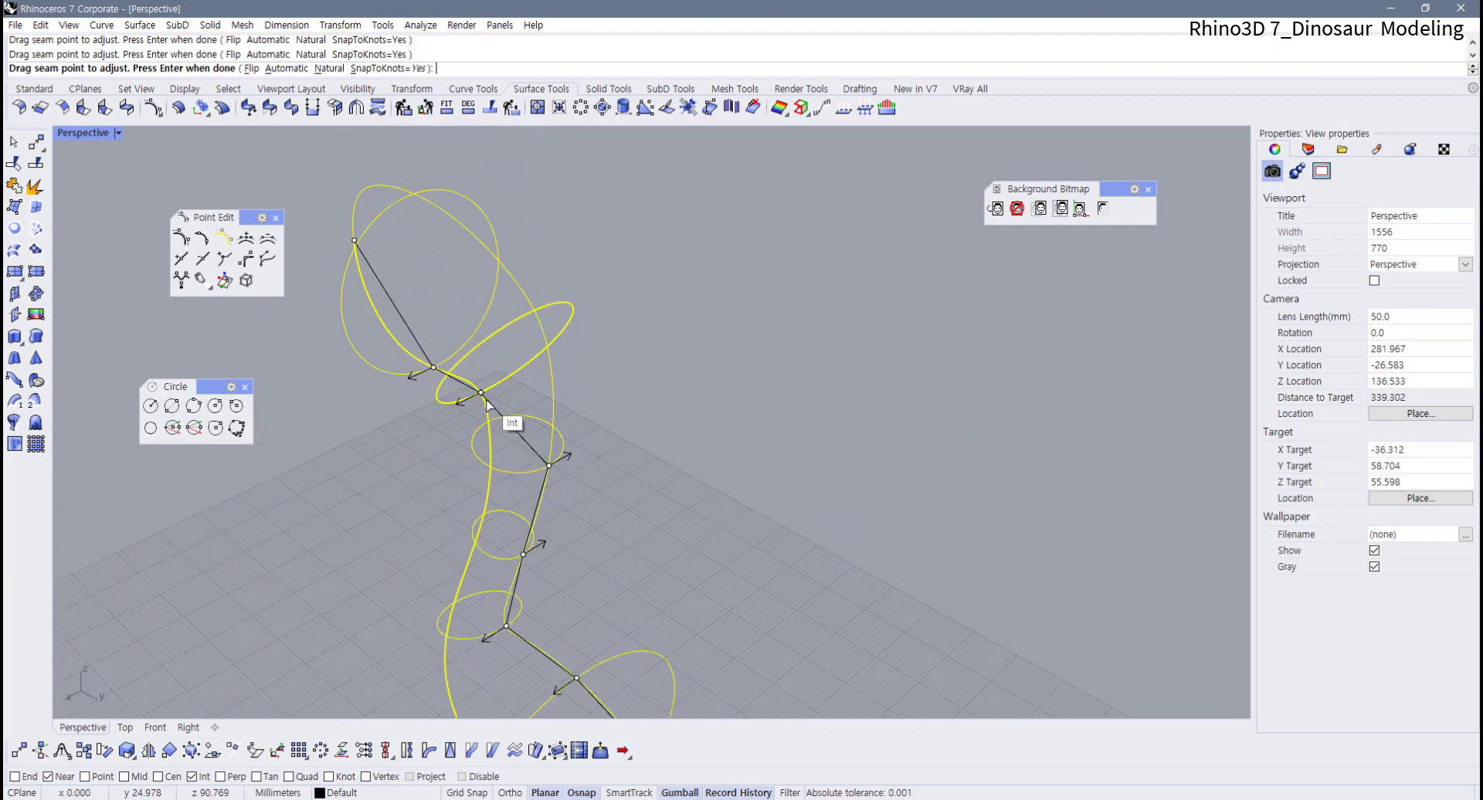
pyautogui.moveTo(482, 393); pyautogui.dragTo(585, 321)
pyautogui.moveTo(584, 322); pyautogui.dragTo(494, 266, button='right')
pyautogui.moveTo(494, 267); pyautogui.dragTo(416, 159)
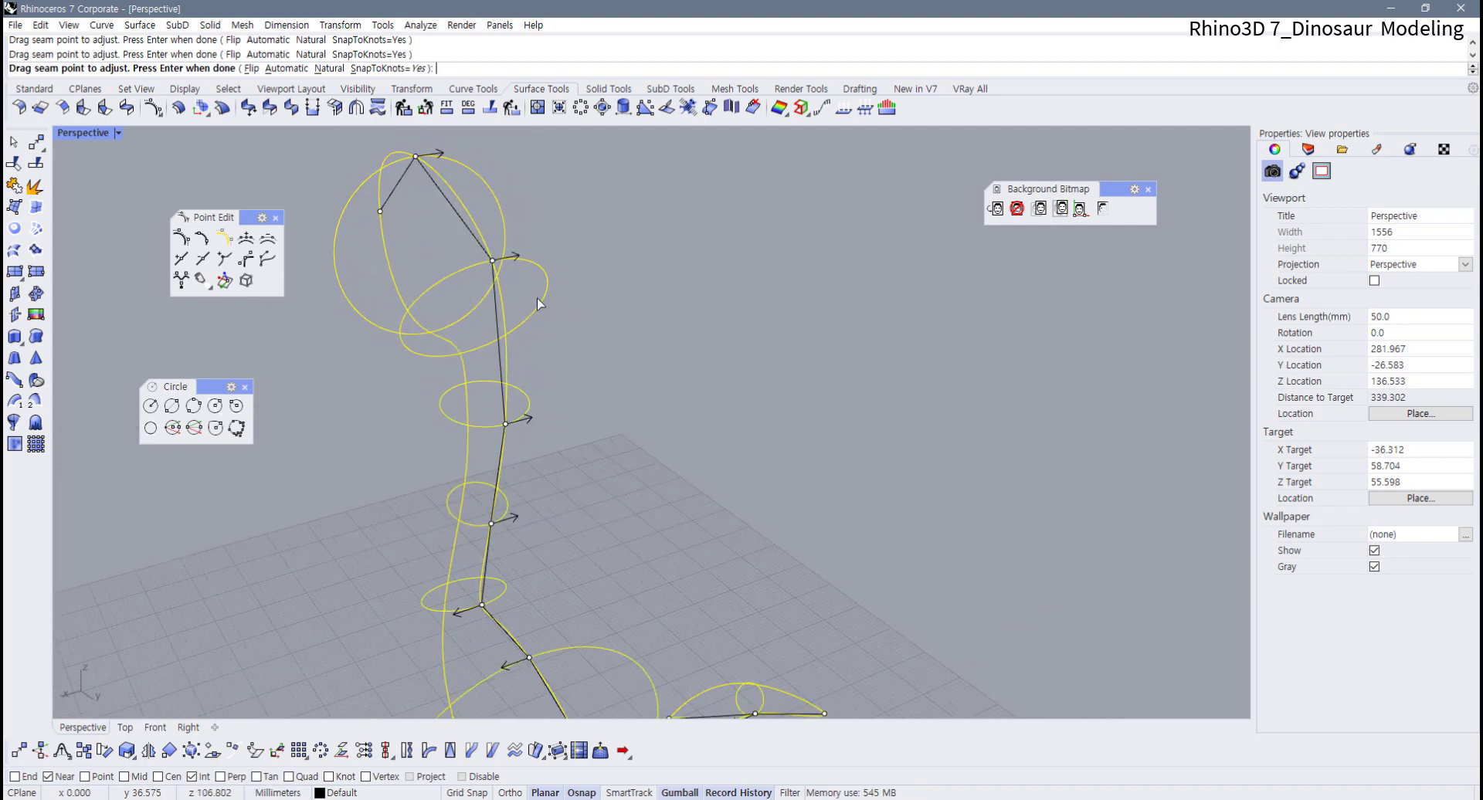
# Flip the seam directions of the two neck circles and two head circles to match the remaining cross sections
pyautogui.scroll(-4, 568, 362)
pyautogui.moveTo(568, 361); pyautogui.dragTo(521, 398, button='right')
pyautogui.scroll(2, 526, 410)
pyautogui.click(528, 413)
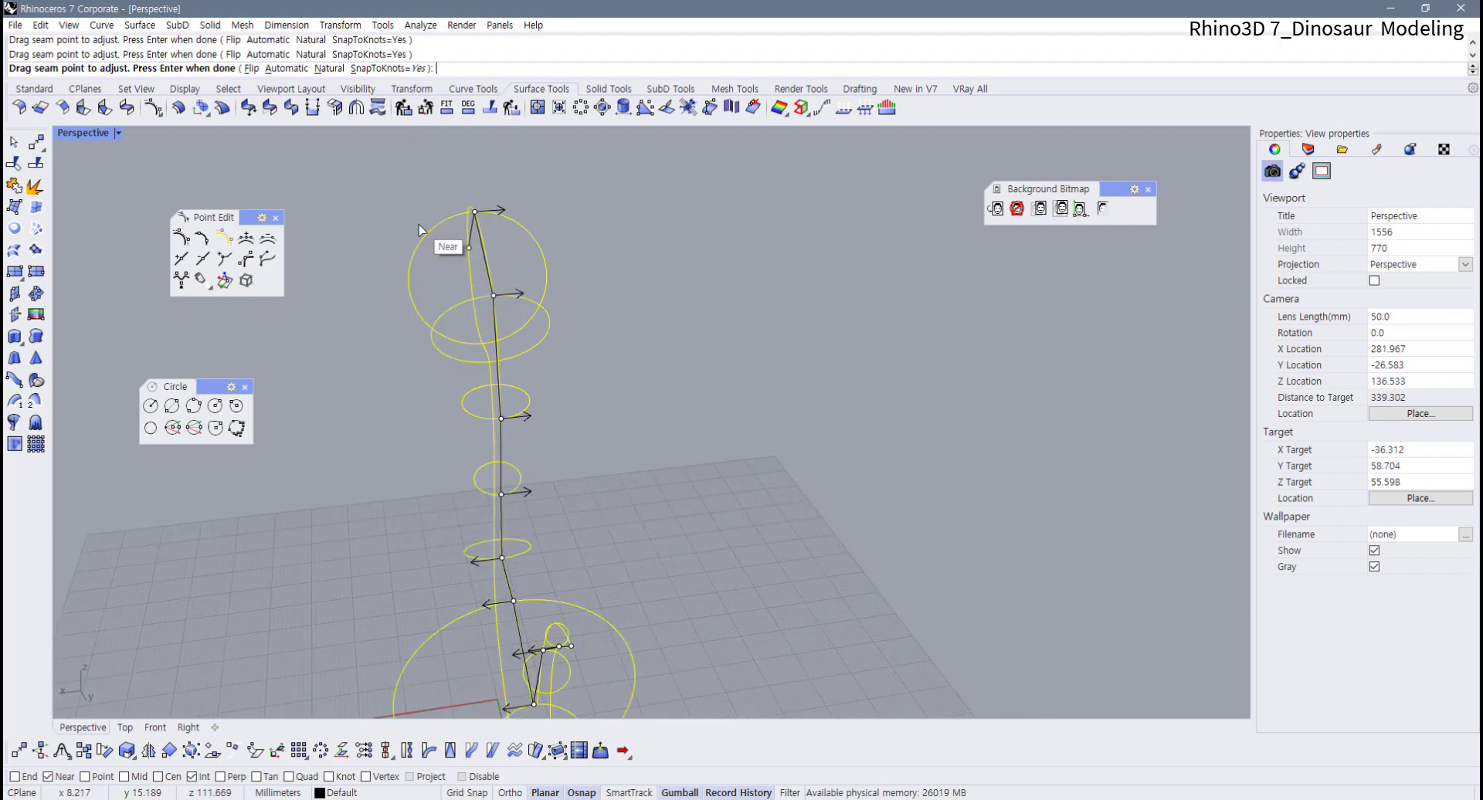
pyautogui.click(252, 68)
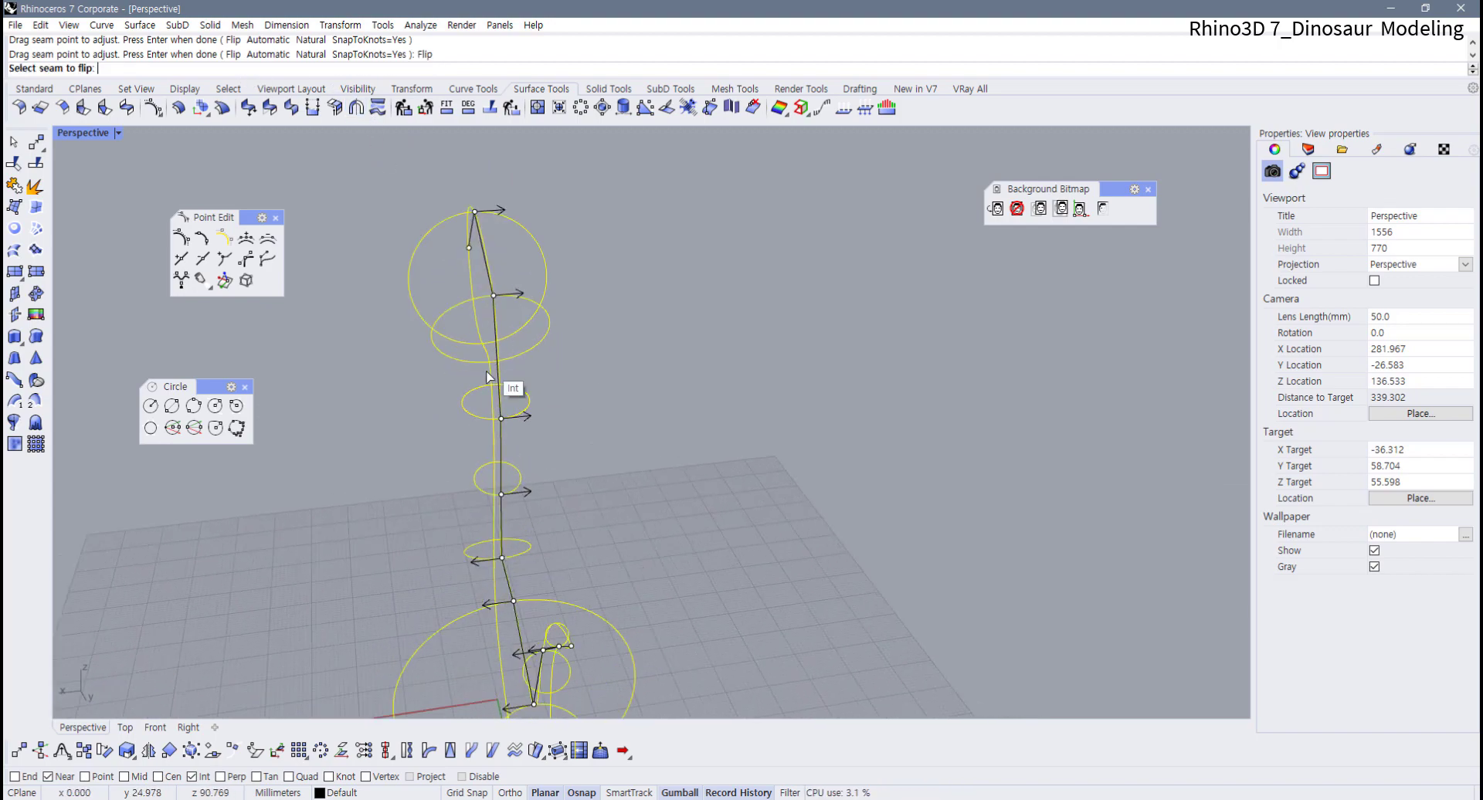
pyautogui.click(521, 511)
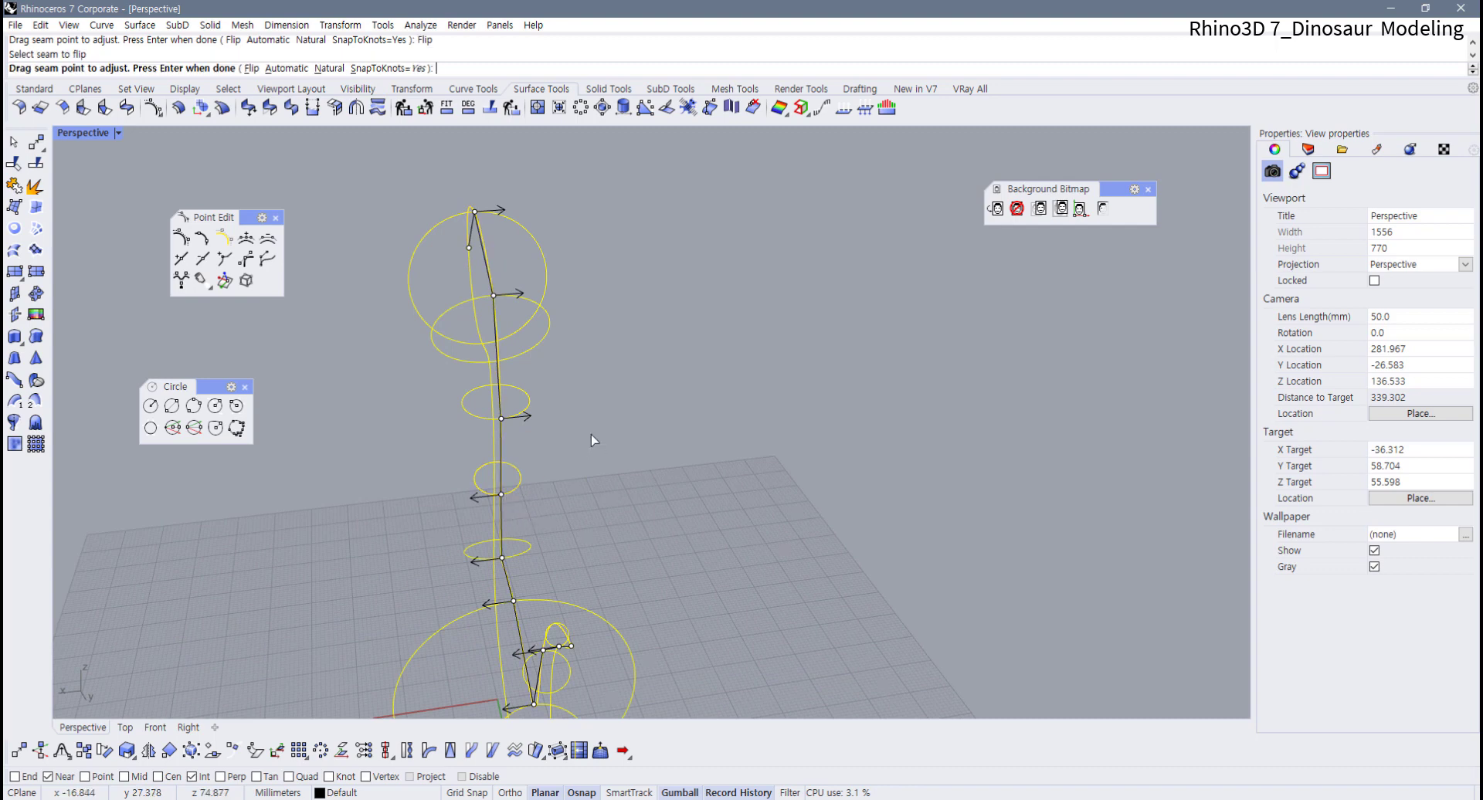
pyautogui.click(502, 421)
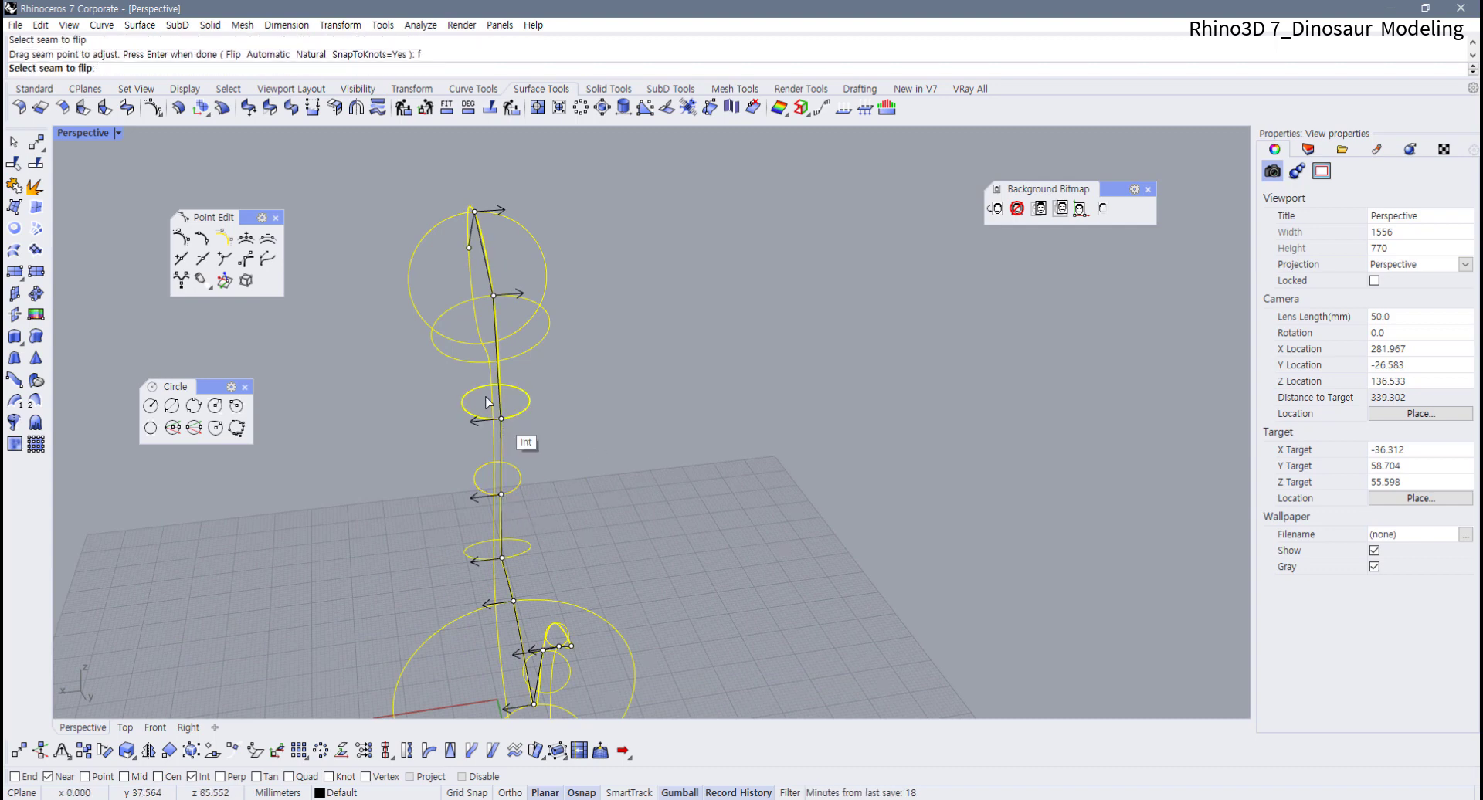
pyautogui.click(495, 301)
pyautogui.press('Return')
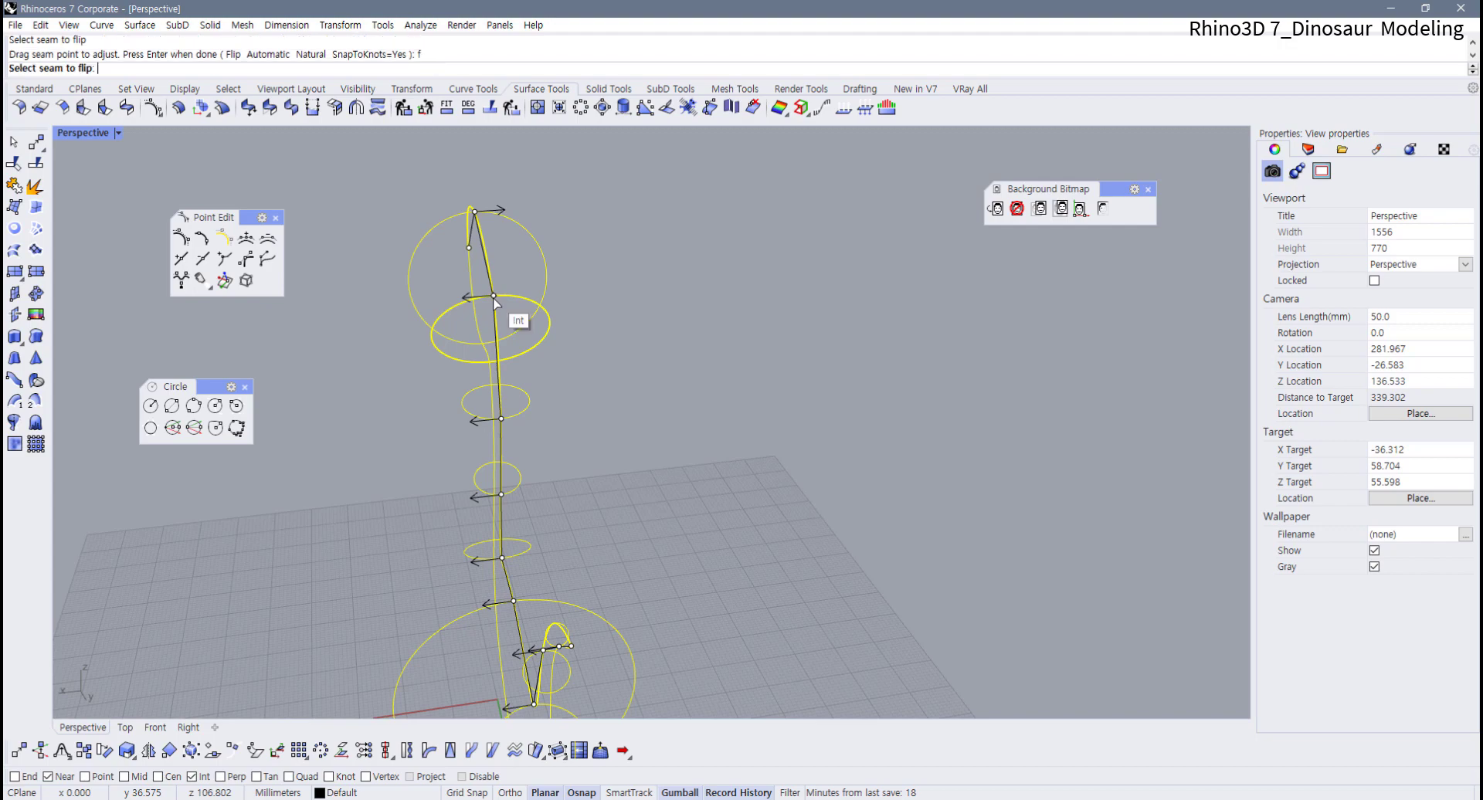
pyautogui.click(498, 232)
# Accept the adjusted seams to preview the two-rail sweep of the body, and cancel it without creating the surface
pyautogui.moveTo(649, 327); pyautogui.dragTo(738, 359, button='right')
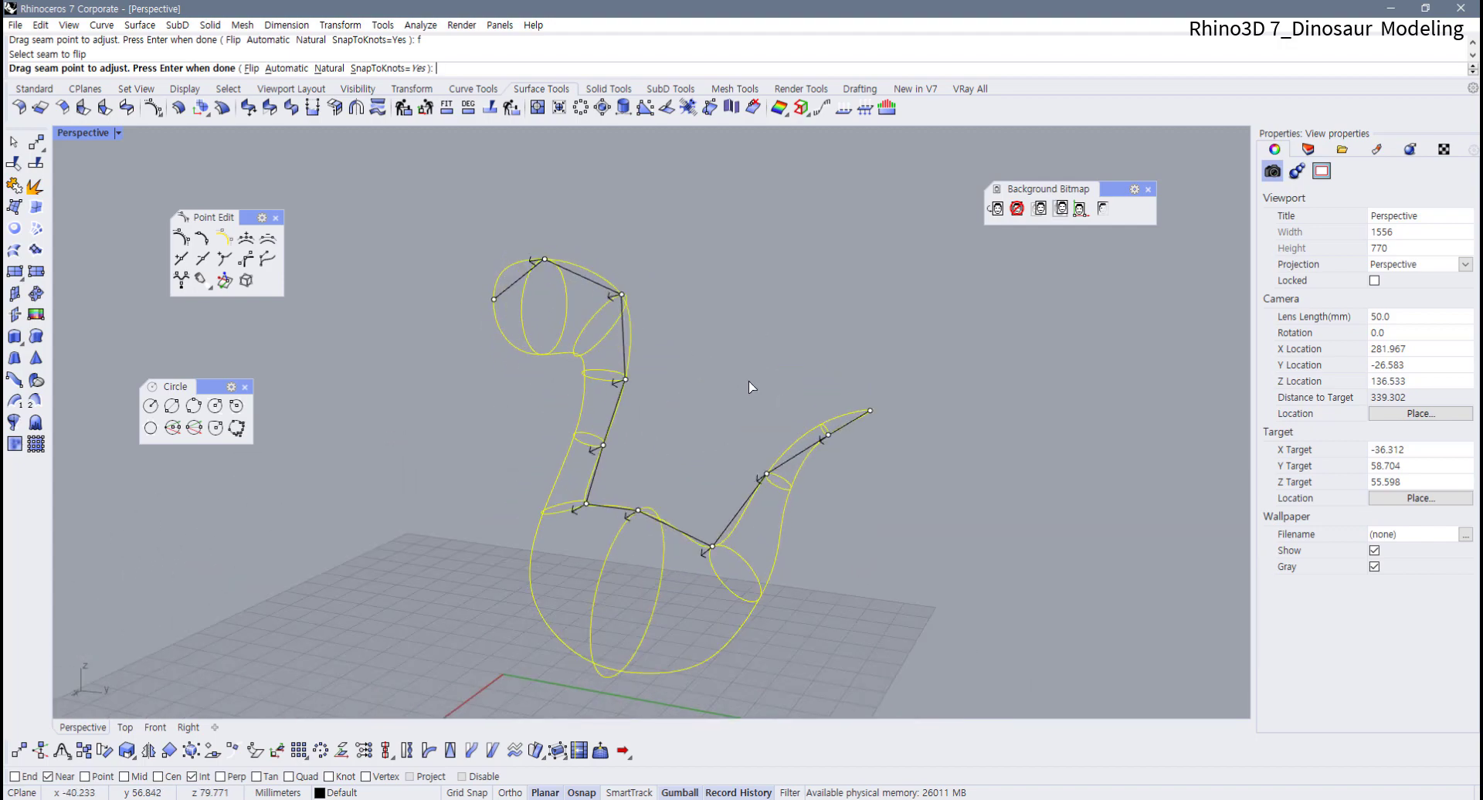
pyautogui.press('Return')
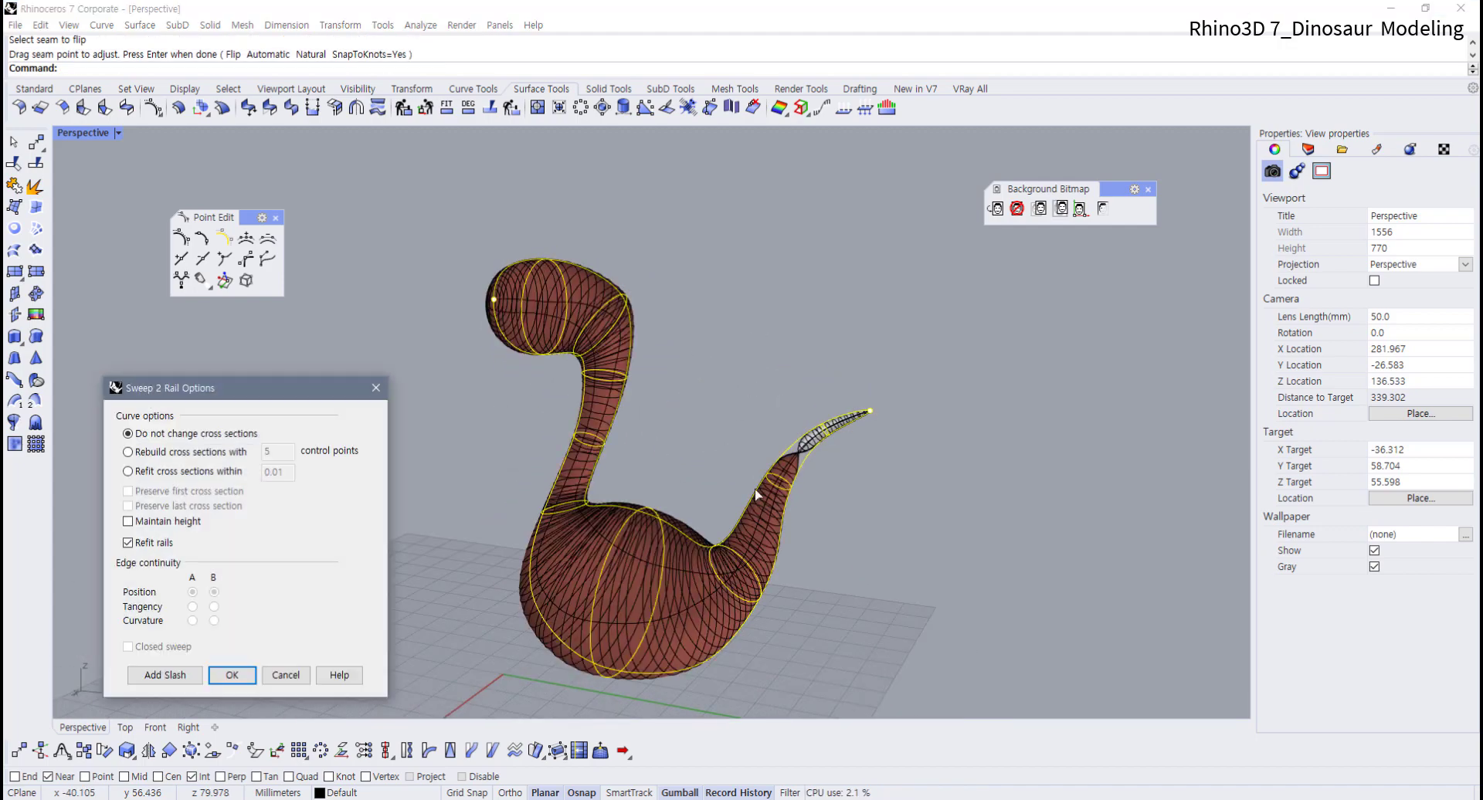
pyautogui.click(286, 676)
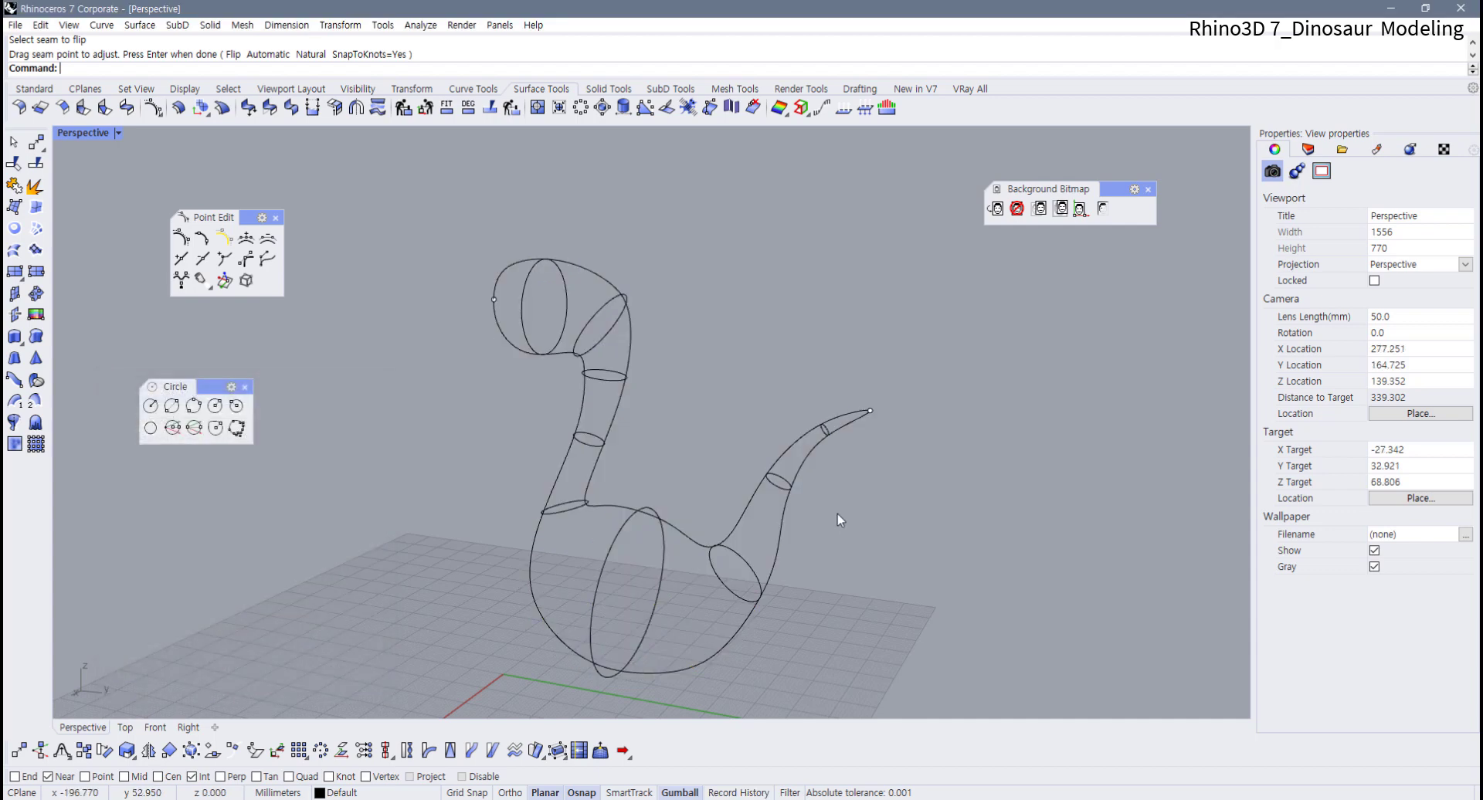
pyautogui.moveTo(838, 513); pyautogui.dragTo(626, 632, button='right')
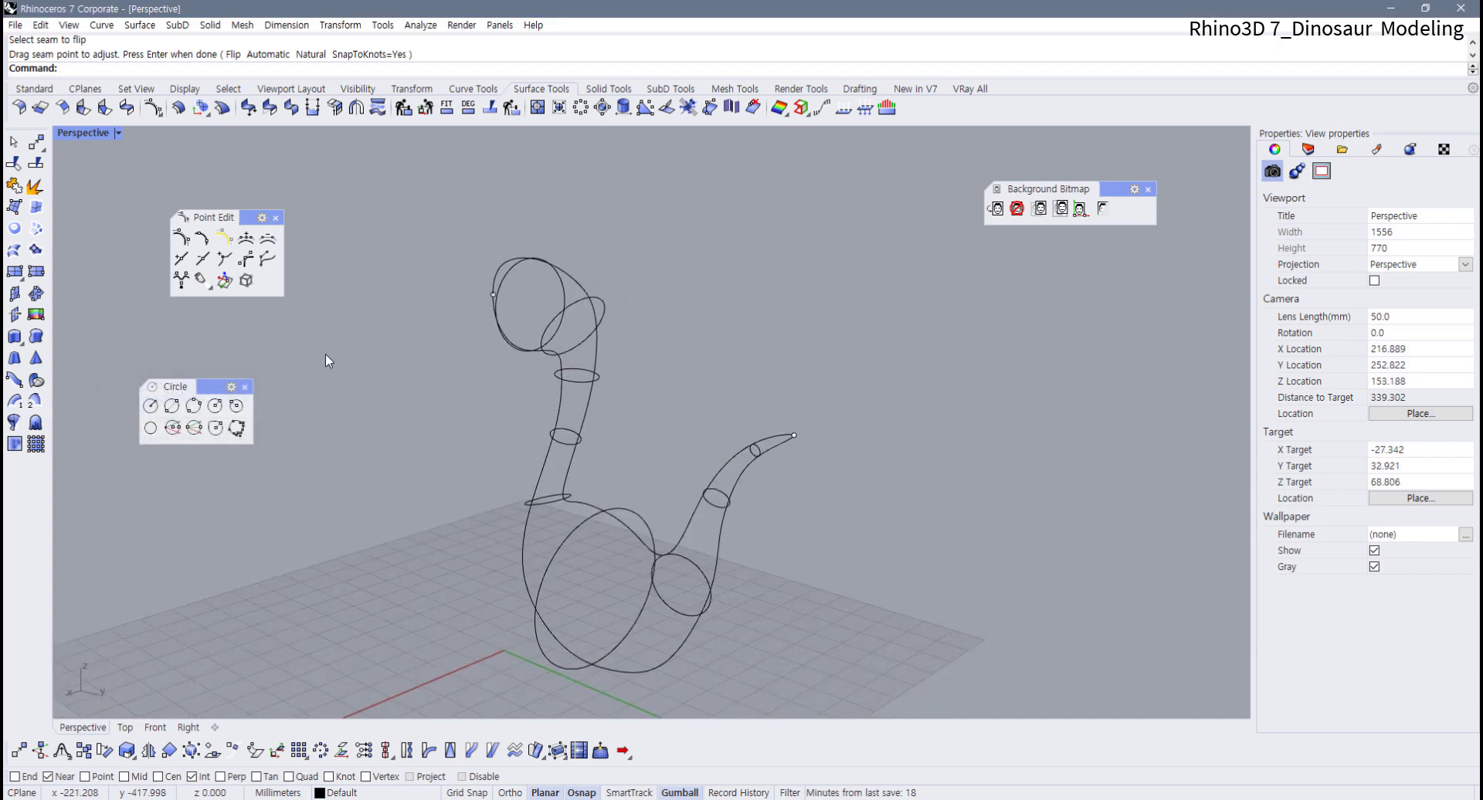
pyautogui.click(36, 403)
pyautogui.moveTo(518, 327); pyautogui.dragTo(618, 319, button='right')
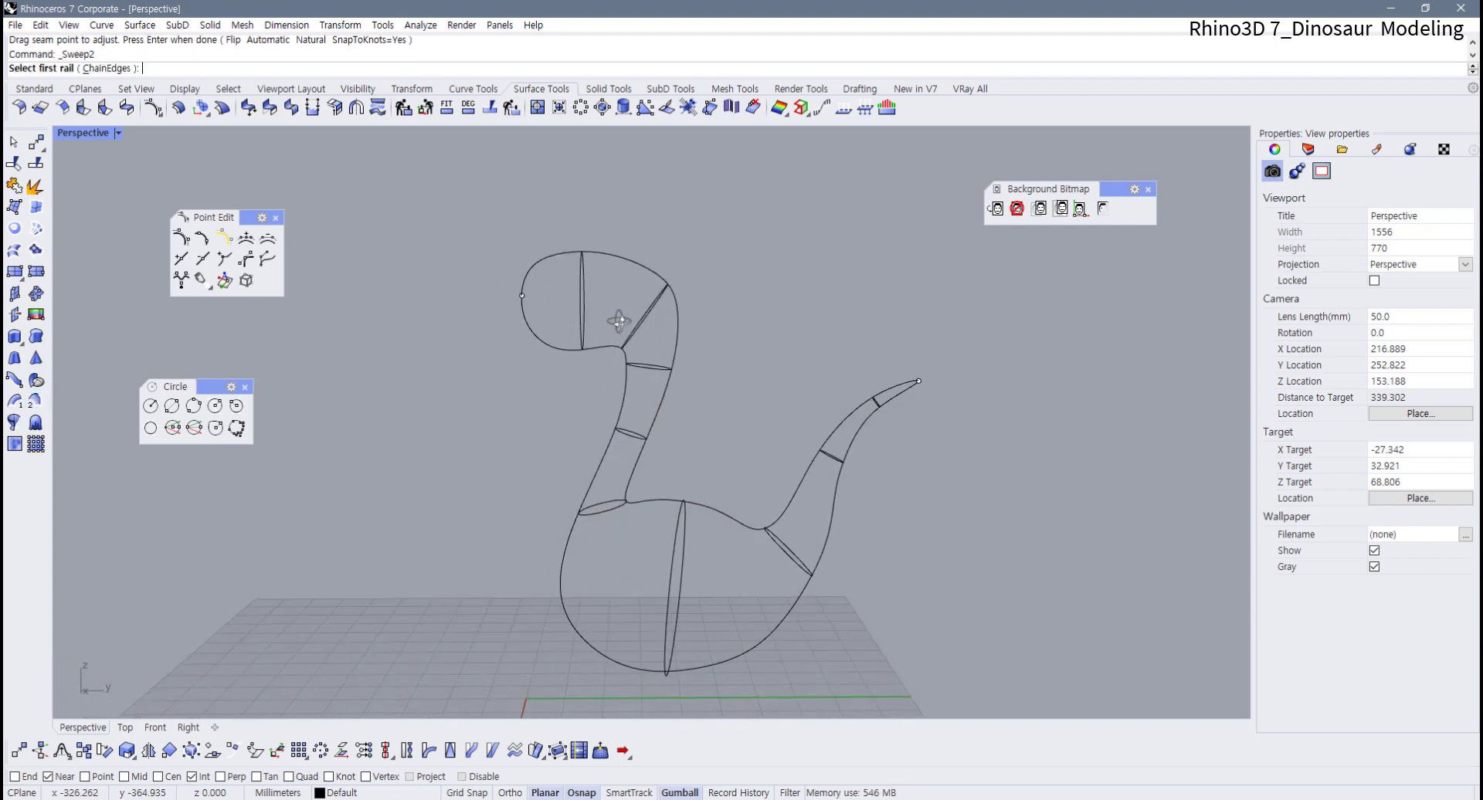
pyautogui.click(552, 348)
pyautogui.click(534, 268)
pyautogui.moveTo(565, 322); pyautogui.dragTo(568, 323)
pyautogui.click(584, 322)
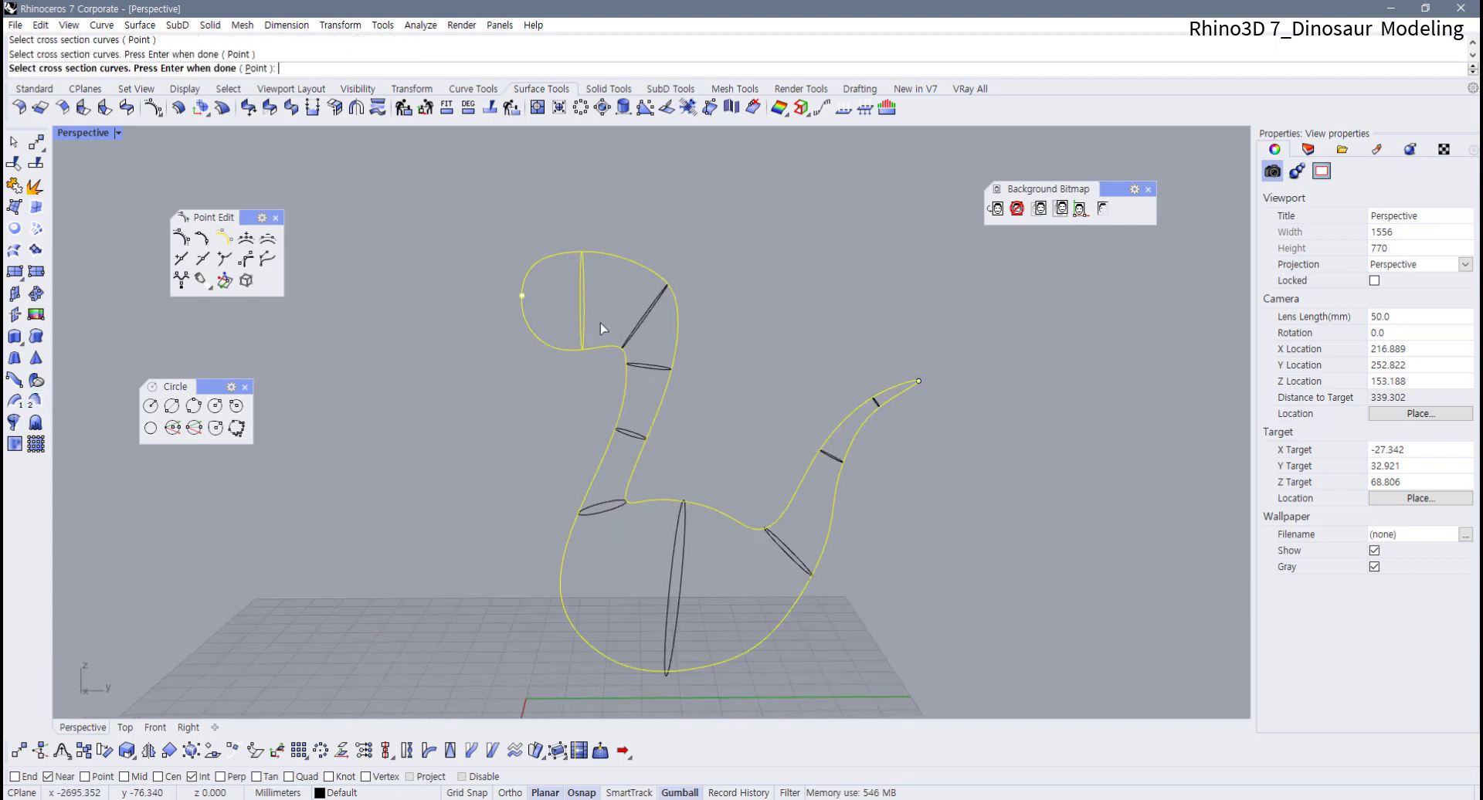
pyautogui.click(636, 329)
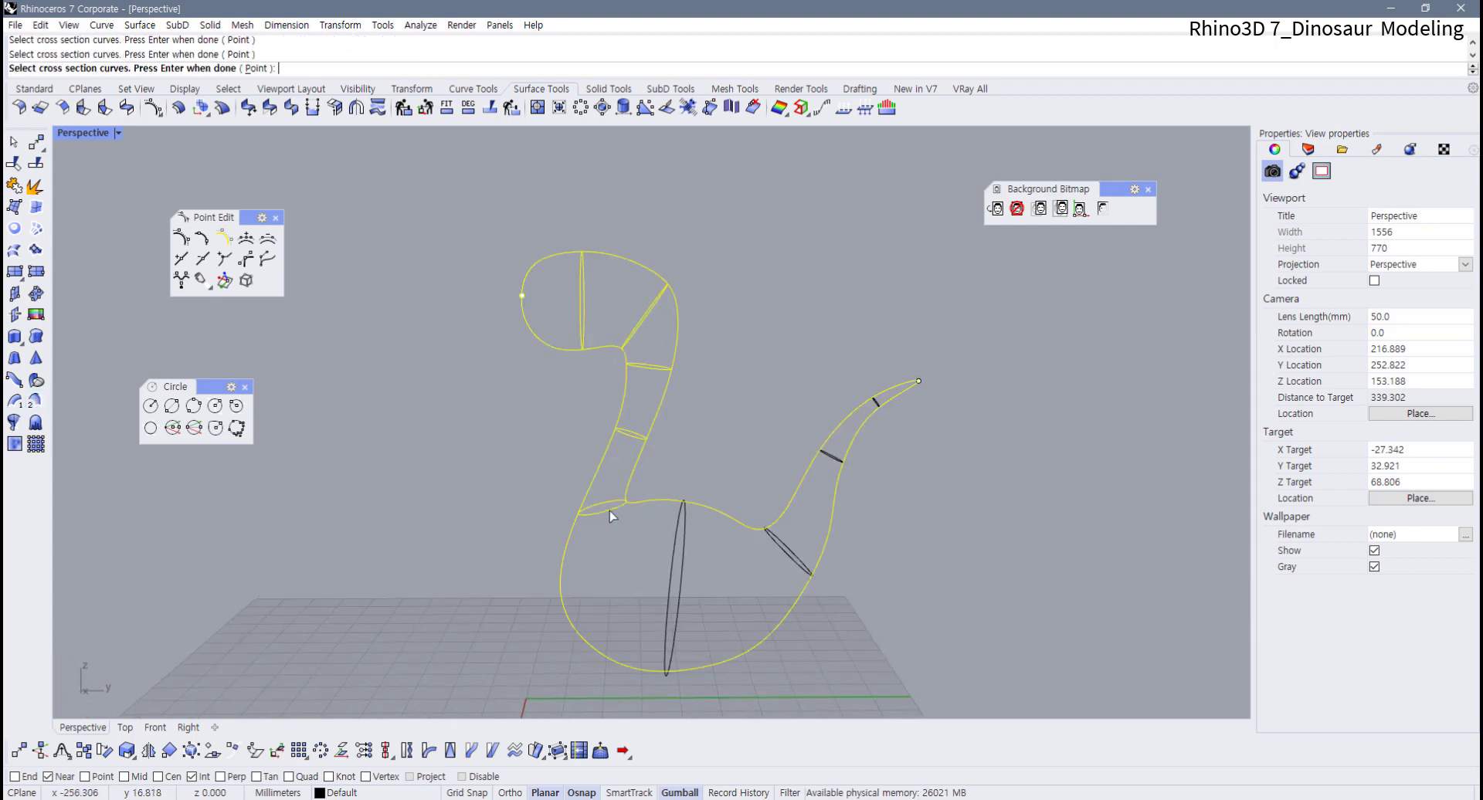
pyautogui.click(684, 551)
pyautogui.click(775, 550)
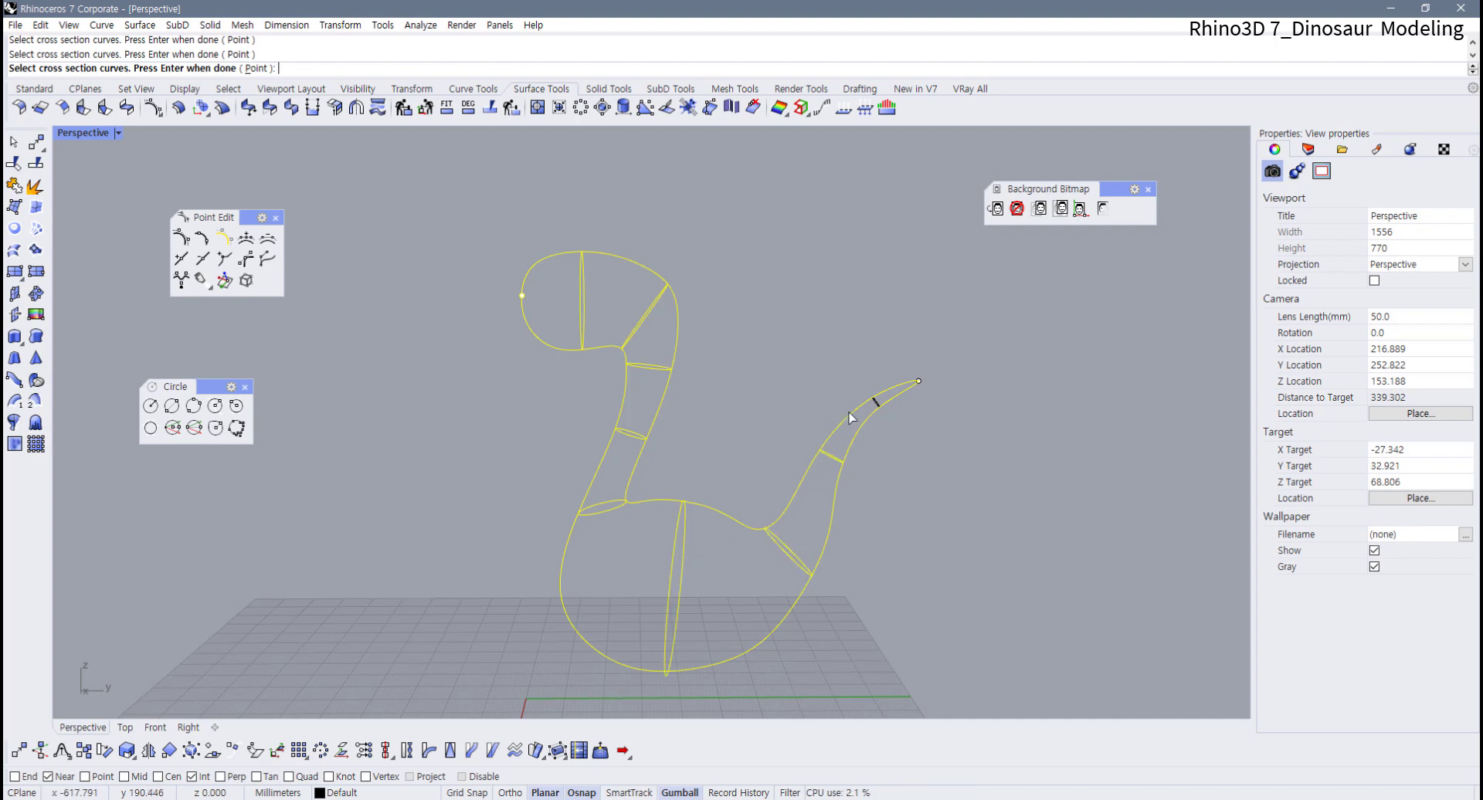
pyautogui.press('Escape')
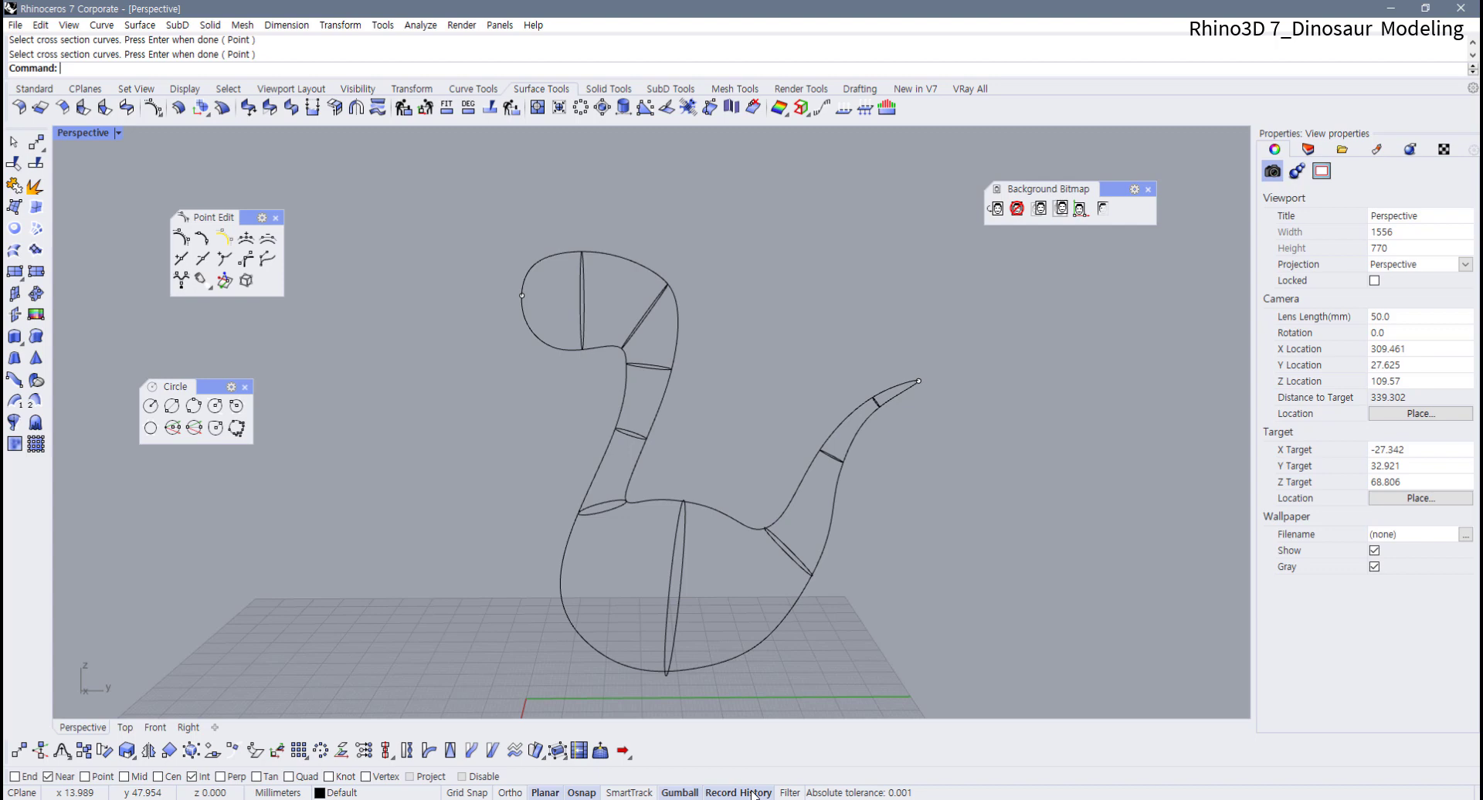
# Start a two-rail sweep with history recording on, using the two body outline curves as rails
pyautogui.click(36, 421)
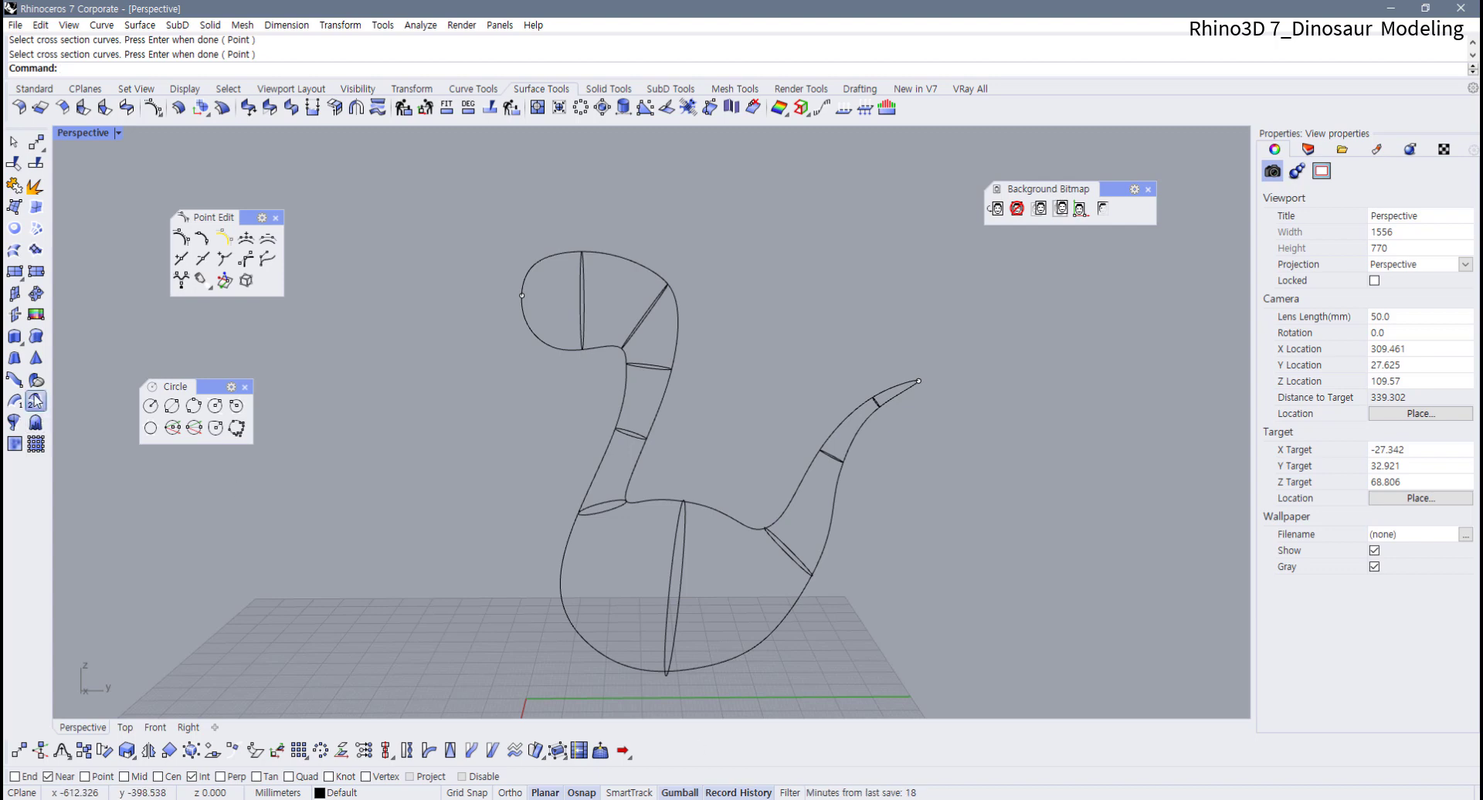
pyautogui.click(609, 452)
pyautogui.click(638, 459)
# Select the head-end point, every circle from head to tail, and the tail-tip point as cross sections and accept them
pyautogui.click(582, 305)
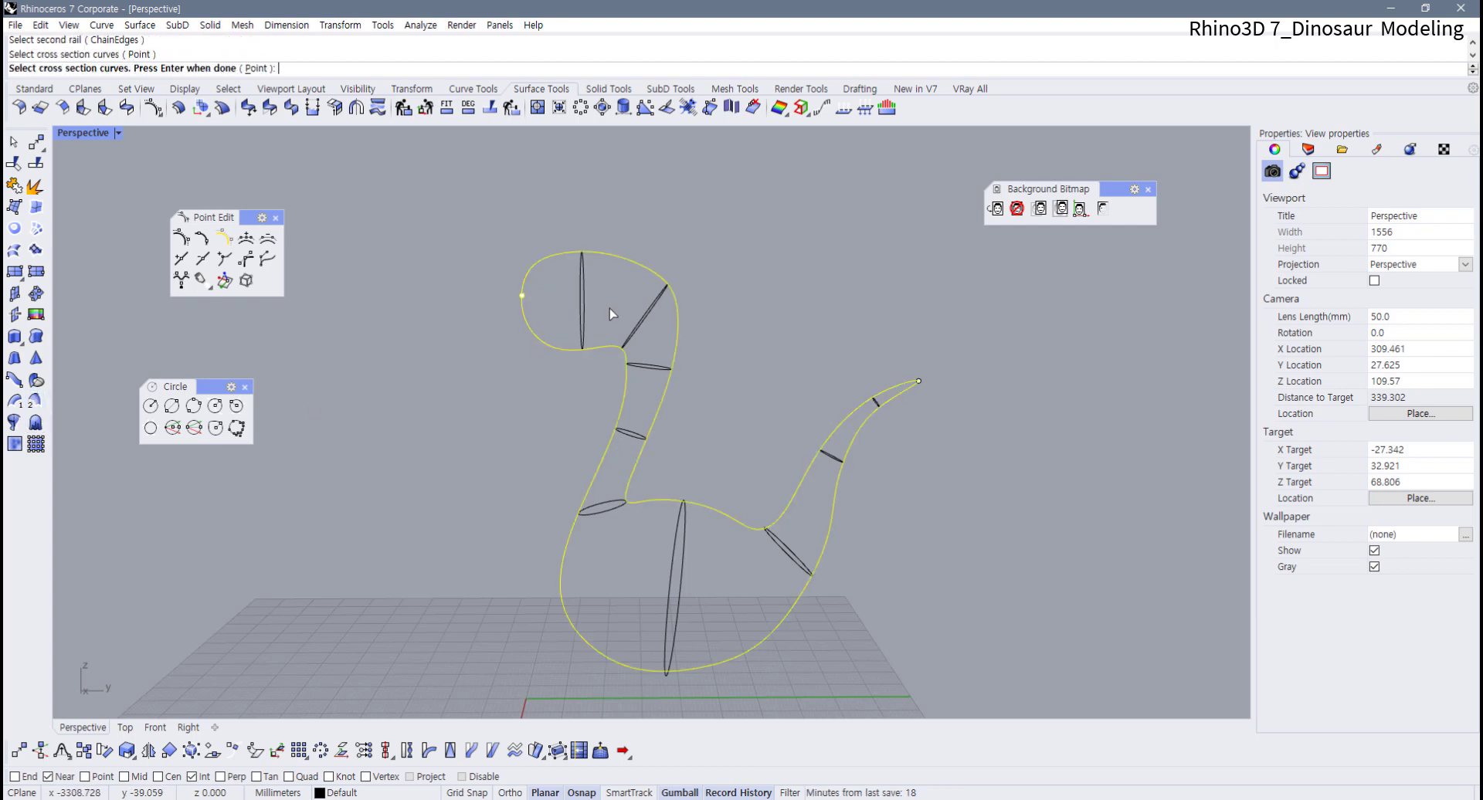
pyautogui.click(645, 317)
pyautogui.moveTo(660, 348); pyautogui.dragTo(636, 390)
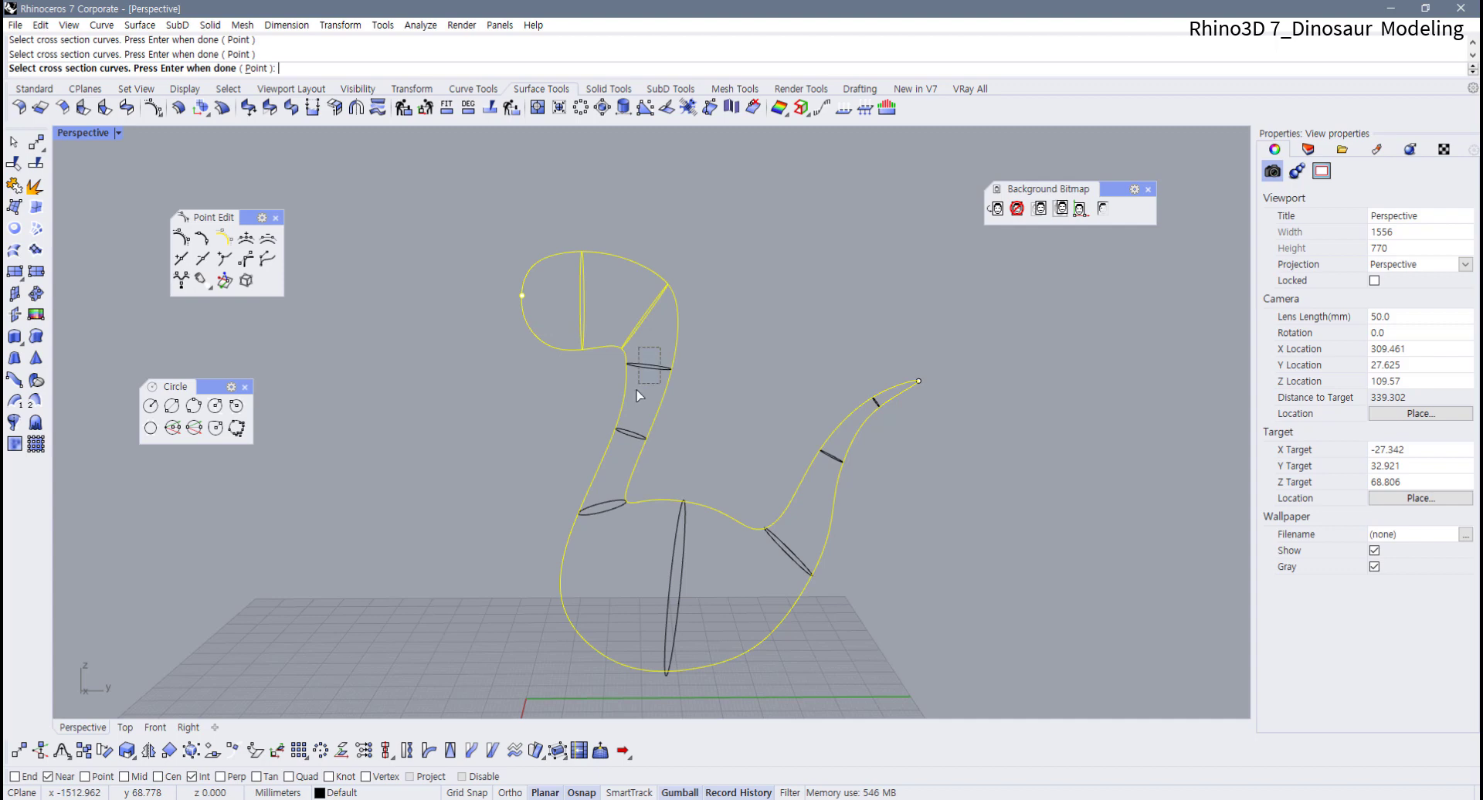
pyautogui.click(679, 551)
pyautogui.click(843, 458)
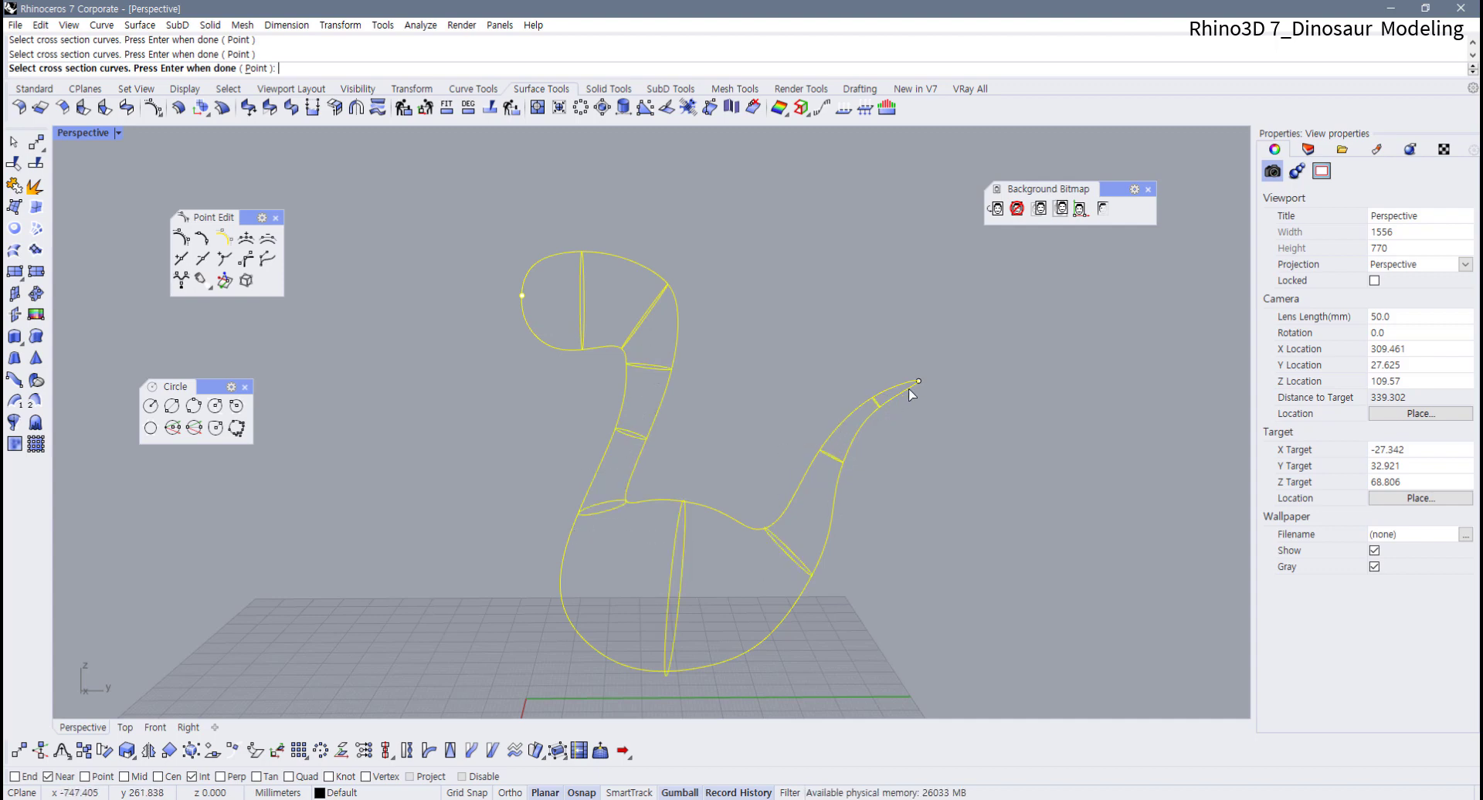
pyautogui.press('Return')
# Move the seam points of the two neck circles to their intersections with the upper body outline
pyautogui.moveTo(784, 455); pyautogui.dragTo(379, 337, button='right')
pyautogui.scroll(3, 553, 443)
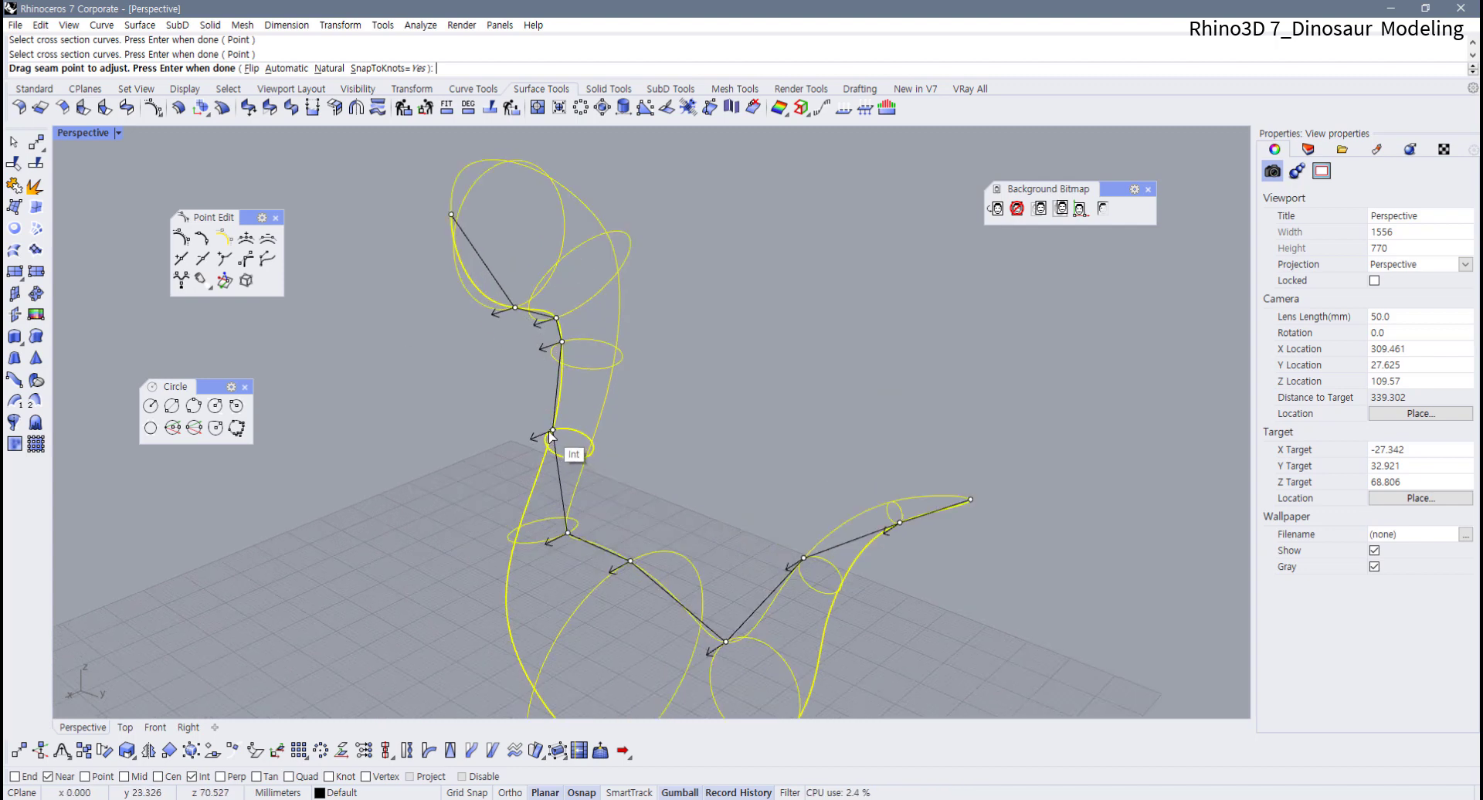
pyautogui.moveTo(551, 431); pyautogui.dragTo(593, 461)
pyautogui.click(595, 462)
pyautogui.moveTo(595, 461); pyautogui.dragTo(598, 359, button='right')
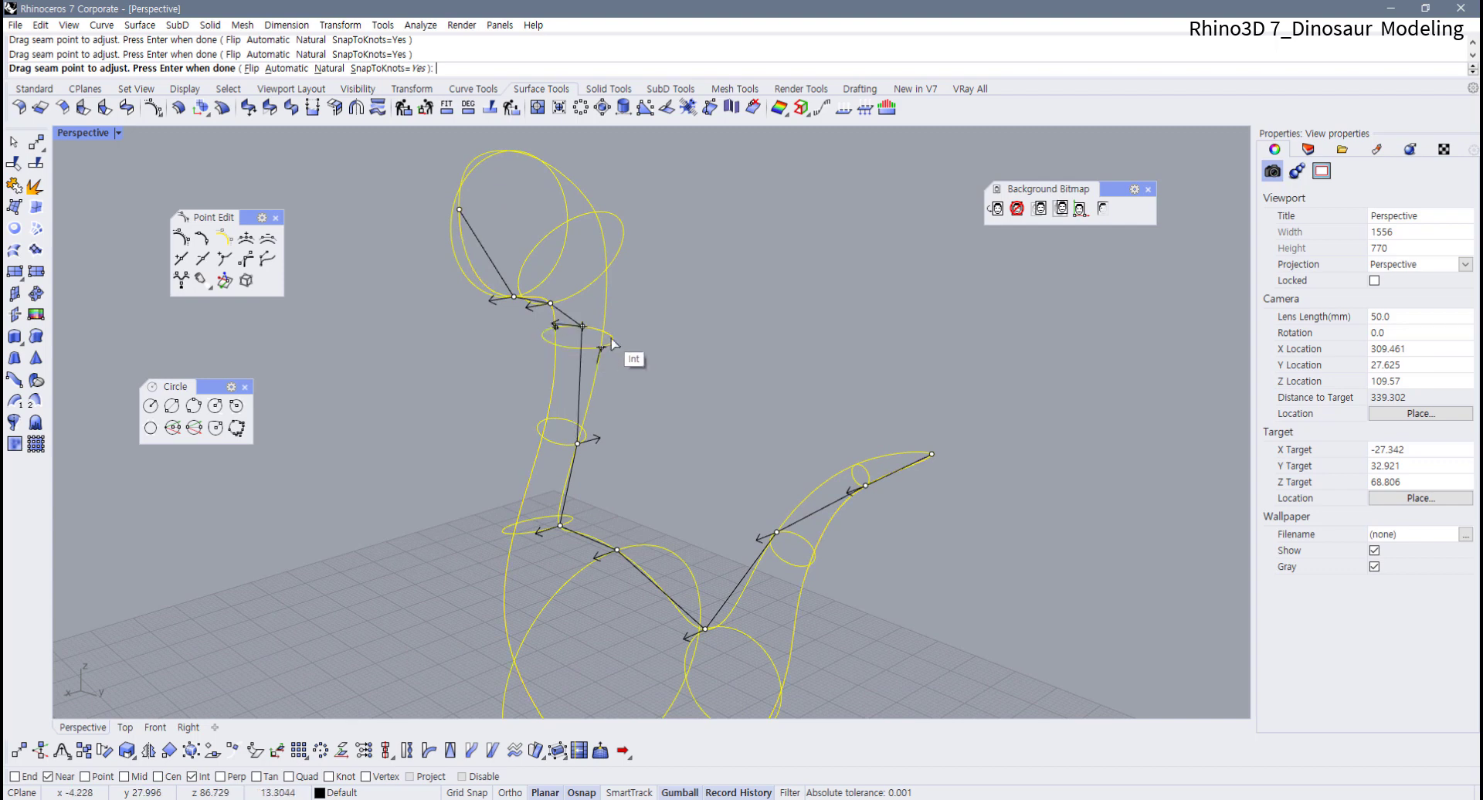
pyautogui.moveTo(611, 339); pyautogui.dragTo(604, 348)
# Move the seam points of both head circles and the circle nearest the tail tip onto the upper body outline
pyautogui.moveTo(551, 304); pyautogui.dragTo(600, 213)
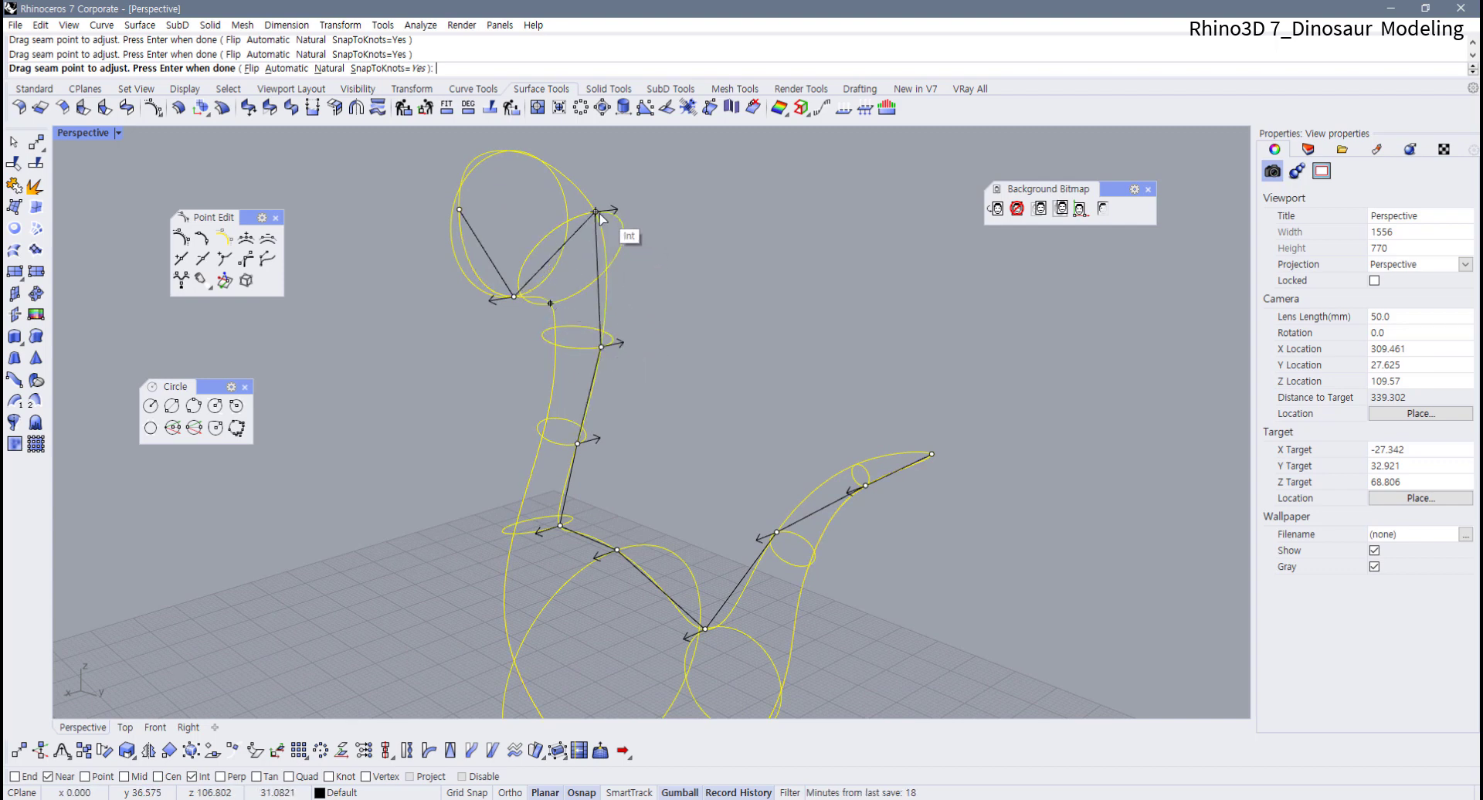
pyautogui.moveTo(514, 296); pyautogui.dragTo(510, 155)
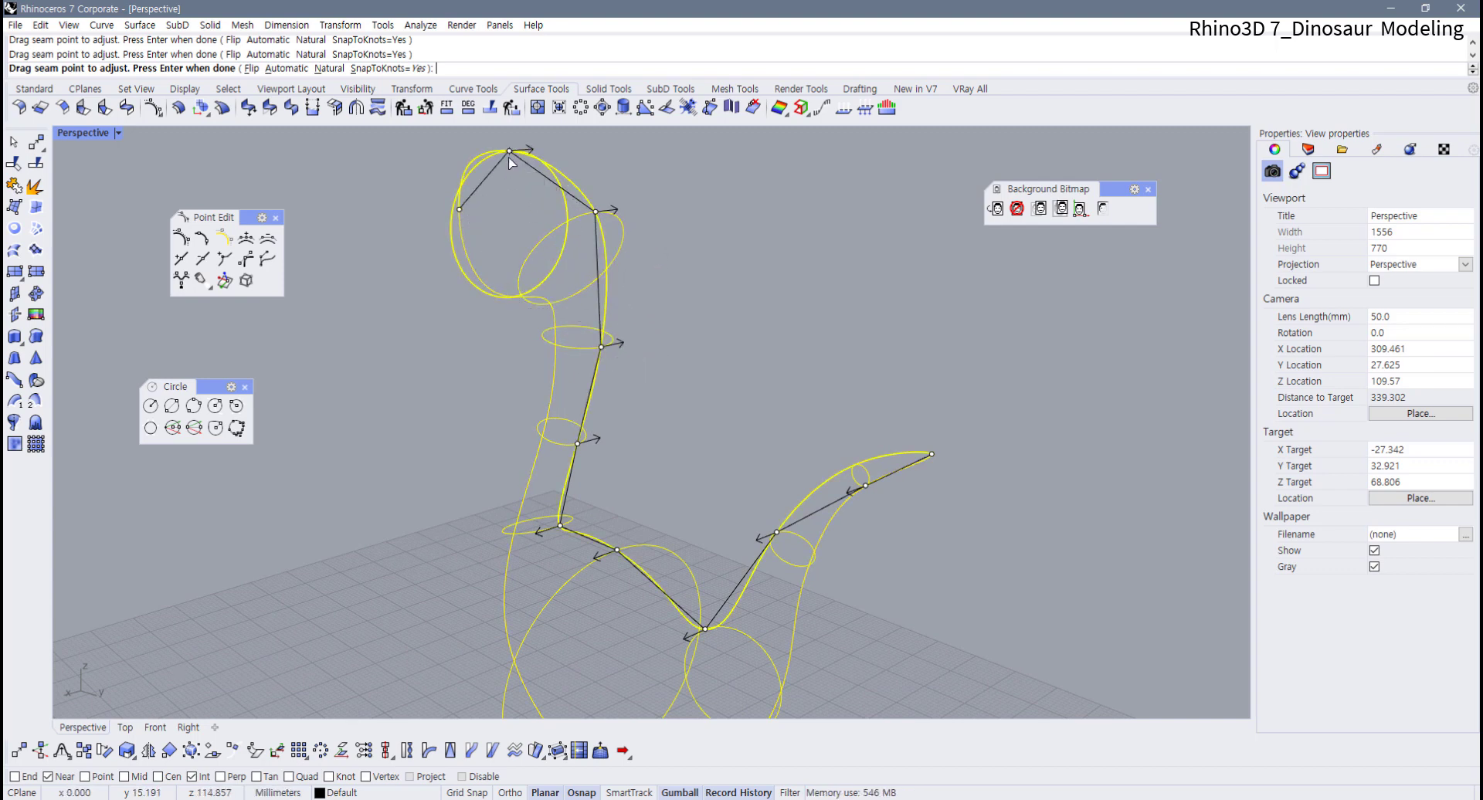
pyautogui.moveTo(866, 486); pyautogui.dragTo(857, 466)
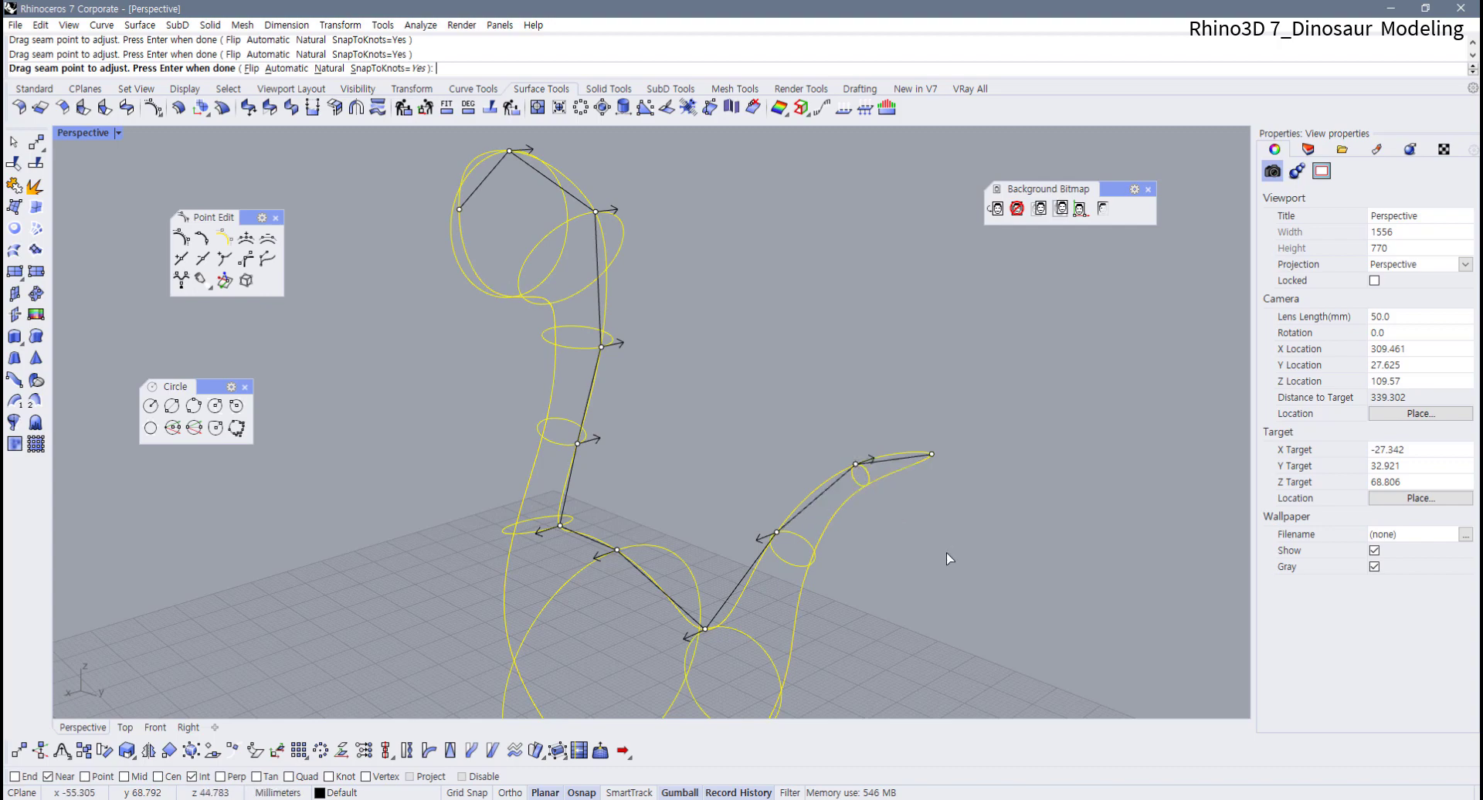
# Flip the seam directions of the two neck circles so they match the body circles
pyautogui.moveTo(949, 558); pyautogui.dragTo(506, 421, button='right')
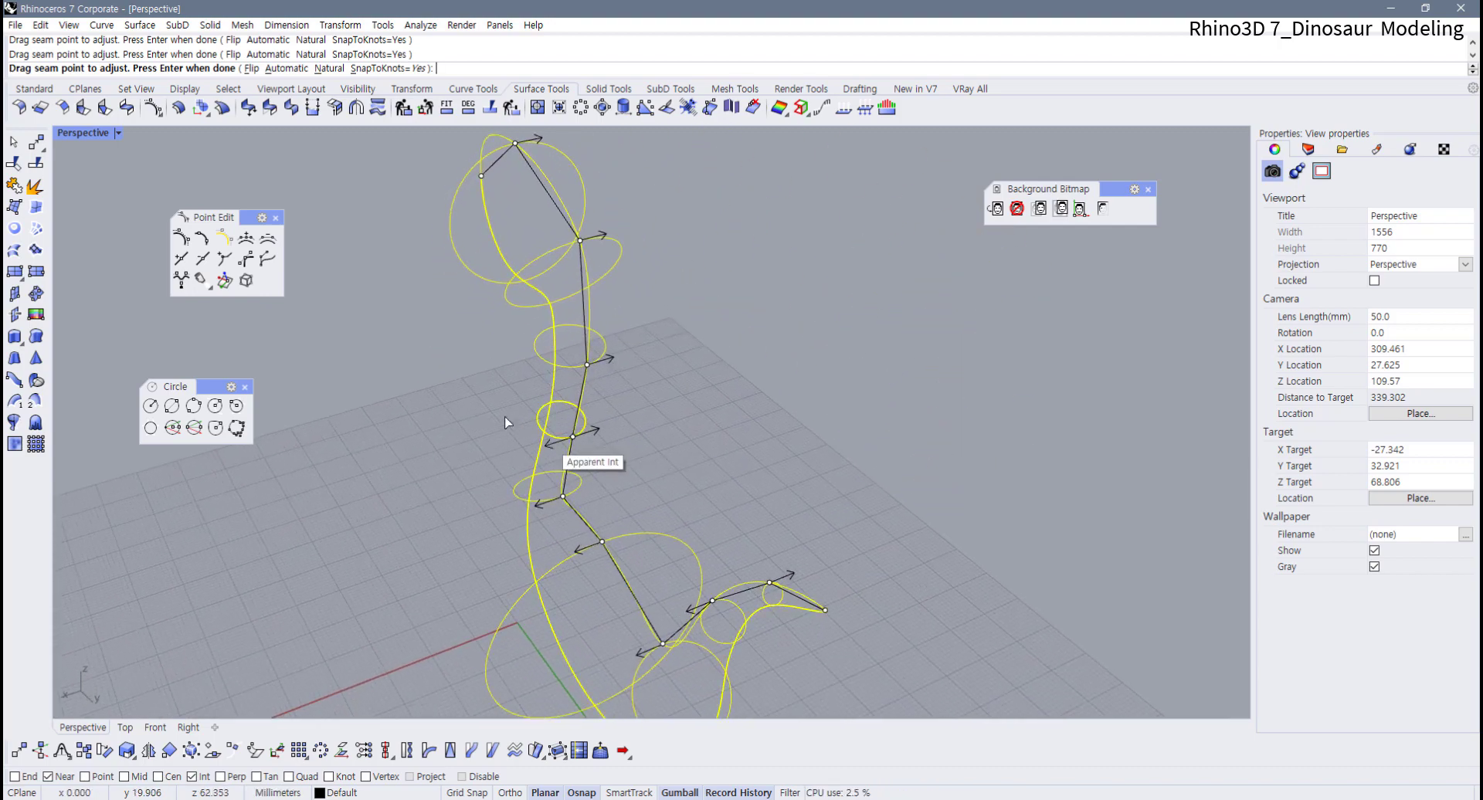
pyautogui.click(257, 70)
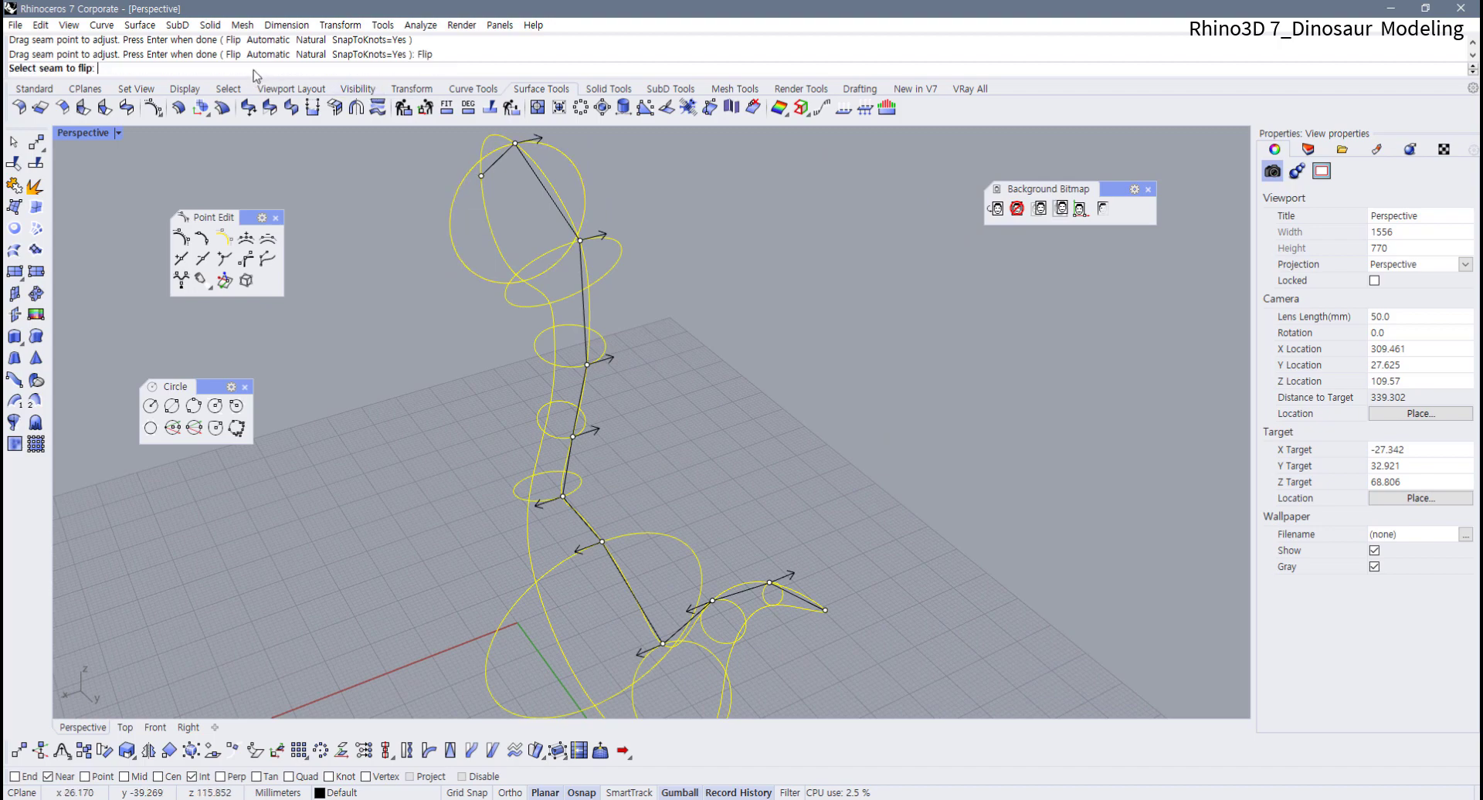
pyautogui.click(579, 427)
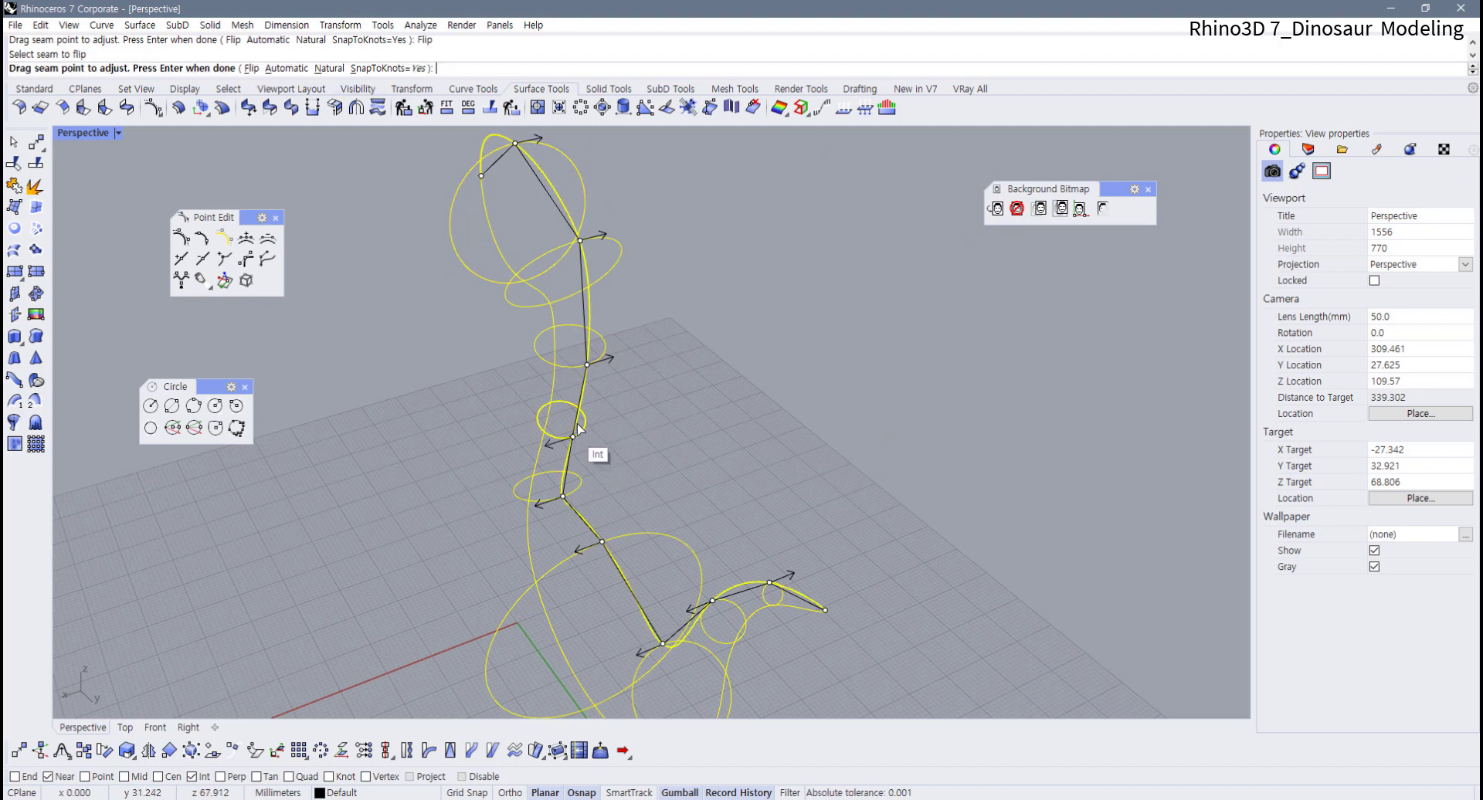
pyautogui.write('f')
pyautogui.press('Return')
pyautogui.click(585, 371)
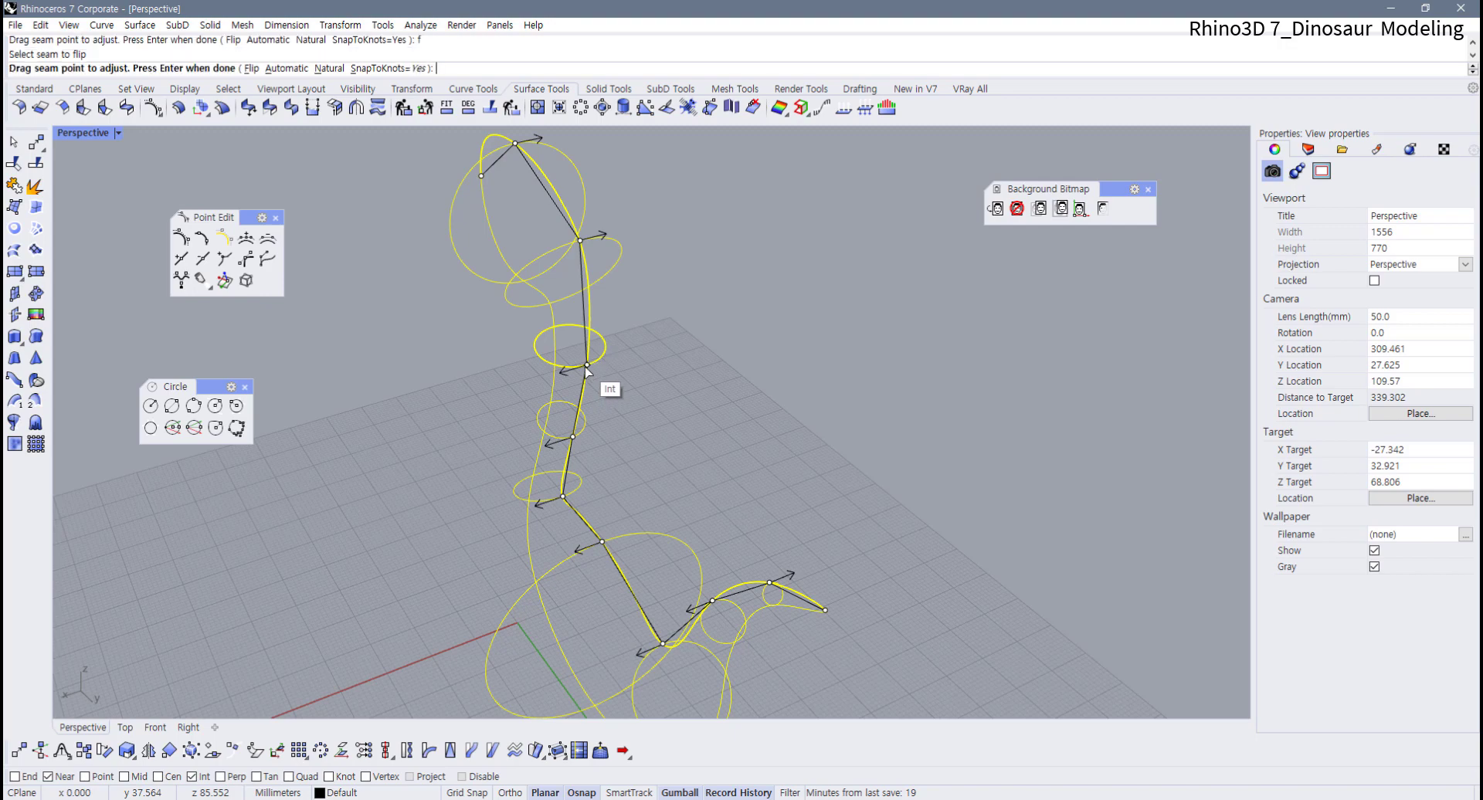
# Flip the seam directions of both head circles to match the neck circles
pyautogui.write('f')
pyautogui.press('Return')
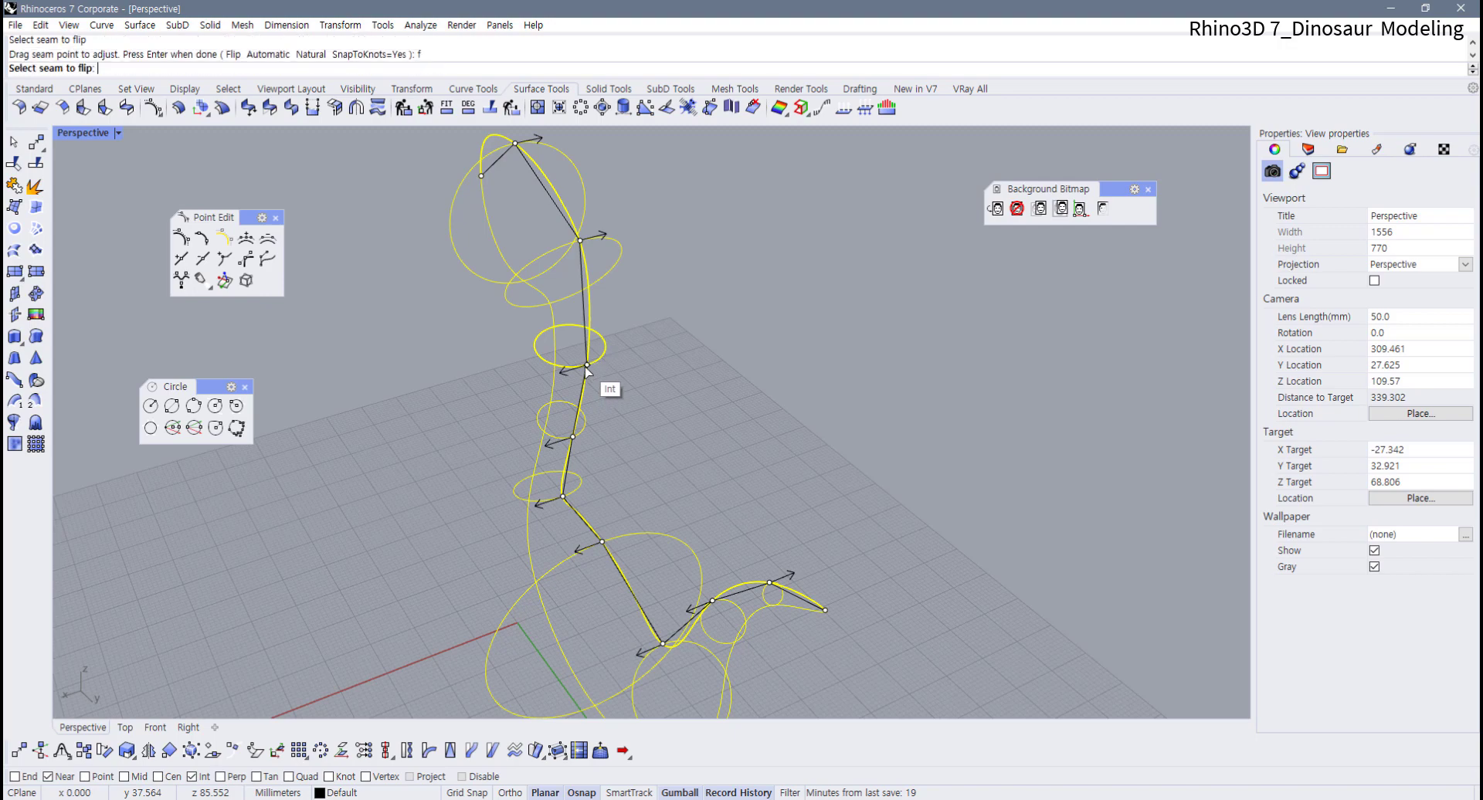
pyautogui.click(582, 245)
pyautogui.write('f')
pyautogui.press('Return')
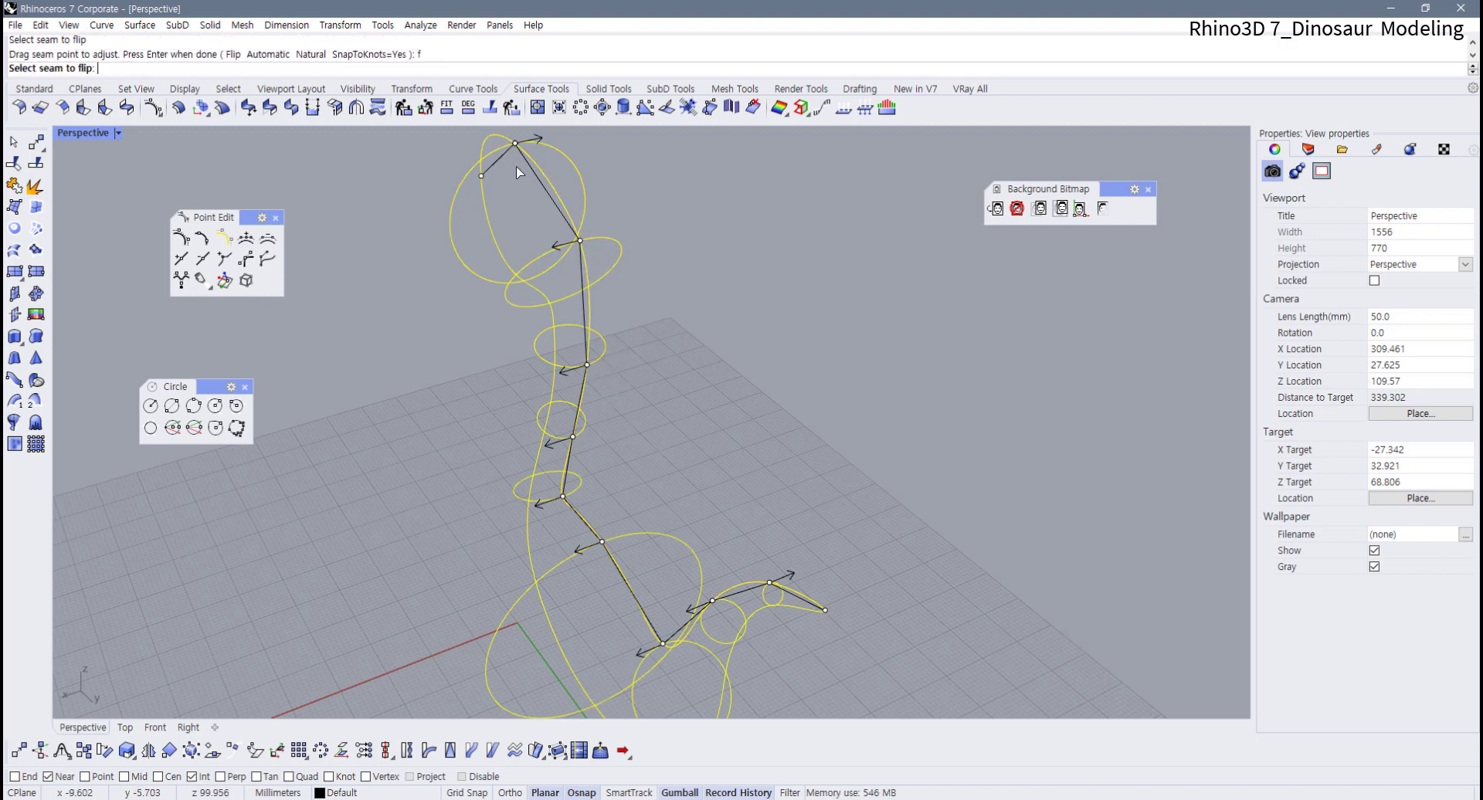
pyautogui.click(516, 146)
# Flip the seam direction of the circle nearest the tail tip to match the other circles
pyautogui.moveTo(775, 308); pyautogui.dragTo(750, 351, button='right')
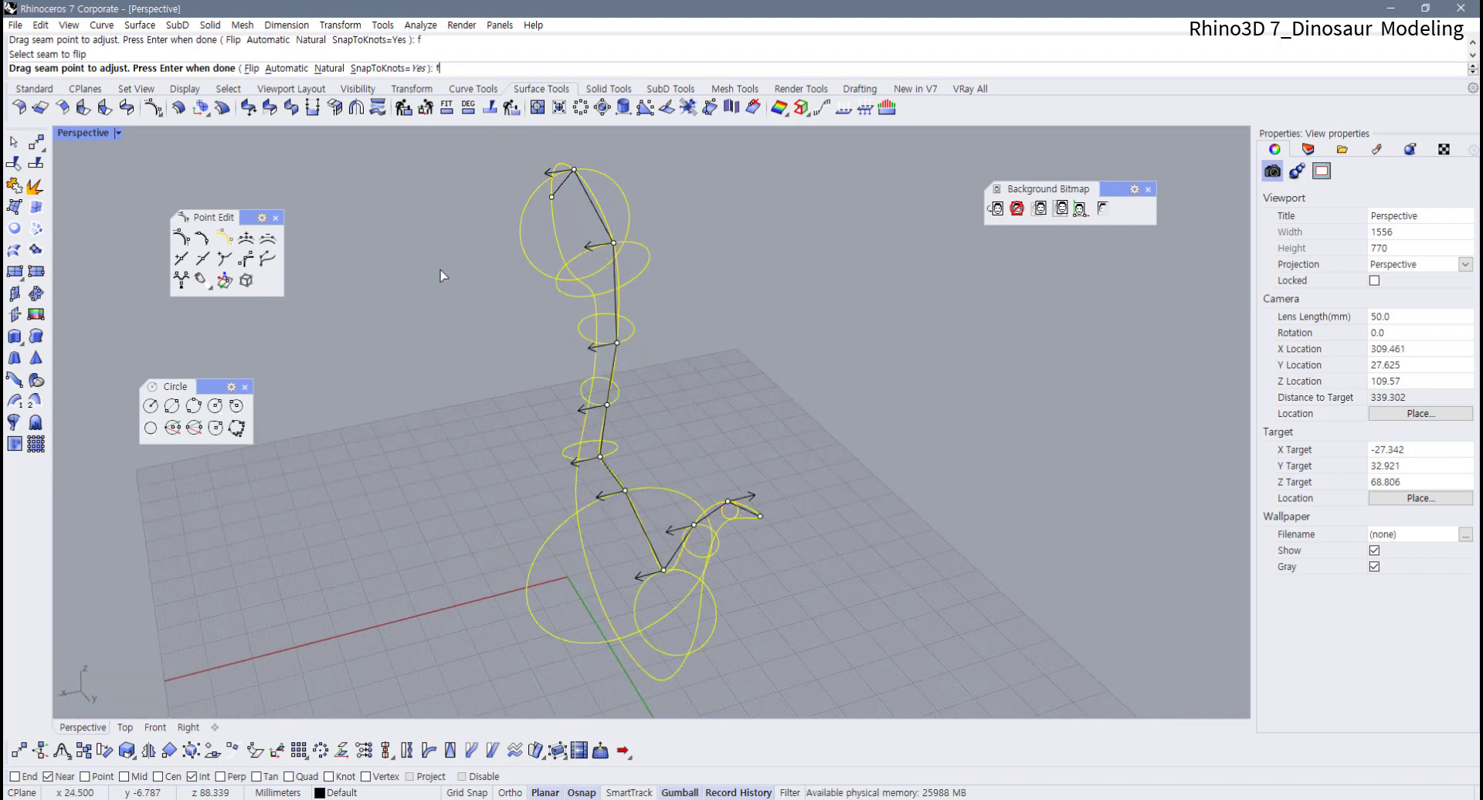
pyautogui.press('Return')
pyautogui.click(730, 510)
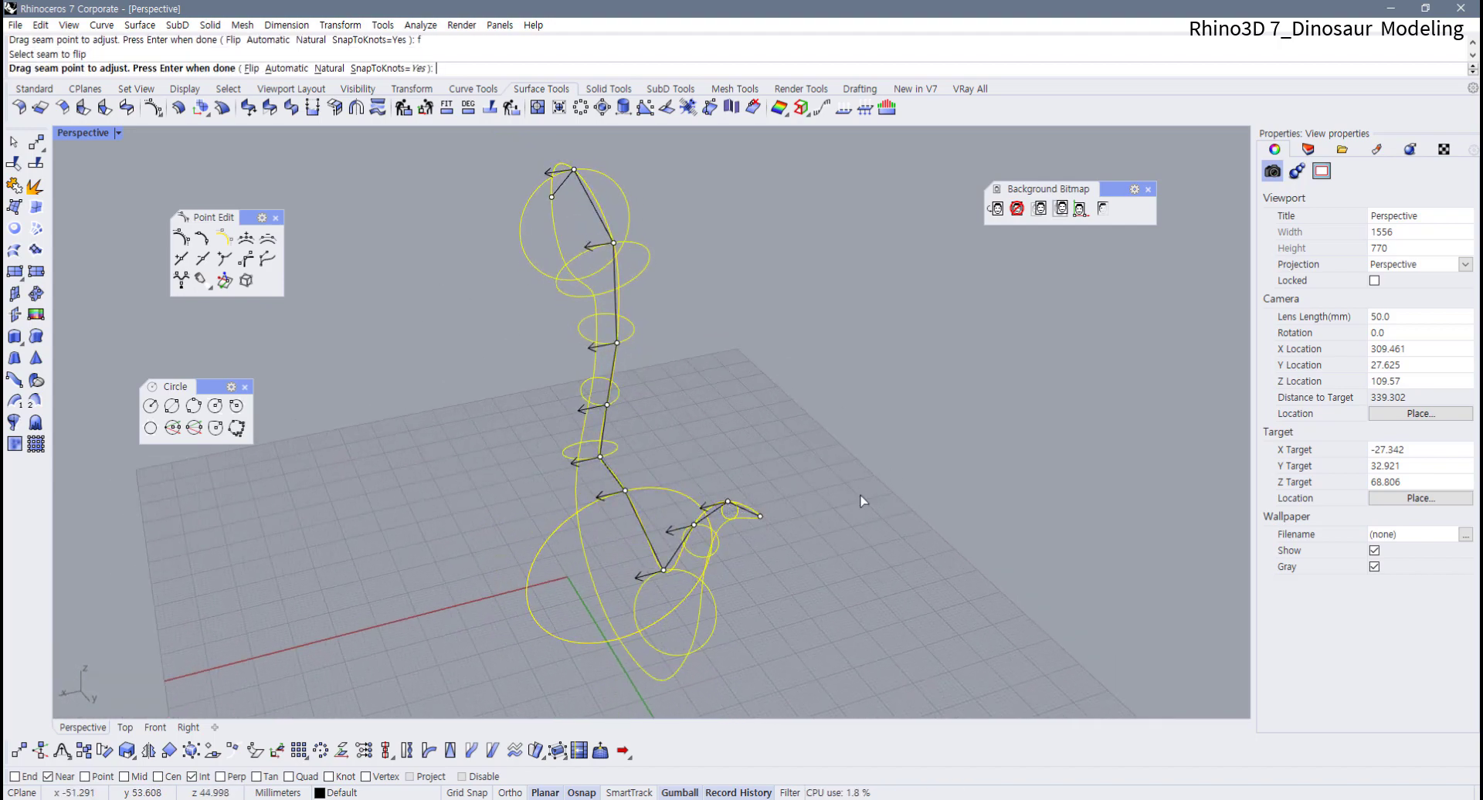
# Accept the aligned seams and create the two-rail sweep with unchanged cross sections and refit rails
pyautogui.moveTo(854, 503); pyautogui.dragTo(983, 447, button='right')
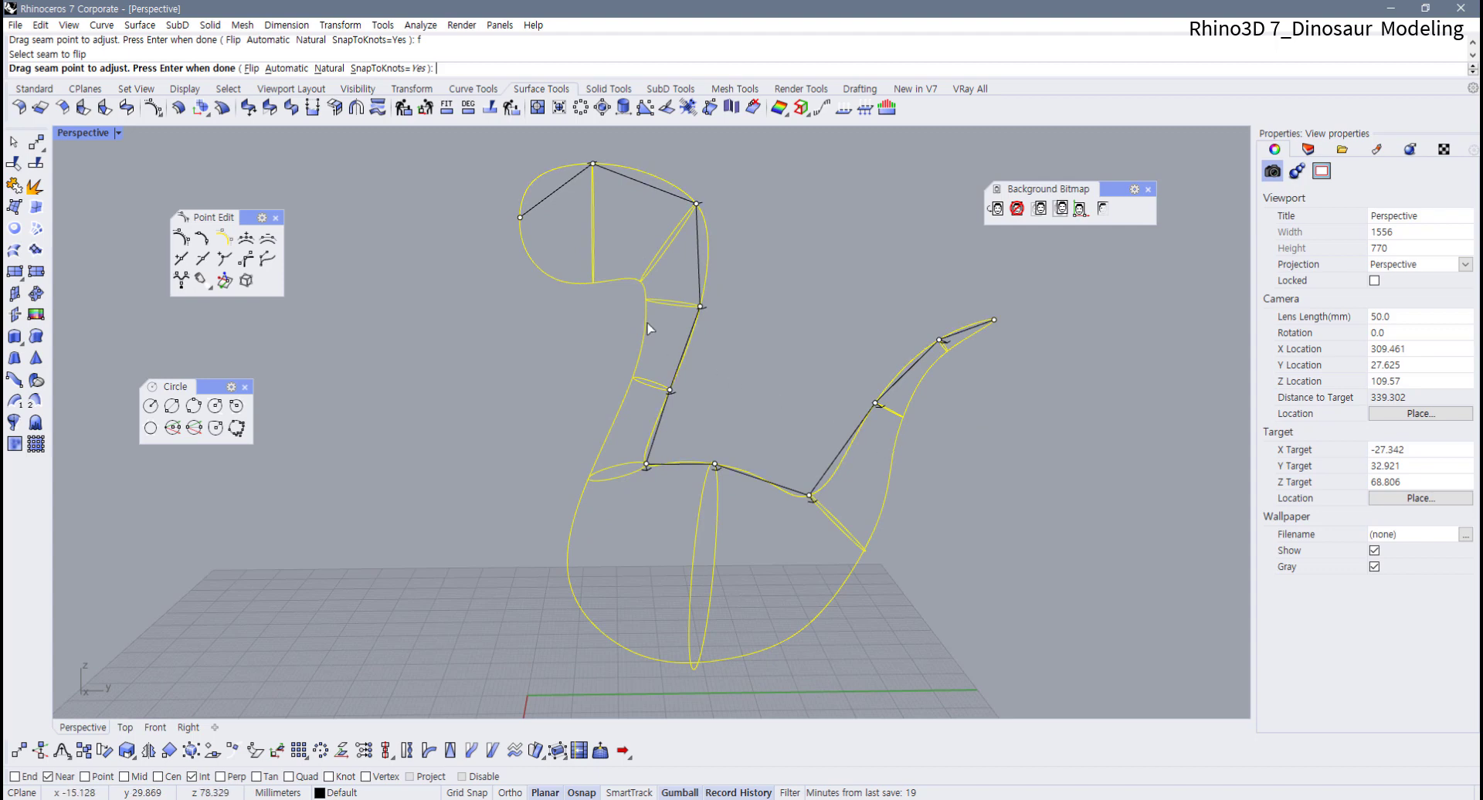
pyautogui.moveTo(715, 414); pyautogui.dragTo(683, 456, button='right')
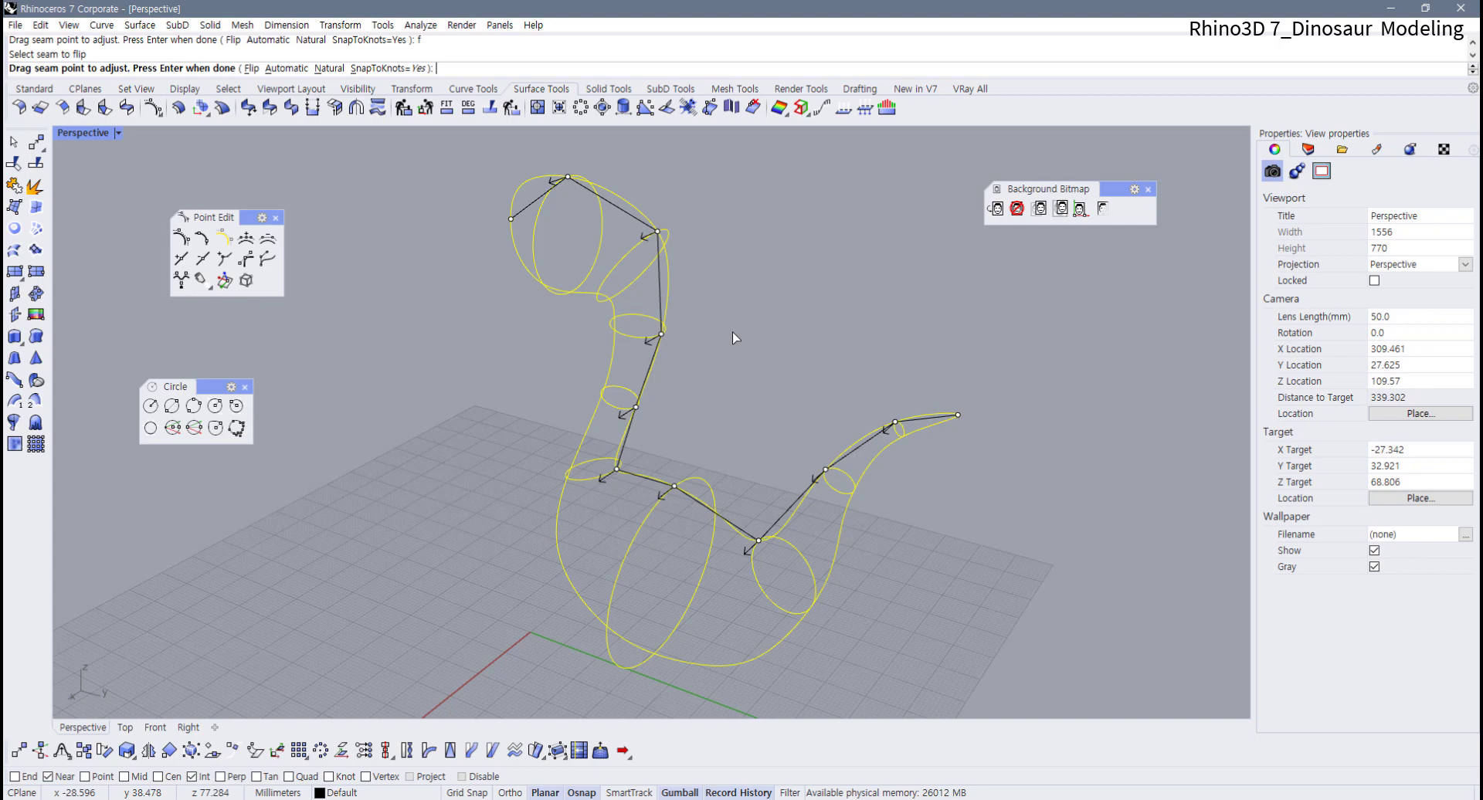
pyautogui.press('Return')
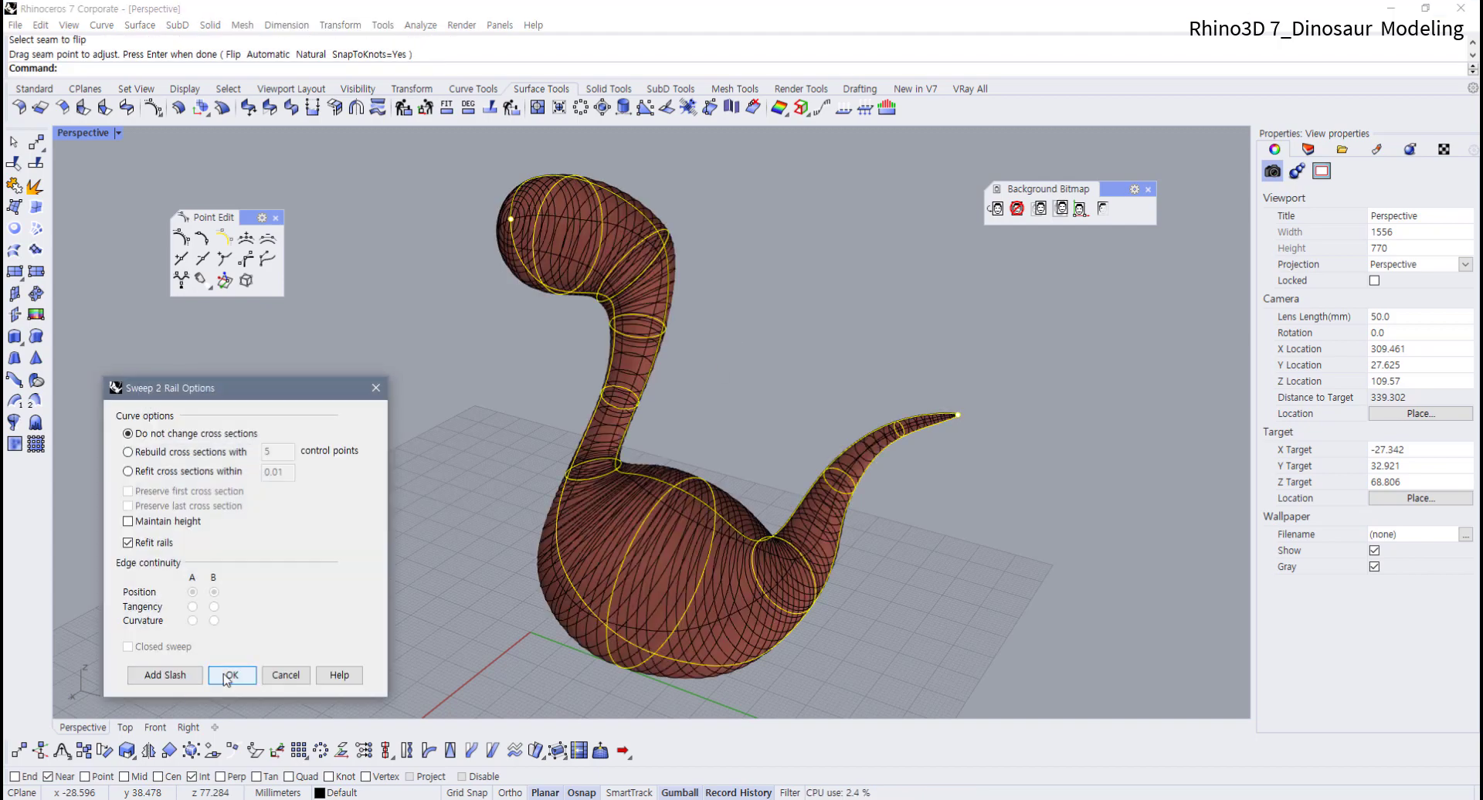
pyautogui.click(229, 676)
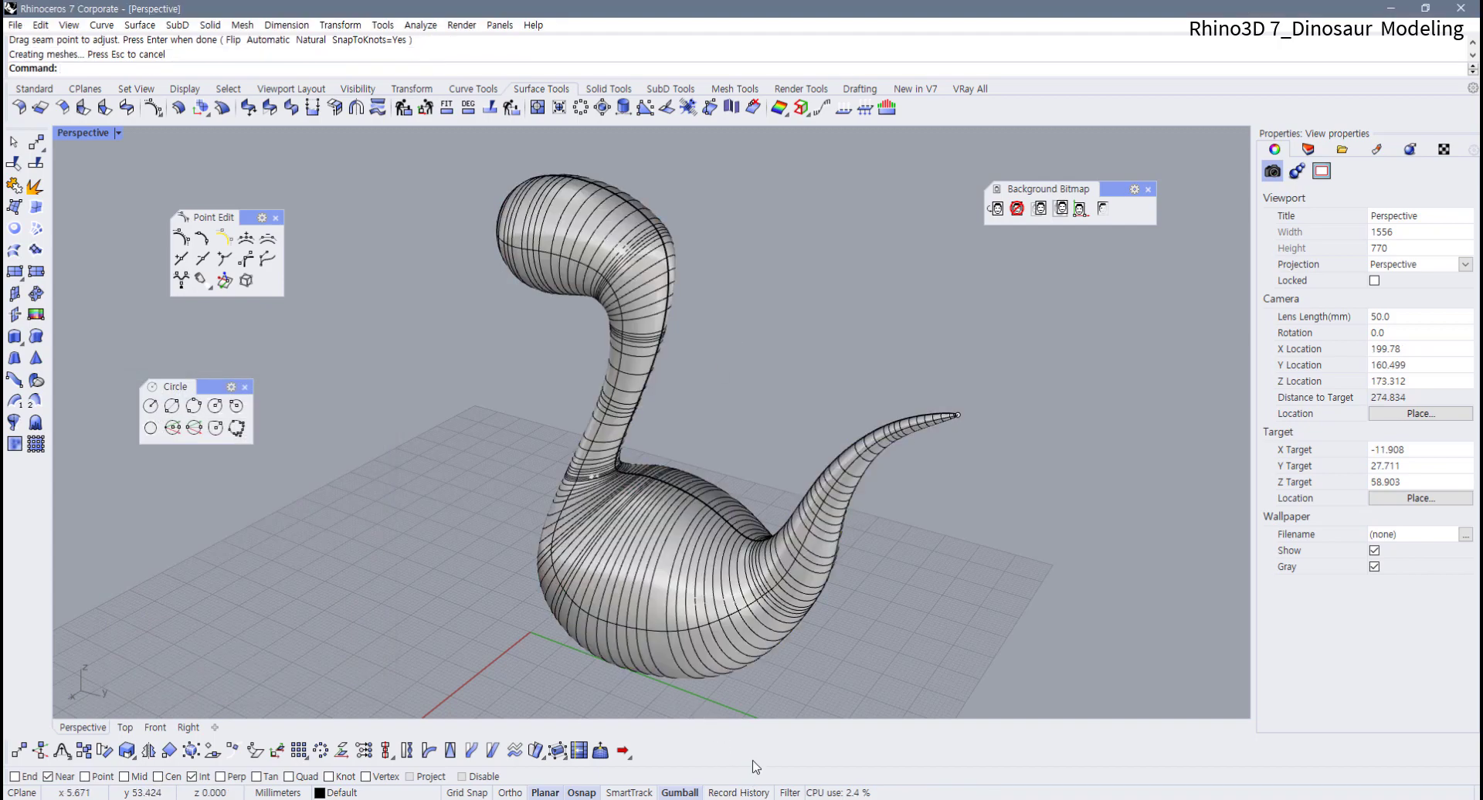
# Try the X-Ray display mode in the Perspective view, then set it to Ghosted
pyautogui.moveTo(678, 620); pyautogui.dragTo(632, 497, button='right')
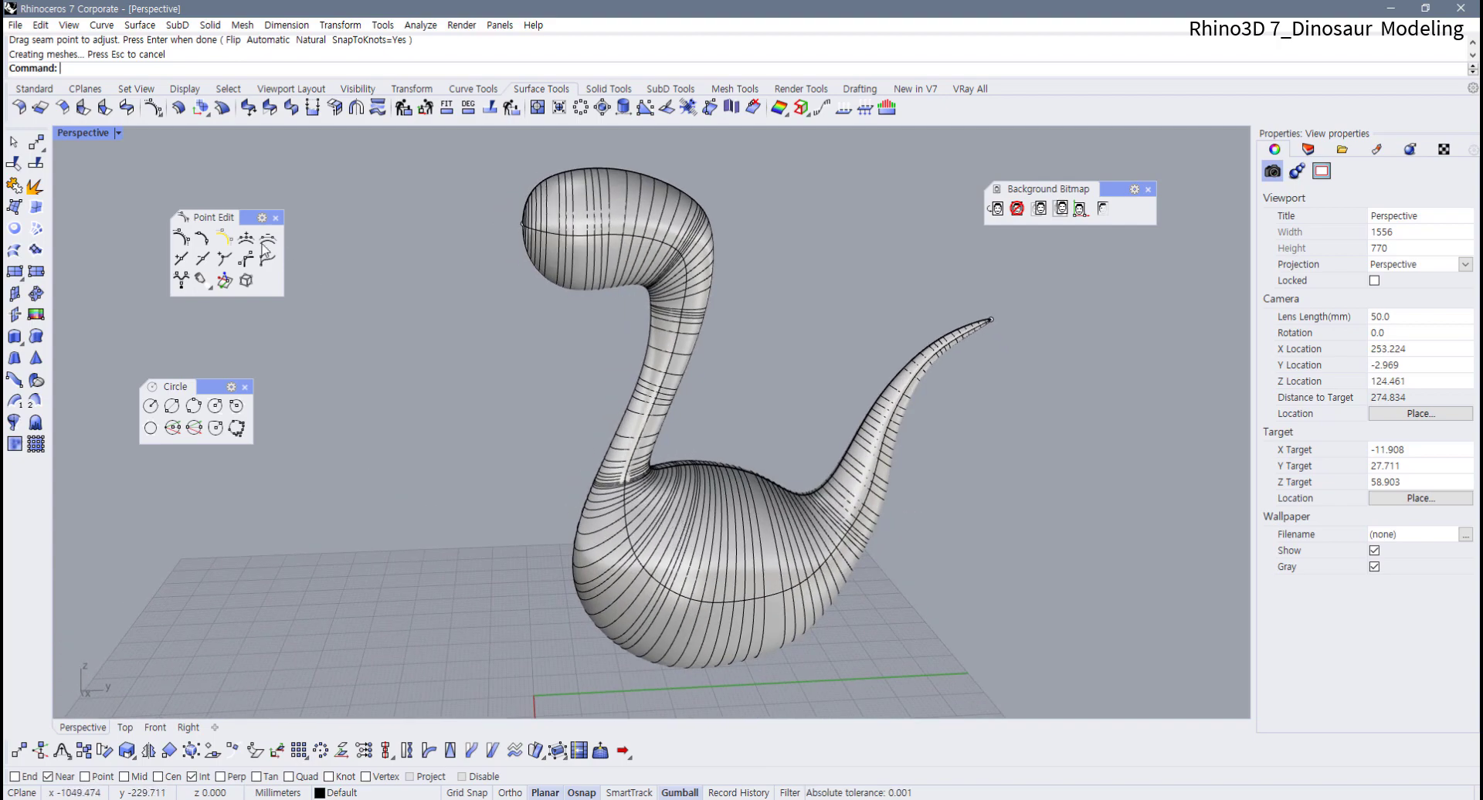
pyautogui.click(118, 134)
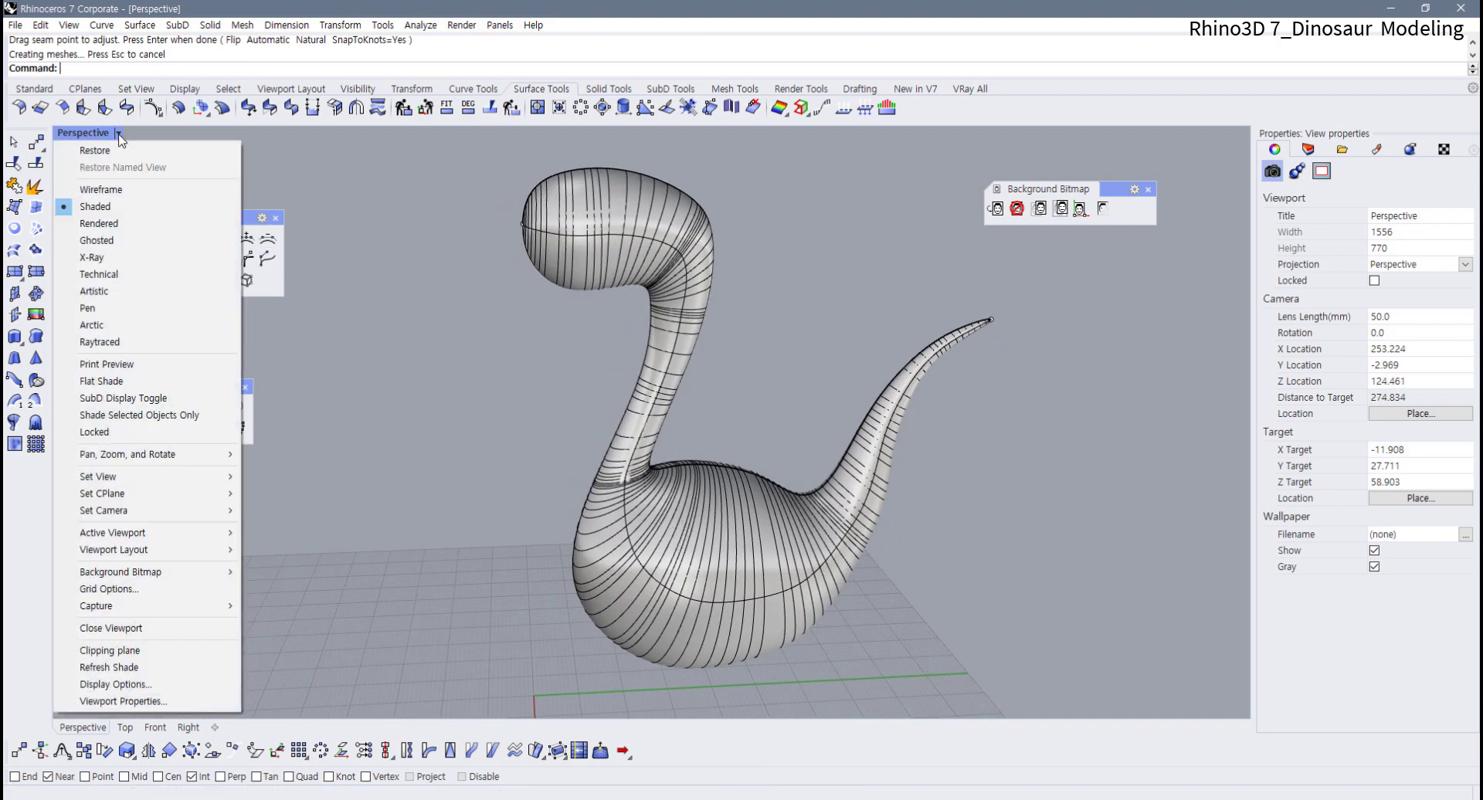
pyautogui.click(100, 257)
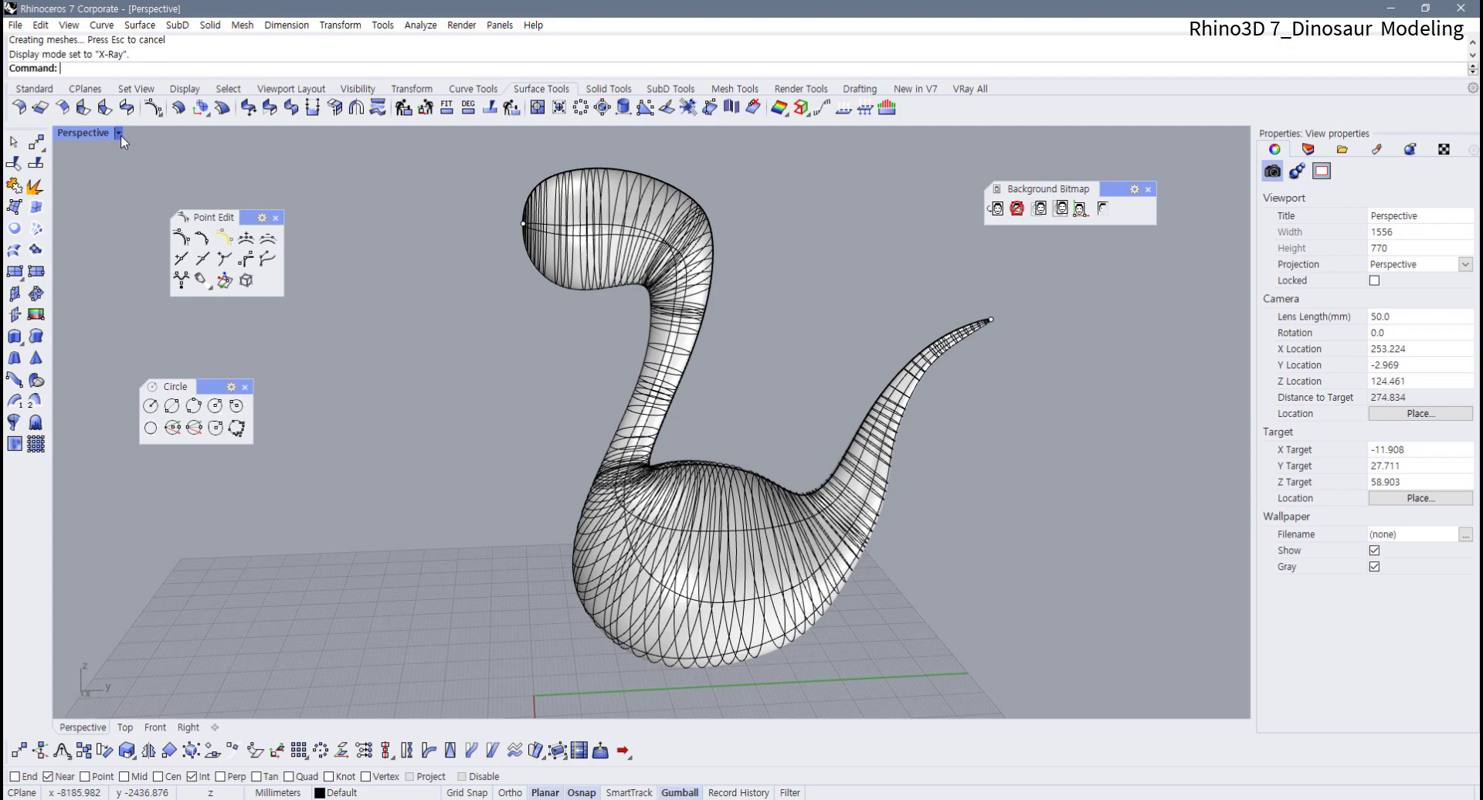
pyautogui.click(119, 133)
pyautogui.click(100, 240)
pyautogui.moveTo(572, 298); pyautogui.dragTo(623, 294, button='right')
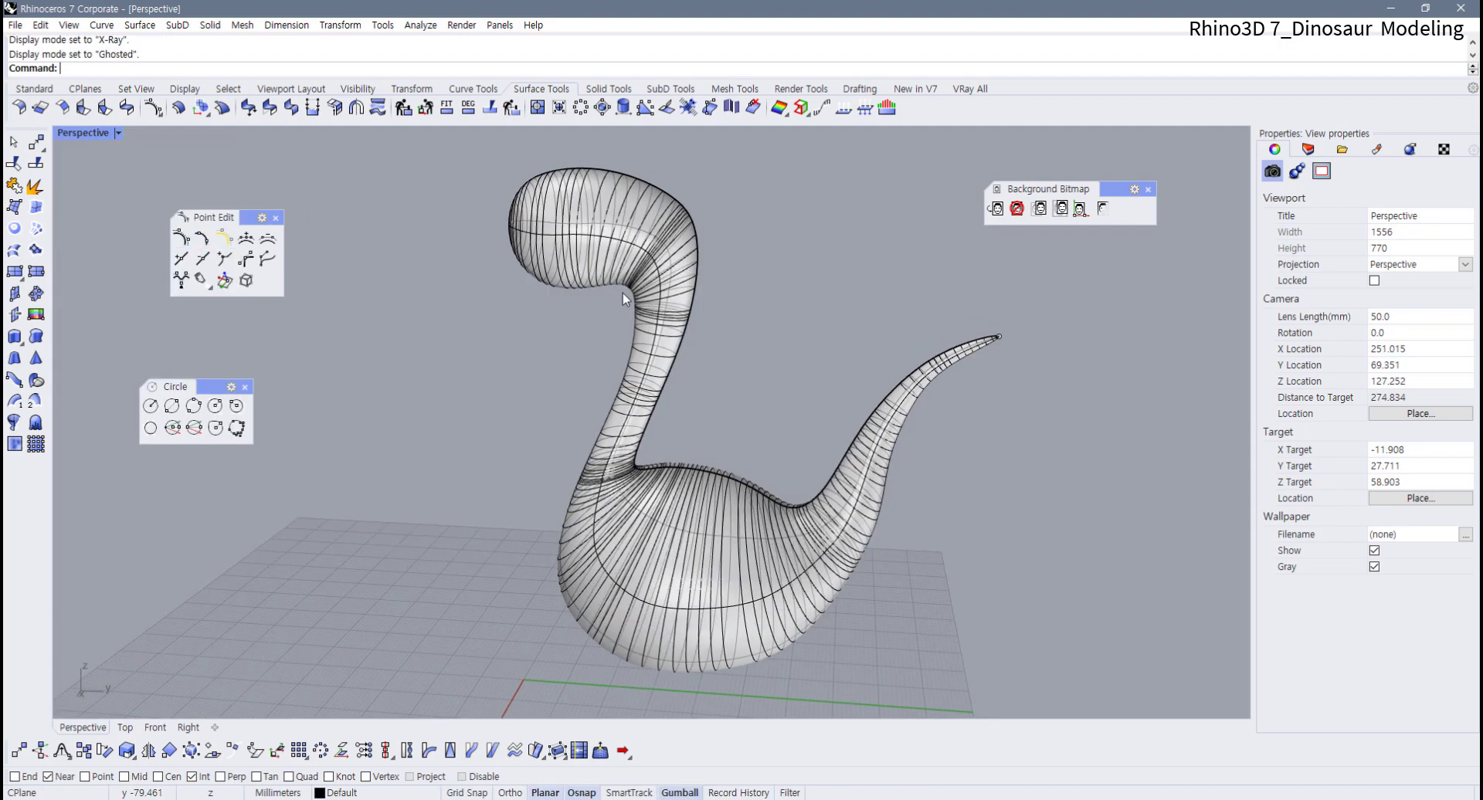
# Select the neck circle just below the head, try scaling it, and undo the scaling
pyautogui.moveTo(623, 293); pyautogui.dragTo(804, 150)
pyautogui.click(748, 294)
pyautogui.moveTo(564, 363); pyautogui.dragTo(758, 289)
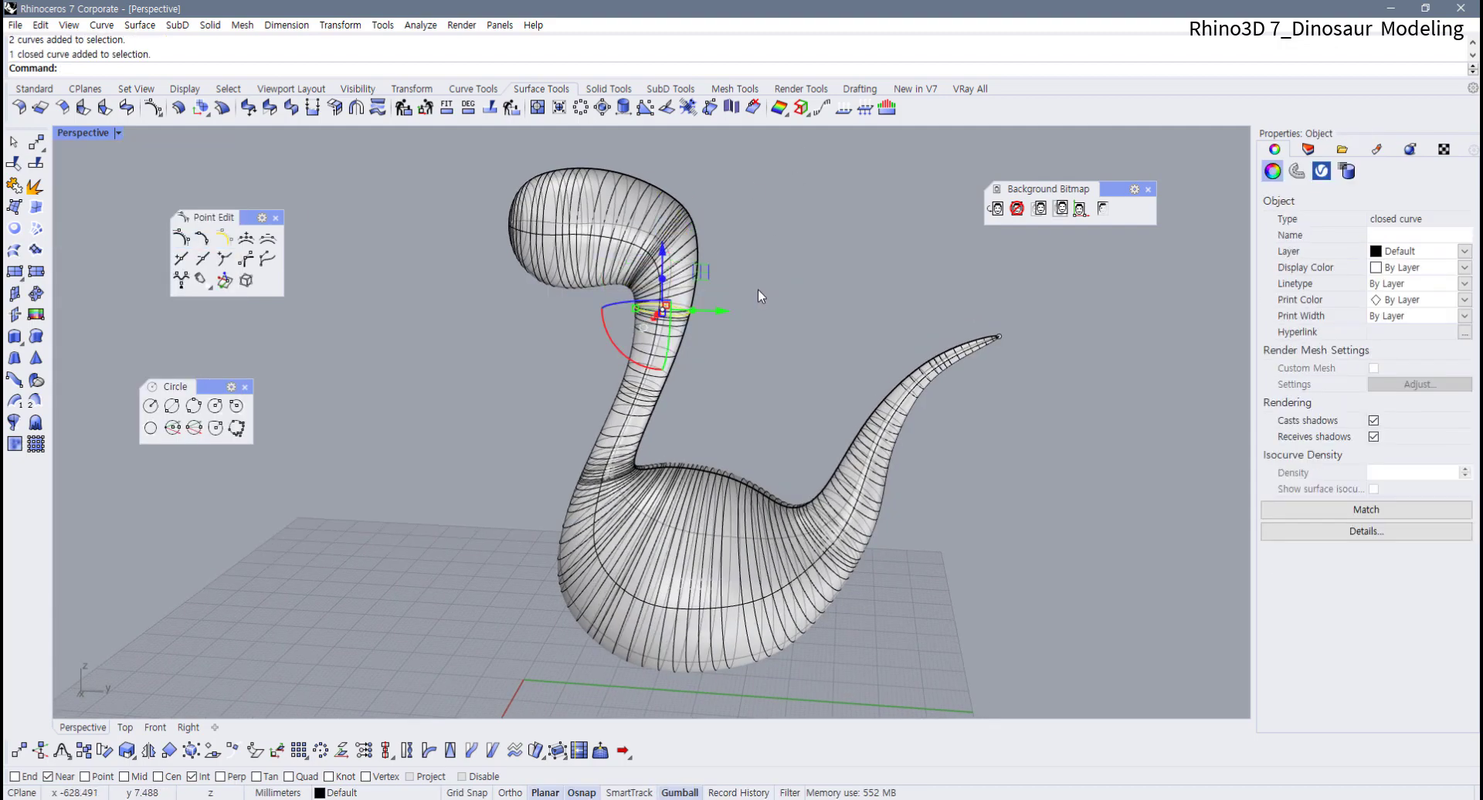
pyautogui.moveTo(758, 289); pyautogui.dragTo(578, 324, button='right')
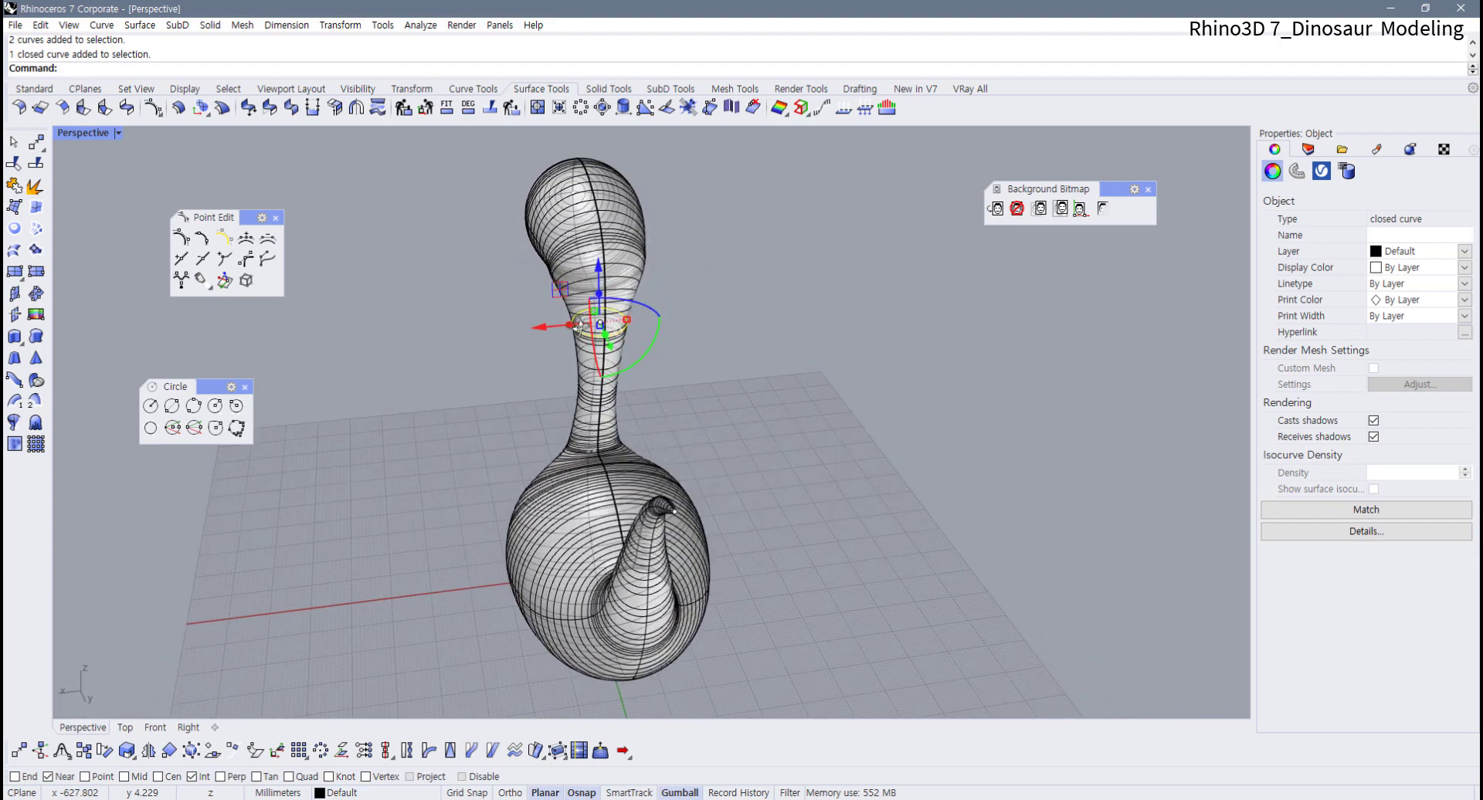
pyautogui.scroll(3, 579, 327)
pyautogui.moveTo(654, 318); pyautogui.dragTo(646, 325)
pyautogui.hotkey('ctrl', 'z')
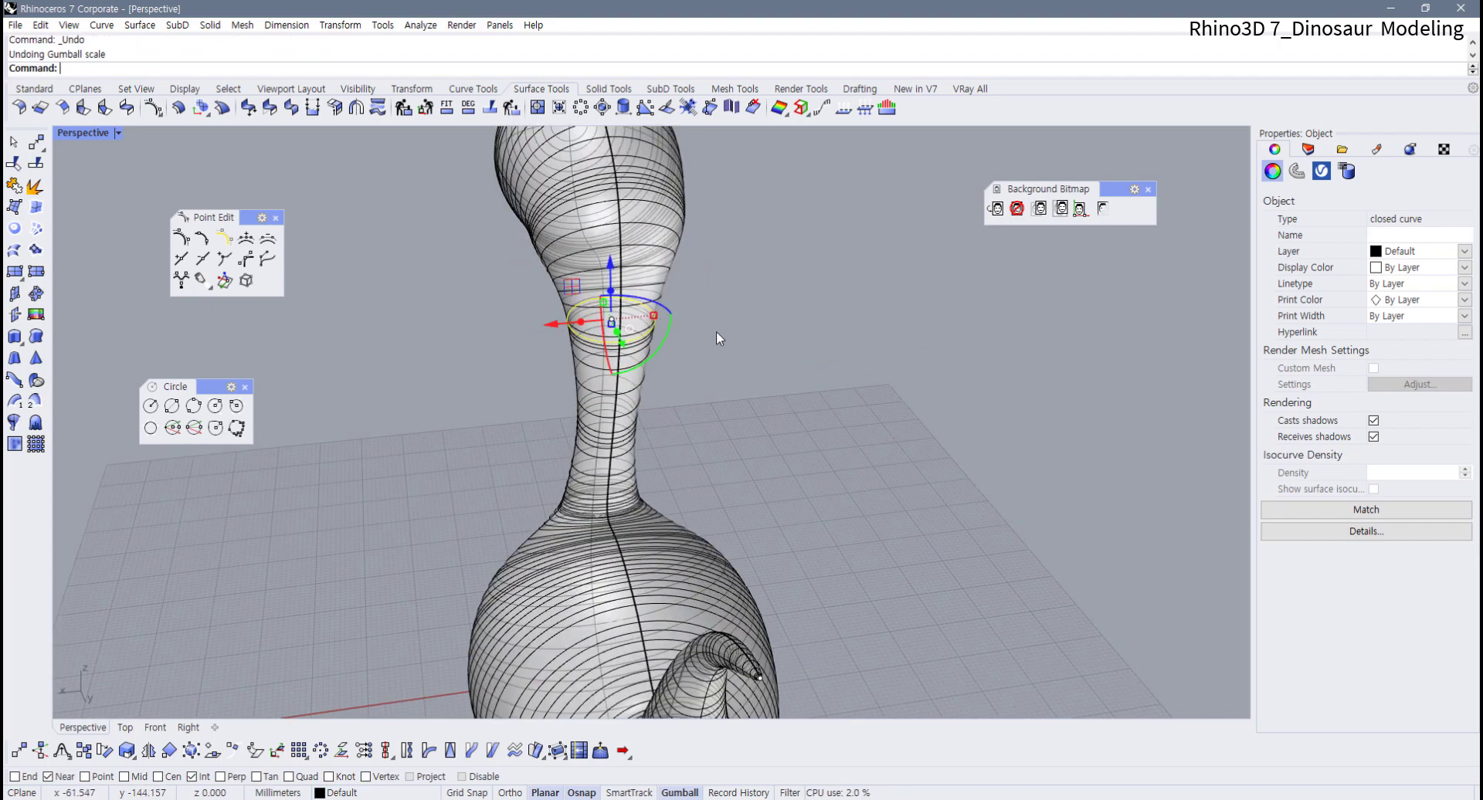
# Try scaling the circle at the base of the neck to reshape the swept body, and undo it
pyautogui.press('Escape')
pyautogui.moveTo(704, 278); pyautogui.dragTo(645, 319)
pyautogui.moveTo(730, 350); pyautogui.dragTo(519, 421, button='right')
pyautogui.hotkey('ctrl', 'z')
pyautogui.moveTo(703, 608); pyautogui.dragTo(699, 513, button='right')
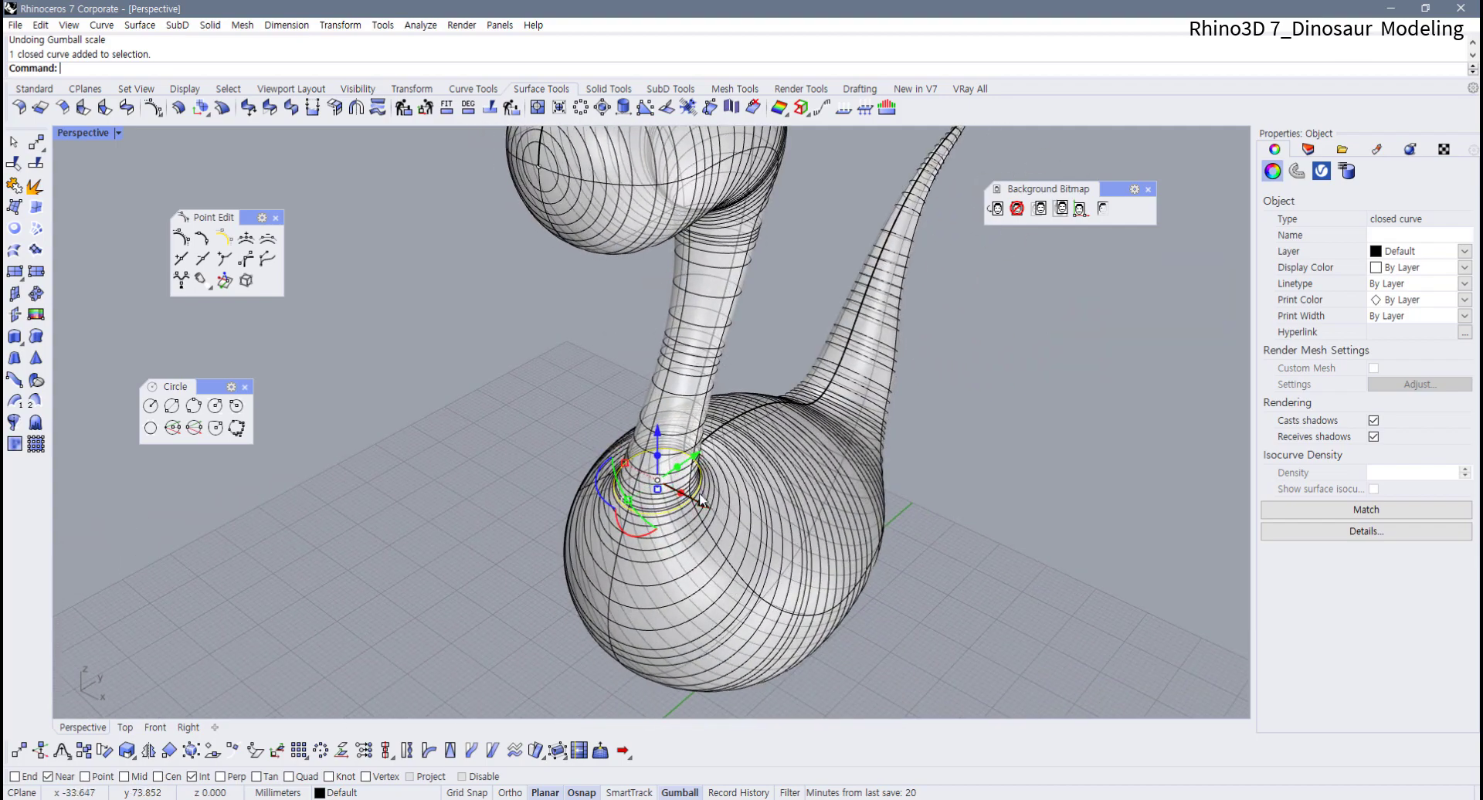
pyautogui.scroll(4, 699, 513)
pyautogui.moveTo(595, 462); pyautogui.dragTo(600, 465)
pyautogui.moveTo(638, 480); pyautogui.dragTo(479, 429, button='right')
pyautogui.hotkey('ctrl', 'z')
# Select the circle at the base of the tail, try scaling it twice, and undo each attempt
pyautogui.scroll(-4, 541, 445)
pyautogui.keyDown('shift'); pyautogui.moveTo(790, 468); pyautogui.dragTo(605, 400, button='right'); pyautogui.keyUp('shift')
pyautogui.moveTo(576, 335); pyautogui.dragTo(442, 662)
pyautogui.click(646, 362)
pyautogui.moveTo(646, 361); pyautogui.dragTo(837, 543)
pyautogui.moveTo(837, 544); pyautogui.dragTo(656, 488, button='right')
pyautogui.moveTo(650, 469); pyautogui.dragTo(658, 476)
pyautogui.hotkey('ctrl', 'z')
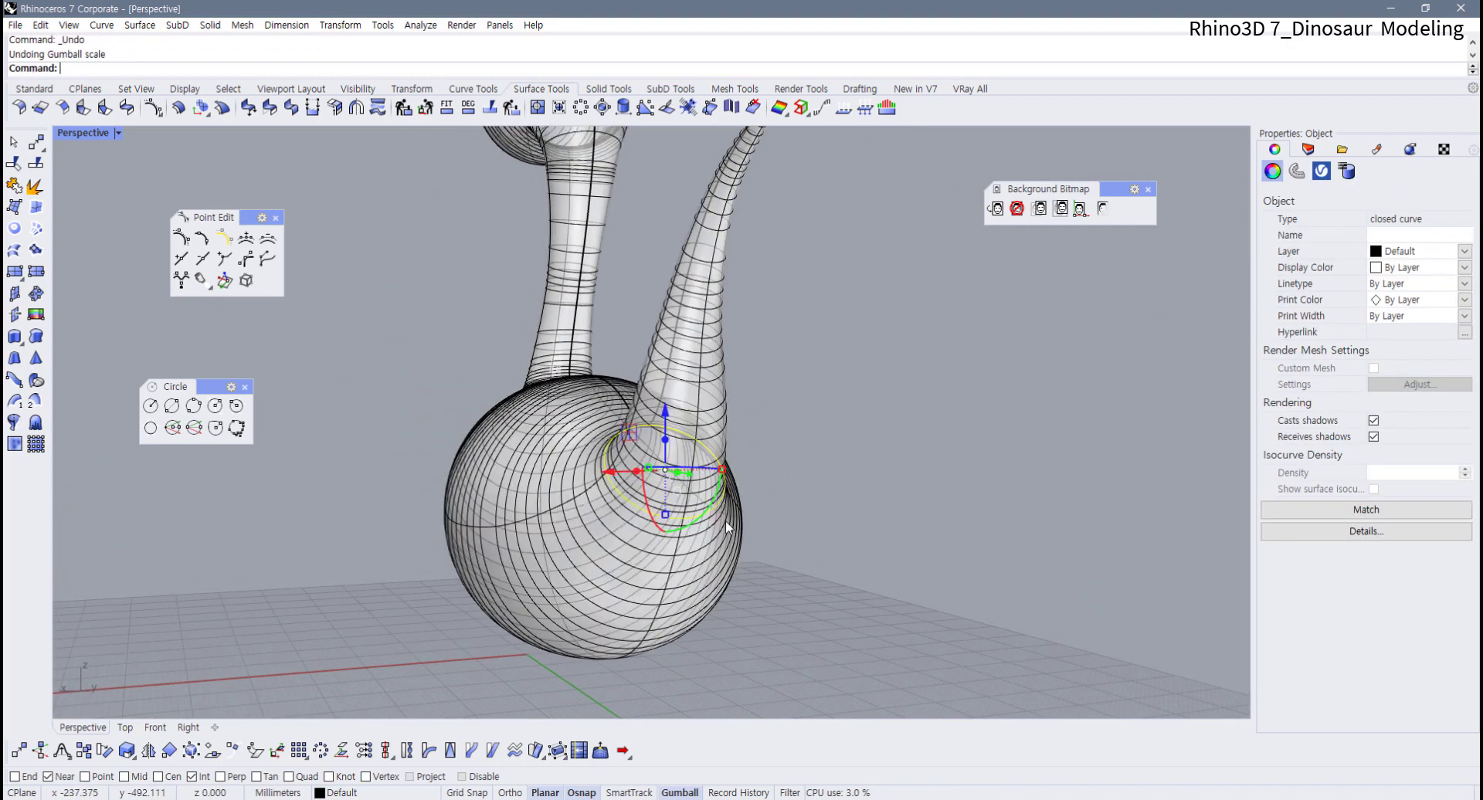
pyautogui.moveTo(658, 476); pyautogui.dragTo(690, 454, button='right')
pyautogui.moveTo(690, 454); pyautogui.dragTo(683, 451)
pyautogui.hotkey('ctrl', 'z')
pyautogui.moveTo(687, 454); pyautogui.dragTo(952, 515, button='right')
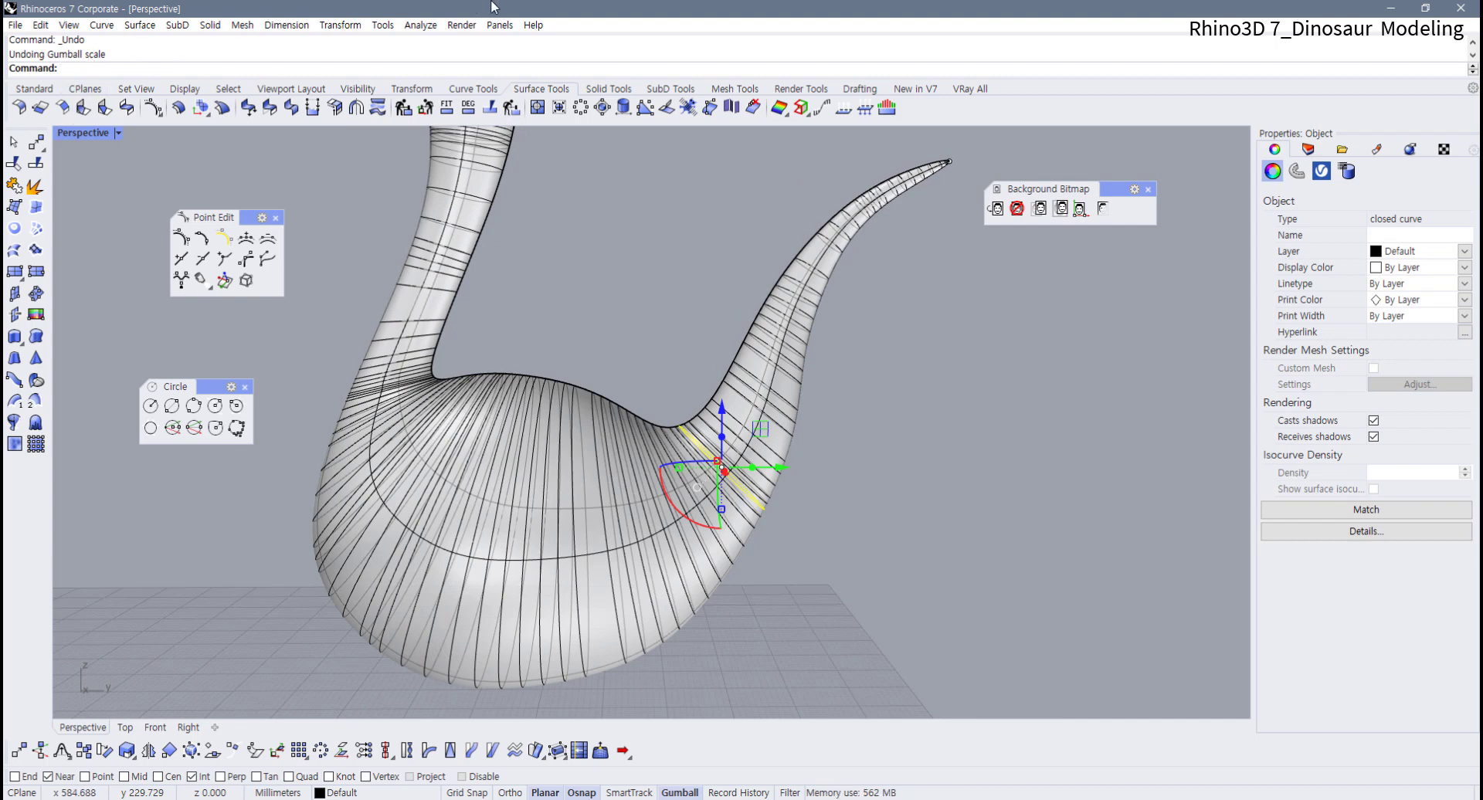
# Try narrowing the upper neck circle so the sweep updates, undo the change, and clear the selection
pyautogui.click(914, 450)
pyautogui.moveTo(914, 450); pyautogui.dragTo(468, 420, button='right')
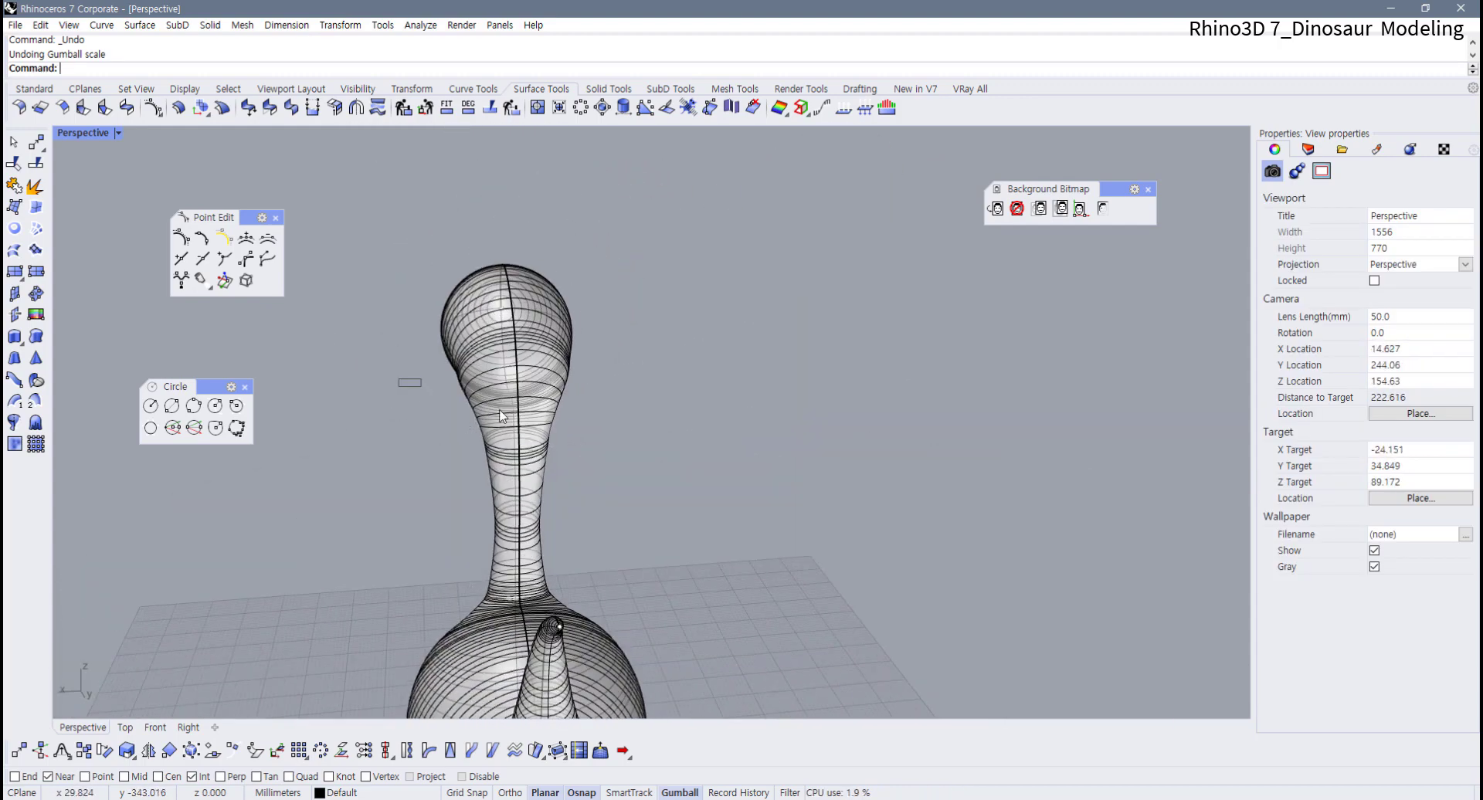
pyautogui.click(516, 455)
pyautogui.moveTo(547, 442); pyautogui.dragTo(542, 443)
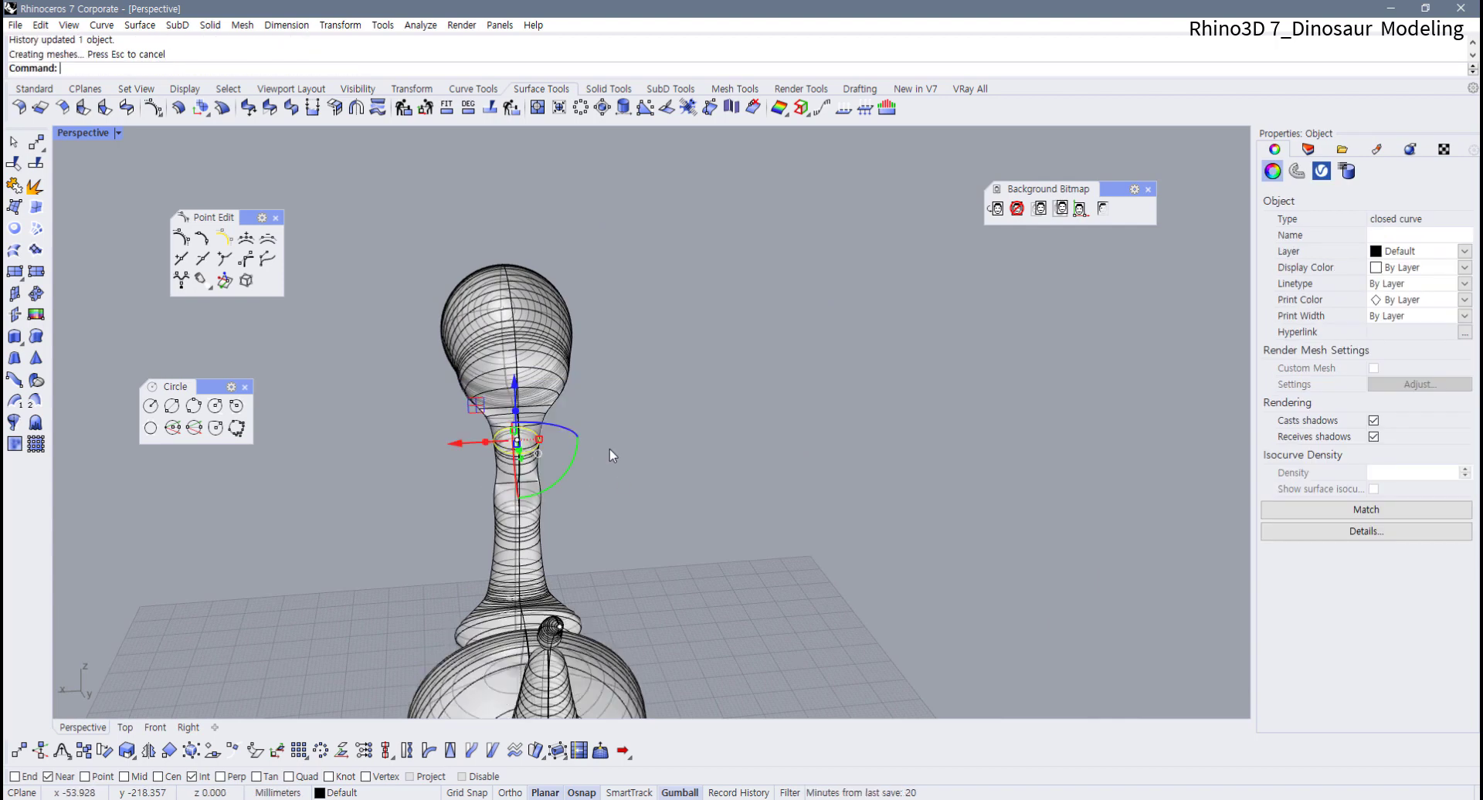
pyautogui.hotkey('ctrl', 'z')
pyautogui.press('Escape')
pyautogui.moveTo(609, 448); pyautogui.dragTo(799, 451, button='right')
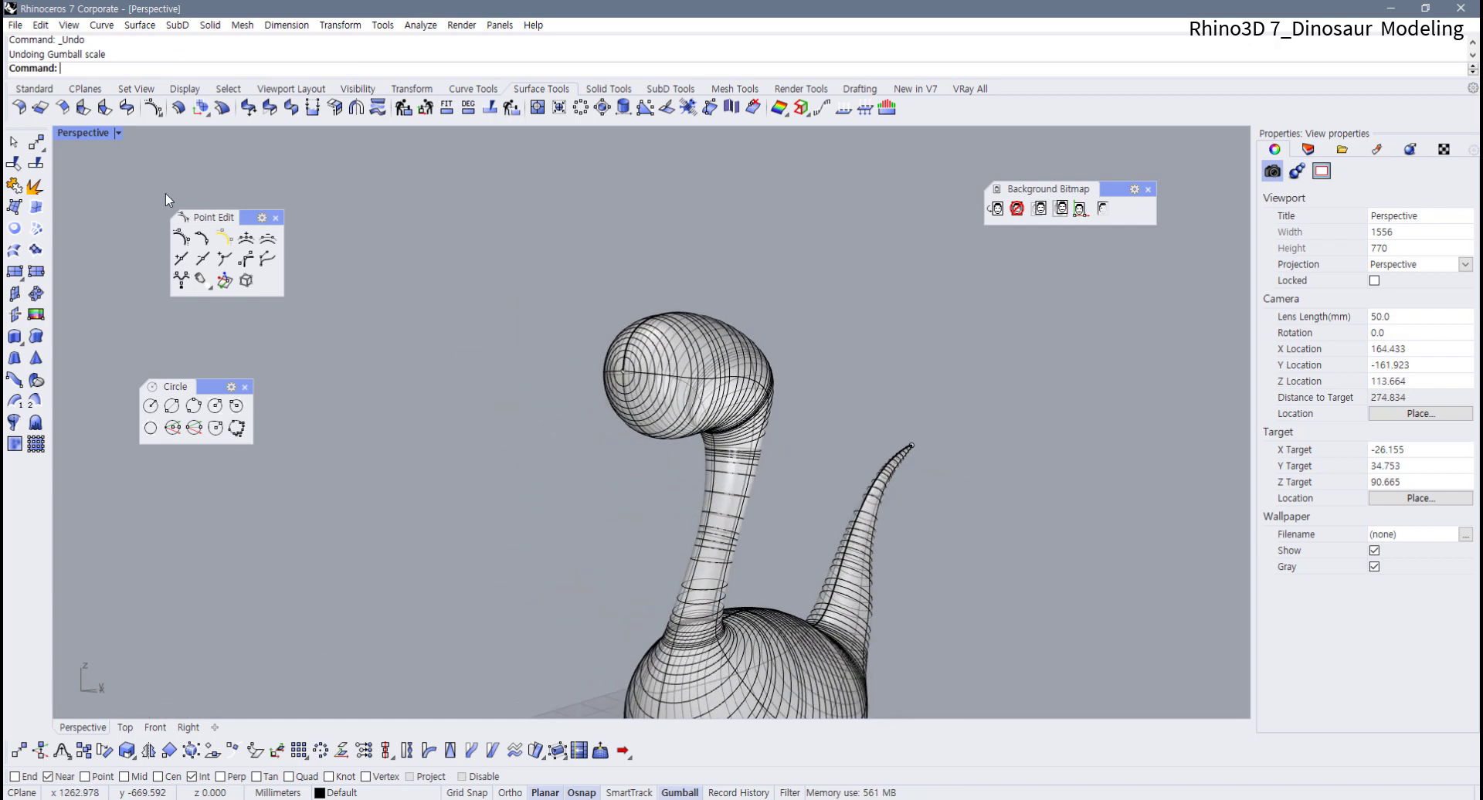
# Set the Perspective view's display mode to Shaded and check the swept body from the side
pyautogui.click(118, 132)
pyautogui.click(133, 208)
pyautogui.scroll(-6, 629, 470)
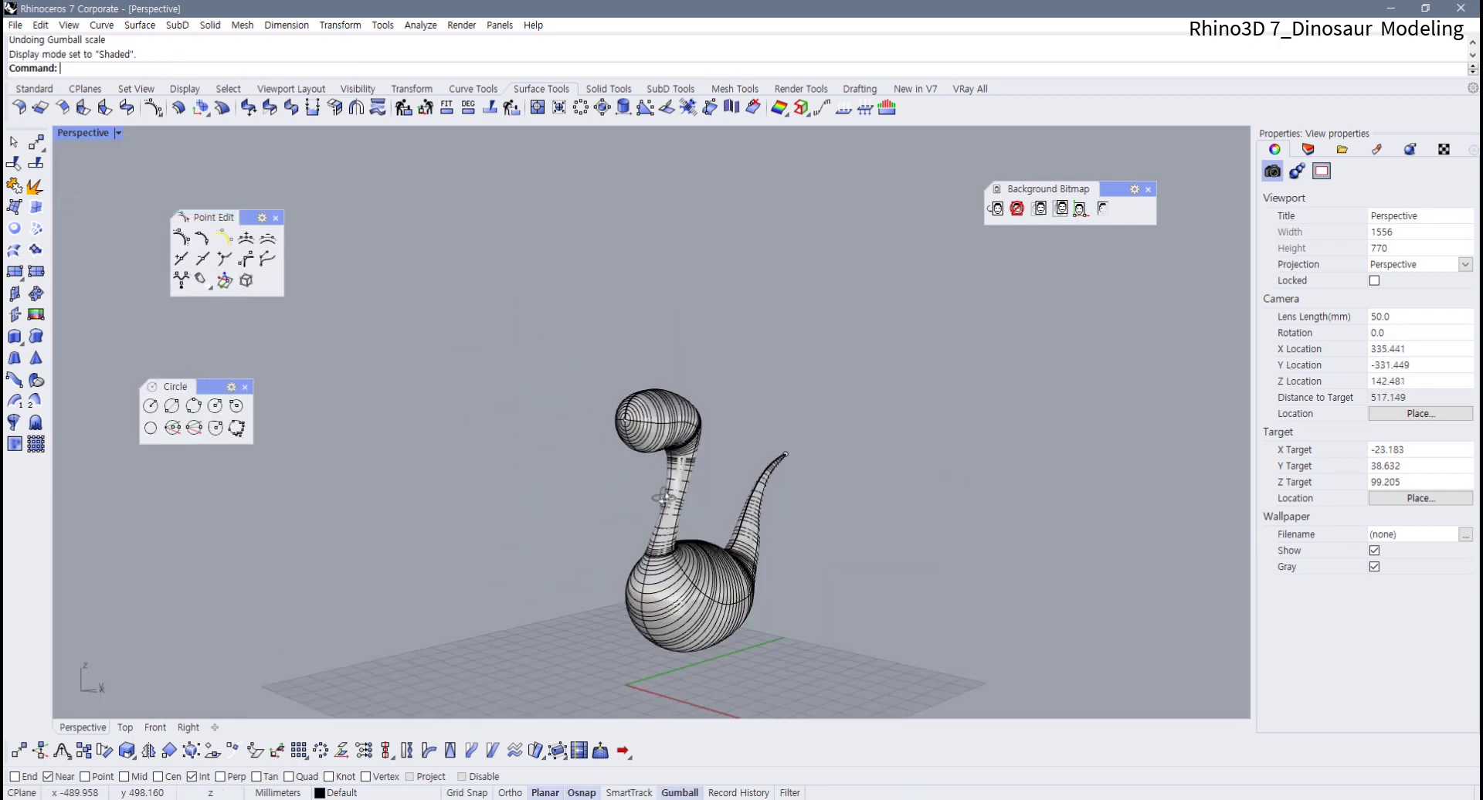
pyautogui.moveTo(743, 456)
pyautogui.mouseDown(button='right')
pyautogui.moveTo(669, 488)
pyautogui.moveTo(541, 417)
pyautogui.moveTo(634, 433)
pyautogui.moveTo(507, 409)
pyautogui.mouseUp(button='right')
pyautogui.scroll(4, 584, 430)
pyautogui.scroll(4, 513, 354)
pyautogui.keyDown('shift'); pyautogui.moveTo(513, 353); pyautogui.dragTo(488, 380, button='right'); pyautogui.keyUp('shift')
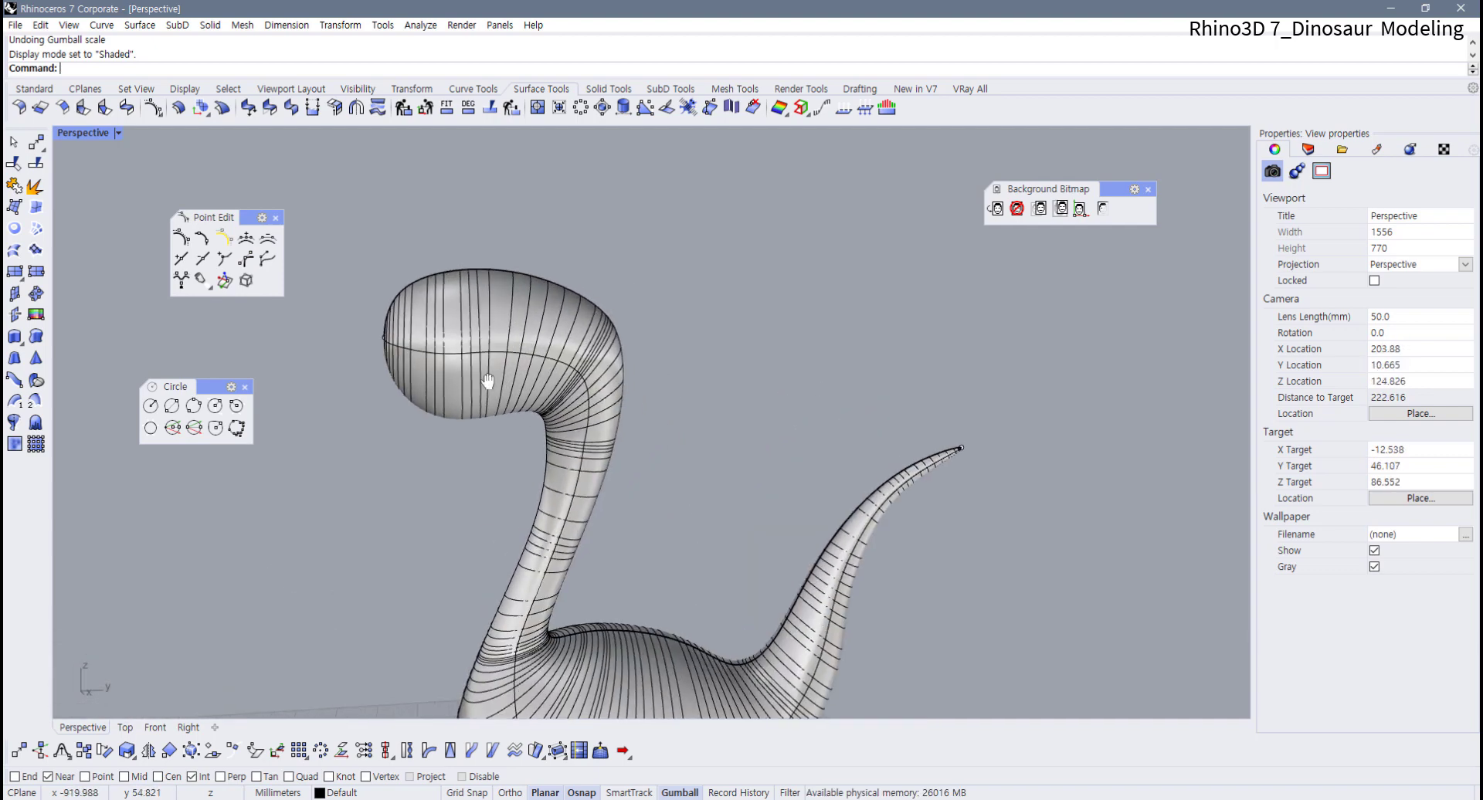
# Return to the four-viewport layout and frame the head and eye of the reference image in the Right view
pyautogui.hotkey('ctrl', 'm')
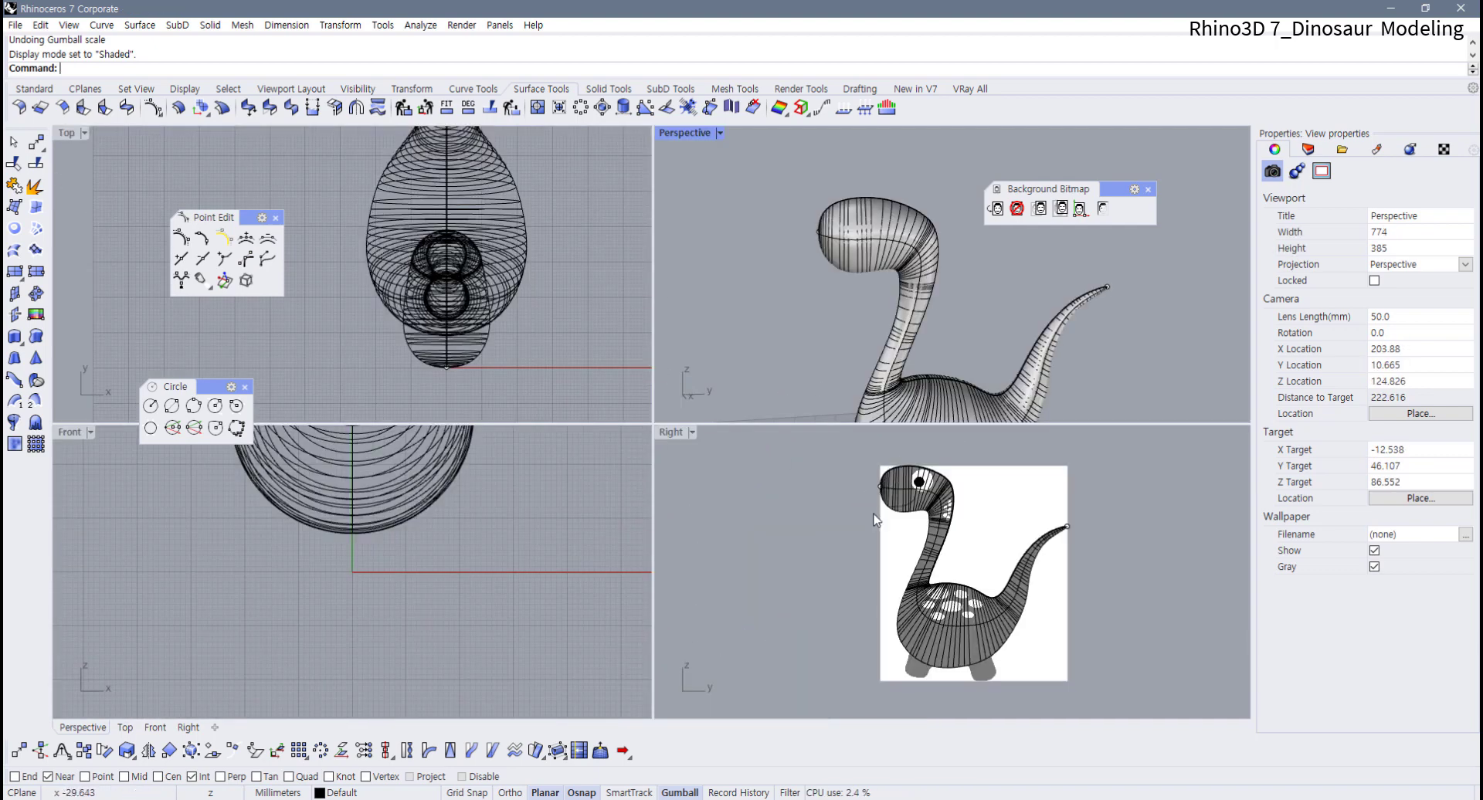
pyautogui.moveTo(855, 481); pyautogui.dragTo(655, 539, button='right')
pyautogui.scroll(6, 807, 525)
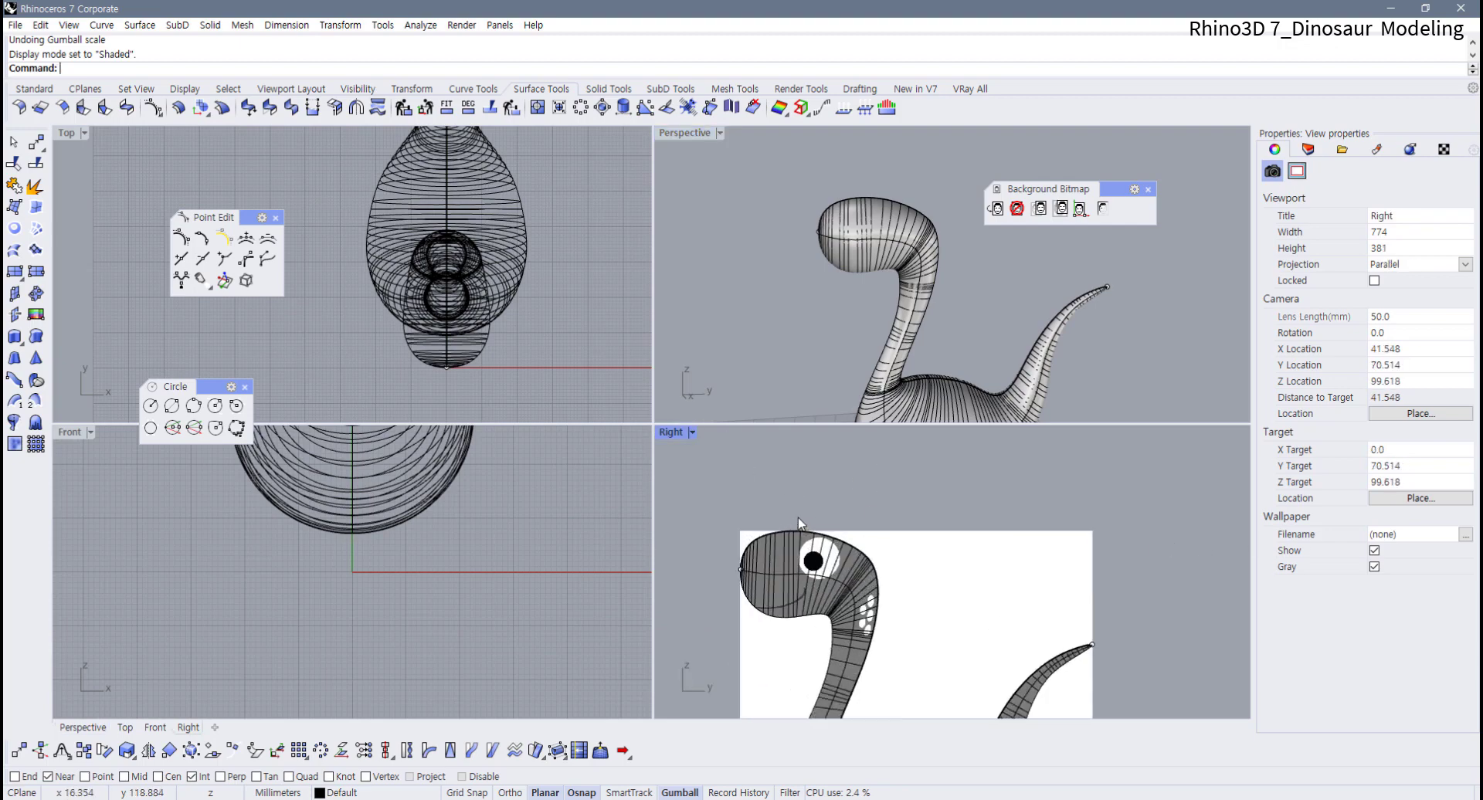
pyautogui.doubleClick(678, 430)
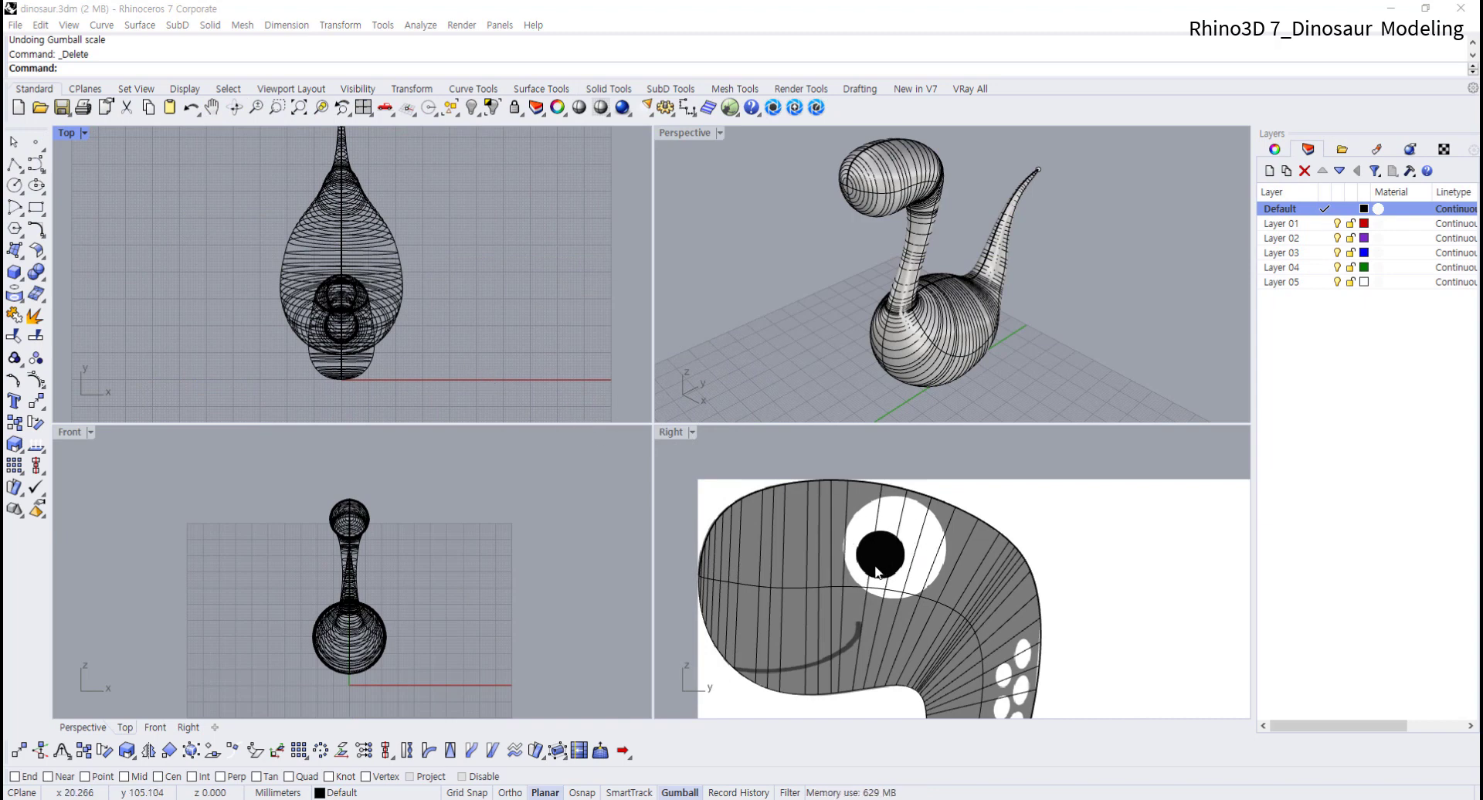
pyautogui.moveTo(876, 567); pyautogui.dragTo(852, 565, button='right')
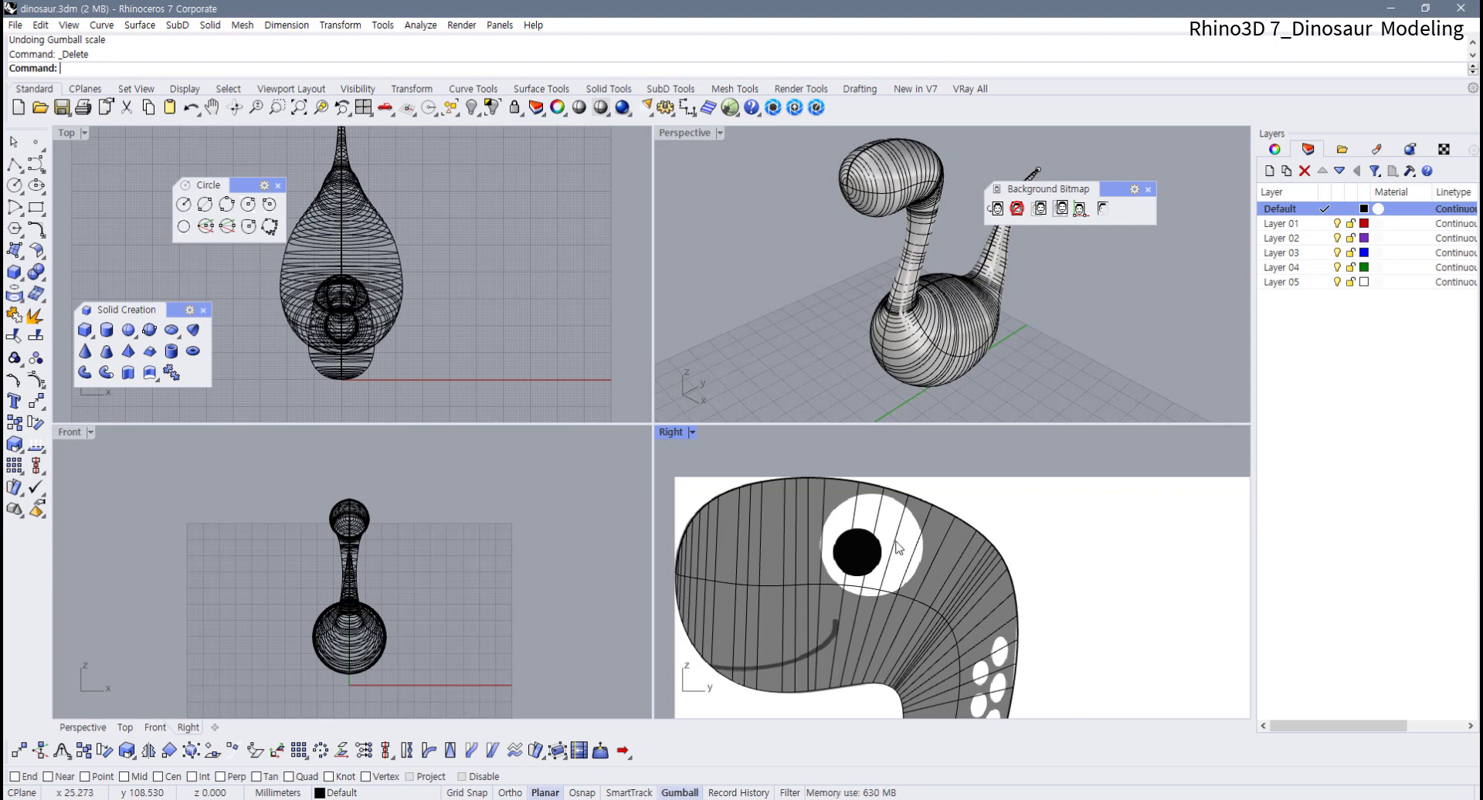
# Turn on Grid Snap and create a sphere with a 7 mm radius beside the body in the Top view
pyautogui.click(129, 331)
pyautogui.scroll(3, 443, 350)
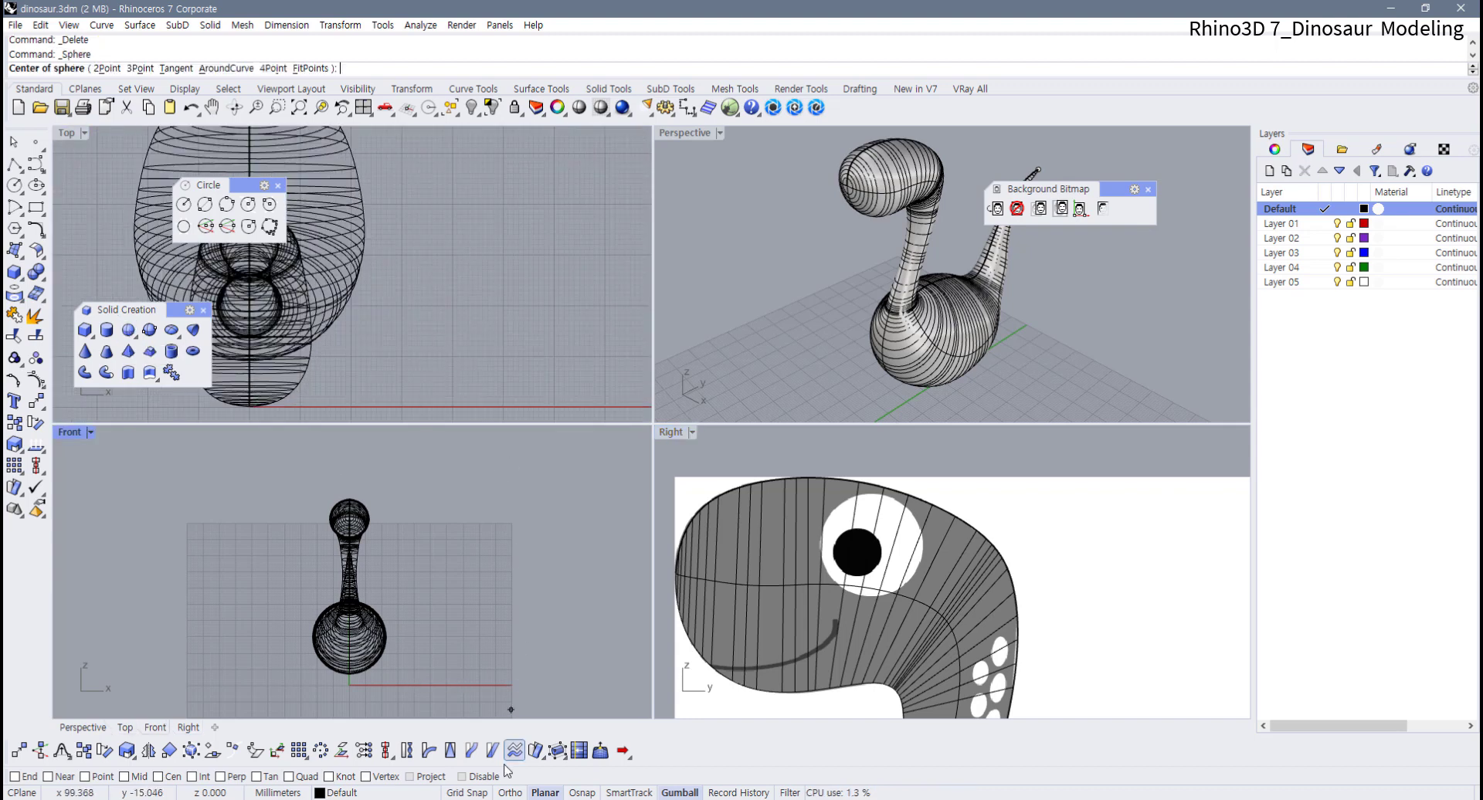
pyautogui.click(469, 794)
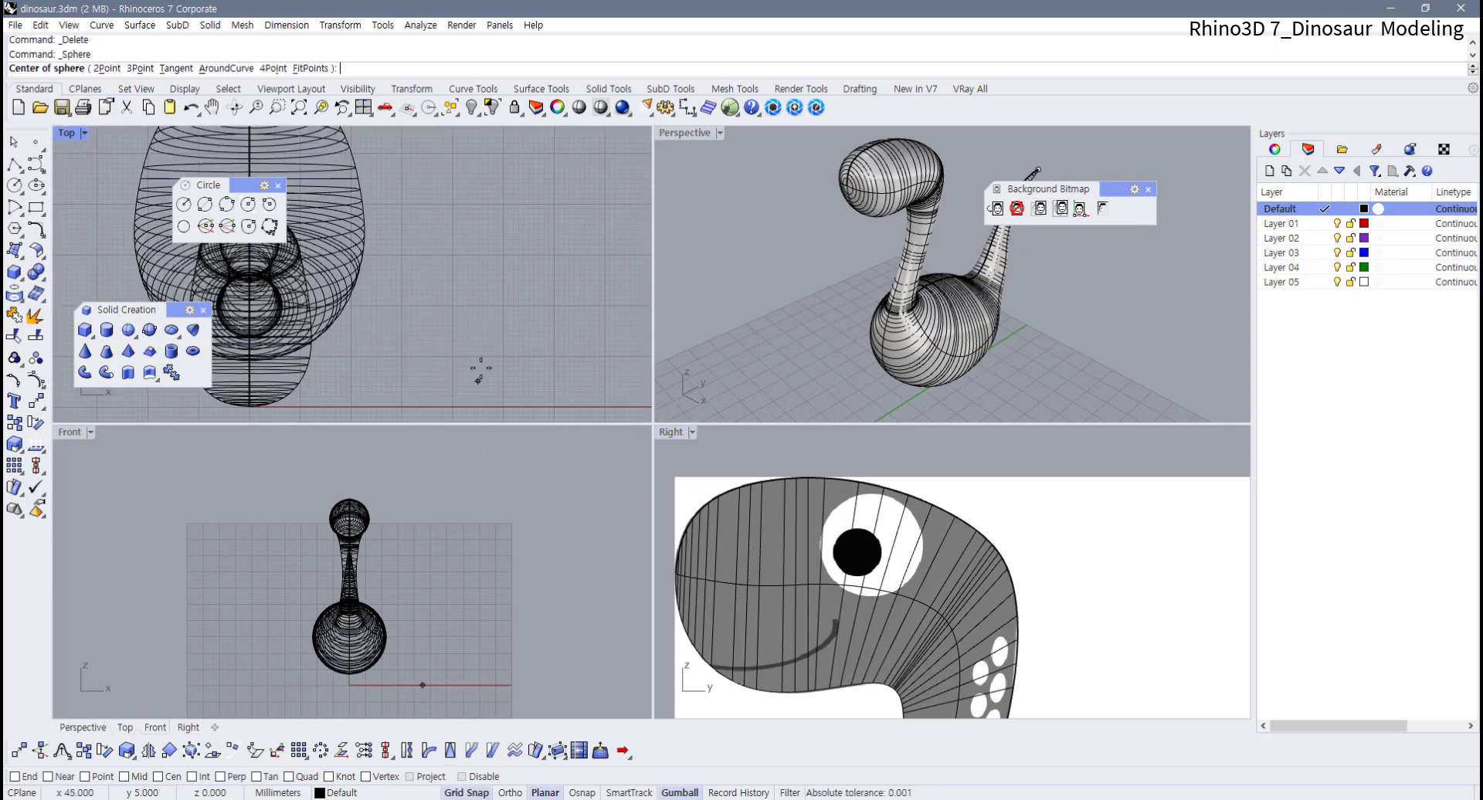
pyautogui.moveTo(473, 361); pyautogui.dragTo(492, 340, button='right')
pyautogui.click(488, 292)
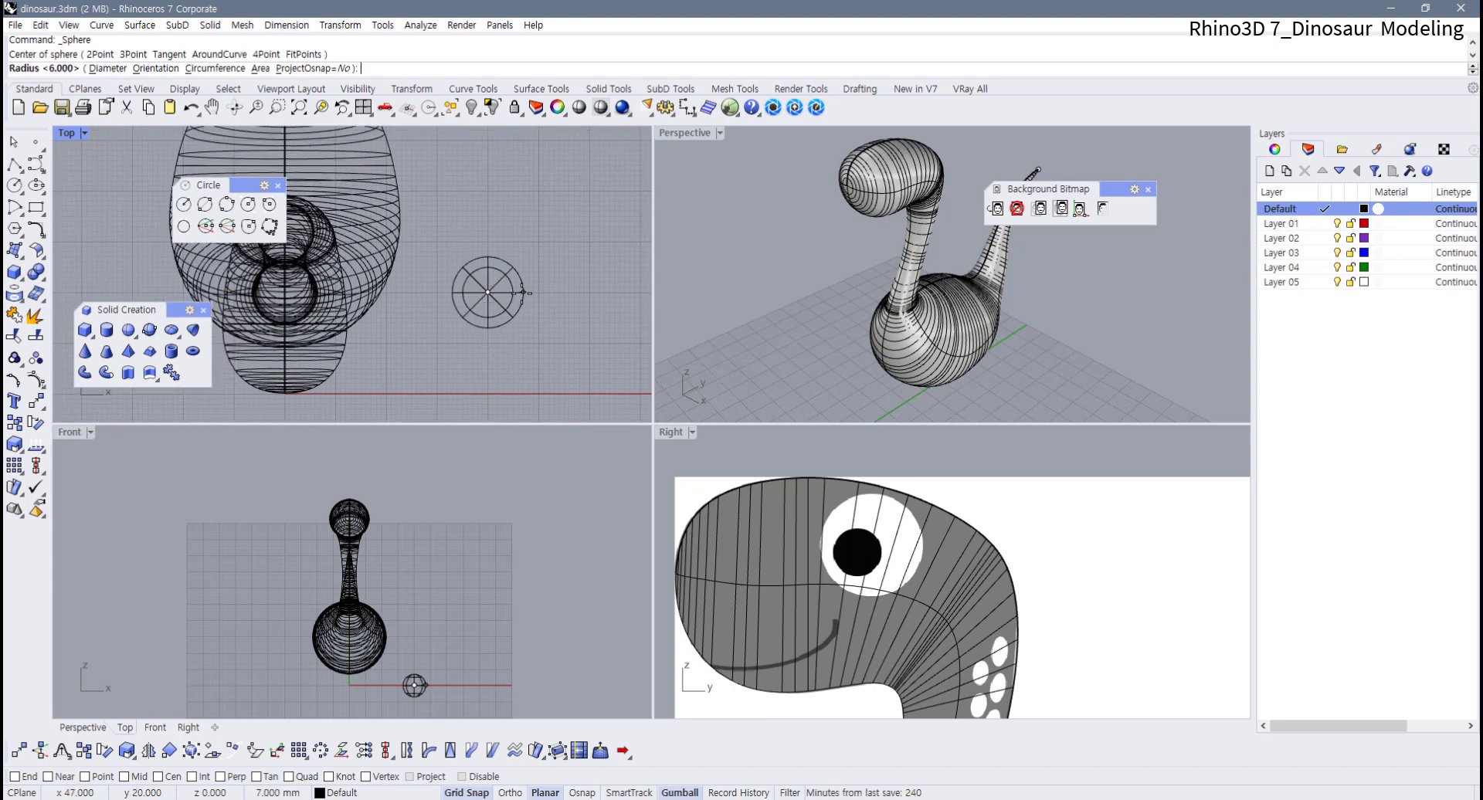
pyautogui.click(522, 292)
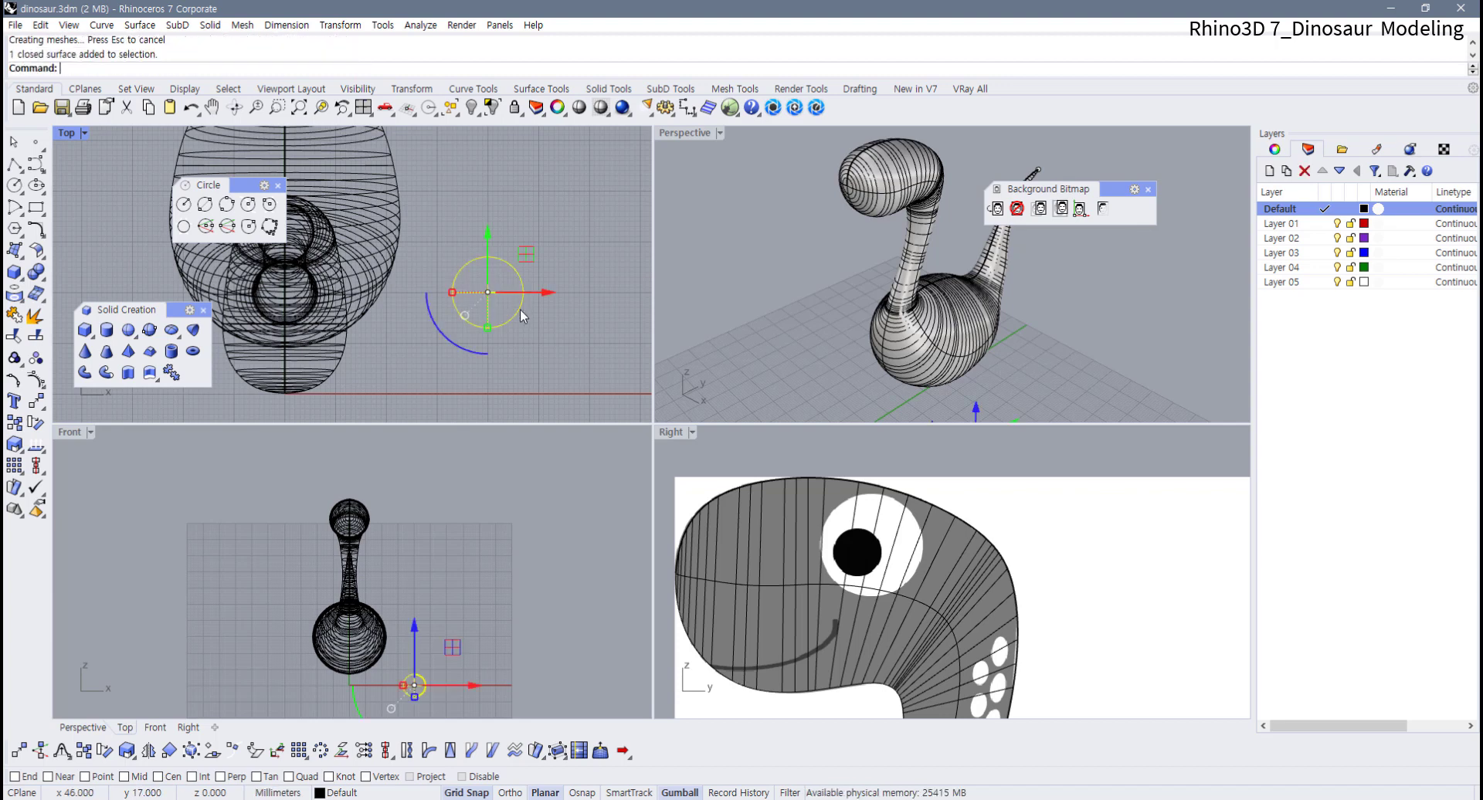
# Turn off Grid Snap and flatten the eye sphere vertically in the Front view to about a third of its height
pyautogui.moveTo(430, 626)
pyautogui.mouseDown(button='right')
pyautogui.moveTo(399, 606)
pyautogui.moveTo(422, 617)
pyautogui.mouseUp(button='right')
pyautogui.scroll(1, 428, 609)
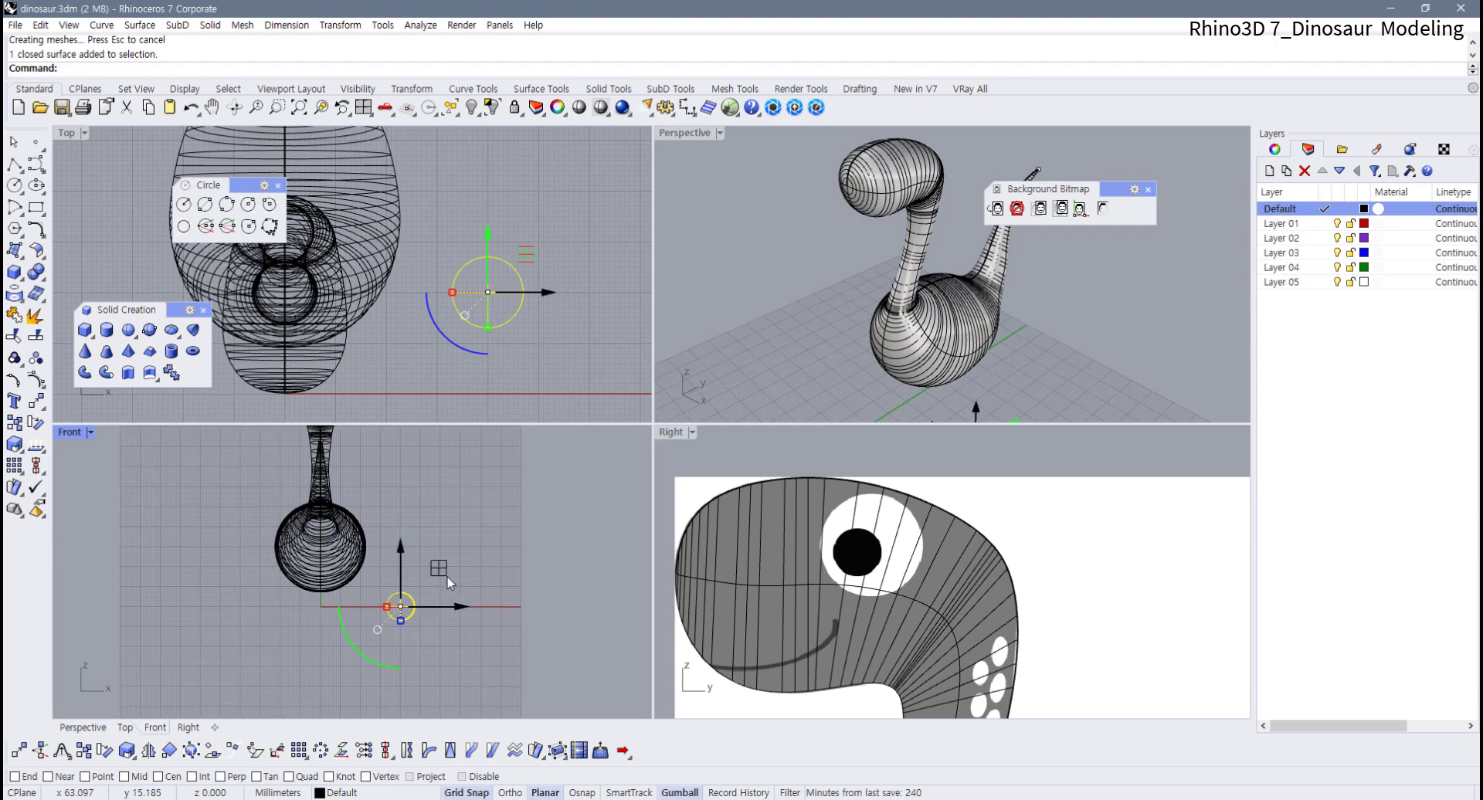
pyautogui.scroll(4, 402, 630)
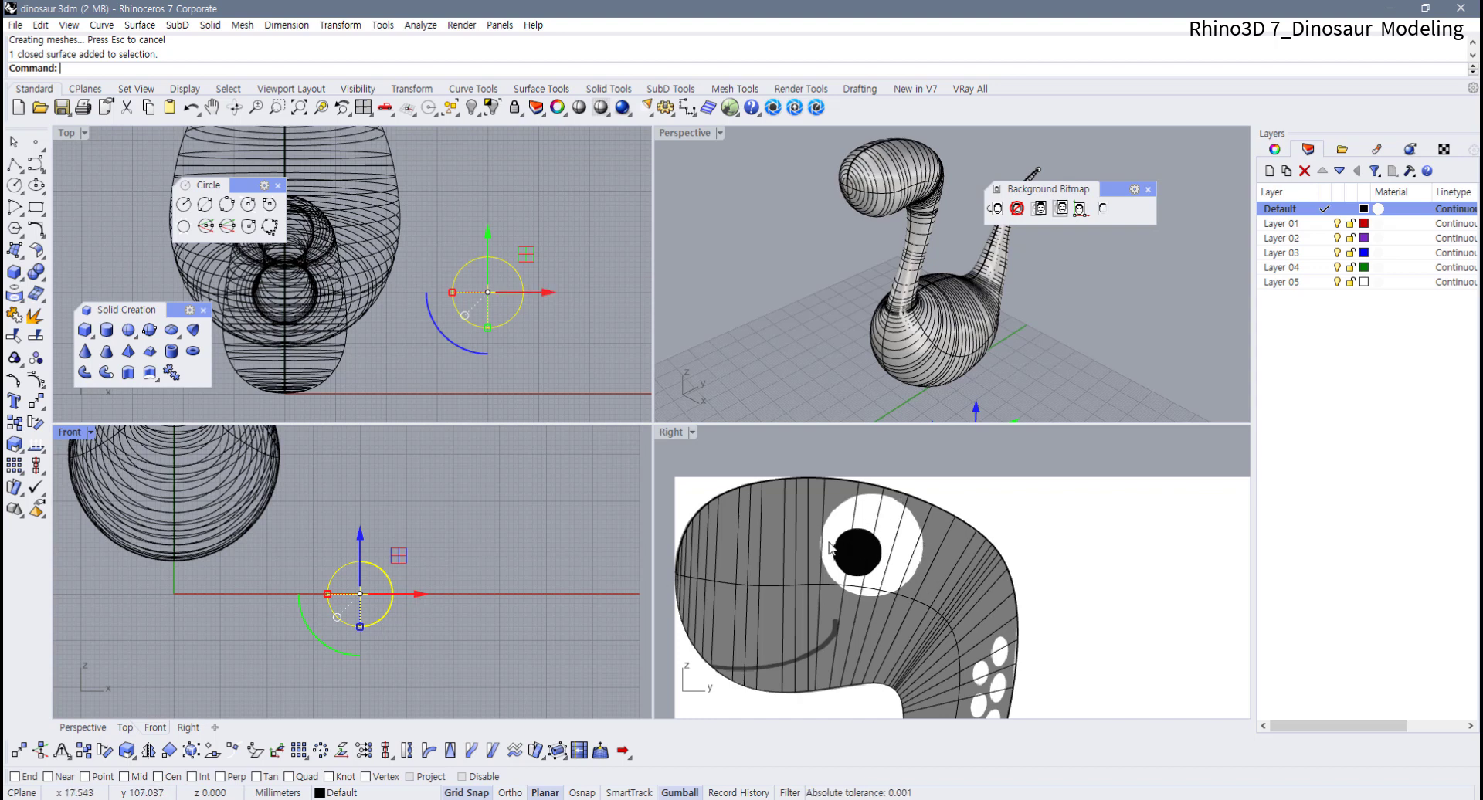
pyautogui.scroll(3, 390, 662)
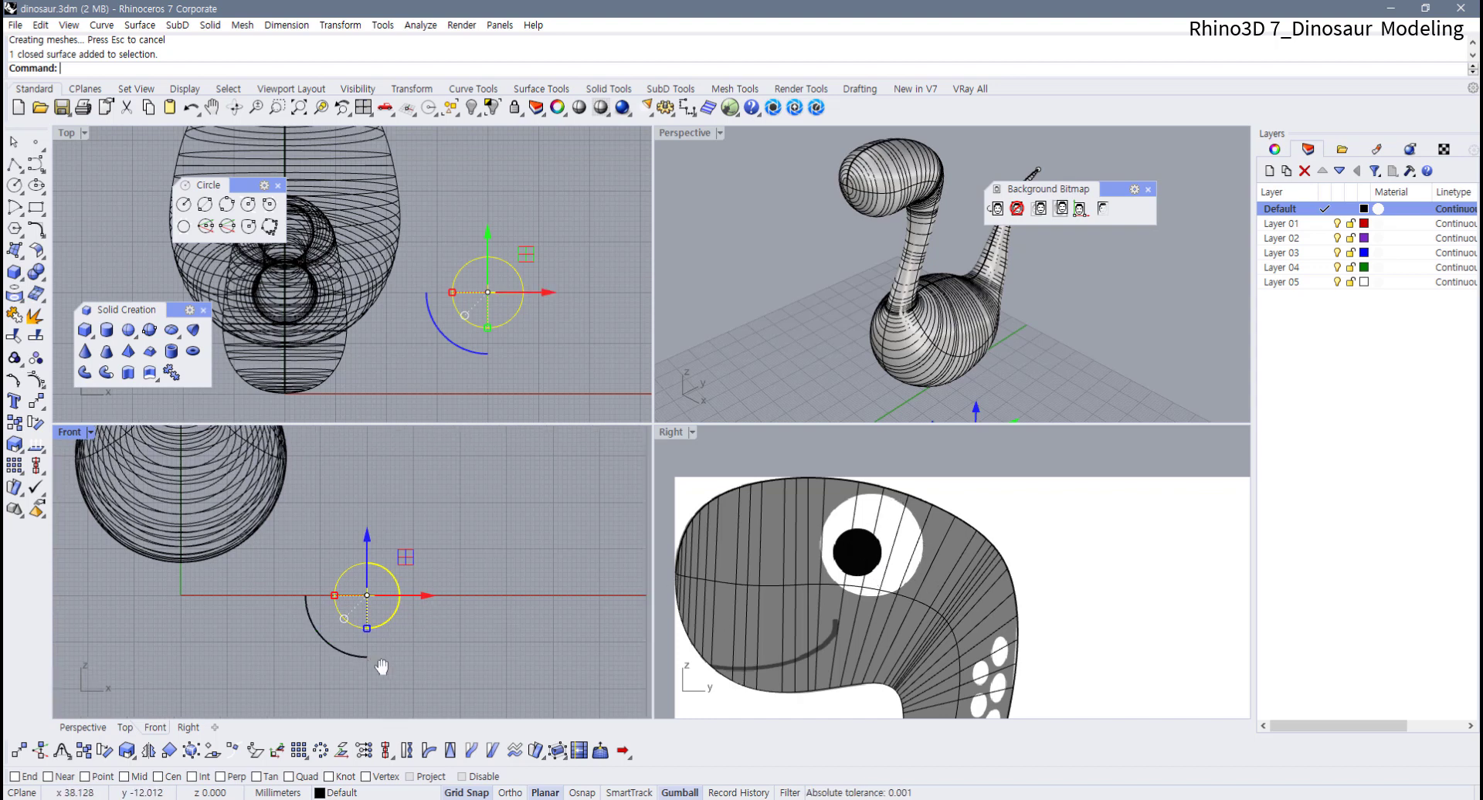
pyautogui.click(467, 793)
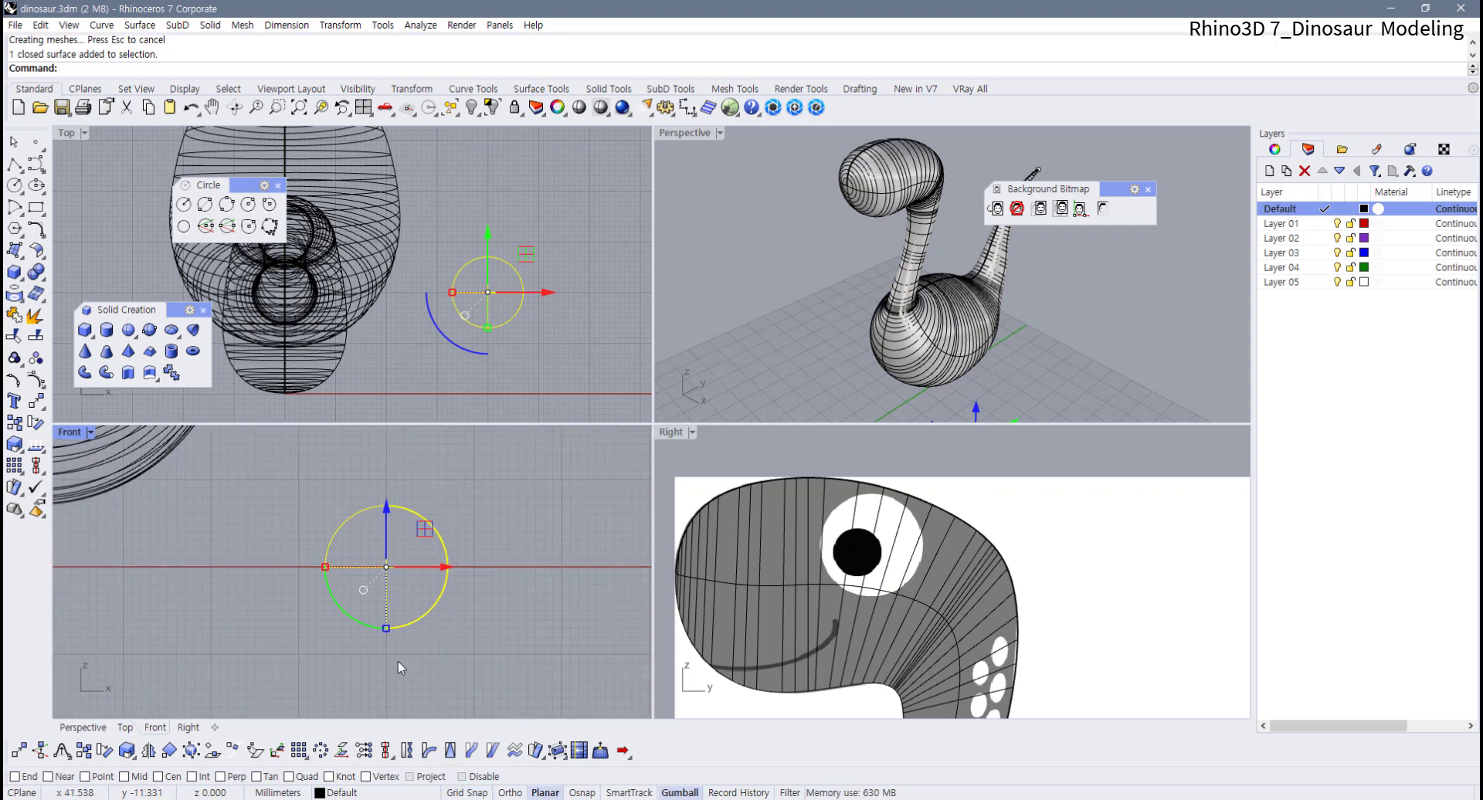
pyautogui.click(398, 656)
pyautogui.moveTo(396, 606)
pyautogui.mouseDown()
pyautogui.moveTo(387, 624)
pyautogui.moveTo(393, 592)
pyautogui.mouseUp()
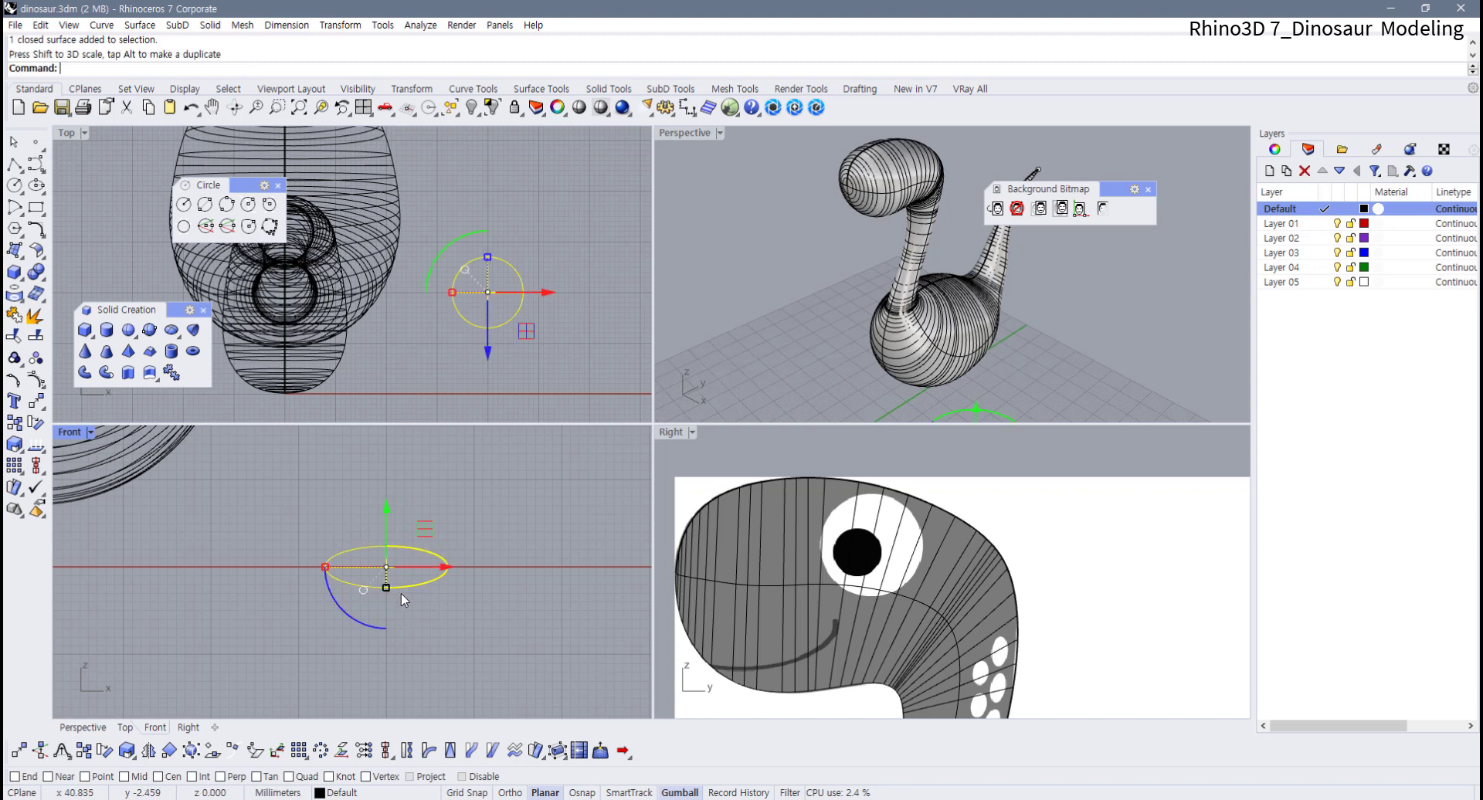
pyautogui.press('Escape')
# Check the flattened sphere in the Perspective view and reduce its height slightly more in the Front view
pyautogui.scroll(2, 395, 575)
pyautogui.scroll(1, 396, 575)
pyautogui.click(398, 604)
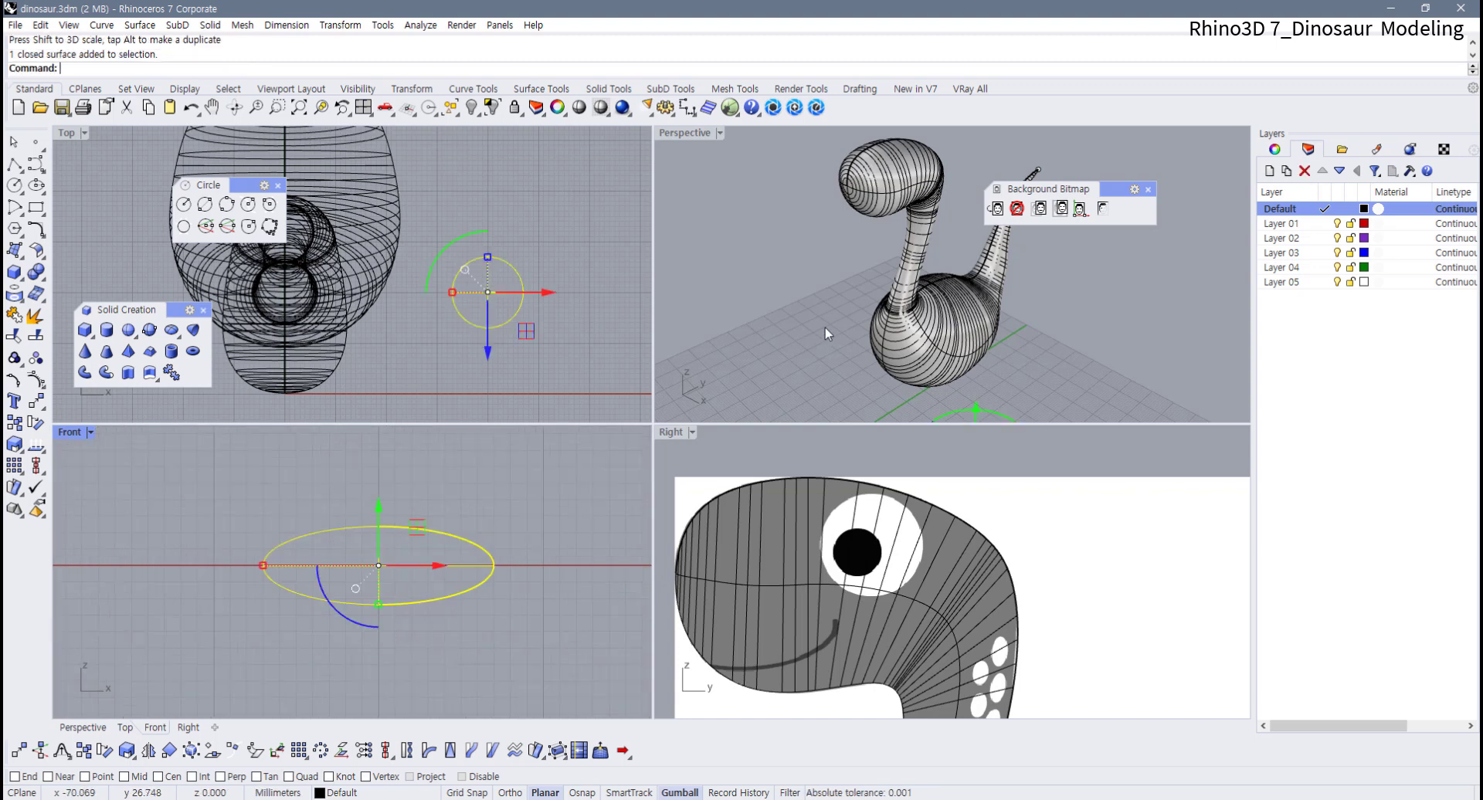
pyautogui.scroll(-1, 841, 343)
pyautogui.scroll(5, 841, 343)
pyautogui.press('Escape')
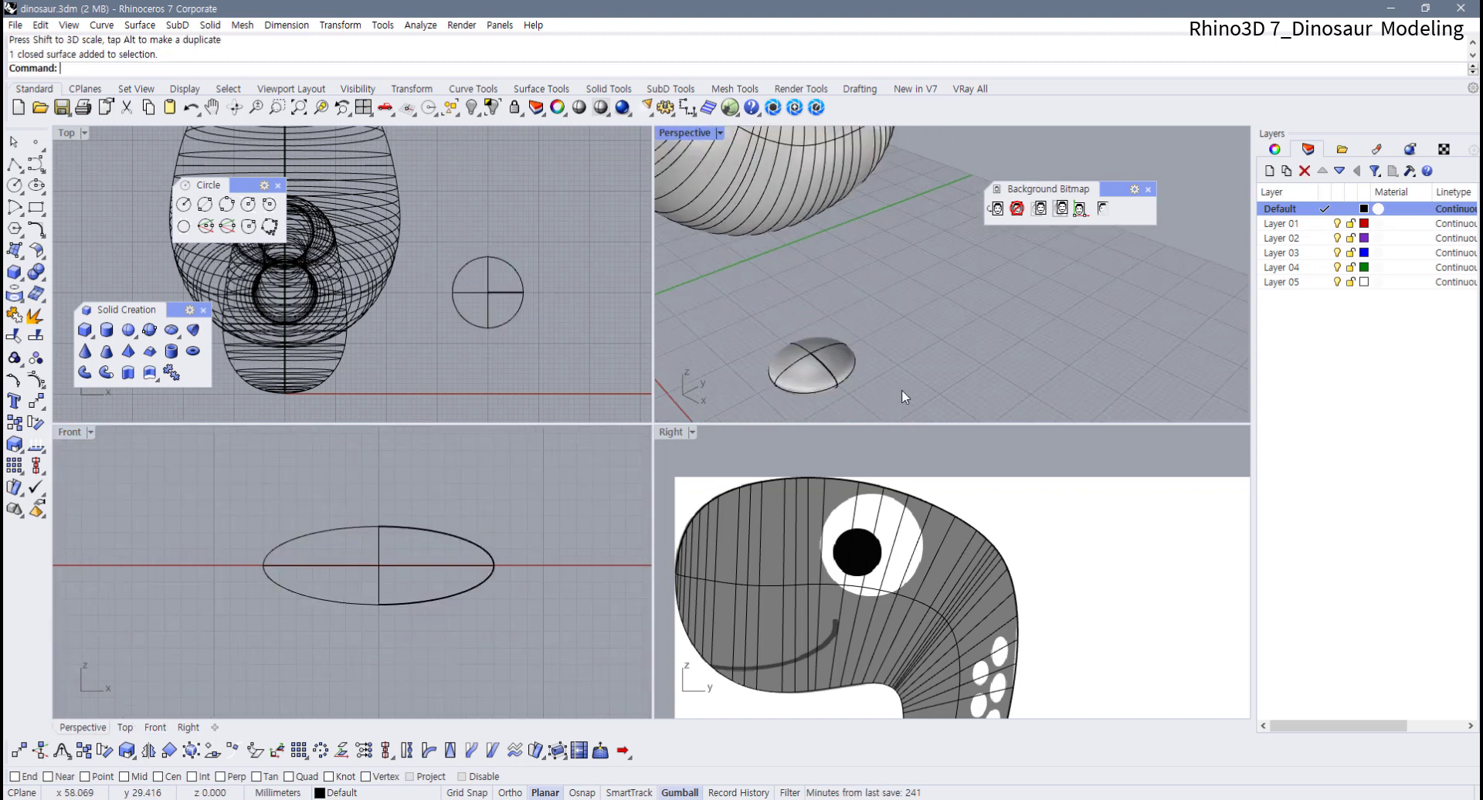
pyautogui.moveTo(855, 361)
pyautogui.mouseDown(button='right')
pyautogui.moveTo(852, 334)
pyautogui.moveTo(852, 368)
pyautogui.mouseUp(button='right')
pyautogui.click(853, 370)
pyautogui.scroll(2, 375, 614)
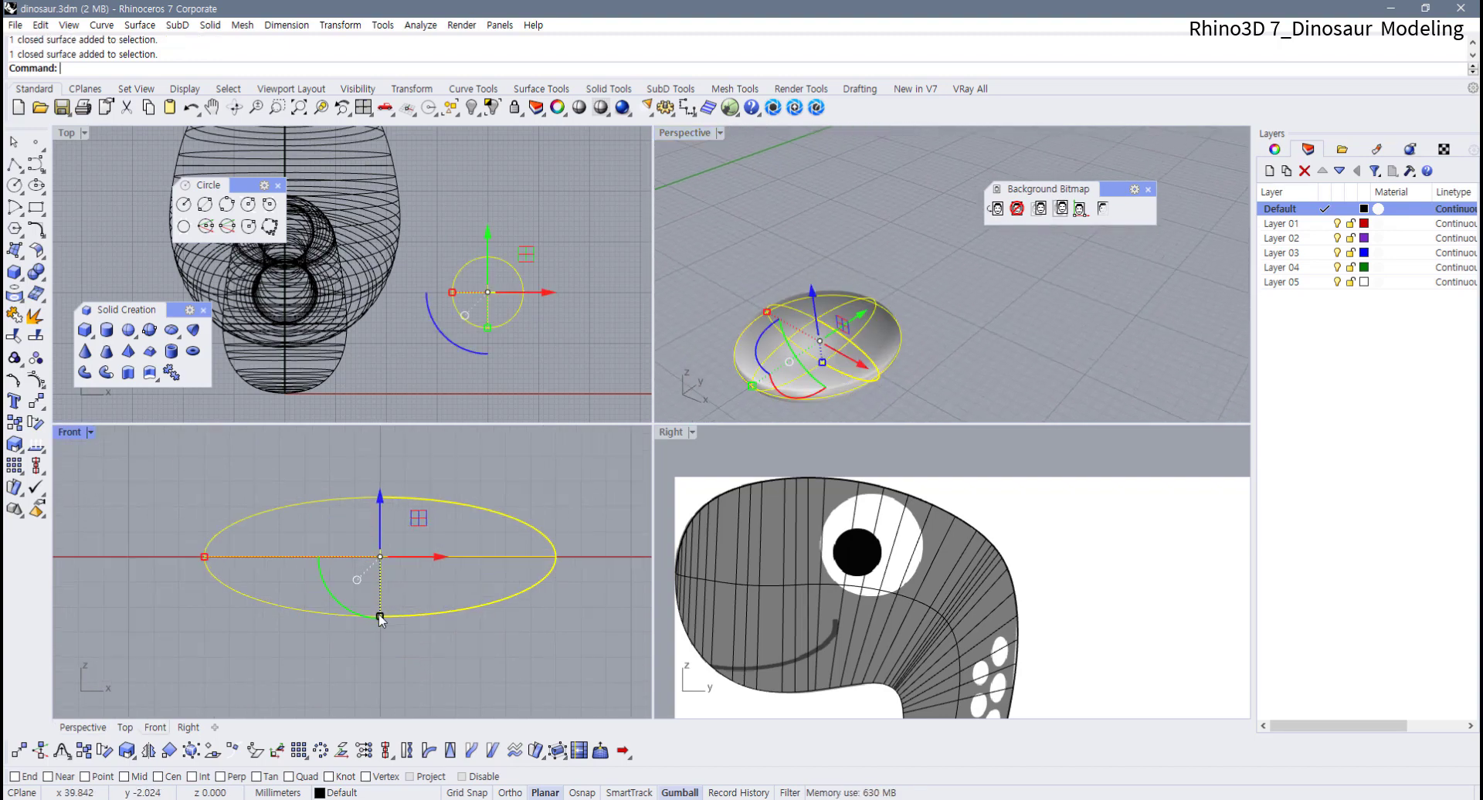
pyautogui.moveTo(380, 616); pyautogui.dragTo(380, 610)
pyautogui.click(421, 658)
pyautogui.scroll(-2, 420, 659)
pyautogui.moveTo(420, 659); pyautogui.dragTo(380, 630, button='right')
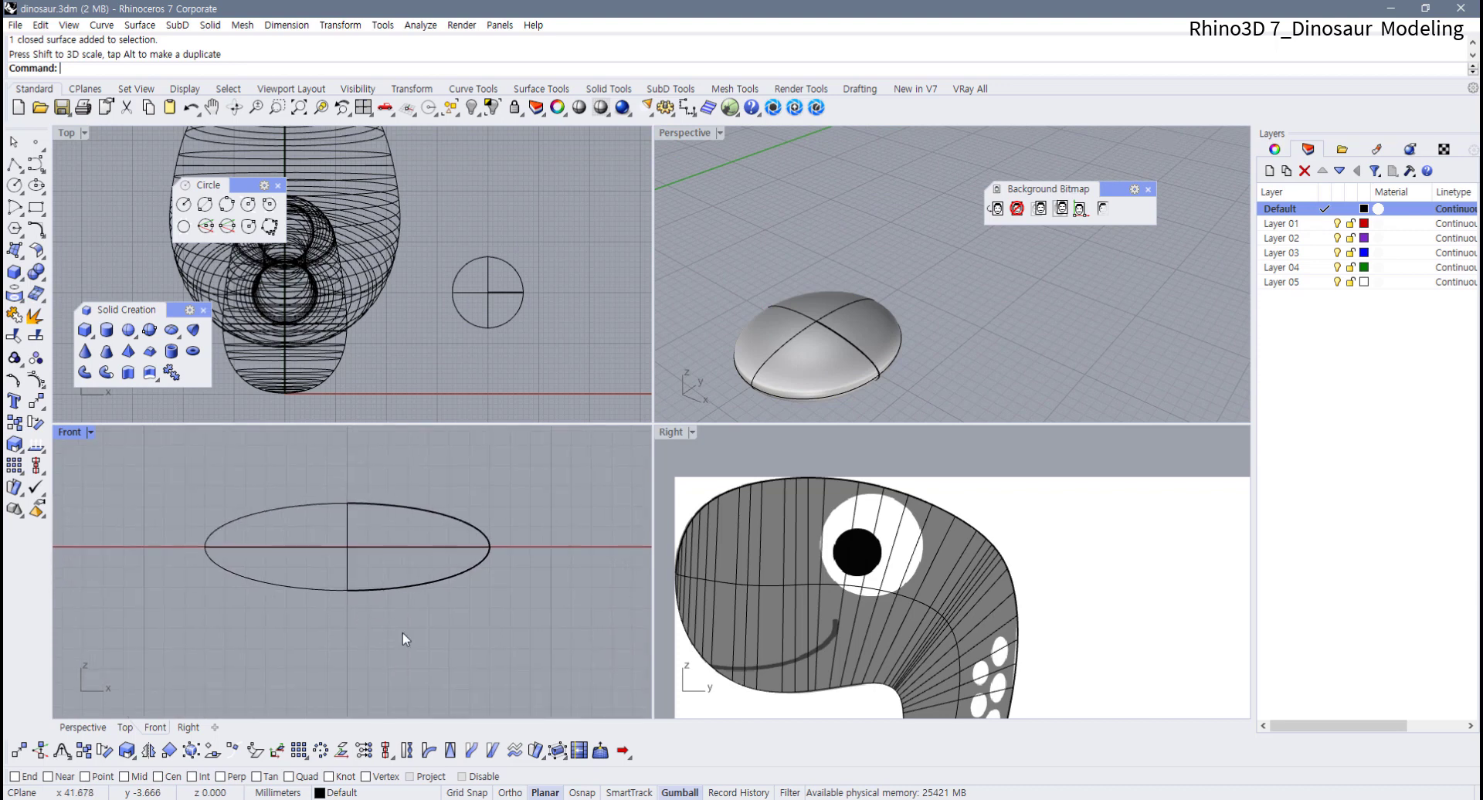
# Move the flattened sphere slightly down in the Front view so its middle sits just below the construction plane line
pyautogui.moveTo(462, 645); pyautogui.dragTo(395, 586)
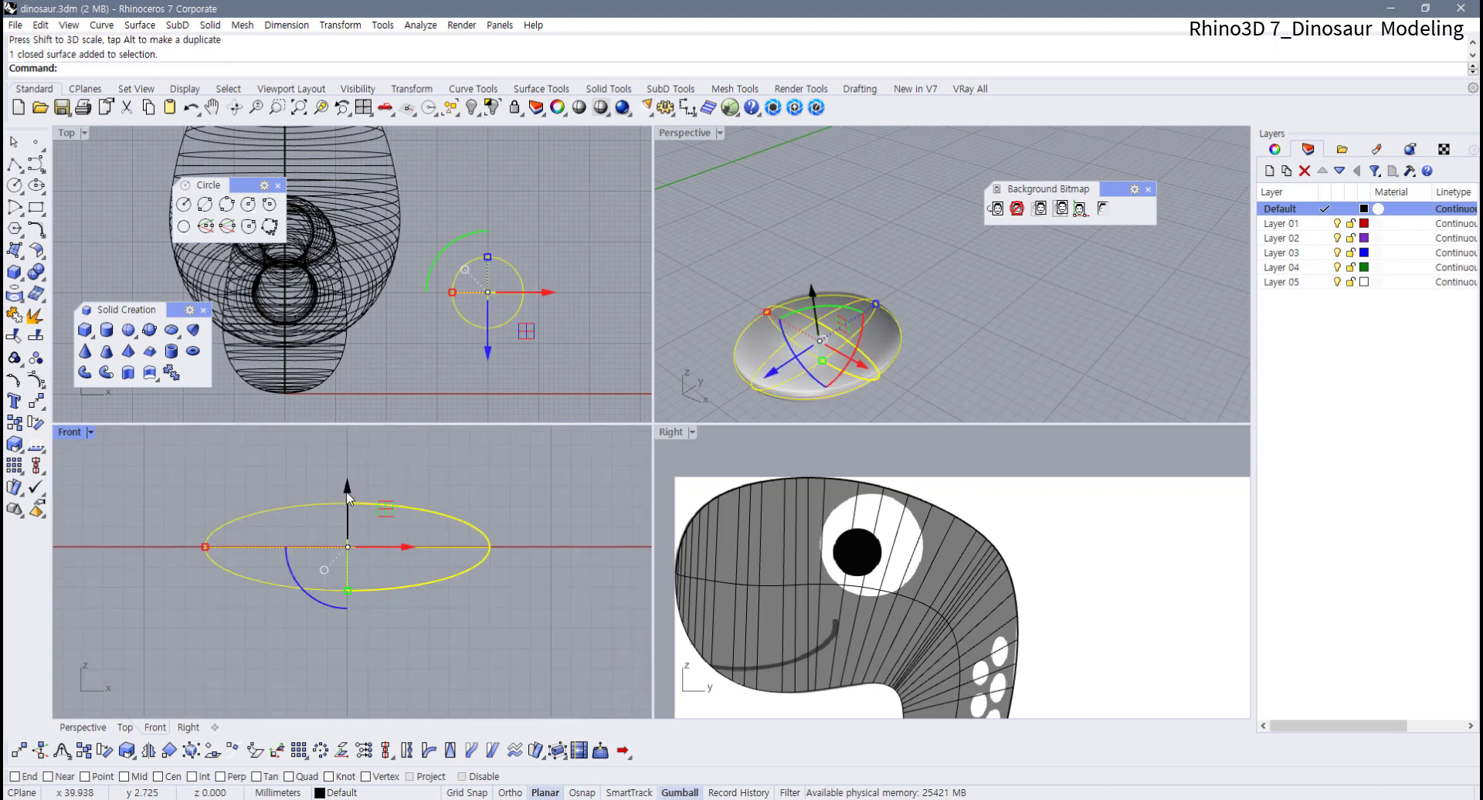
pyautogui.moveTo(347, 498); pyautogui.dragTo(346, 498)
pyautogui.click(518, 656)
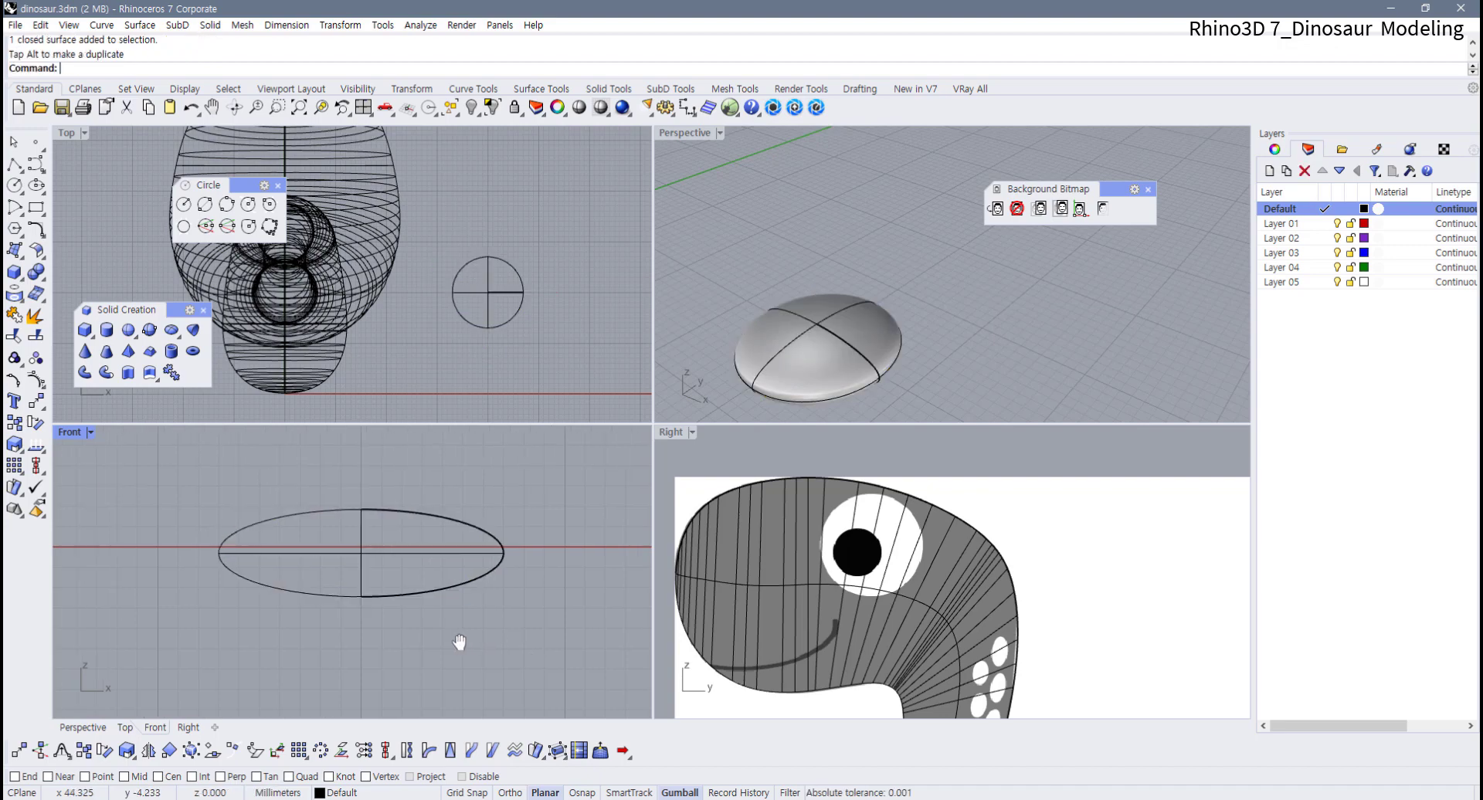
pyautogui.moveTo(438, 634); pyautogui.dragTo(453, 633, button='right')
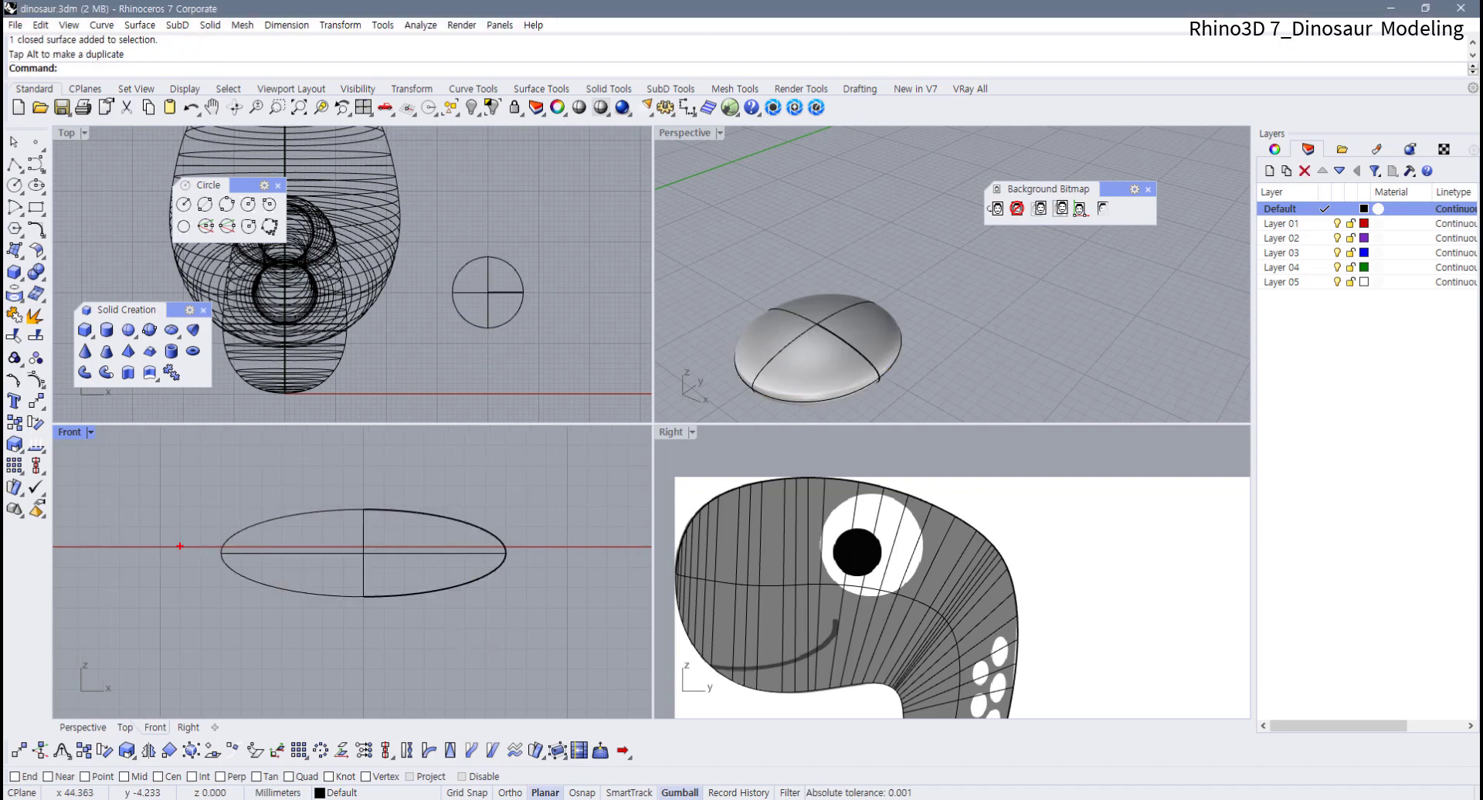
pyautogui.moveTo(179, 546); pyautogui.dragTo(552, 549)
pyautogui.moveTo(341, 551); pyautogui.dragTo(306, 580)
pyautogui.moveTo(362, 561)
pyautogui.mouseDown()
pyautogui.moveTo(346, 585)
pyautogui.moveTo(378, 597)
pyautogui.mouseUp()
pyautogui.moveTo(474, 570); pyautogui.dragTo(446, 584)
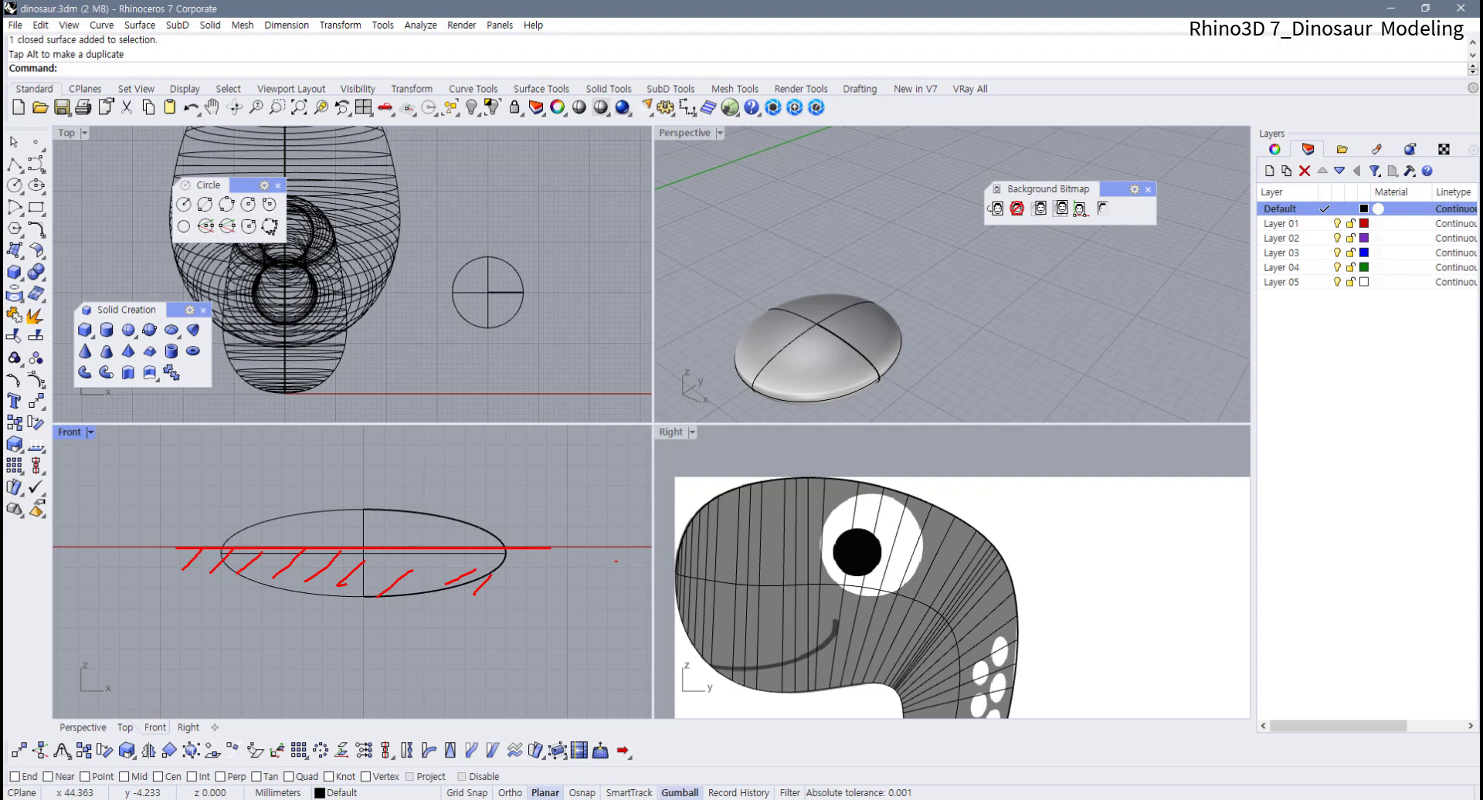
pyautogui.moveTo(523, 549); pyautogui.dragTo(494, 578)
pyautogui.press('Escape')
pyautogui.click(275, 552)
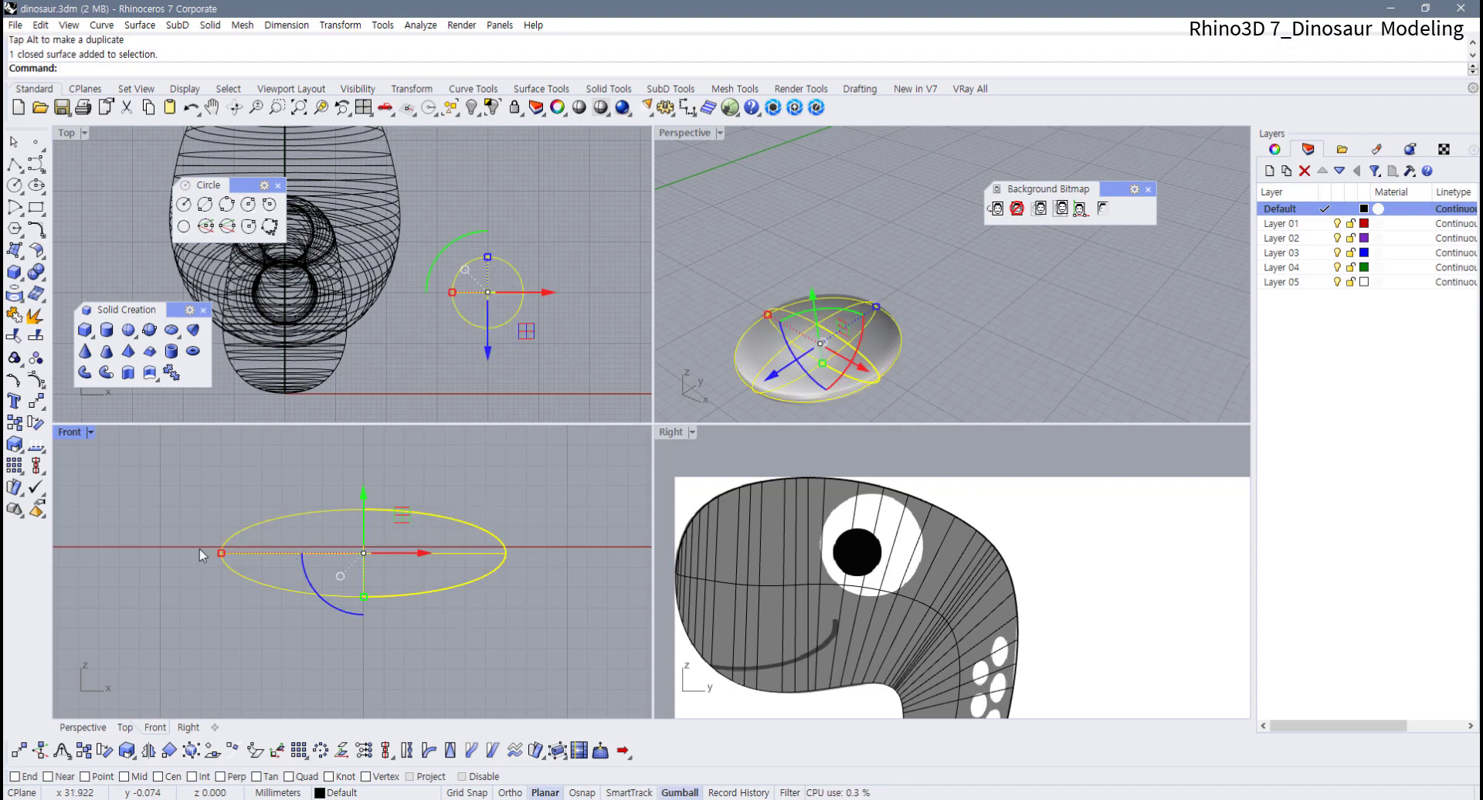
pyautogui.press('Escape')
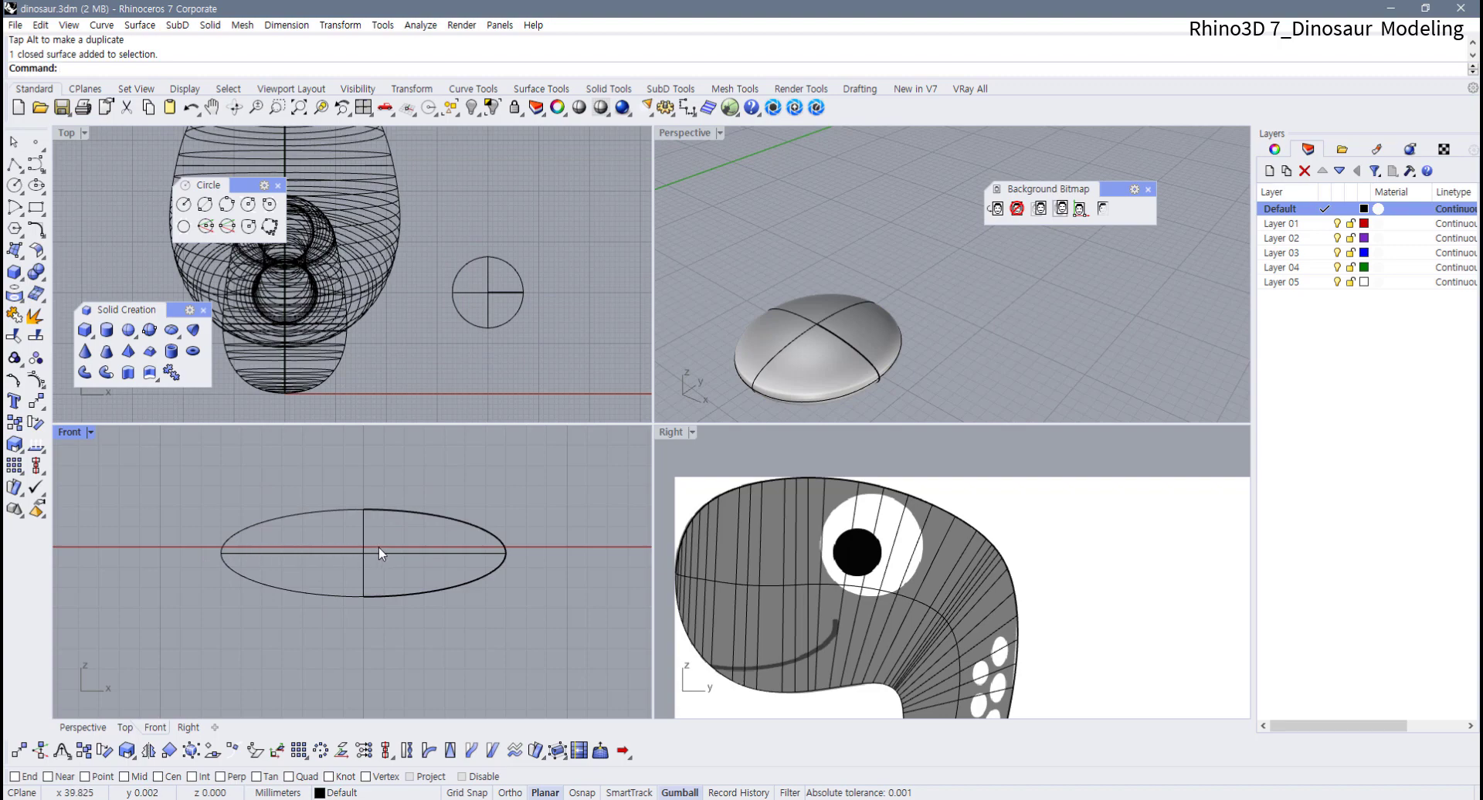
# Start Orient on Surface for the flattened sphere, turn on Grid Snap, and set the base point at its centre and a reference point beside it
pyautogui.click(480, 529)
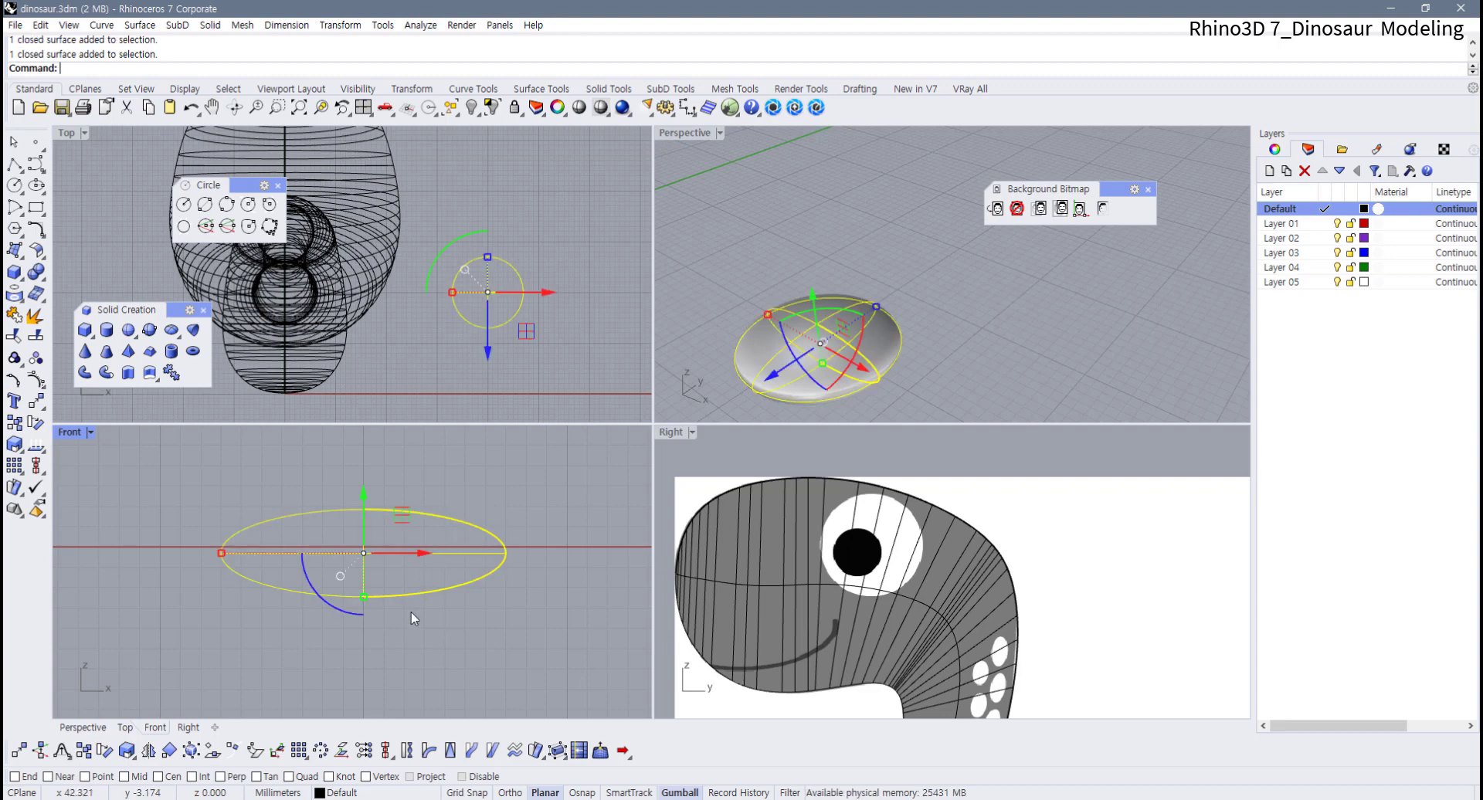
pyautogui.moveTo(603, 162); pyautogui.dragTo(523, 161, button='right')
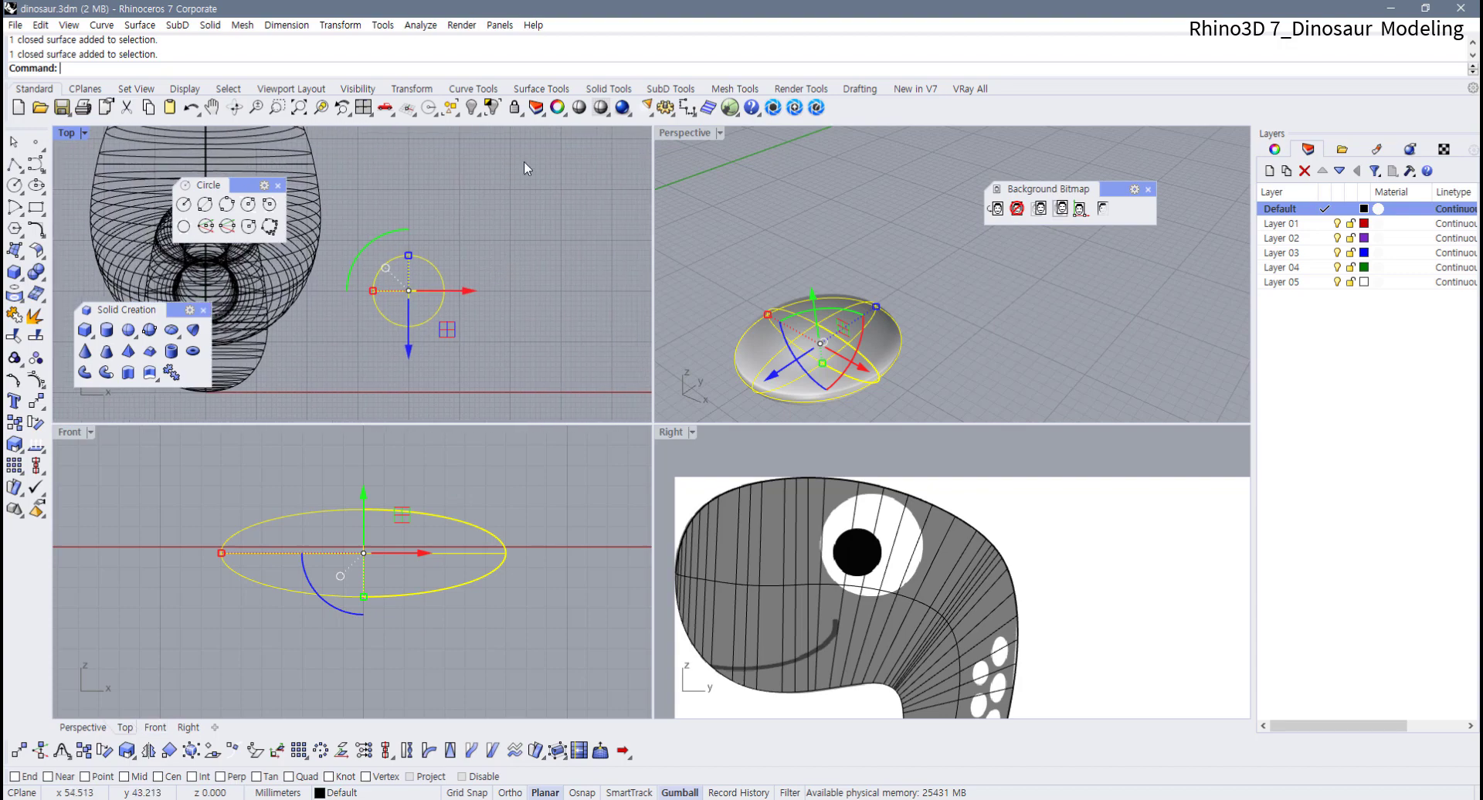
pyautogui.click(413, 91)
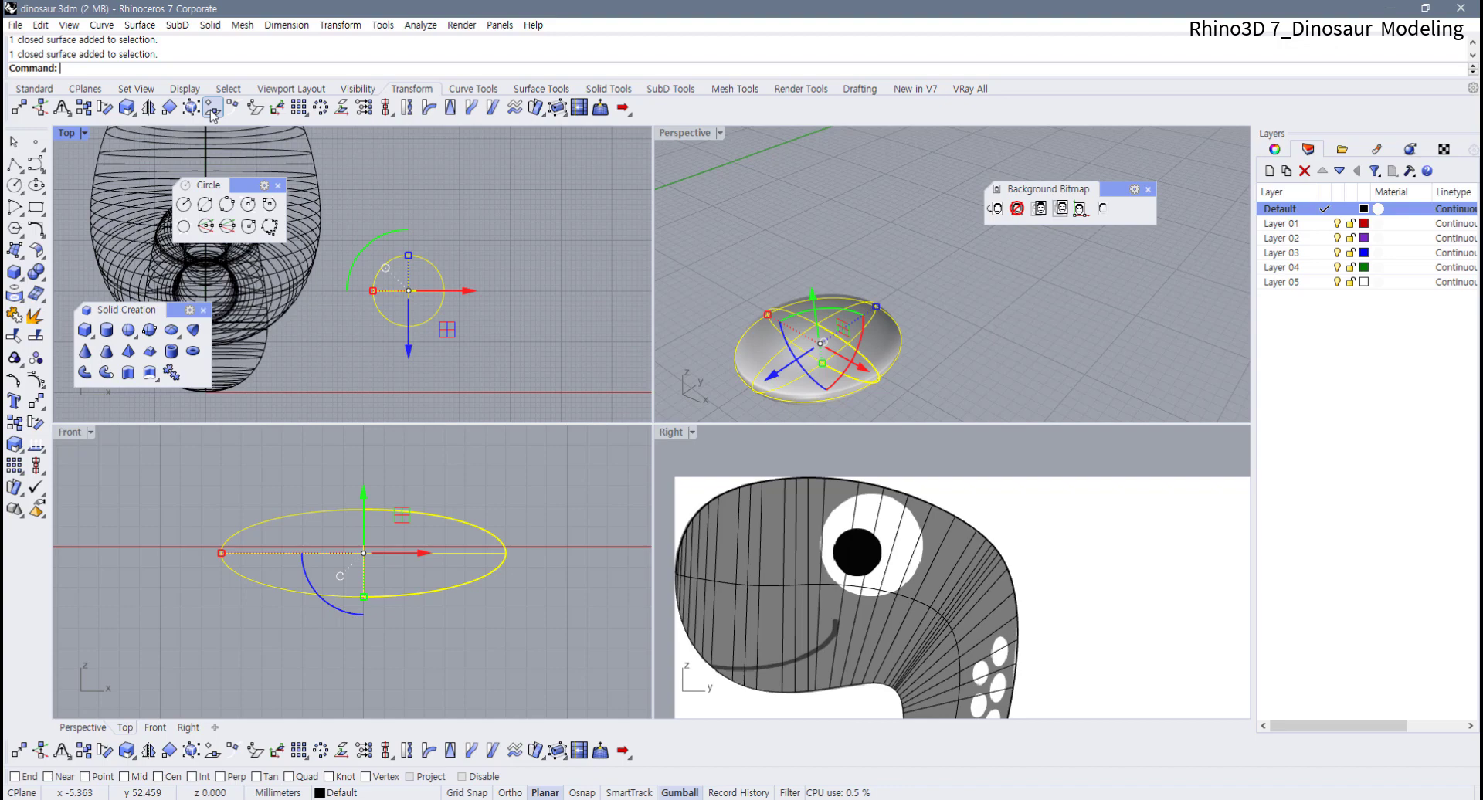
pyautogui.click(487, 226)
pyautogui.click(408, 318)
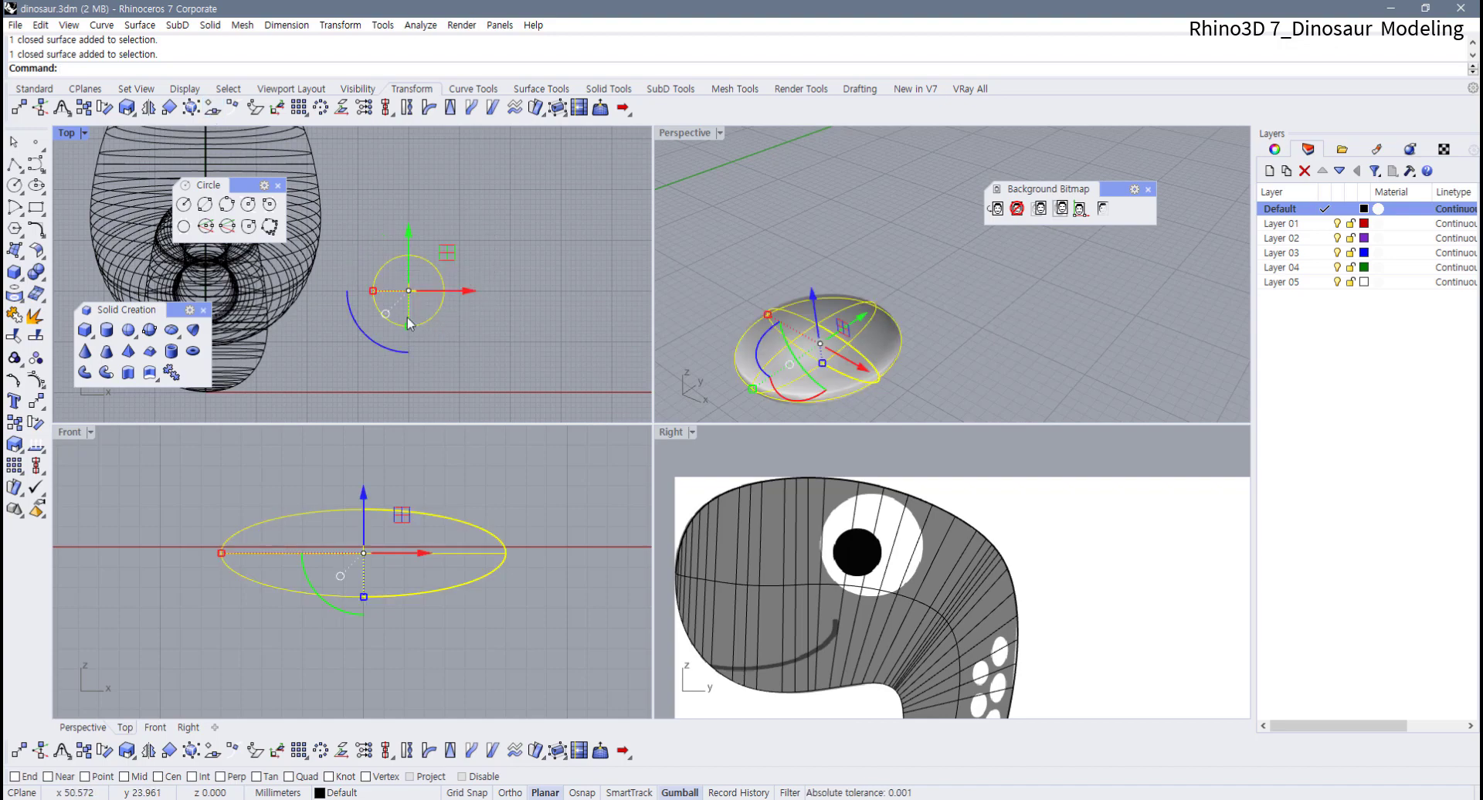
pyautogui.click(211, 109)
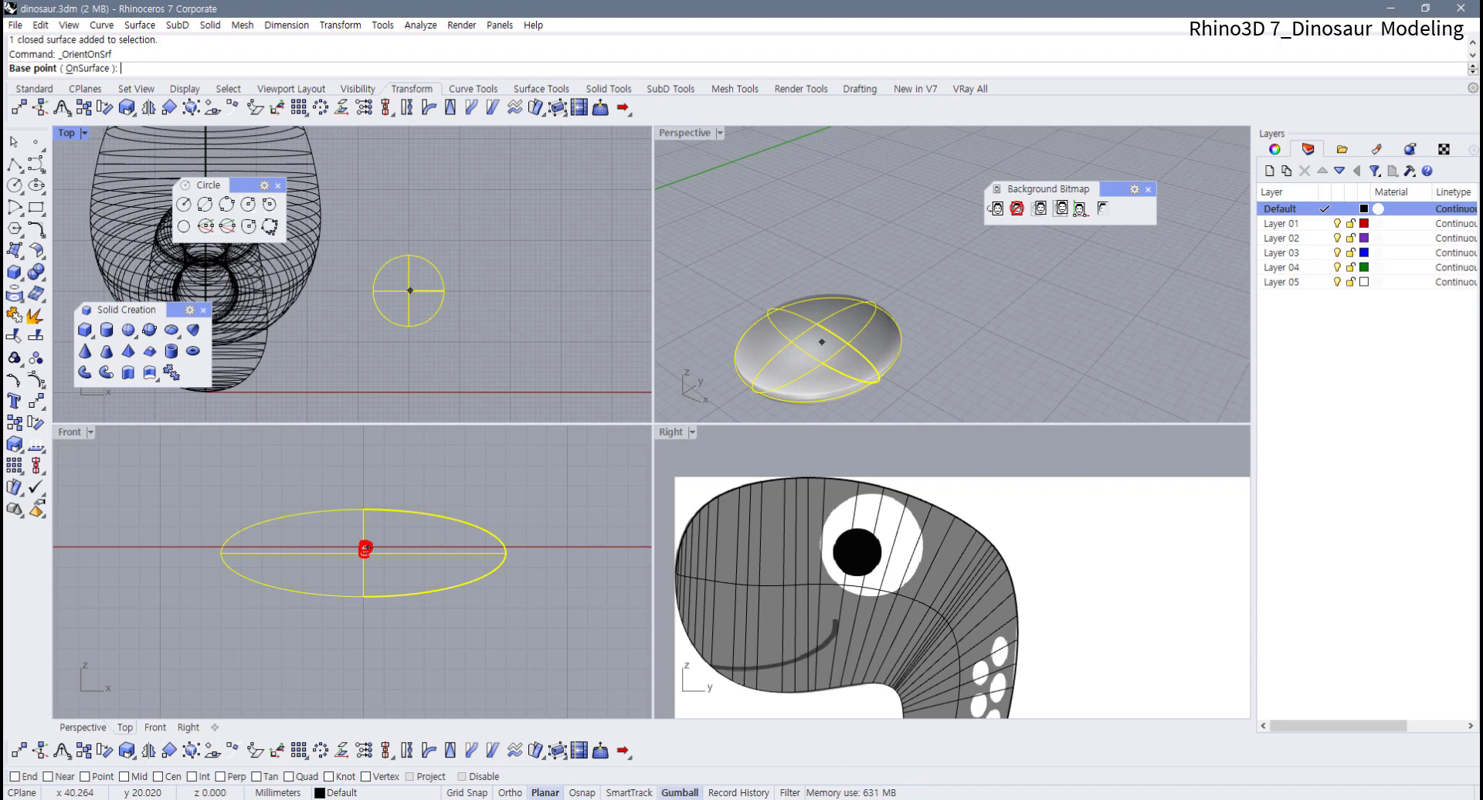
pyautogui.moveTo(183, 548); pyautogui.dragTo(522, 550)
pyautogui.press('Escape')
pyautogui.click(28, 777)
pyautogui.click(28, 777)
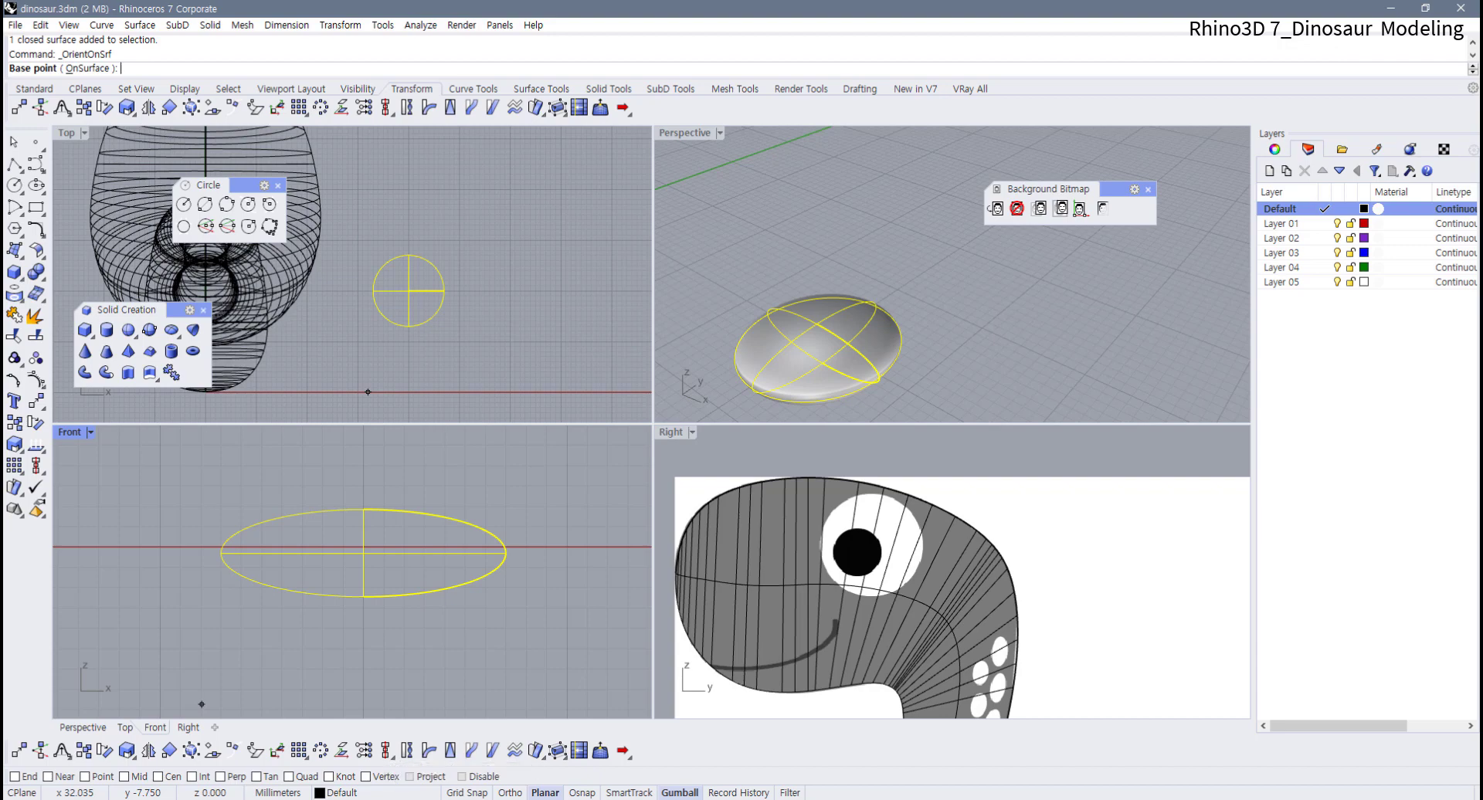
pyautogui.click(468, 794)
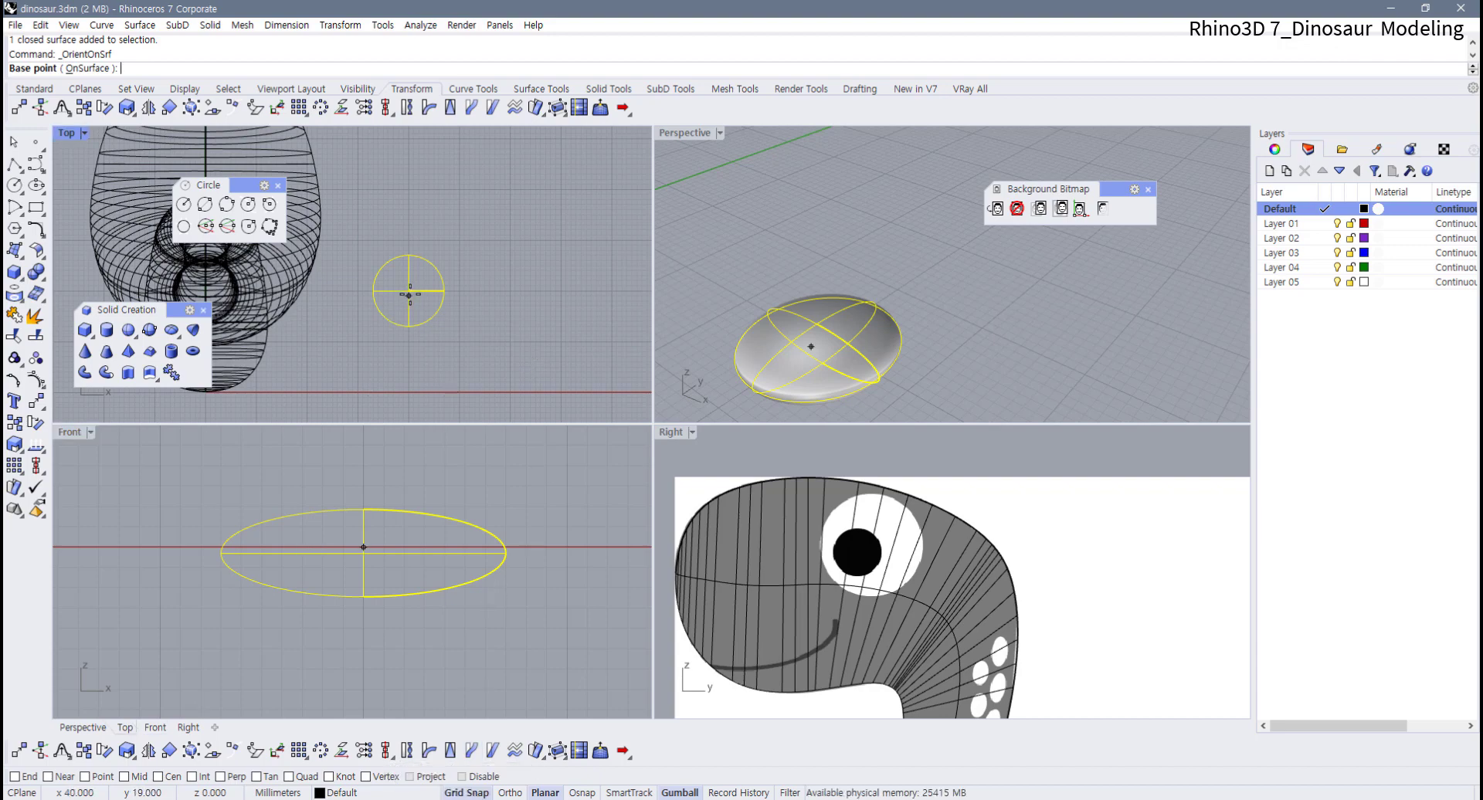
pyautogui.click(408, 291)
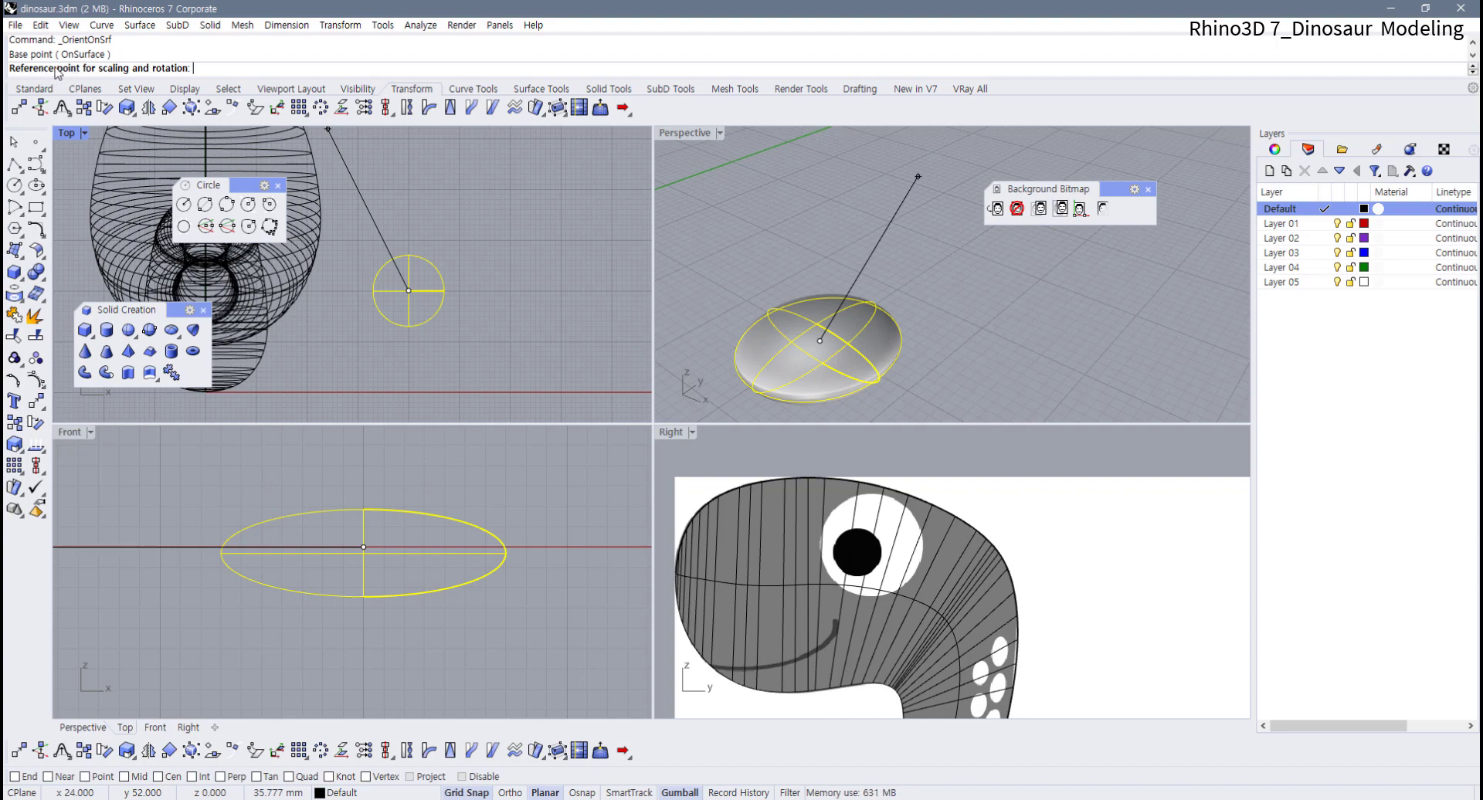
pyautogui.click(494, 289)
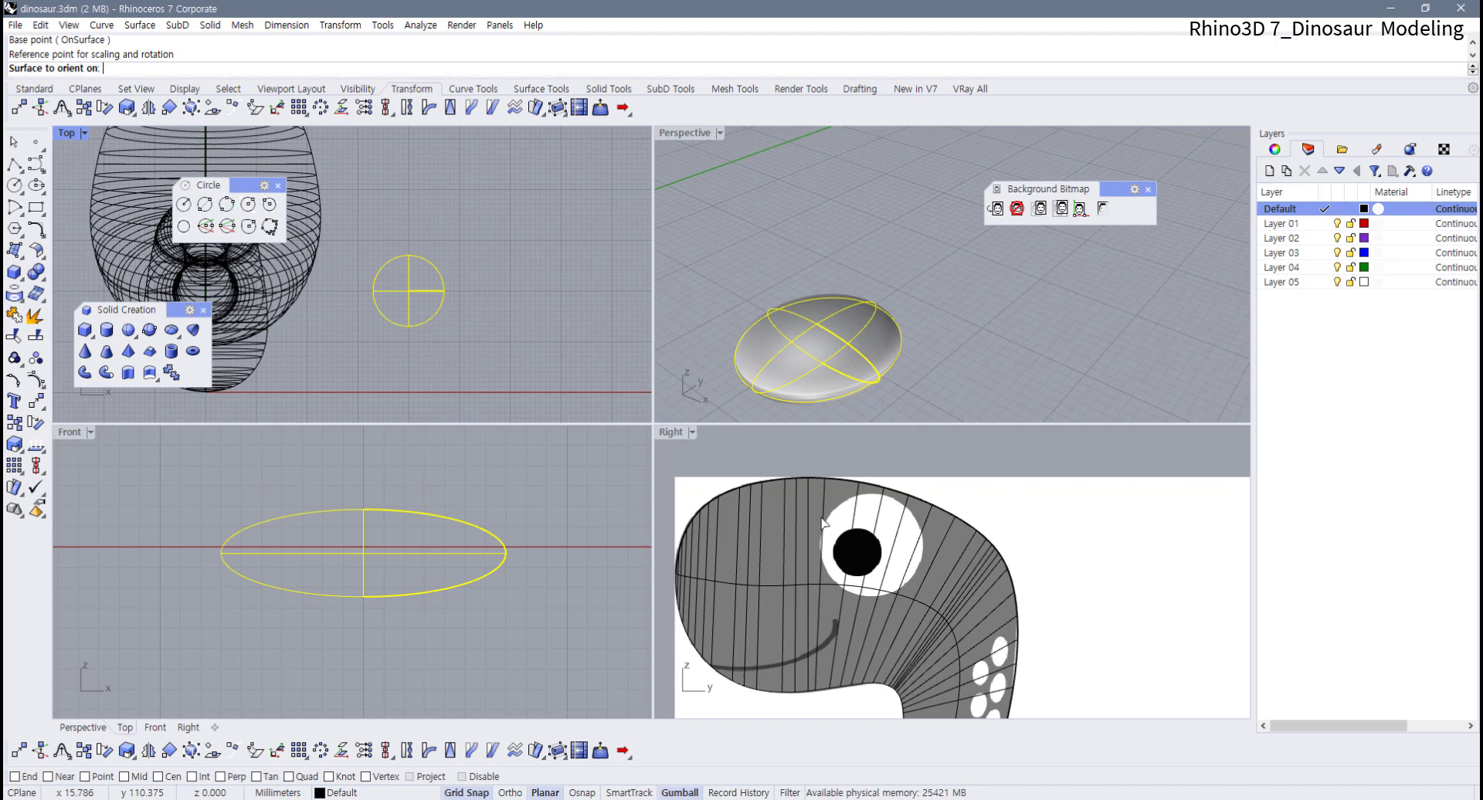
# Choose the dinosaur's head as the surface to orient on, with the scale prompt enabled, and accept the options
pyautogui.scroll(-2, 954, 537)
pyautogui.scroll(1, 955, 536)
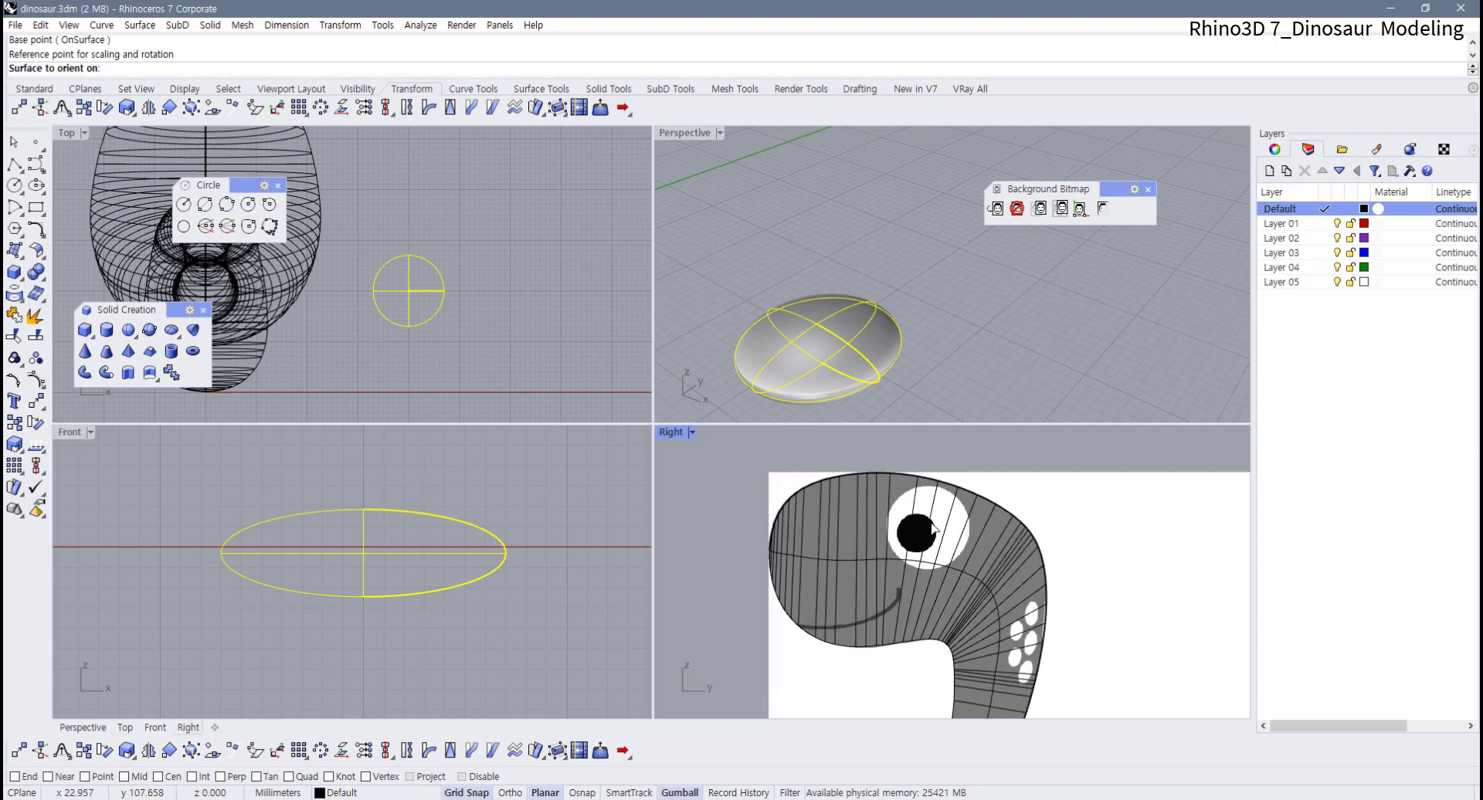
pyautogui.click(937, 530)
pyautogui.moveTo(669, 295); pyautogui.dragTo(581, 260)
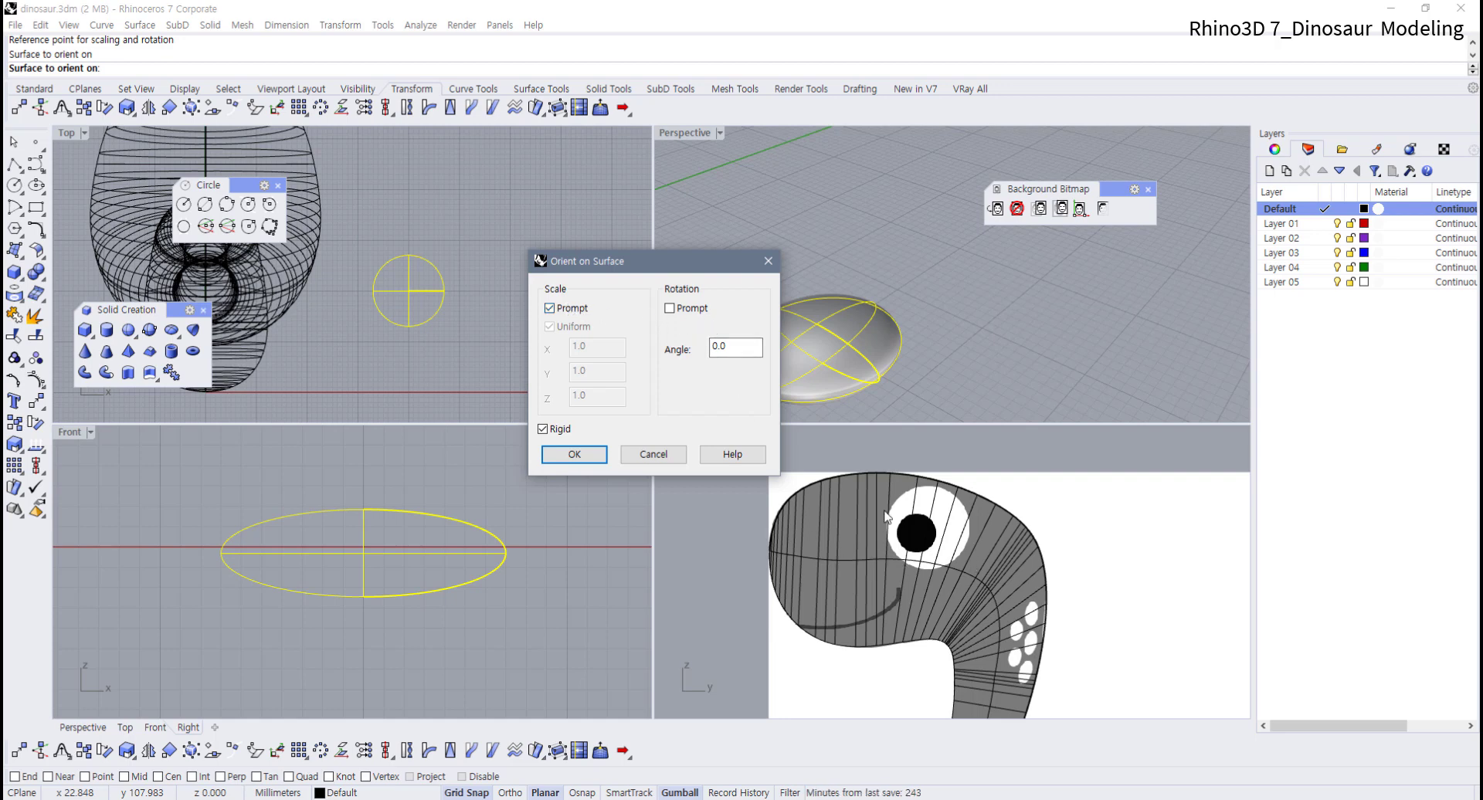
pyautogui.click(670, 308)
pyautogui.click(740, 357)
pyautogui.click(544, 430)
pyautogui.click(581, 456)
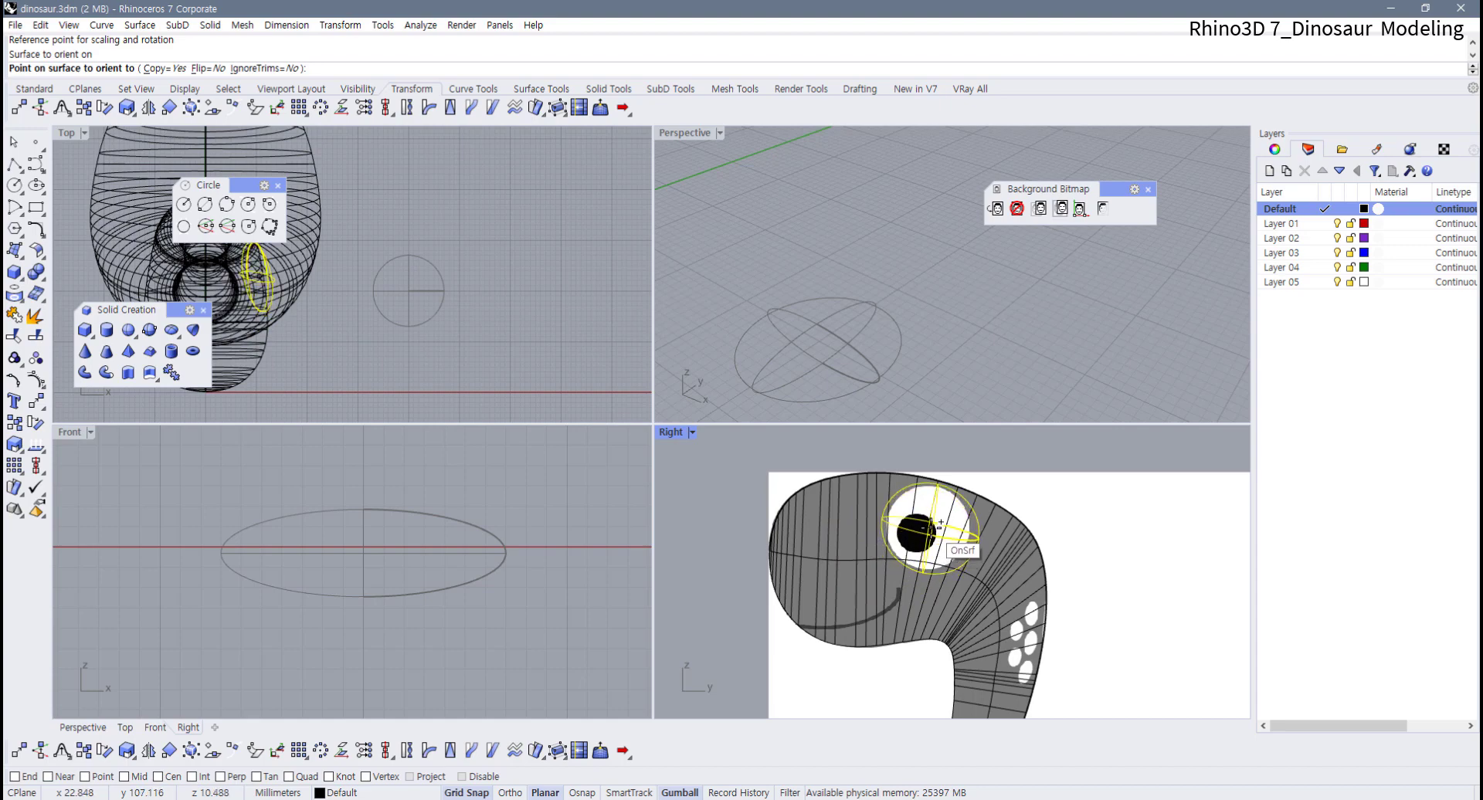
# Place a copy of the flattened sphere at the centre of the reference eye, scaled to match the white eye area, and finish the command
pyautogui.scroll(2, 938, 524)
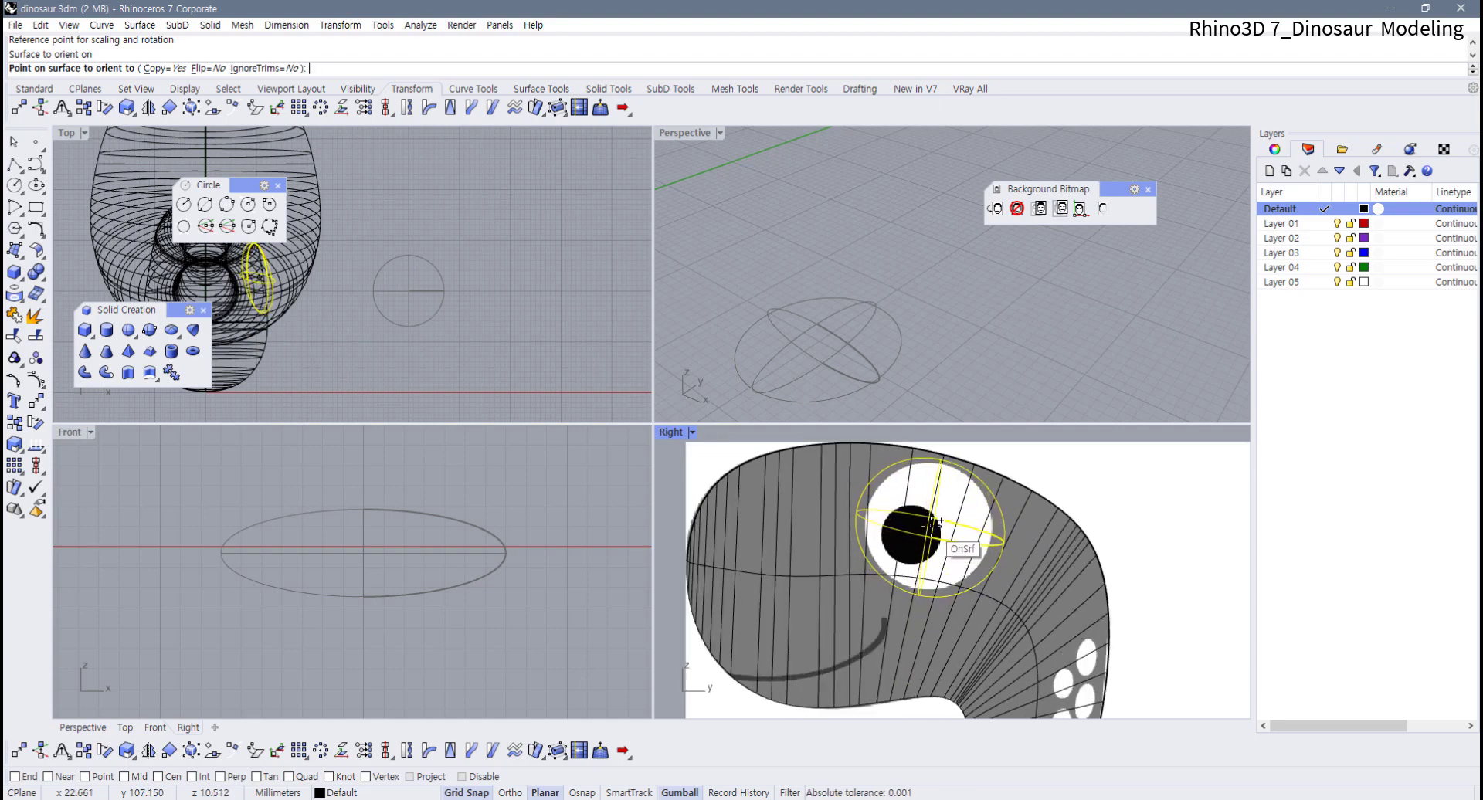
pyautogui.click(934, 525)
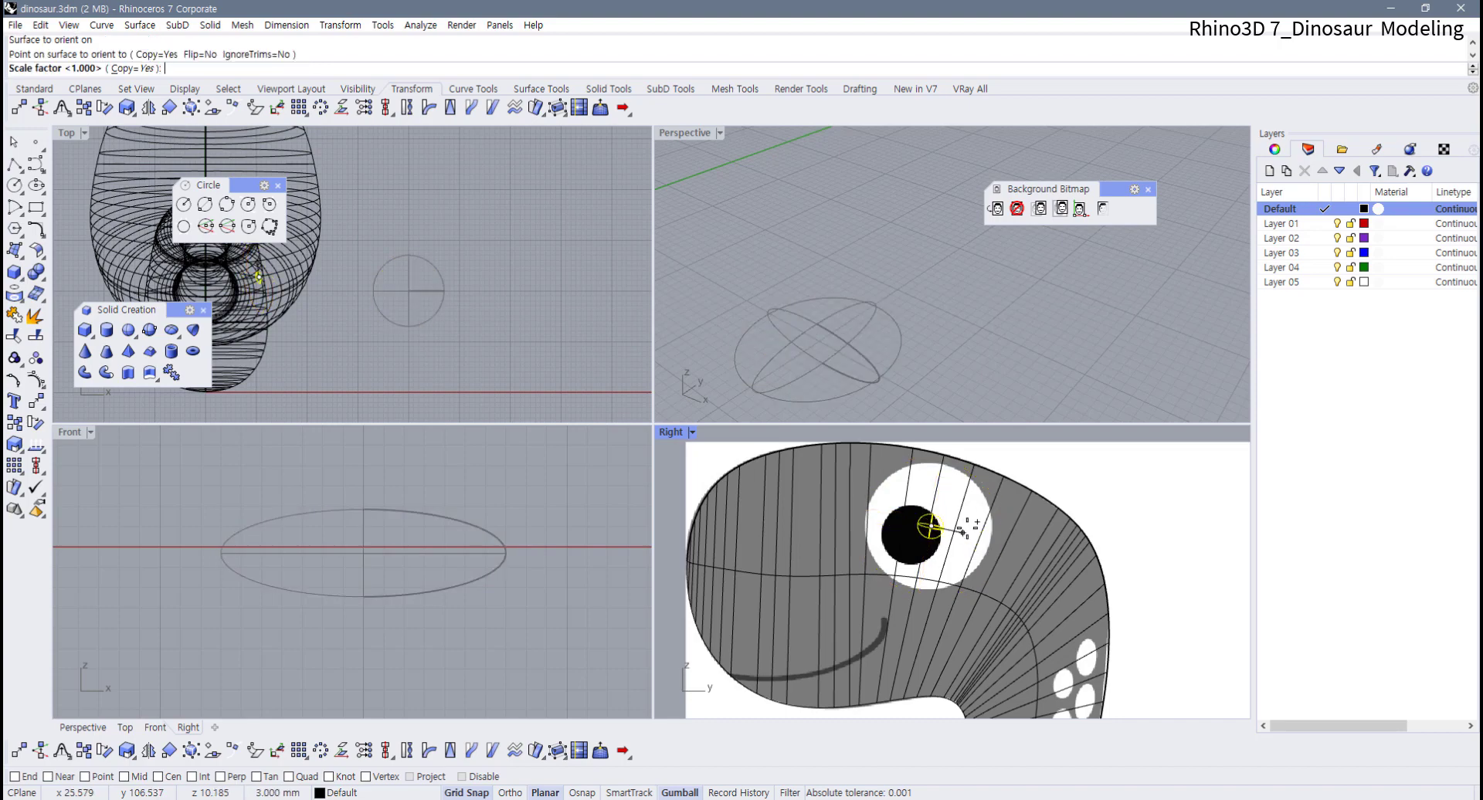
pyautogui.click(1095, 533)
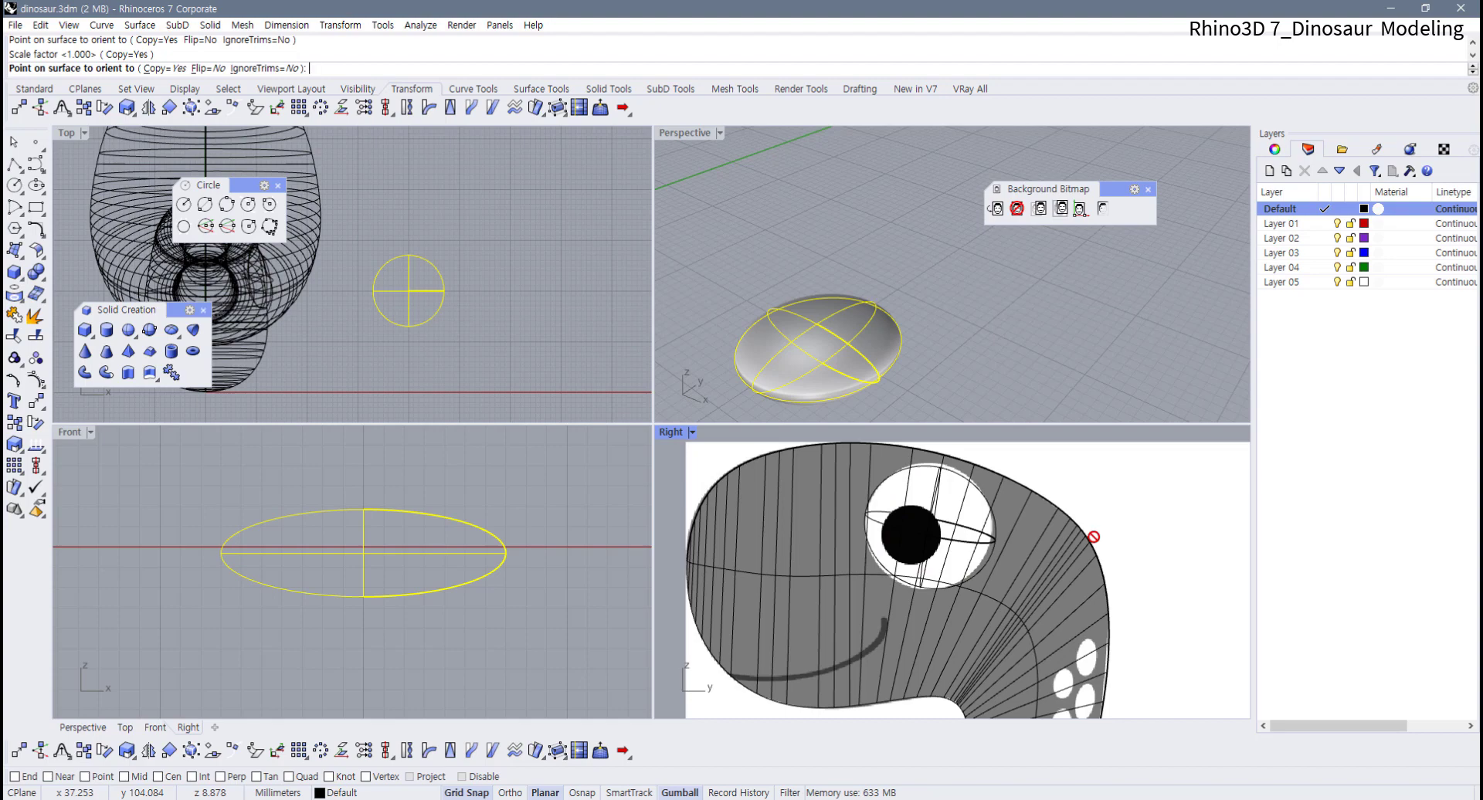
pyautogui.rightClick(1094, 537)
# Examine how the placed eye sits on the head from several angles in the Perspective view
pyautogui.click(1028, 353)
pyautogui.scroll(-7, 995, 329)
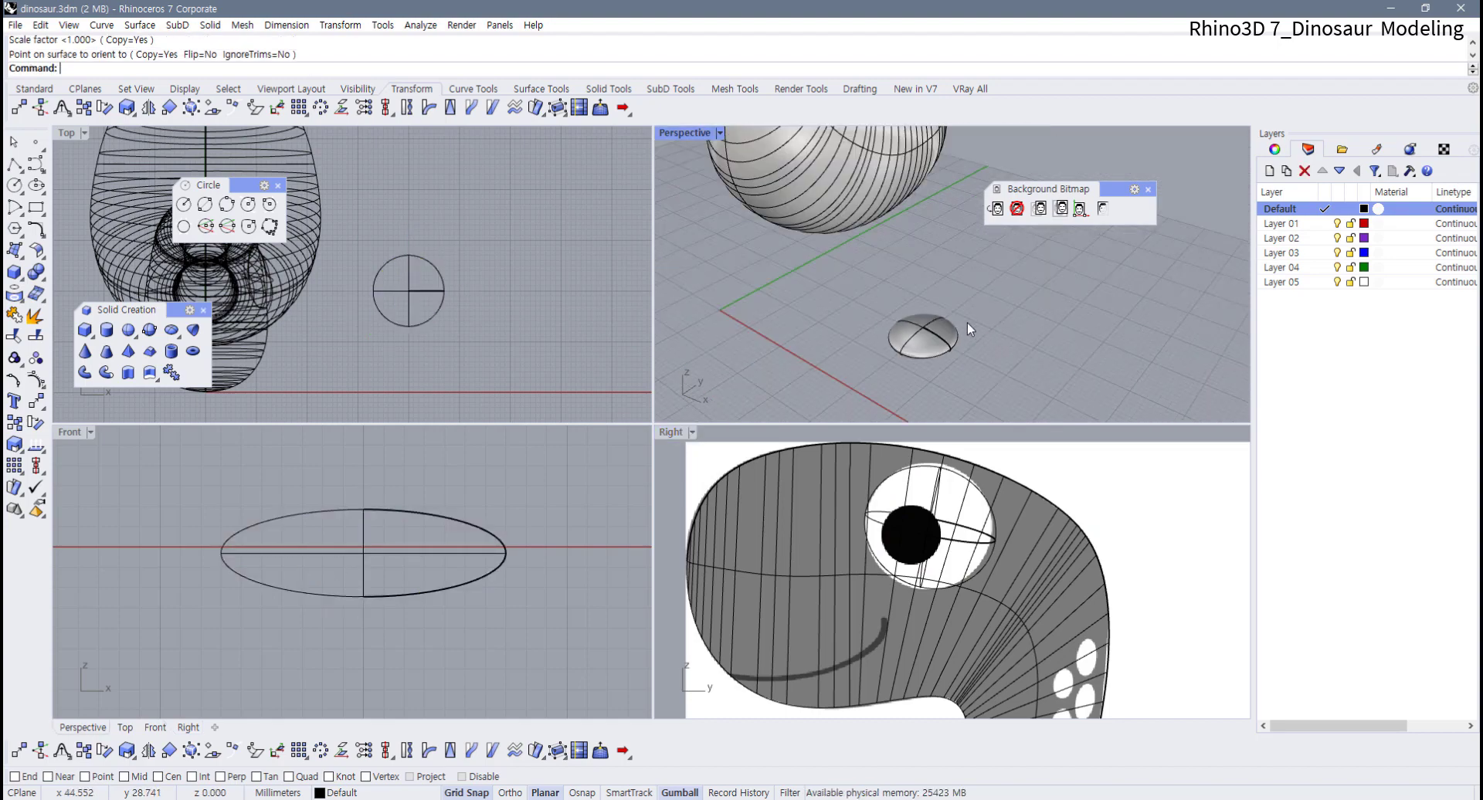
pyautogui.scroll(-3, 967, 323)
pyautogui.scroll(8, 884, 285)
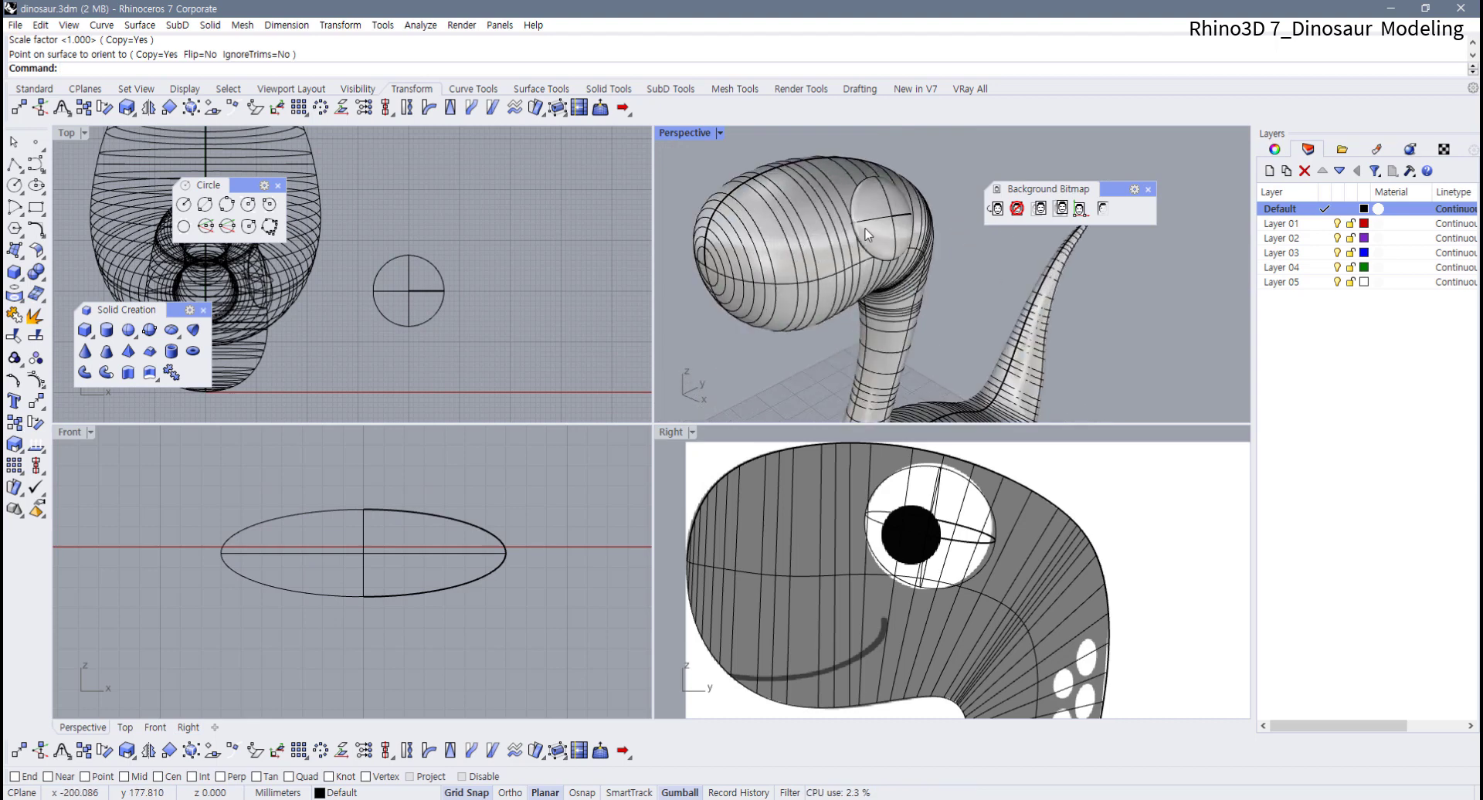
pyautogui.moveTo(865, 234); pyautogui.dragTo(930, 292, button='right')
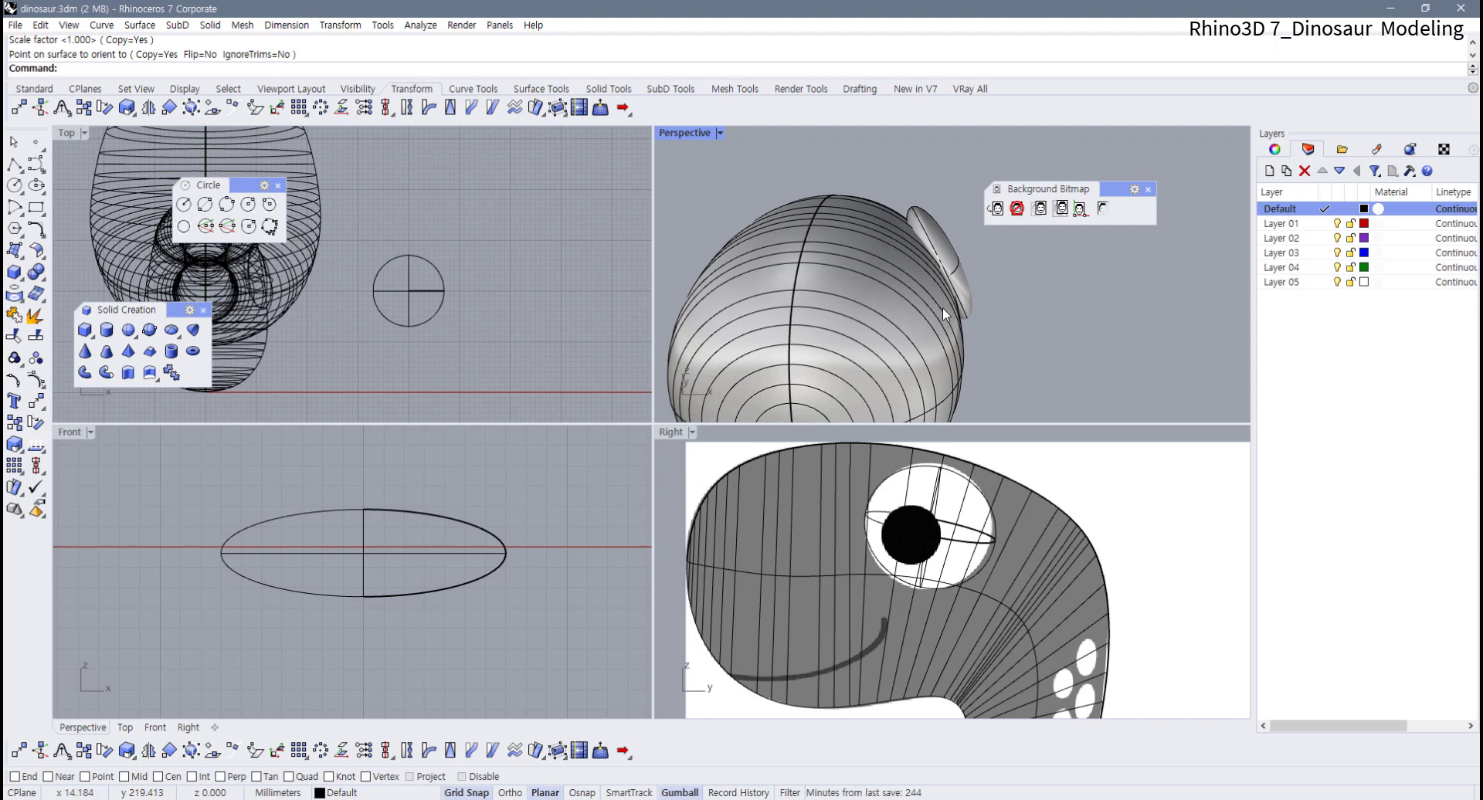
pyautogui.moveTo(942, 308); pyautogui.dragTo(711, 133, button='right')
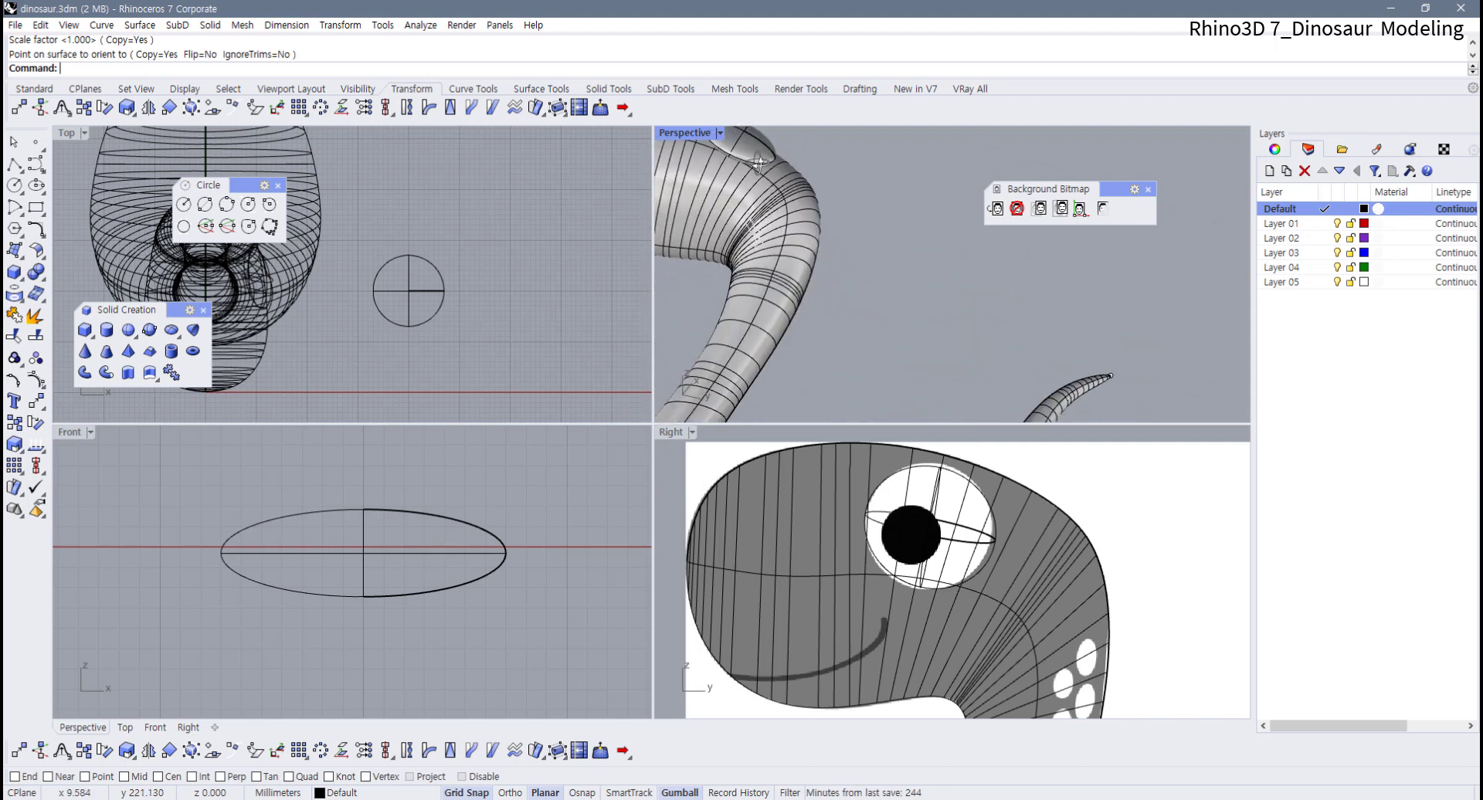
# Try moving the original flattened sphere in the Front view and undo the move
pyautogui.click(377, 527)
pyautogui.moveTo(367, 508); pyautogui.dragTo(467, 618)
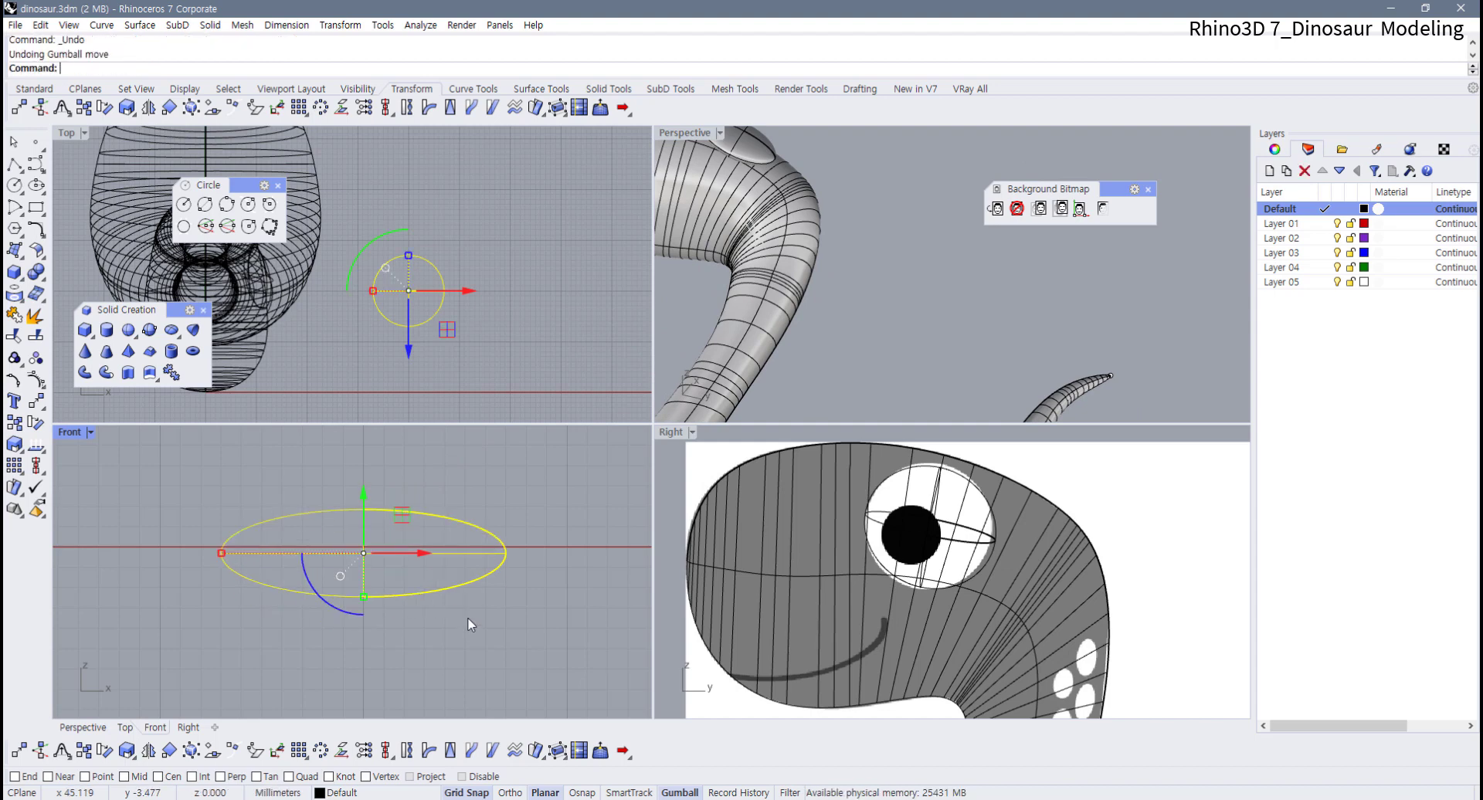
# Undo the eye's placement on the head and reselect the original flattened sphere in the Front view
pyautogui.hotkey('ctrl', 'z')
pyautogui.hotkey('ctrl', 'z')
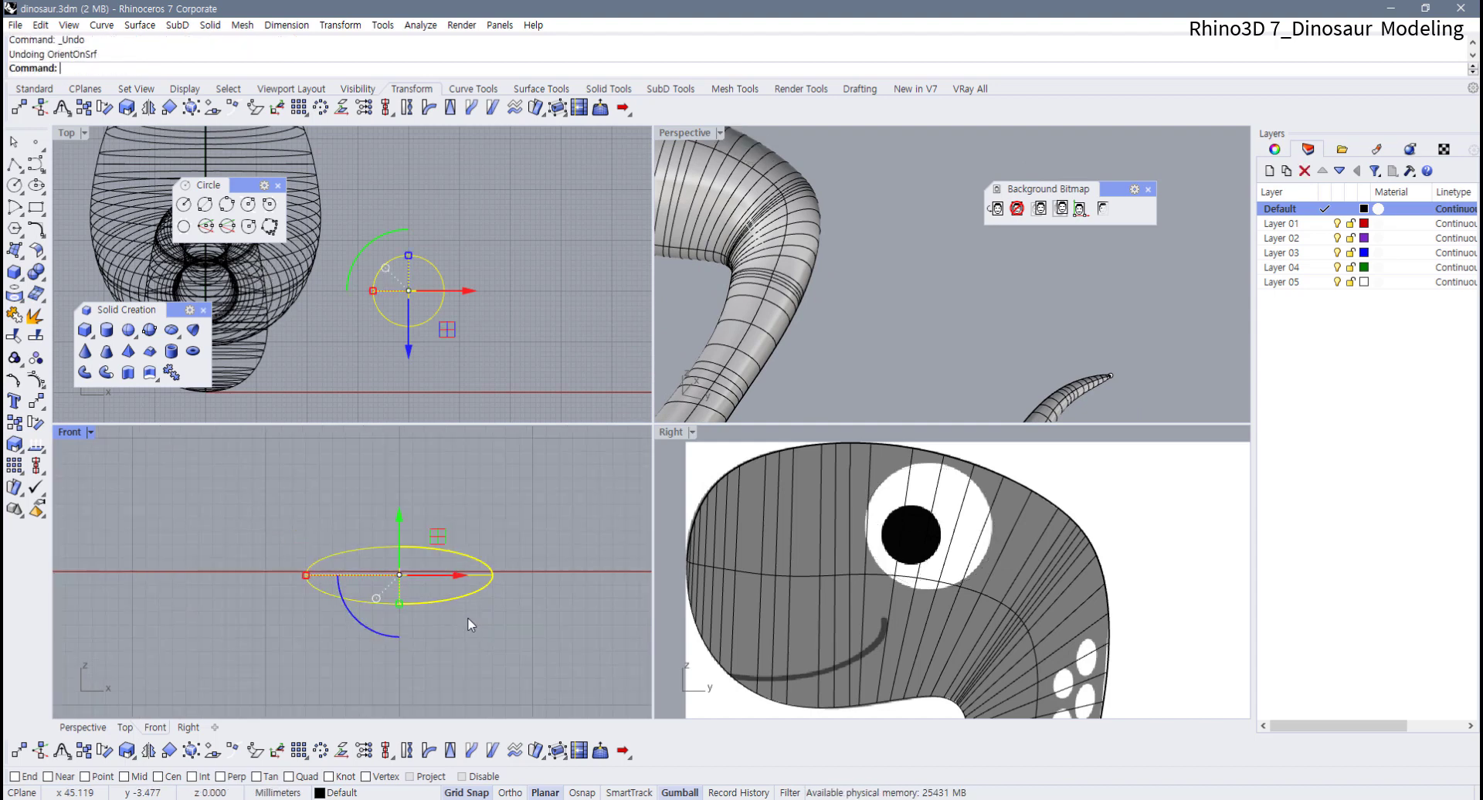
pyautogui.click(471, 618)
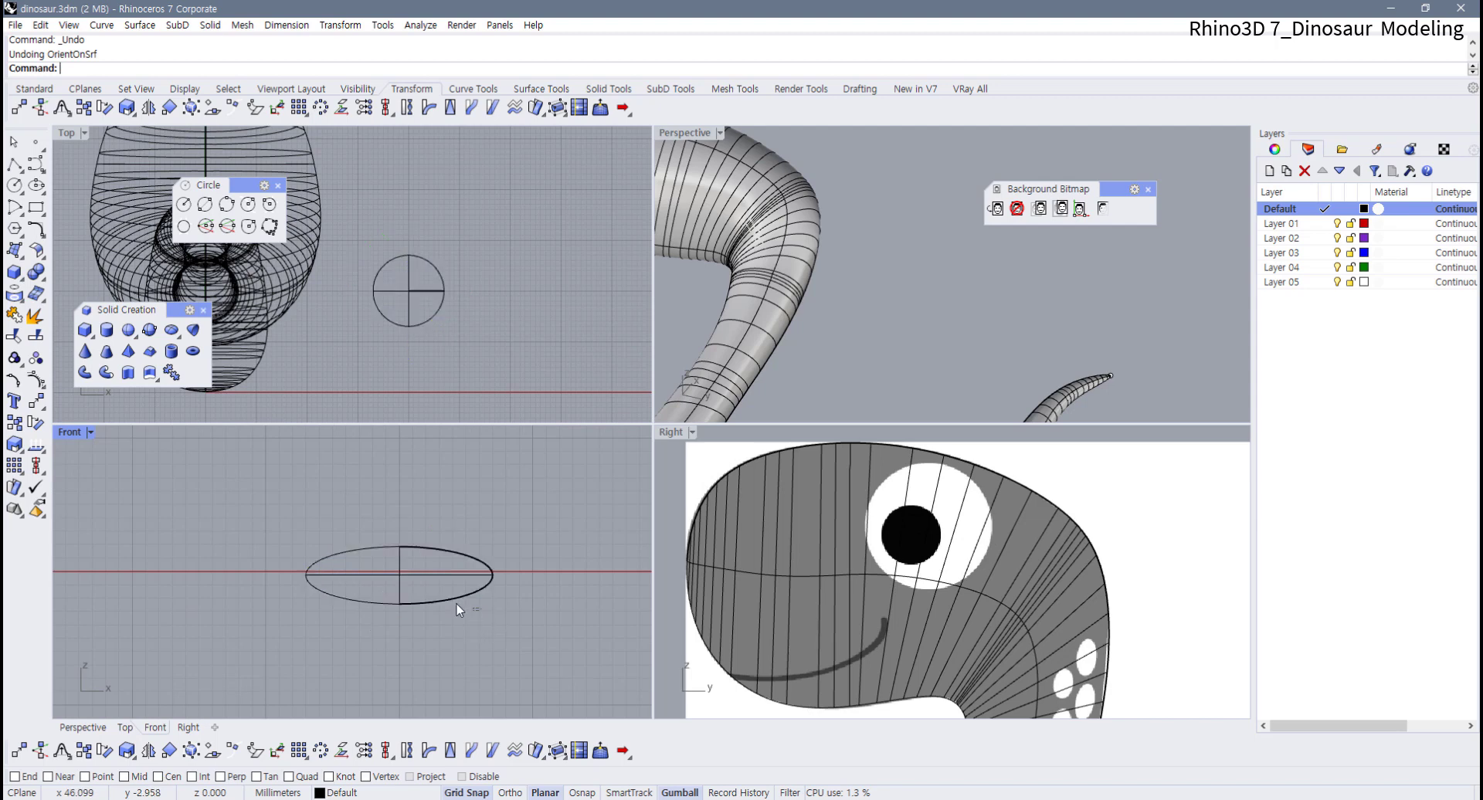
pyautogui.click(449, 604)
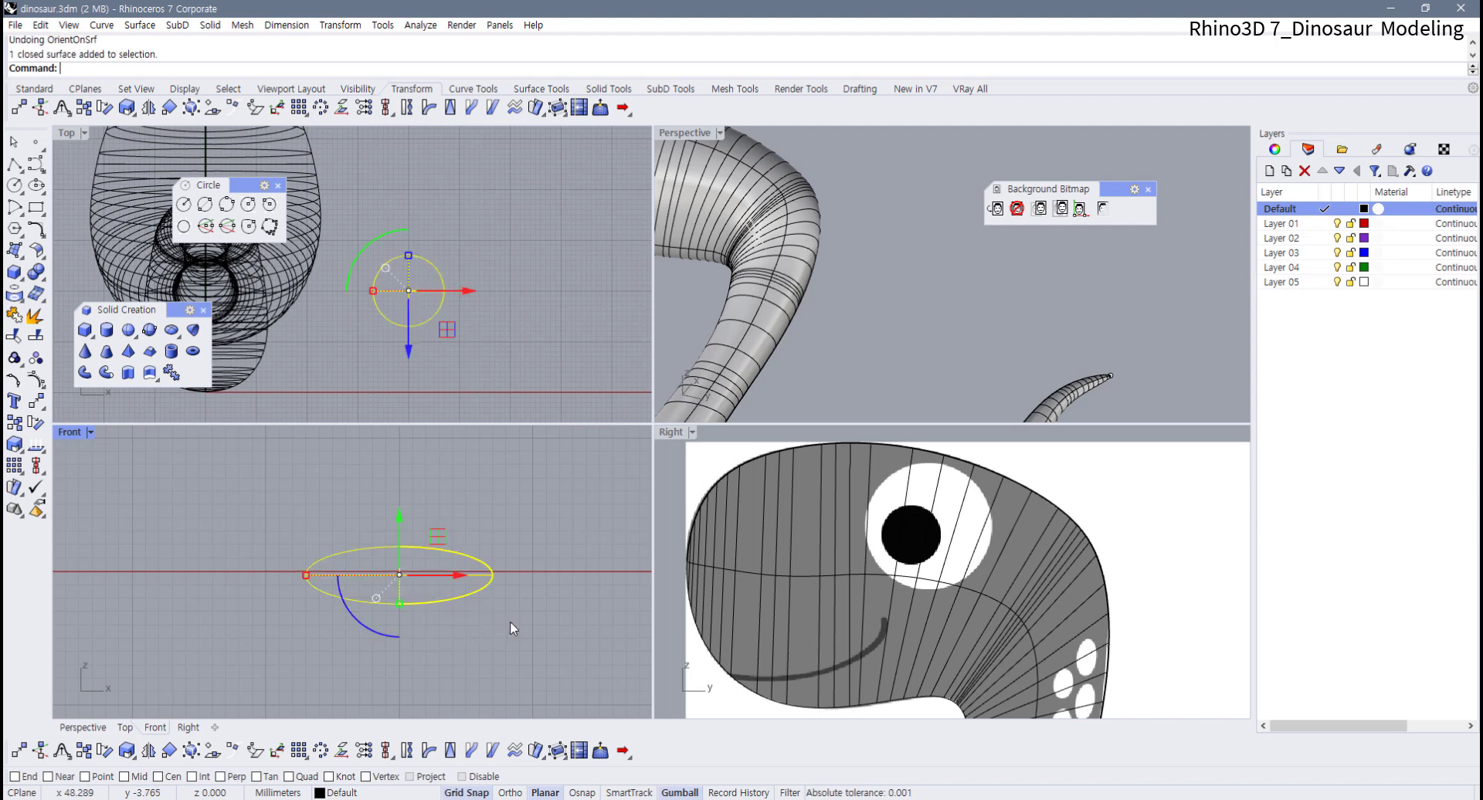
# Enable Record History and start Orient on Surface for the flattened sphere, with its centre (40,20) as base point and 59,20 as reference point
pyautogui.moveTo(303, 313); pyautogui.dragTo(375, 333, button='right')
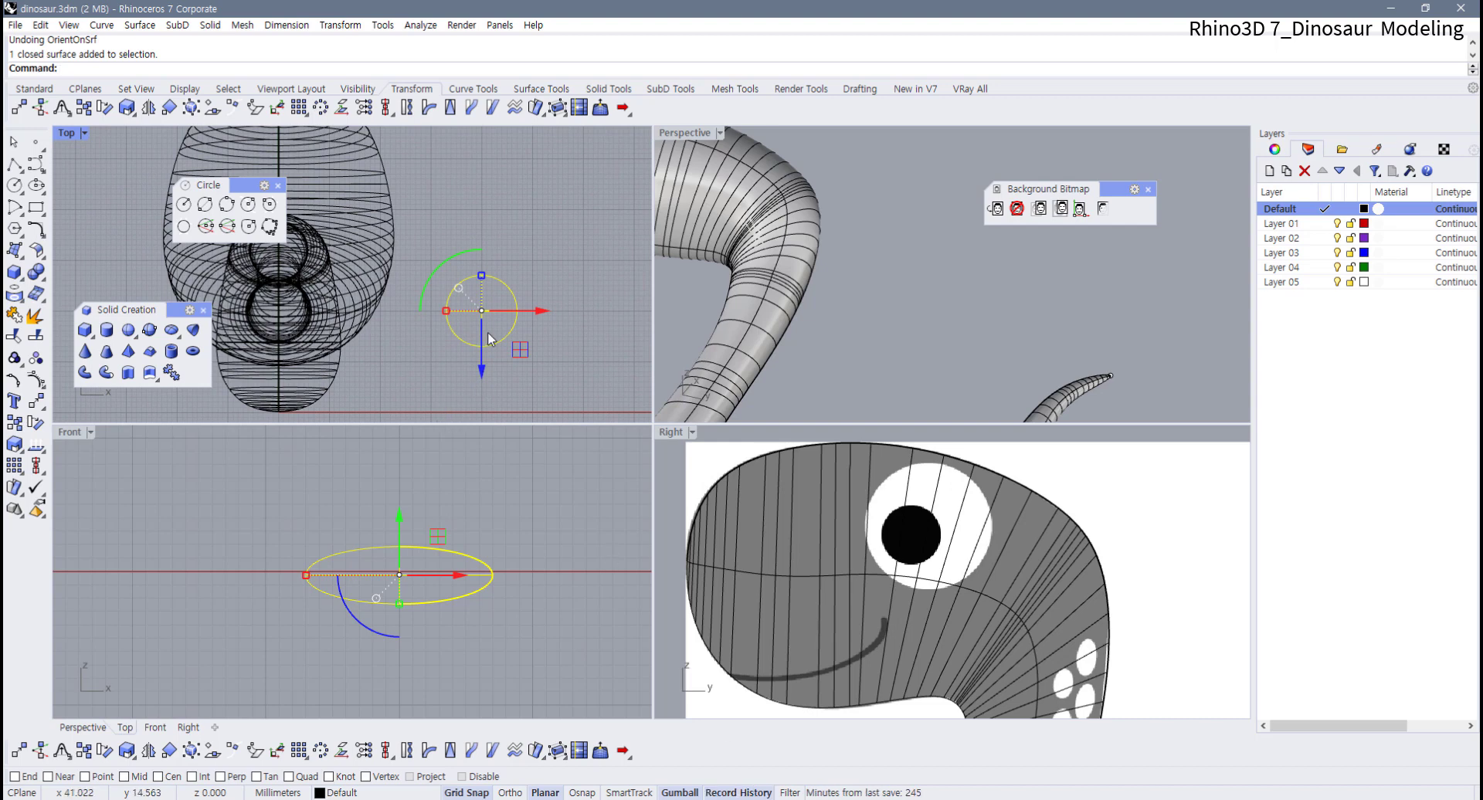
pyautogui.moveTo(497, 337); pyautogui.dragTo(474, 342, button='right')
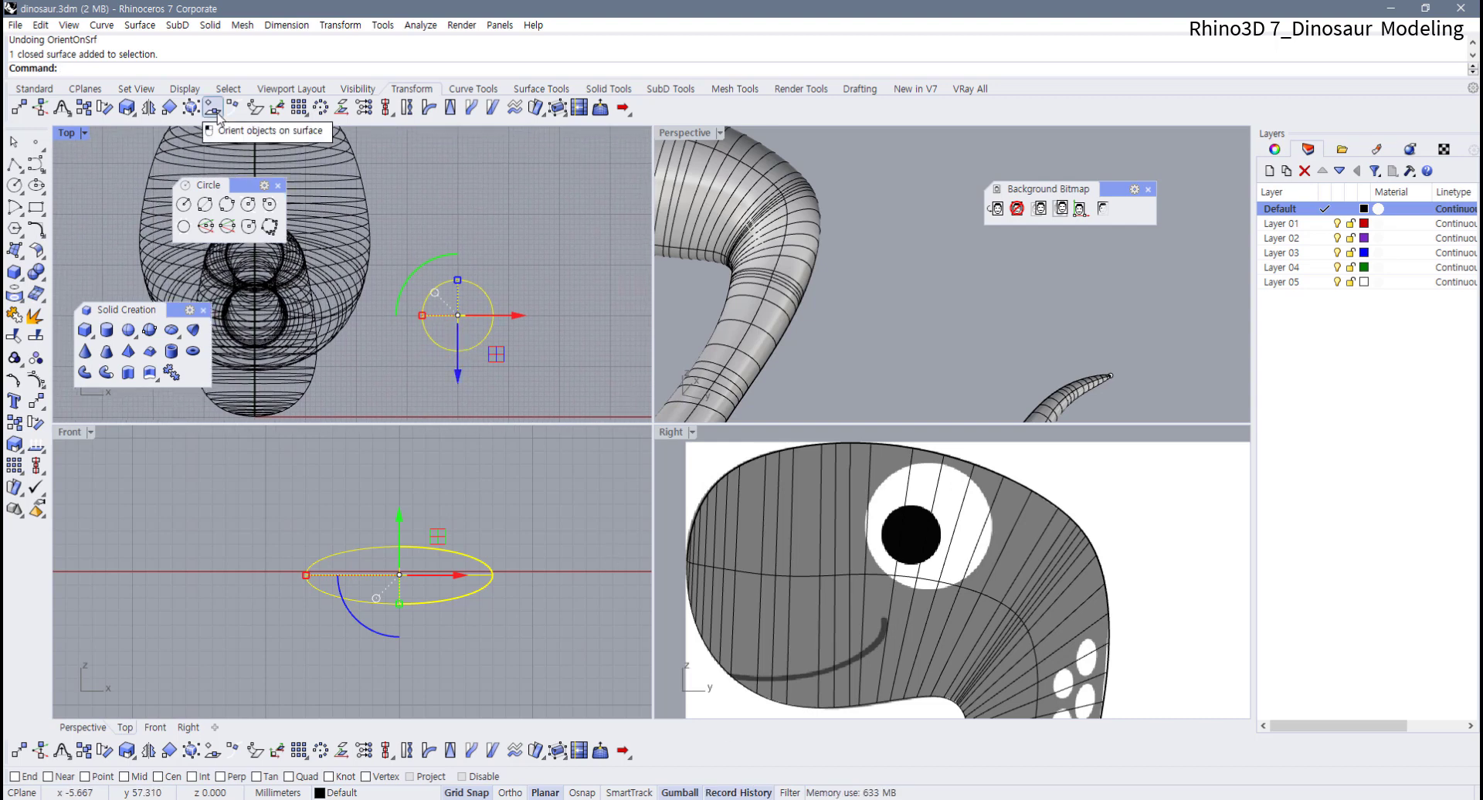
pyautogui.click(212, 107)
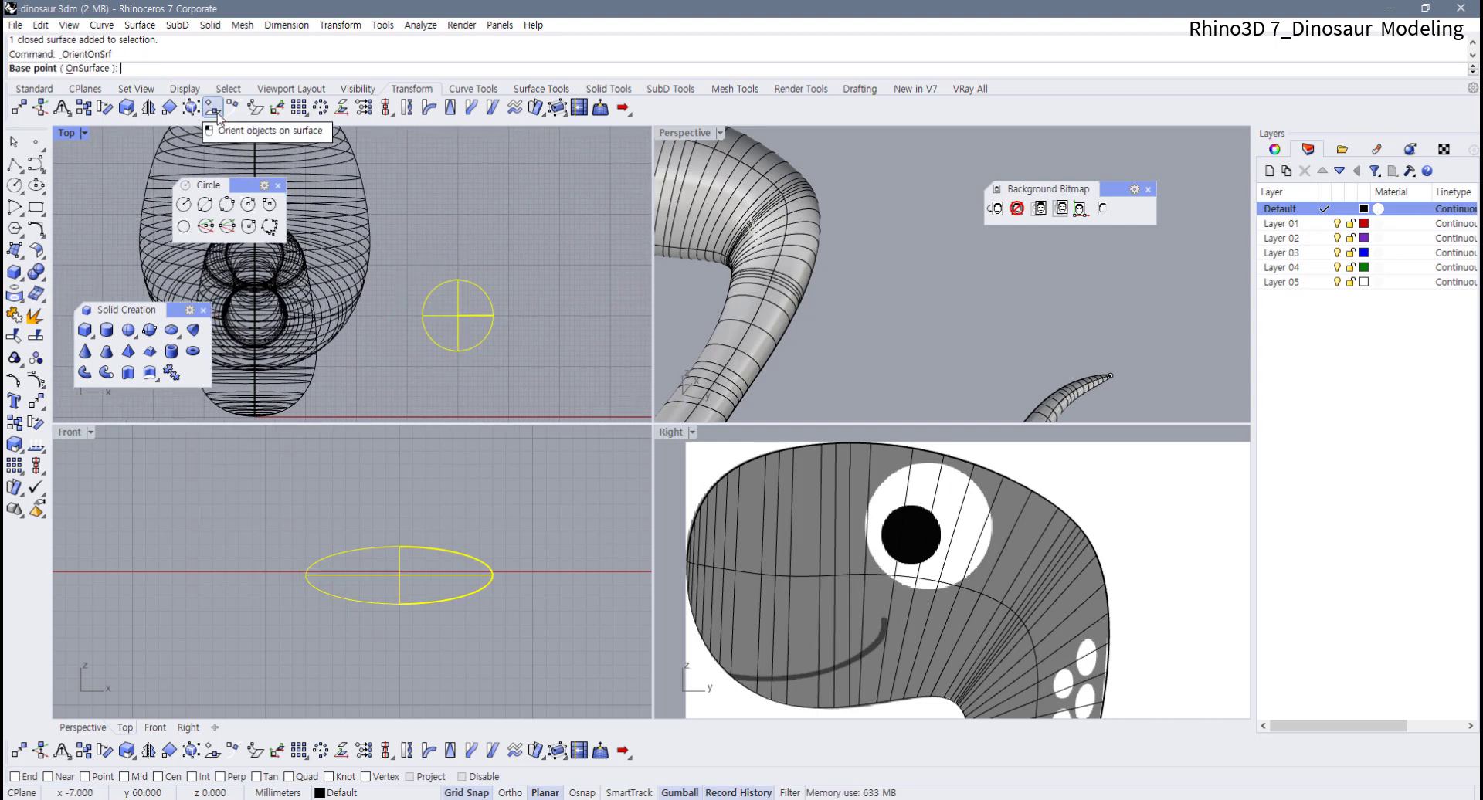
pyautogui.click(459, 315)
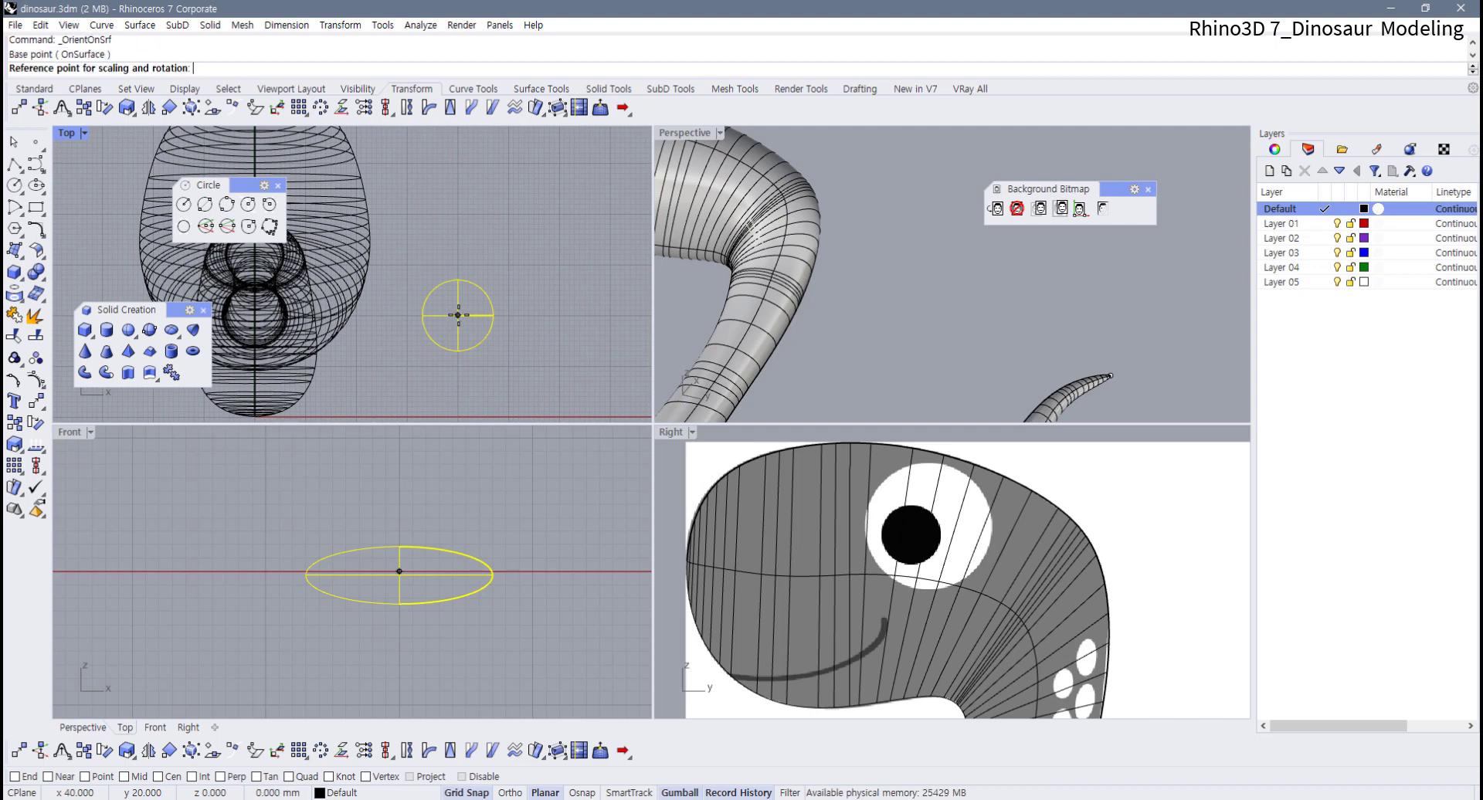
pyautogui.click(555, 315)
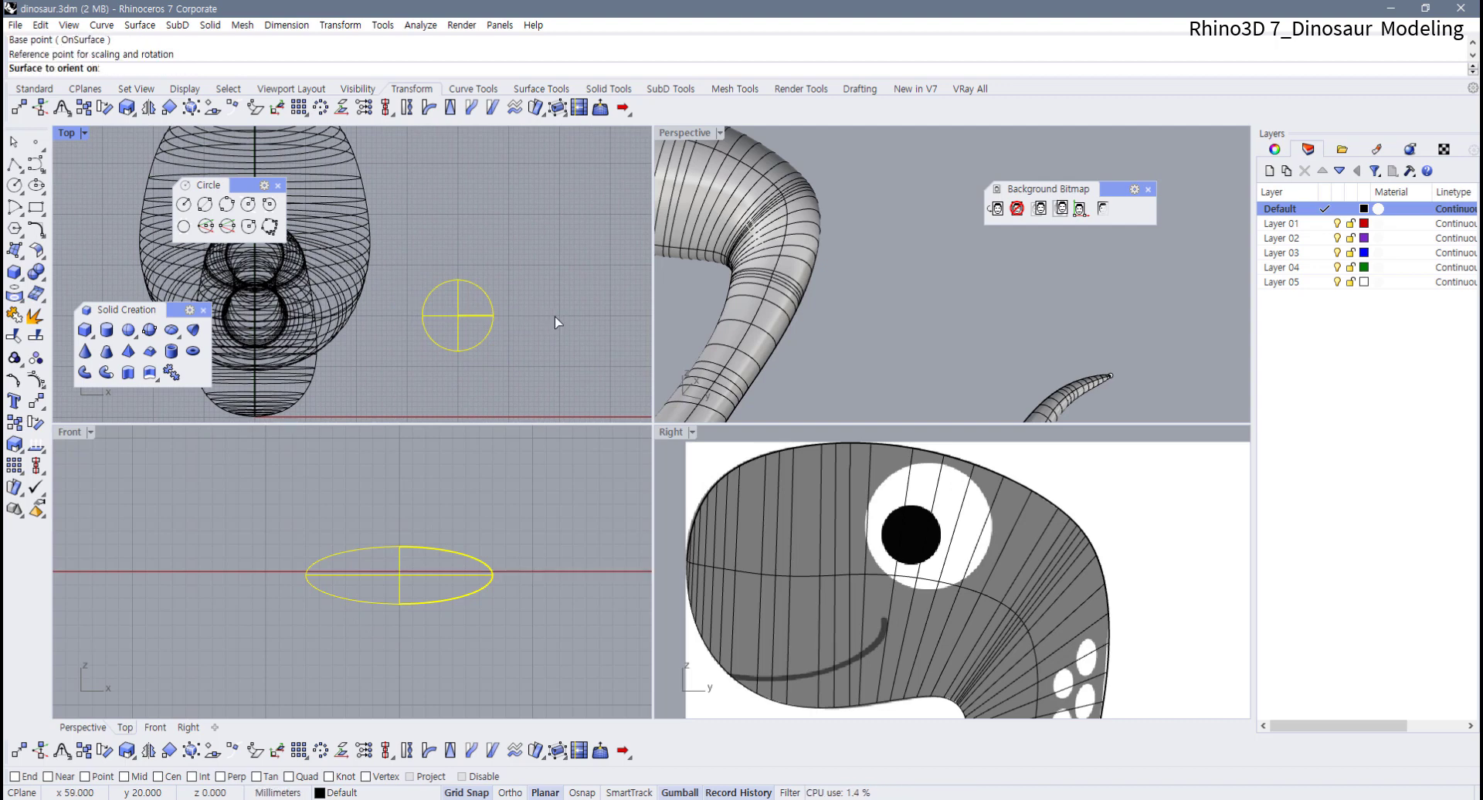
# Orient a copy of the sphere onto the head at the reference eye's centre, prompting for scale and sizing it to the white area
pyautogui.click(933, 529)
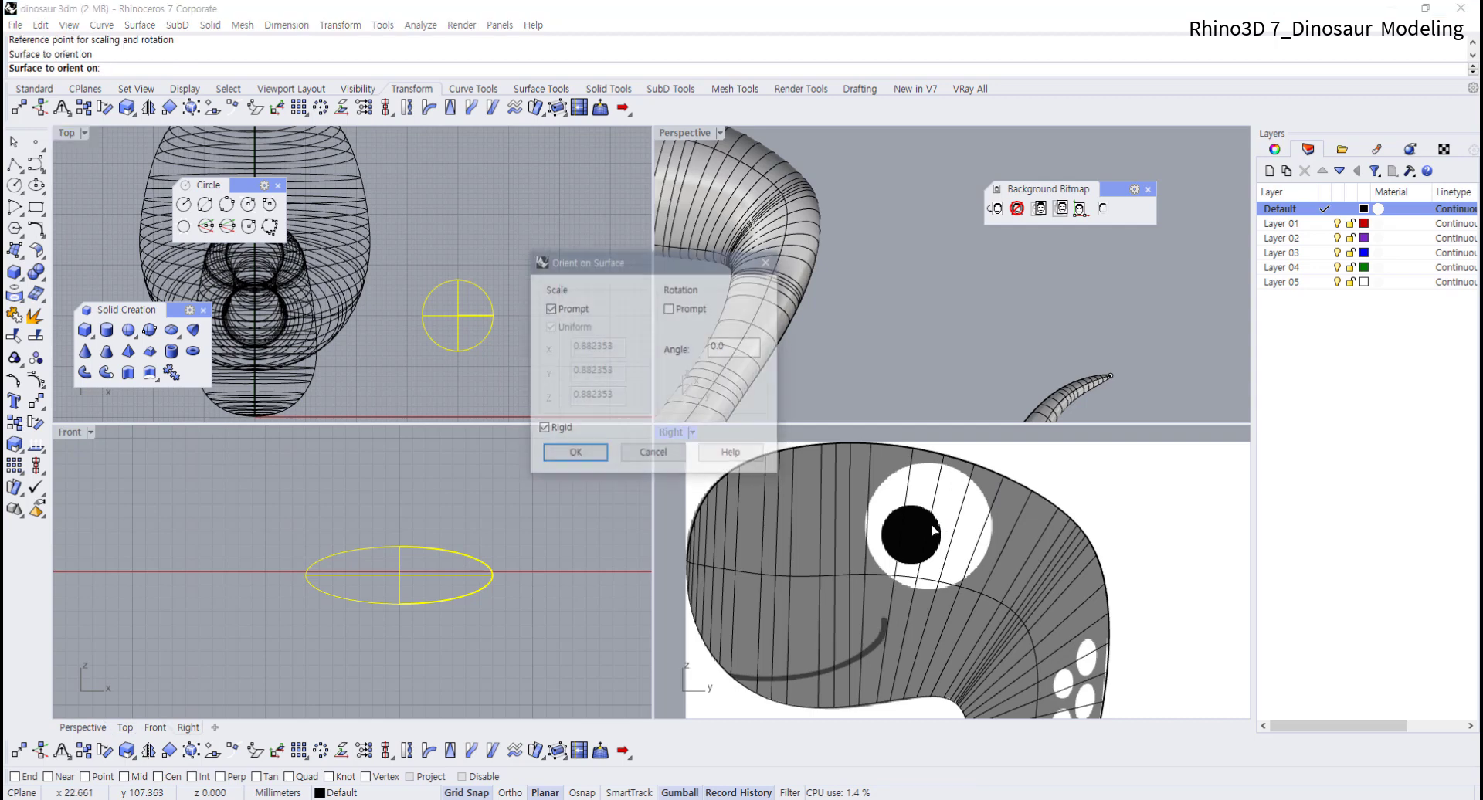
pyautogui.click(596, 460)
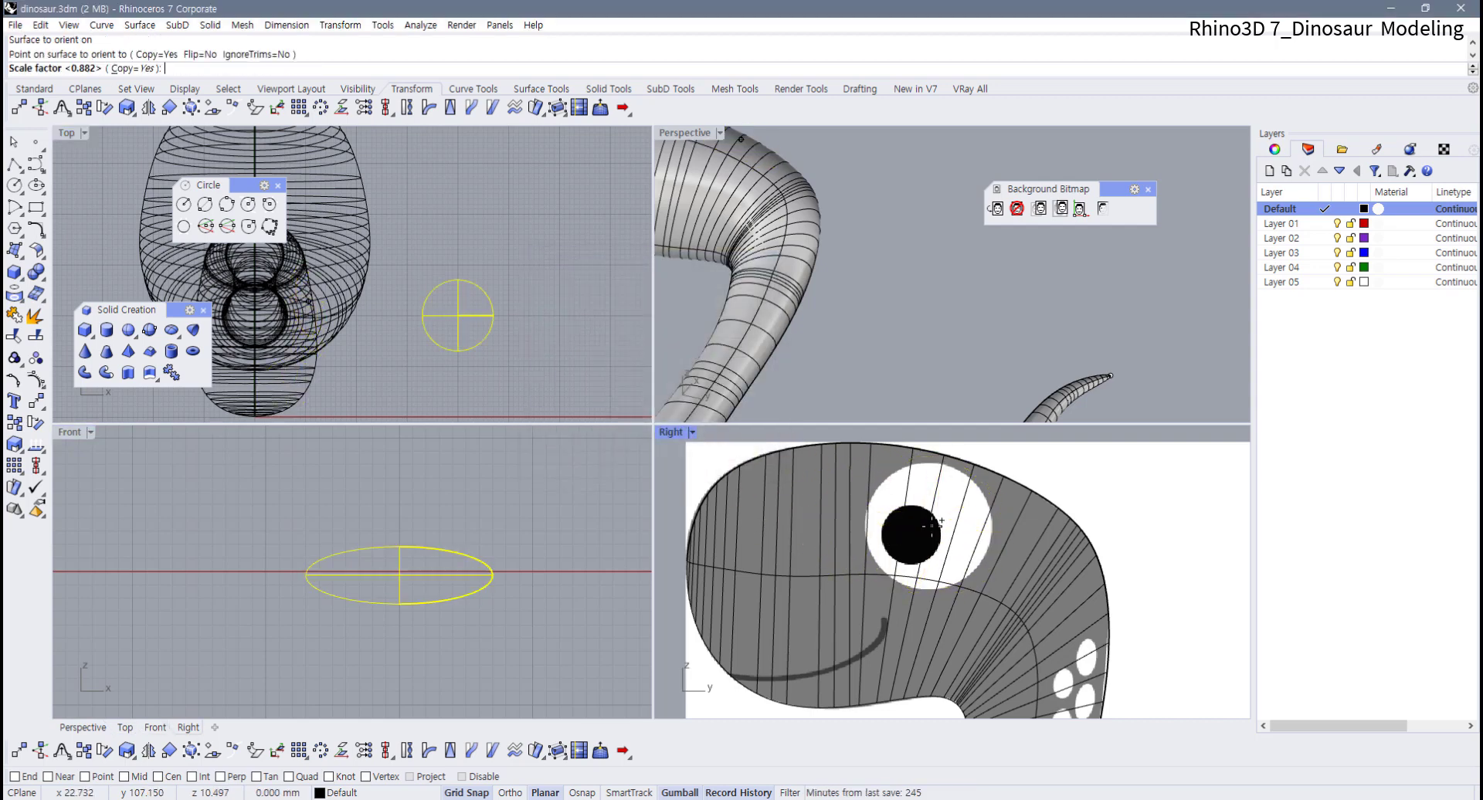
pyautogui.click(933, 530)
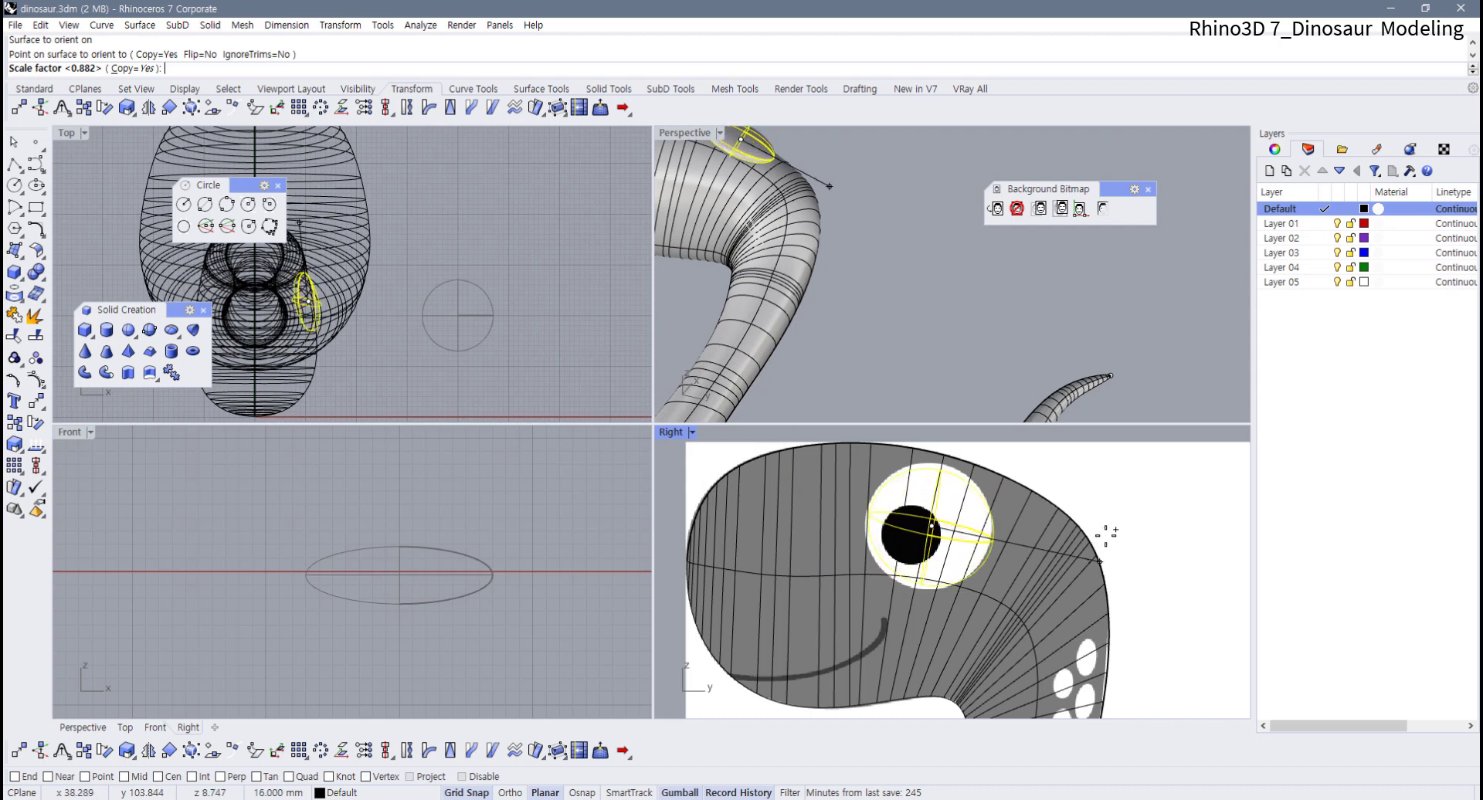
pyautogui.click(1105, 536)
pyautogui.rightClick(1105, 535)
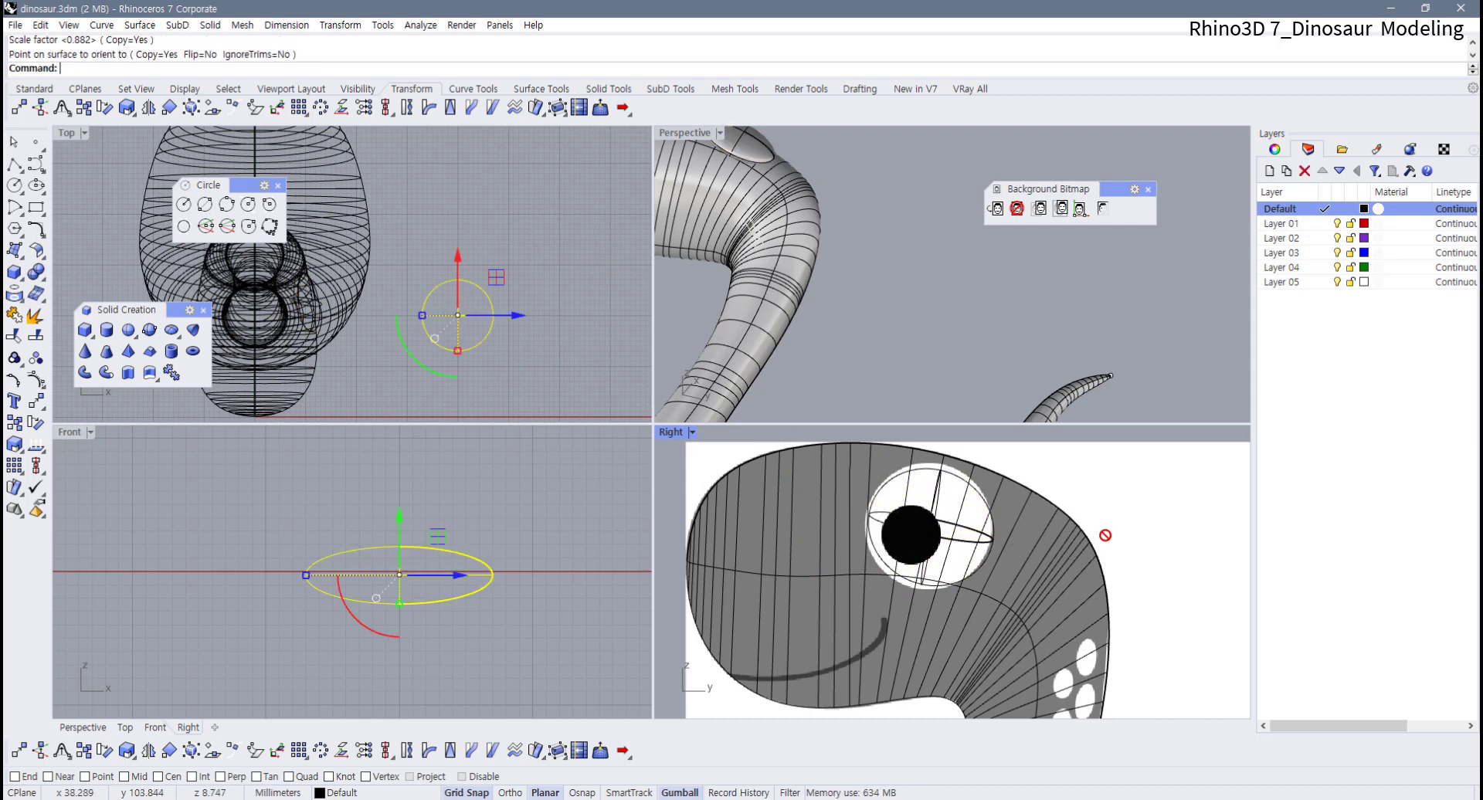
# Lower the original flattened sphere slightly in the Front view to adjust the linked eye's depth, and turn off Grid Snap
pyautogui.scroll(-3, 822, 253)
pyautogui.scroll(5, 819, 256)
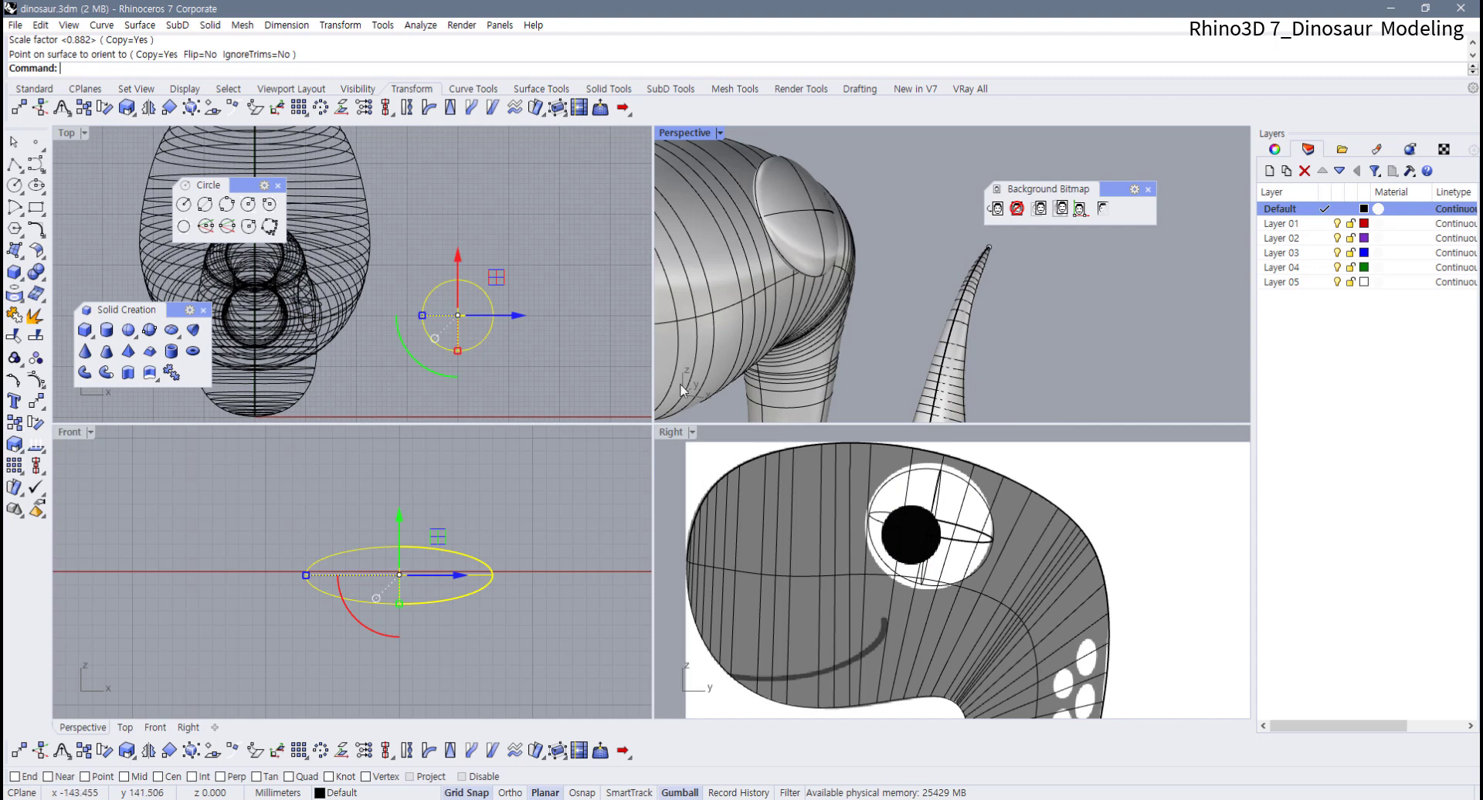
pyautogui.click(398, 518)
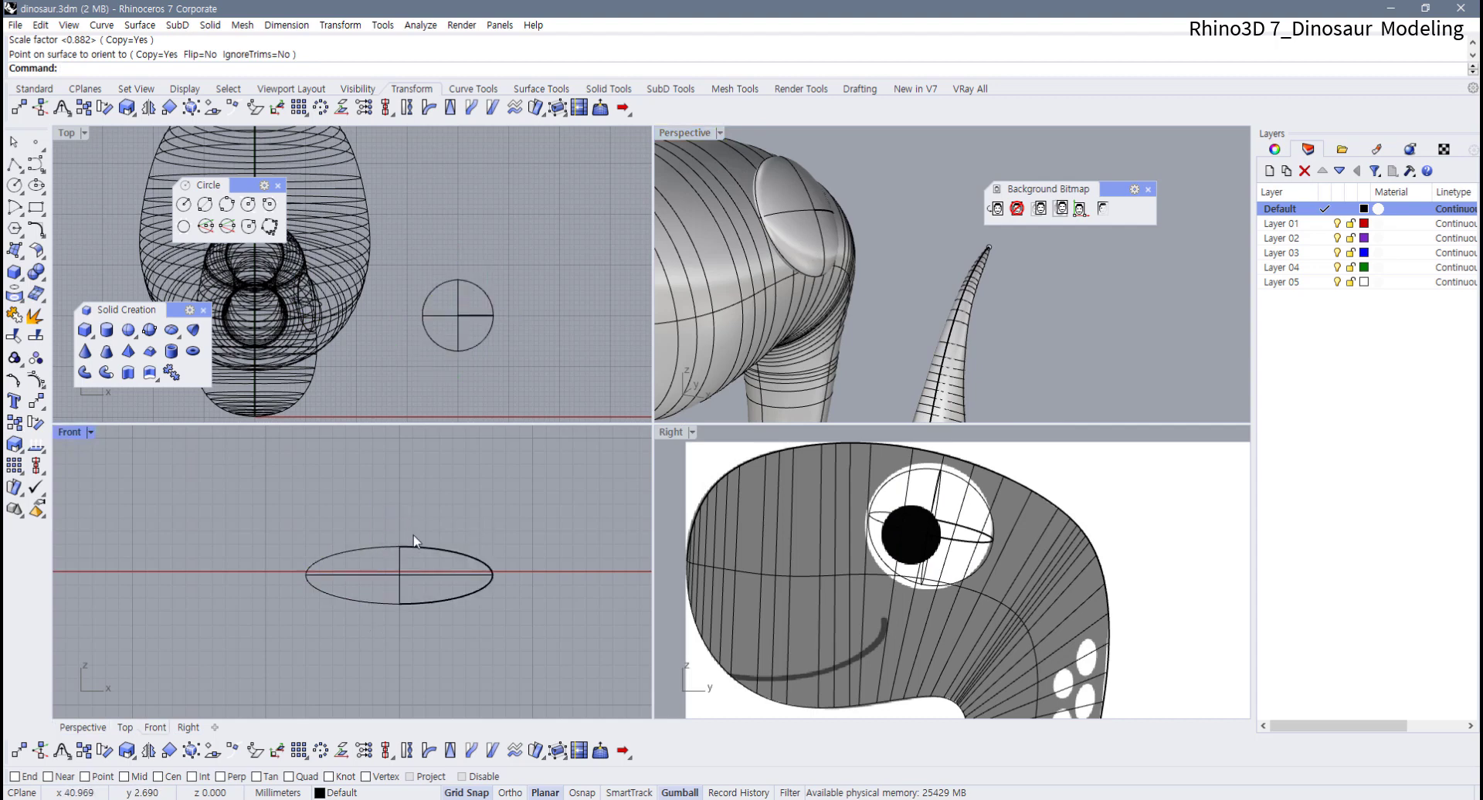
pyautogui.click(402, 548)
pyautogui.moveTo(402, 520); pyautogui.dragTo(399, 543)
pyautogui.moveTo(850, 242); pyautogui.dragTo(807, 278, button='right')
pyautogui.click(466, 793)
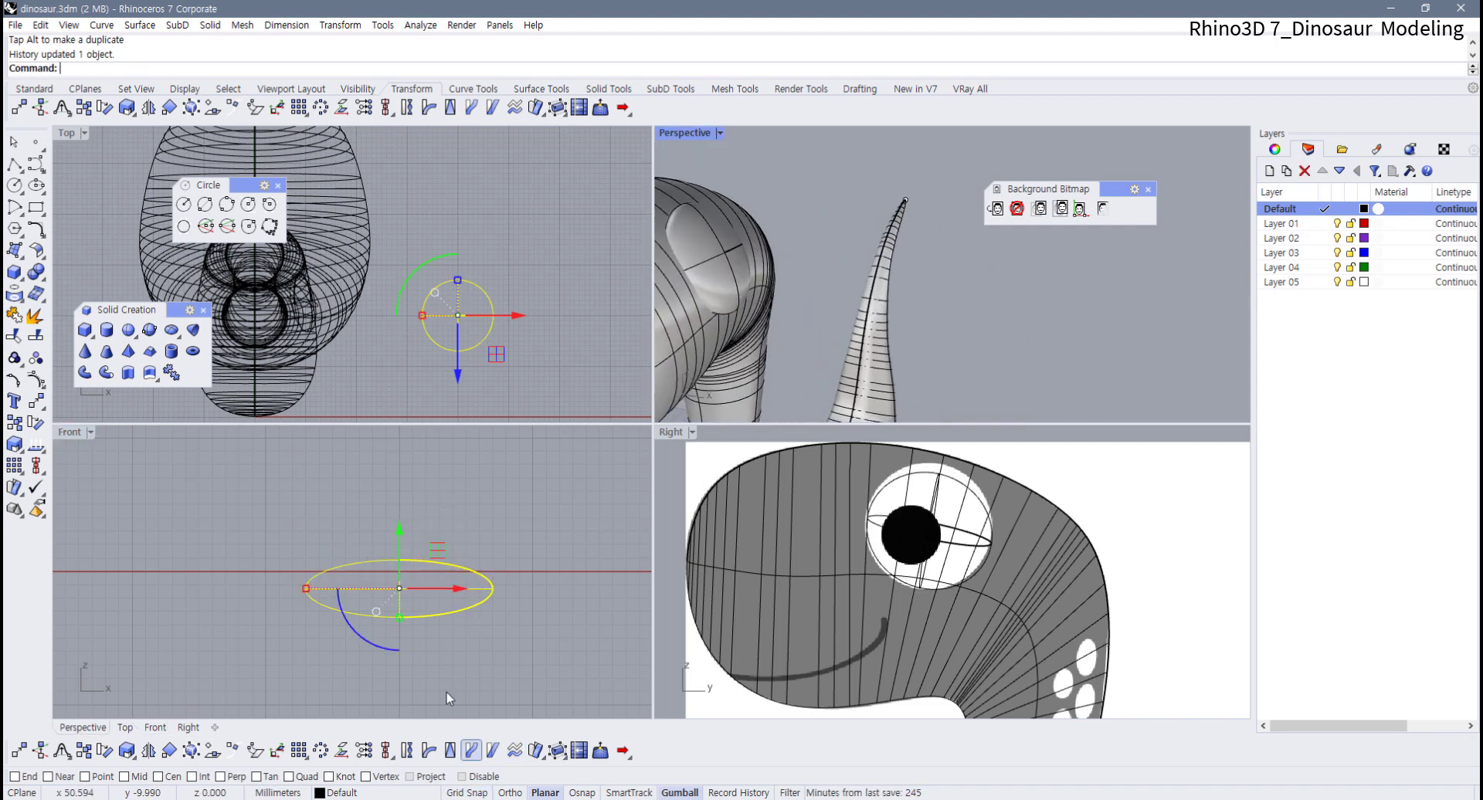
# Raise the original sphere in small vertical moves in the Front view to fine-tune how far the linked eye protrudes from the head
pyautogui.click(400, 540)
pyautogui.moveTo(397, 536); pyautogui.dragTo(398, 526)
pyautogui.moveTo(762, 304); pyautogui.dragTo(864, 306, button='right')
pyautogui.moveTo(399, 526)
pyautogui.mouseDown()
pyautogui.moveTo(401, 502)
pyautogui.moveTo(399, 526)
pyautogui.mouseUp()
pyautogui.click(930, 358)
pyautogui.moveTo(927, 357); pyautogui.dragTo(744, 353, button='right')
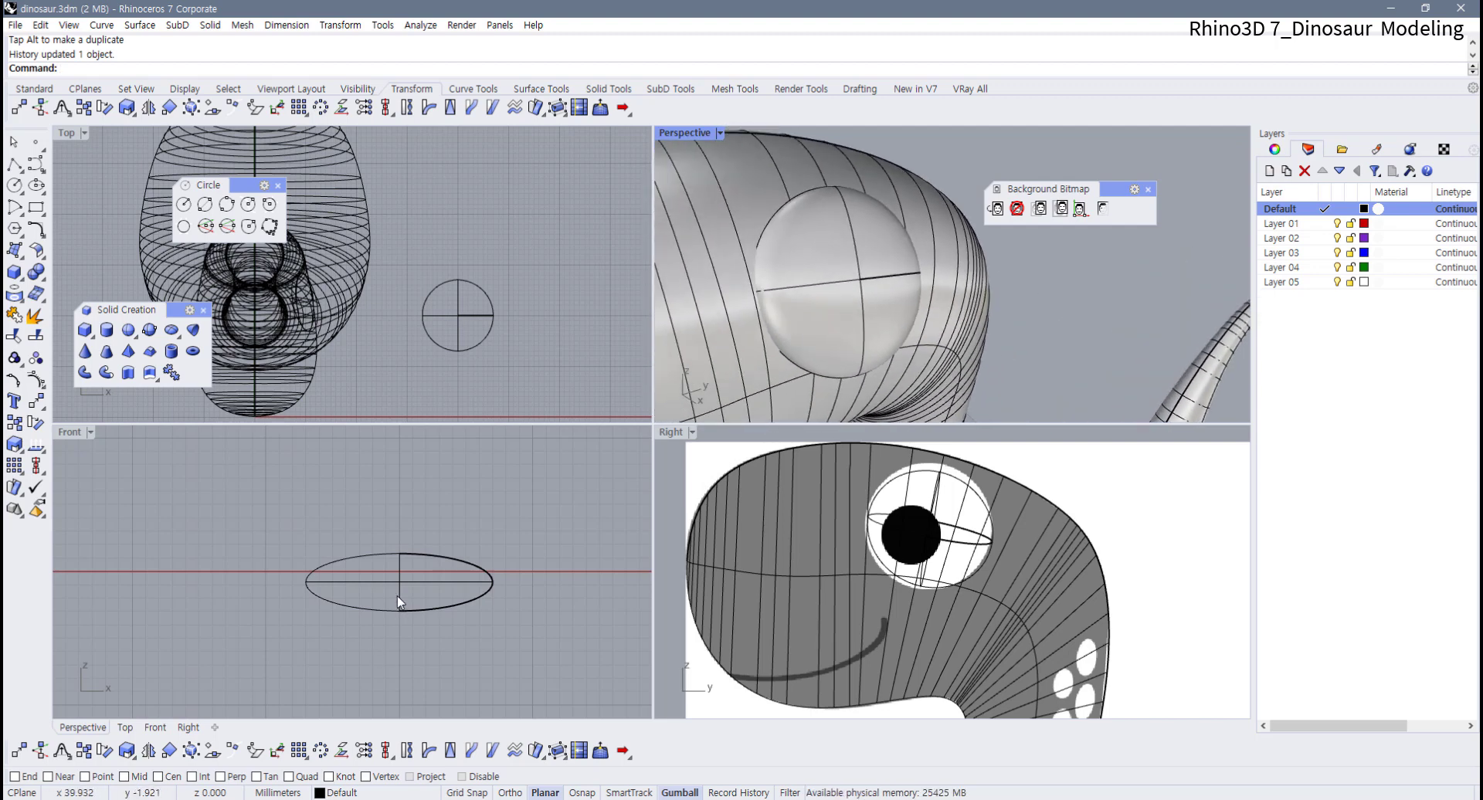
pyautogui.click(403, 572)
pyautogui.moveTo(399, 549); pyautogui.dragTo(401, 546)
pyautogui.click(1152, 326)
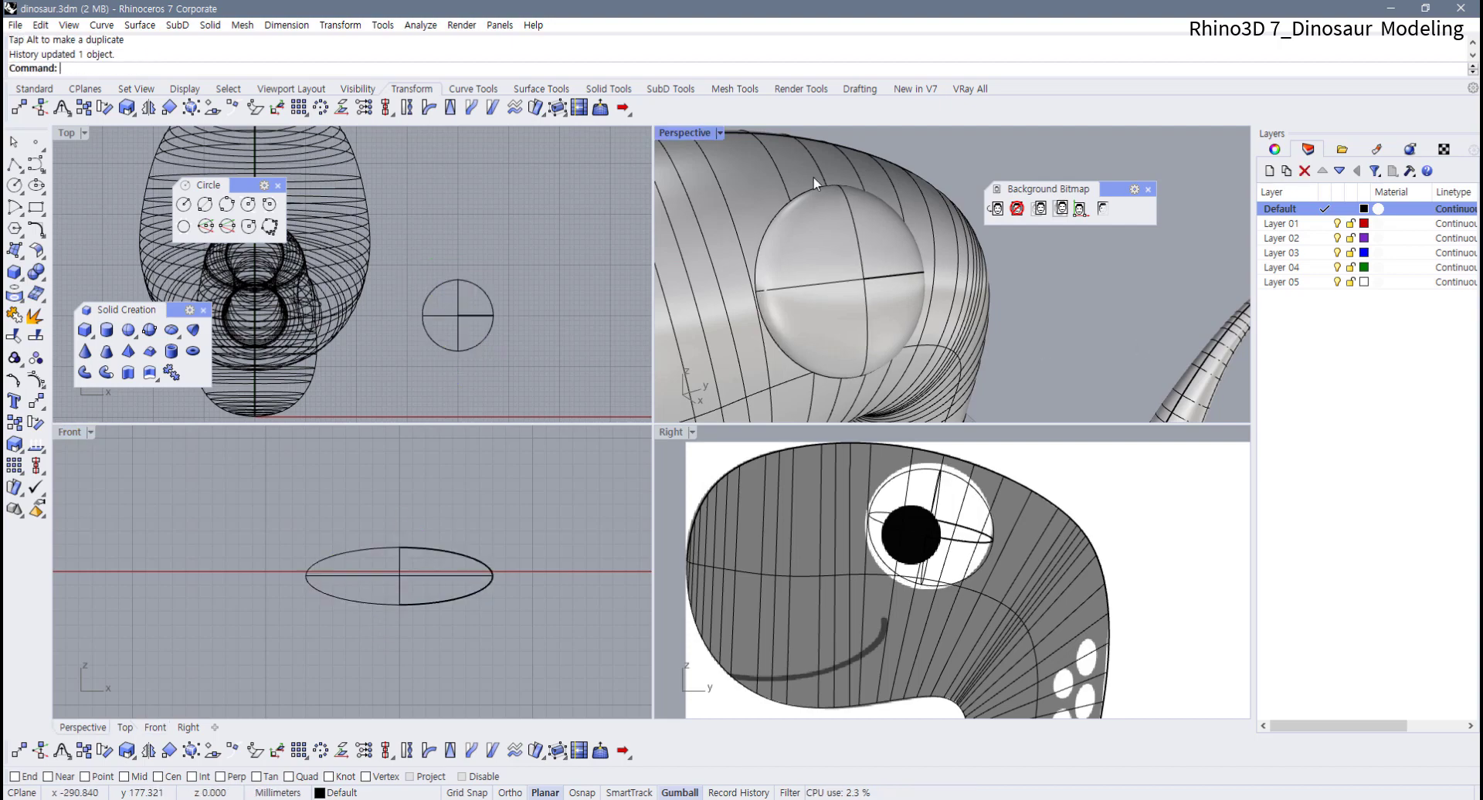
# Examine the eye's fit on the head in the enlarged Perspective view and against the reference eye in the Right view
pyautogui.doubleClick(685, 136)
pyautogui.moveTo(569, 397); pyautogui.dragTo(499, 394, button='right')
pyautogui.click(495, 390)
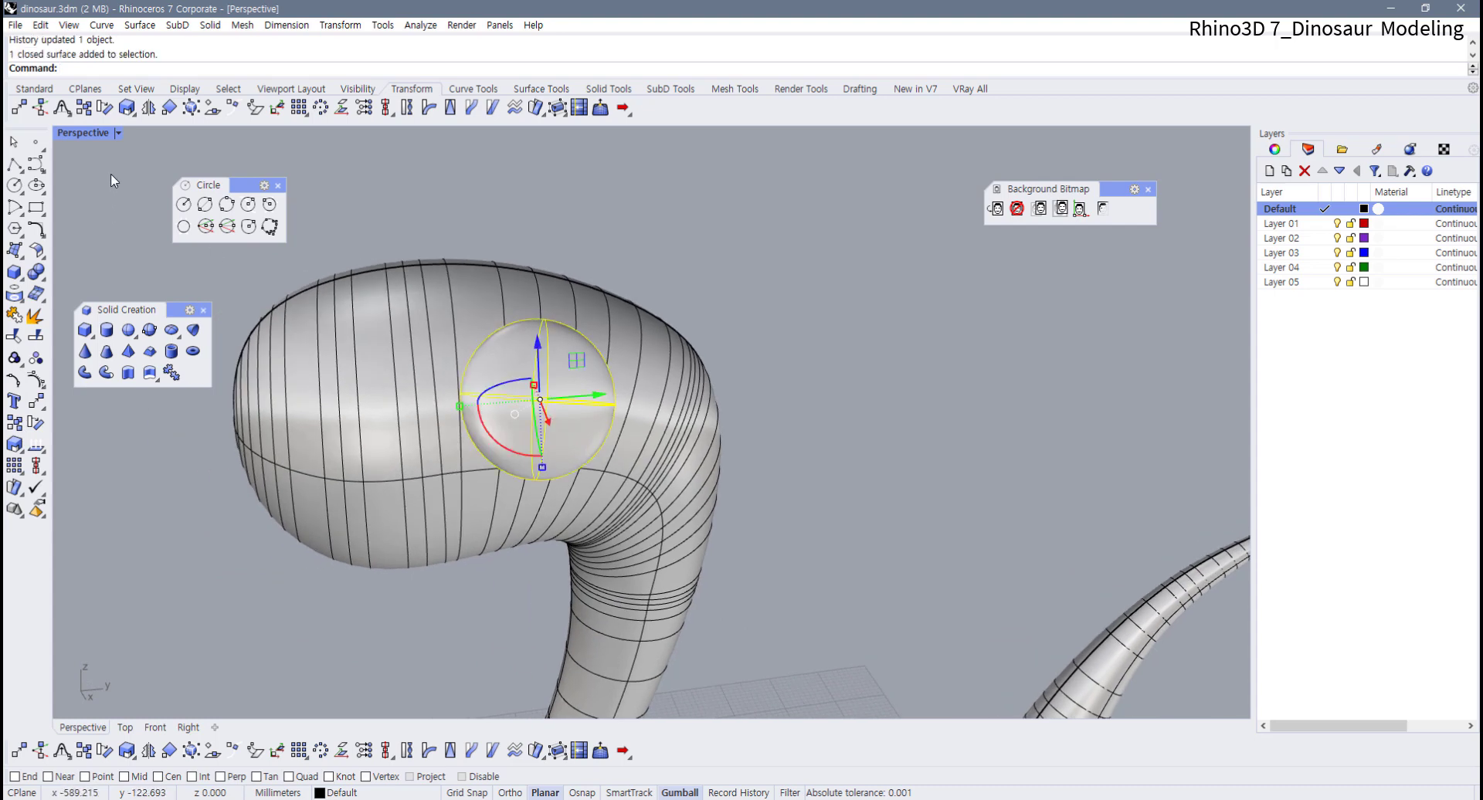
pyautogui.doubleClick(86, 132)
pyautogui.click(777, 354)
pyautogui.moveTo(776, 353); pyautogui.dragTo(888, 386, button='right')
pyautogui.scroll(3, 916, 530)
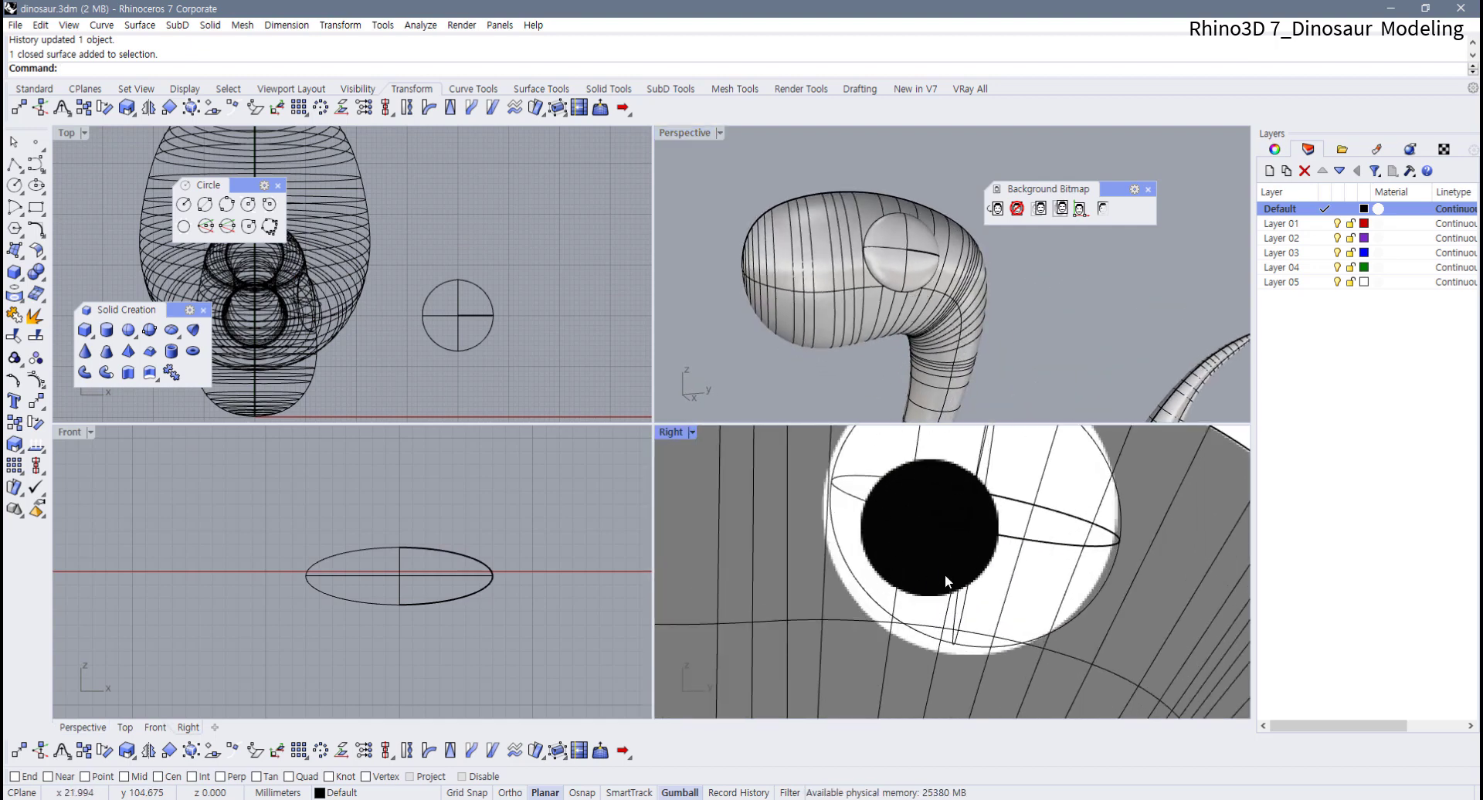
pyautogui.scroll(-2, 944, 573)
pyautogui.moveTo(916, 559); pyautogui.dragTo(814, 585, button='right')
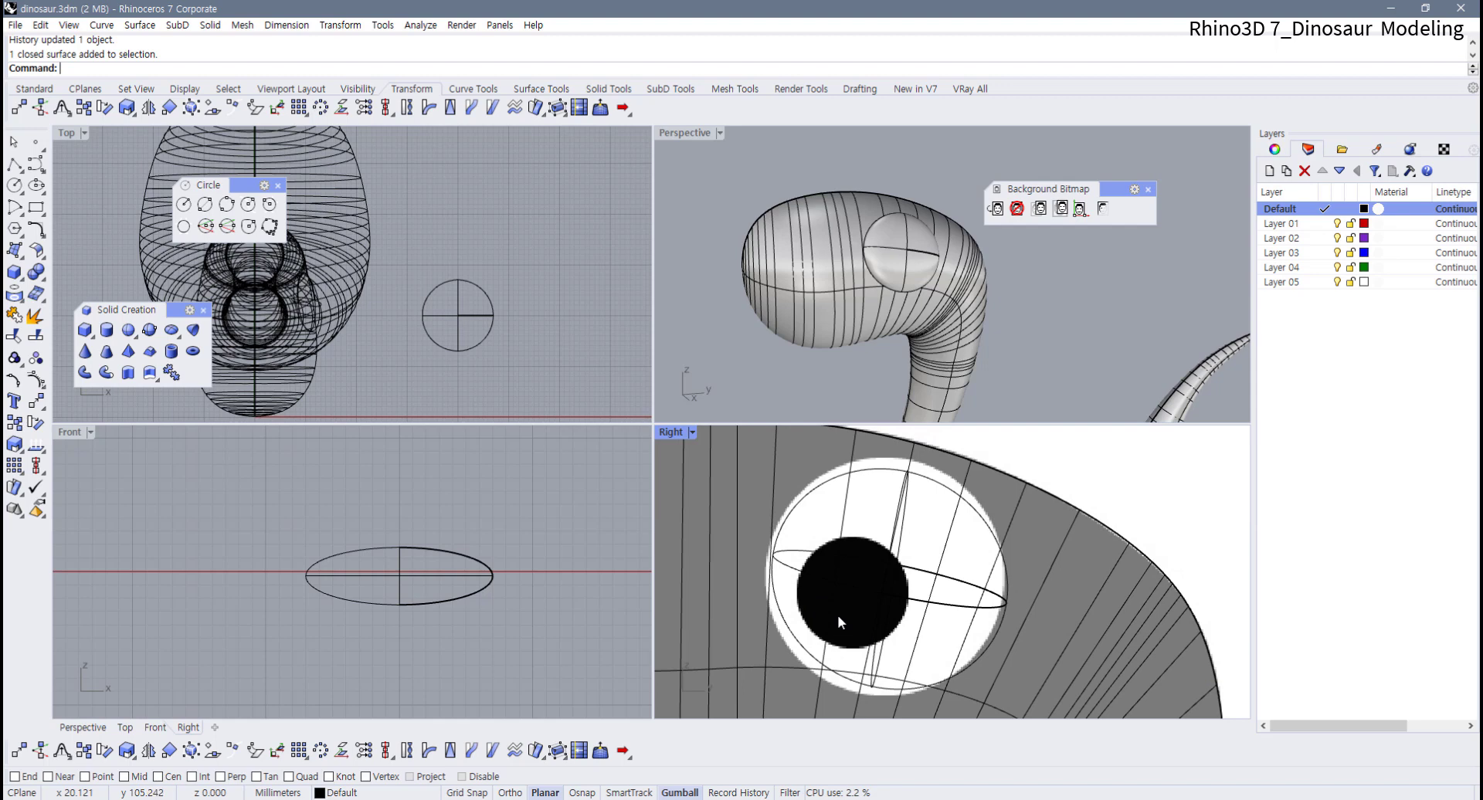
# Scale the original flattened sphere up slightly in the Front view to bring the linked eye closer to the white eye outline
pyautogui.click(896, 516)
pyautogui.click(940, 484)
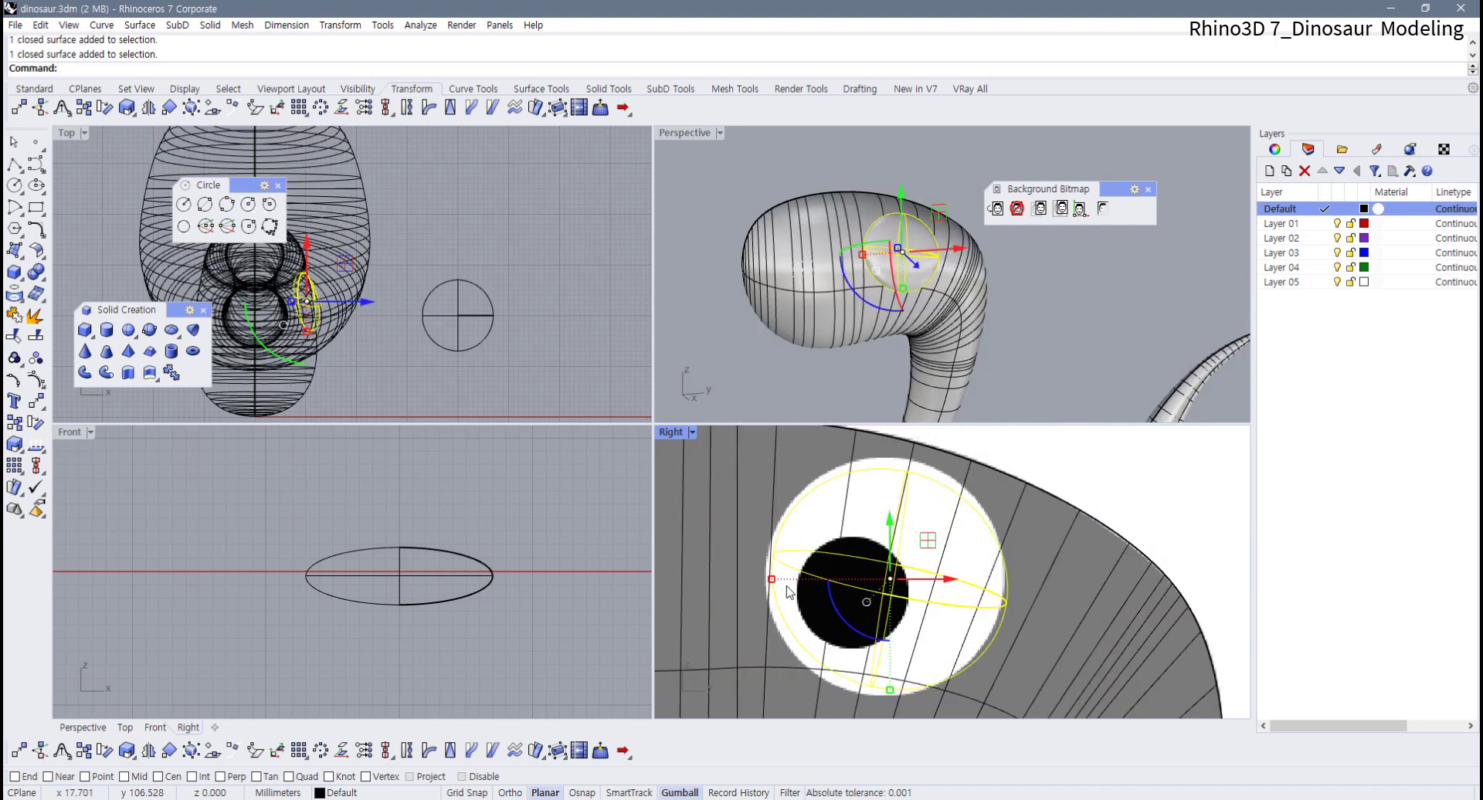
pyautogui.click(320, 582)
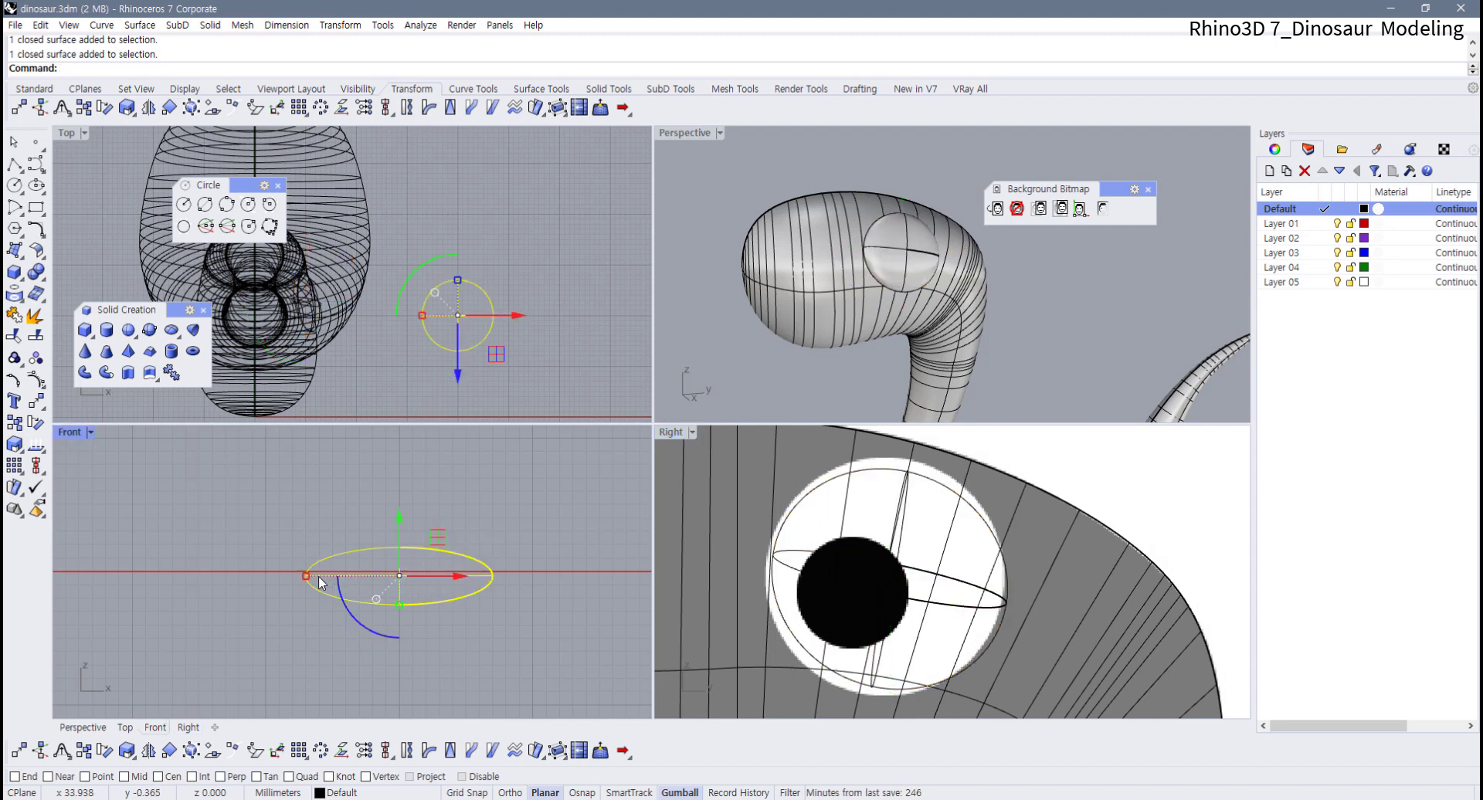
pyautogui.moveTo(307, 576); pyautogui.dragTo(305, 576)
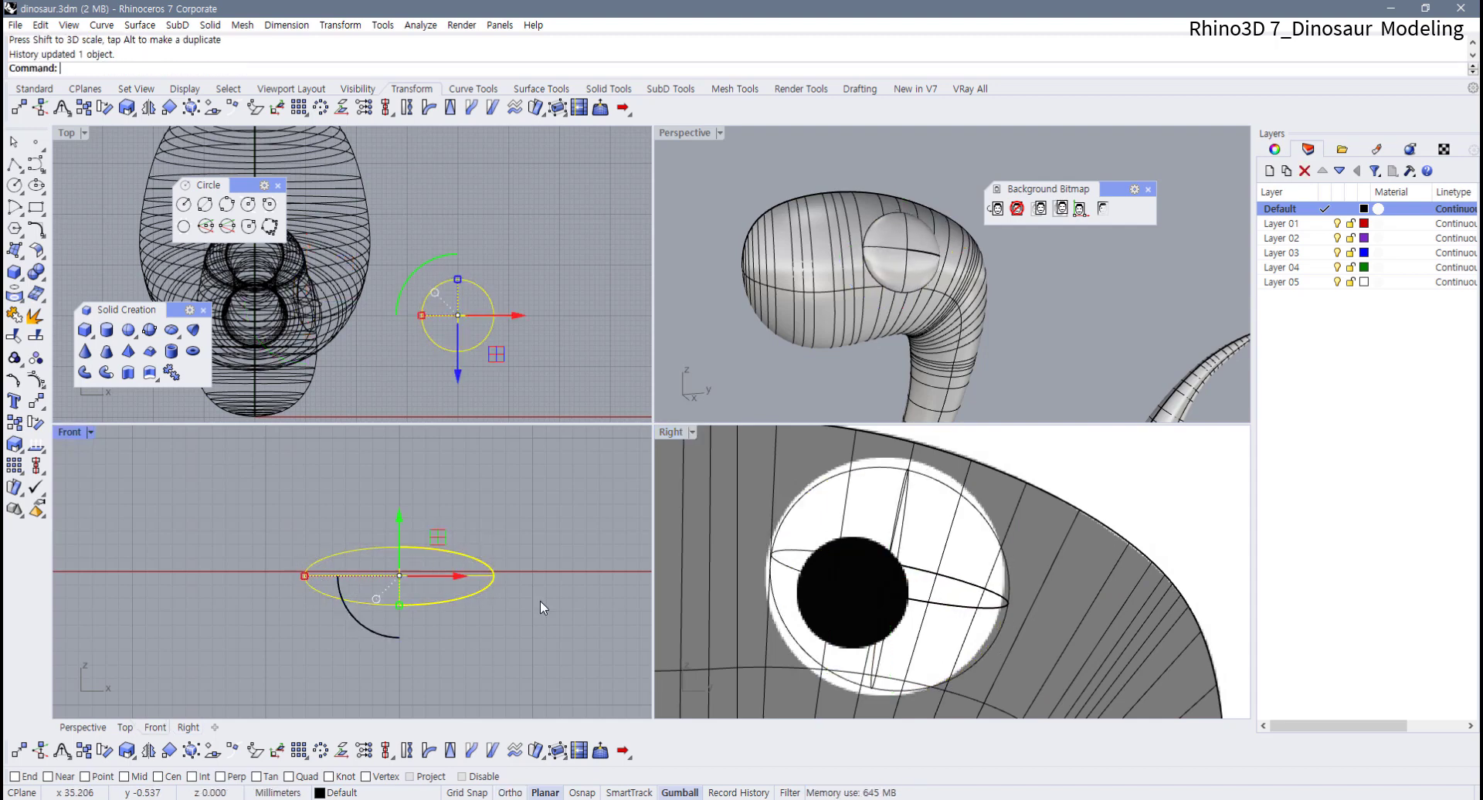
pyautogui.click(987, 521)
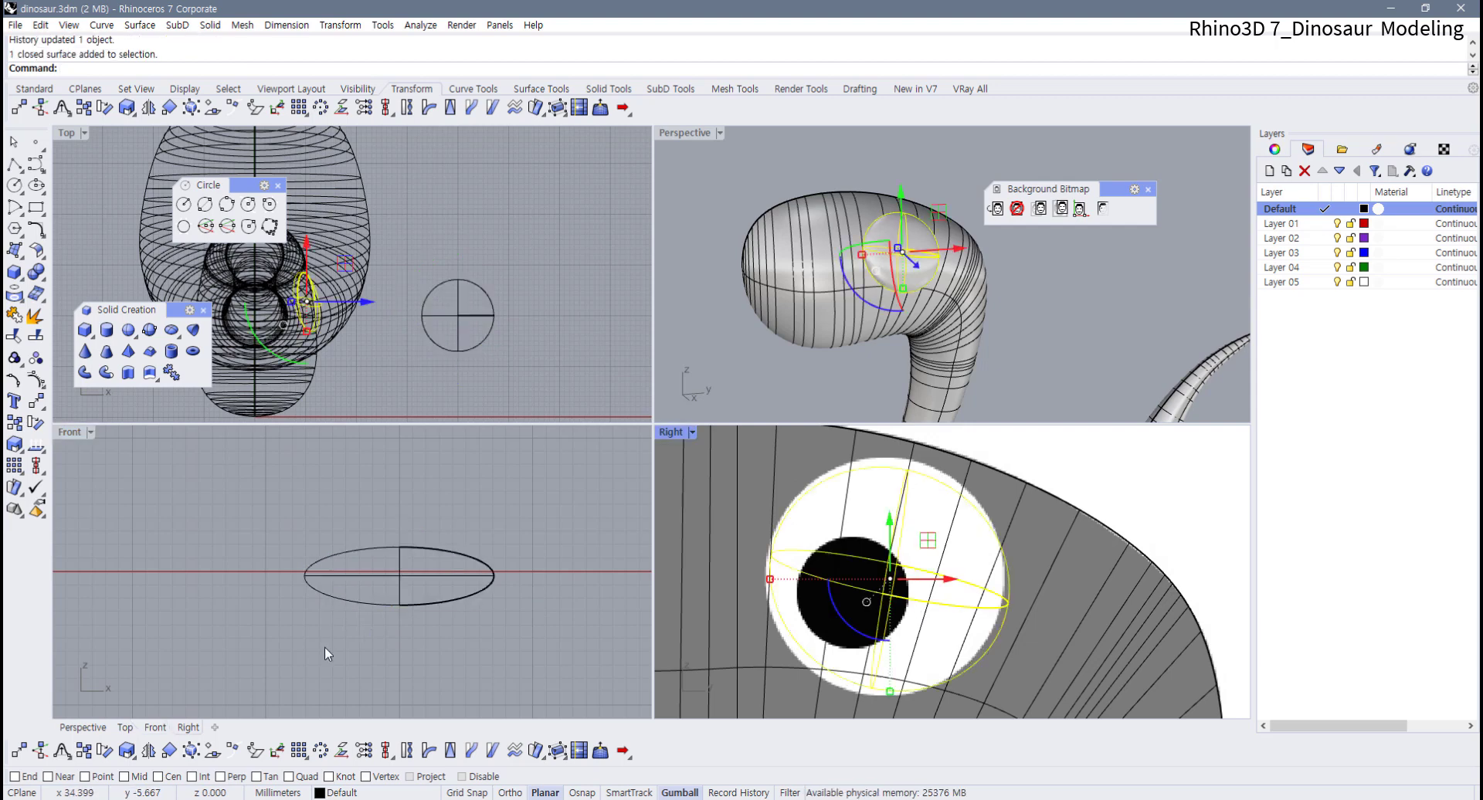
# Shift the original sphere slightly in the Front view to align the linked eye with the white area, undoing the excess moves
pyautogui.click(379, 604)
pyautogui.click(930, 605)
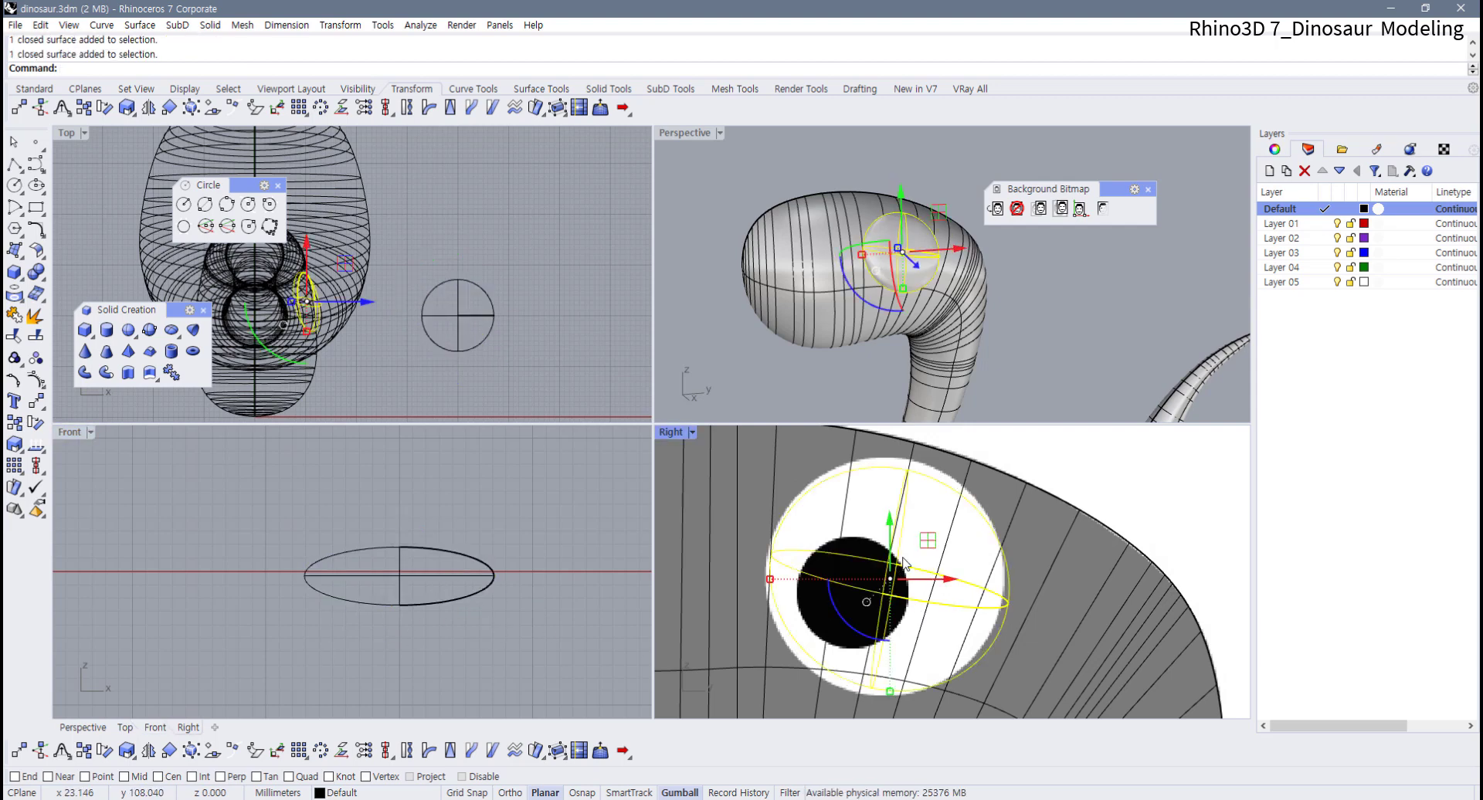
pyautogui.moveTo(490, 530); pyautogui.dragTo(455, 595)
pyautogui.press('Escape')
pyautogui.hotkey('ctrl', 'z')
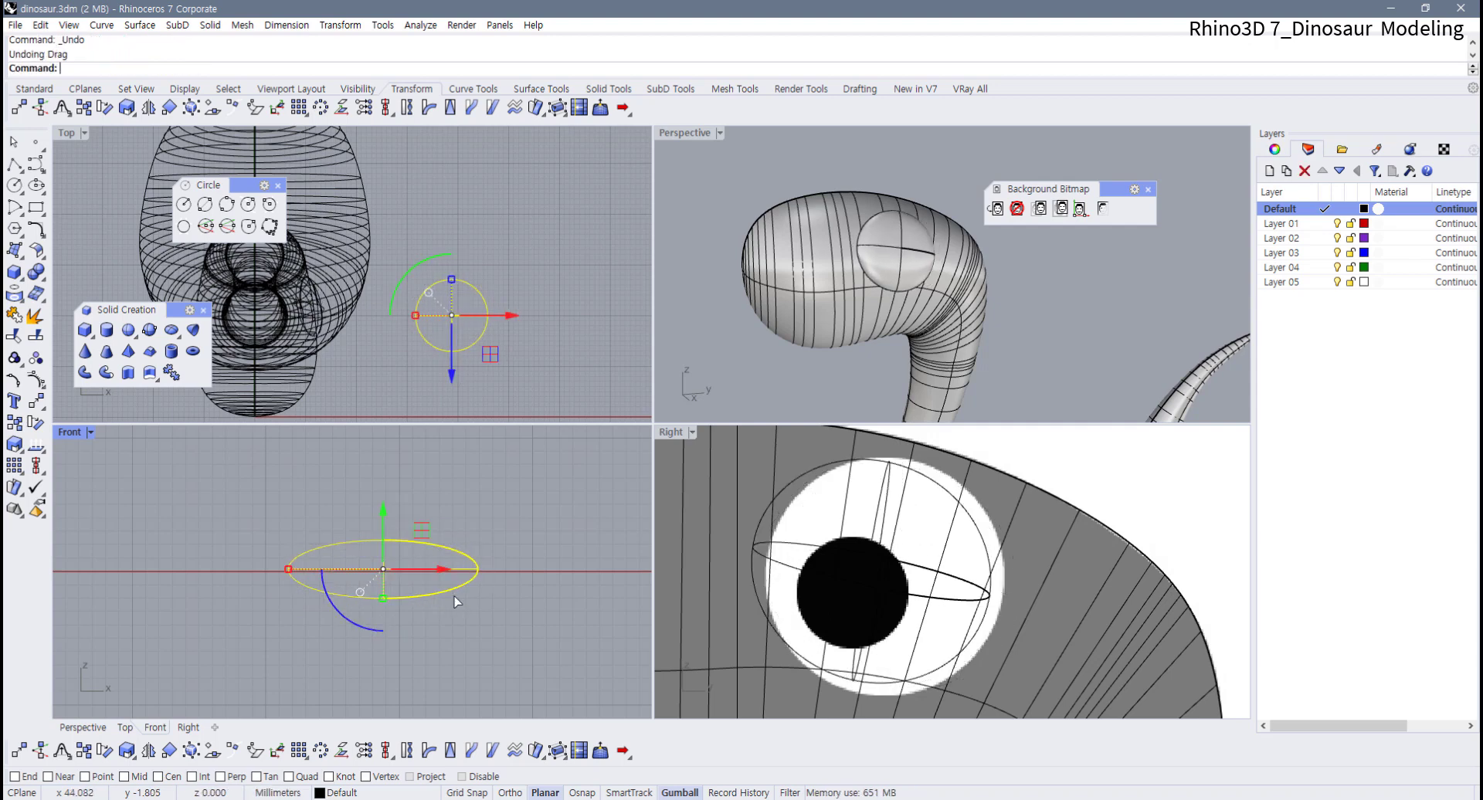
pyautogui.hotkey('ctrl', 'z')
pyautogui.hotkey('ctrl', 'z')
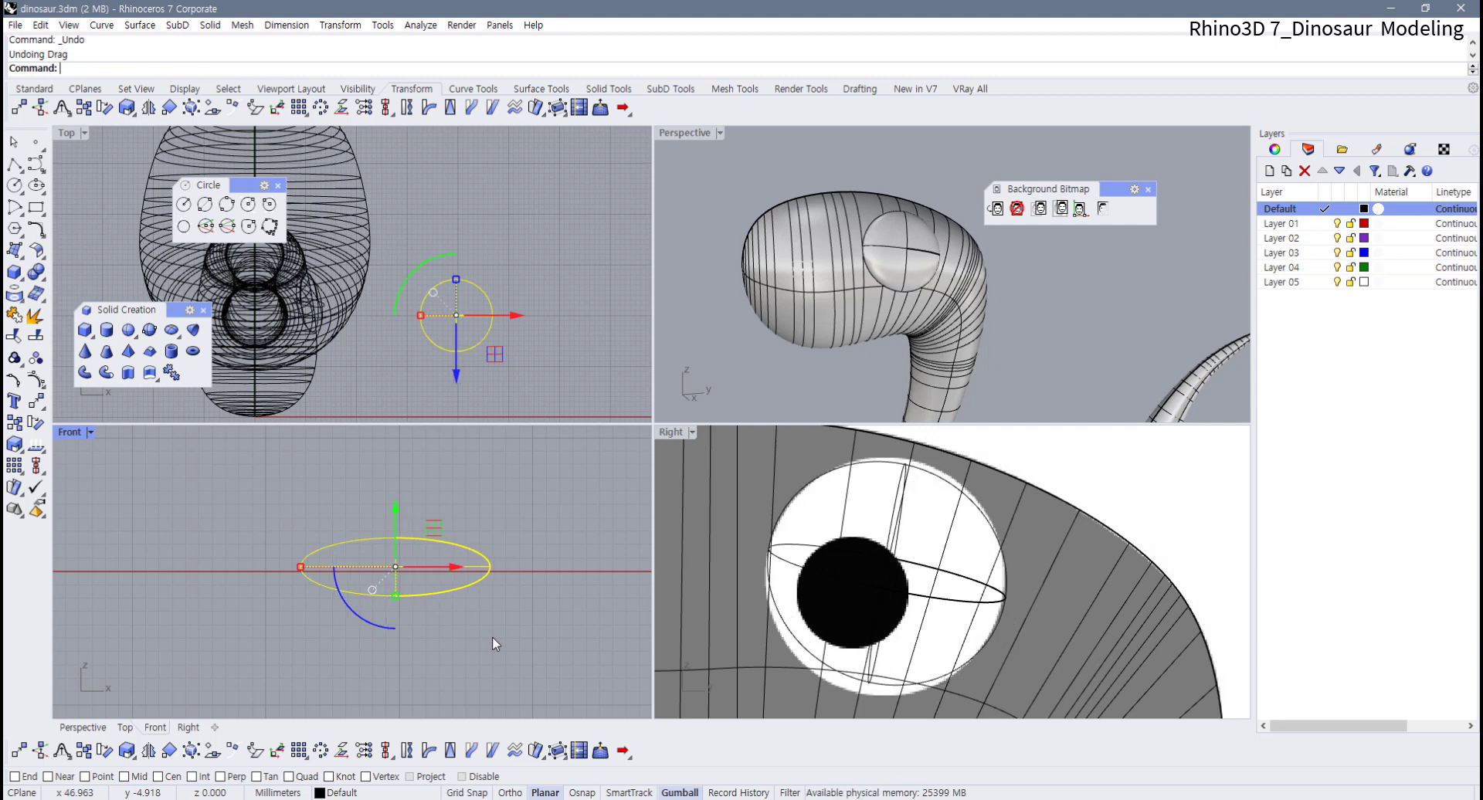
pyautogui.click(1111, 338)
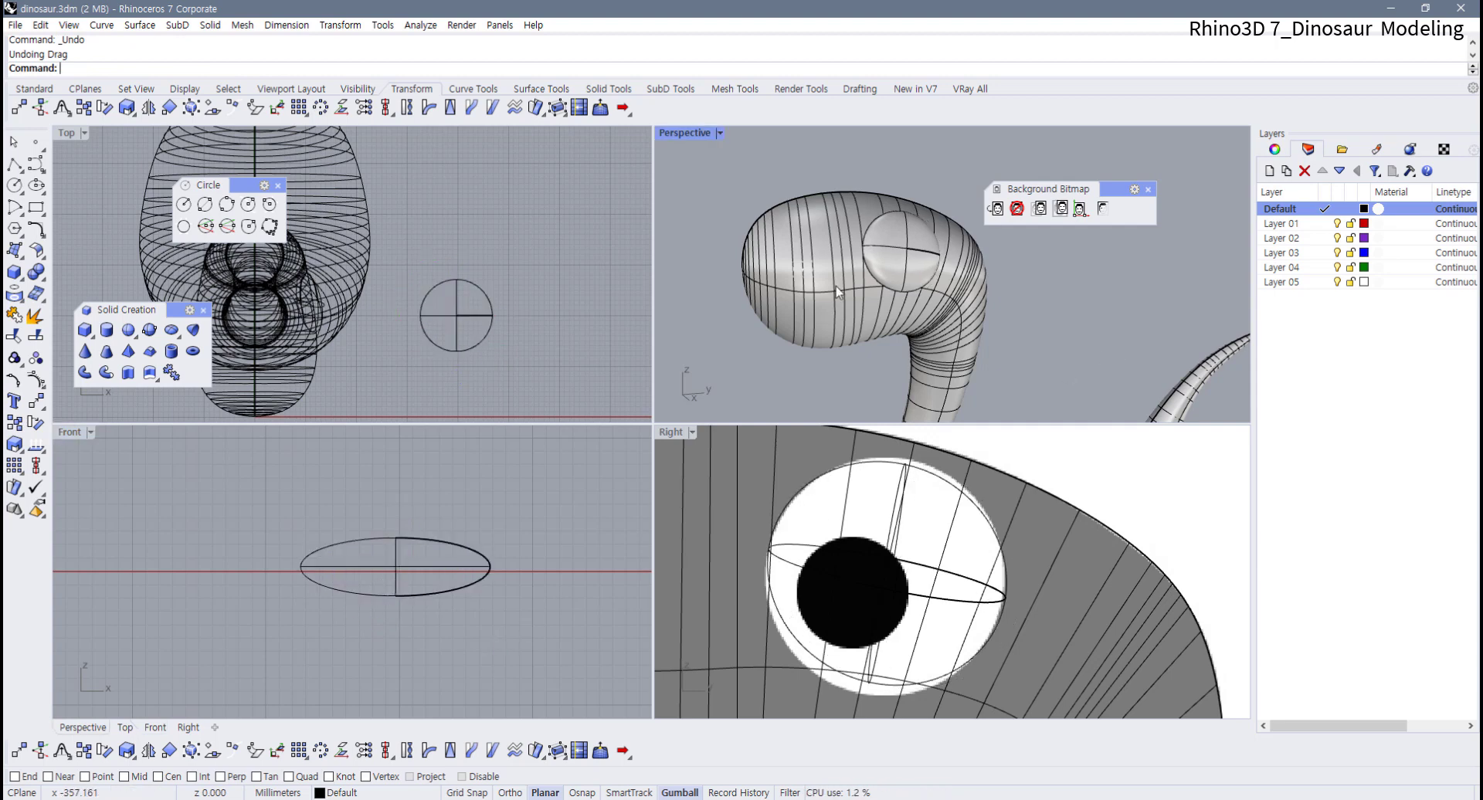
# Trace the black pupil with a diameter circle in the maximised Right view and hide the background bitmap
pyautogui.moveTo(836, 286); pyautogui.dragTo(830, 302, button='right')
pyautogui.moveTo(805, 547); pyautogui.dragTo(809, 534, button='right')
pyautogui.doubleClick(671, 432)
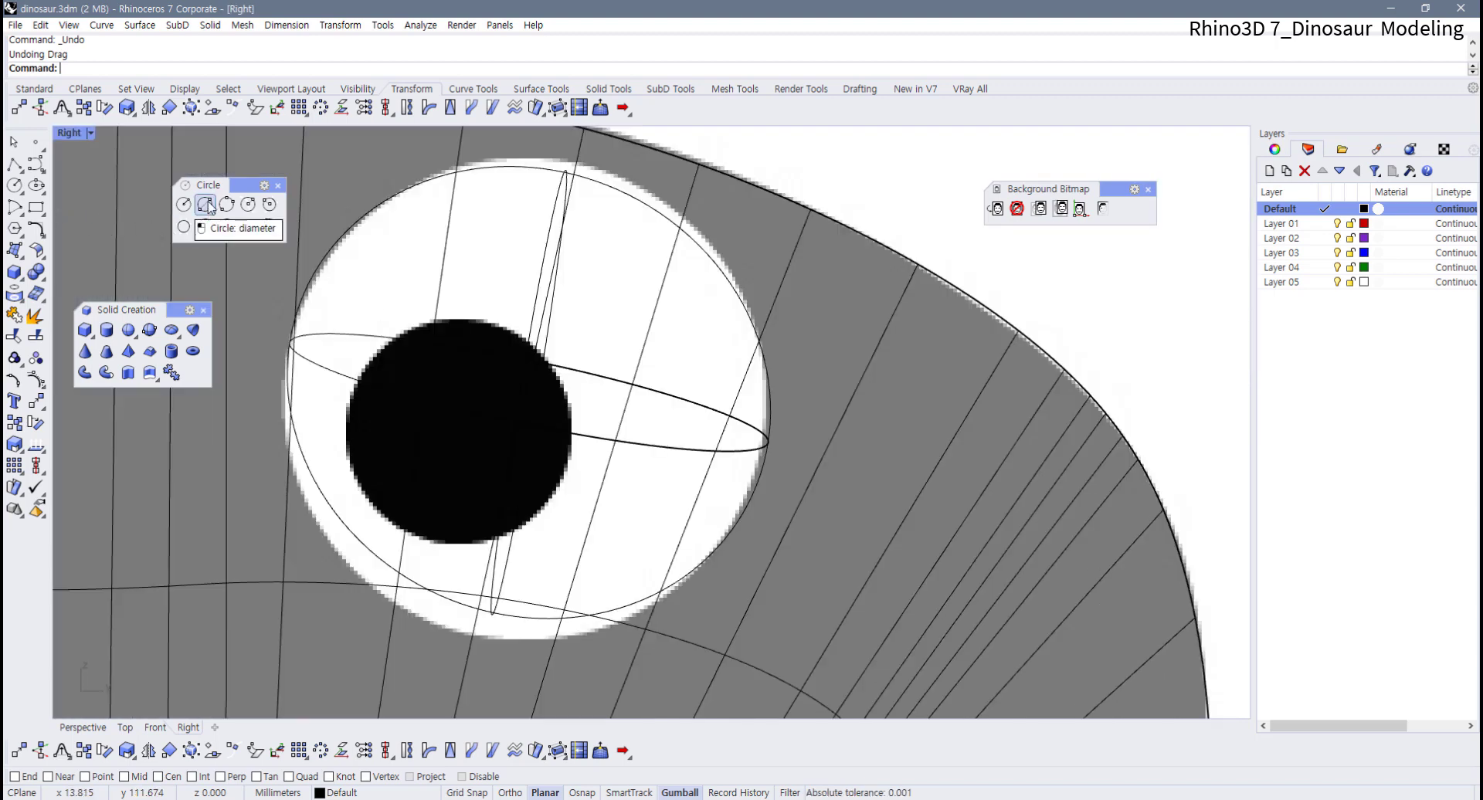
pyautogui.click(204, 205)
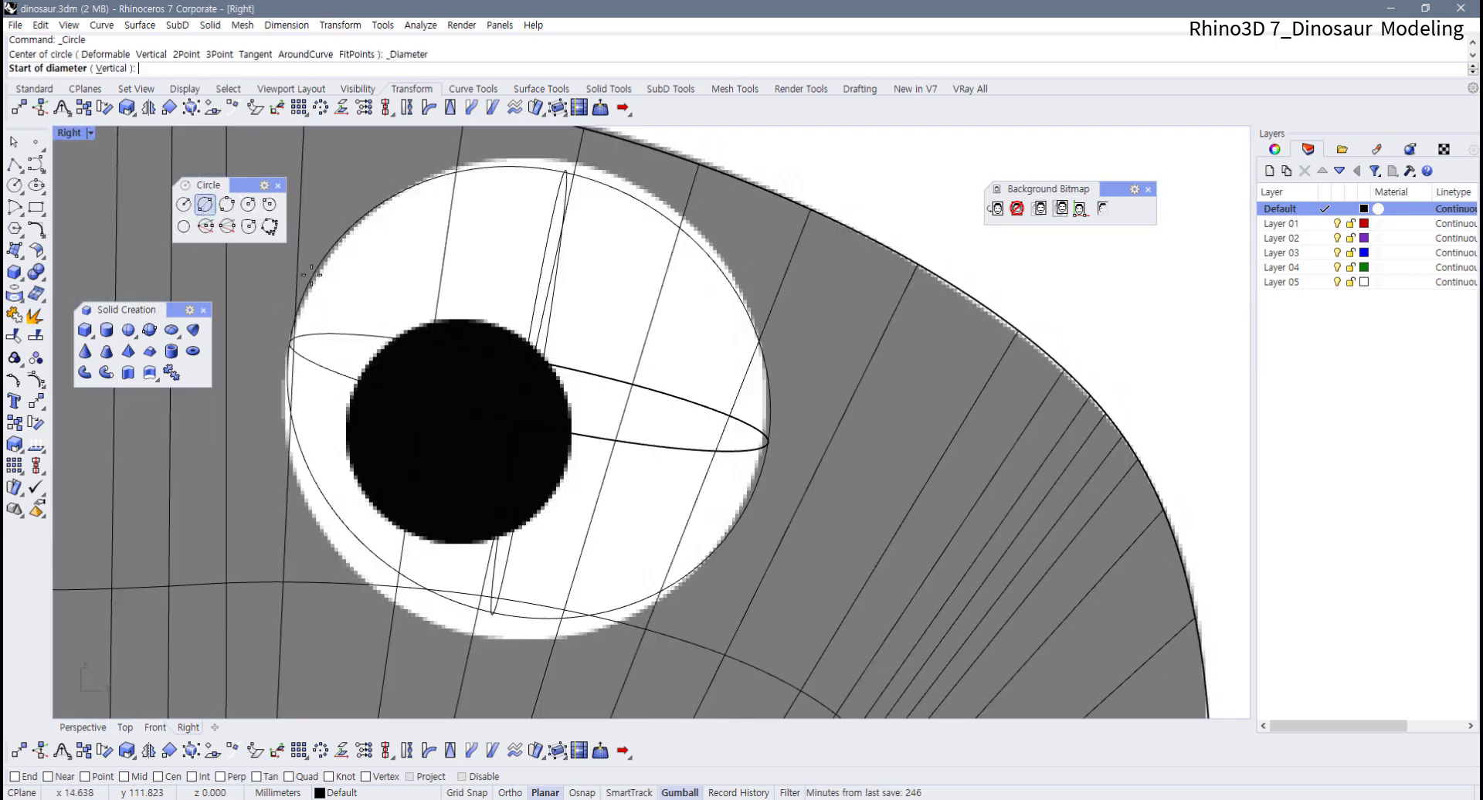
pyautogui.click(428, 325)
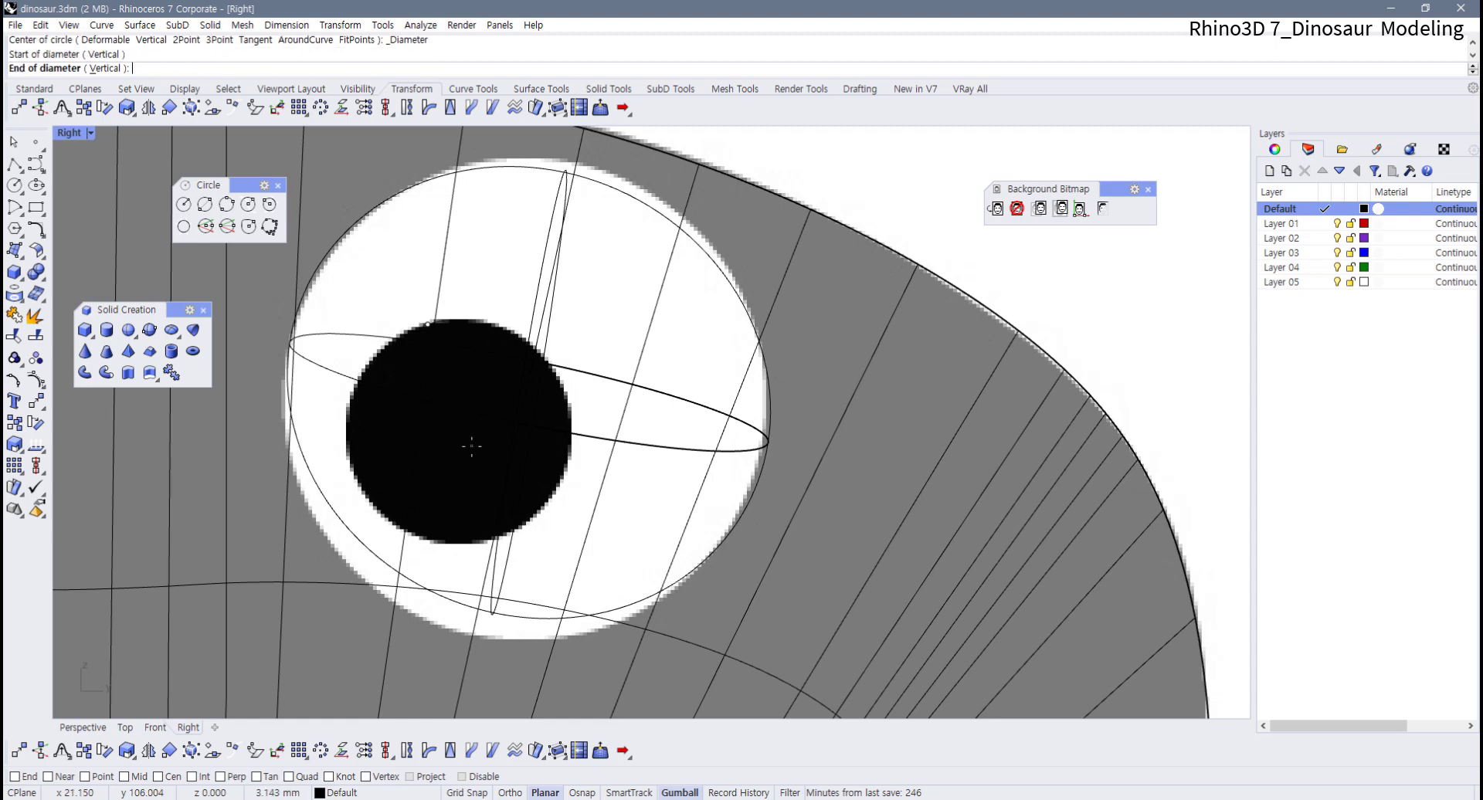
pyautogui.click(518, 538)
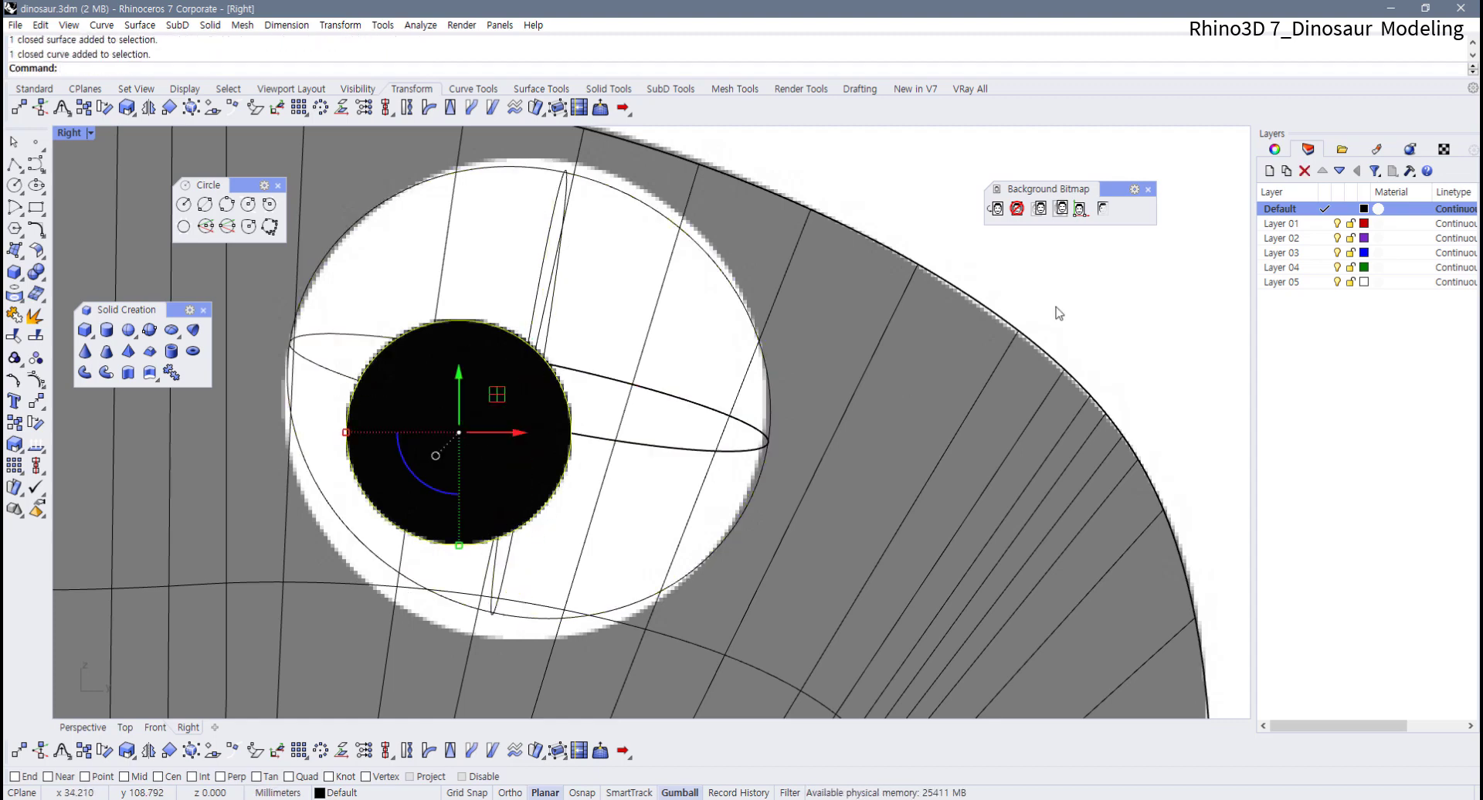
pyautogui.click(1102, 210)
pyautogui.press('Escape')
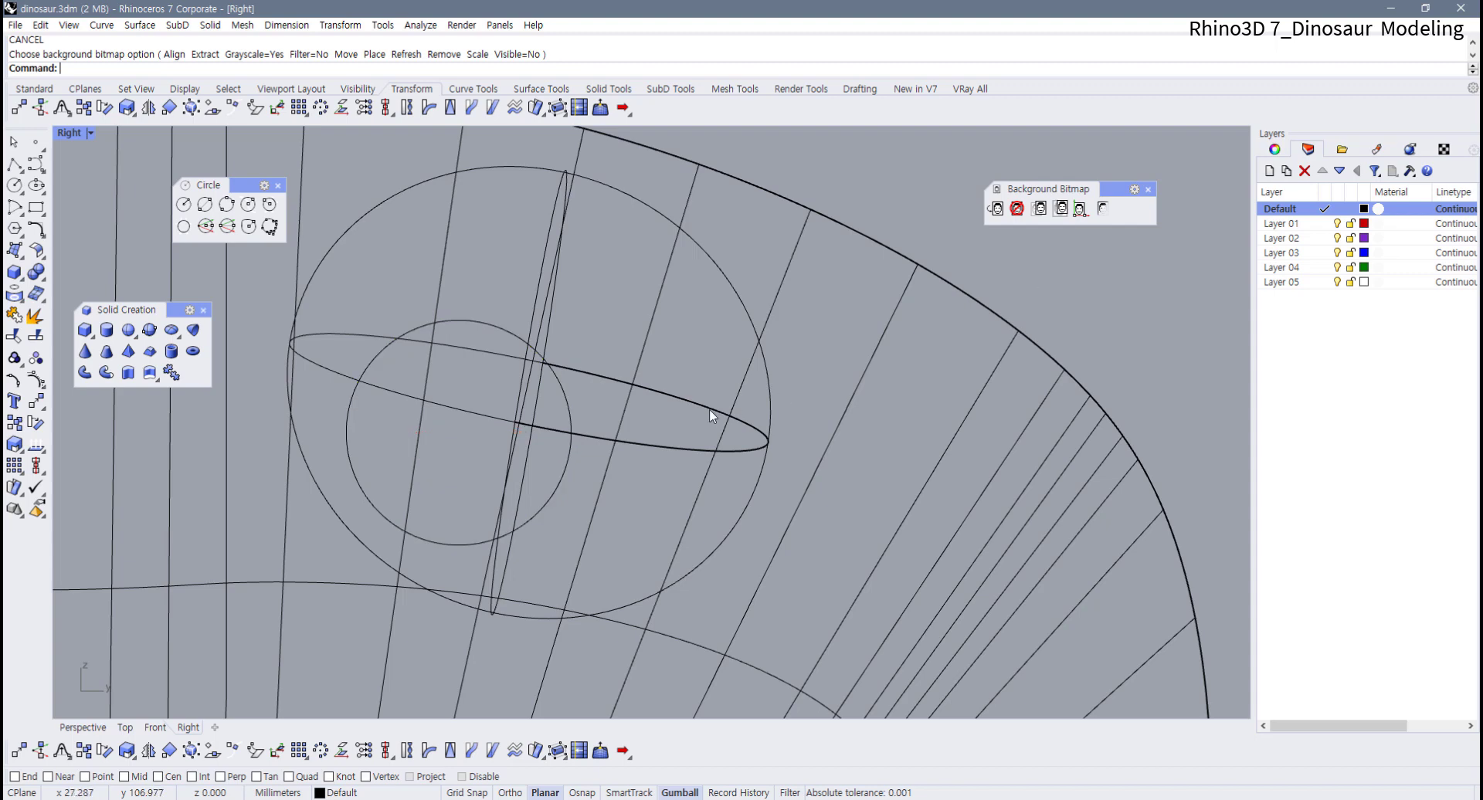
# Project the traced pupil circle onto the flattened sphere of the eye in the Right view
pyautogui.scroll(-5, 679, 433)
pyautogui.click(659, 439)
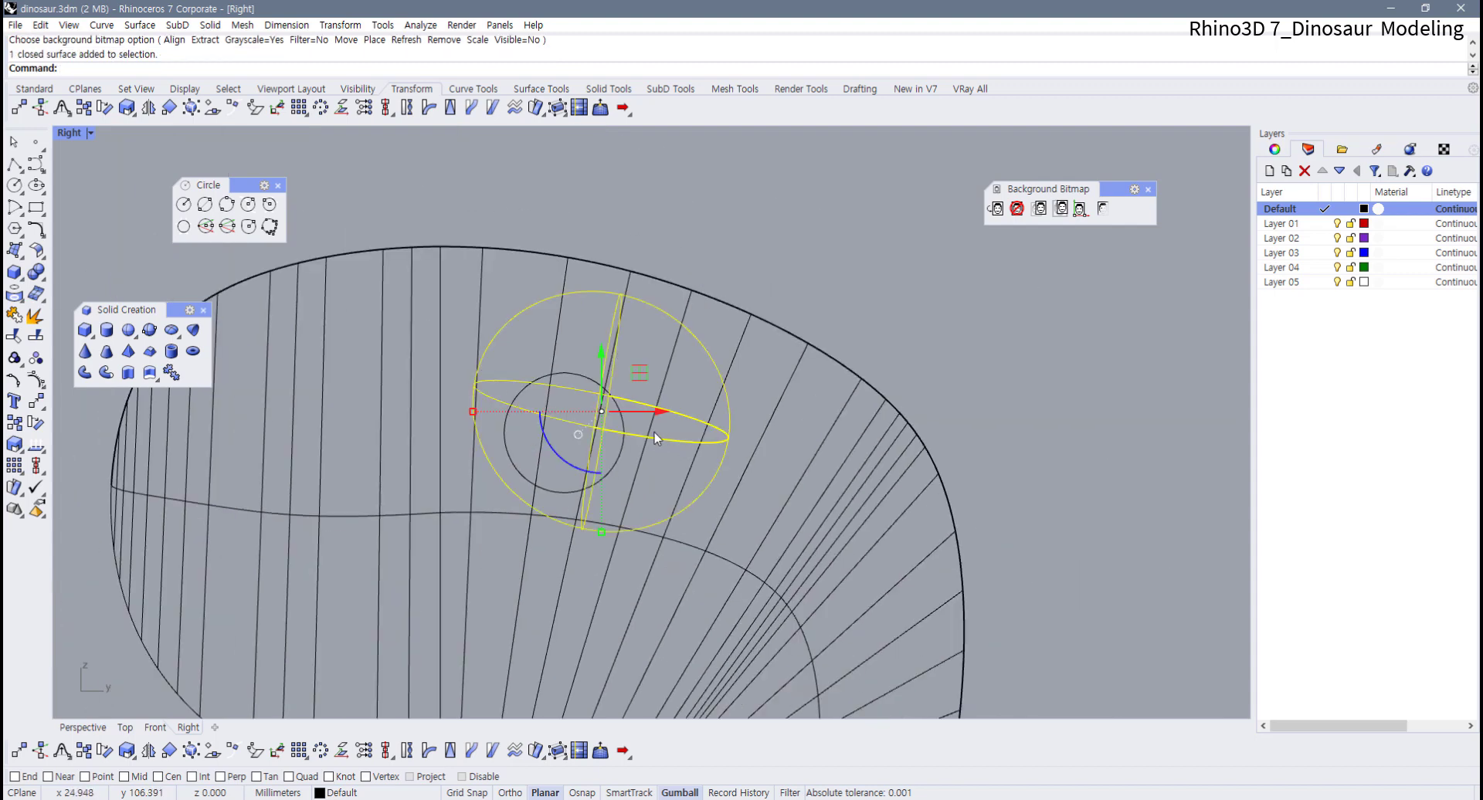
pyautogui.scroll(2, 614, 479)
pyautogui.click(618, 465)
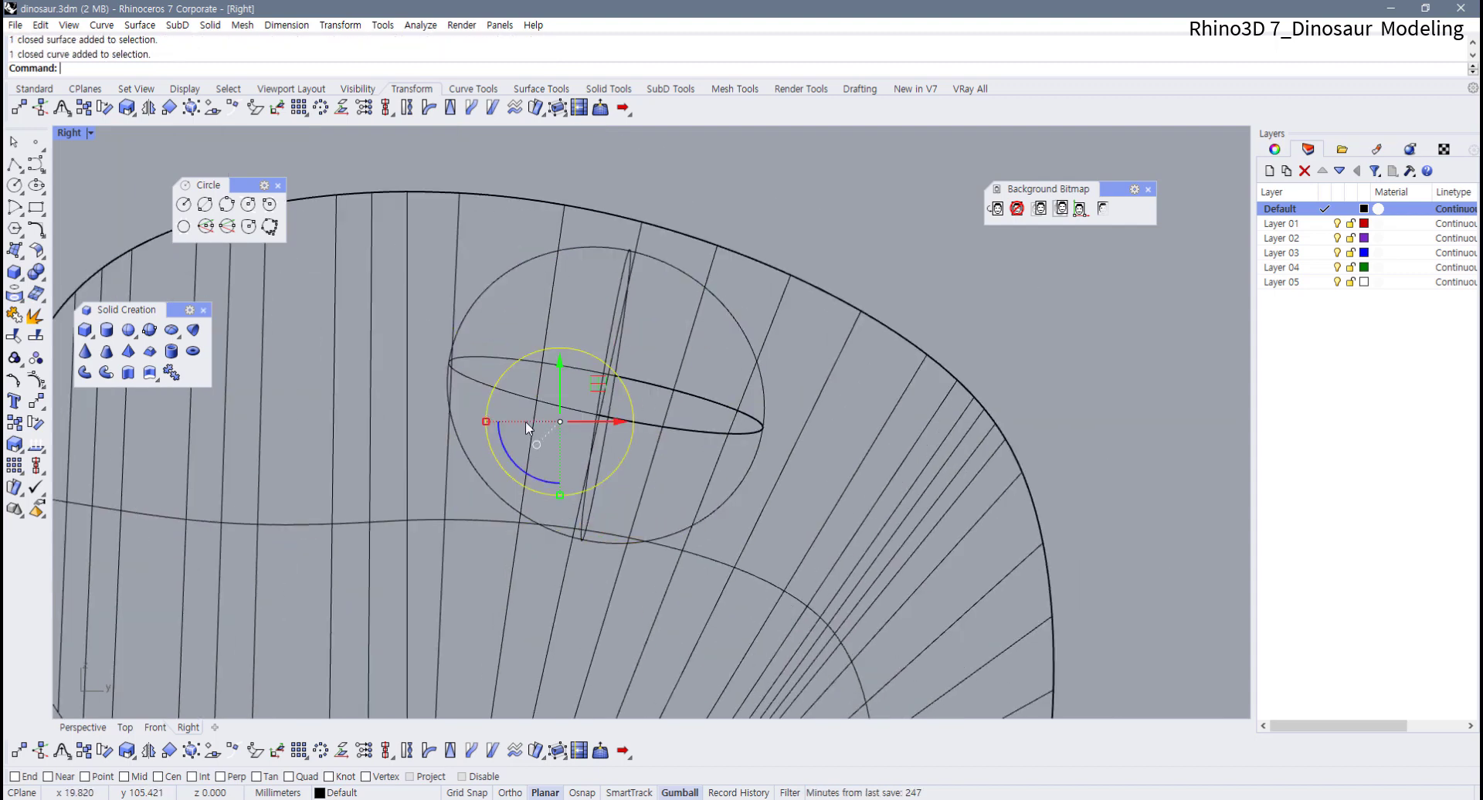
pyautogui.scroll(2, 612, 427)
pyautogui.click(662, 429)
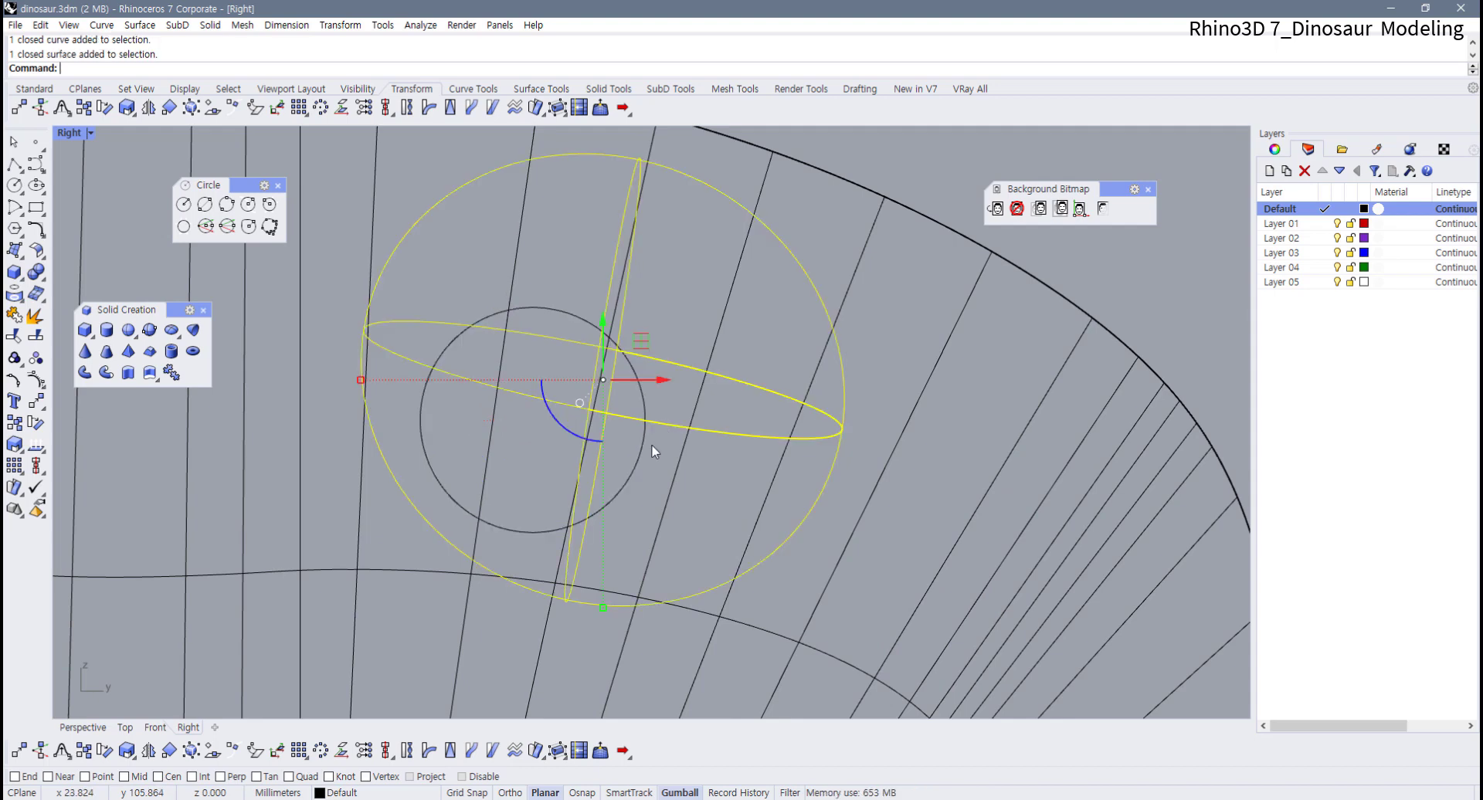
pyautogui.click(539, 322)
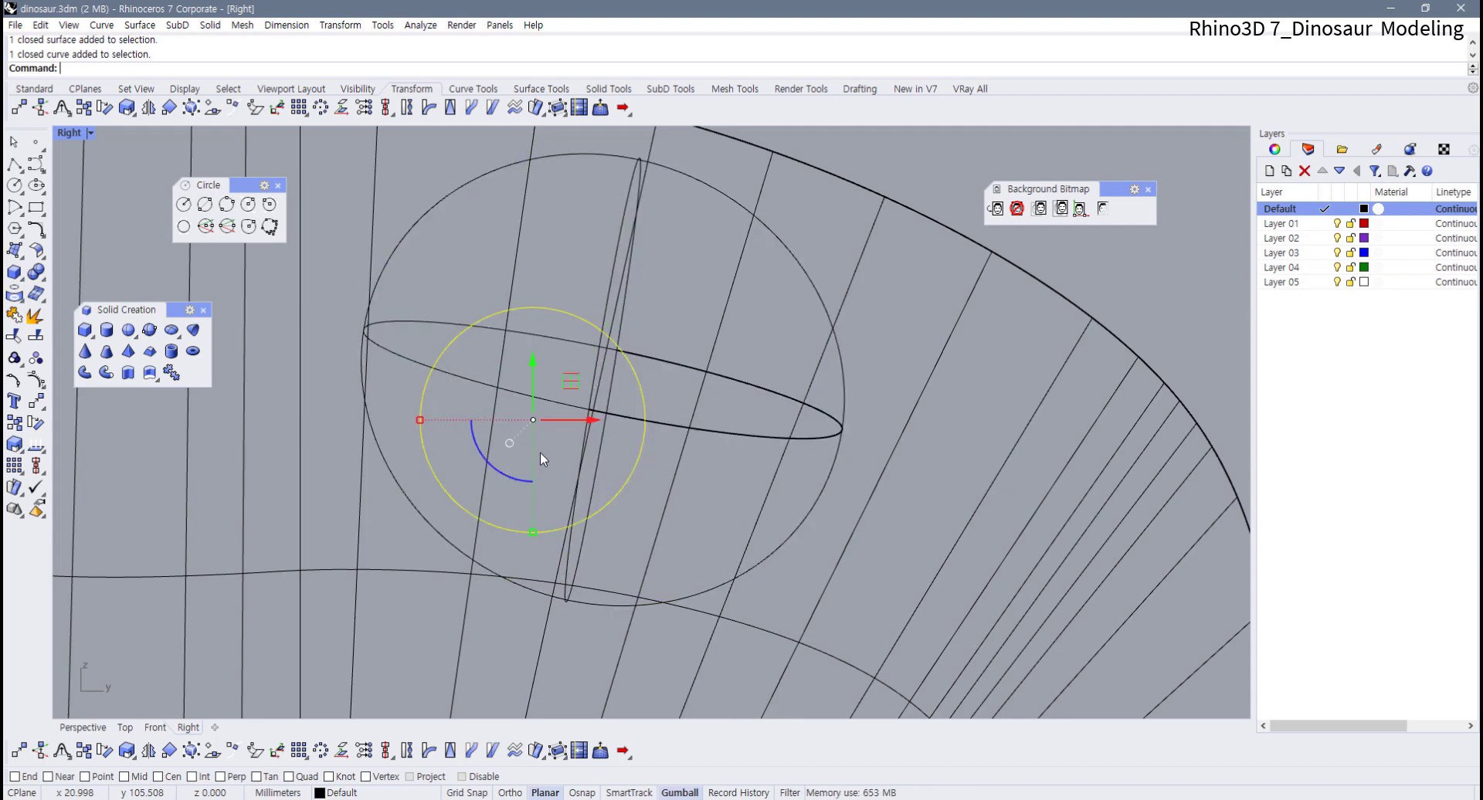
pyautogui.click(14, 294)
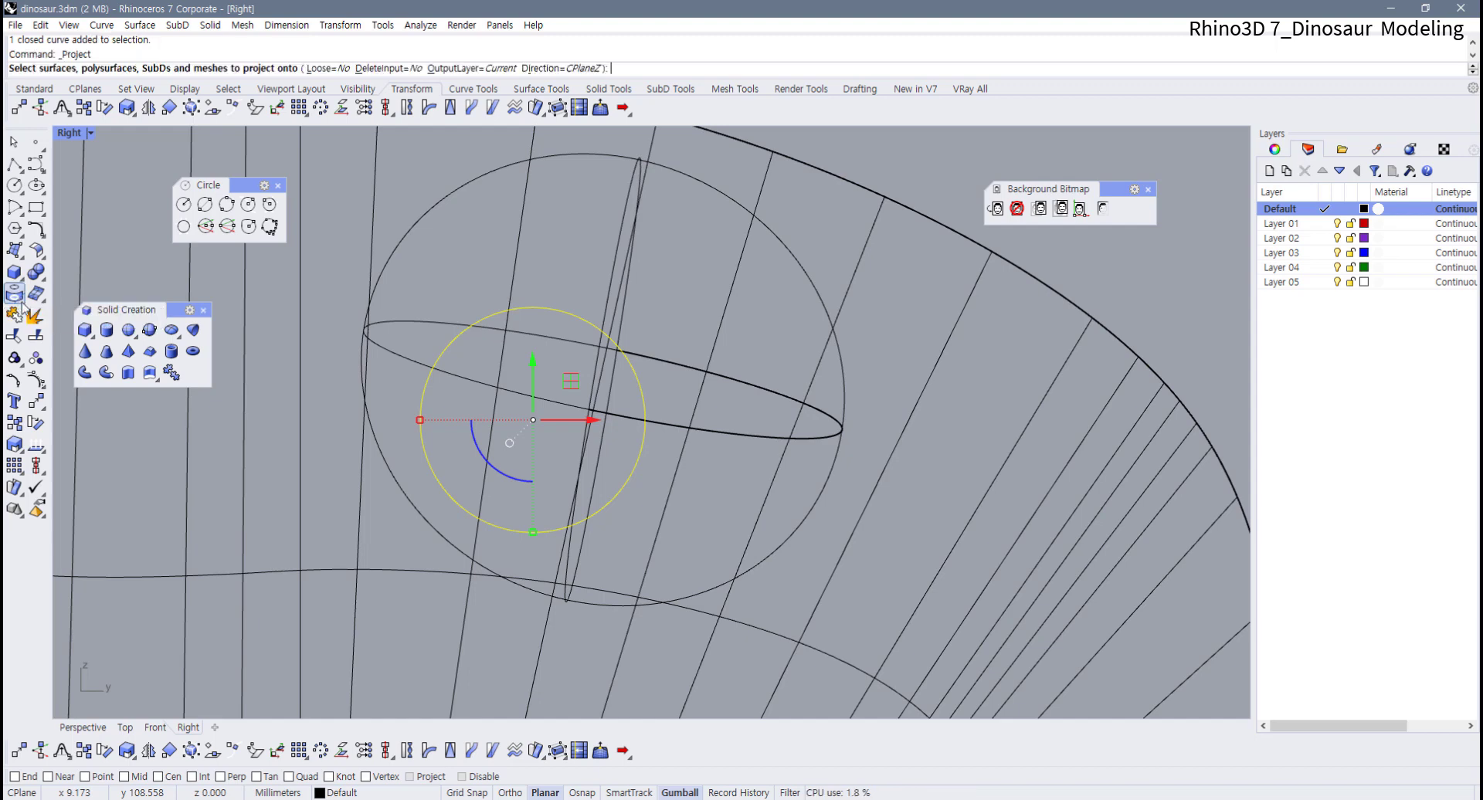
pyautogui.click(714, 437)
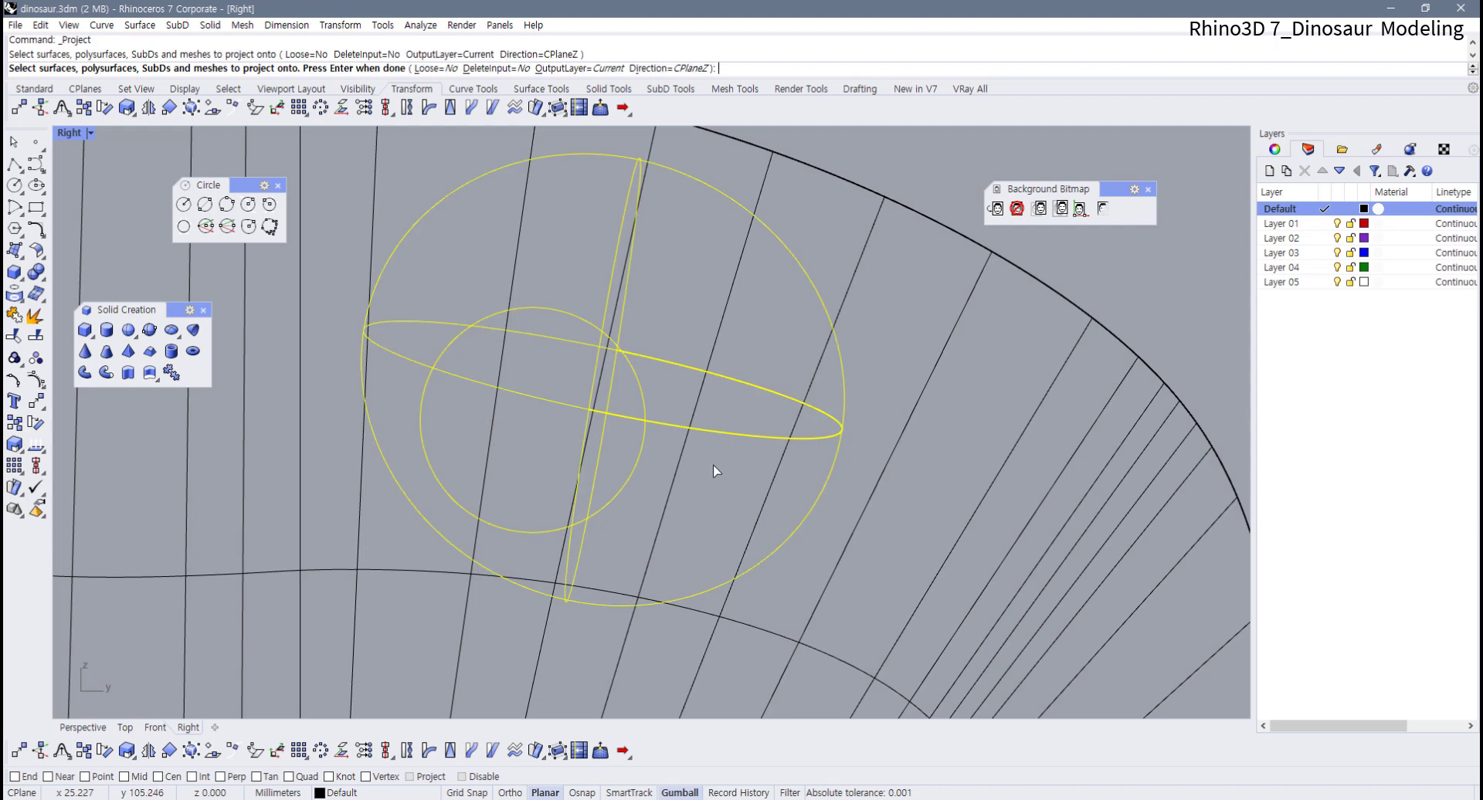
pyautogui.press('Return')
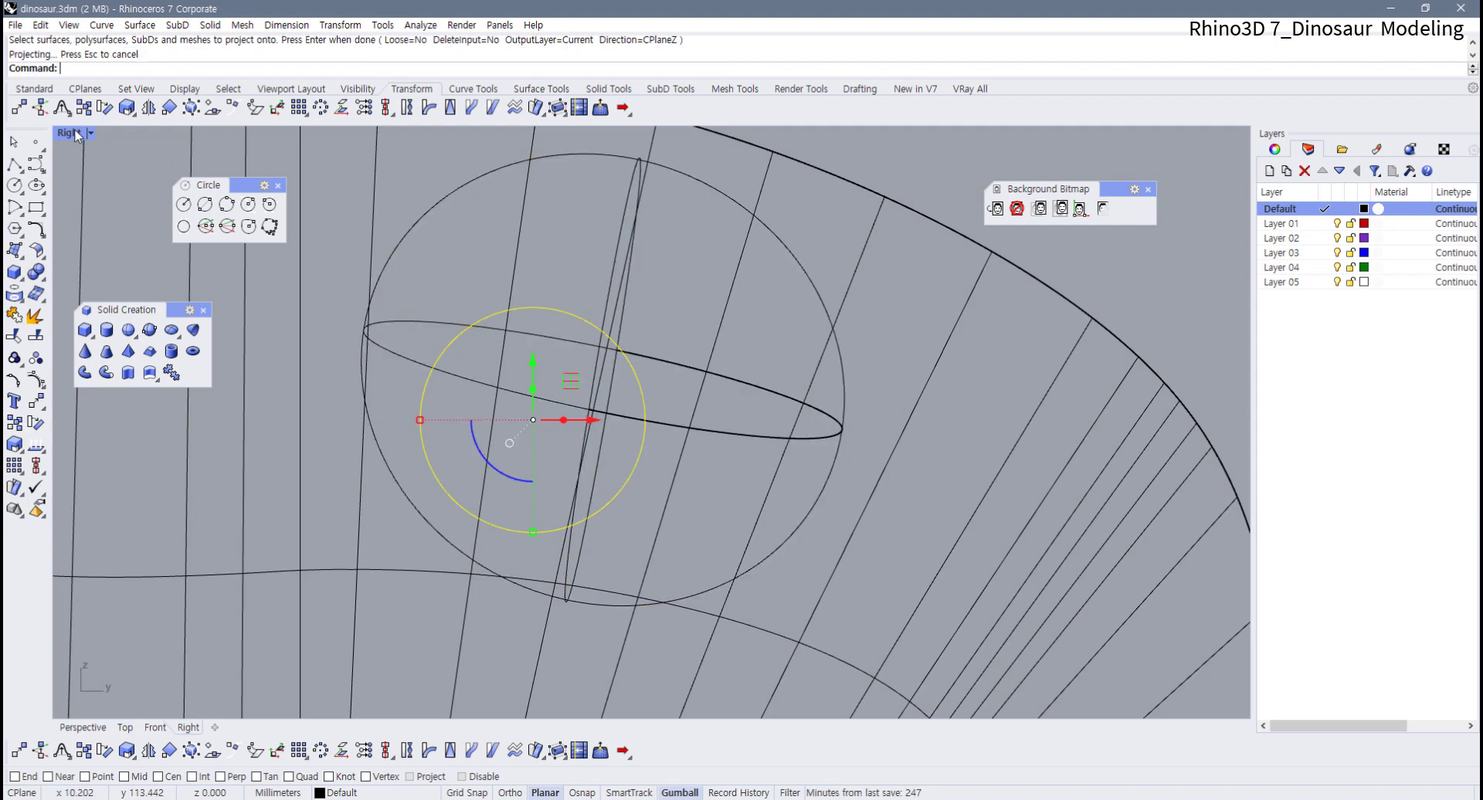
# Split the eye surface with the projected pupil curve in the enlarged Perspective view and accept breaking its history
pyautogui.doubleClick(76, 135)
pyautogui.doubleClick(701, 142)
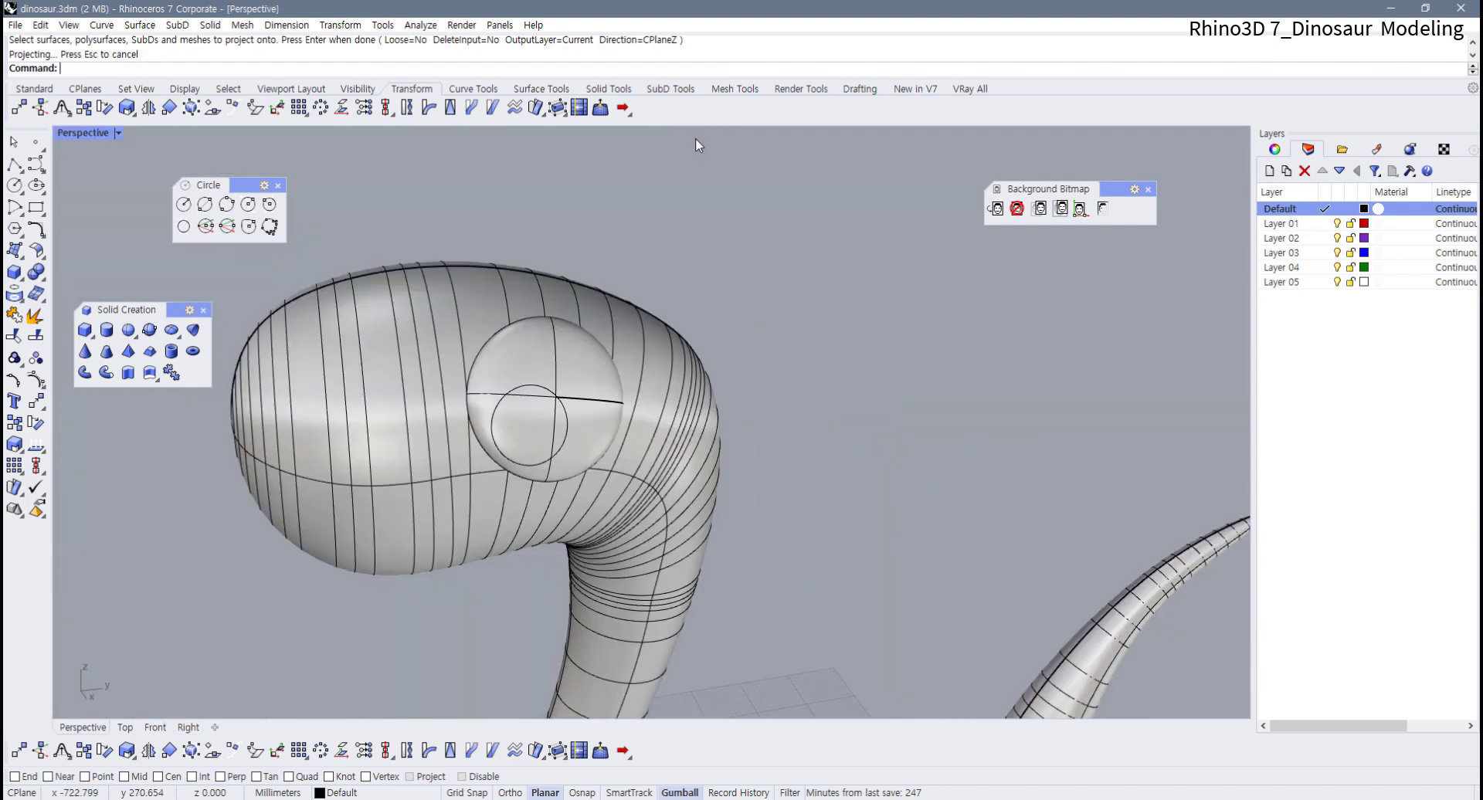
pyautogui.moveTo(697, 139); pyautogui.dragTo(854, 344, button='right')
pyautogui.scroll(3, 644, 437)
pyautogui.click(643, 436)
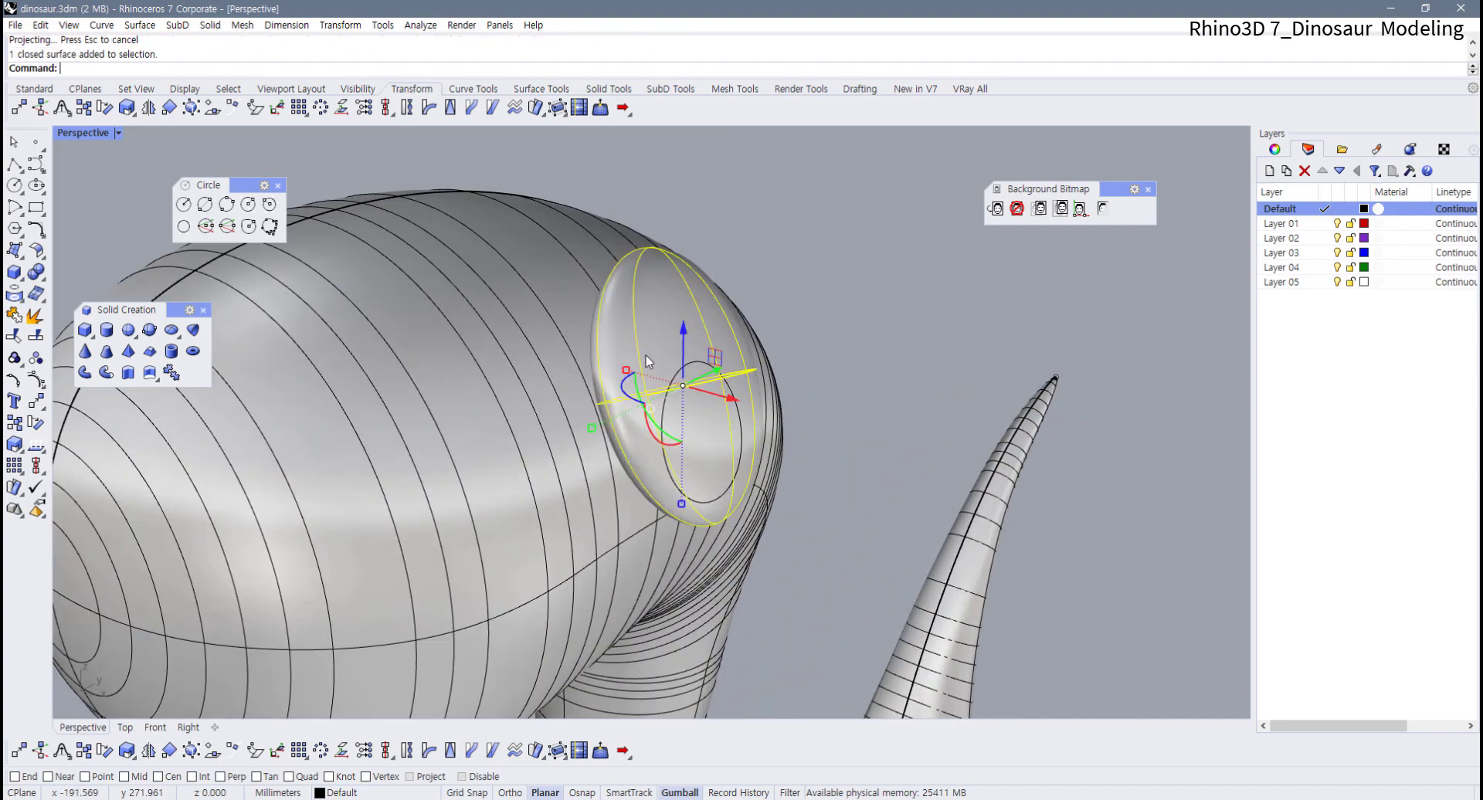
pyautogui.moveTo(646, 355); pyautogui.dragTo(560, 382, button='right')
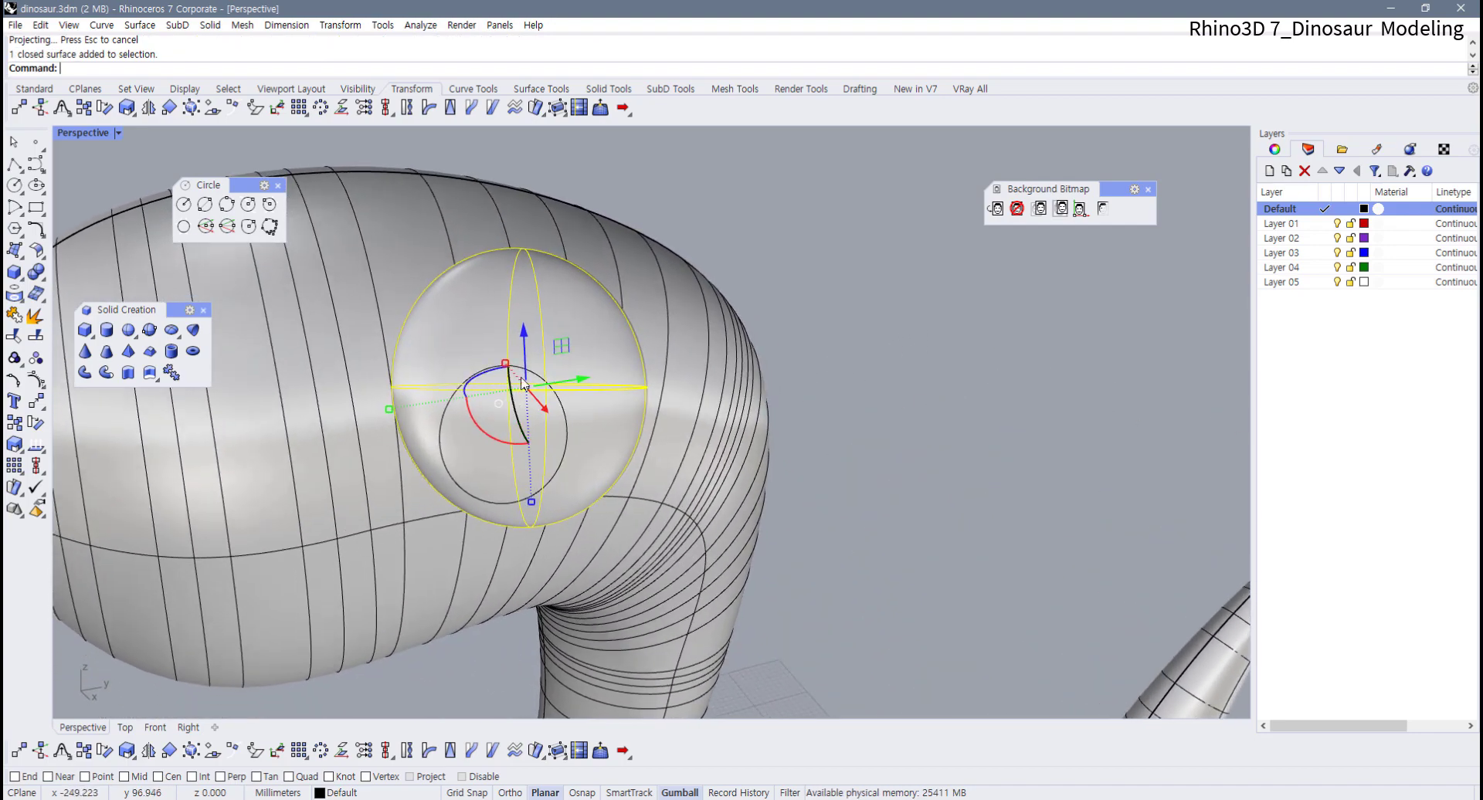
pyautogui.click(822, 346)
pyautogui.click(573, 337)
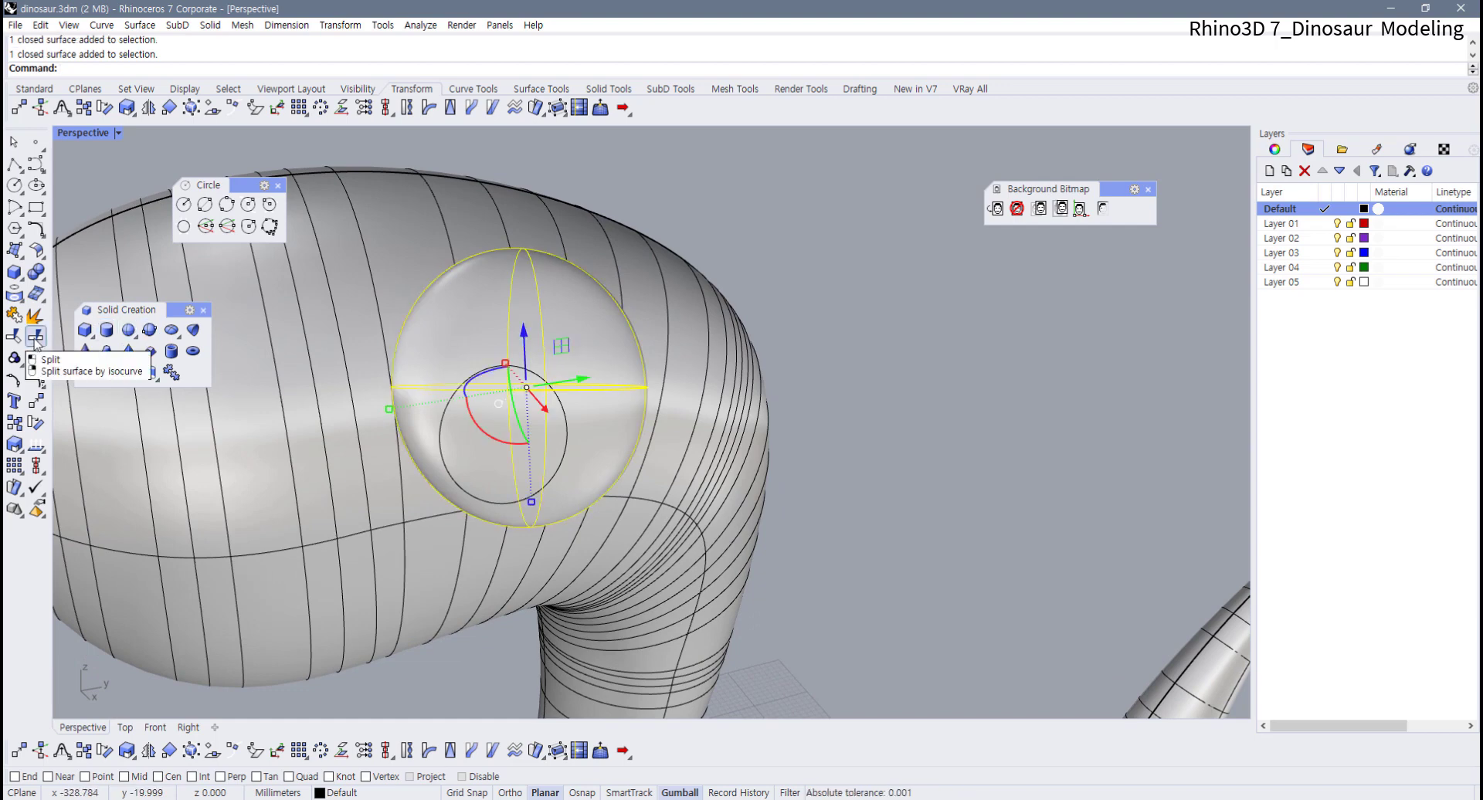
pyautogui.click(35, 338)
pyautogui.click(461, 439)
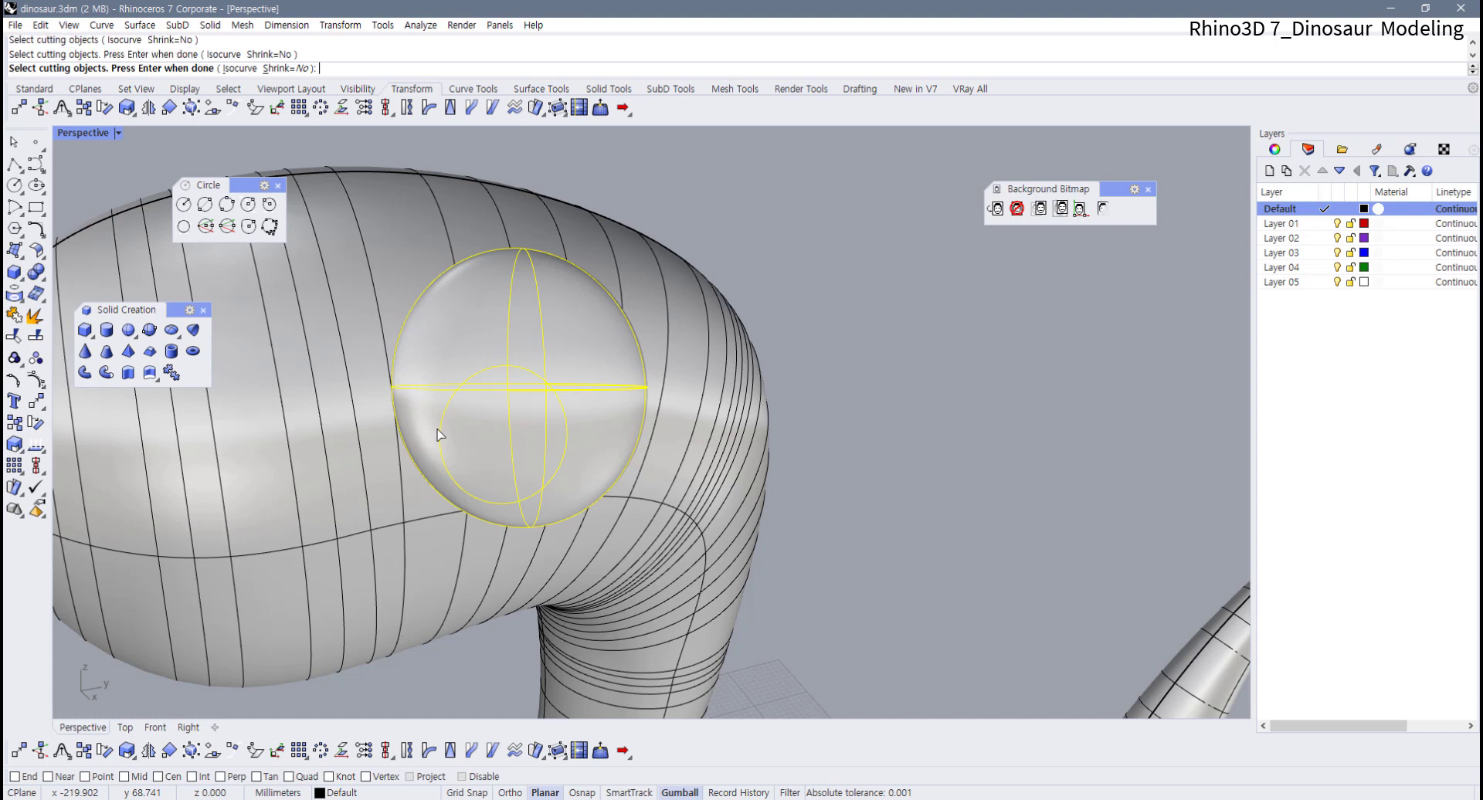
pyautogui.press('Return')
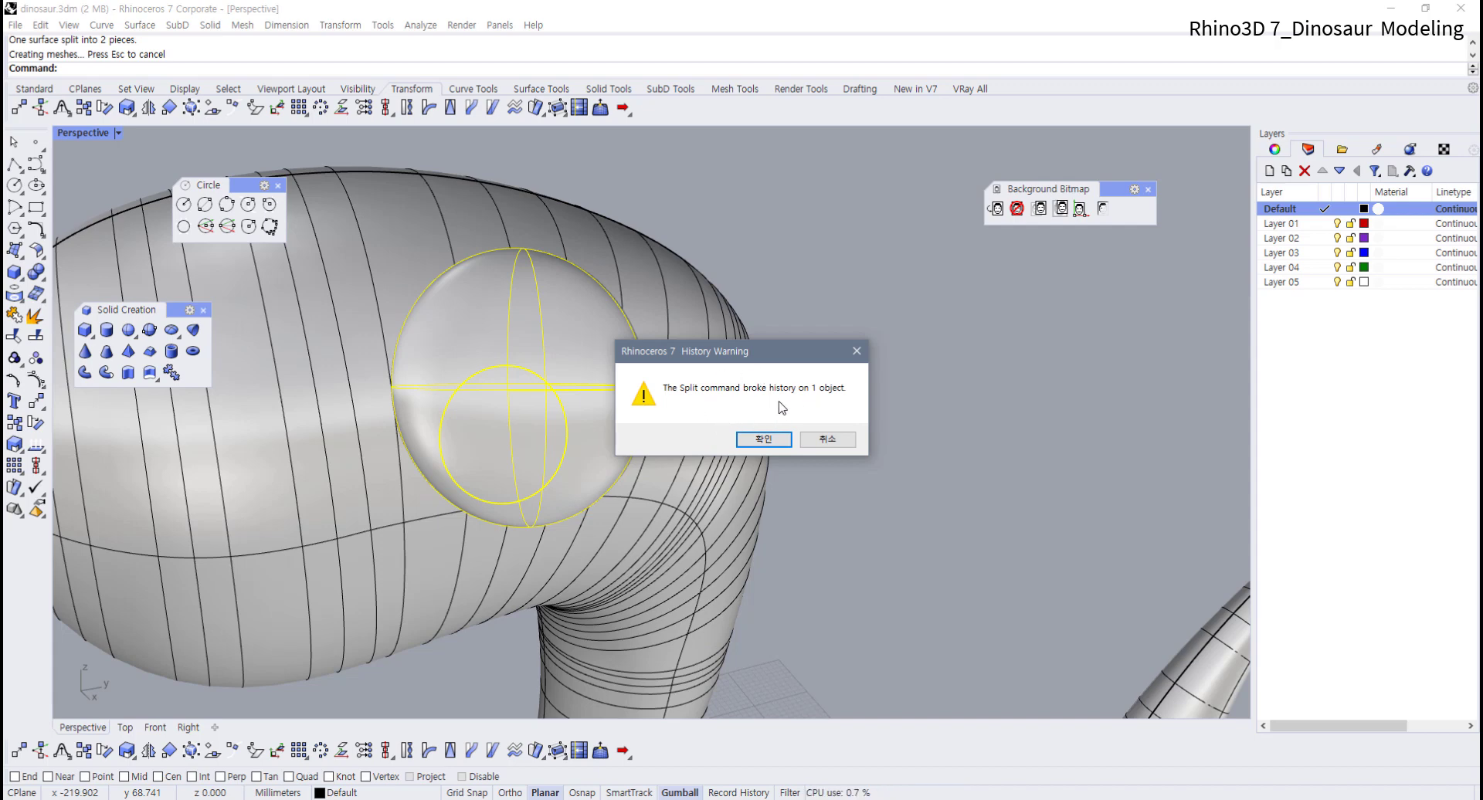
pyautogui.click(763, 439)
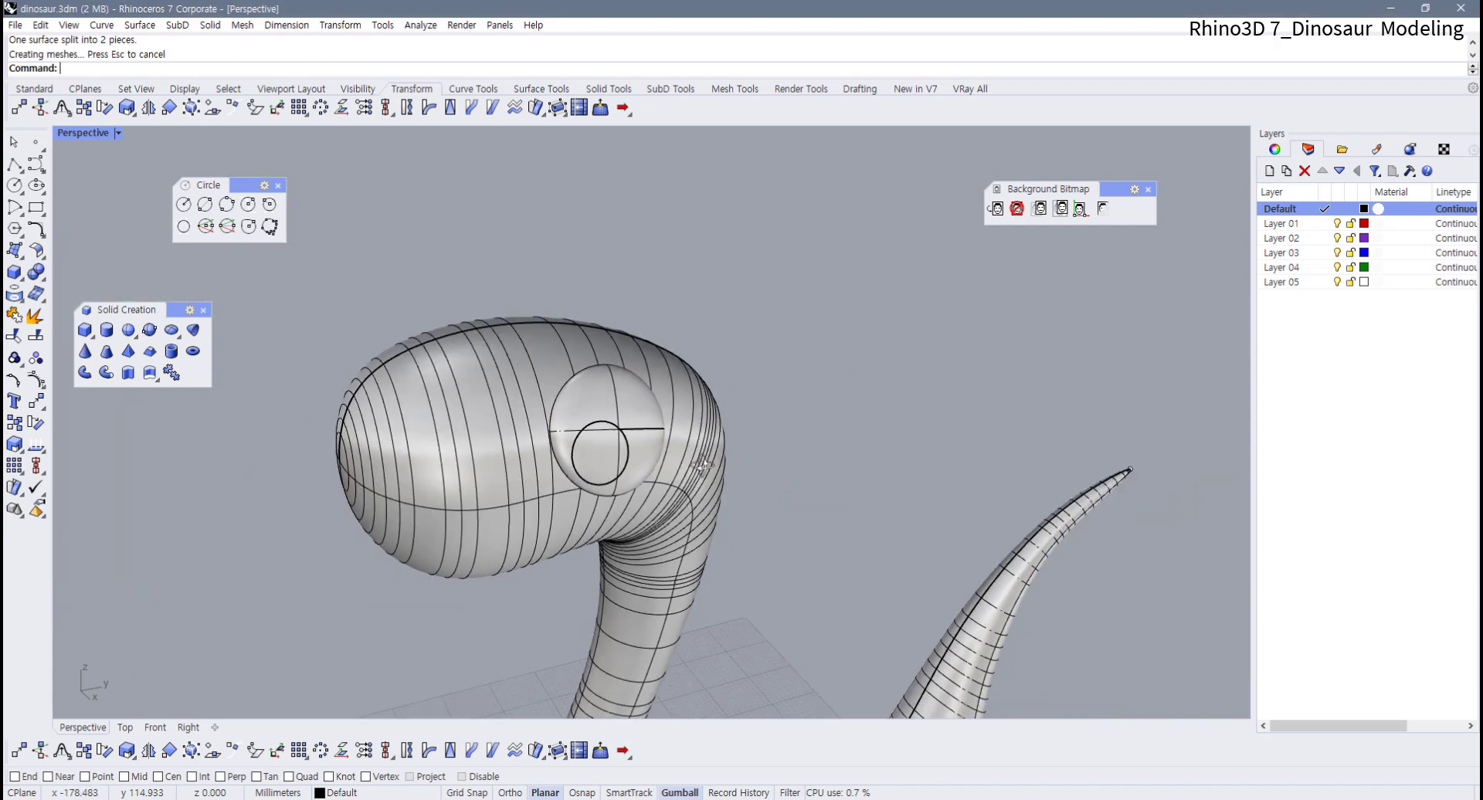
# Delete the projected curve on the eye's rear side and the original pupil circle in Wireframe display, and restore Shaded display
pyautogui.moveTo(850, 447); pyautogui.dragTo(786, 447, button='right')
pyautogui.moveTo(678, 352); pyautogui.dragTo(784, 429)
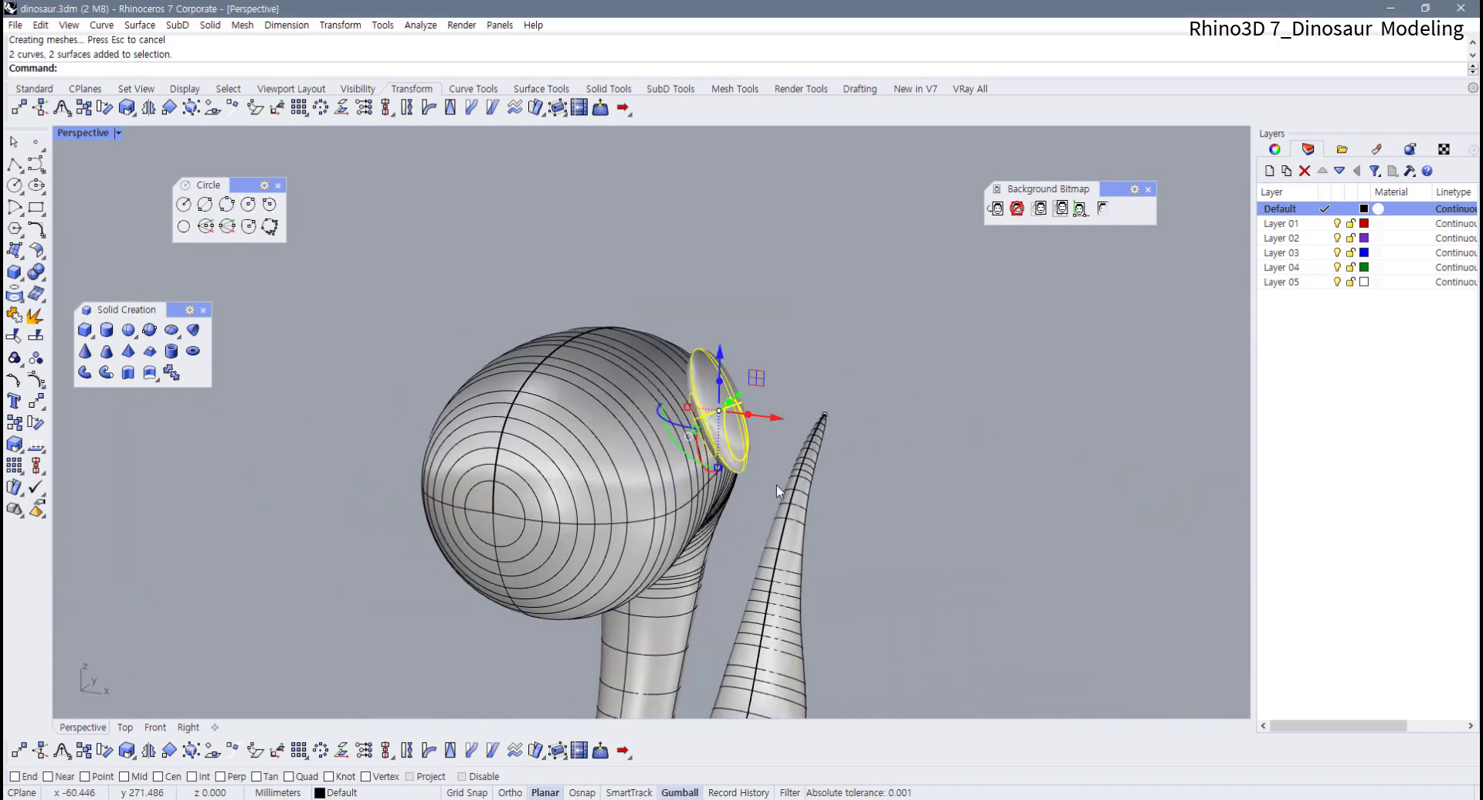
pyautogui.scroll(5, 738, 421)
pyautogui.moveTo(738, 421); pyautogui.dragTo(813, 378, button='right')
pyautogui.press('Escape')
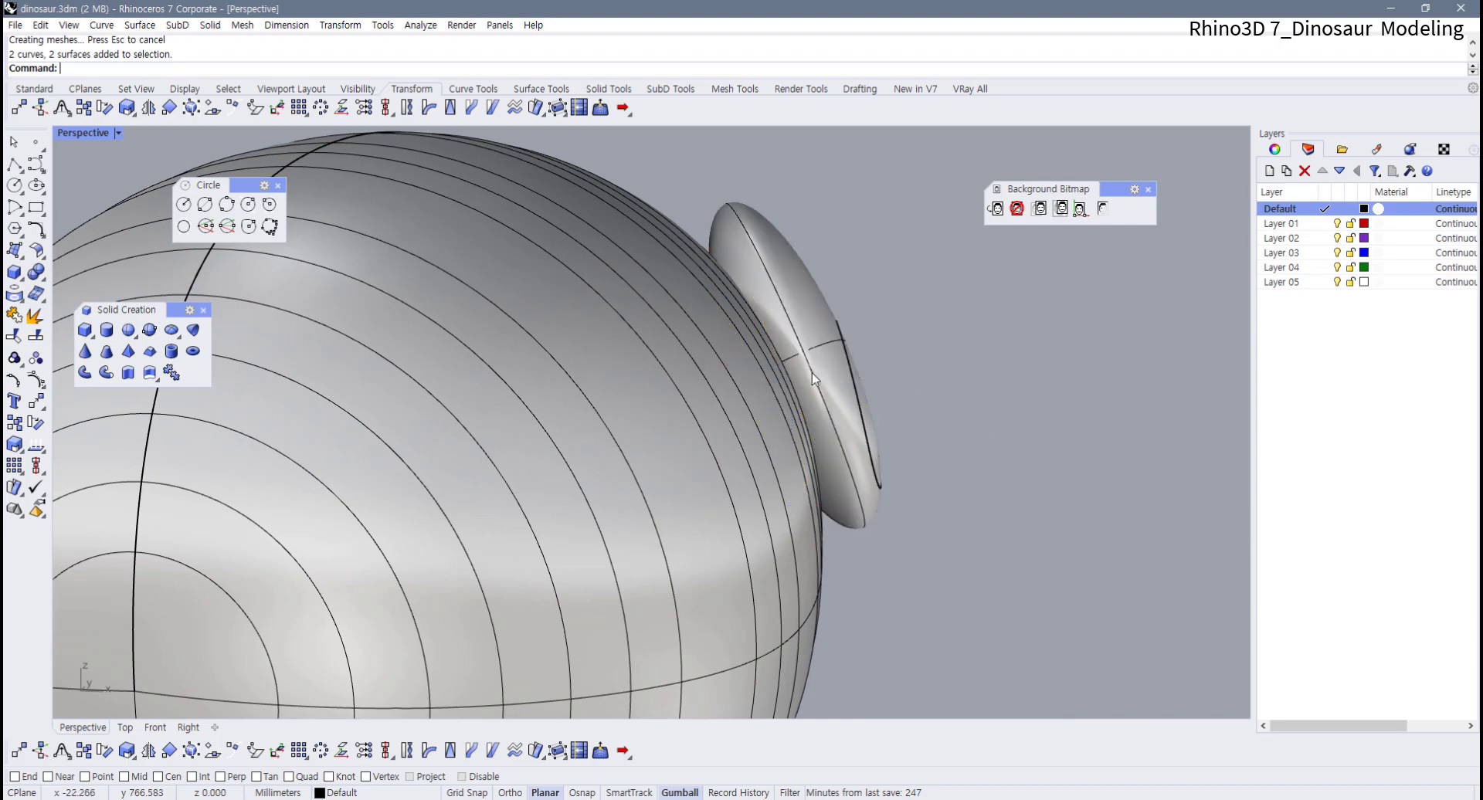
pyautogui.click(124, 138)
pyautogui.click(85, 188)
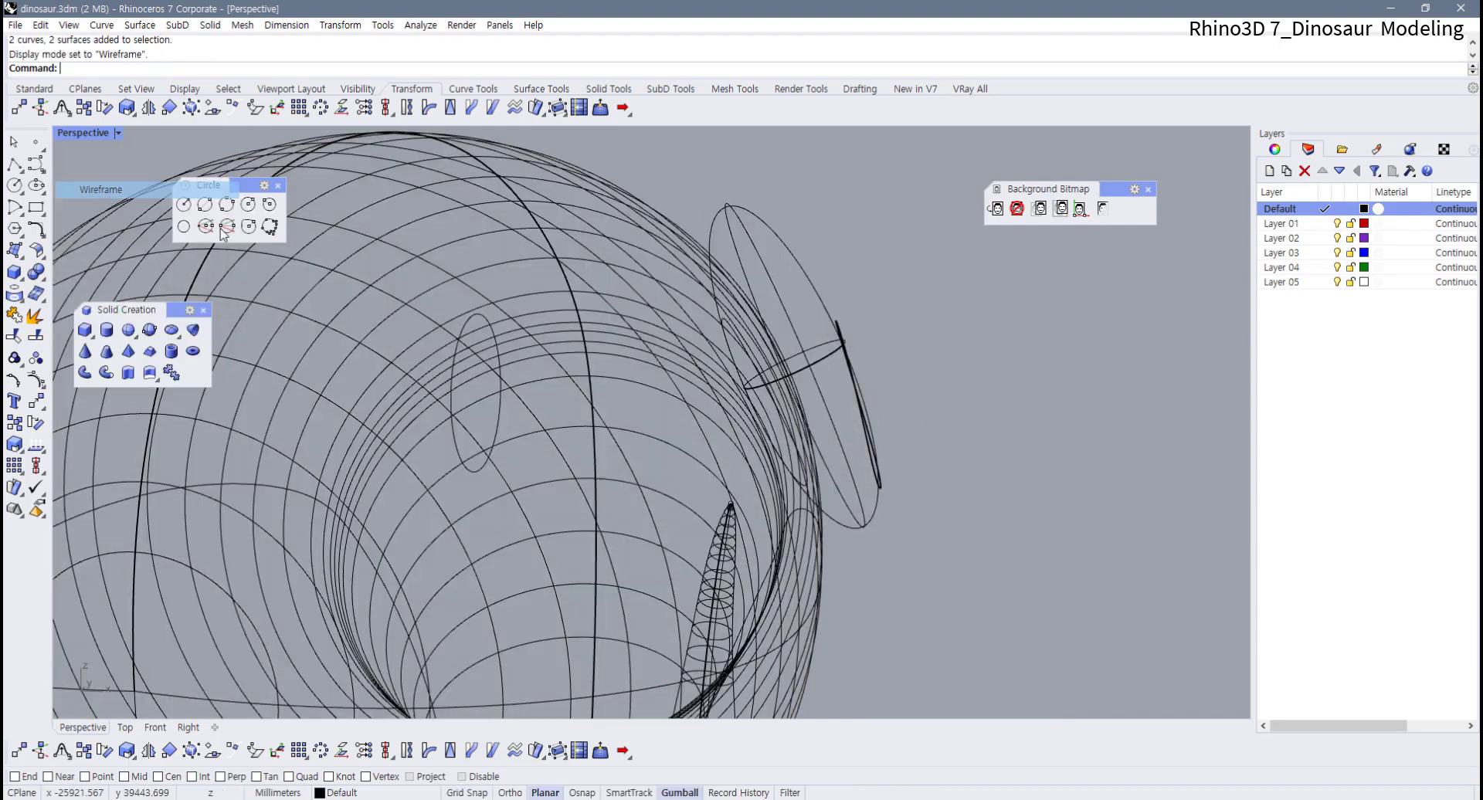
pyautogui.click(731, 326)
pyautogui.moveTo(744, 337); pyautogui.dragTo(618, 378, button='right')
pyautogui.press('Delete')
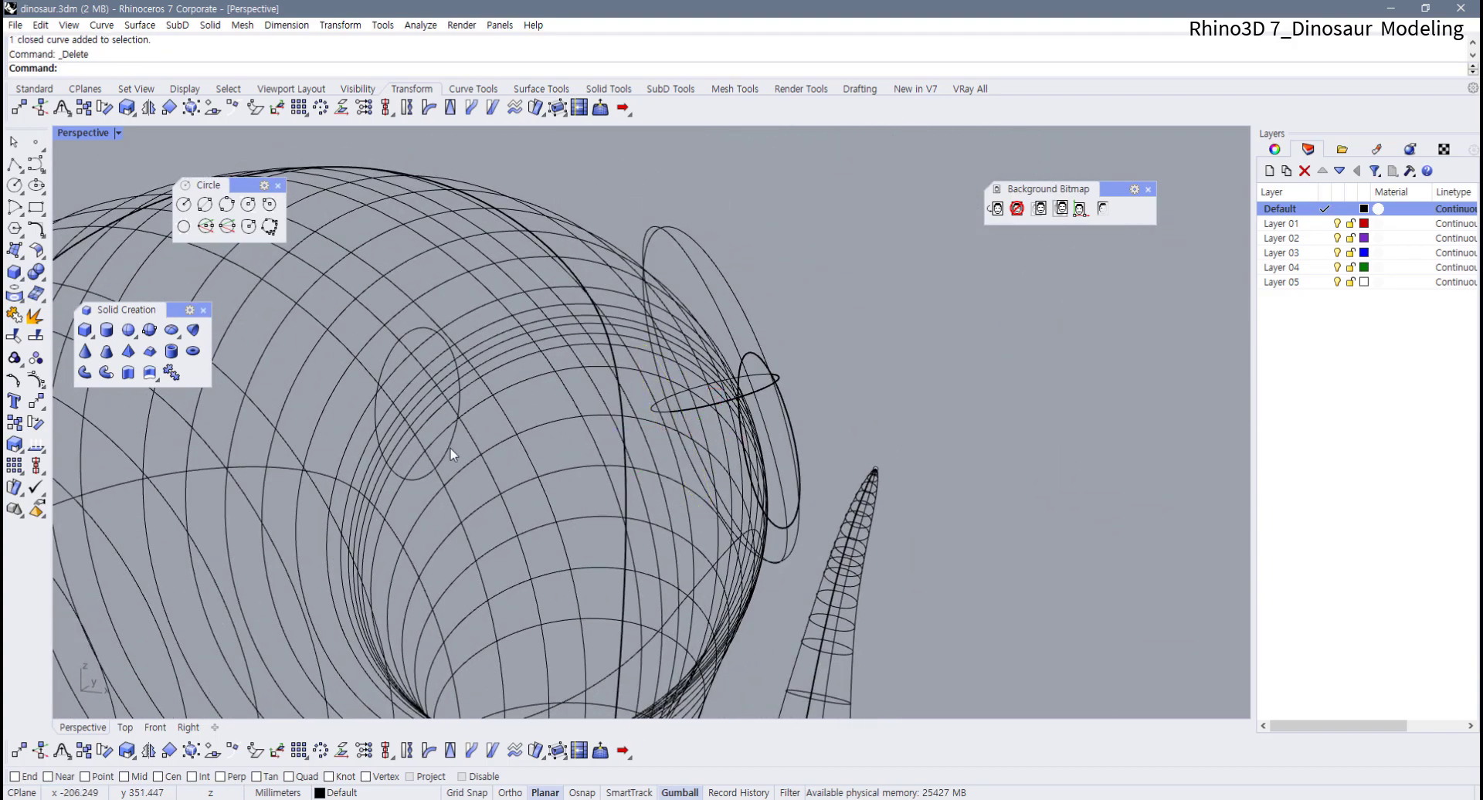
pyautogui.click(453, 454)
pyautogui.press('Delete')
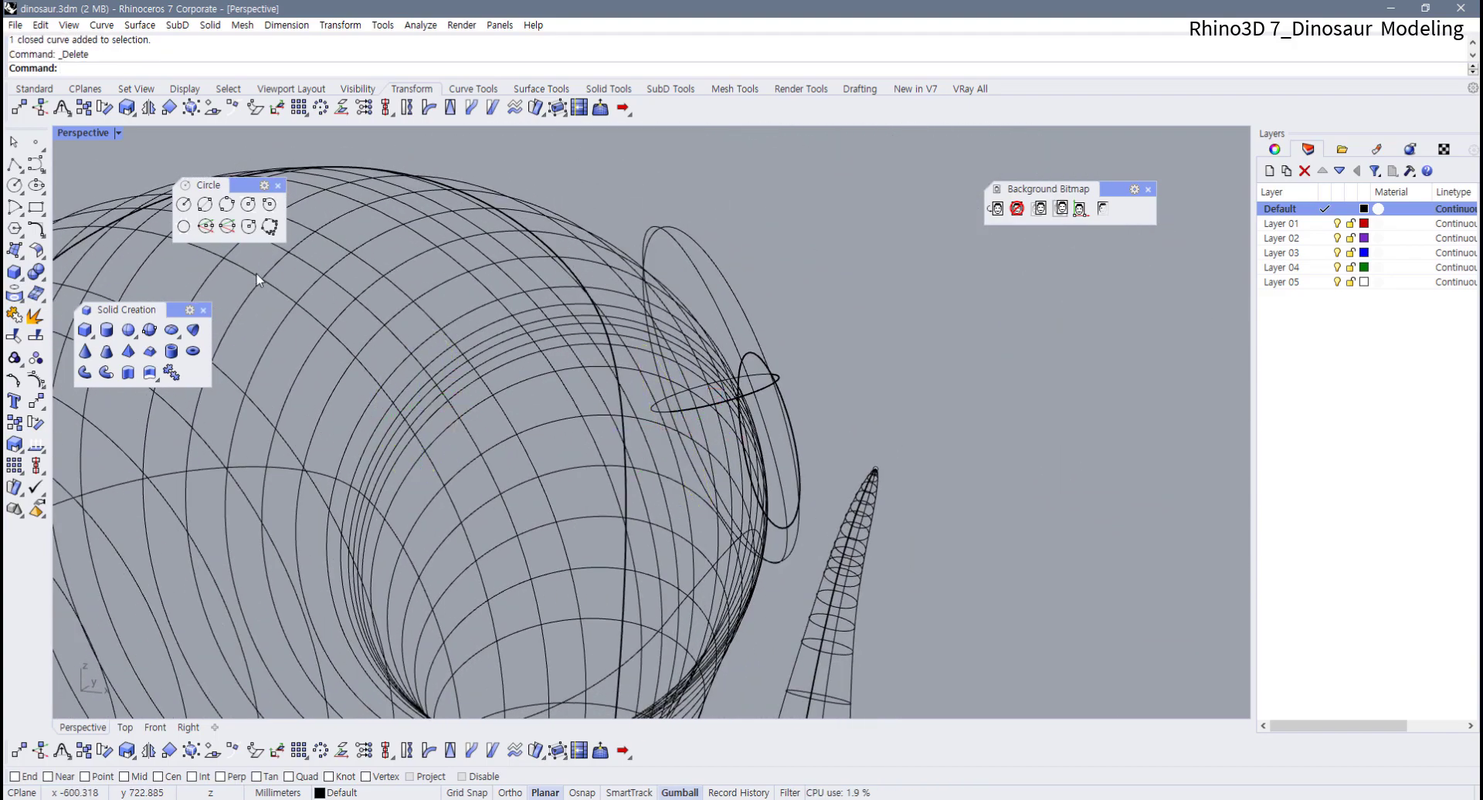
pyautogui.click(119, 132)
pyautogui.click(132, 205)
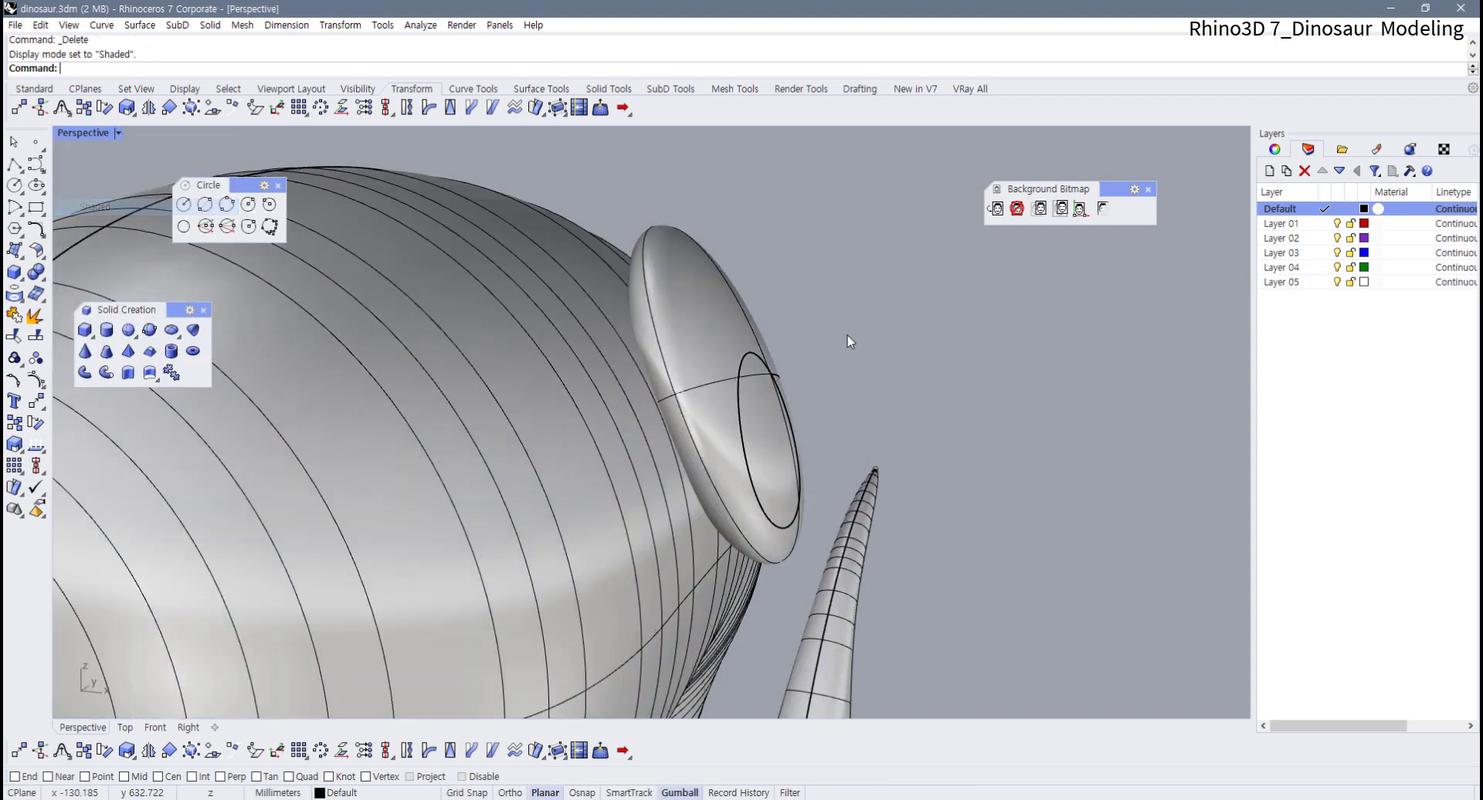
# Mirror a copy of the eye surfaces and pupil curve across the body's centre line in the Top view, using End snap and Ortho
pyautogui.moveTo(846, 336)
pyautogui.mouseDown(button='right')
pyautogui.moveTo(770, 347)
pyautogui.moveTo(717, 278)
pyautogui.mouseUp(button='right')
pyautogui.moveTo(669, 241); pyautogui.dragTo(856, 473)
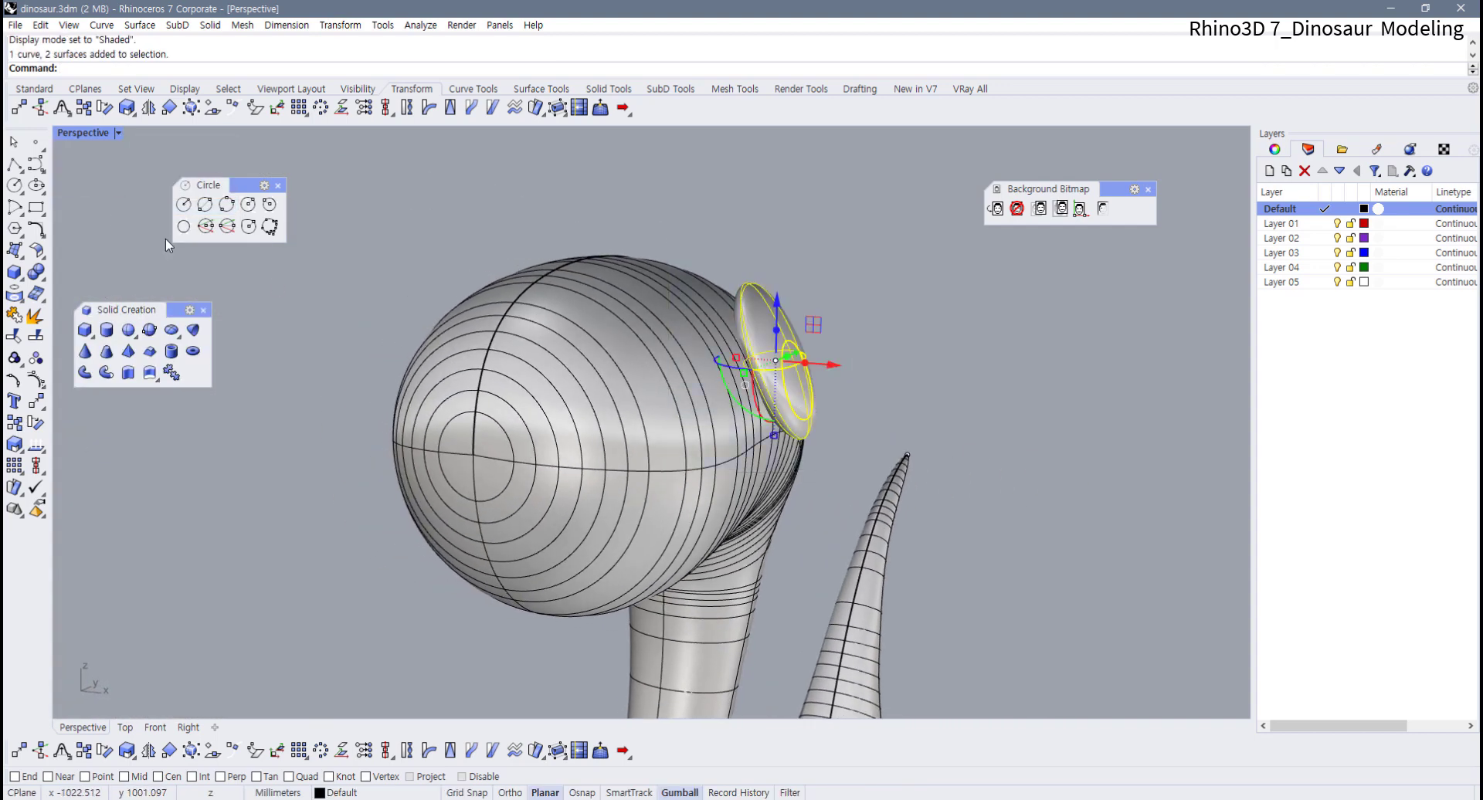
pyautogui.doubleClick(81, 132)
pyautogui.scroll(-5, 357, 494)
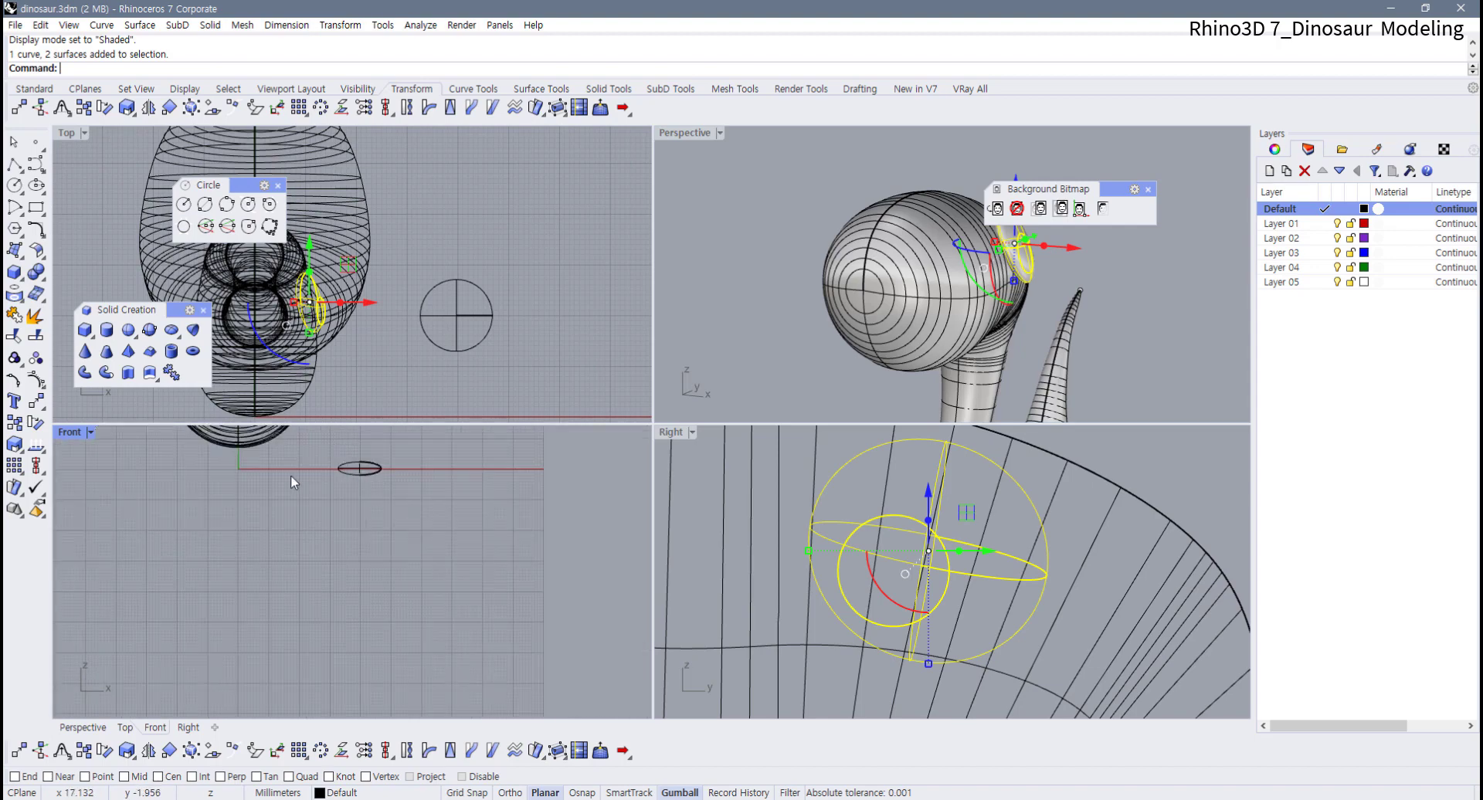
pyautogui.moveTo(364, 343); pyautogui.dragTo(519, 347, button='right')
pyautogui.scroll(2, 496, 299)
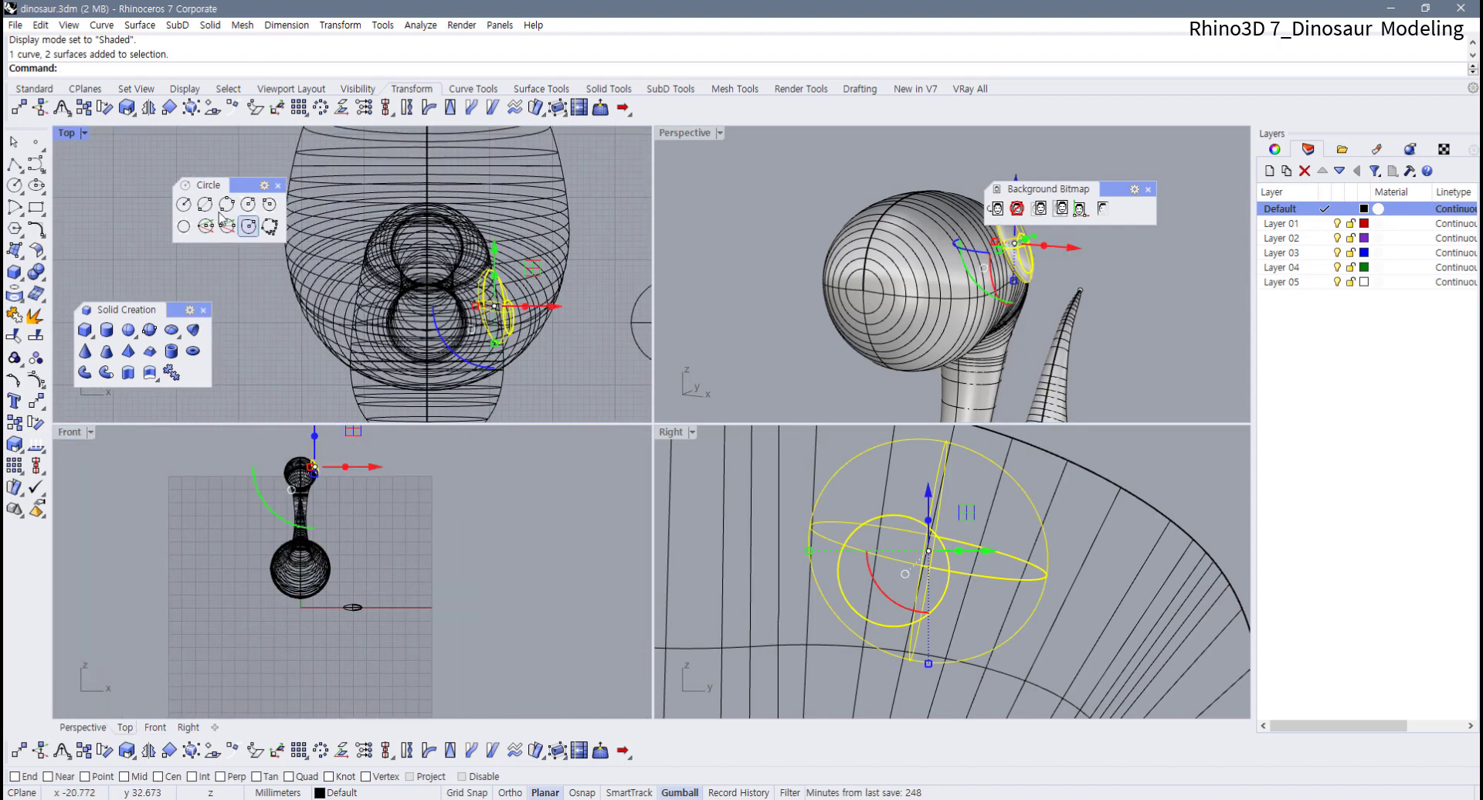
pyautogui.doubleClick(71, 133)
pyautogui.scroll(-3, 536, 507)
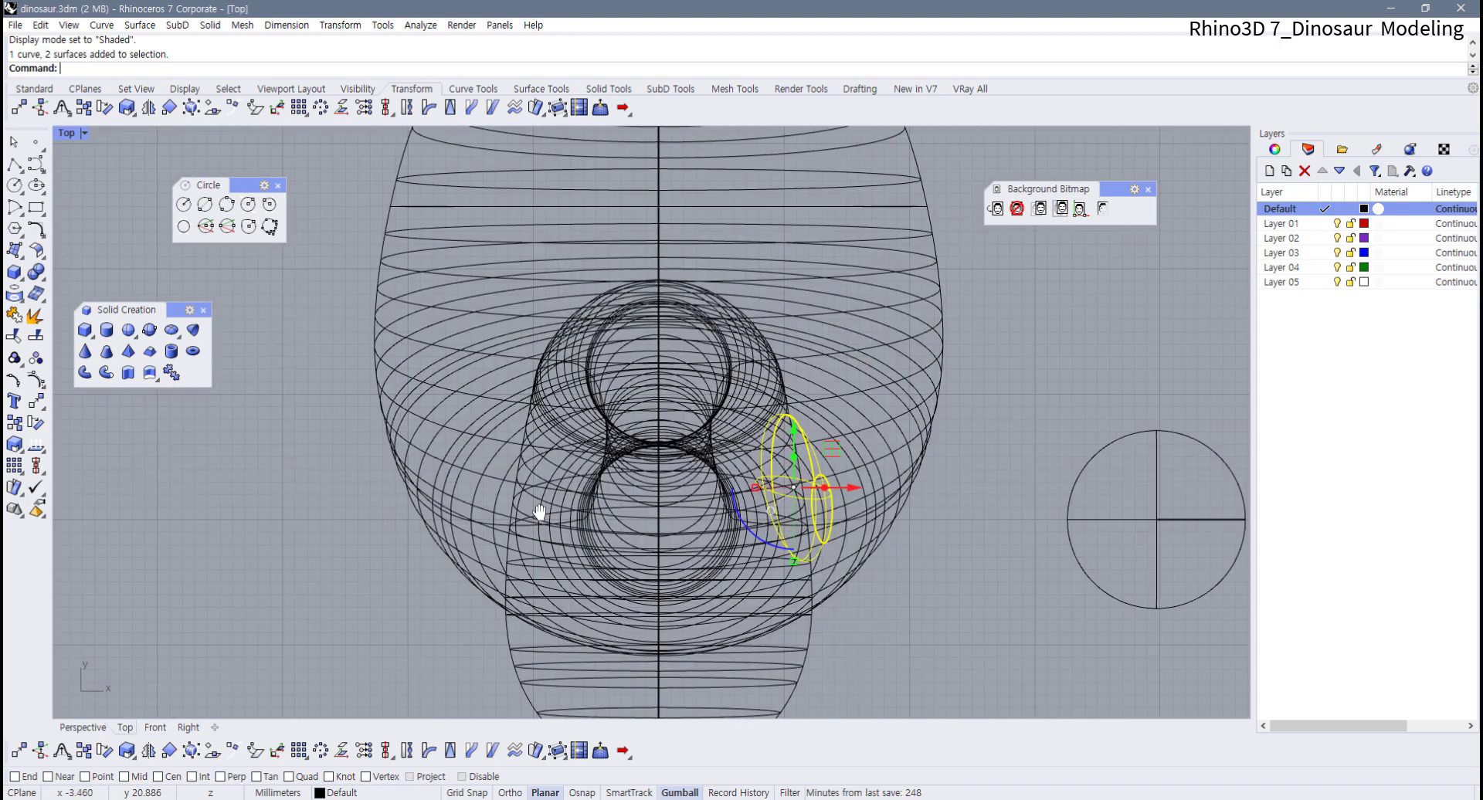
pyautogui.moveTo(525, 499); pyautogui.dragTo(537, 456, button='right')
pyautogui.scroll(-3, 456, 493)
pyautogui.scroll(3, 500, 502)
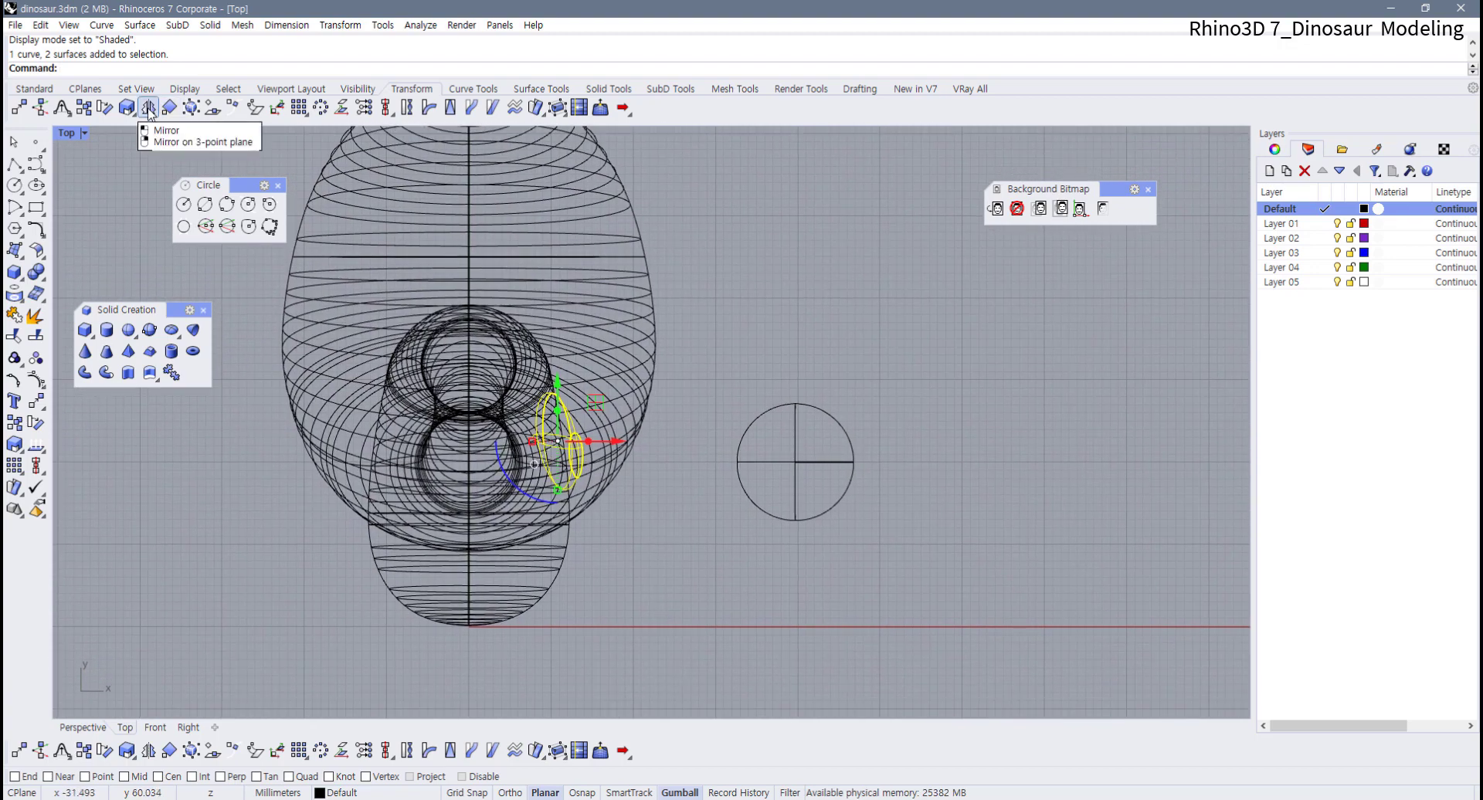
pyautogui.click(150, 113)
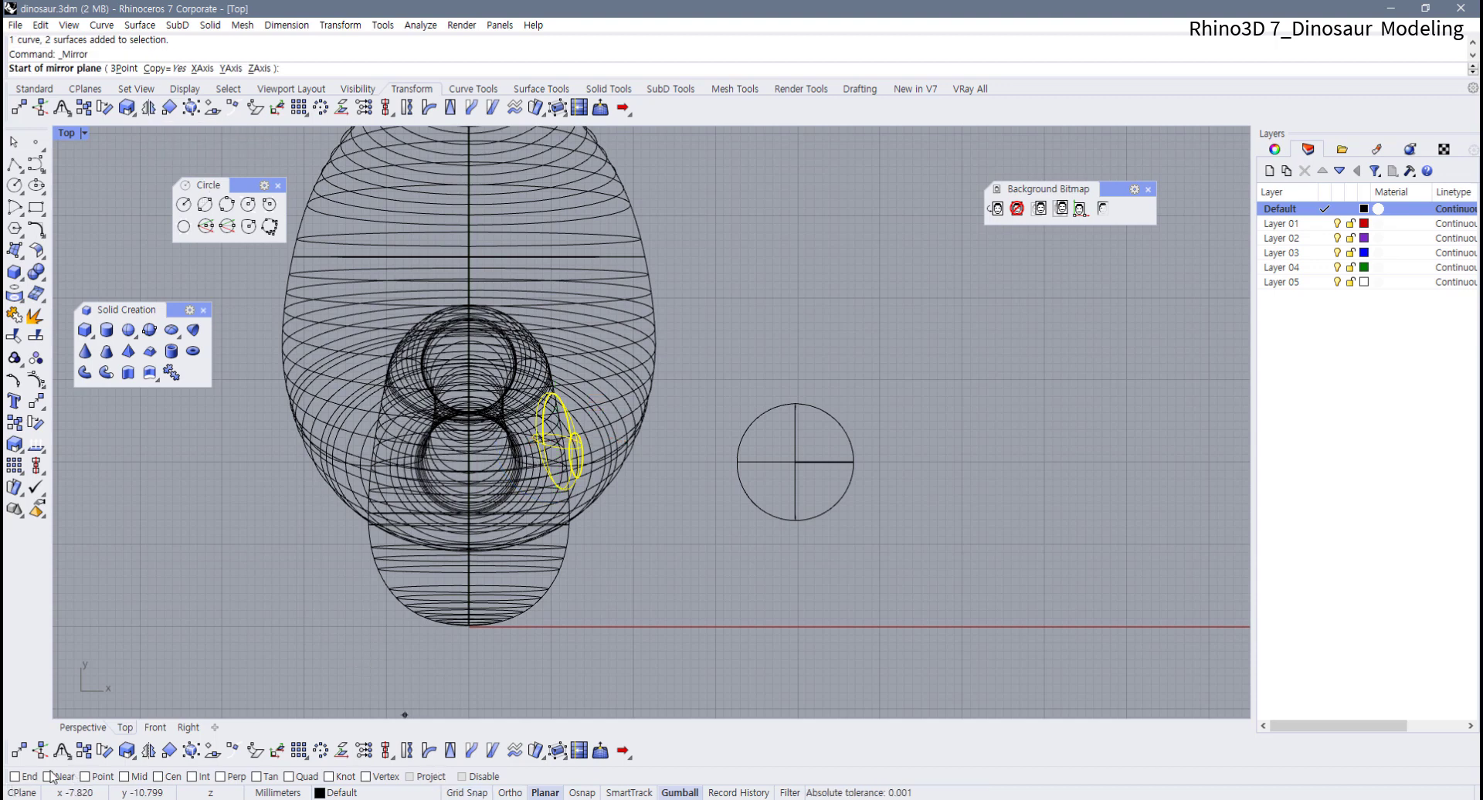
pyautogui.click(15, 776)
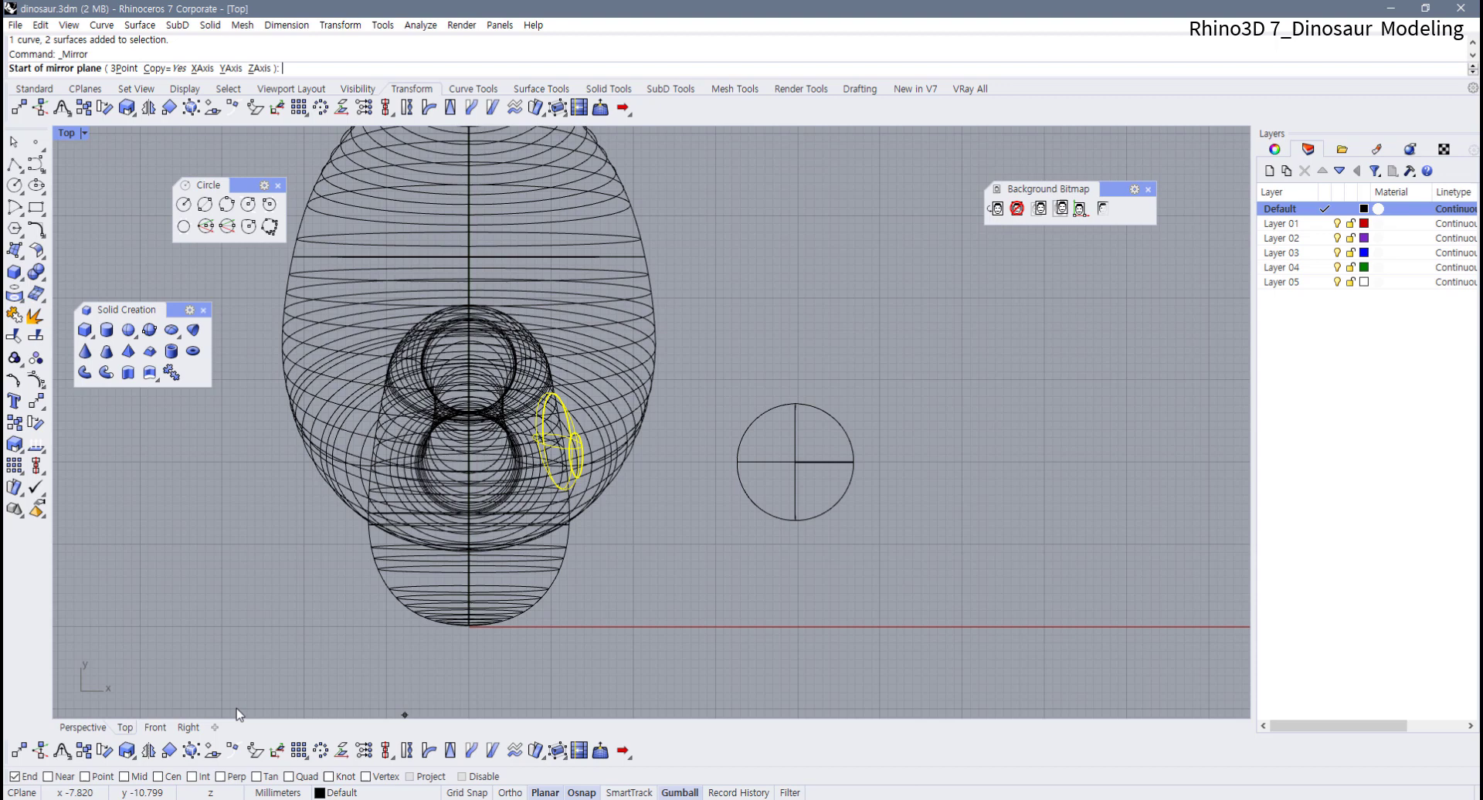
pyautogui.click(488, 615)
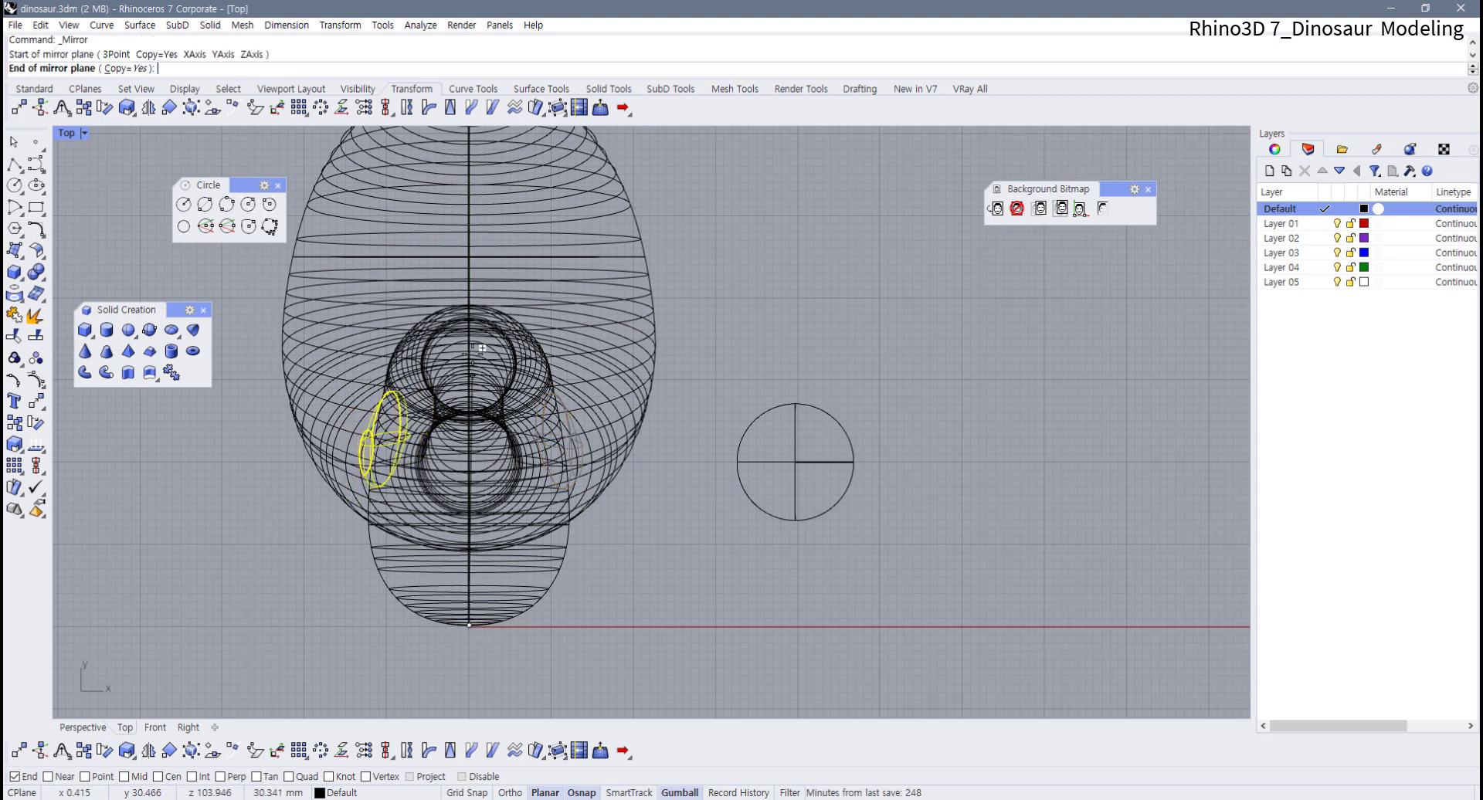
pyautogui.press('F8')
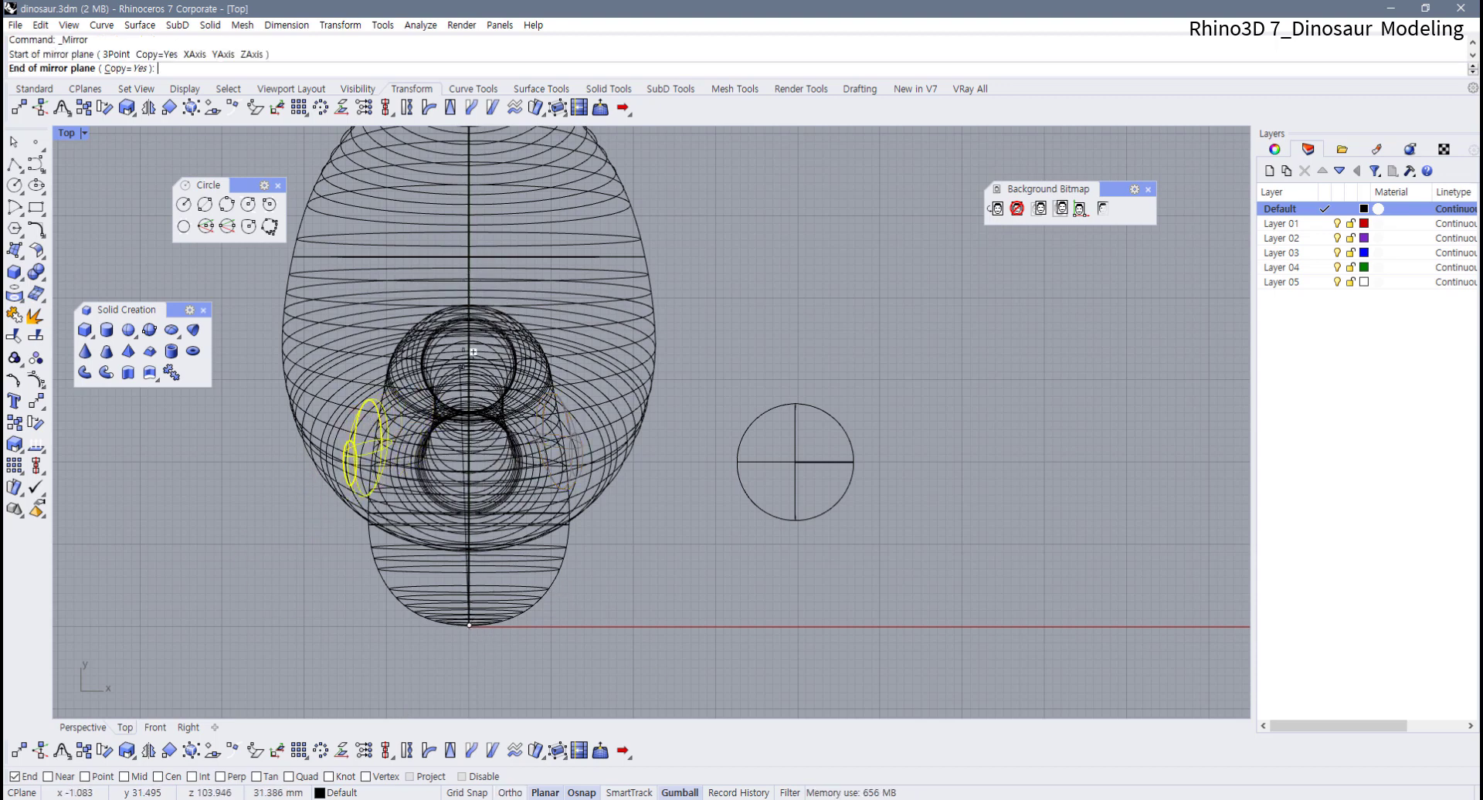
pyautogui.press('F8')
pyautogui.press('F8')
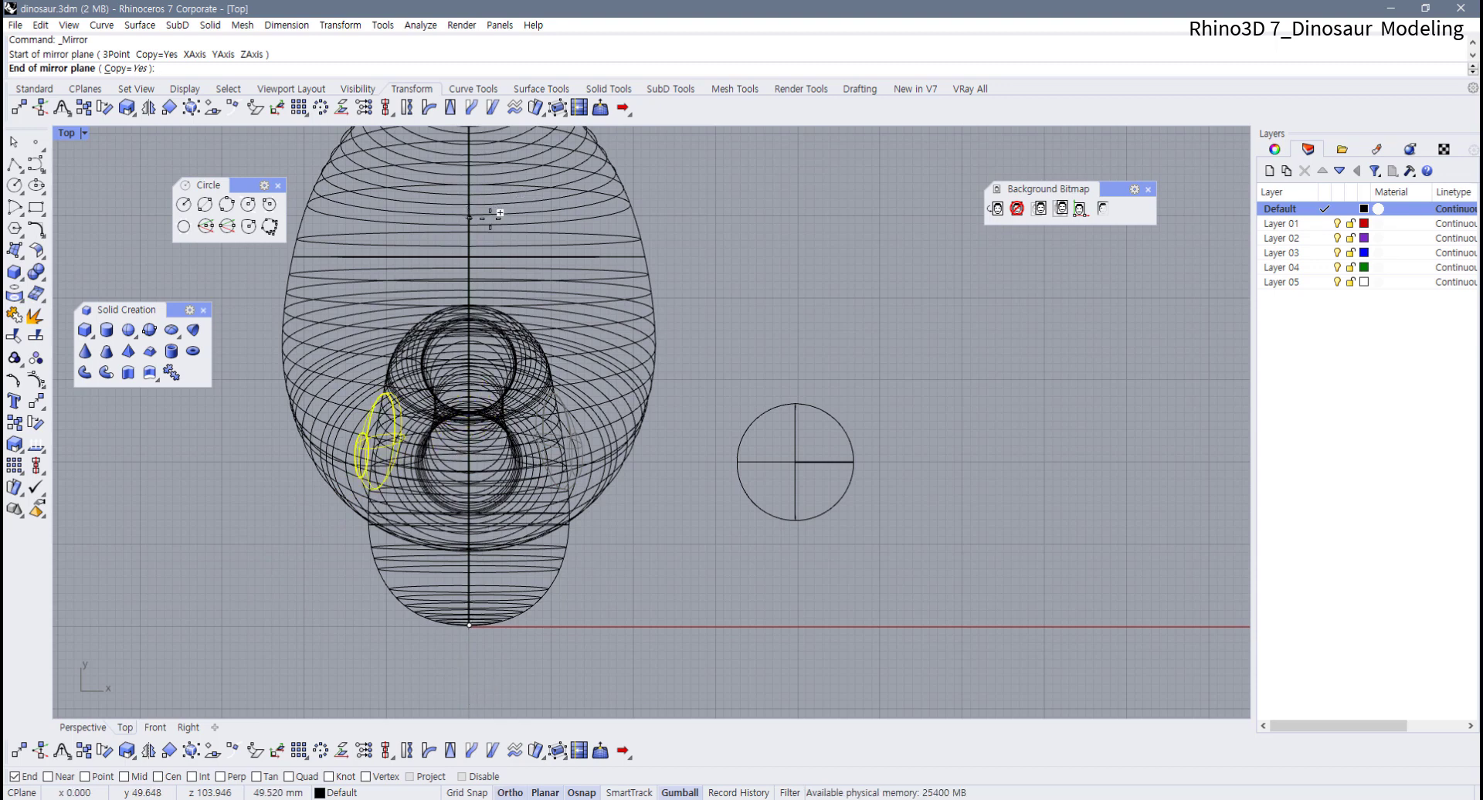
pyautogui.click(490, 219)
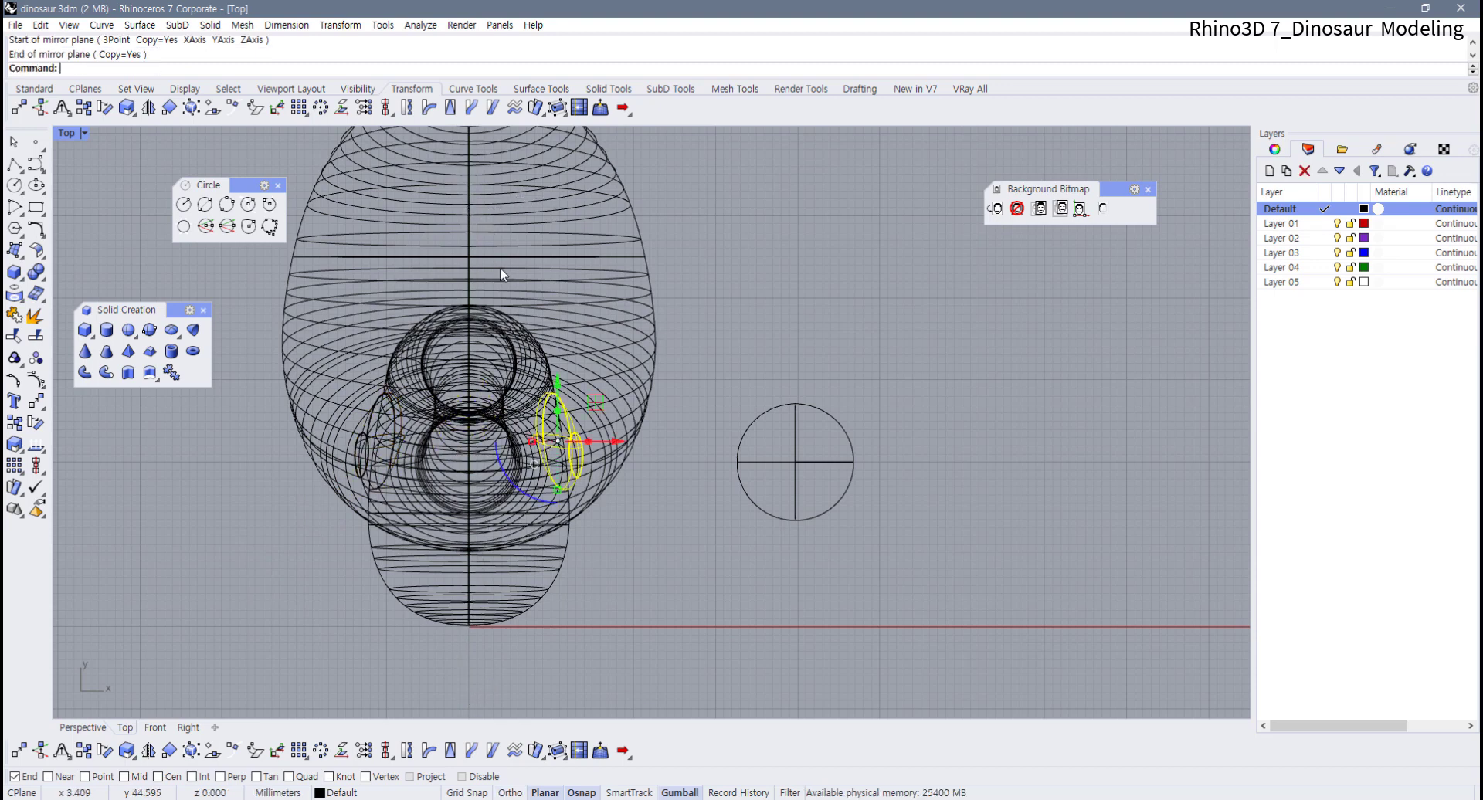
# Subtract both eyes from the dinosaur's body with Boolean Difference in the enlarged Perspective view, keeping the eyes with DeleteInput=No
pyautogui.doubleClick(66, 133)
pyautogui.click(758, 249)
pyautogui.moveTo(758, 248); pyautogui.dragTo(695, 184, button='right')
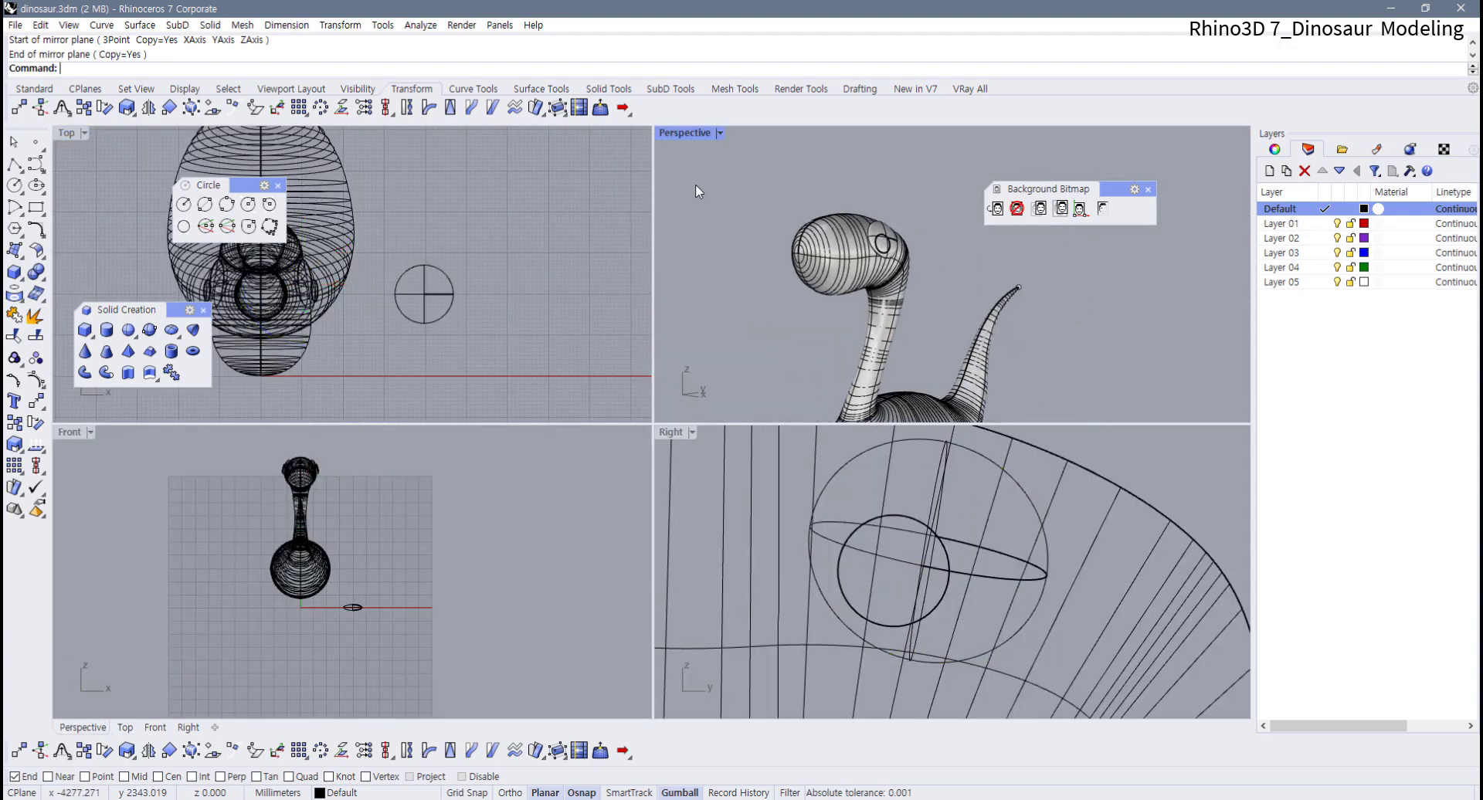
pyautogui.doubleClick(677, 141)
pyautogui.scroll(5, 462, 426)
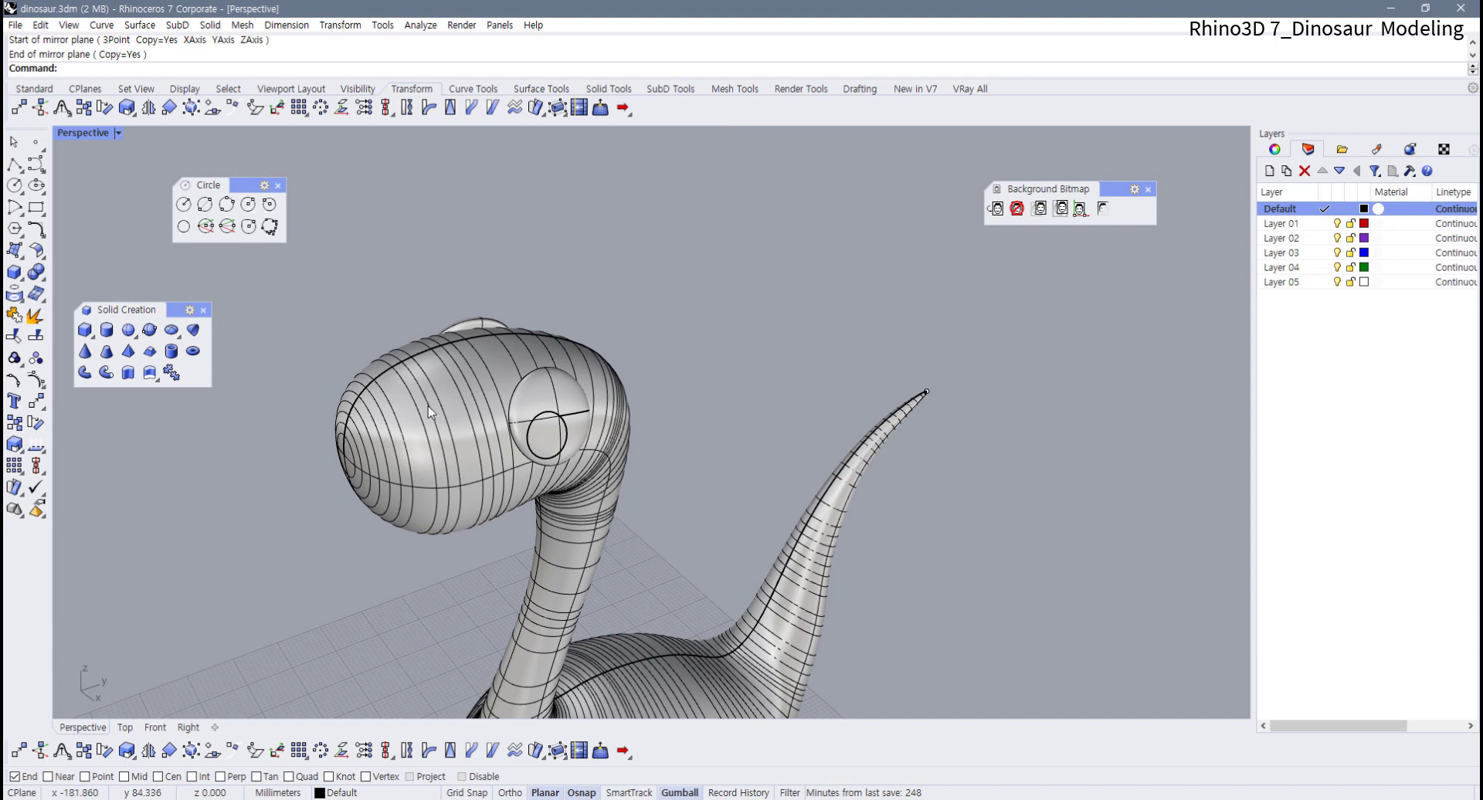
pyautogui.click(428, 406)
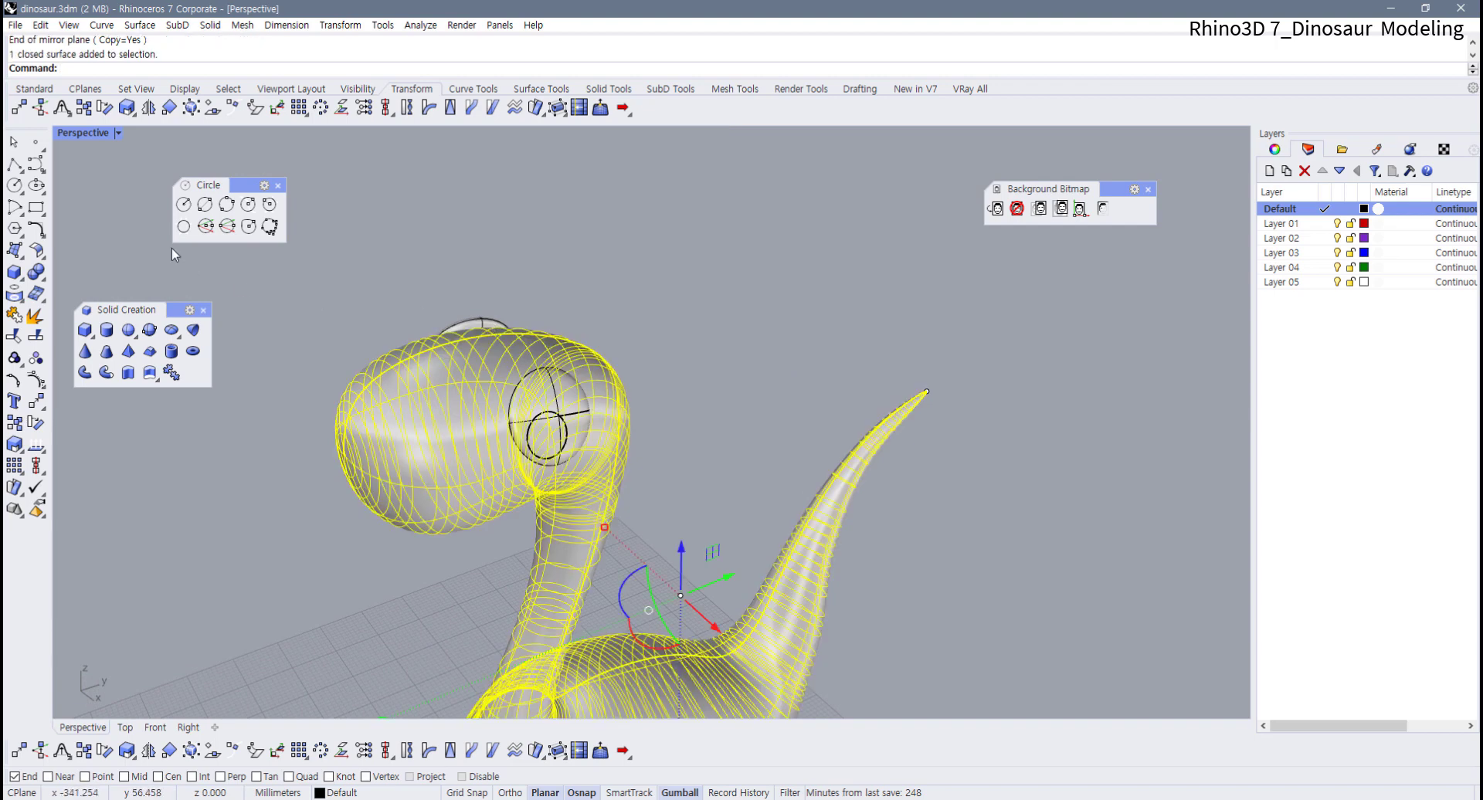
pyautogui.click(606, 91)
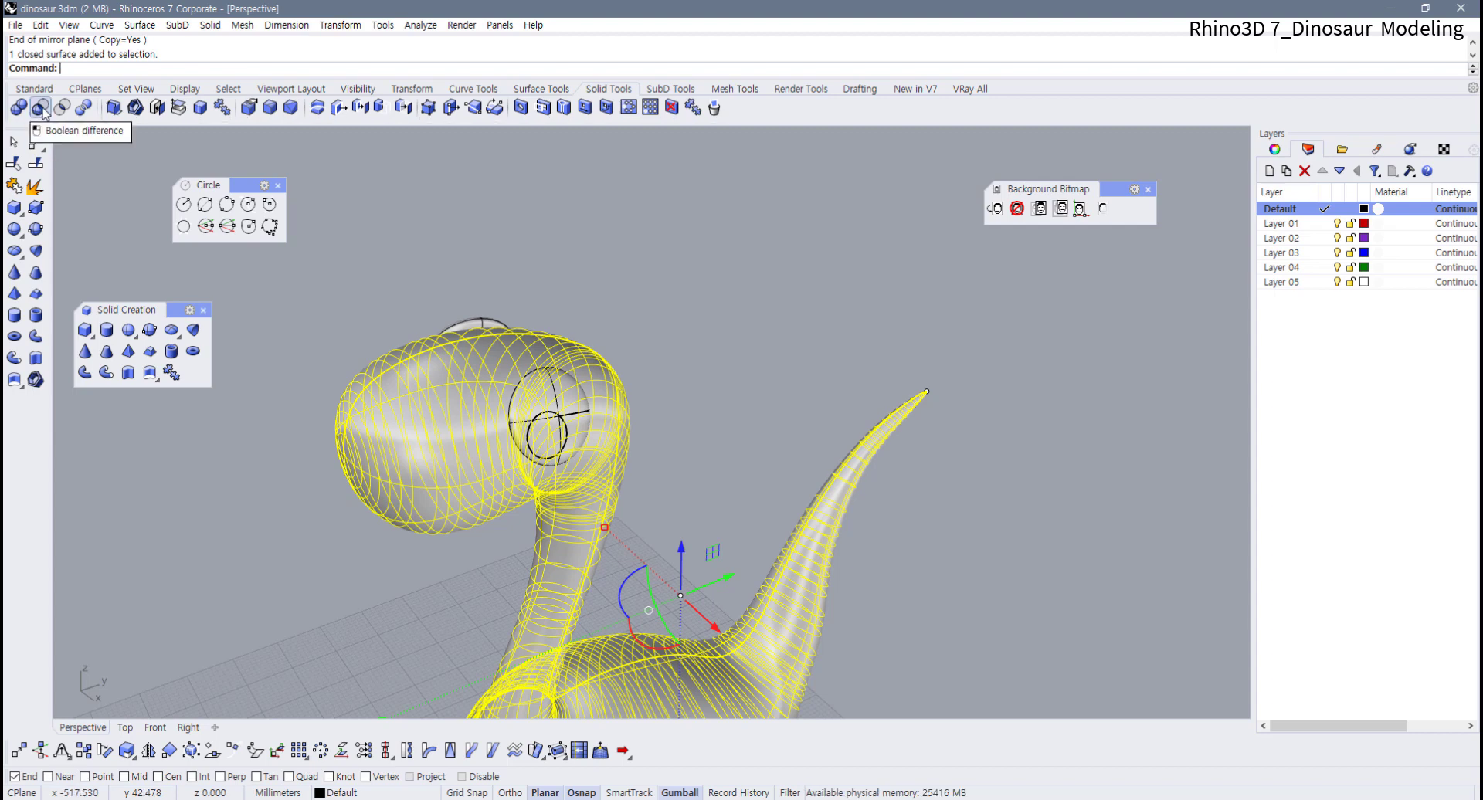
pyautogui.click(40, 108)
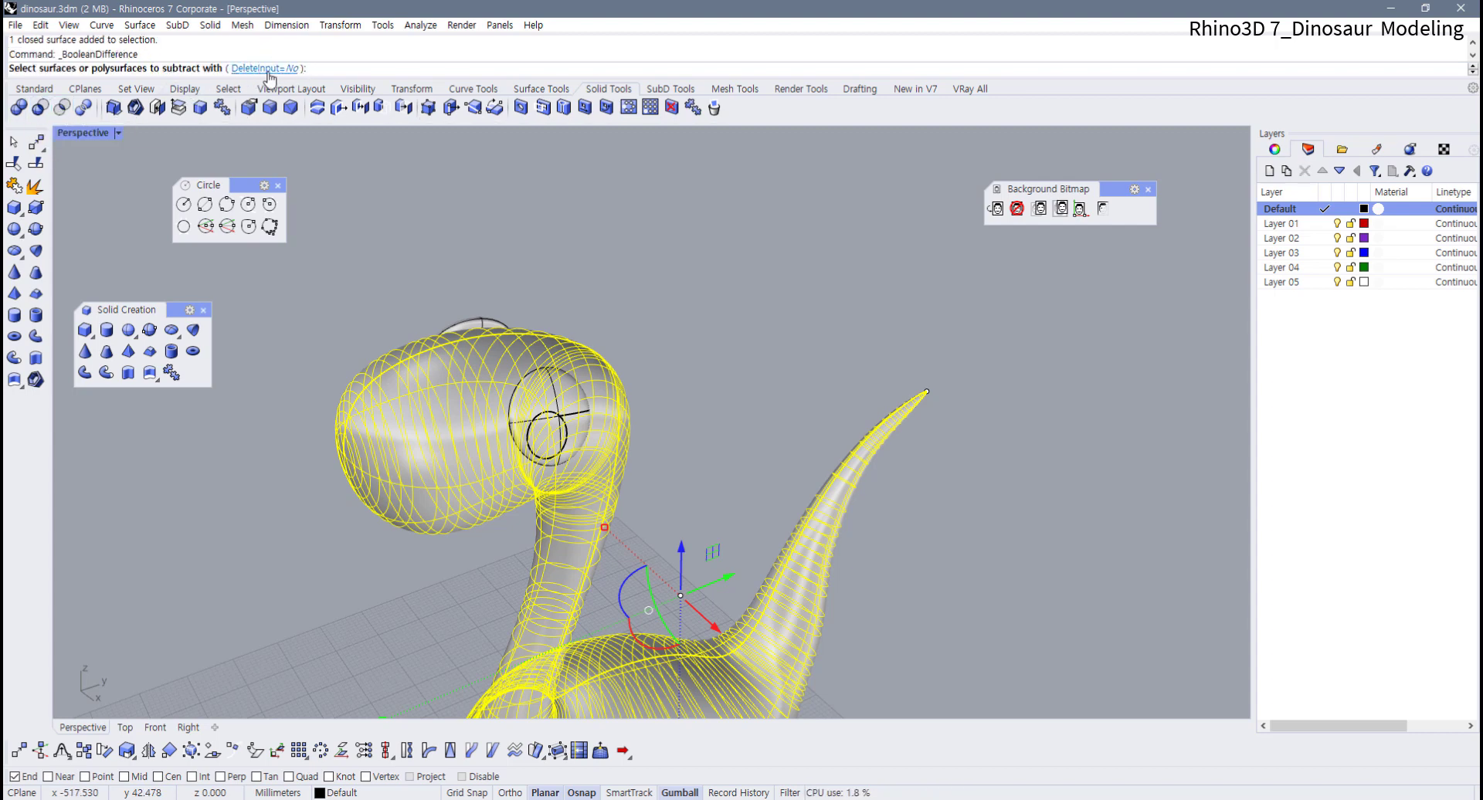
pyautogui.click(530, 396)
pyautogui.press('Return')
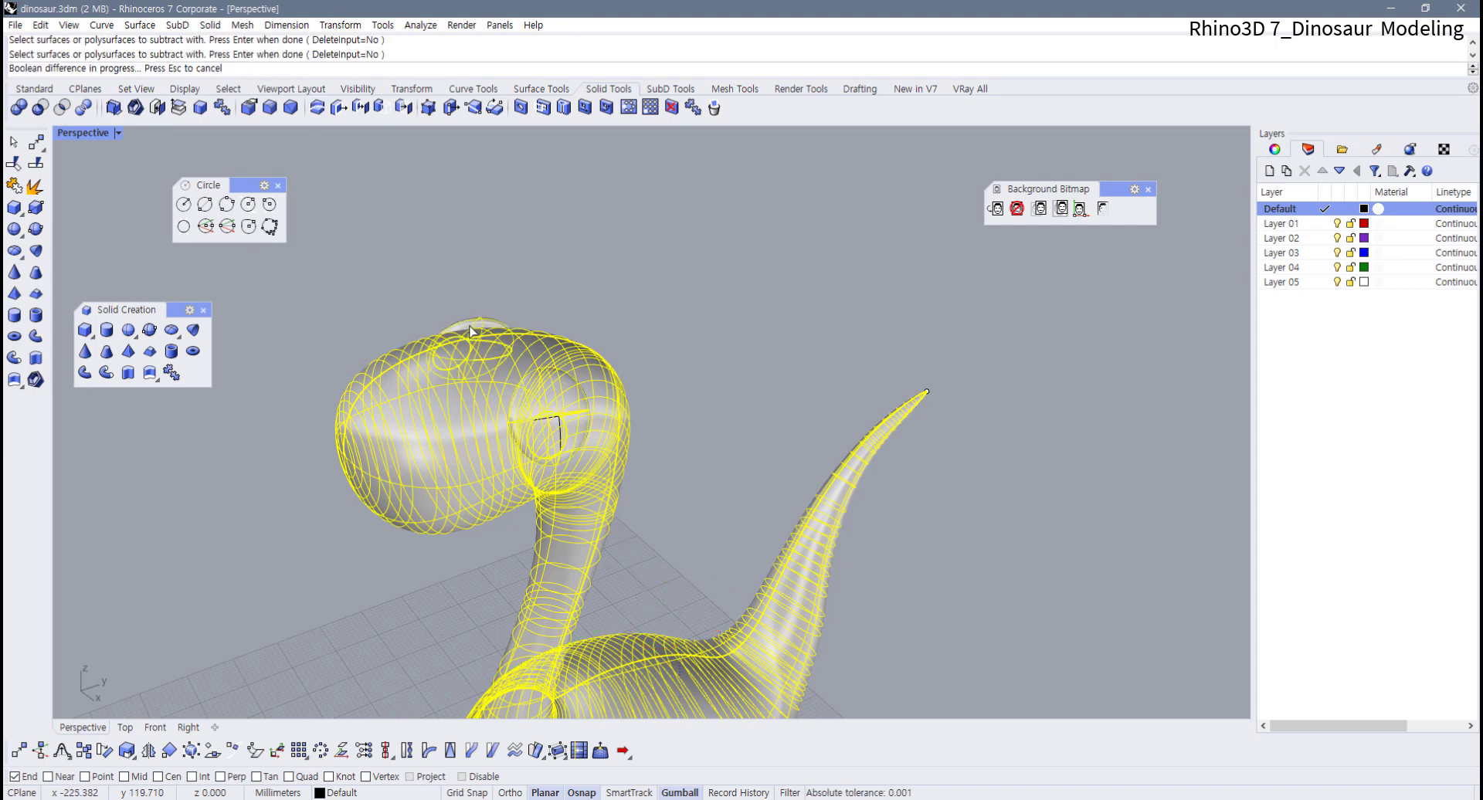
pyautogui.click(789, 439)
# Move the eye out of its socket to examine the Boolean cut in the head, and undo the moves
pyautogui.scroll(5, 582, 419)
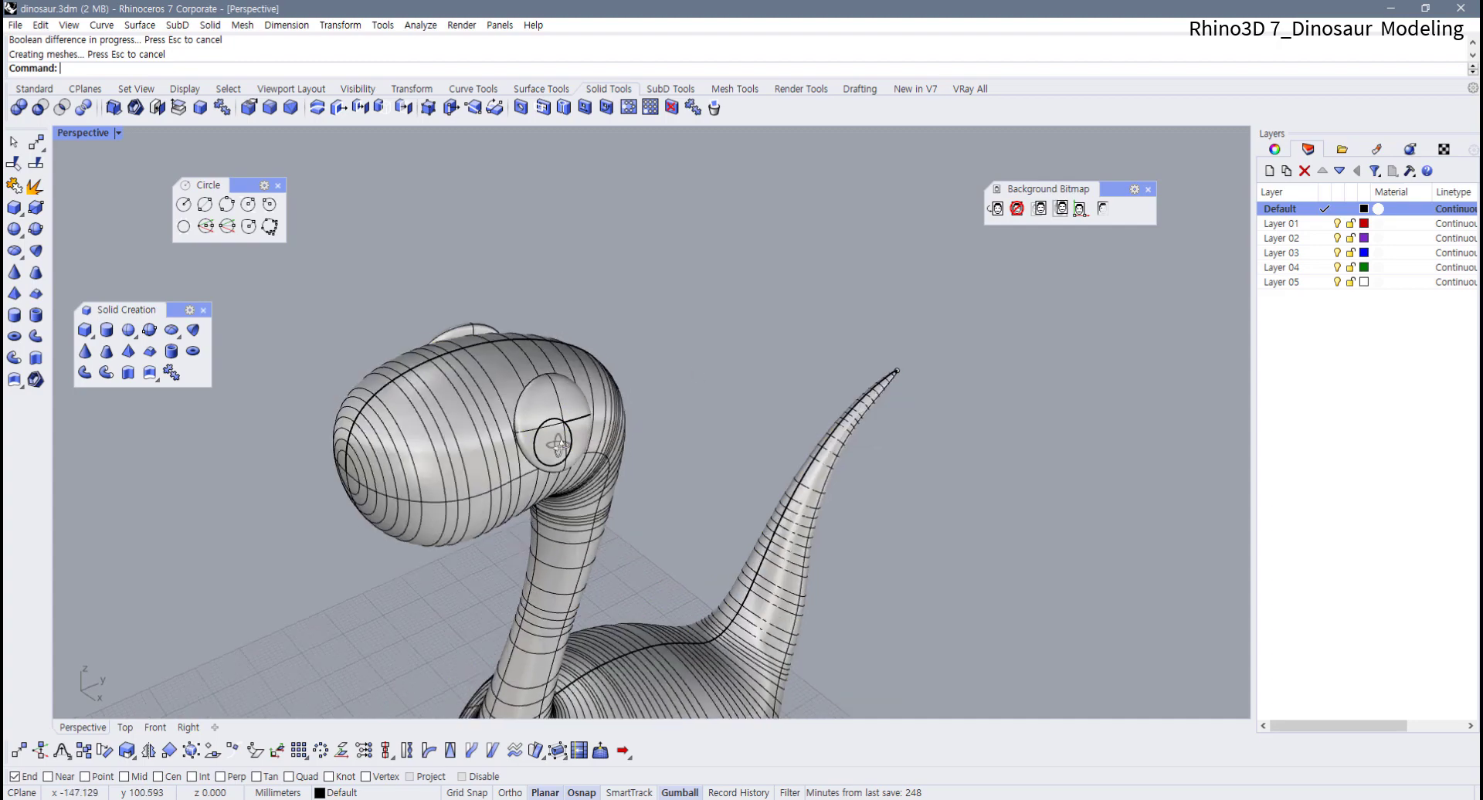
pyautogui.moveTo(582, 419); pyautogui.dragTo(672, 436)
pyautogui.press('Escape')
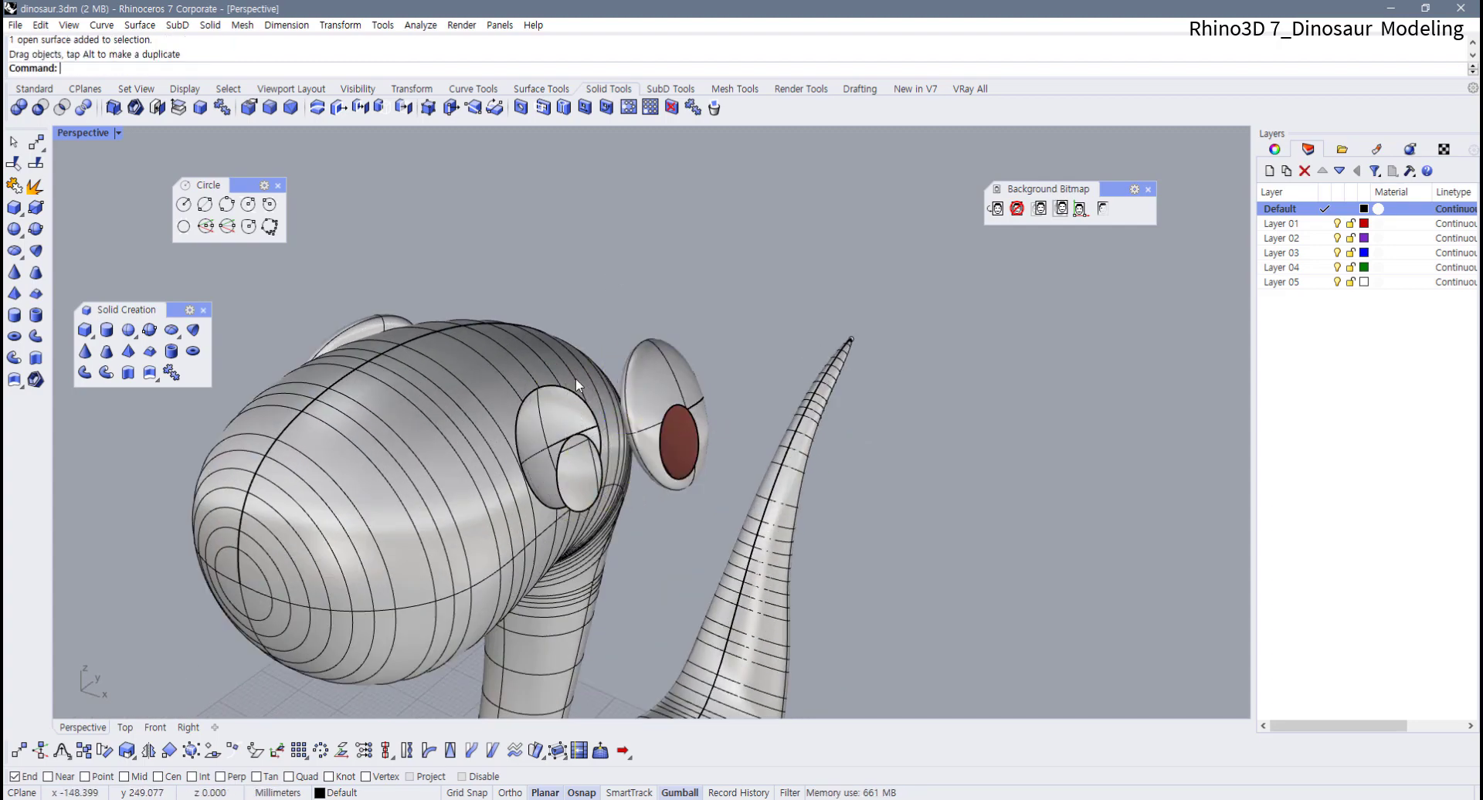
pyautogui.moveTo(576, 378); pyautogui.dragTo(550, 335, button='right')
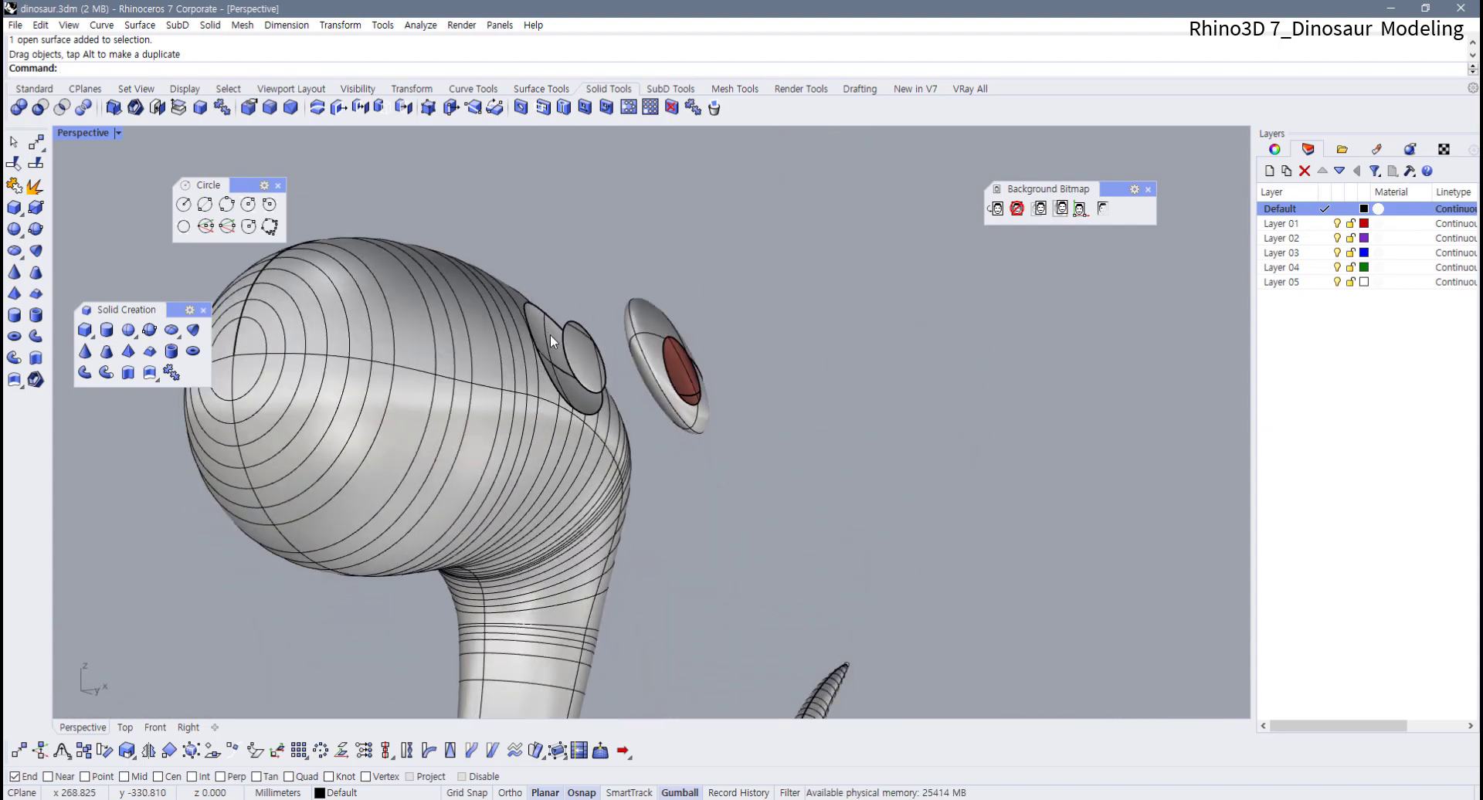
pyautogui.hotkey('ctrl', 'z')
pyautogui.moveTo(614, 347); pyautogui.dragTo(811, 437)
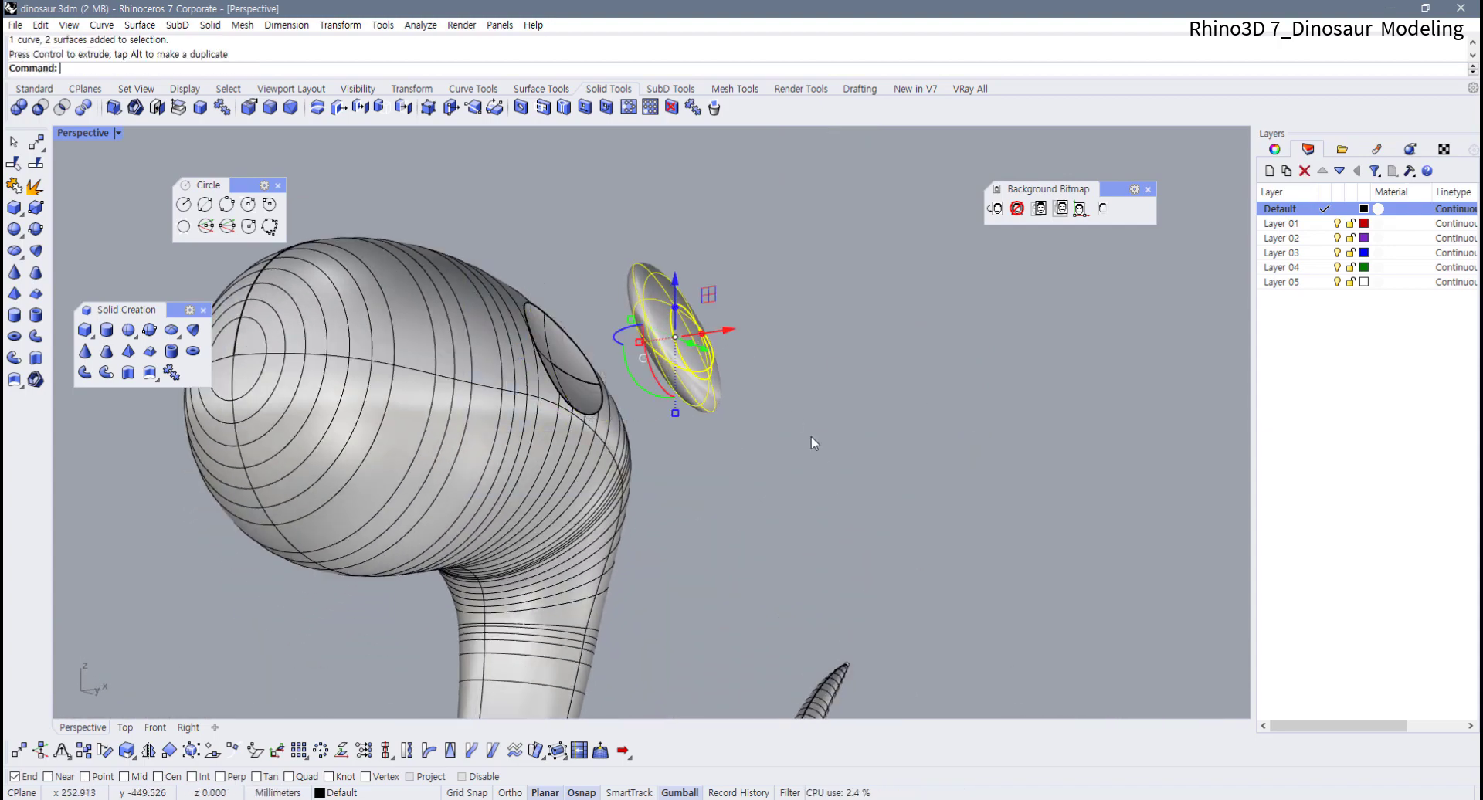
pyautogui.press('Escape')
pyautogui.moveTo(811, 438); pyautogui.dragTo(435, 558, button='right')
pyautogui.hotkey('ctrl', 'z')
pyautogui.scroll(3, 497, 513)
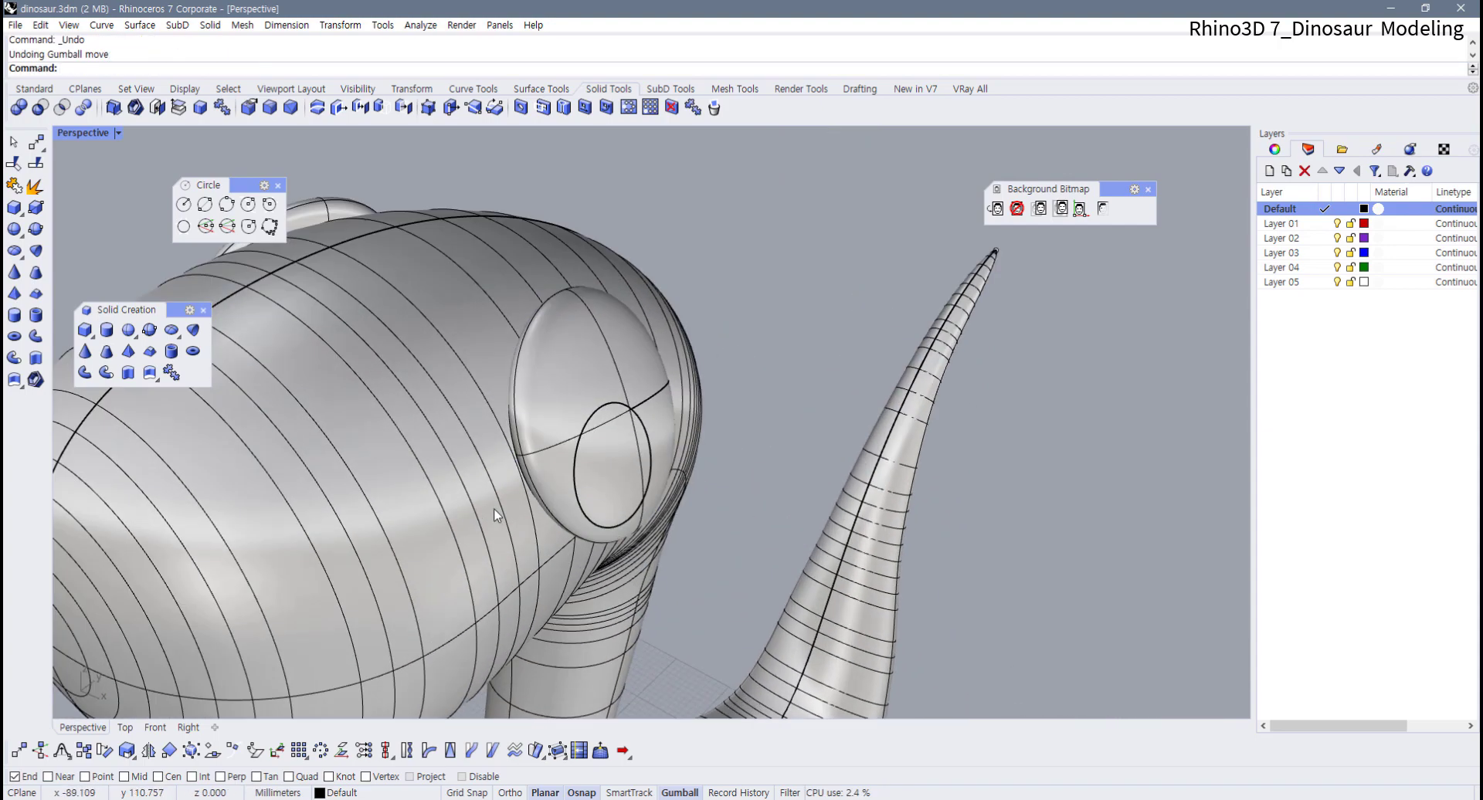
# Hide the surfaces and pupil curves of both eyes to expose the sockets in the head
pyautogui.moveTo(497, 513); pyautogui.dragTo(581, 360, button='right')
pyautogui.scroll(-2, 575, 434)
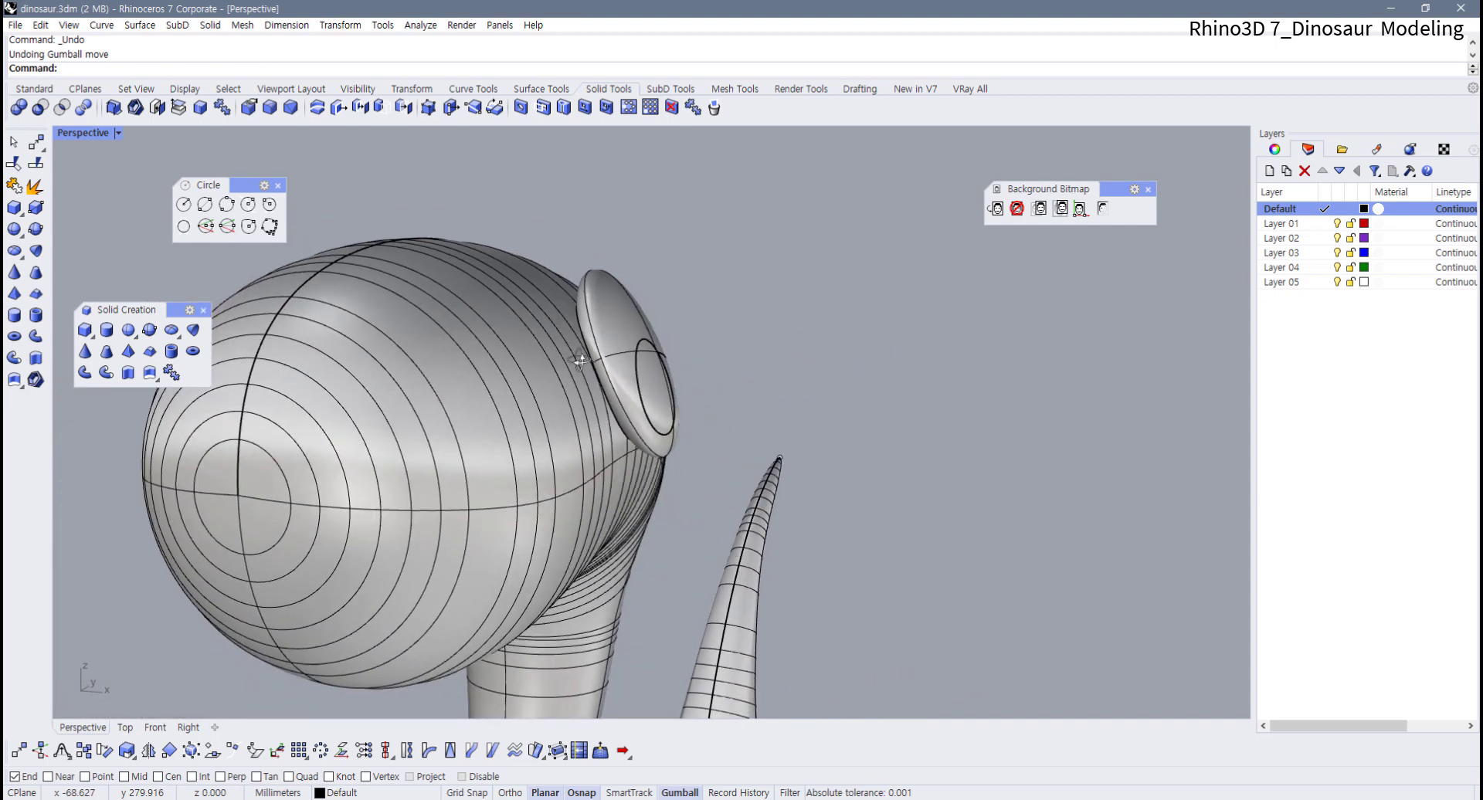
pyautogui.moveTo(696, 440); pyautogui.dragTo(699, 439)
pyautogui.moveTo(699, 439); pyautogui.dragTo(258, 326, button='right')
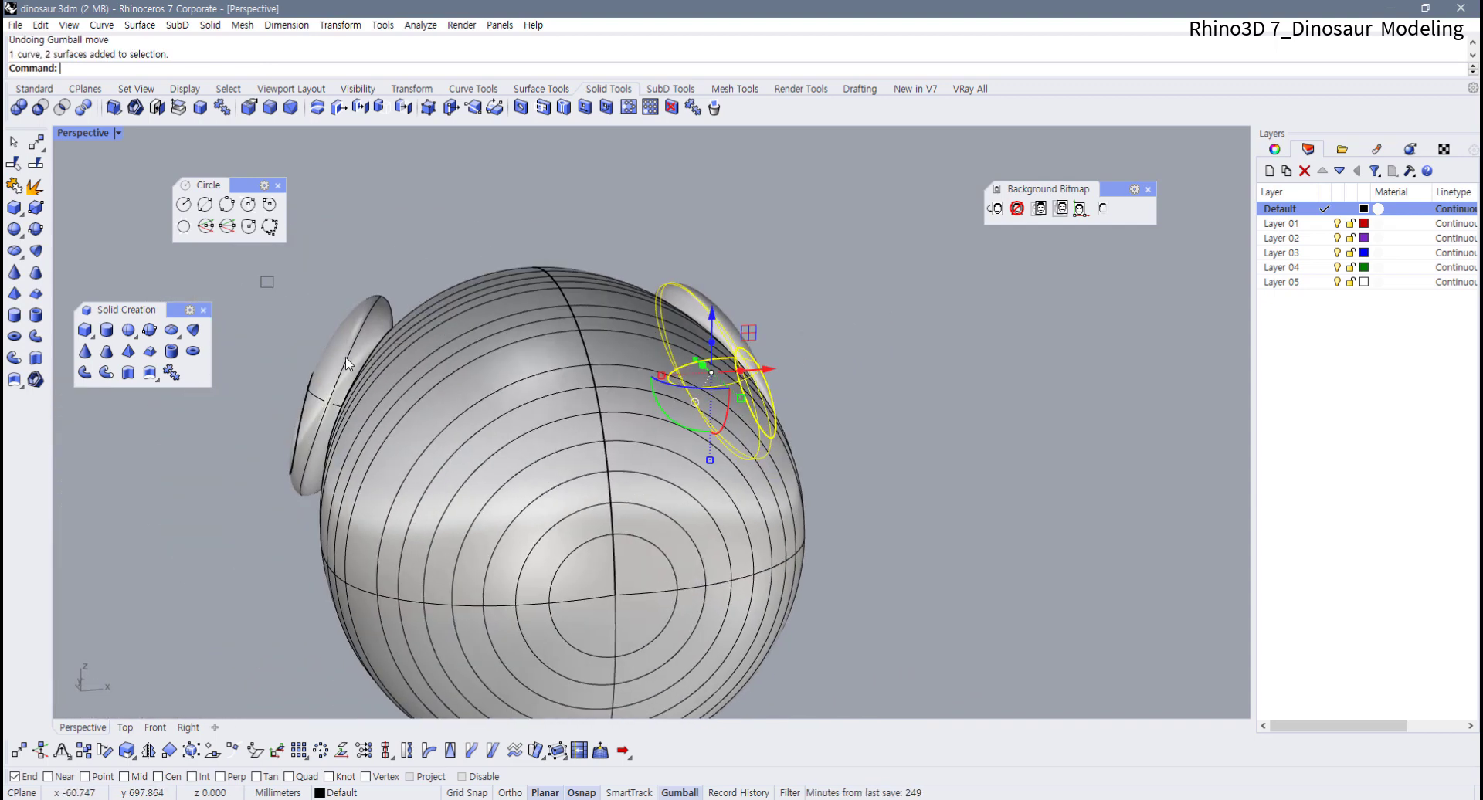
pyautogui.keyDown('shift'); pyautogui.moveTo(261, 277); pyautogui.dragTo(482, 559); pyautogui.keyUp('shift')
pyautogui.hotkey('ctrl', 'h')
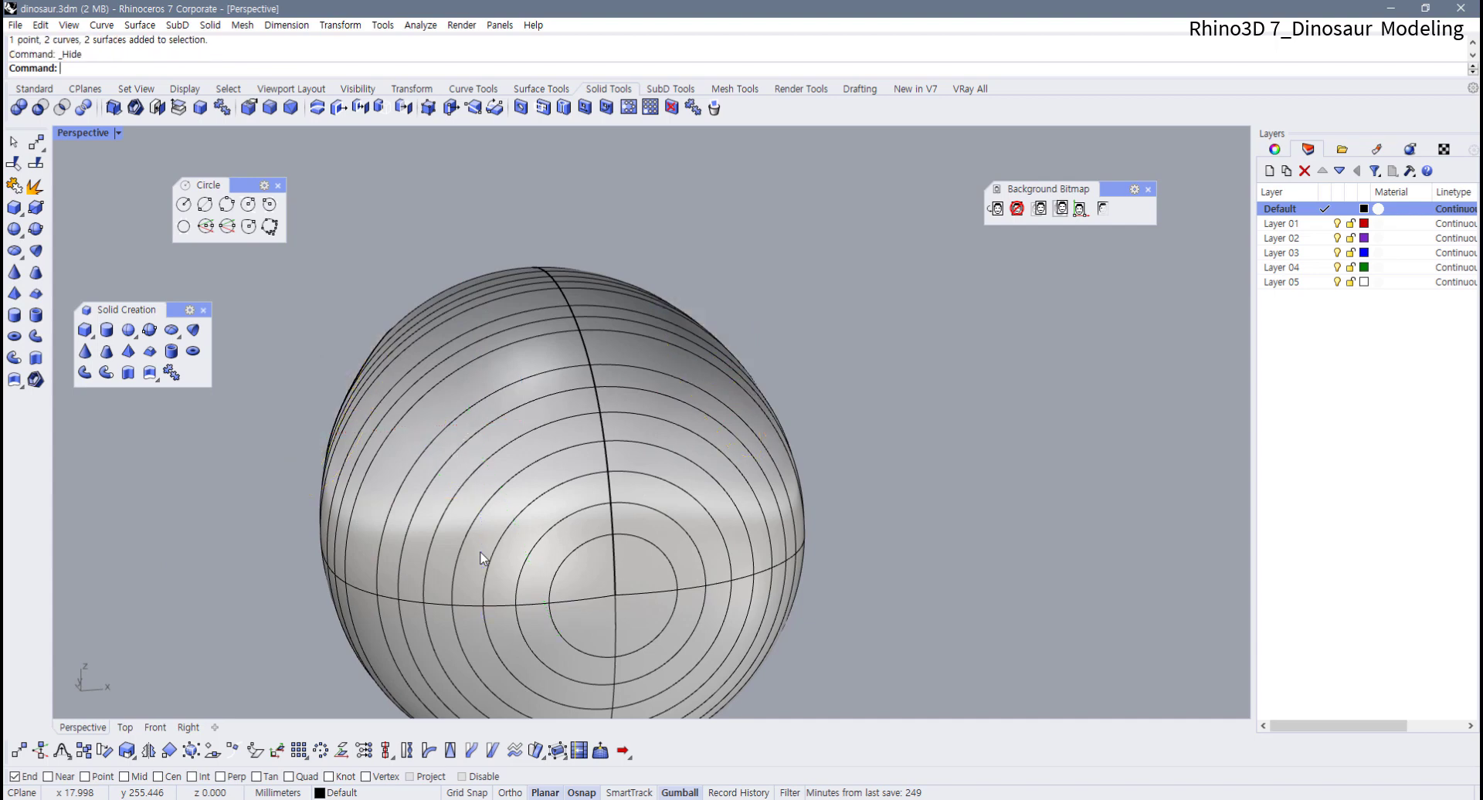
# Fillet the rim of the first eye socket with Fillet Edge at radius 1
pyautogui.moveTo(707, 560); pyautogui.dragTo(515, 474, button='right')
pyautogui.scroll(5, 591, 367)
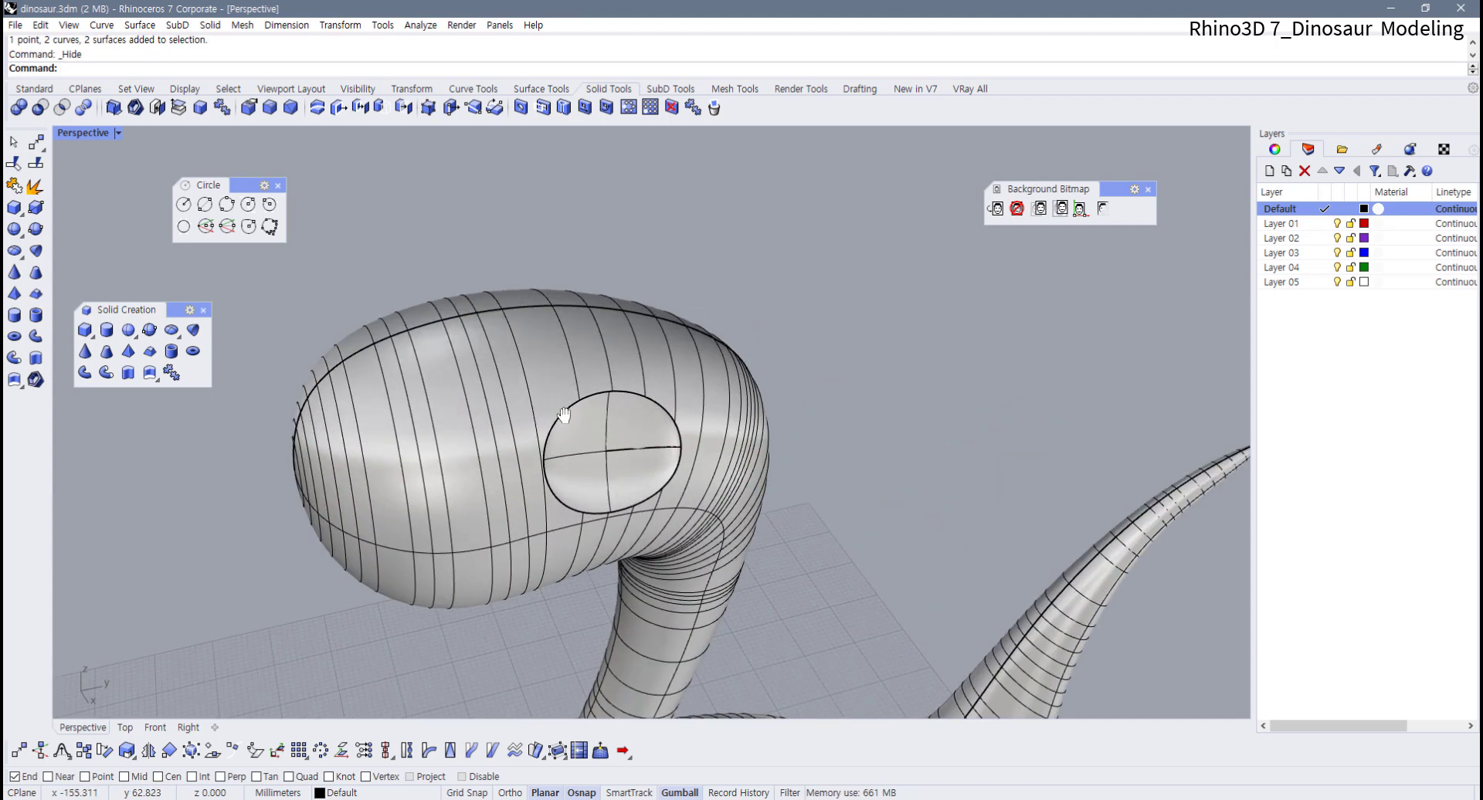
pyautogui.click(269, 108)
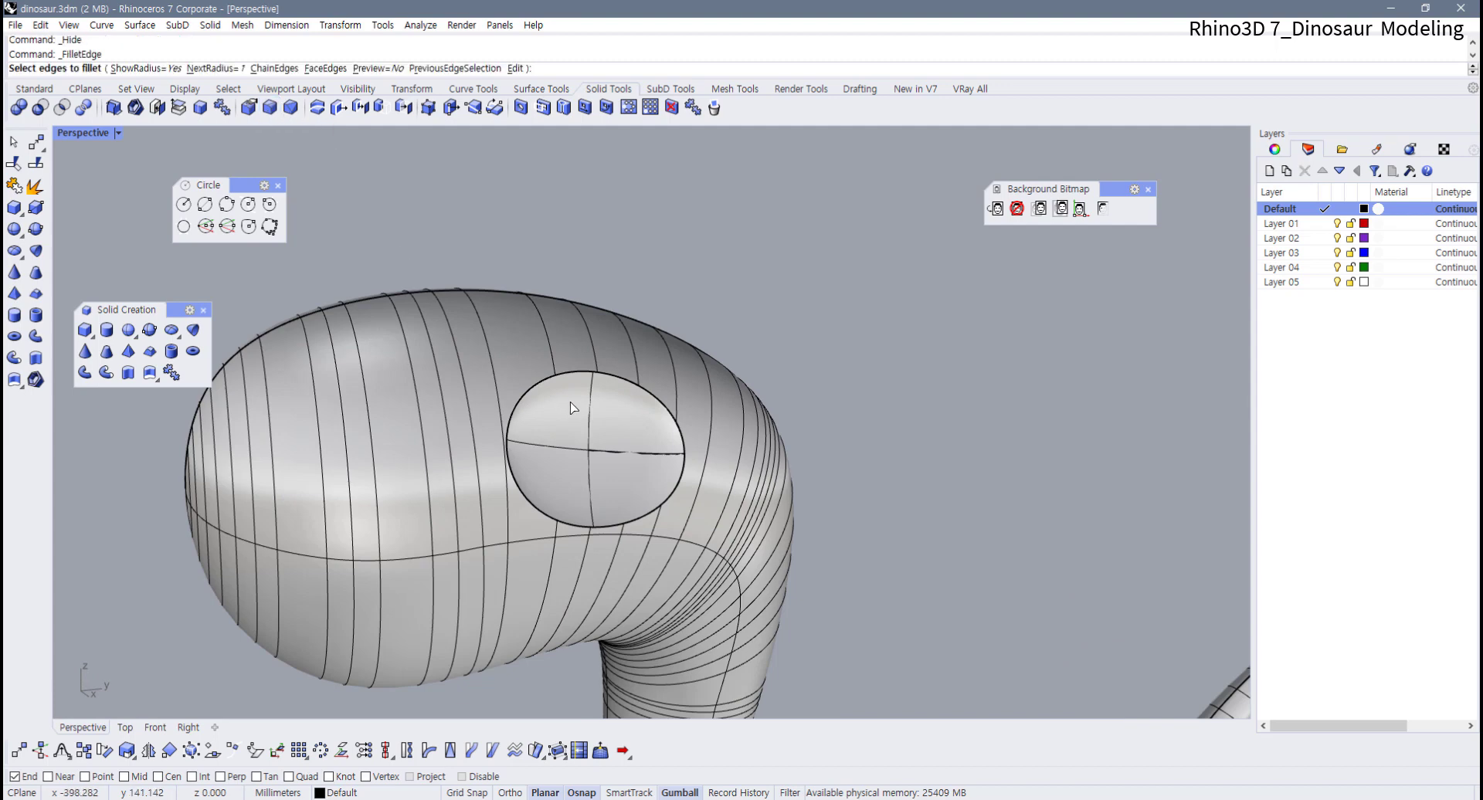
pyautogui.click(562, 377)
pyautogui.press('Return')
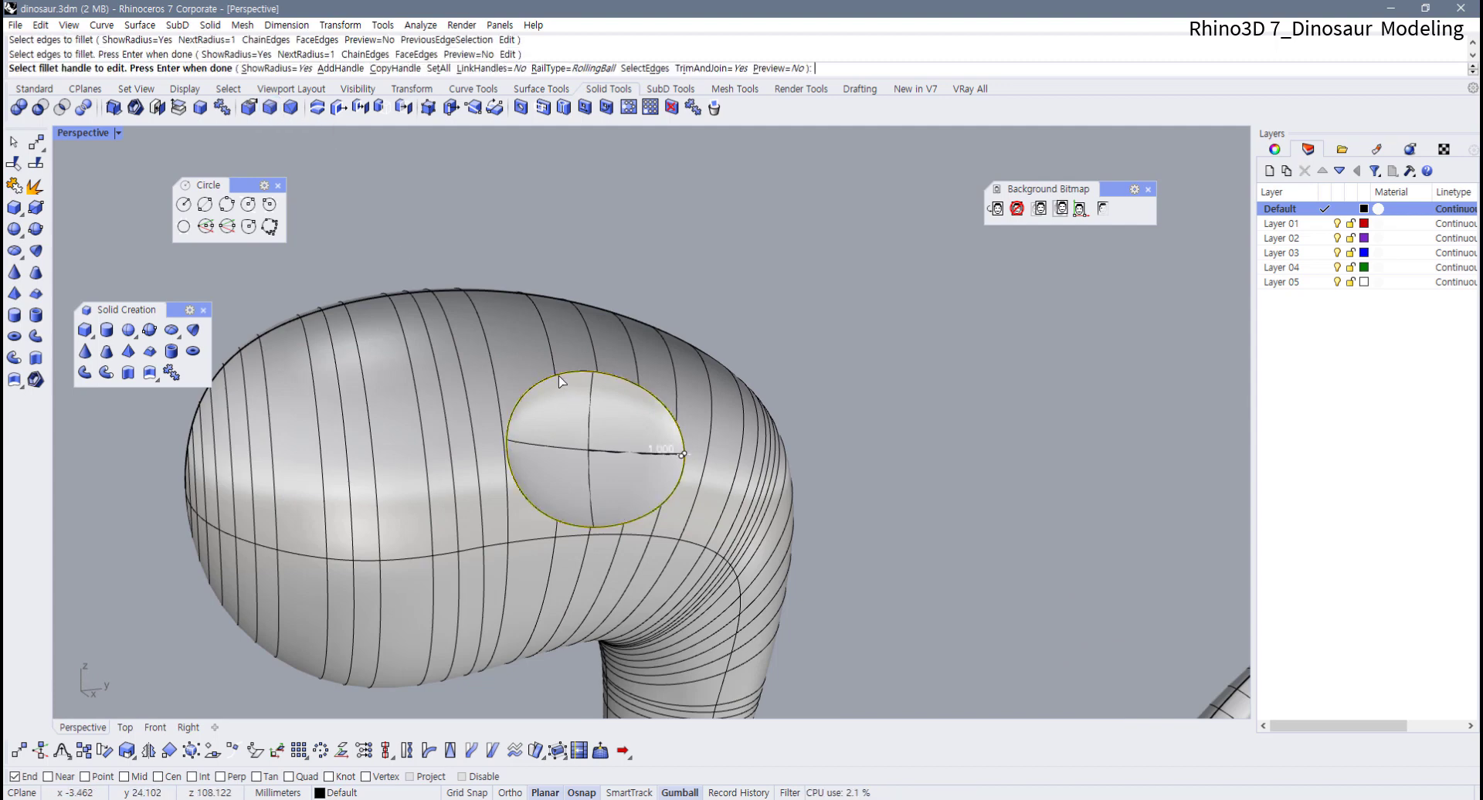
pyautogui.press('Return')
# Fillet the rim of the eye socket on the head's opposite side with the same radius of 1
pyautogui.moveTo(561, 378); pyautogui.dragTo(776, 375, button='right')
pyautogui.press('Return')
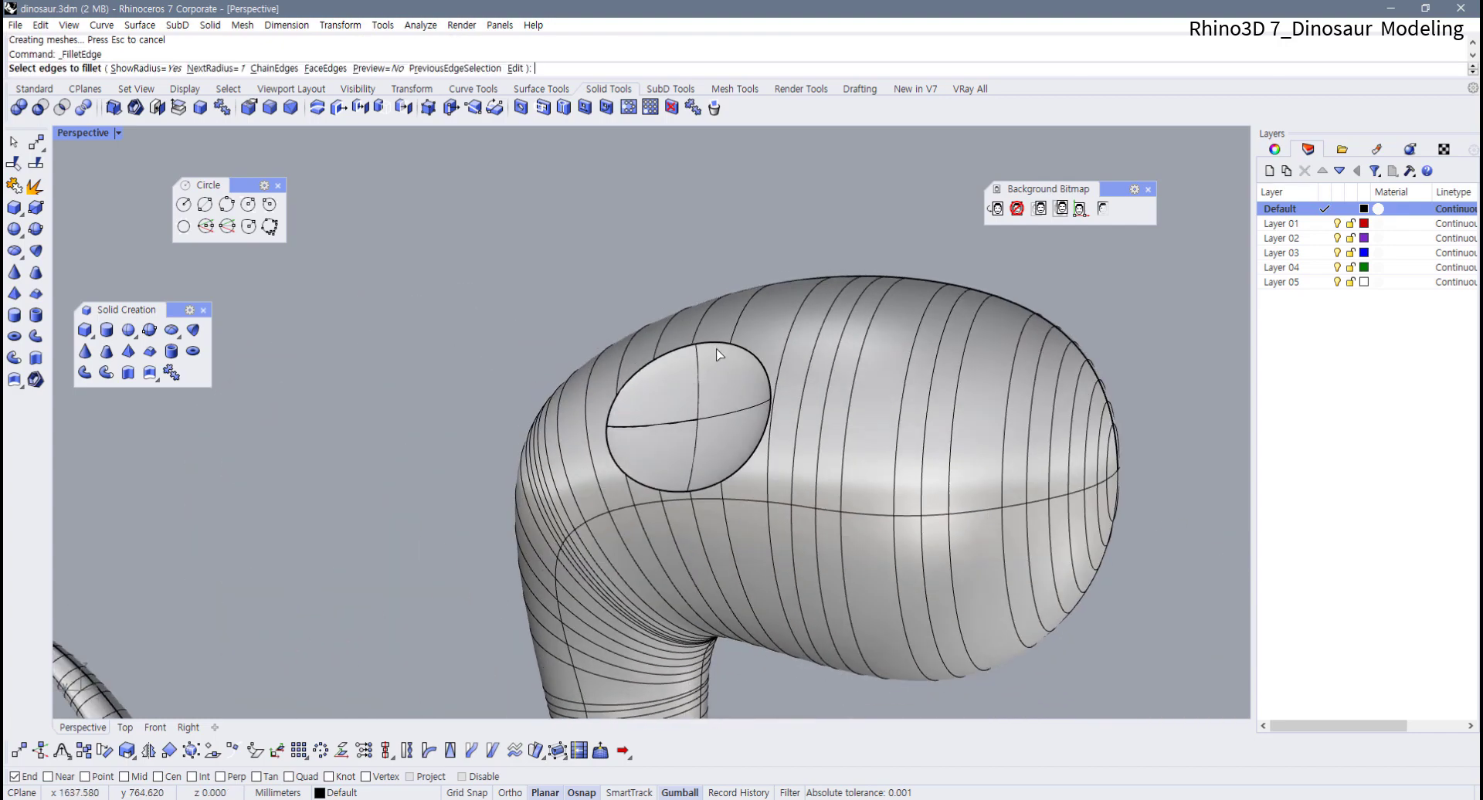
pyautogui.click(719, 347)
pyautogui.press('Return')
pyautogui.press('Return')
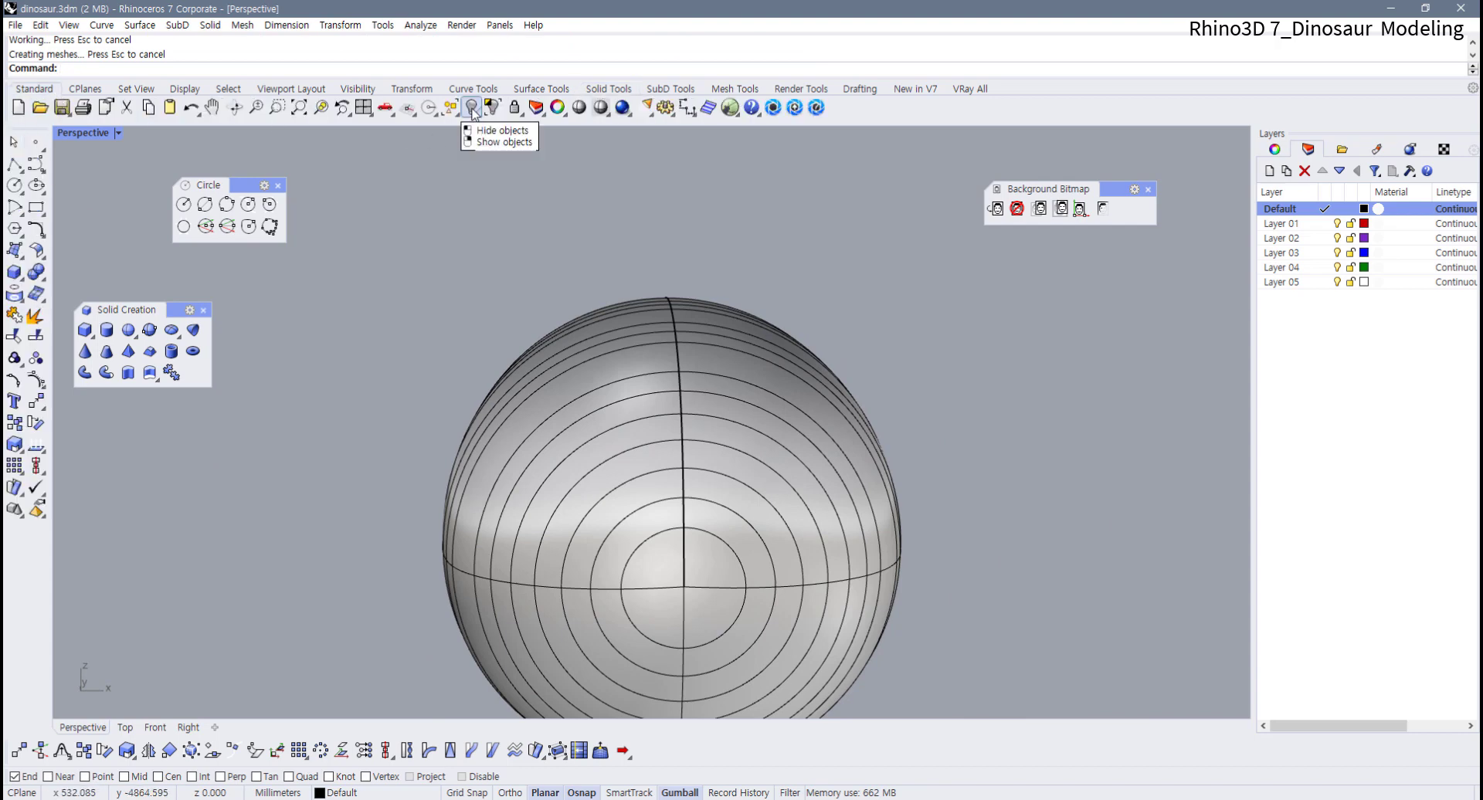
# Show the hidden eyes again and examine how they sit in the filleted sockets
pyautogui.rightClick(472, 110)
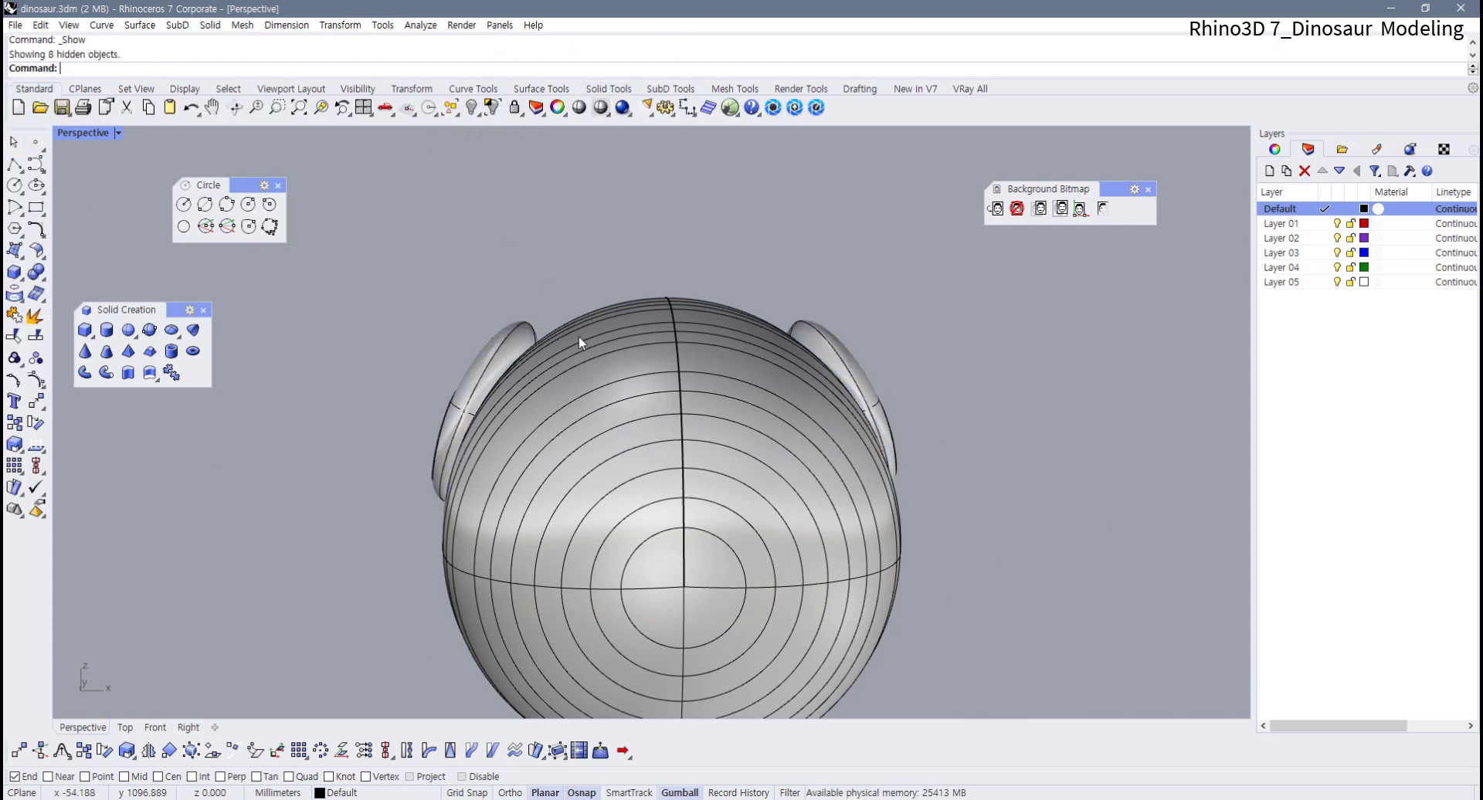
pyautogui.scroll(-5, 578, 339)
pyautogui.moveTo(578, 340); pyautogui.dragTo(507, 400, button='right')
pyautogui.scroll(5, 669, 378)
pyautogui.scroll(5, 669, 374)
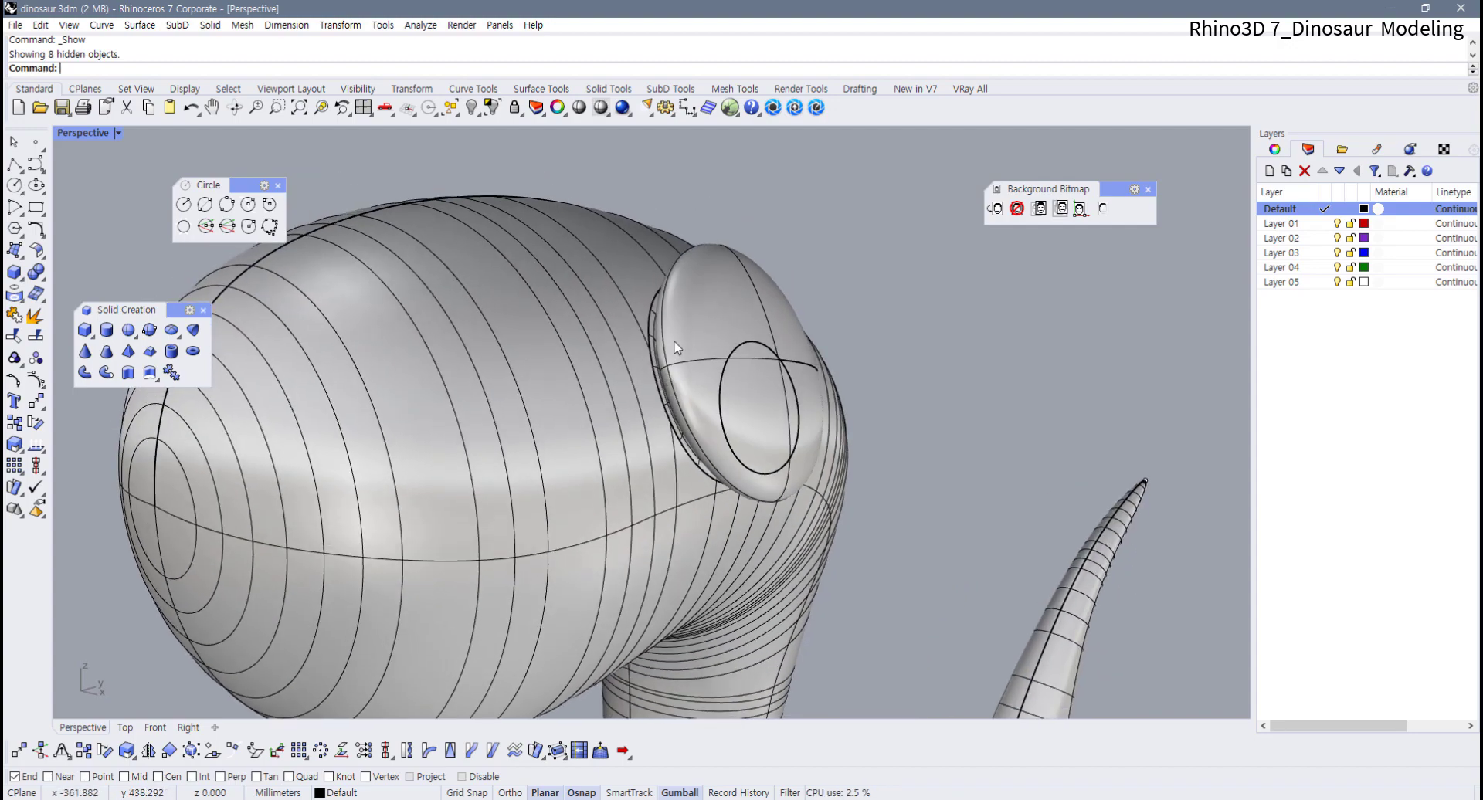
pyautogui.scroll(-5, 852, 316)
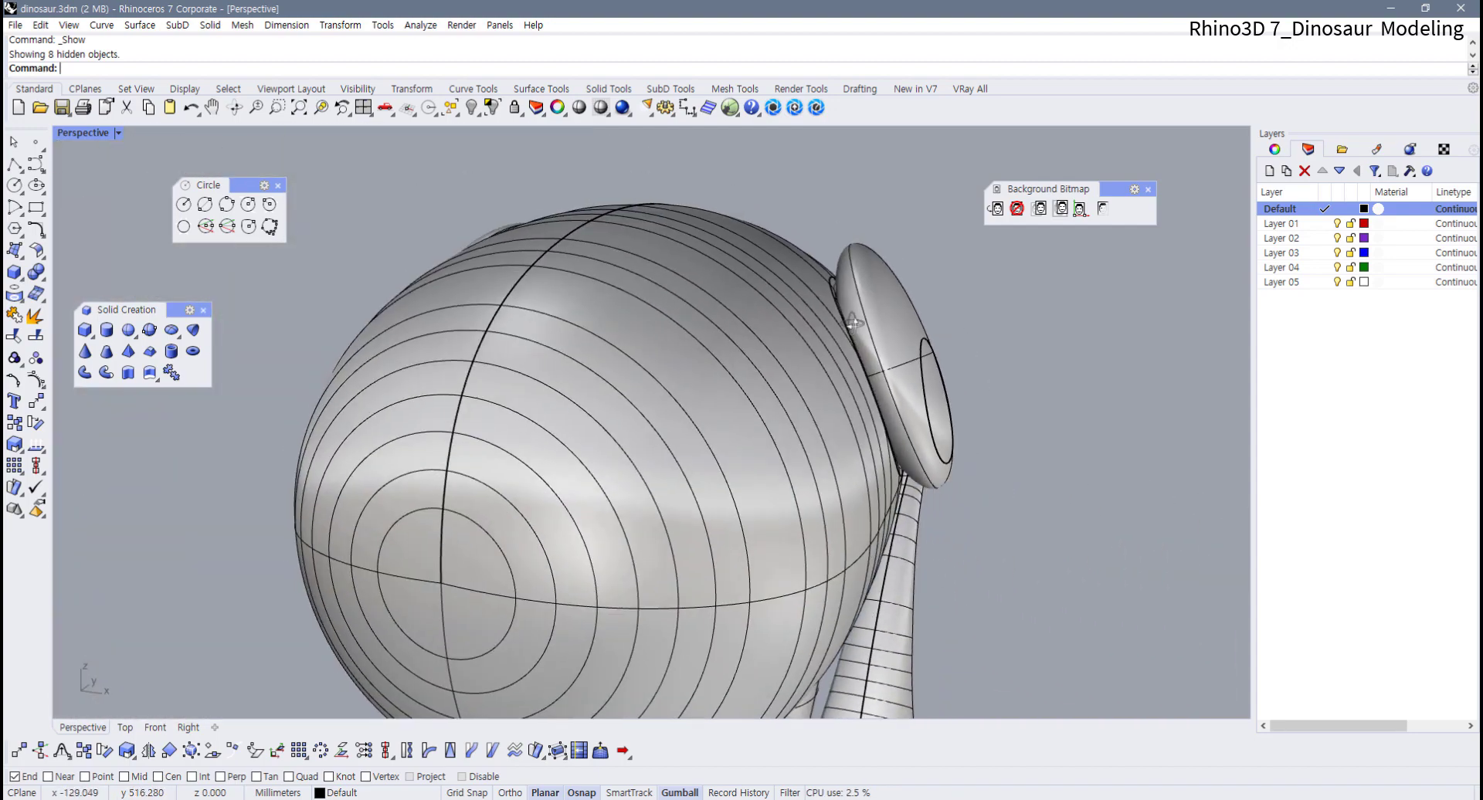
pyautogui.moveTo(853, 315)
pyautogui.mouseDown(button='right')
pyautogui.moveTo(784, 456)
pyautogui.moveTo(786, 556)
pyautogui.moveTo(856, 305)
pyautogui.moveTo(836, 353)
pyautogui.moveTo(859, 341)
pyautogui.mouseUp(button='right')
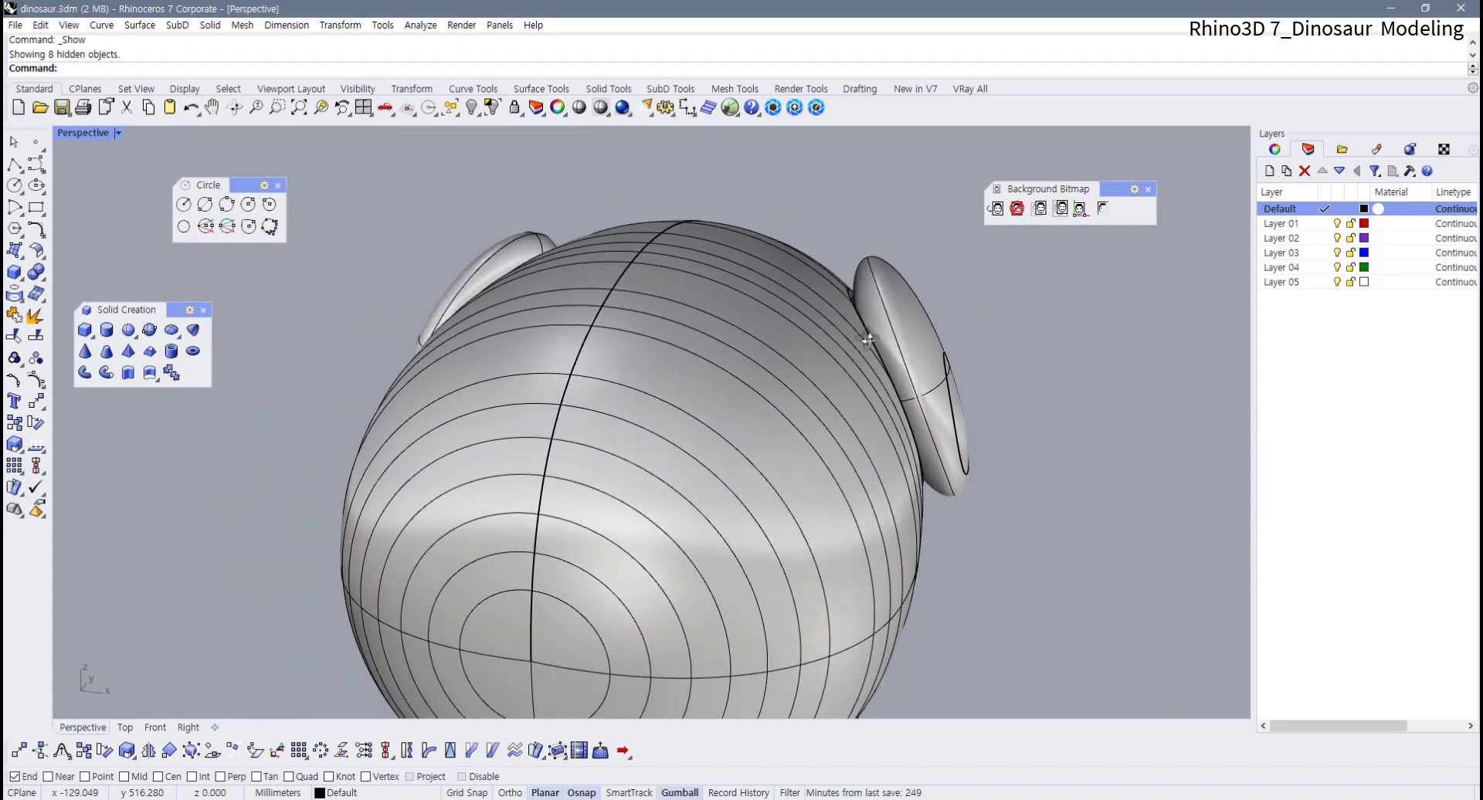
# Try moving the eye surface inward along the X axis with the gumball, and undo the move
pyautogui.click(894, 317)
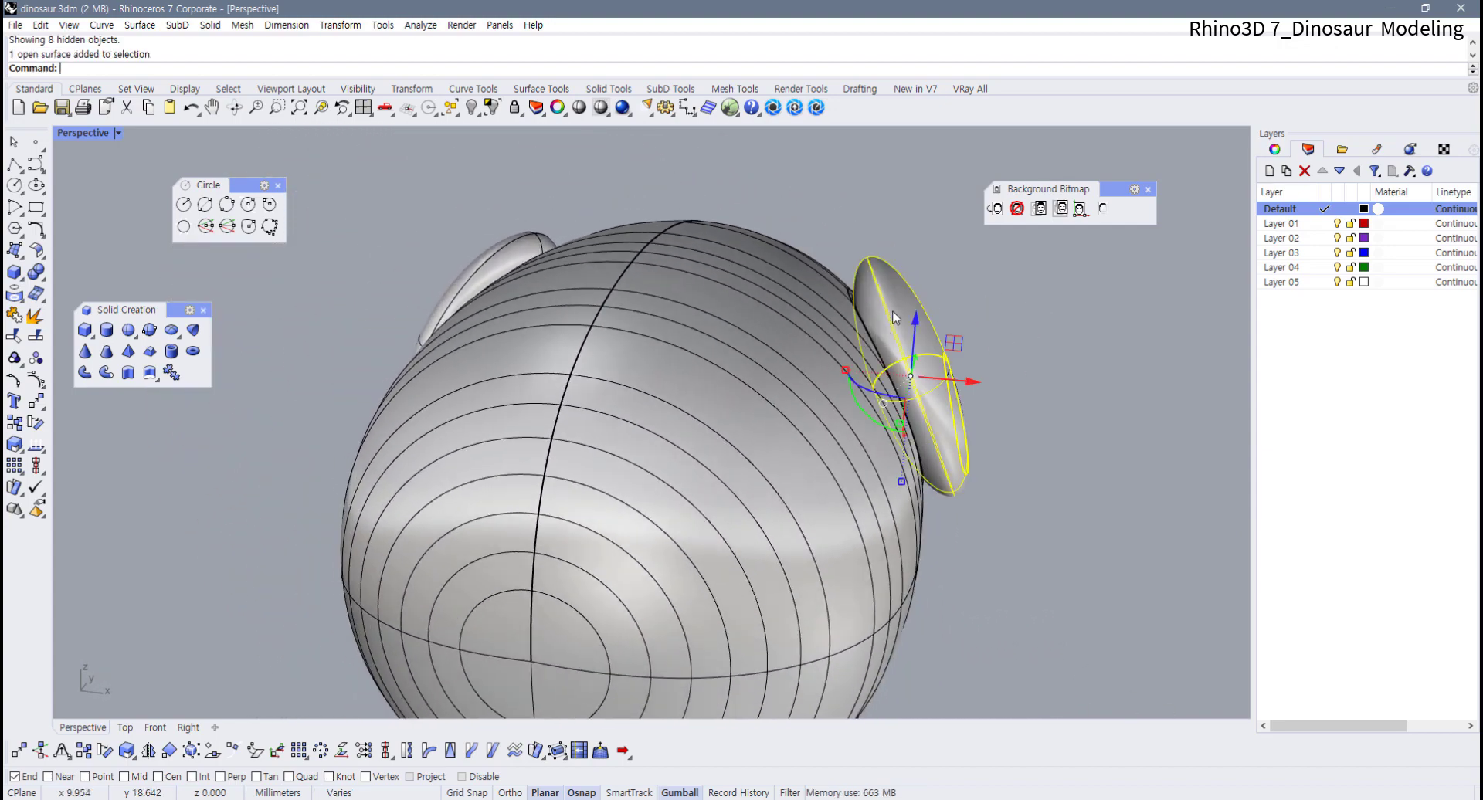
pyautogui.moveTo(970, 381); pyautogui.dragTo(949, 379)
pyautogui.click(958, 371)
pyautogui.moveTo(957, 370); pyautogui.dragTo(820, 222, button='right')
pyautogui.hotkey('ctrl', 'z')
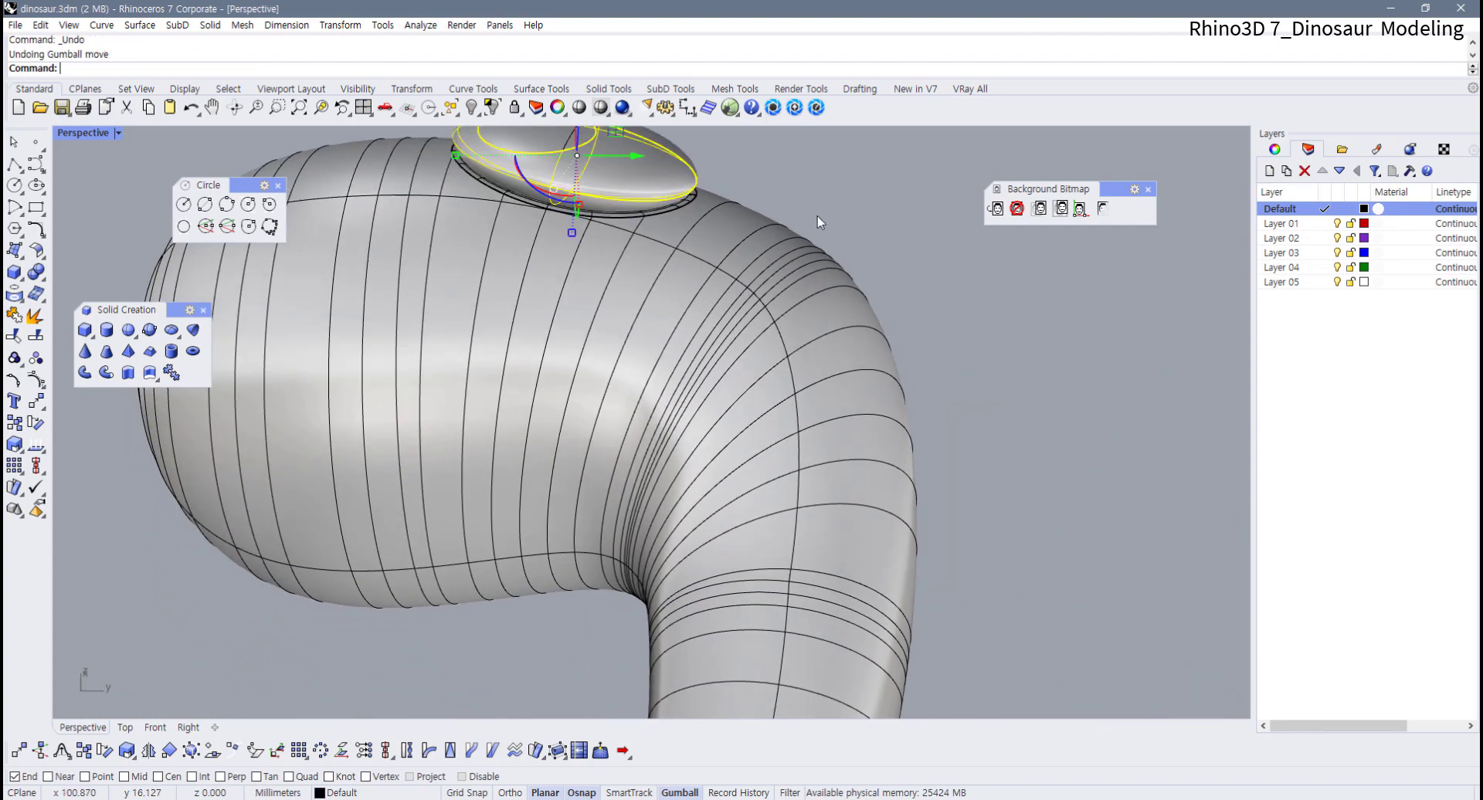
pyautogui.press('Escape')
# Delete the leftover flattened sphere lying on the ground grid below the dinosaur's body
pyautogui.scroll(-8, 601, 377)
pyautogui.moveTo(601, 377); pyautogui.dragTo(566, 536, button='right')
pyautogui.scroll(-8, 566, 536)
pyautogui.keyDown('shift'); pyautogui.moveTo(550, 476); pyautogui.dragTo(494, 340, button='right'); pyautogui.keyUp('shift')
pyautogui.moveTo(495, 340); pyautogui.dragTo(618, 433, button='right')
pyautogui.scroll(4, 618, 433)
pyautogui.scroll(-4, 603, 429)
pyautogui.moveTo(587, 526); pyautogui.dragTo(635, 597, button='right')
pyautogui.click(638, 569)
pyautogui.scroll(2, 635, 597)
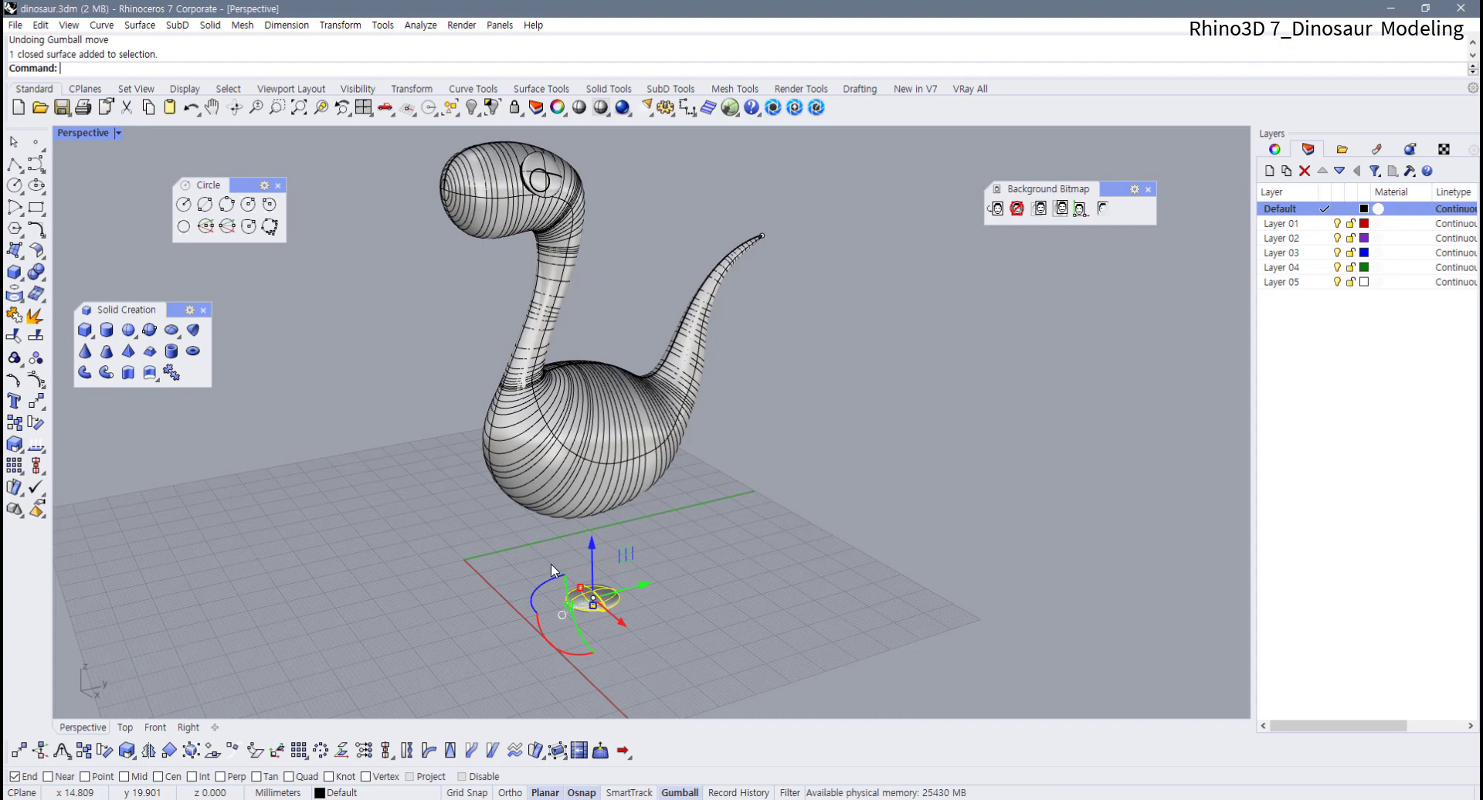
pyautogui.press('Delete')
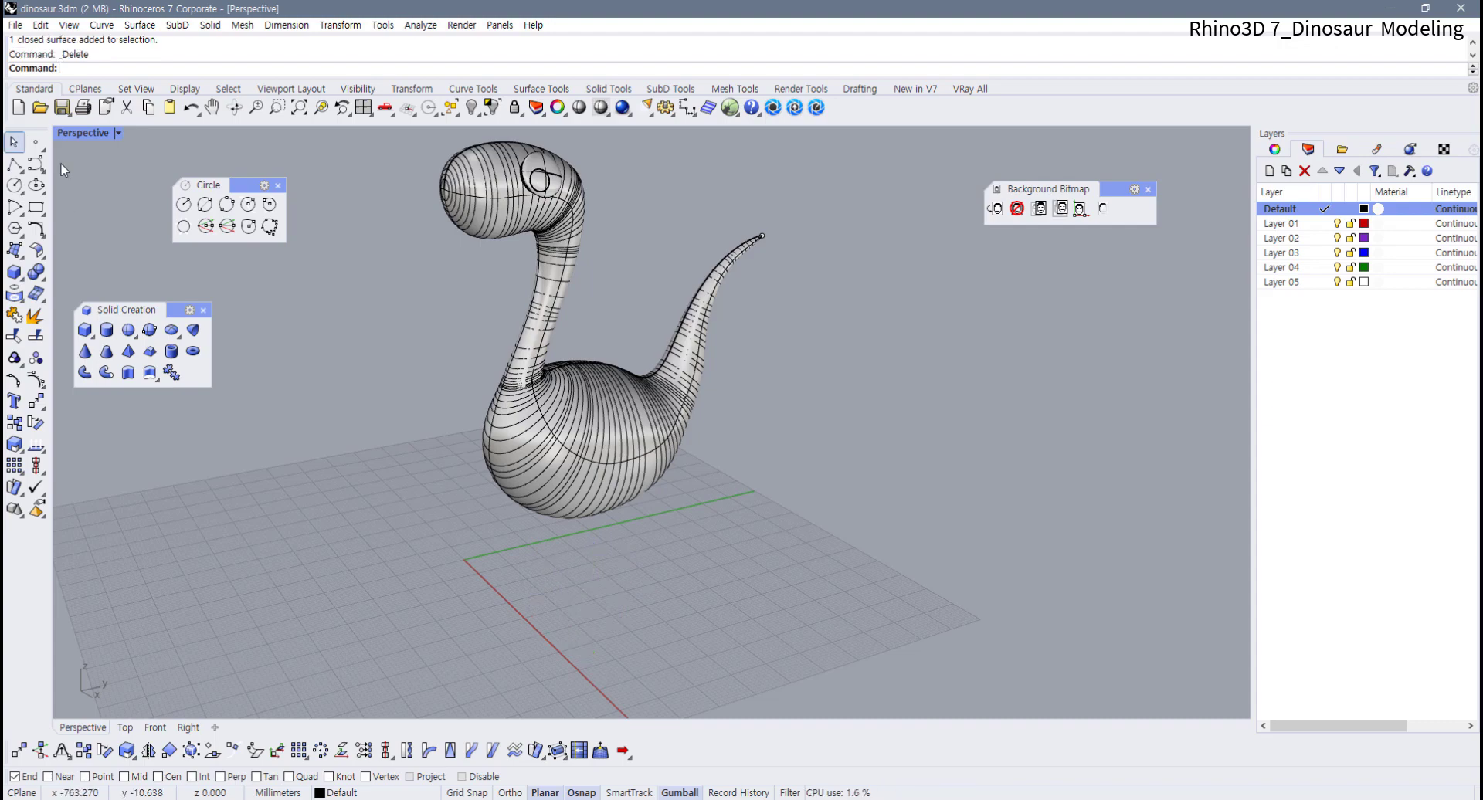
# Restore the four-viewport layout, zoom every viewport to the selected dinosaur, and move the Background Bitmap toolbar clear of the head
pyautogui.doubleClick(91, 133)
pyautogui.scroll(-3, 749, 343)
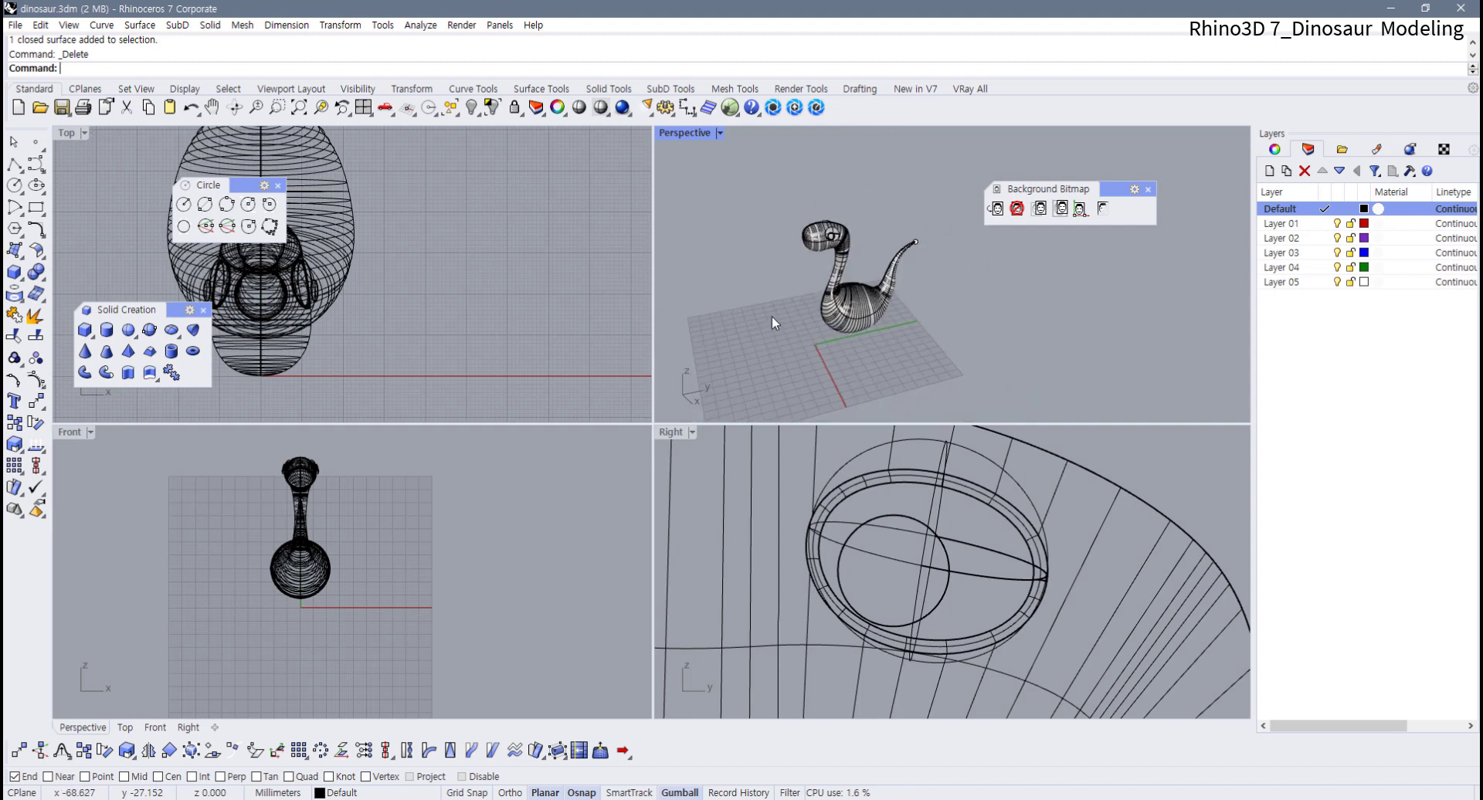
pyautogui.moveTo(672, 102); pyautogui.dragTo(670, 102)
pyautogui.rightClick(321, 107)
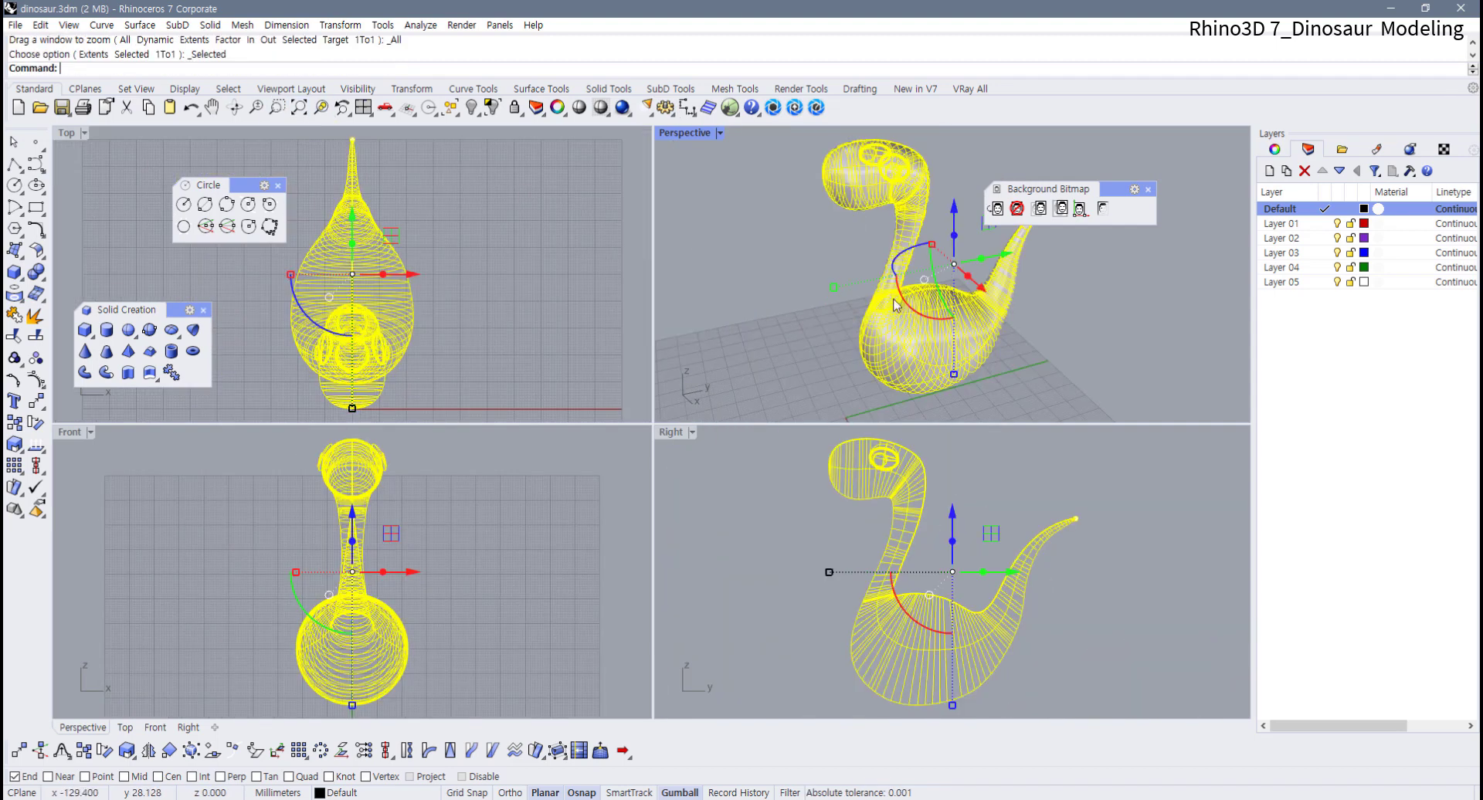
pyautogui.click(1084, 359)
pyautogui.moveTo(1111, 189); pyautogui.dragTo(1188, 174)
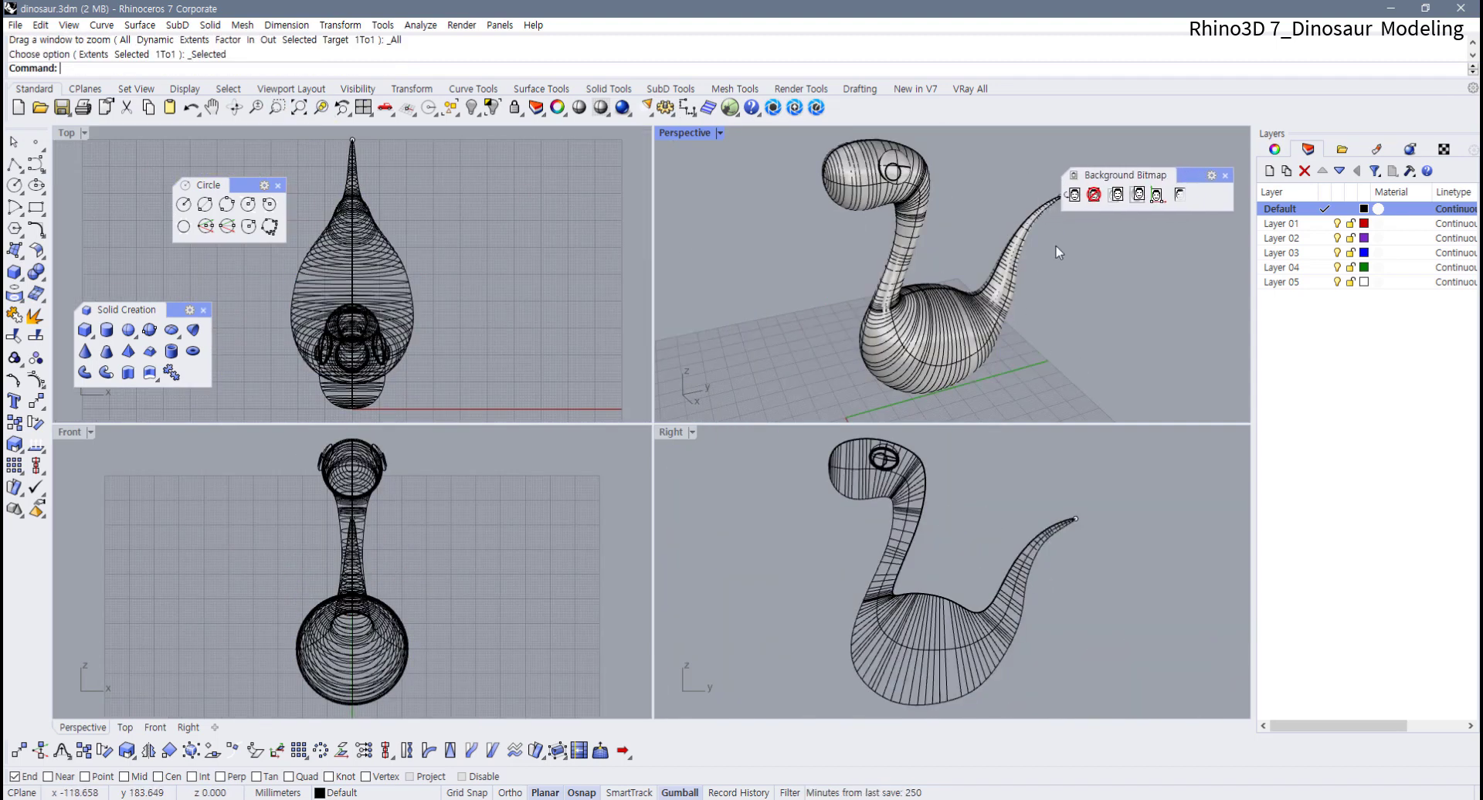
pyautogui.moveTo(1059, 252); pyautogui.dragTo(830, 348, button='right')
pyautogui.scroll(-4, 876, 548)
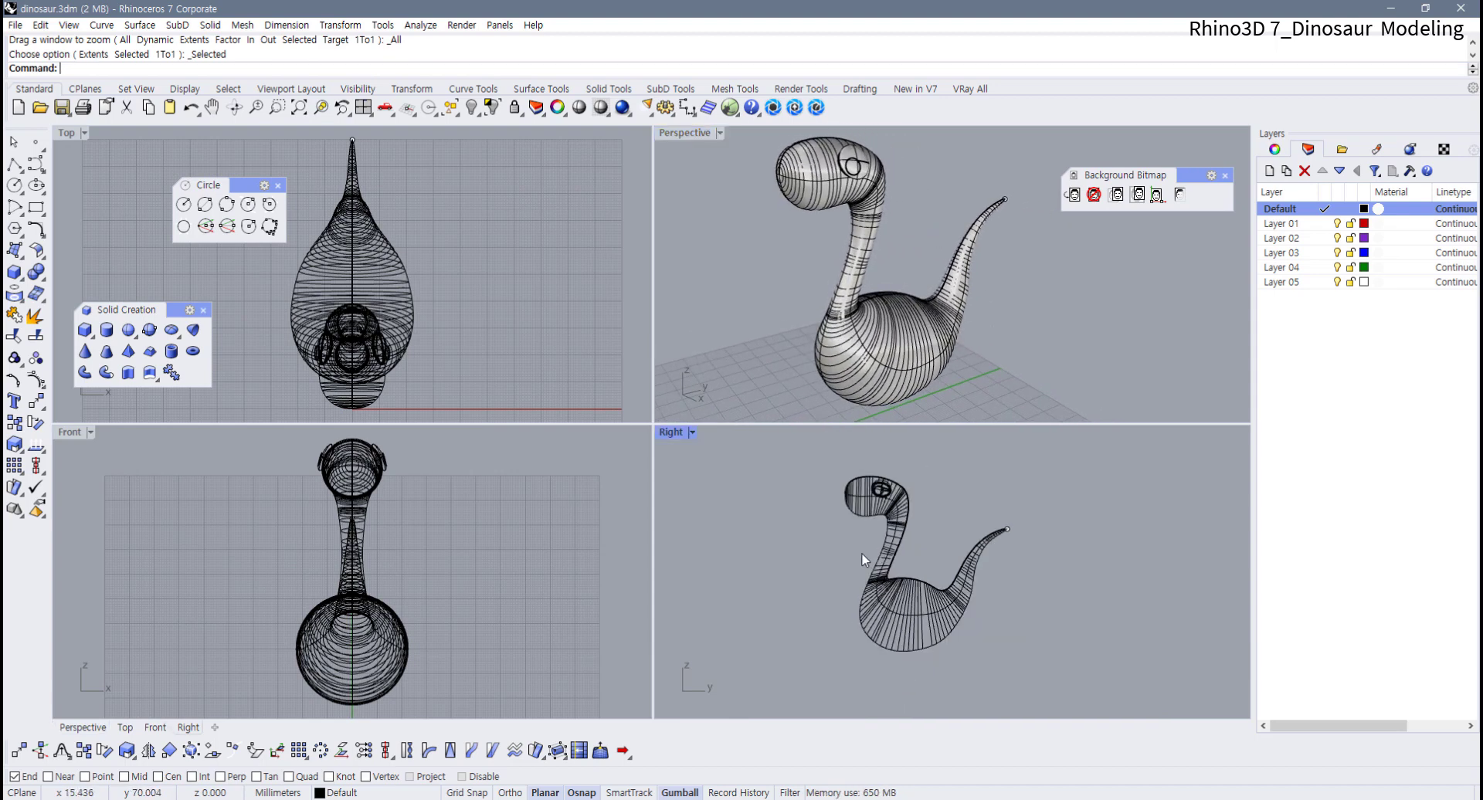
pyautogui.scroll(2, 853, 550)
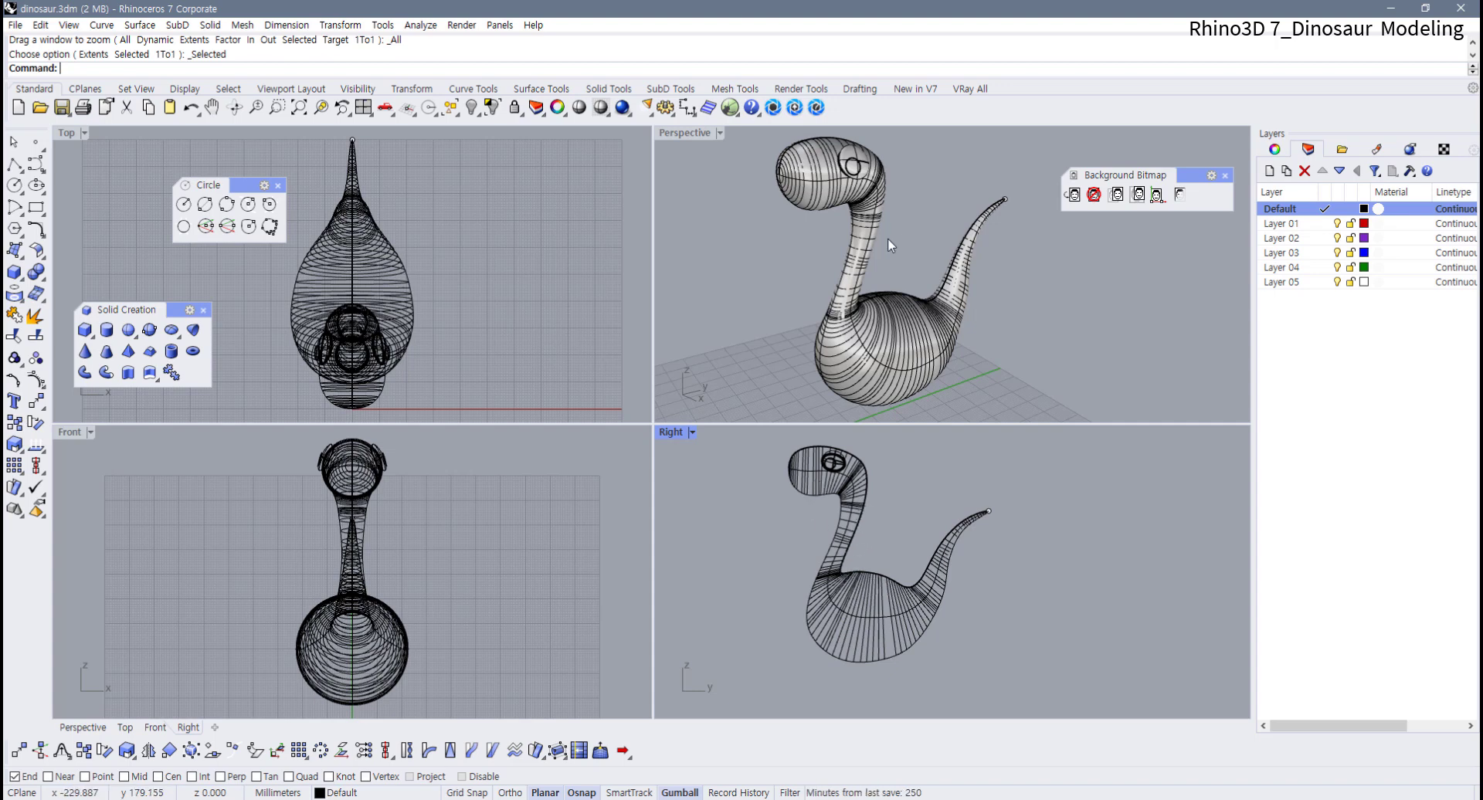
pyautogui.moveTo(853, 307); pyautogui.dragTo(842, 312, button='right')
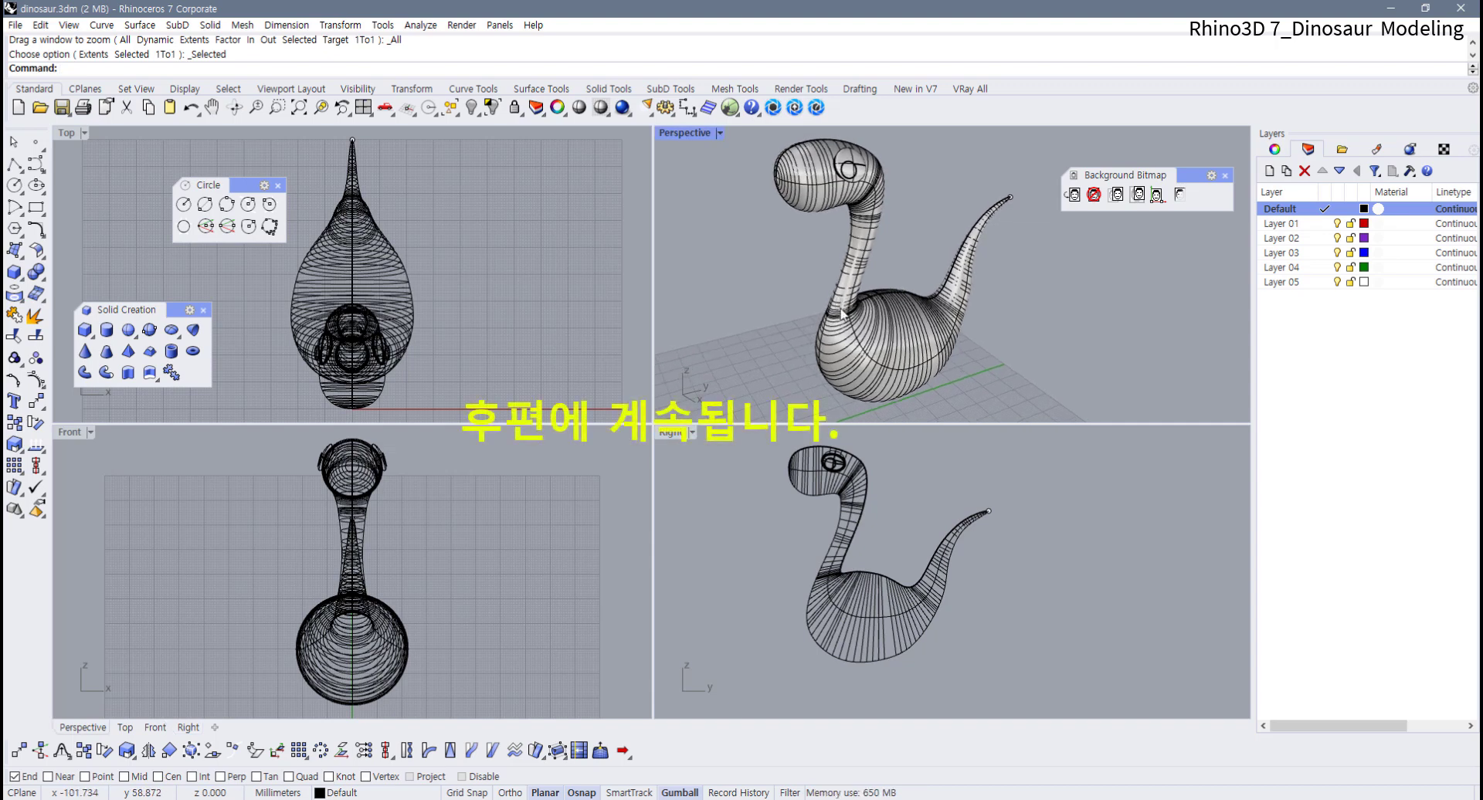